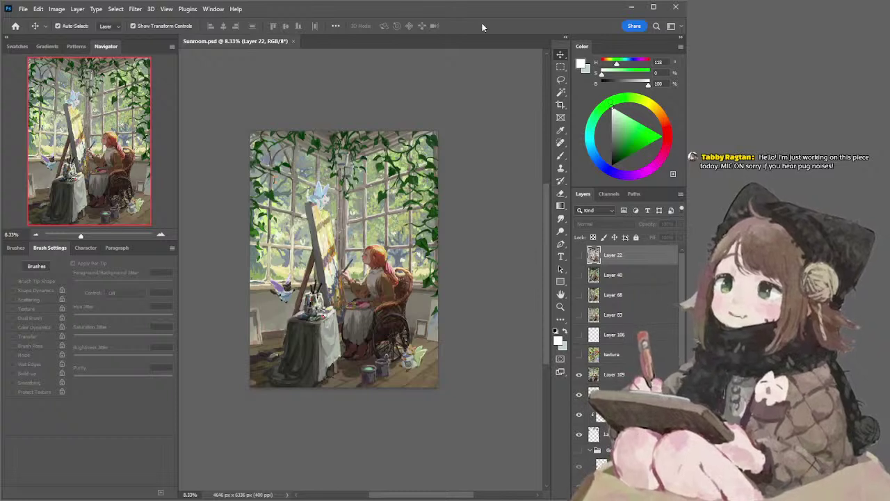
With the Brush on Layer 109, sample a greyish brown near the seated woman's shoulder and enlarge the brush to 100
click(238, 85)
key(b)
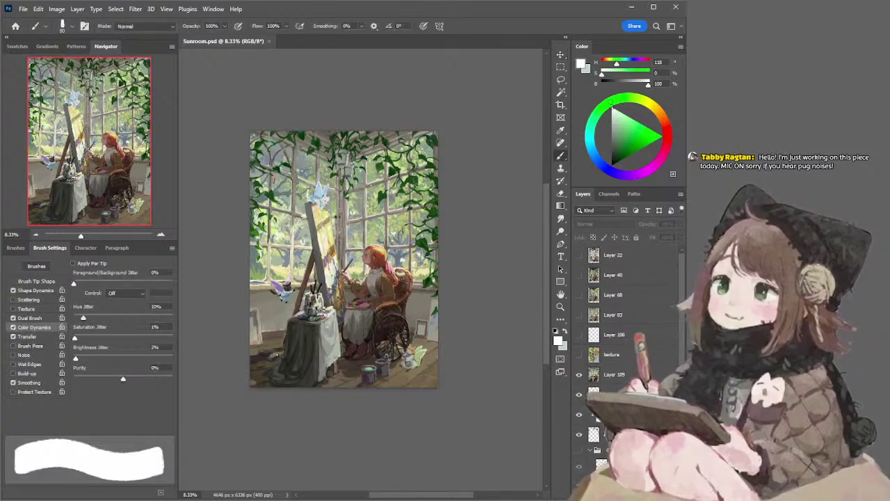
ctrl+click(381, 279)
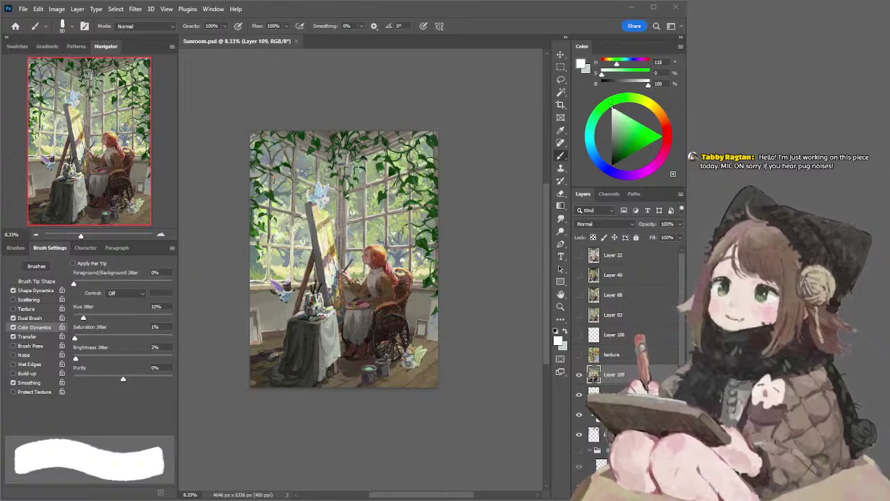
click(328, 76)
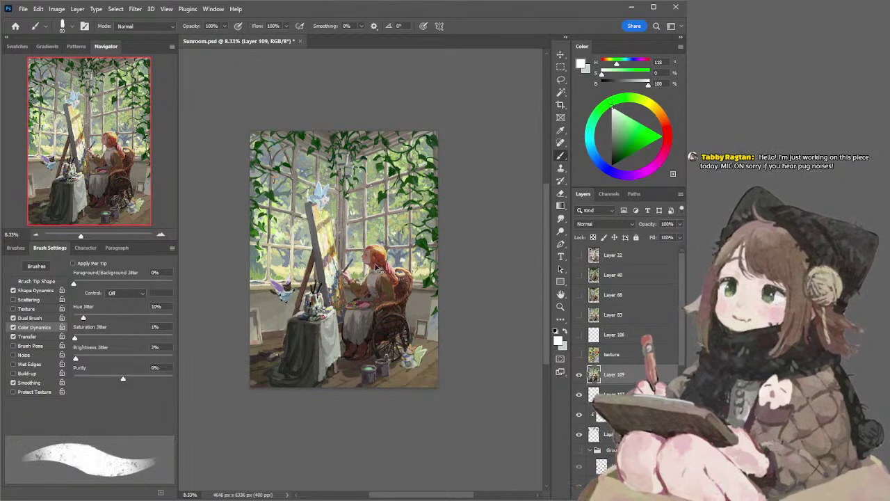
key(period)
alt+click(384, 270)
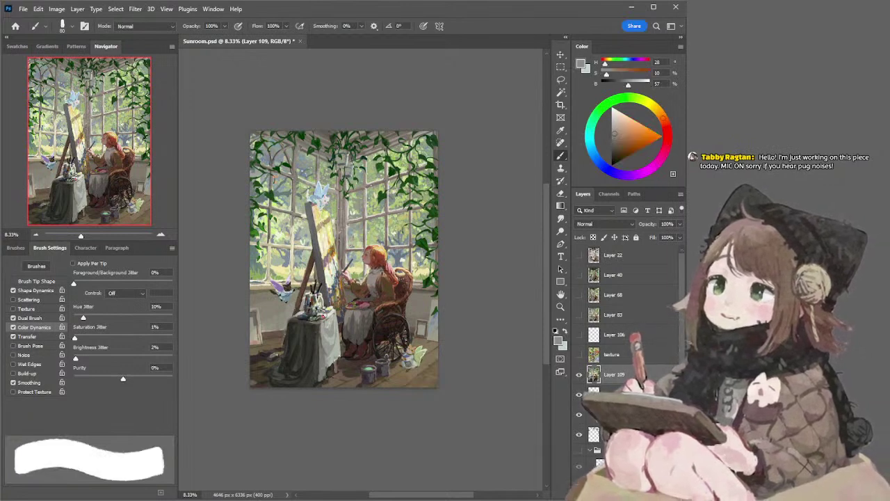
key(bracketright)
key(bracketright)
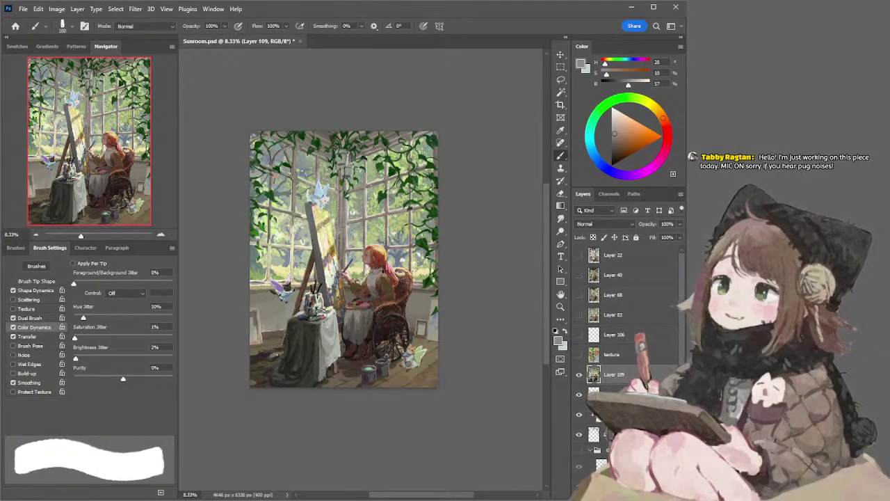
key(period)
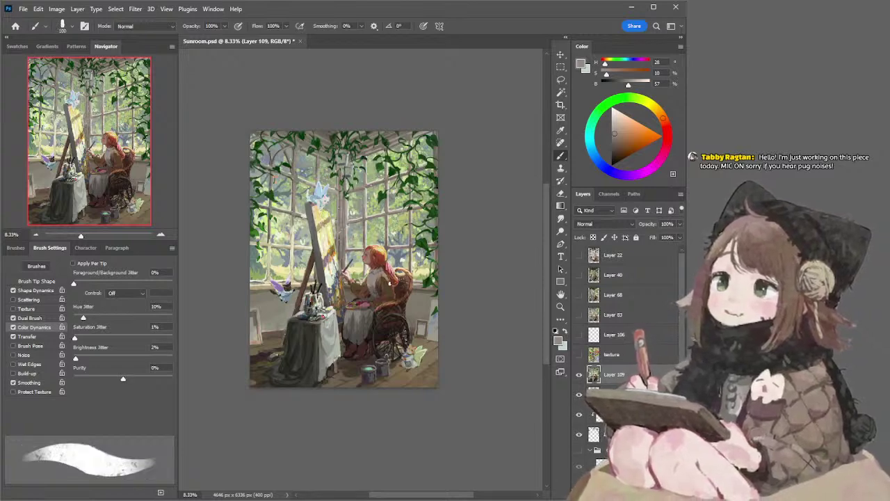
Touch up the woman's shoulder and upper back with warm greys and dark browns sampled from the surrounding paint
alt+click(387, 276)
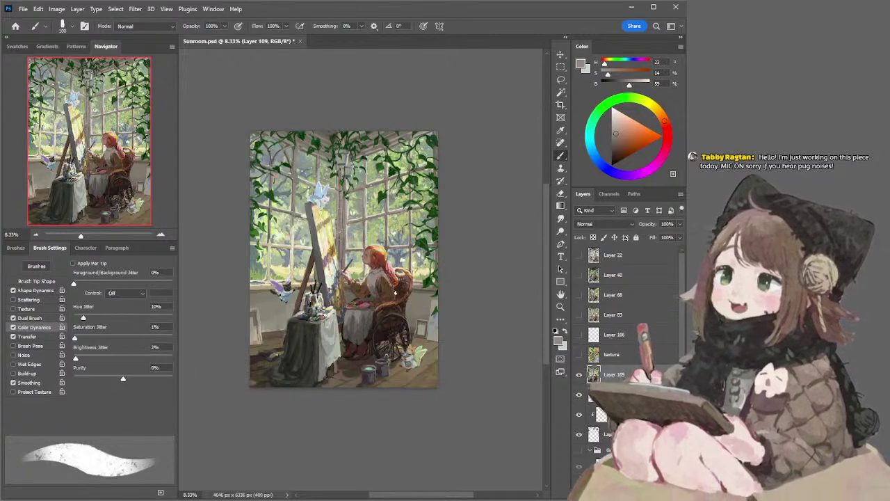
alt+click(387, 286)
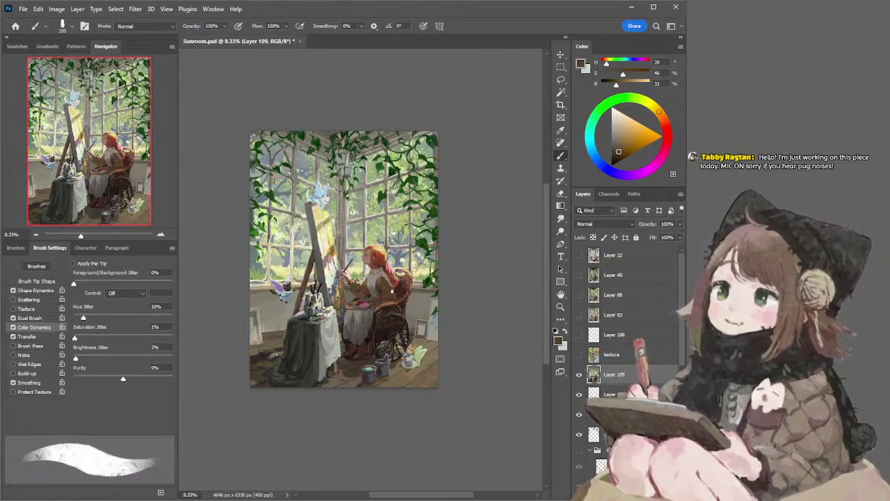
alt+click(391, 281)
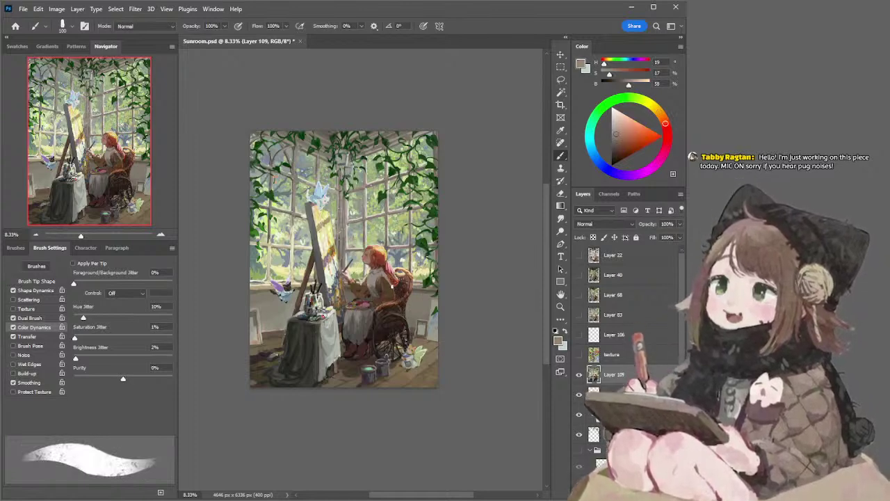
alt+click(380, 273)
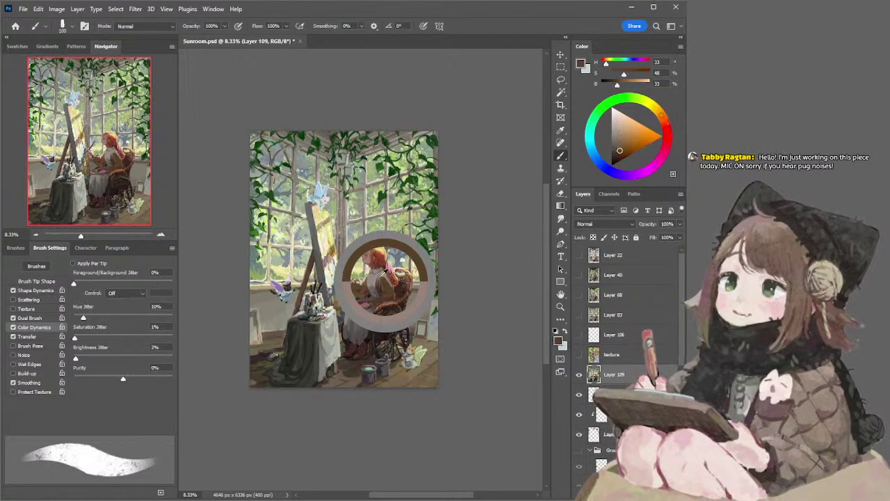
Refine the ends of the woman's hair with a sampled reddish brown, reducing the brush size to 80
key(bracketright)
key(bracketright)
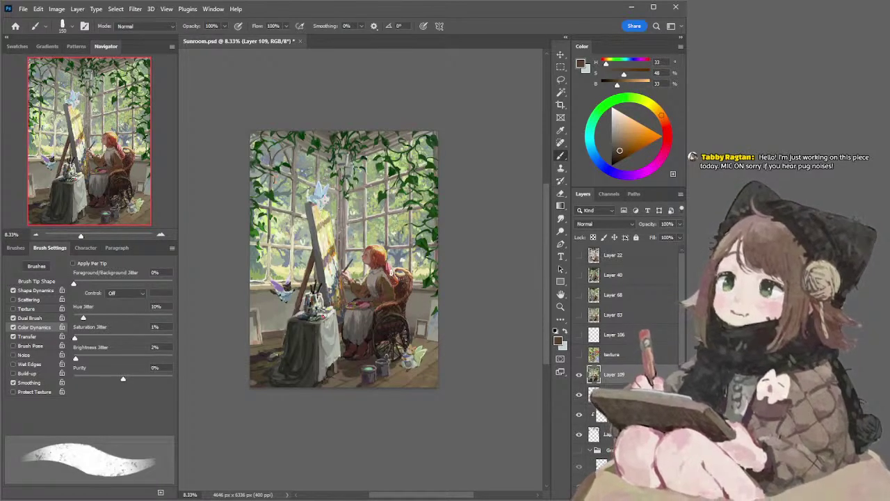
alt+click(388, 272)
key(bracketleft)
key(bracketleft)
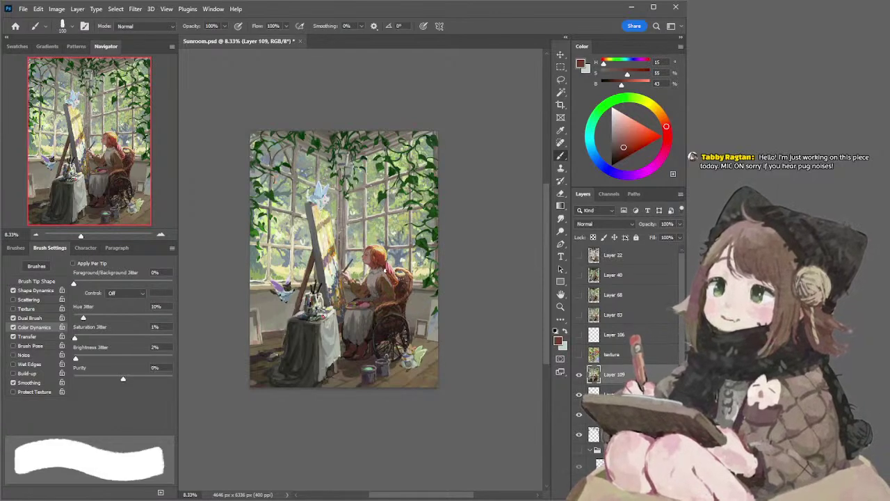
key(bracketleft)
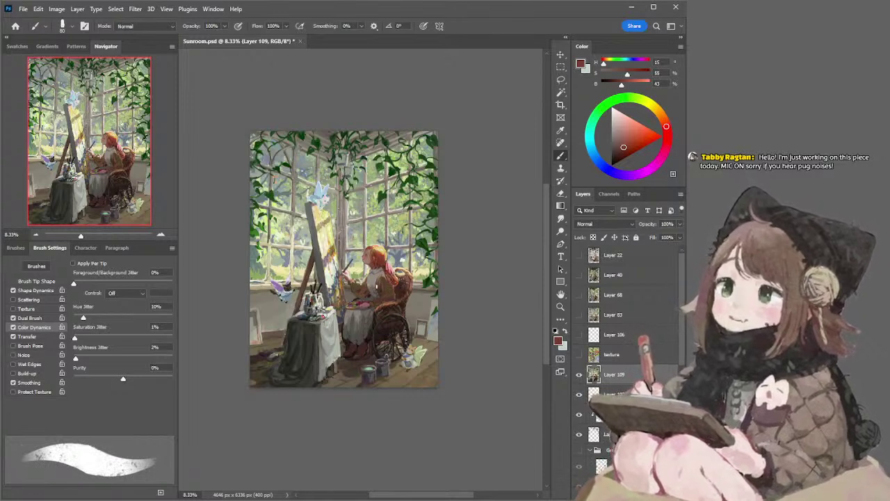
Retouch the woman's sleeve and waist with taupe, dark maroon, near-black and dark grey tones sampled there
alt+click(375, 287)
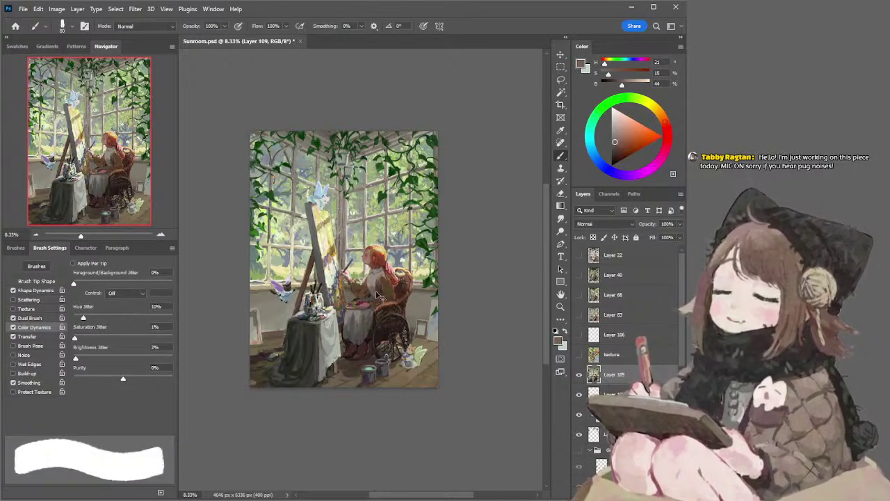
alt+click(373, 293)
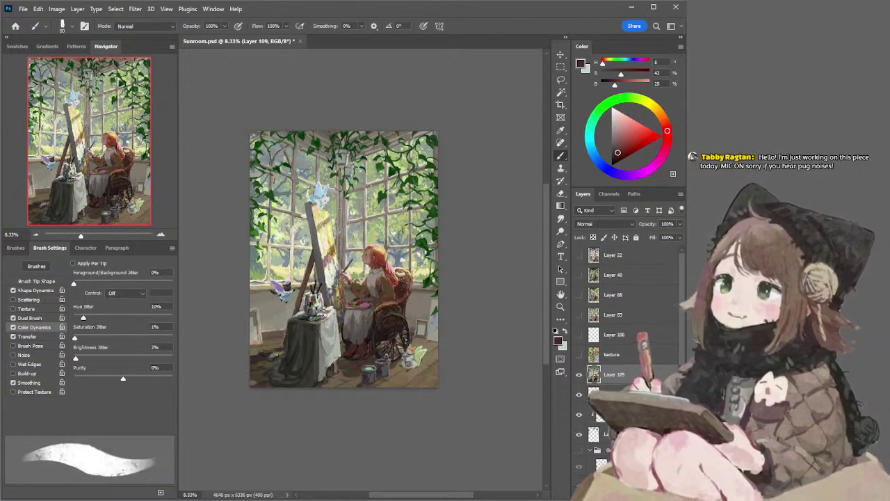
alt+click(369, 295)
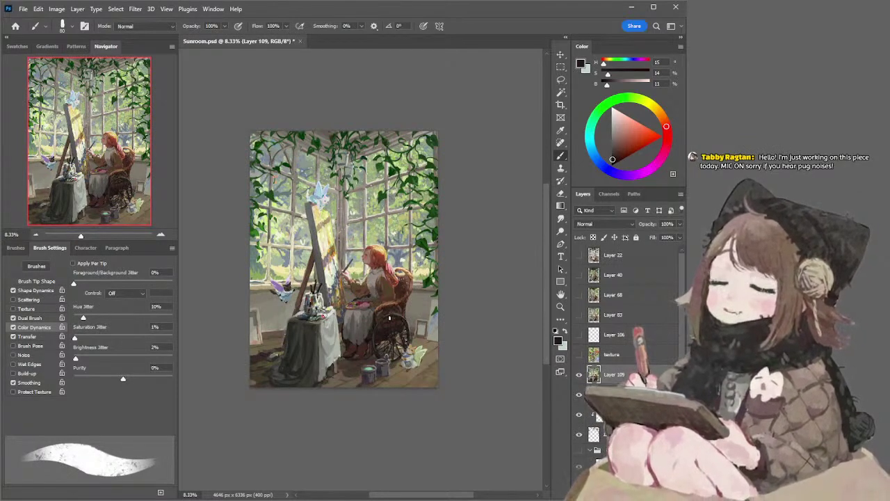
alt+click(368, 296)
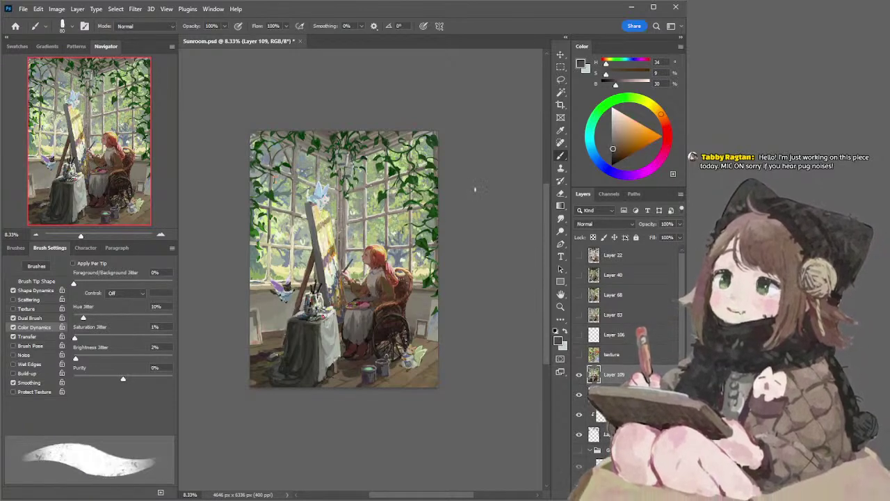
Hide Layer 109 and make the woman's layer, Layer 107 copy, active for painting with the Brush
key(l)
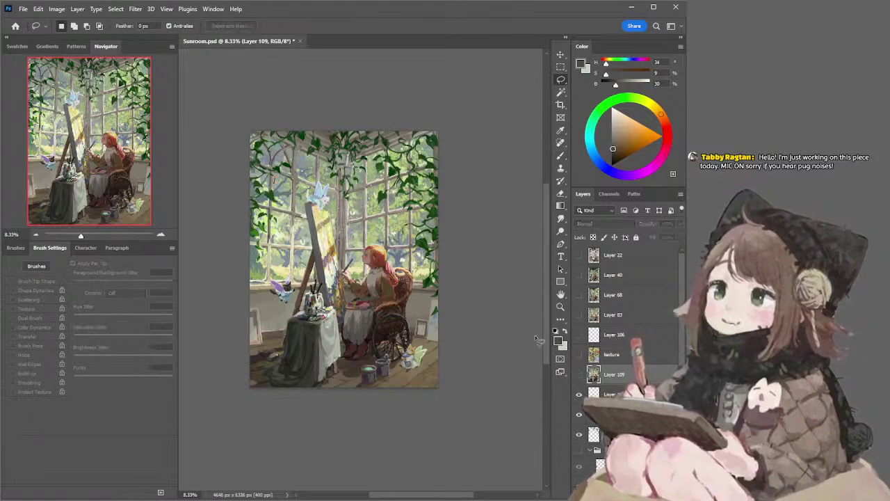
ctrl+click(375, 290)
key(b)
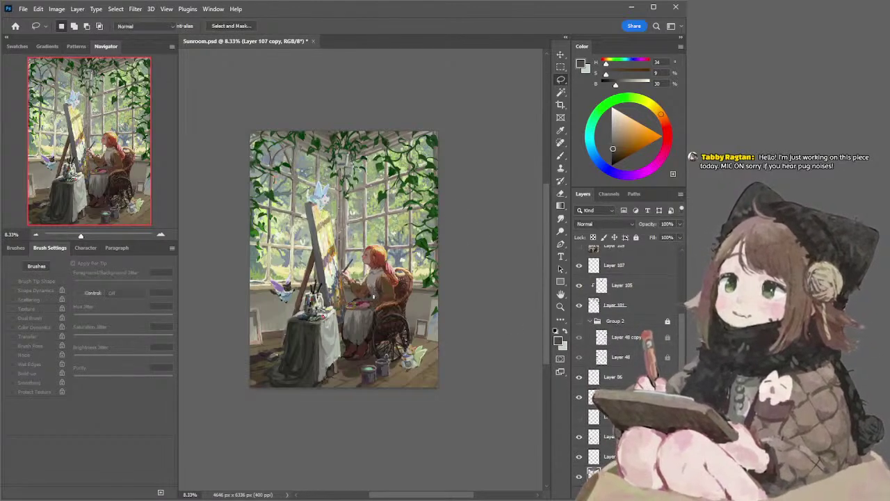
alt+click(369, 297)
key(l)
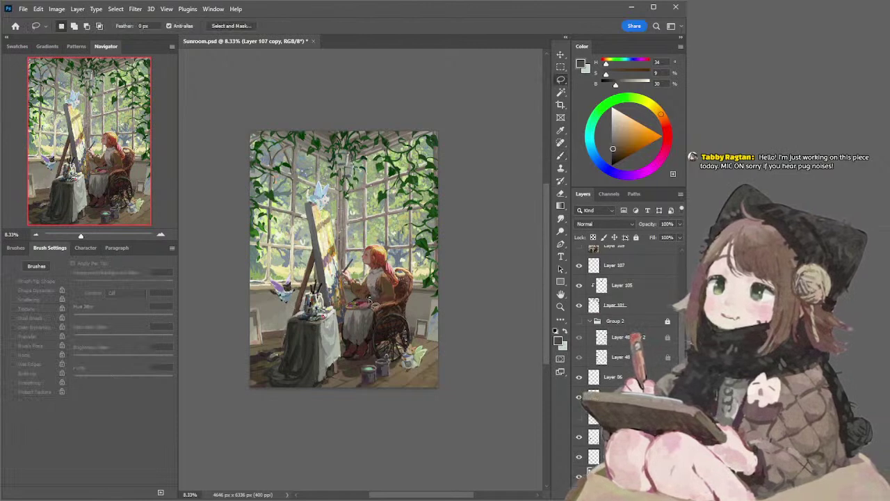
key(b)
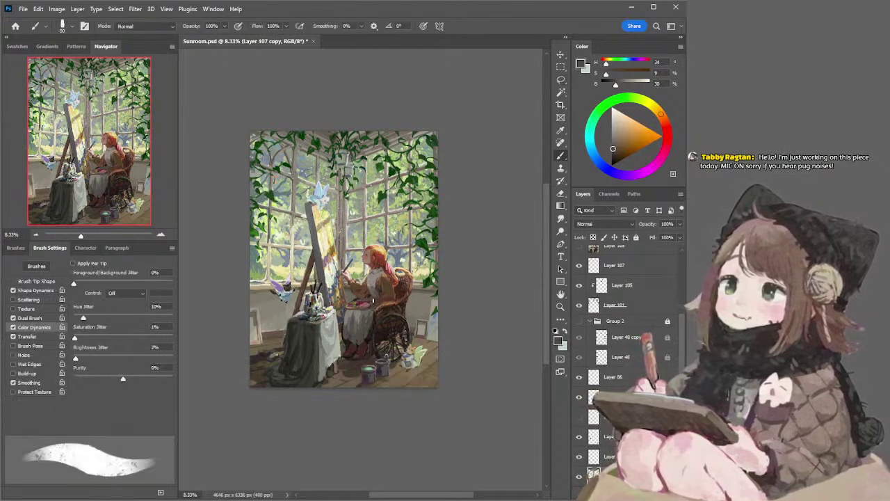
Sample dark grey and near-black tones around the woman's palette and touch up the shadows there on Layer 107 copy
key(.)
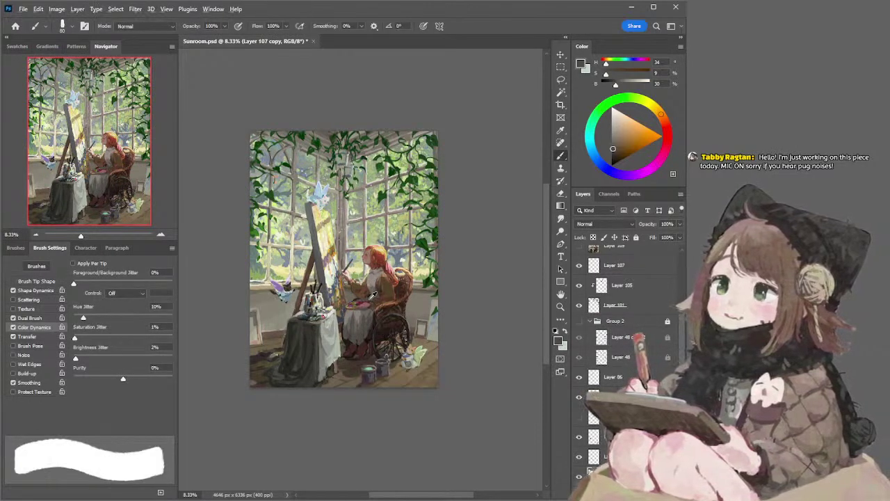
alt+click(368, 297)
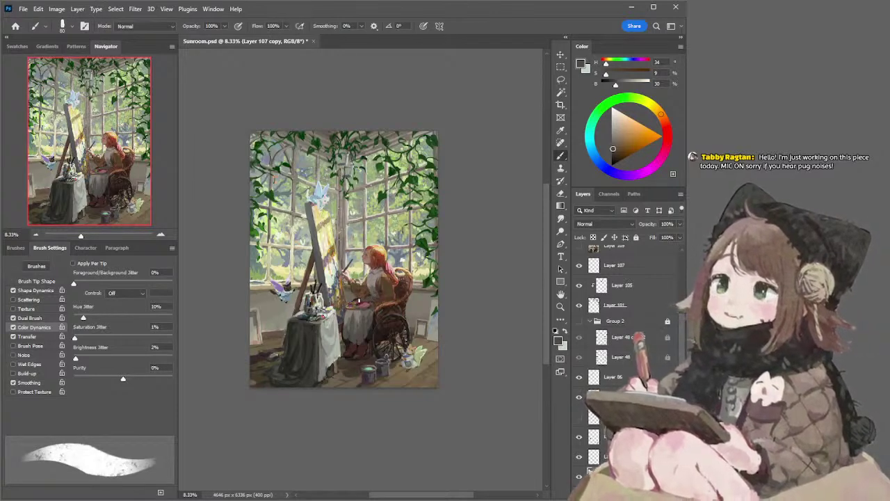
alt+click(354, 299)
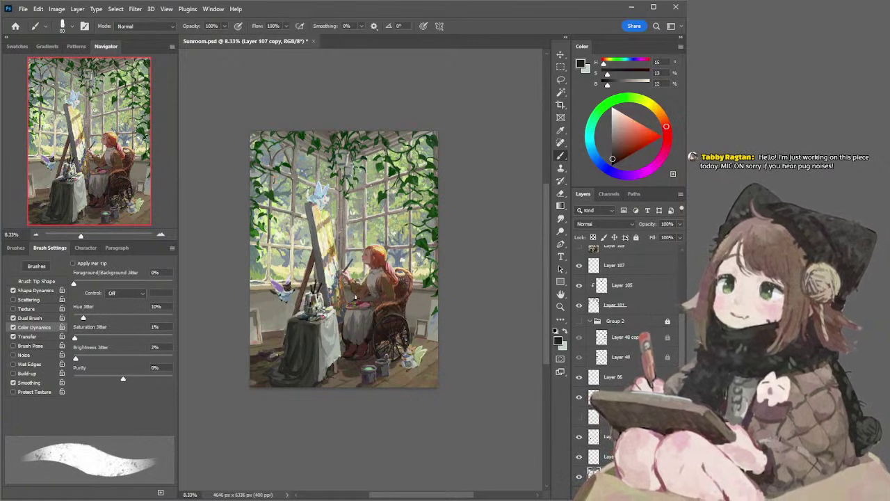
key(.)
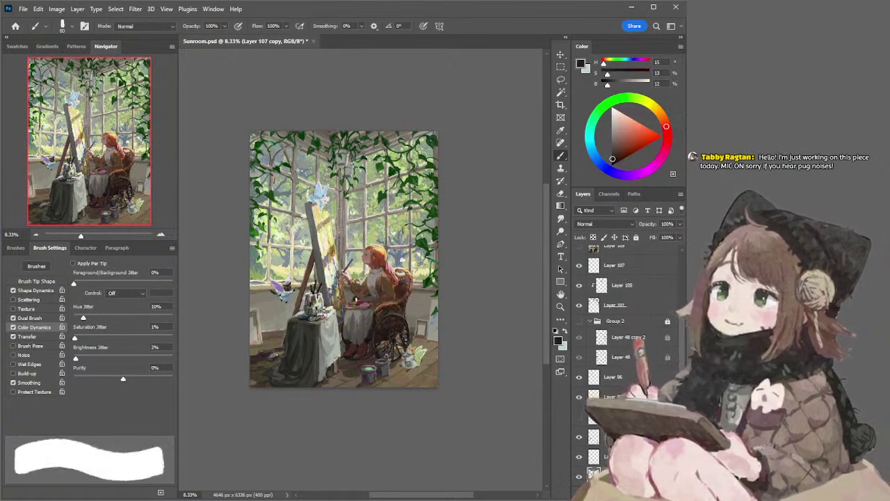
Pick the vine layers from the canvas, ending on Layer 107, and sample a mid green from the hanging leaves beside the window
click(426, 246)
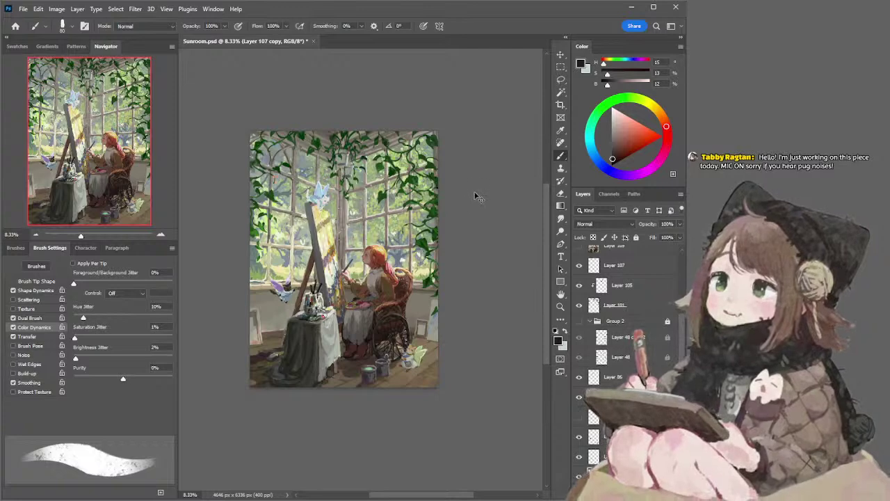
ctrl+click(432, 215)
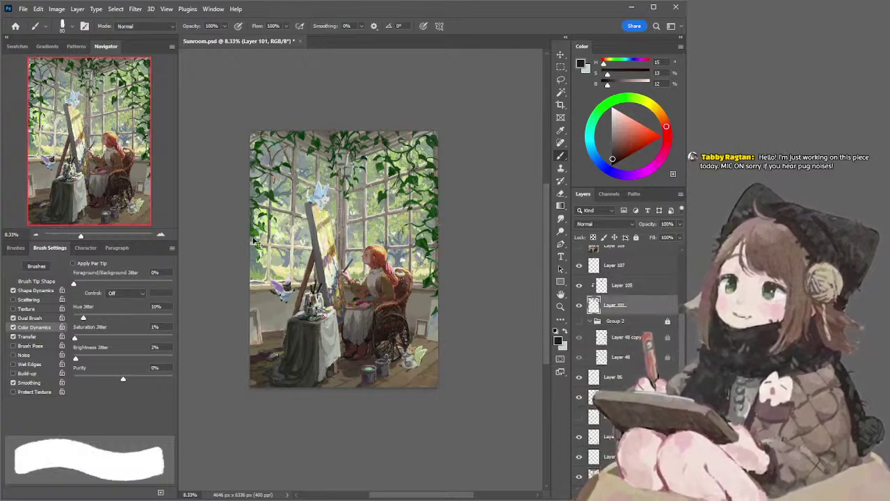
ctrl+click(257, 240)
alt+click(256, 229)
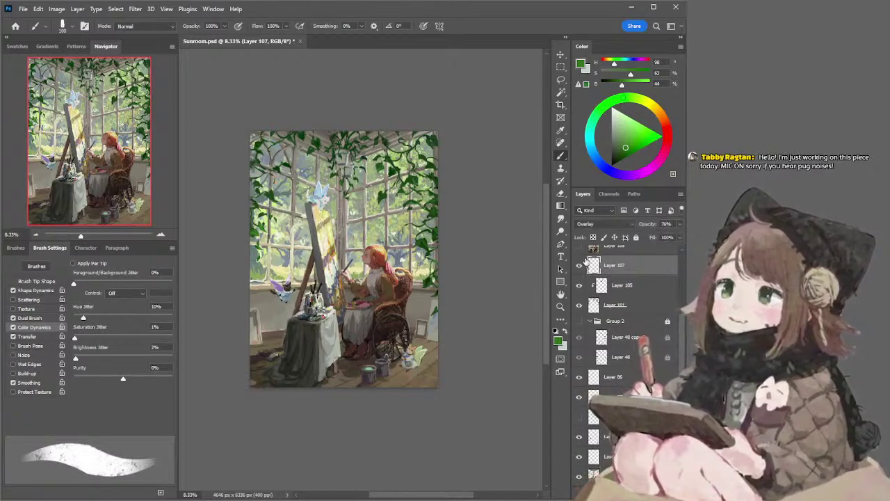
Merge Layer 107, Layer 105 and Layer 101 into one vine layer, toggling visibility to check the leaves before and after
key(l)
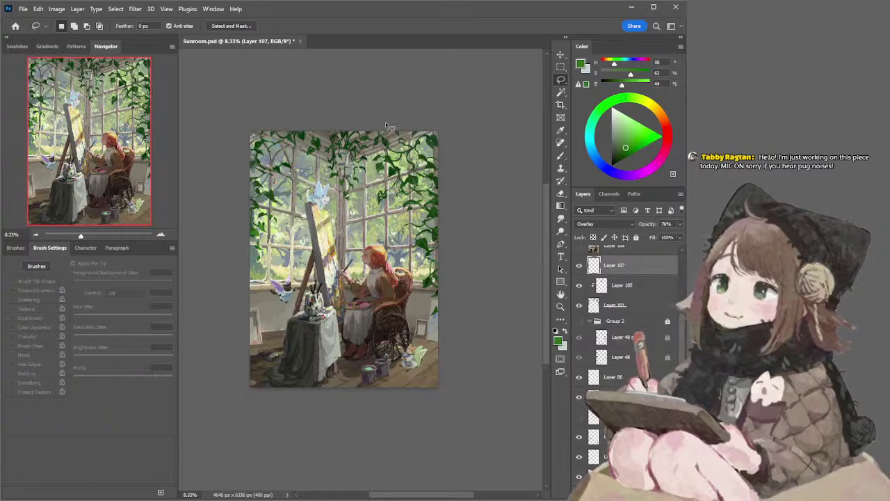
click(579, 306)
click(579, 305)
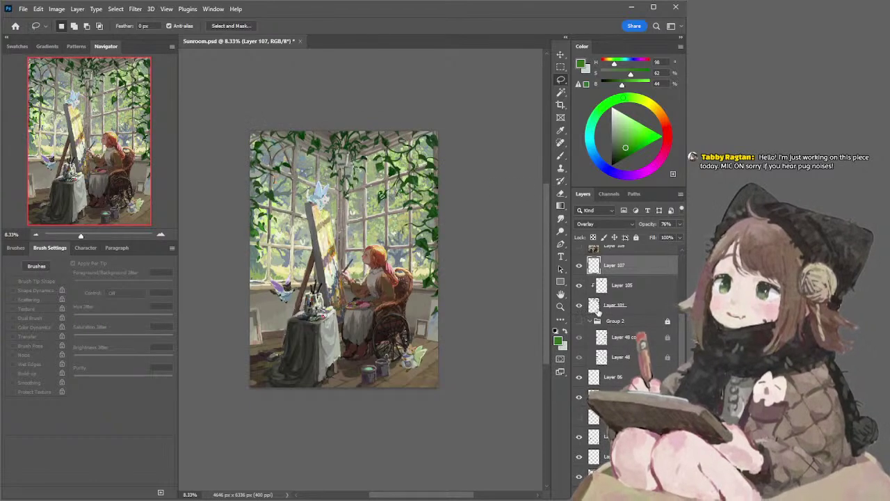
shift+click(595, 306)
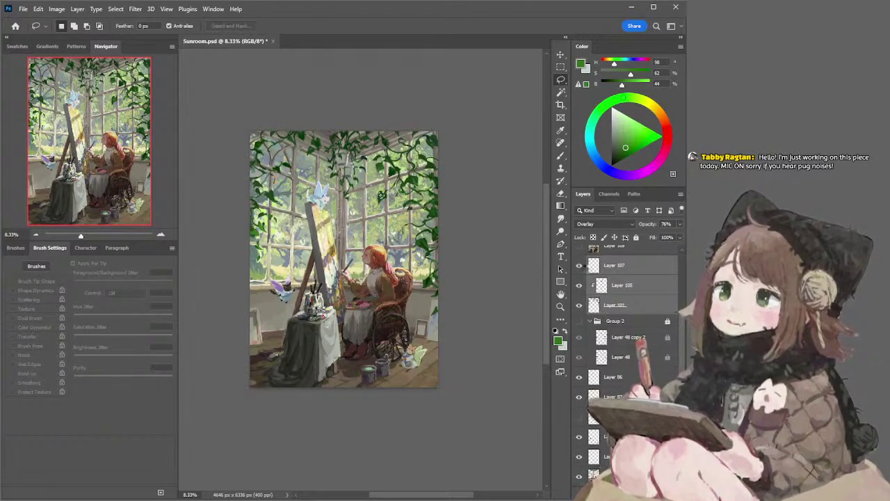
key(ctrl+e)
click(580, 265)
click(579, 265)
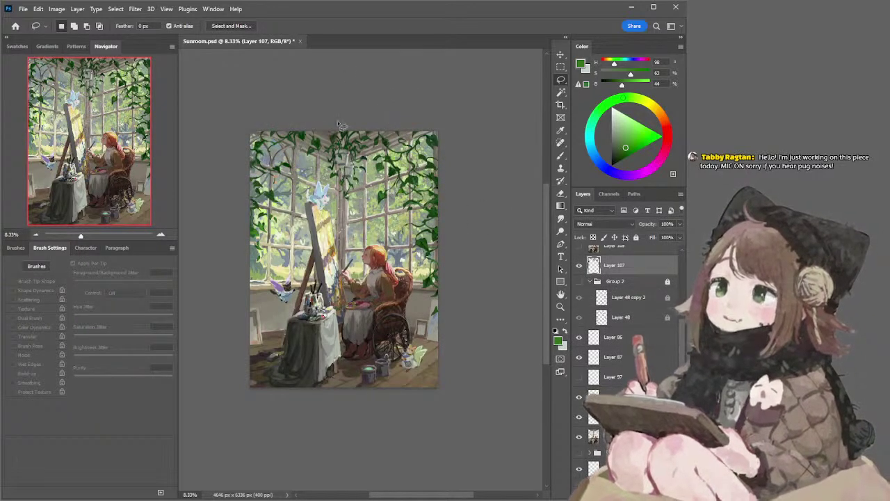
Return to Layer 107 copy, lasso the area around the woman's arm and back, then clear the selection and reactivate the Brush
key(ctrl+j)
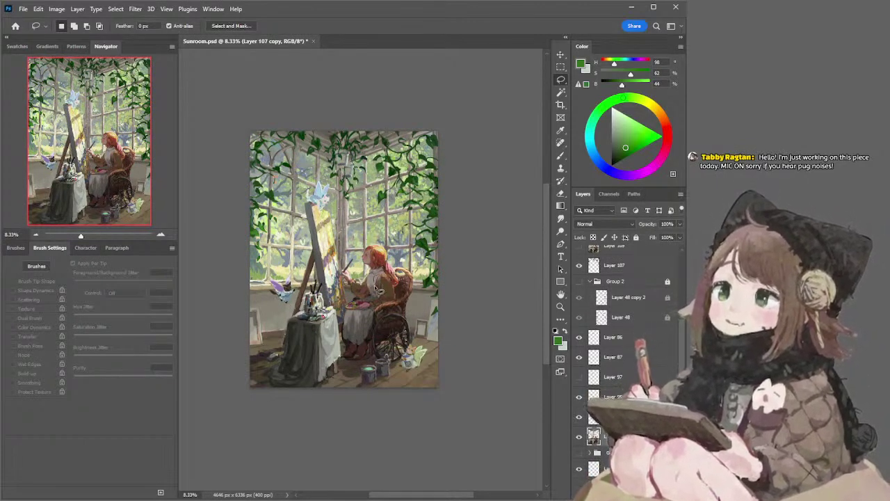
drag(400, 300, 384, 271)
key(ctrl+d)
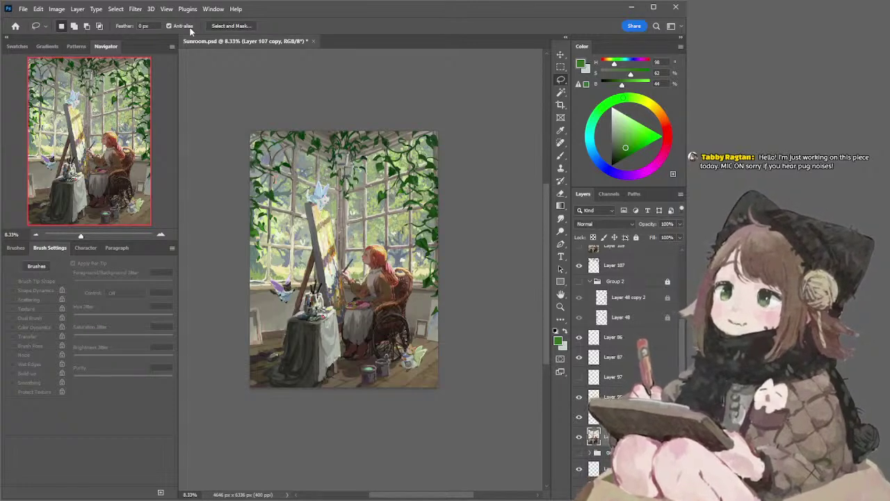
key(b)
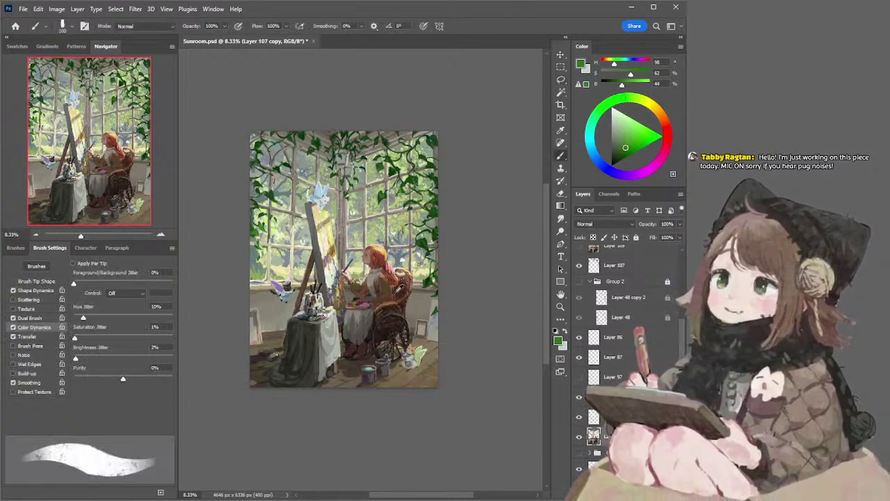
Retouch the woman's hair, back and adjoining chair on Layer 107 copy with dark brown, red-brown and orange-brown tones sampled there
alt+click(395, 287)
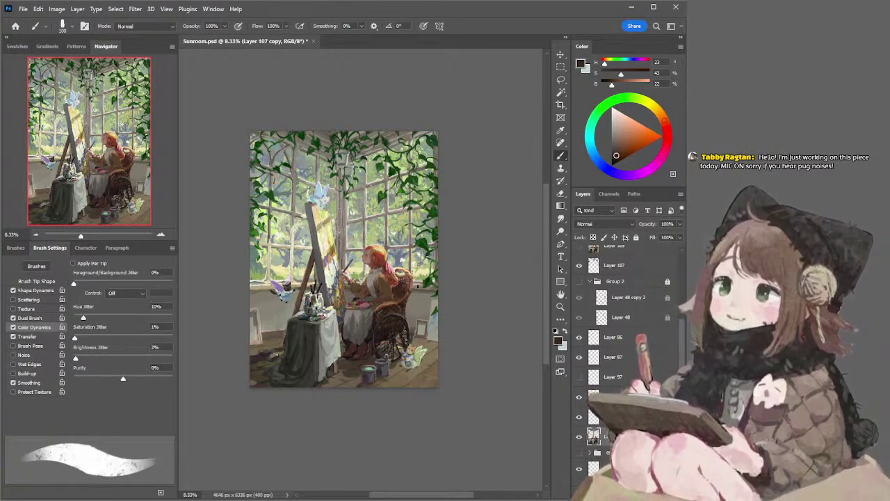
alt+click(404, 278)
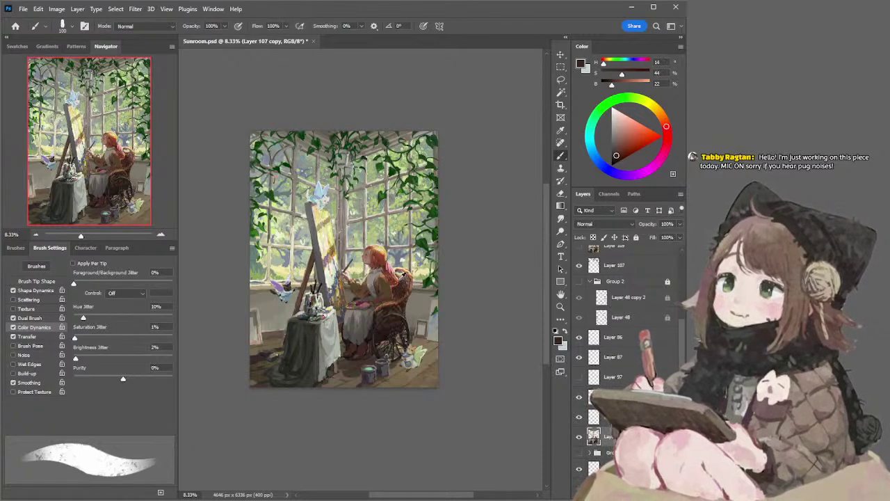
alt+click(398, 279)
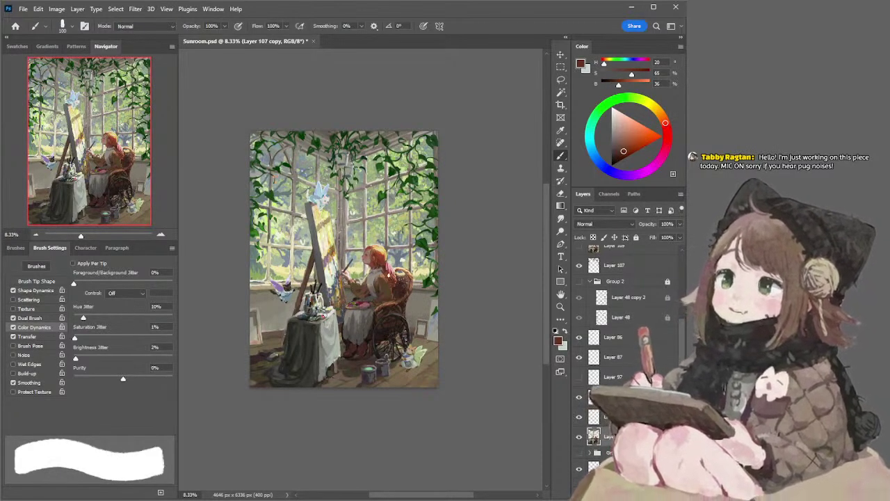
alt+click(390, 279)
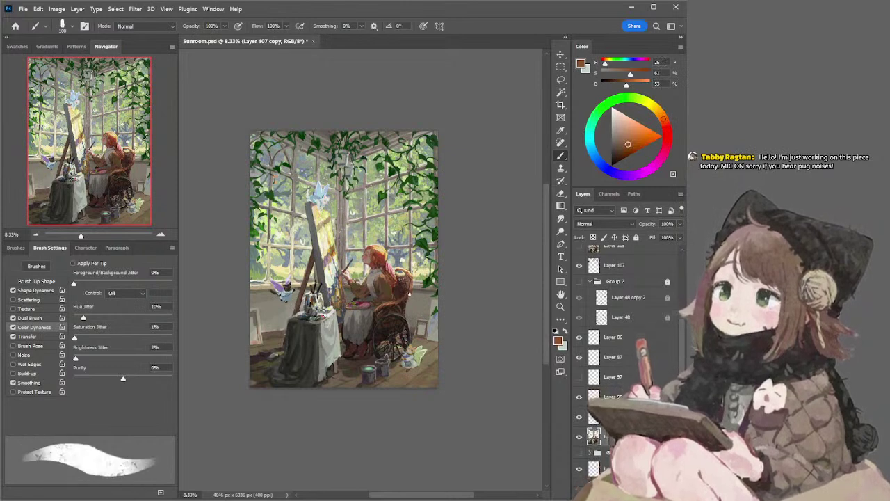
alt+click(397, 276)
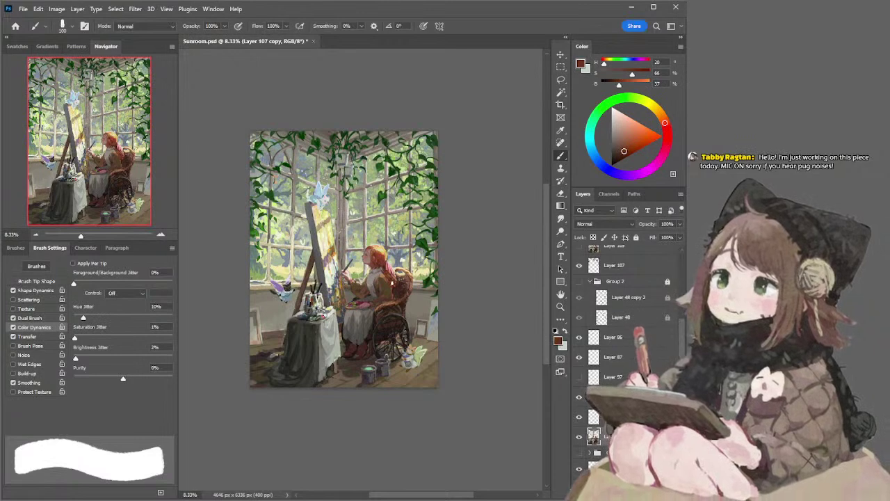
alt+click(387, 264)
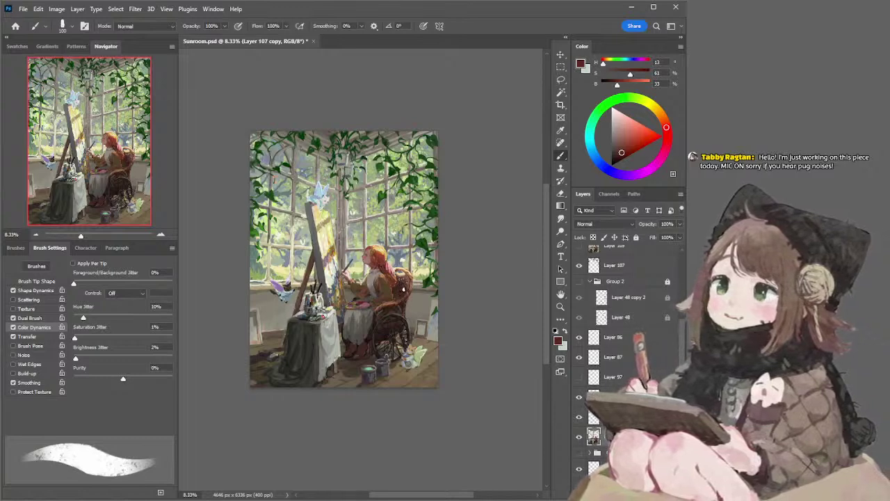
Sample a greyish brown beside the woman's head and touch up the outline of her hair with a 100 px brush
key(l)
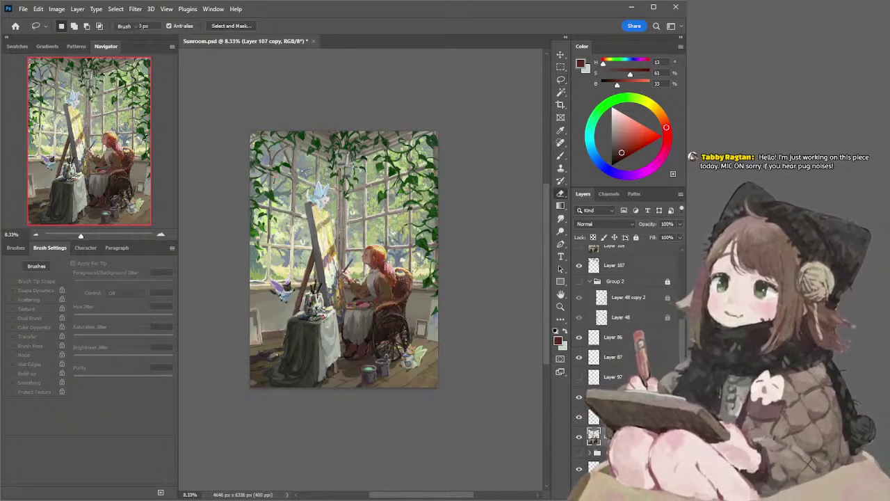
key(b)
alt+click(390, 243)
key(bracketright)
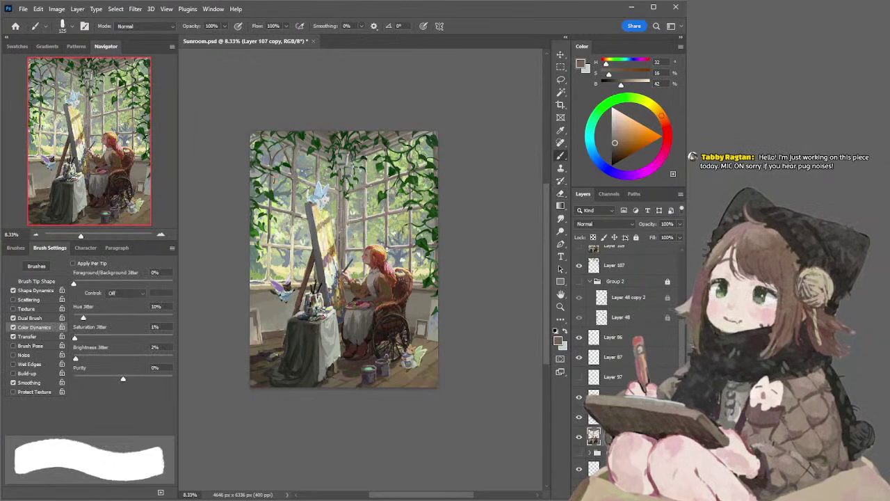
key(bracketleft)
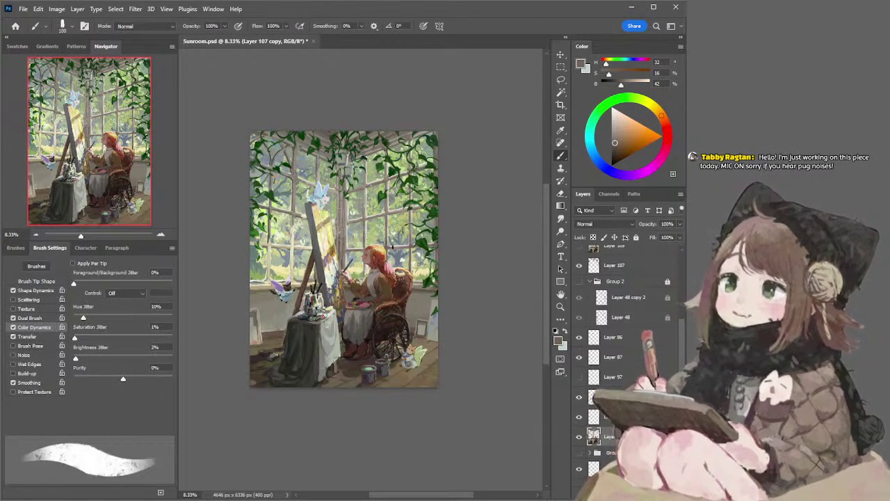
Add golden-yellow and pink accents to the woman's hair and ponytail using sampled colours
alt+click(384, 248)
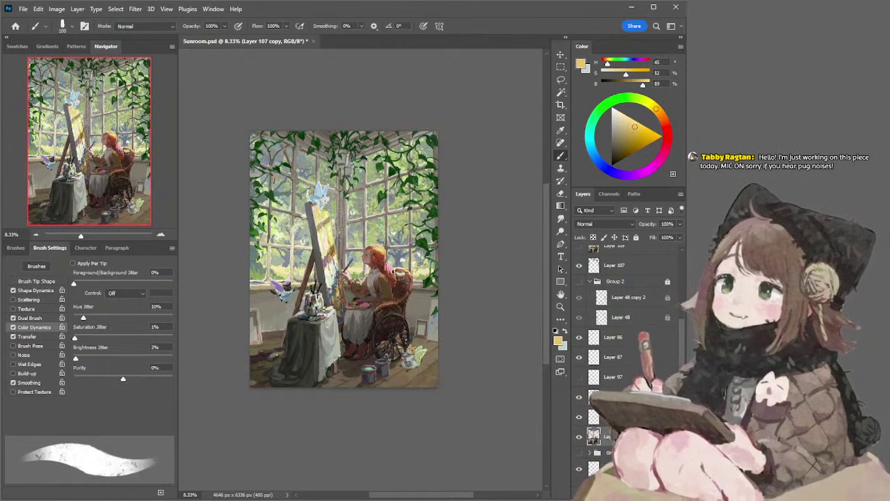
key(ctrl+plus)
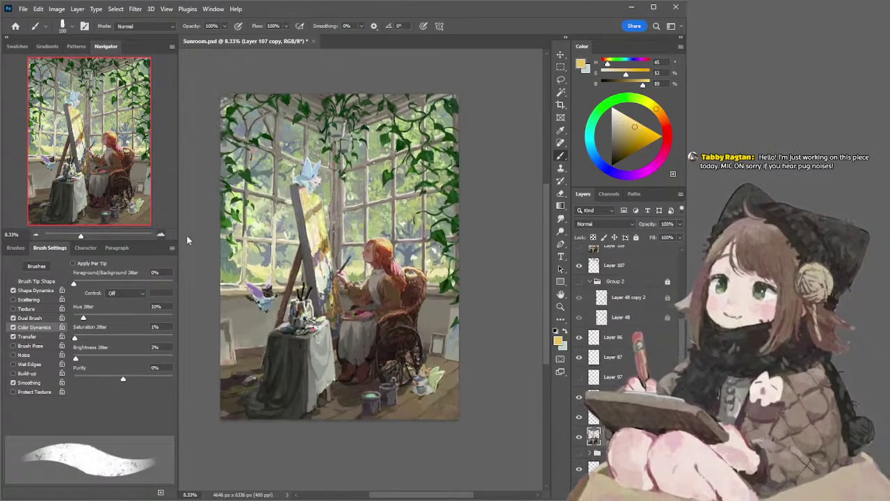
alt+click(411, 278)
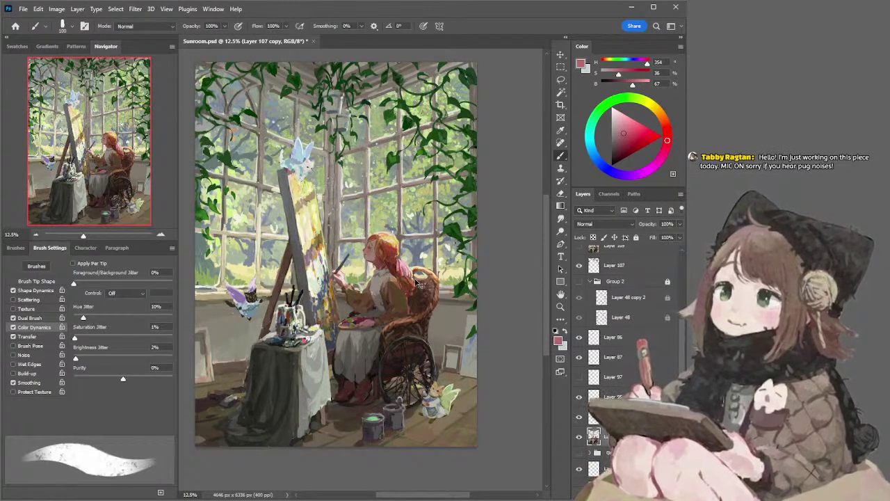
key(e)
key(l)
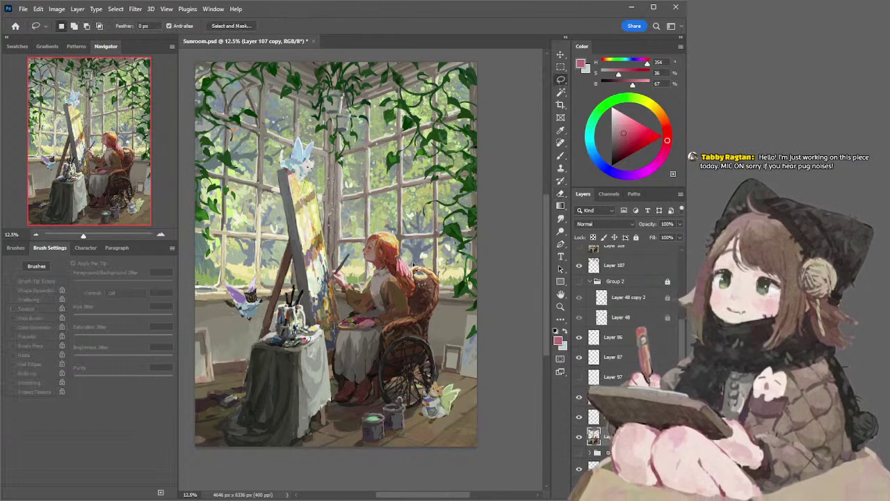
mouse_move(419, 301)
mouse_down()
mouse_move(418, 324)
mouse_move(435, 347)
mouse_move(445, 284)
mouse_move(424, 253)
mouse_move(457, 253)
mouse_up()
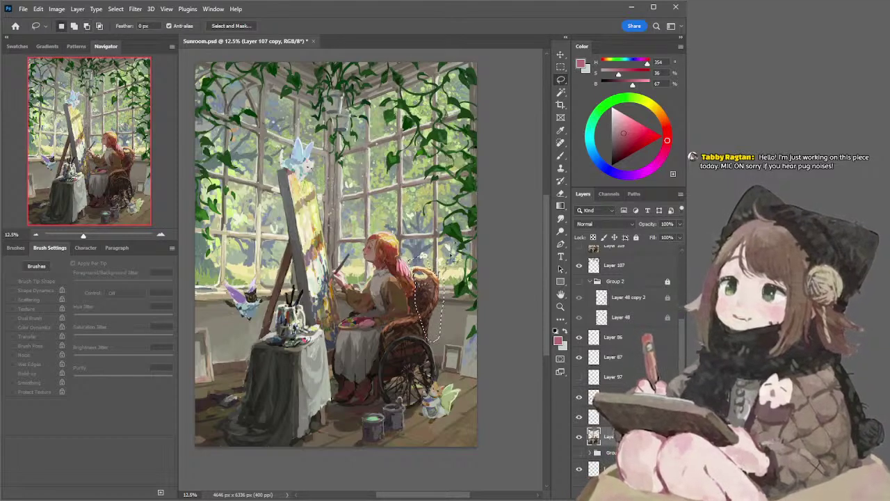
key(ctrl+d)
Step back and forth through the recent history to compare versions of the painting around the woman and chair
key(ctrl+z)
key(ctrl+z)
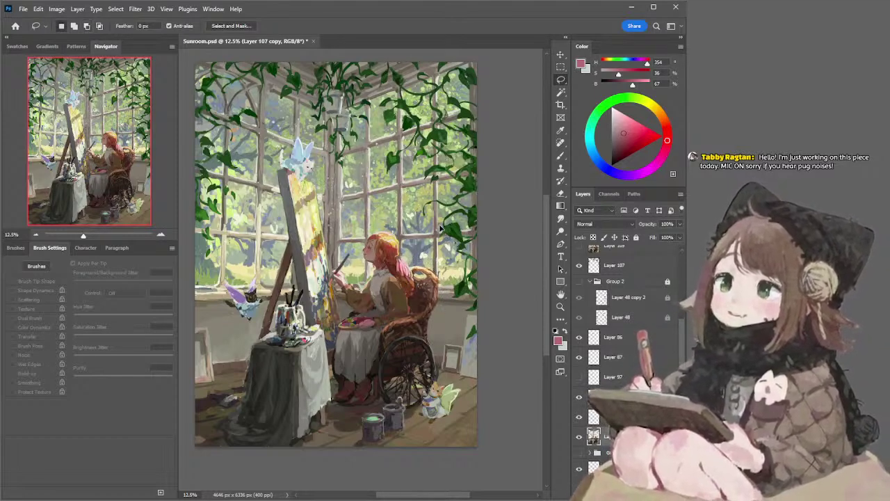
key(ctrl+z)
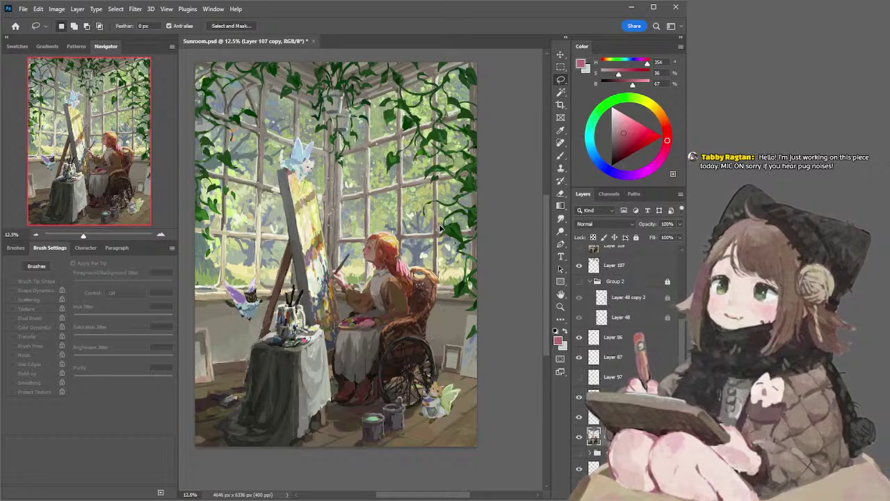
key(ctrl+shift+z)
key(ctrl+z)
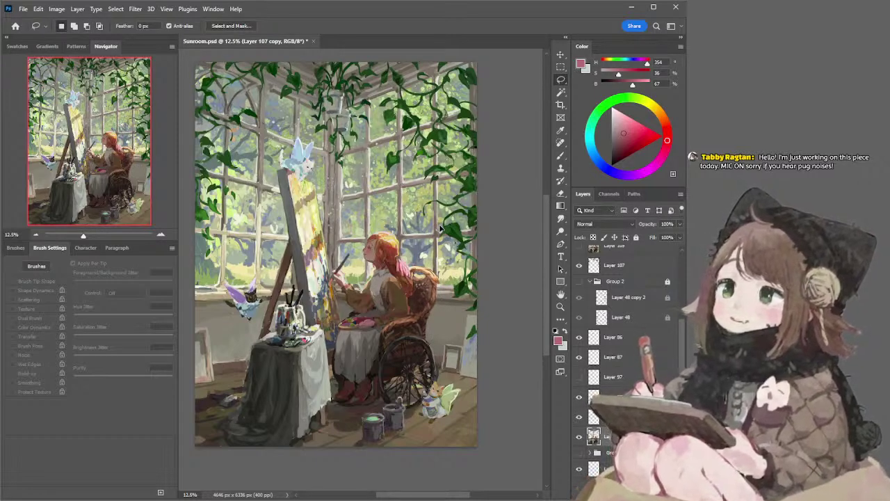
key(ctrl+z)
key(ctrl+z)
key(ctrl+z)
key(ctrl+z)
key(ctrl+shift+z)
key(ctrl+z)
key(ctrl+z)
key(ctrl+shift+z)
key(ctrl+z)
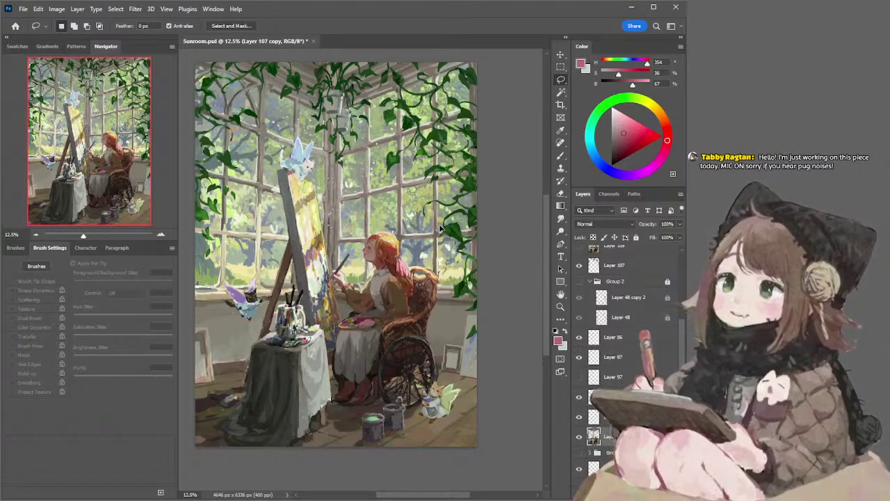
key(ctrl+shift+z)
key(ctrl+z)
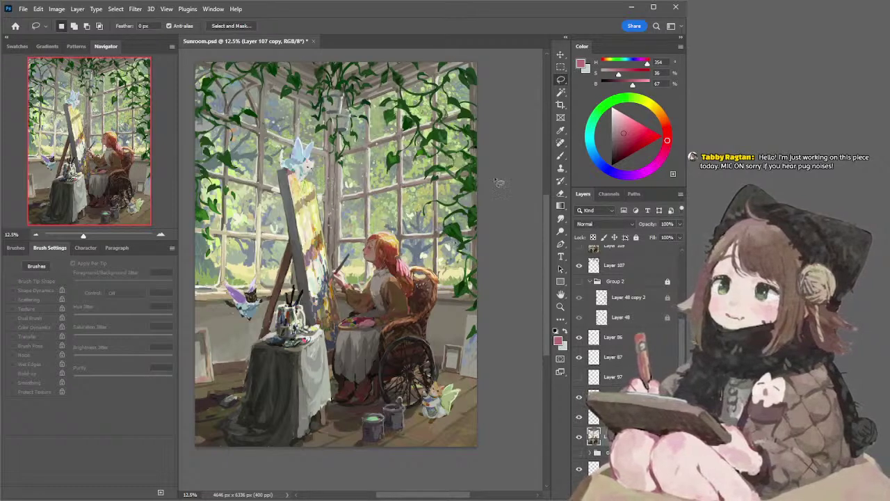
Sample dark red, red-brown and golden-orange tones around the woman's hair and repaint its shadows and highlights
key(b)
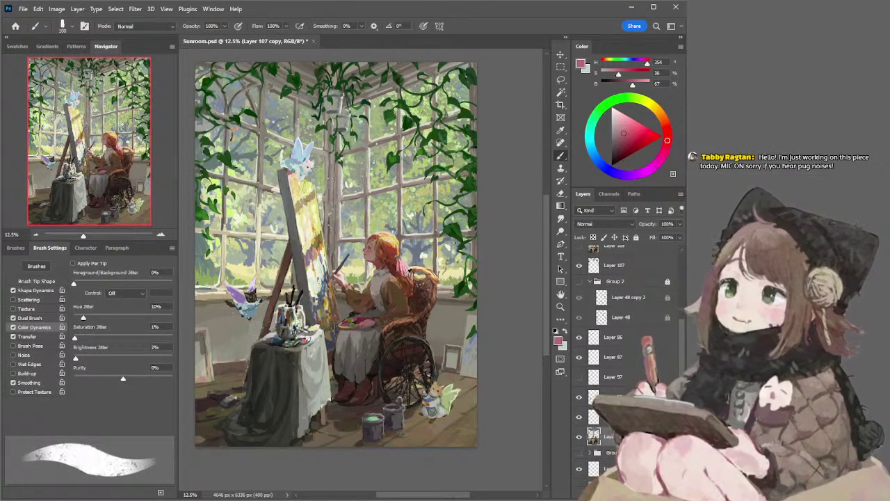
alt+click(410, 276)
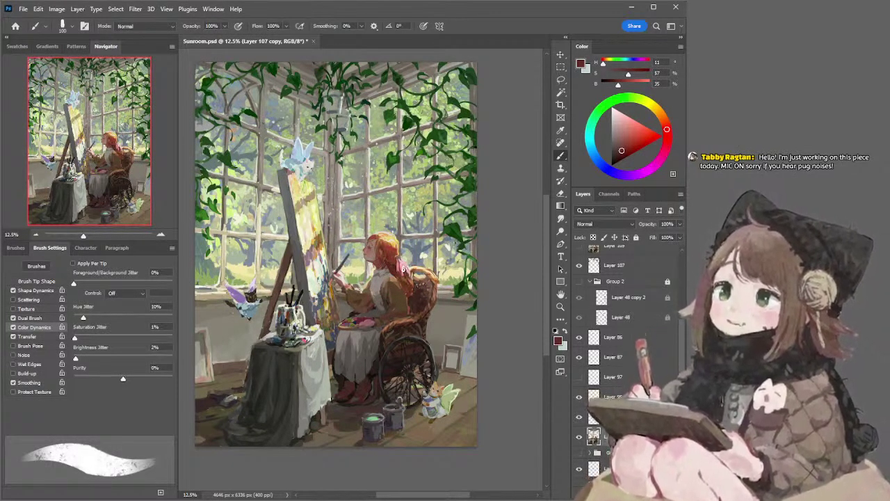
alt+click(399, 254)
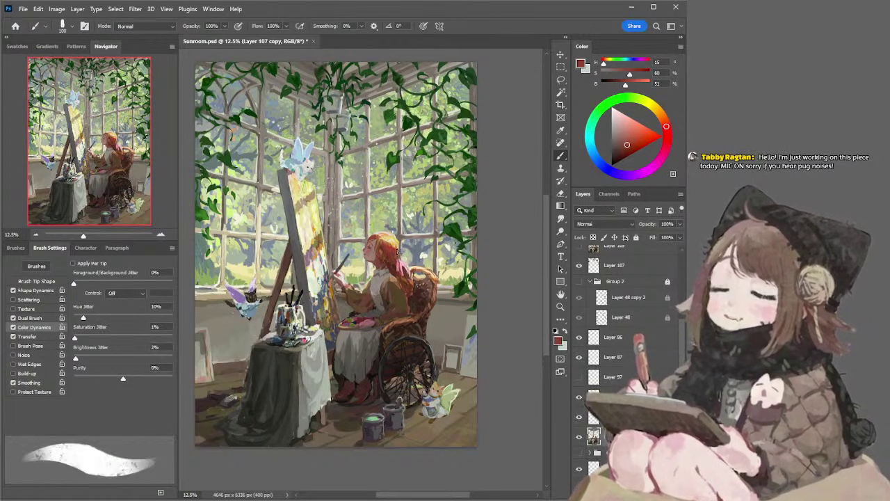
alt+click(399, 245)
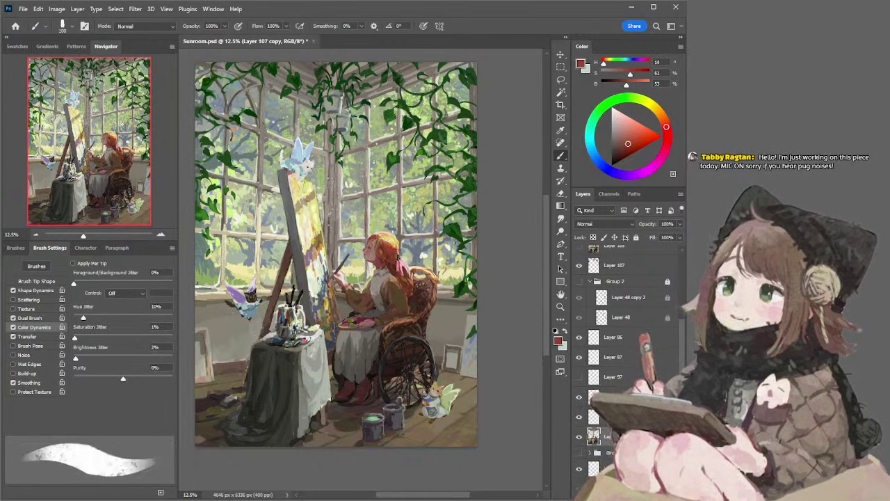
alt+click(400, 243)
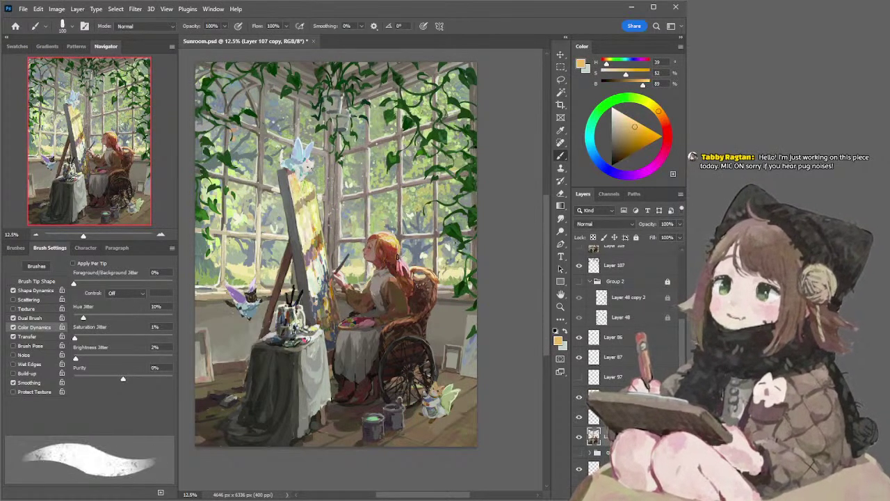
Reduce the brush size and blend the strokes in the woman's hair with a smaller Smudge tool
key(bracketleft)
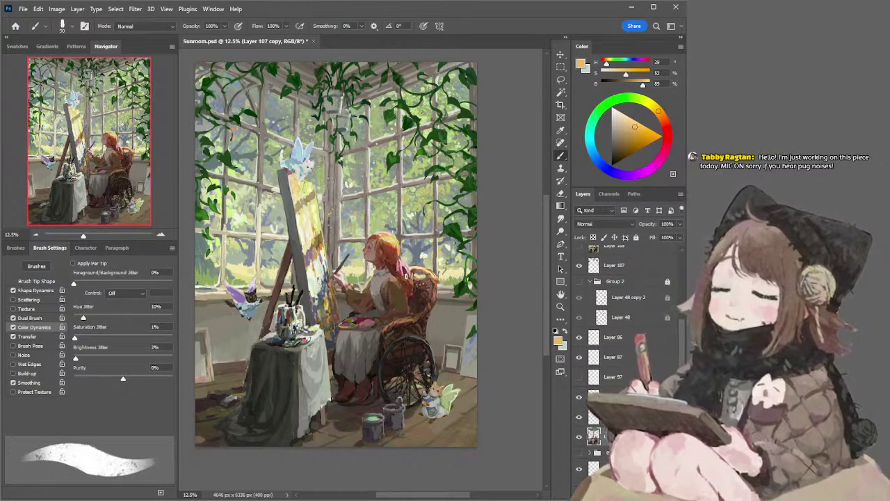
key(r)
key(b)
key(r)
key(bracketleft)
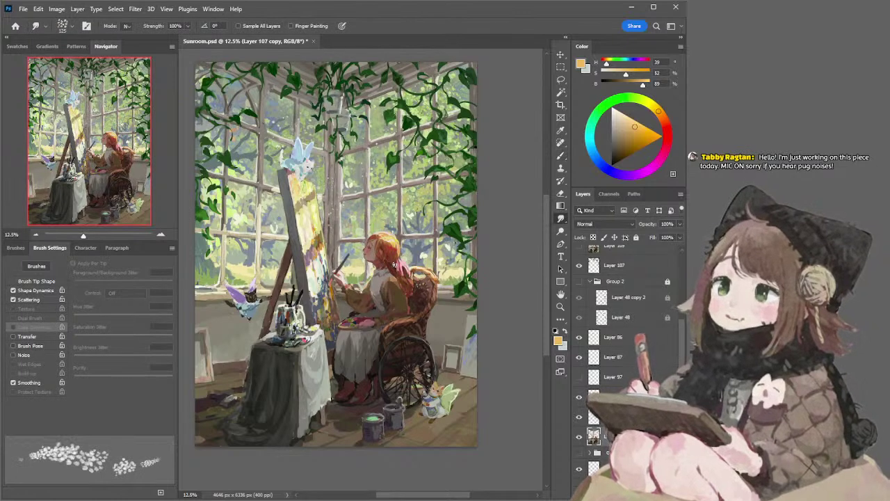
key(bracketleft)
key(bracketleft)
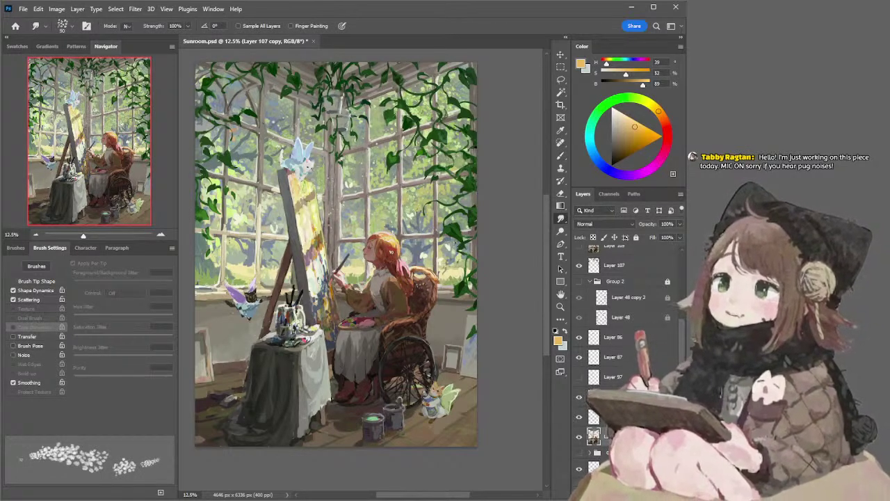
Sample dark brown and deep red from the woman's hair and deepen the shadows beside her face and neck
key(b)
alt+click(389, 265)
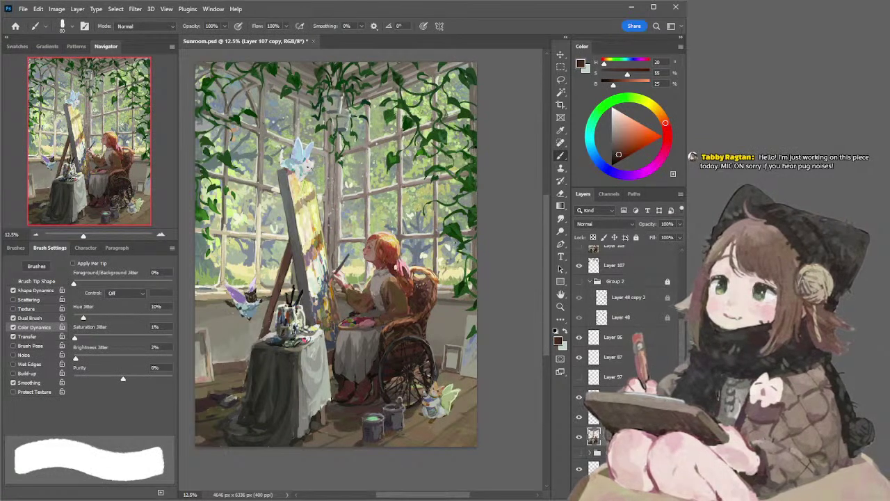
alt+click(384, 263)
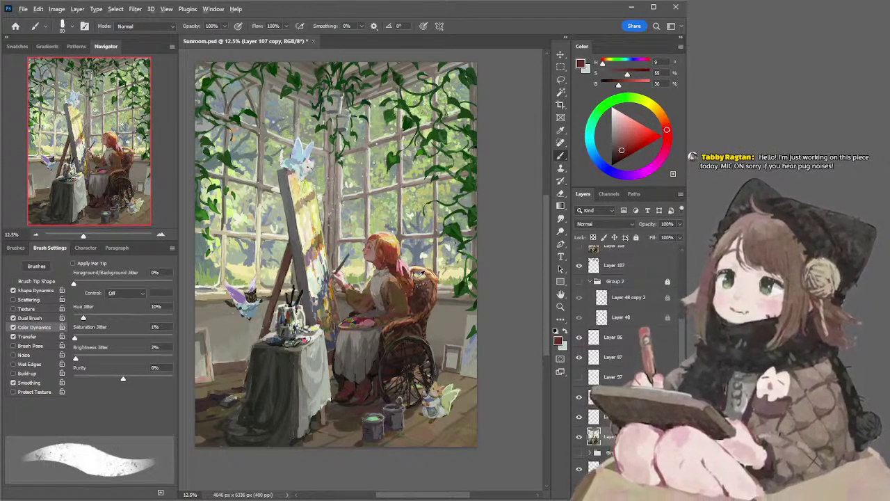
Refine the top of the wicker chair with sampled tan and grey-brown paint and the Eraser, and save the document
alt+click(418, 272)
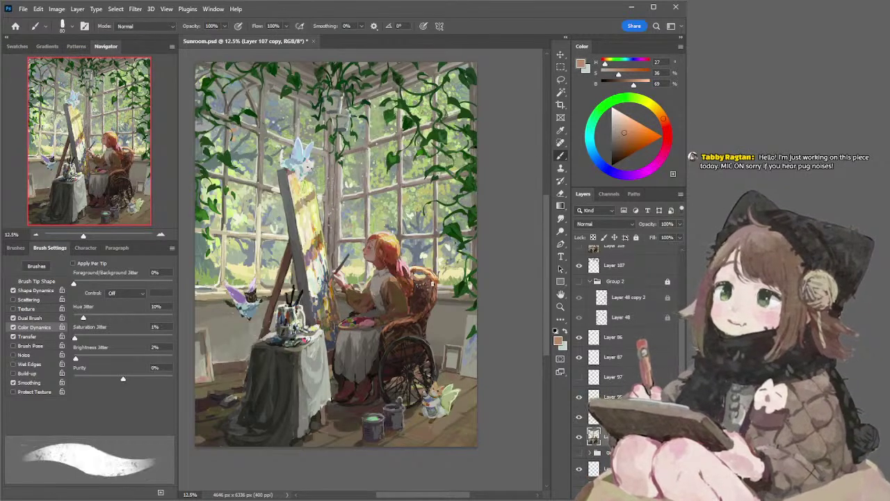
key(e)
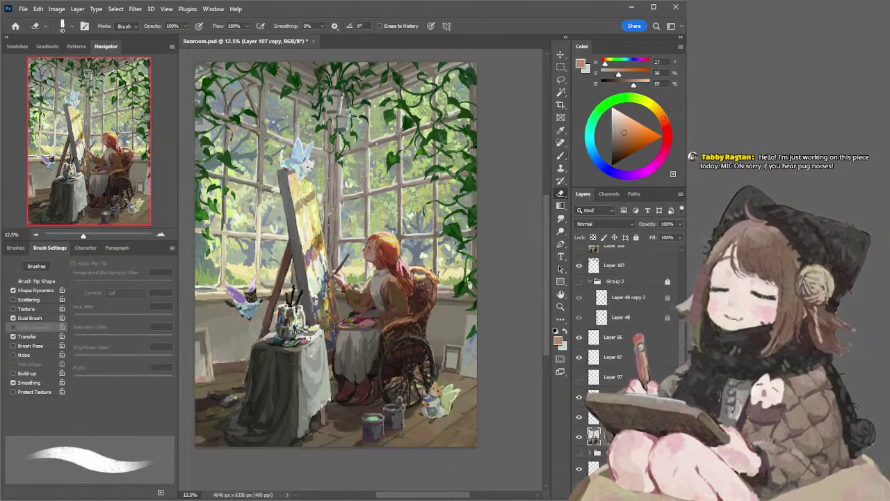
key(b)
alt+click(435, 269)
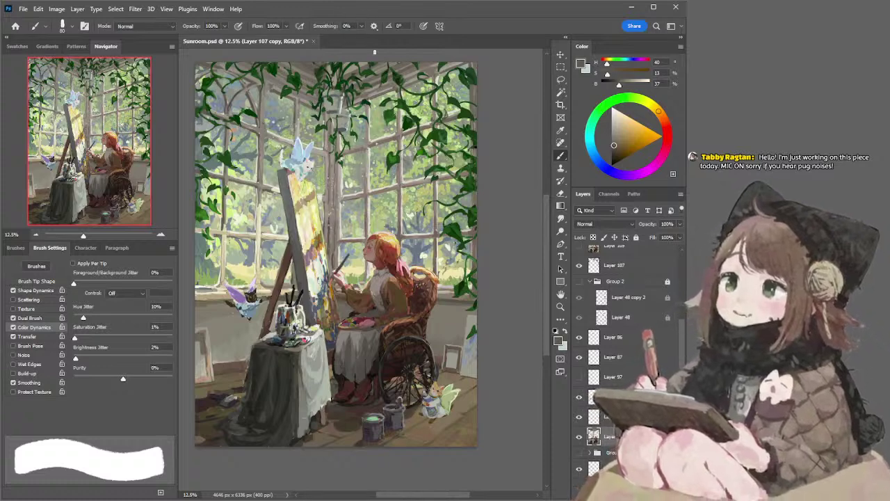
key(ctrl+s)
Select Layer 95 through the pale-winged creature beside the paint cans and add a new layer above it
key(l)
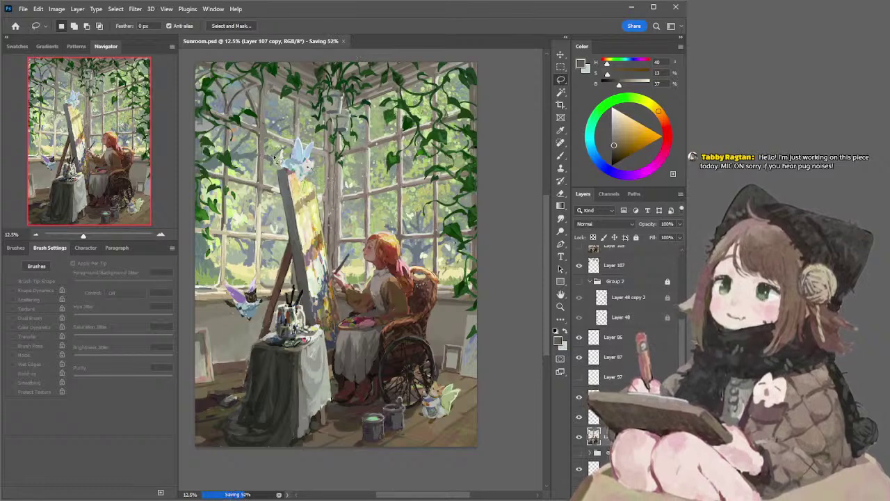
ctrl+click(452, 400)
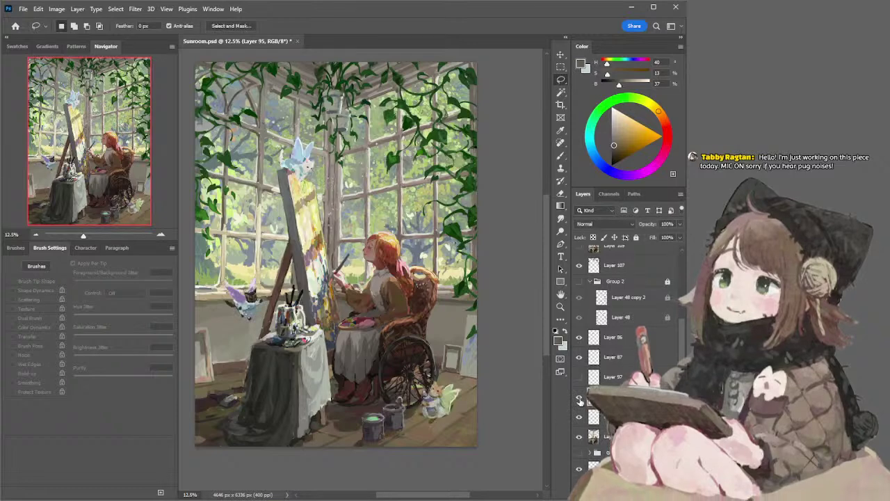
click(614, 397)
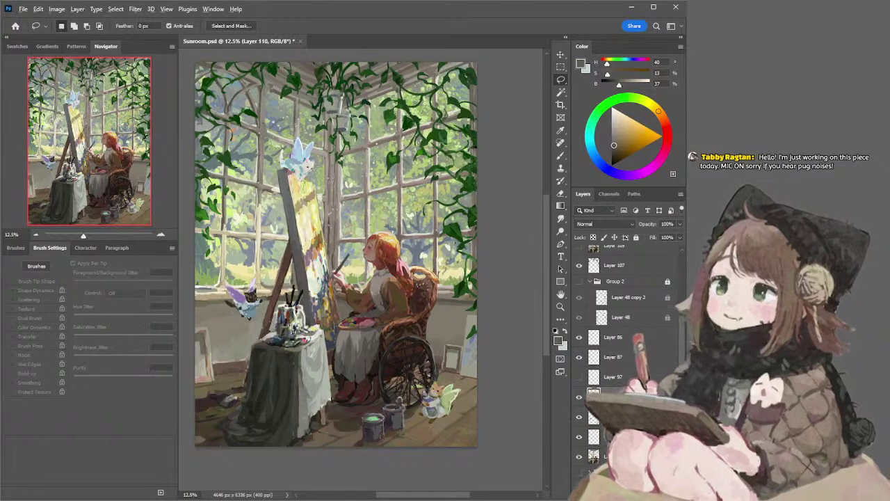
Switch to a soft round brush with Color Dynamics off and enlarge it for glazing colour over the winged creatures
key(ctrl+0)
key(b)
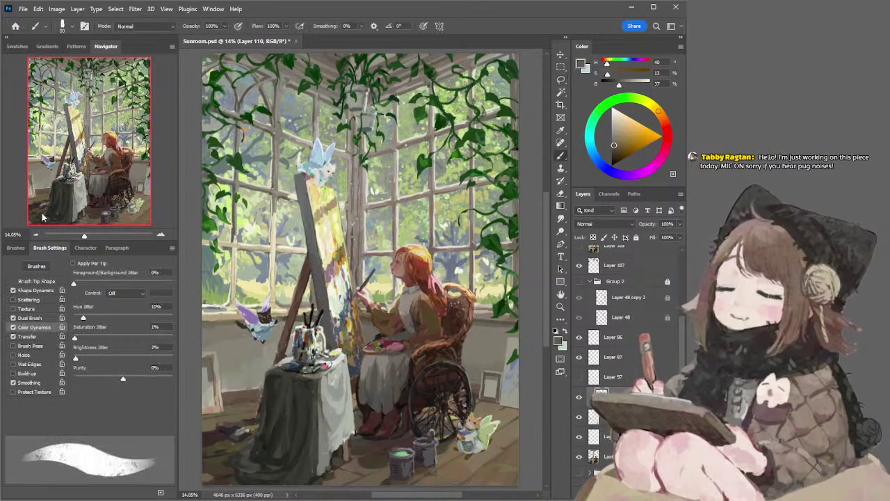
scroll(200, 104, down, 2)
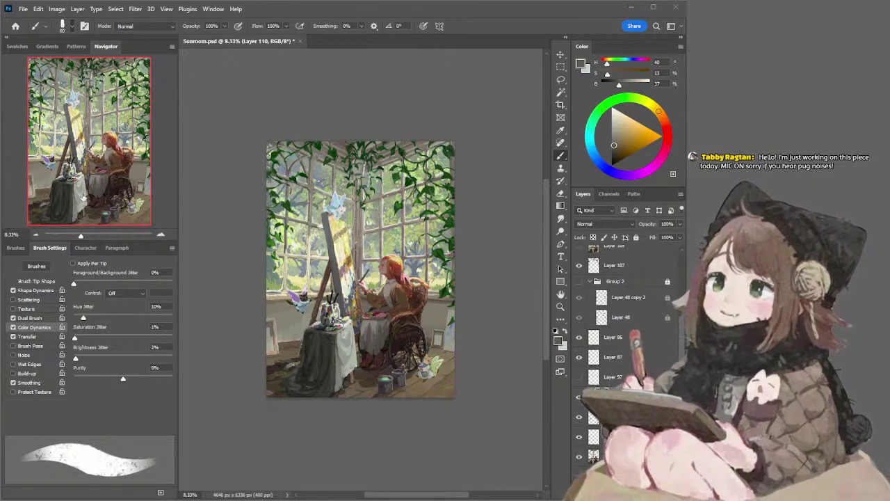
click(85, 248)
key(bracketright)
key(bracketright)
key(bracketright)
key(bracketright)
key(bracketright)
key(bracketright)
key(bracketright)
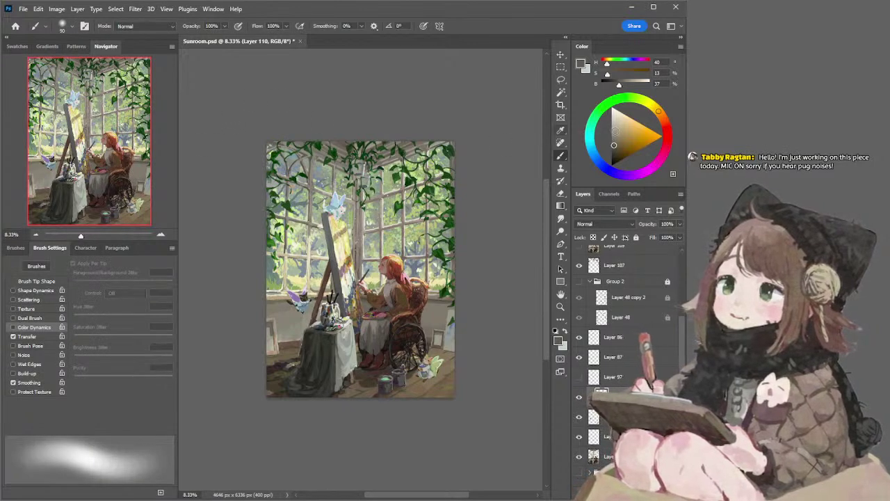
Set Layer 110 to Overlay and glaze light tan over the creature beside the paint cans with a 700 px soft brush
click(623, 126)
scroll(603, 222, down, 12)
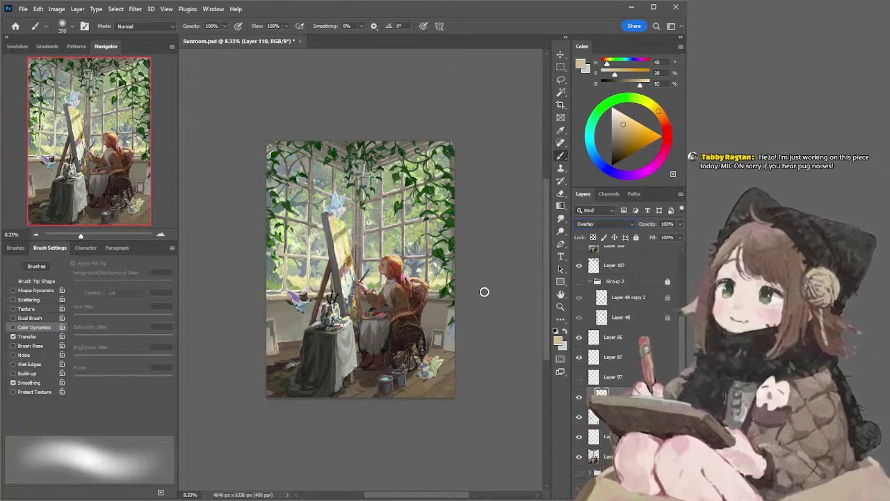
key(bracketright)
key(bracketright)
key(bracketright)
key(bracketright)
key(bracketright)
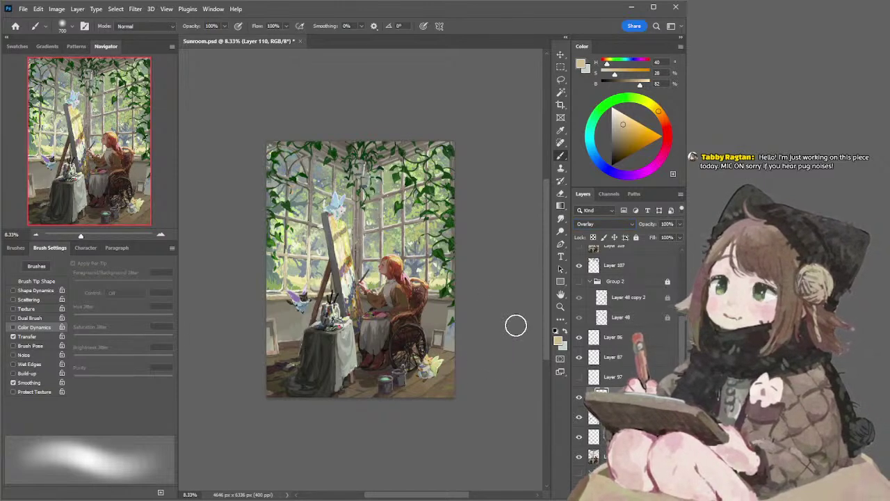
Glaze the winged creatures with pale yellow, light purple and light blue at hues 53, 277 and 207
click(651, 105)
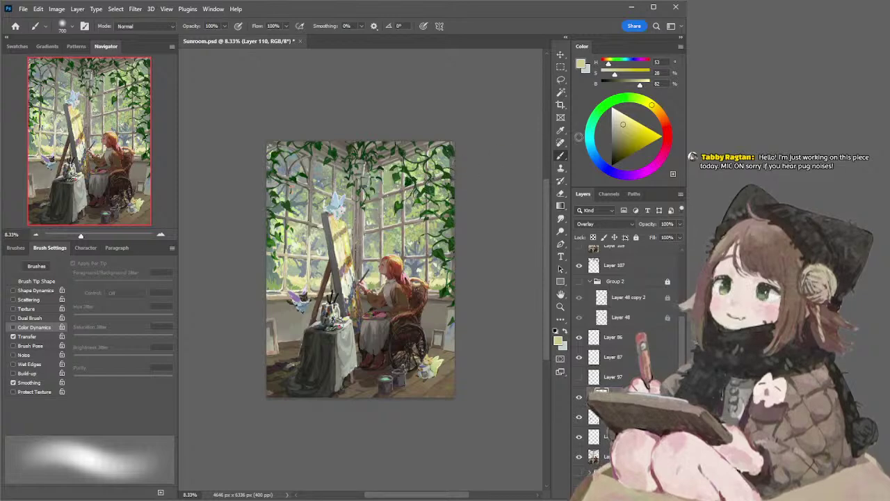
click(633, 174)
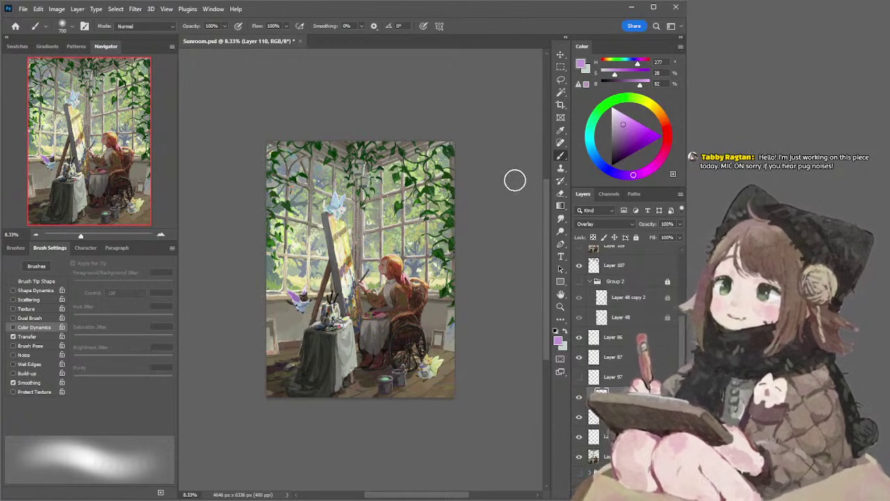
click(593, 153)
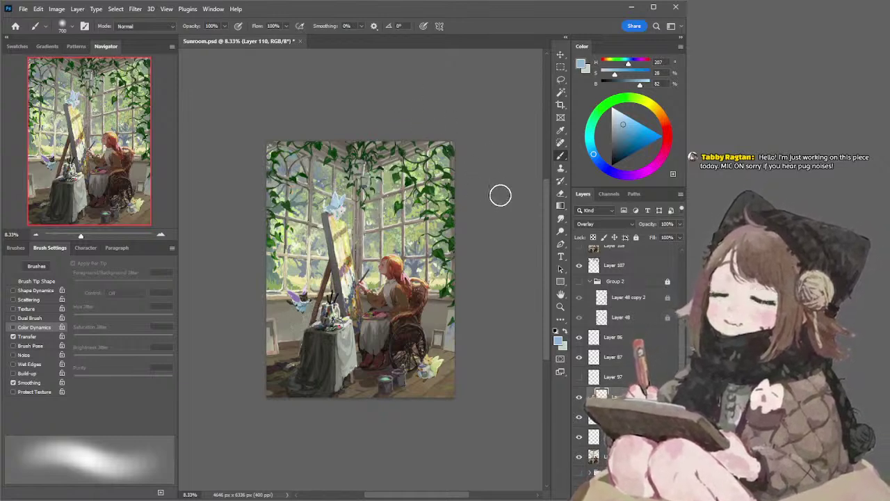
Merge the Overlay glaze on Layer 110 with the creature layer directly below it
key(l)
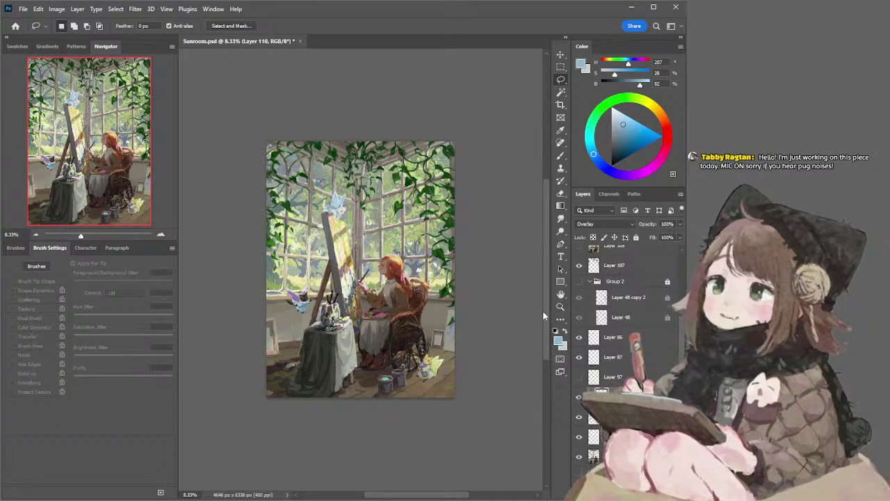
key(b)
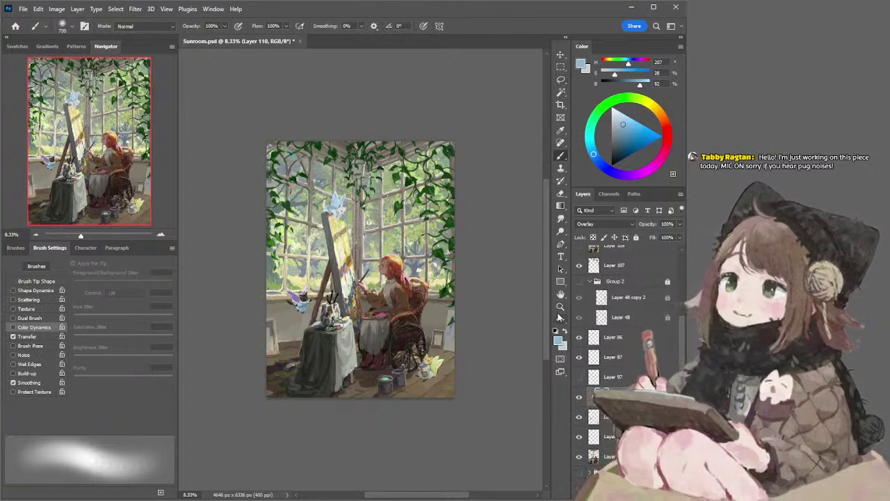
shift+click(596, 418)
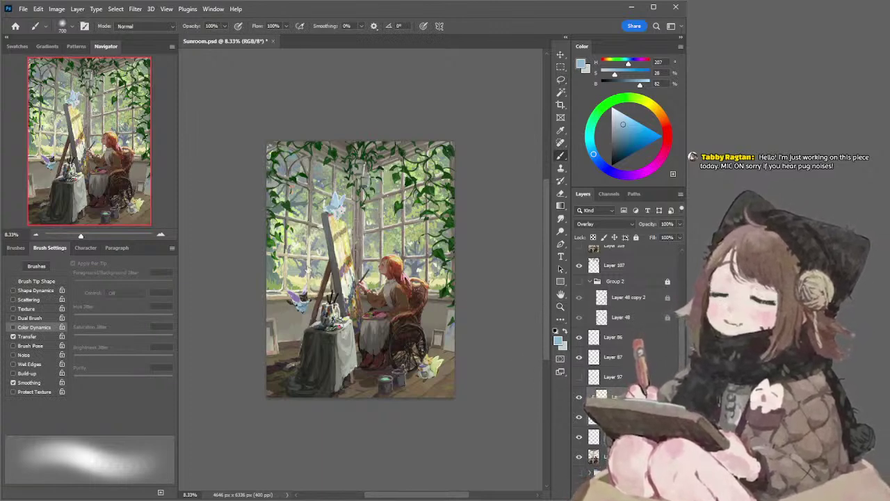
key(ctrl+e)
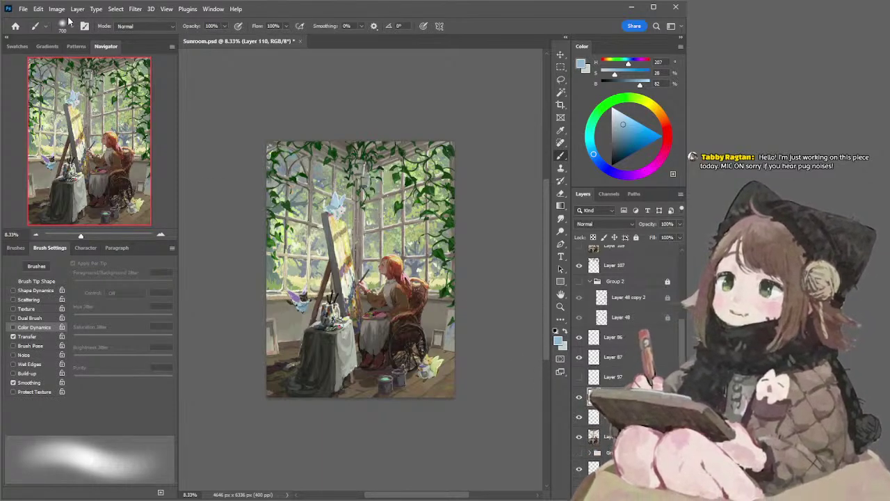
Switch back to the textured brush and paint the dark creature's purple wings with muted violet sampled from them
double_click(87, 168)
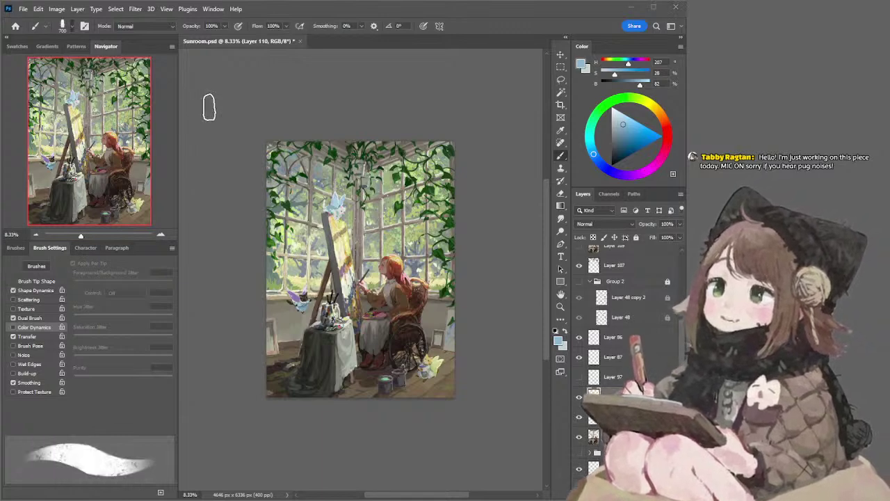
key(e)
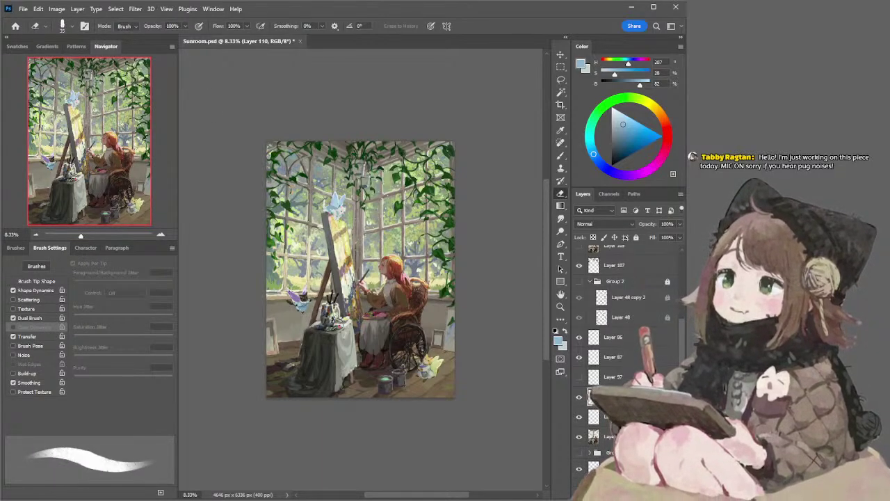
key(b)
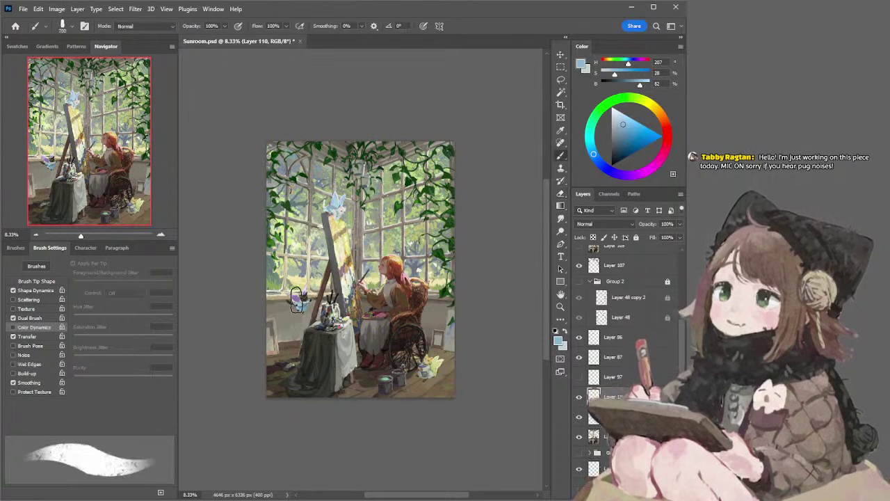
alt+click(294, 298)
key(period)
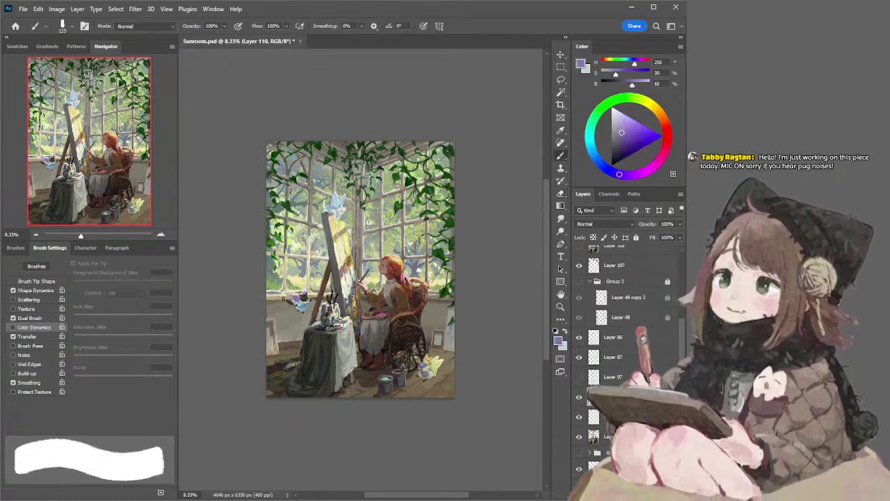
key(bracketleft)
key(bracketleft)
key(bracketleft)
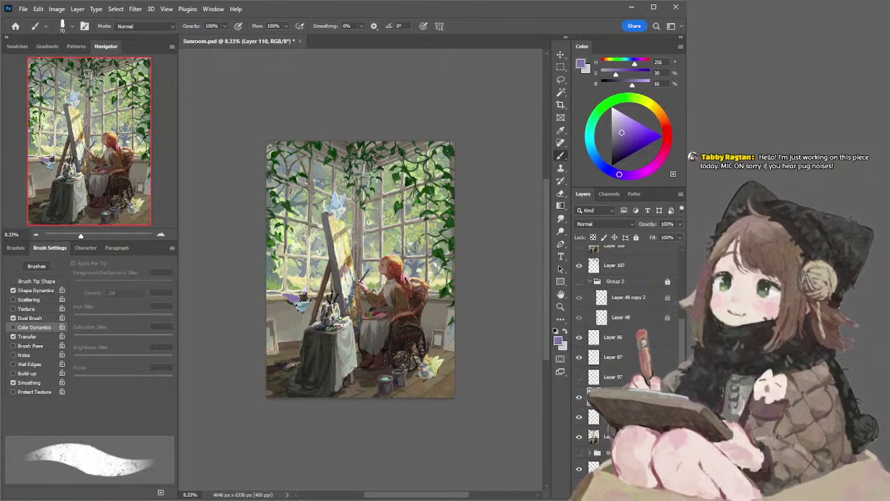
Refine the dark creature's wings with sampled pale lavender and medium purple, using a smaller textured brush
alt+click(306, 286)
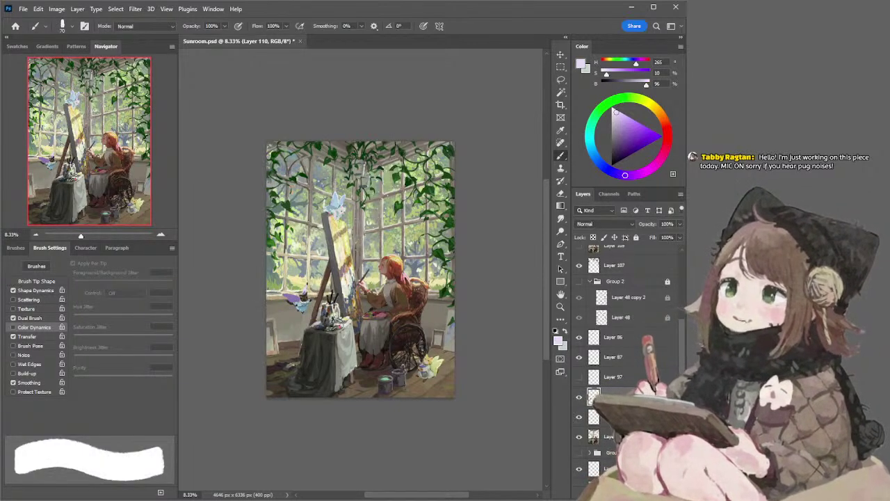
key(bracketright)
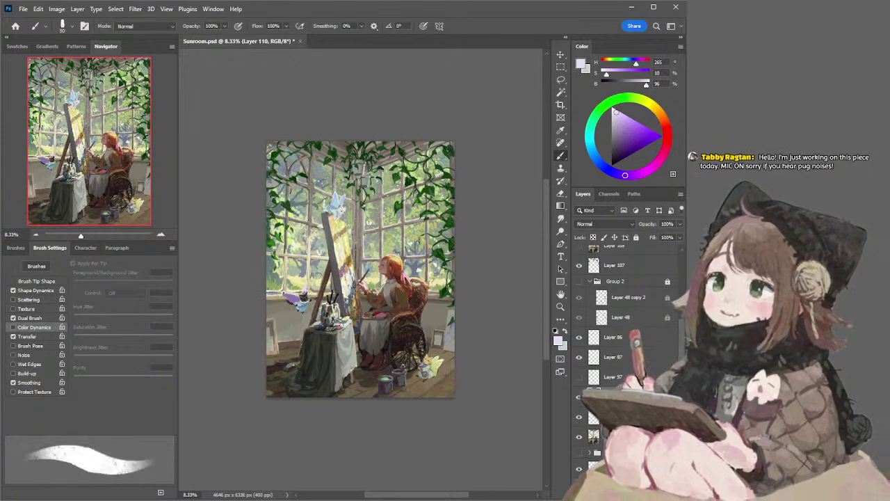
key(bracketleft)
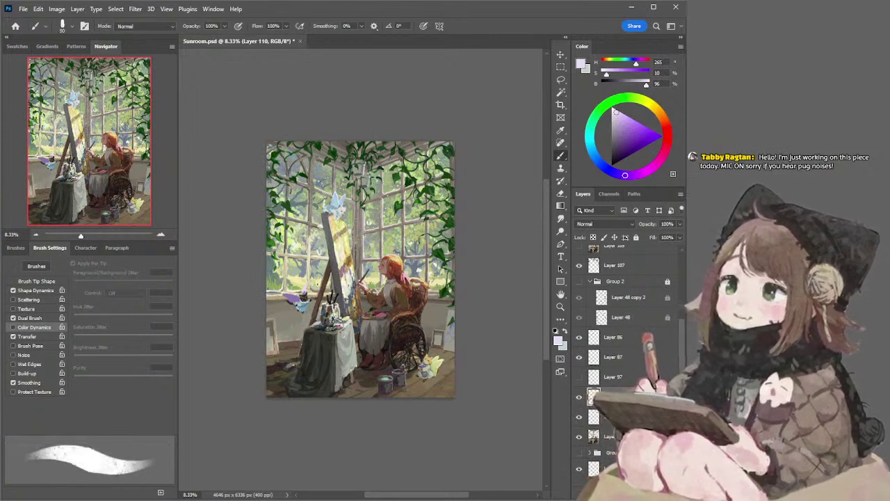
alt+click(293, 296)
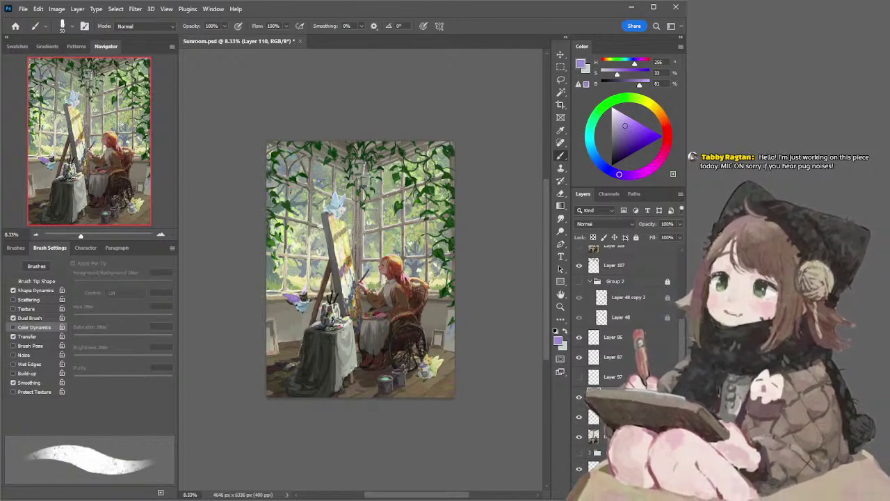
key(bracketleft)
key(bracketleft)
key(bracketleft)
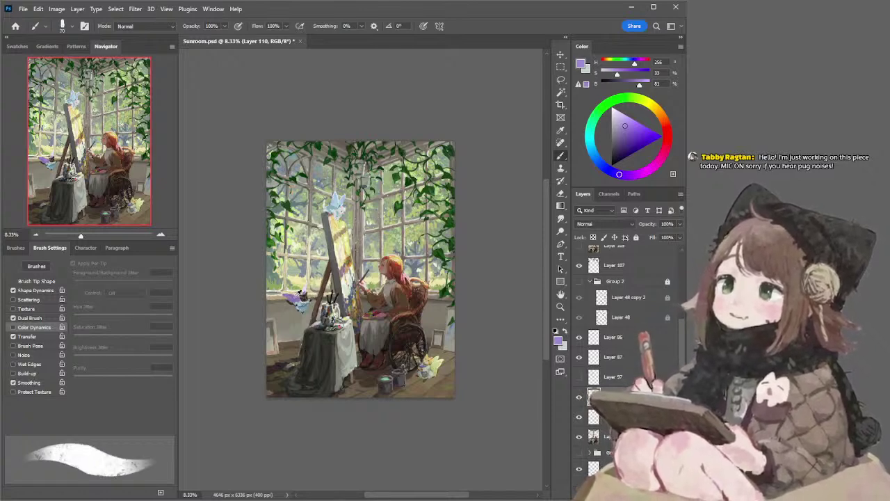
Lighten the sampled purple to a bright lavender and add finer highlights to the dark creature's wings
alt+click(295, 297)
key(bracketright)
key(bracketright)
key(bracketright)
key(bracketright)
key(bracketright)
click(624, 118)
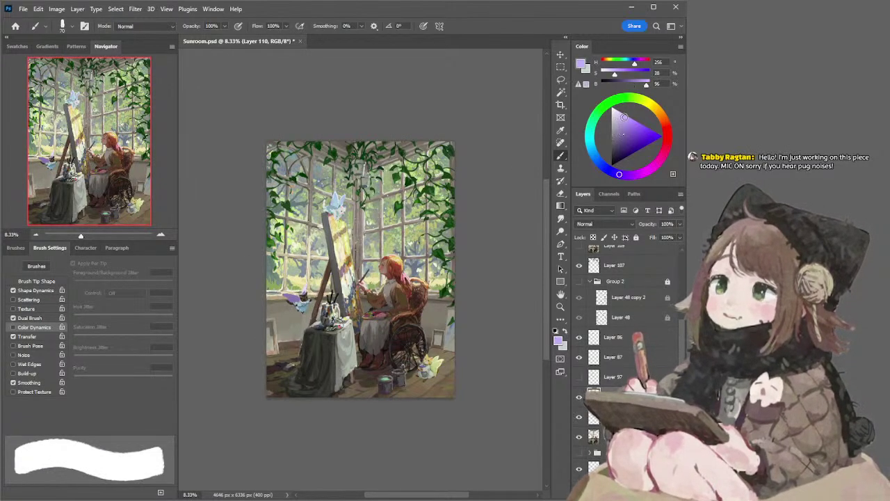
key(bracketleft)
key(bracketleft)
key(bracketleft)
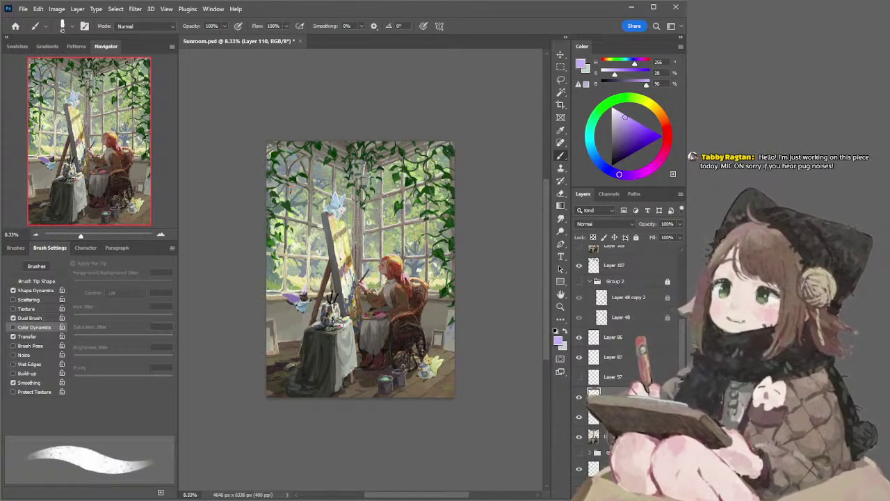
Select Layer 86 through the blue creature on the easel and reshape its wings with sampled pale cyan and the Eraser
ctrl+click(340, 204)
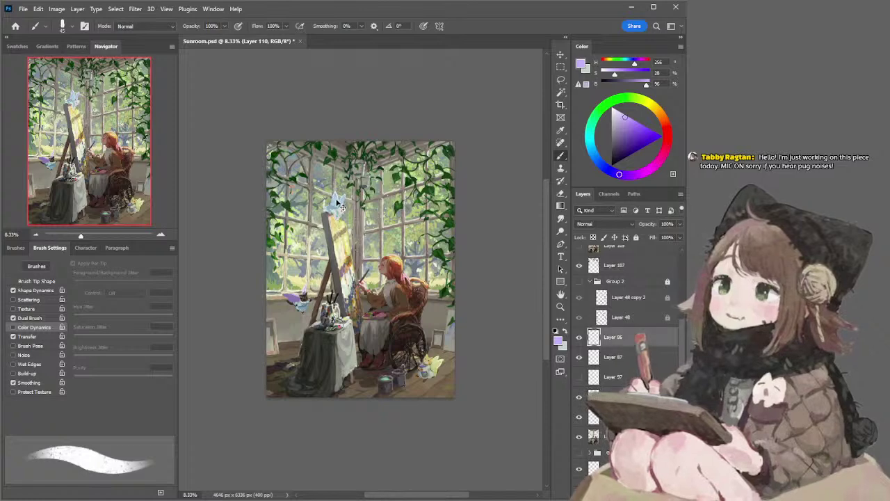
key(bracketright)
key(bracketright)
alt+click(340, 194)
key(bracketright)
key(bracketright)
drag(335, 196, 341, 191)
key(e)
key(b)
key(e)
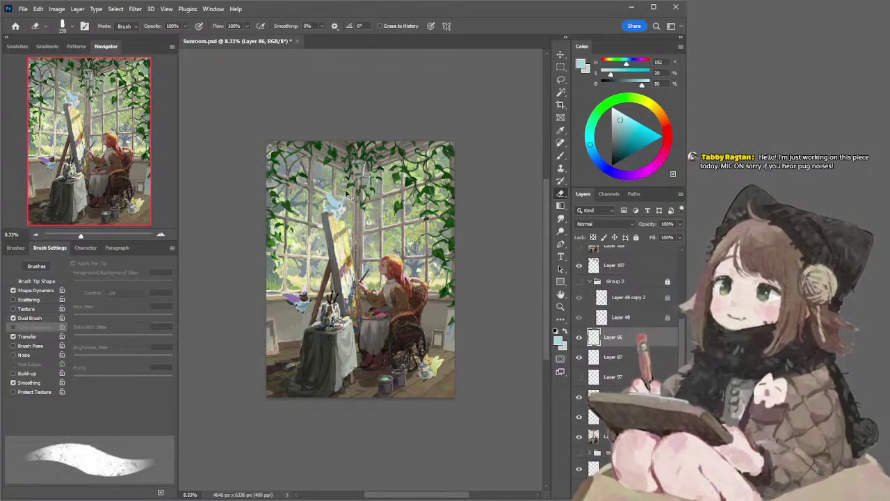
key(bracketleft)
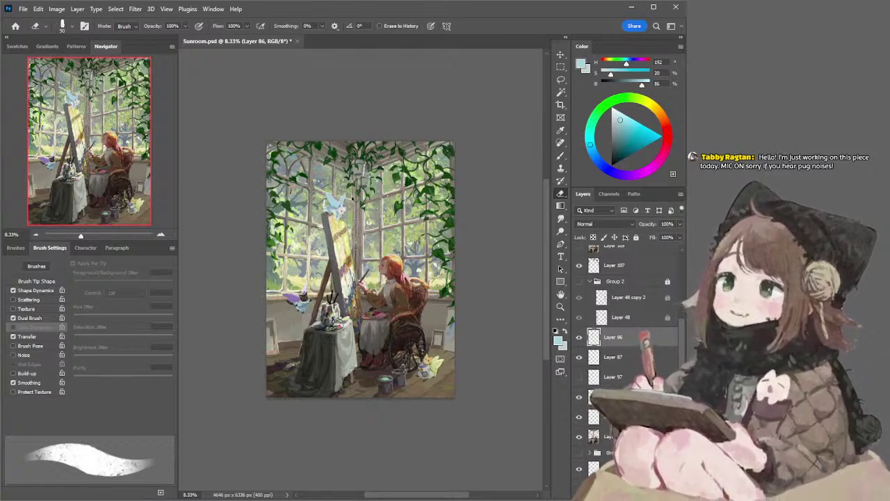
Pick a near-white cyan, brighten the blue creature's wings and trim their edges with the Eraser
click(616, 110)
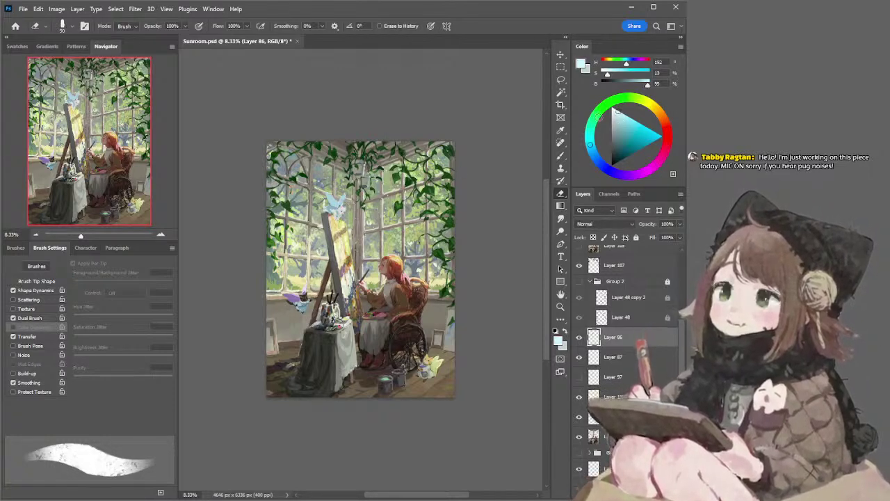
key(b)
key(e)
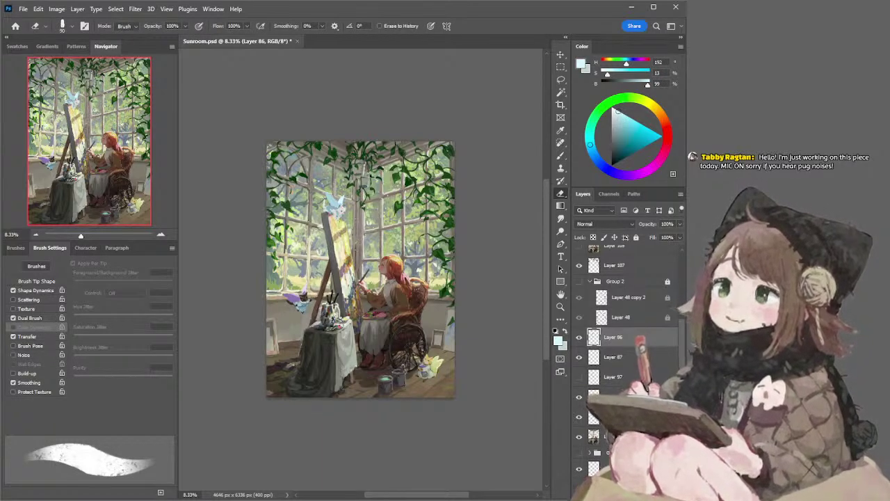
Refine the blue creature's wings with sampled greyish blue and pale cyan, cleaning up with the Eraser
key(b)
alt+click(321, 203)
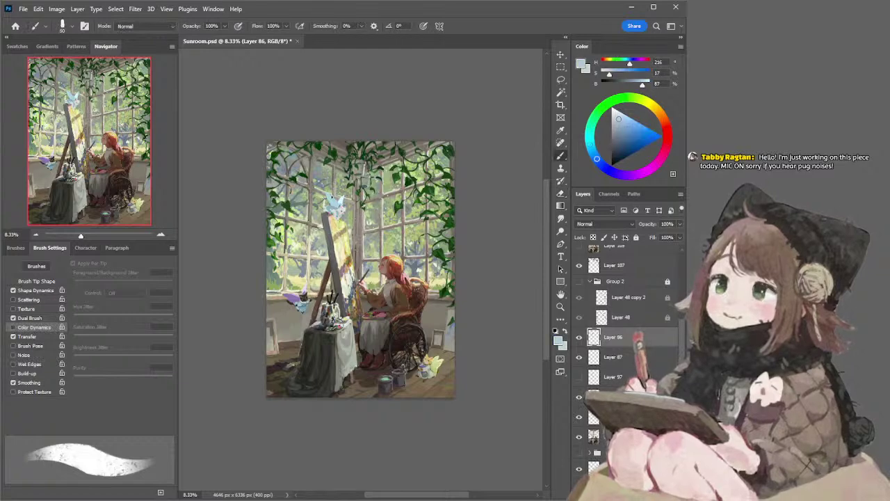
key(e)
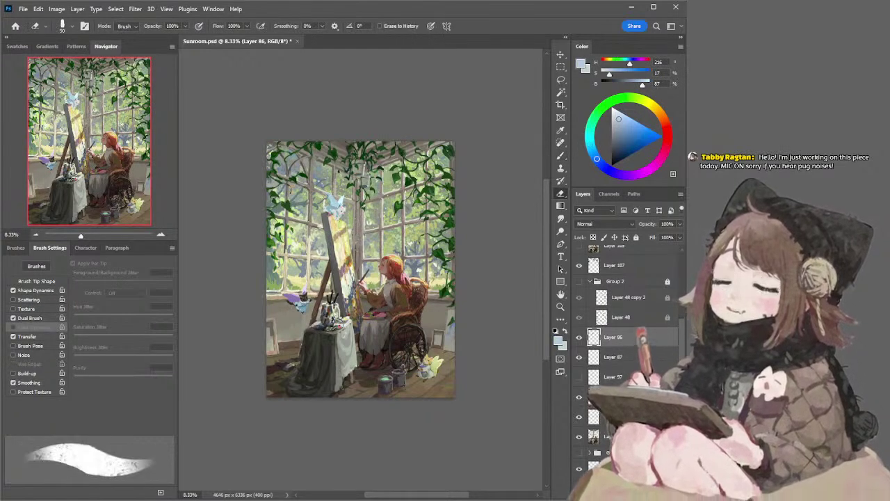
key(b)
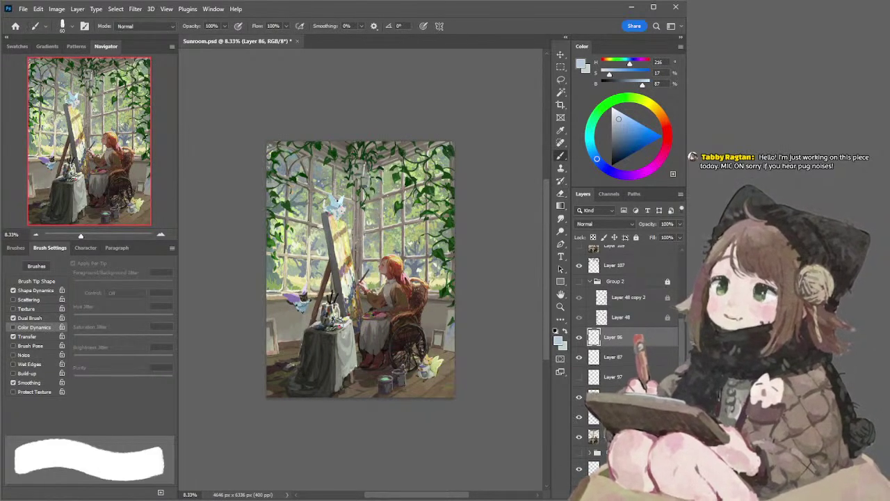
alt+click(342, 201)
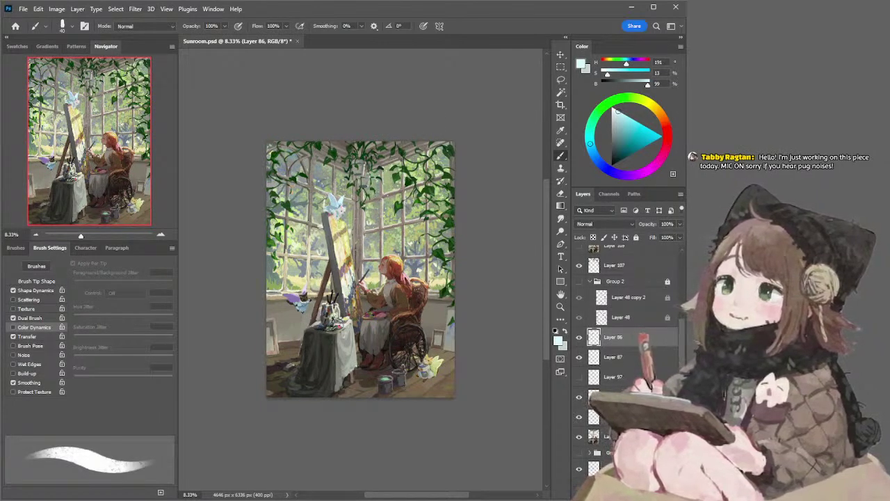
Select Layer 110 through the yellow creature and reshape its wings with sampled yellow-green, a larger brush and the Eraser
ctrl+click(431, 365)
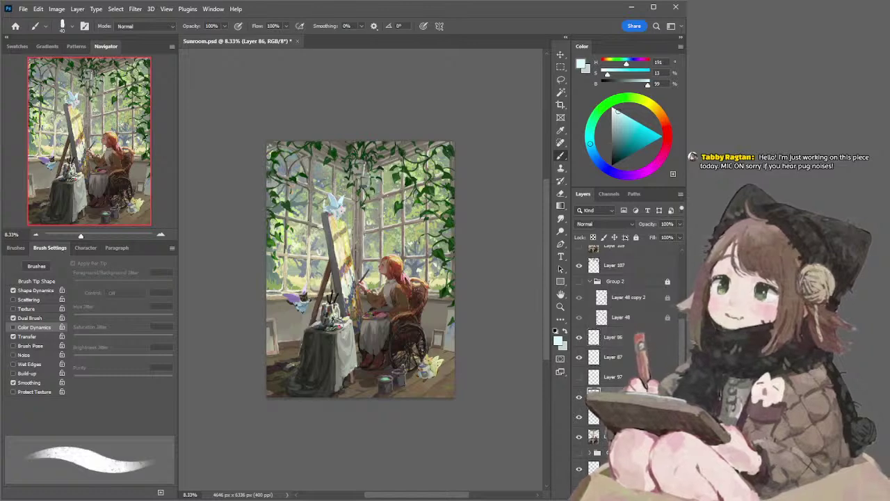
alt+click(432, 364)
key(])
key(])
key(])
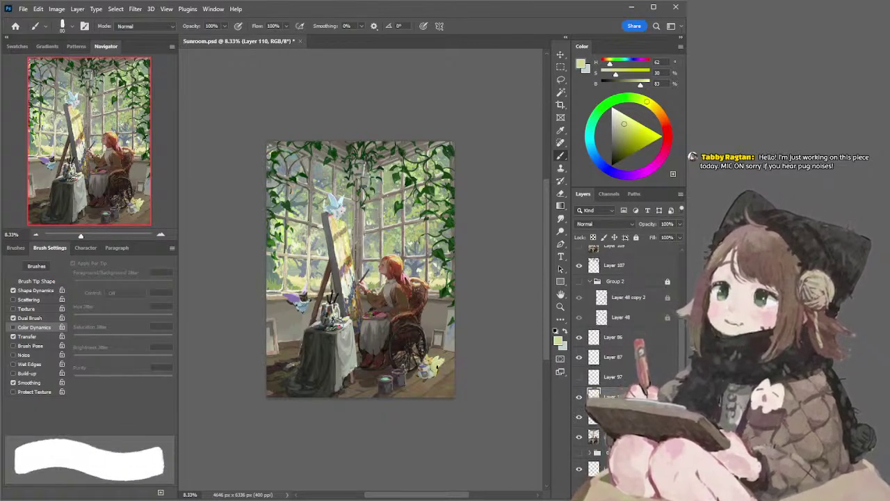
key(bracketright)
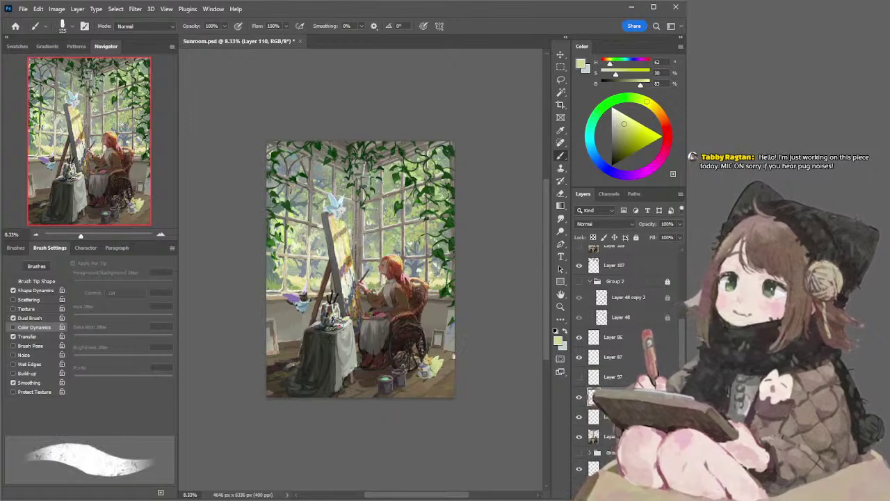
key(e)
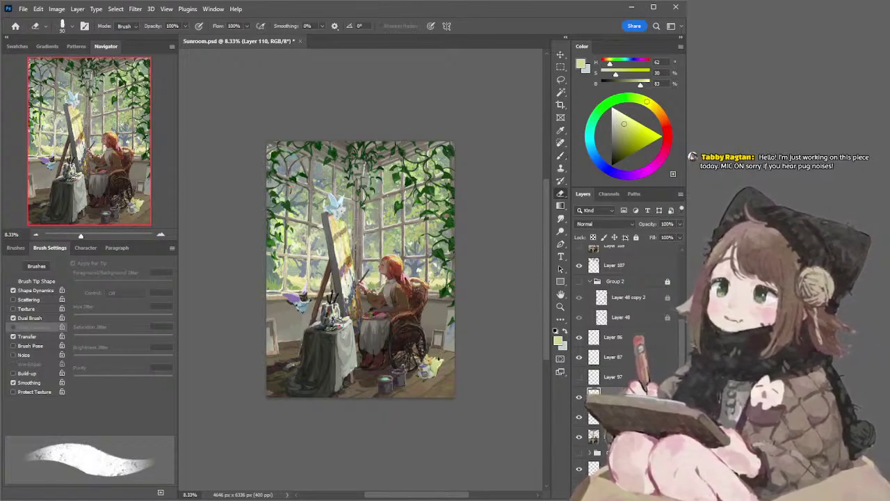
Sample pale yellow from the yellow creature's wings, brighten them and trim their edges with the Eraser
alt+click(442, 359)
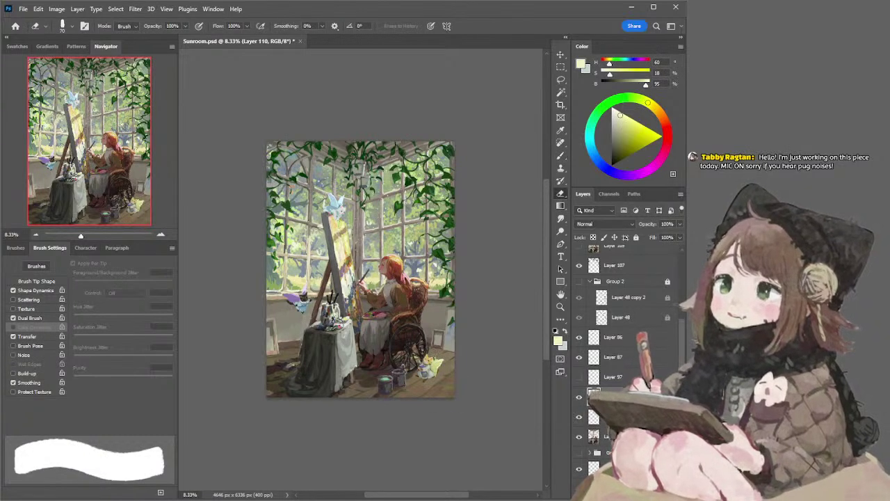
key(b)
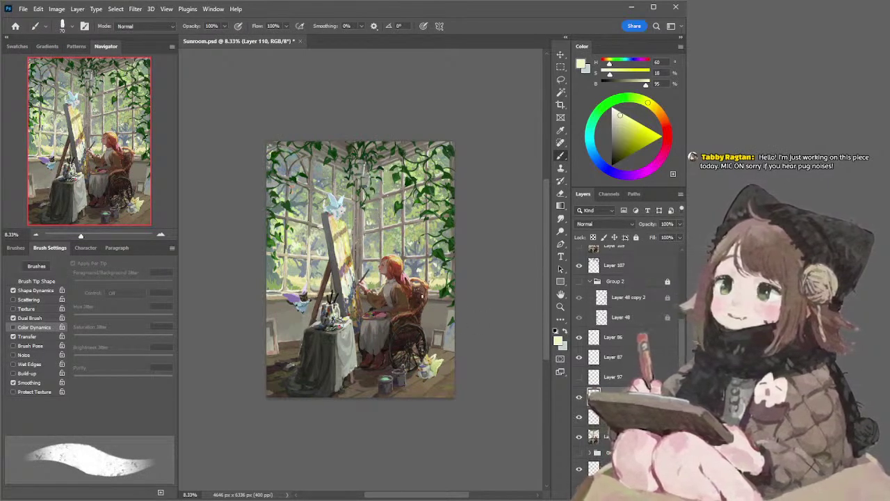
click(161, 235)
key(e)
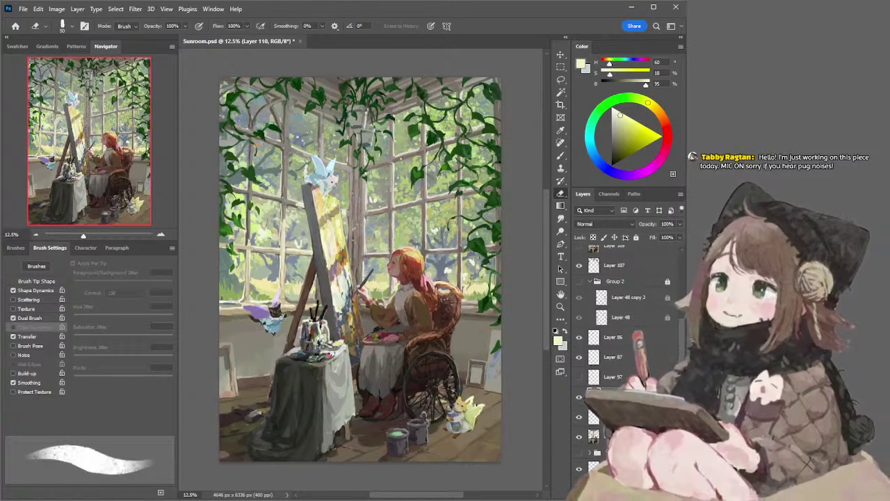
key(b)
key(bracketleft)
key(bracketleft)
key(bracketleft)
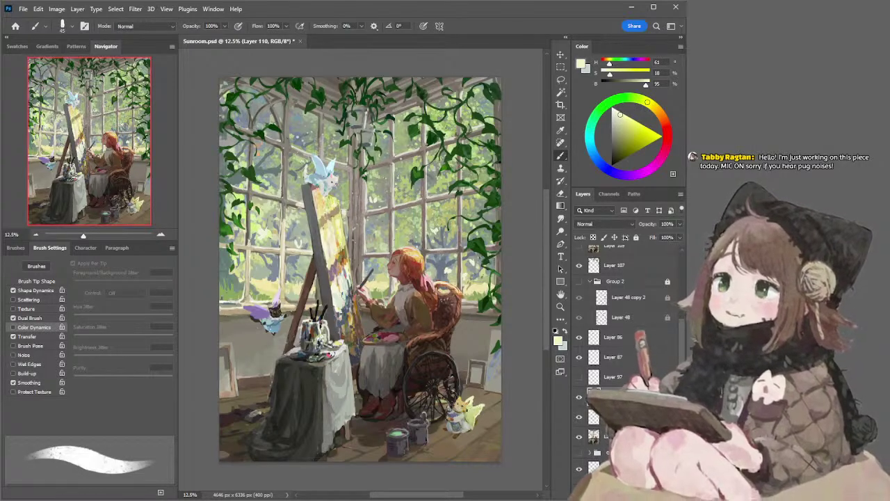
Refine the yellow creature's head and inner wing with sampled golden yellow, pale yellow and muted orange
alt+click(471, 399)
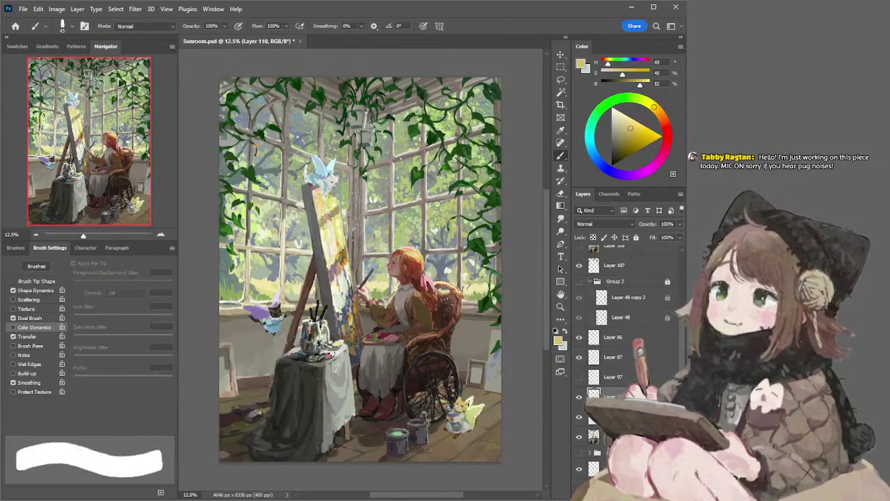
alt+click(472, 398)
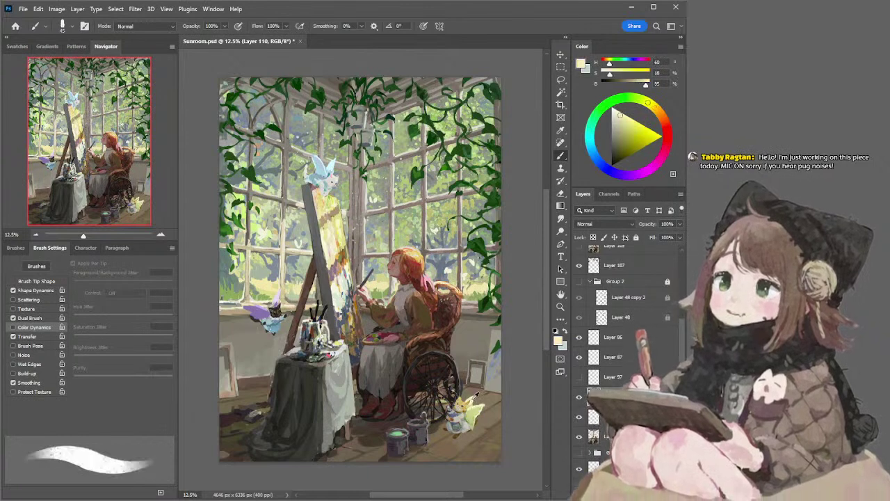
alt+click(465, 404)
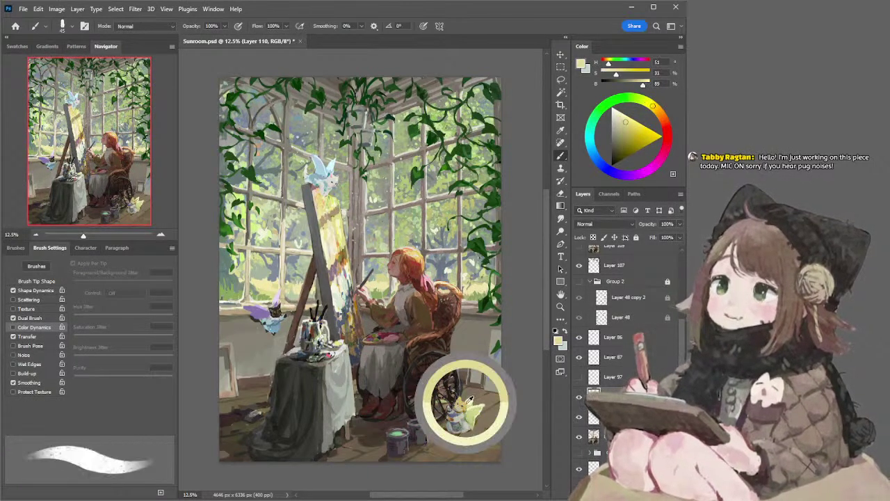
key(bracketright)
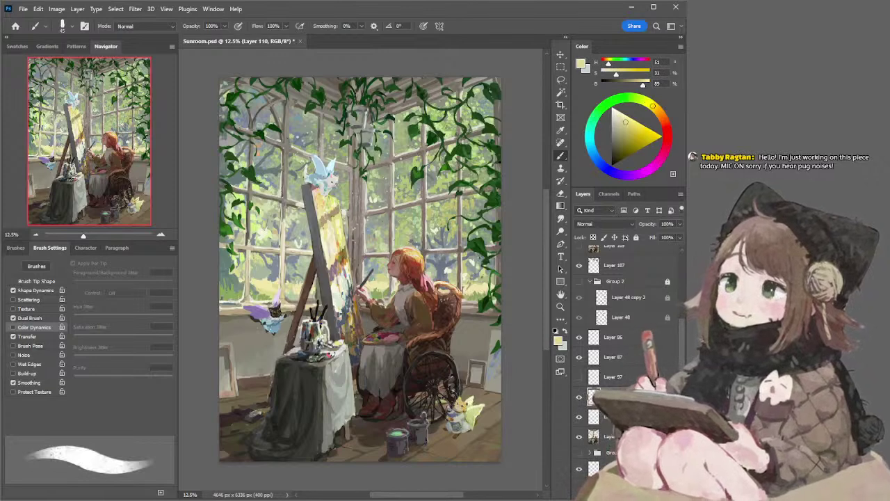
alt+click(466, 403)
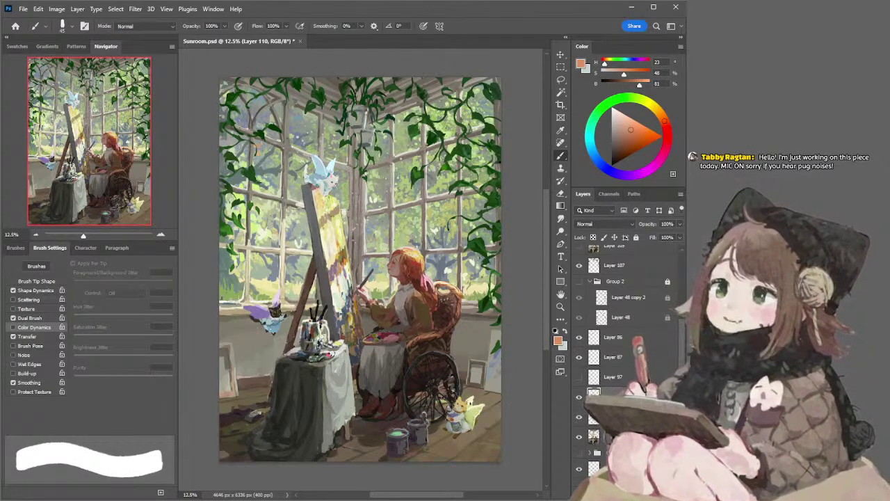
key(bracketleft)
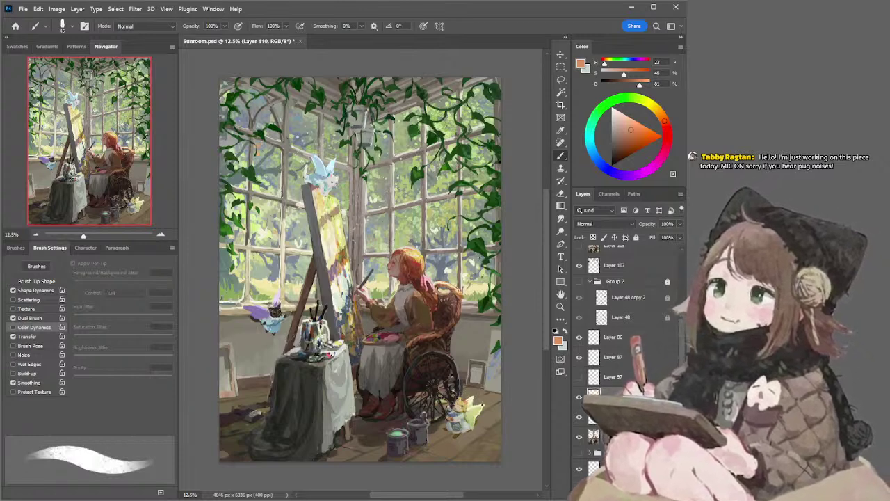
Touch up the yellow creature's front with sampled light grey and clean up with the Eraser
alt+click(456, 418)
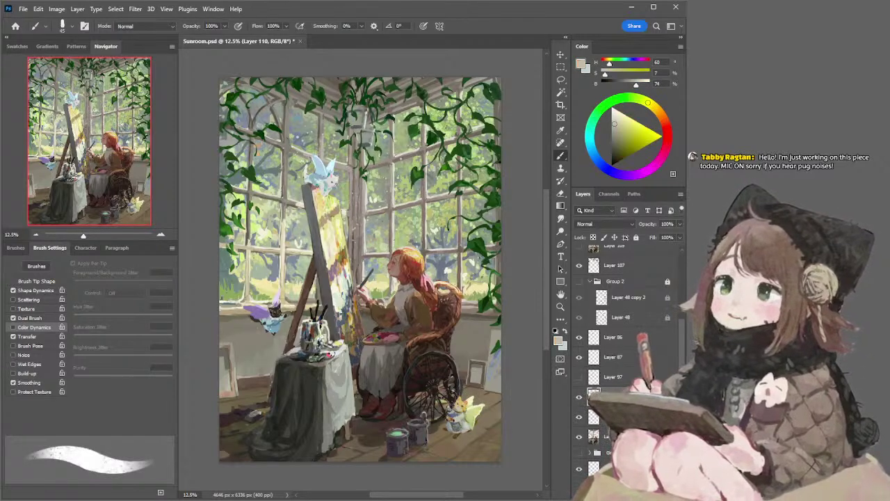
key(bracketright)
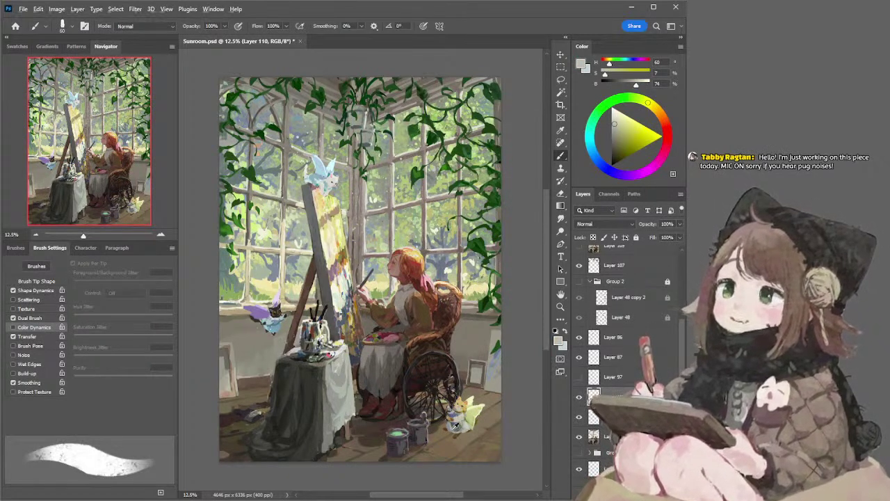
key(e)
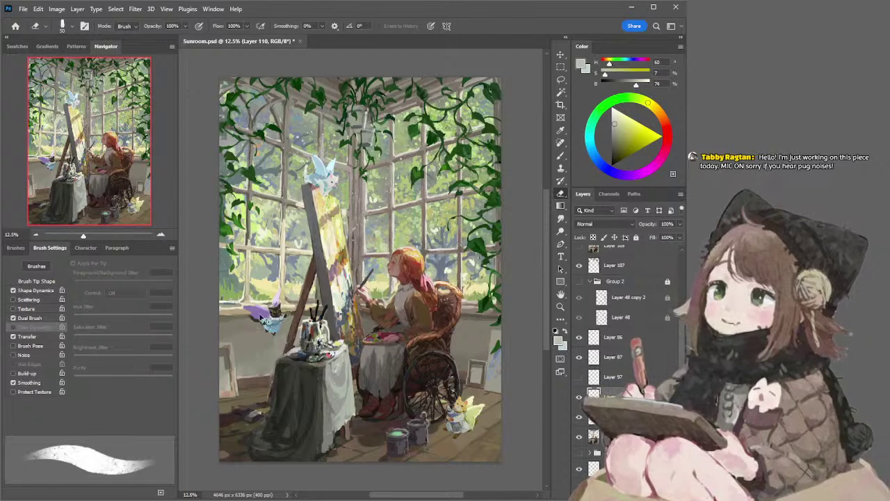
Sample greyish blue from the dark creature's lower body, lighten it to a near-neutral pale grey and add fine touches
key(b)
alt+click(277, 329)
key(e)
key(b)
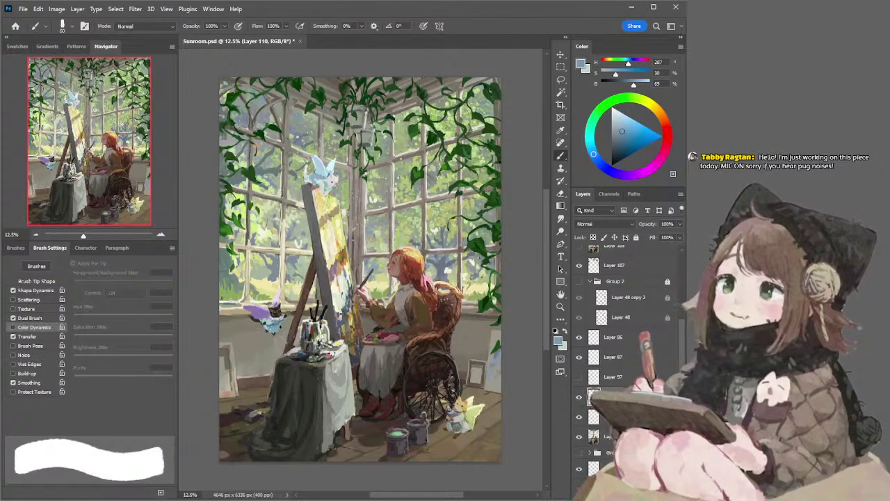
click(613, 117)
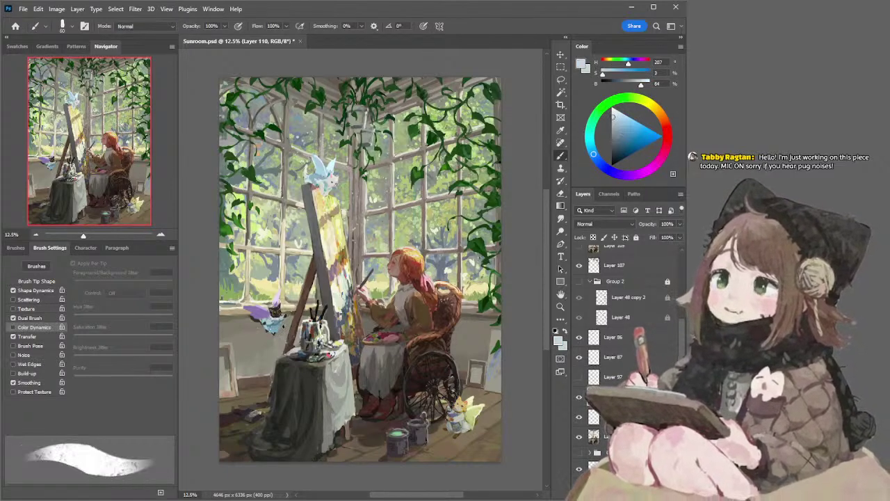
key(bracketleft)
key(bracketleft)
key(bracketleft)
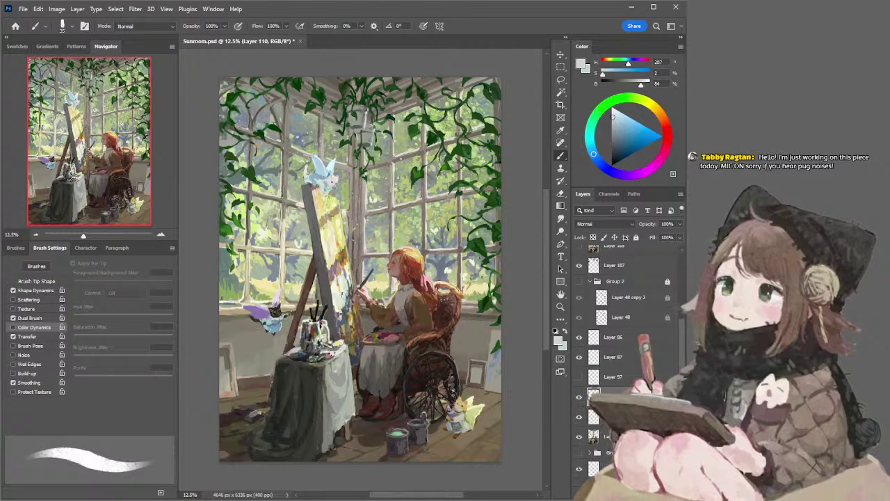
key(bracketleft)
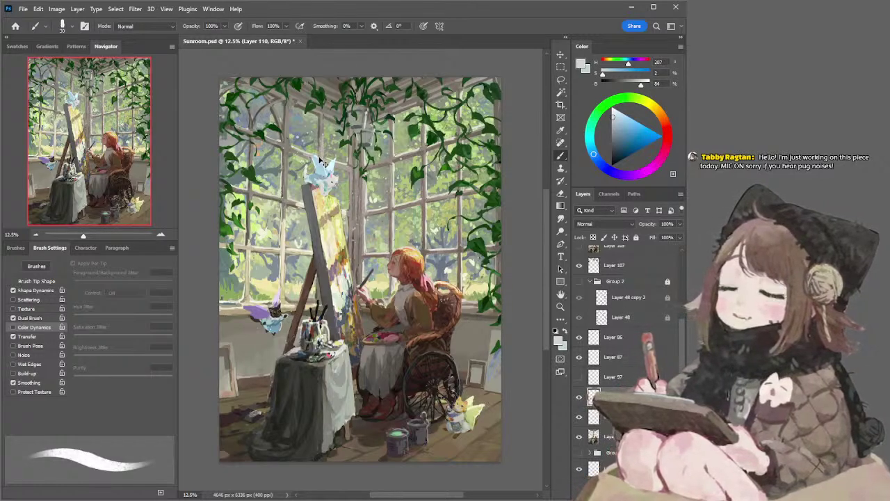
Select Layer 86 through the blue creature, refine its wings with sampled pale blue and near-white cyan, and clean up with the Eraser
ctrl+click(319, 158)
alt+click(318, 158)
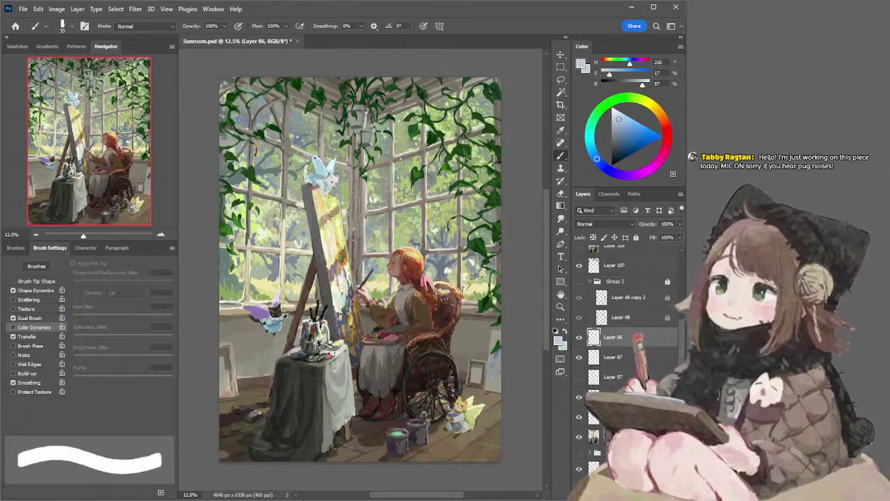
alt+click(331, 165)
key(bracketleft)
key(bracketleft)
key(bracketleft)
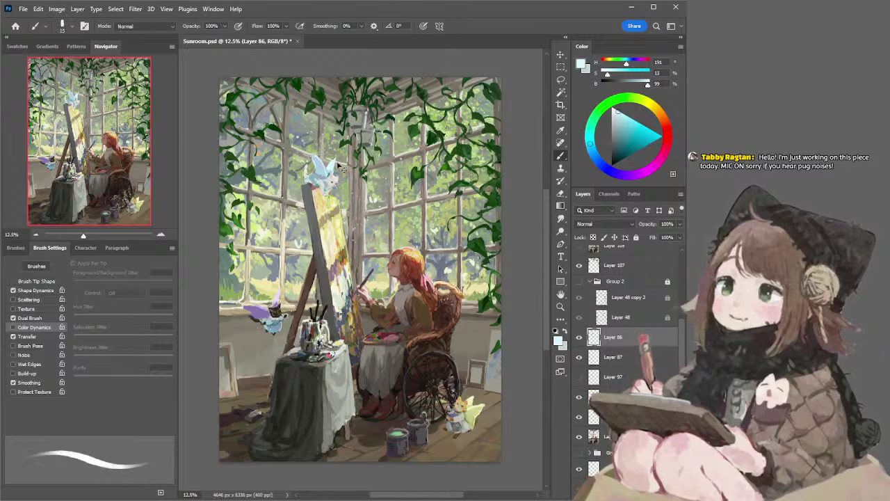
key(e)
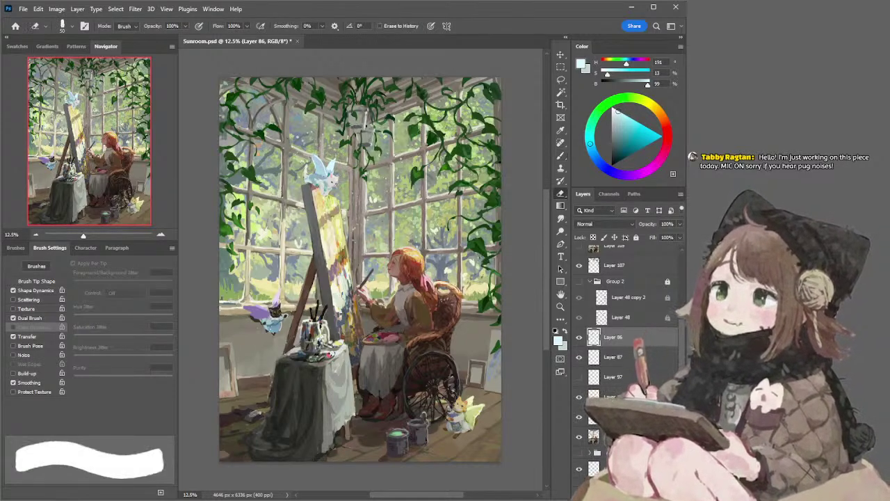
mouse_move(327, 192)
mouse_down()
mouse_move(338, 179)
mouse_move(329, 189)
mouse_up()
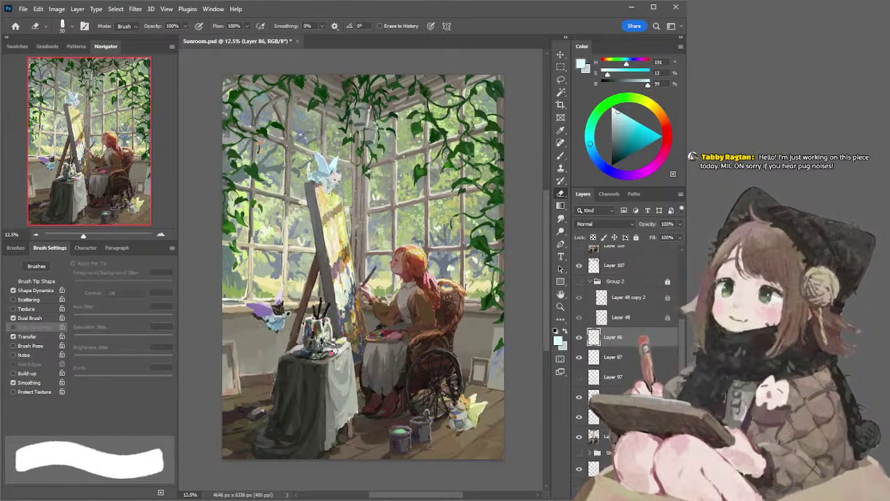
Select Layer 107 copy through the area by the easel leg and retouch it with sampled warm grey and a larger brush
ctrl+click(303, 323)
key(b)
alt+click(303, 321)
key(e)
key(b)
key(bracketright)
key(bracketright)
key(bracketright)
key(bracketright)
key(bracketright)
key(bracketright)
key(bracketright)
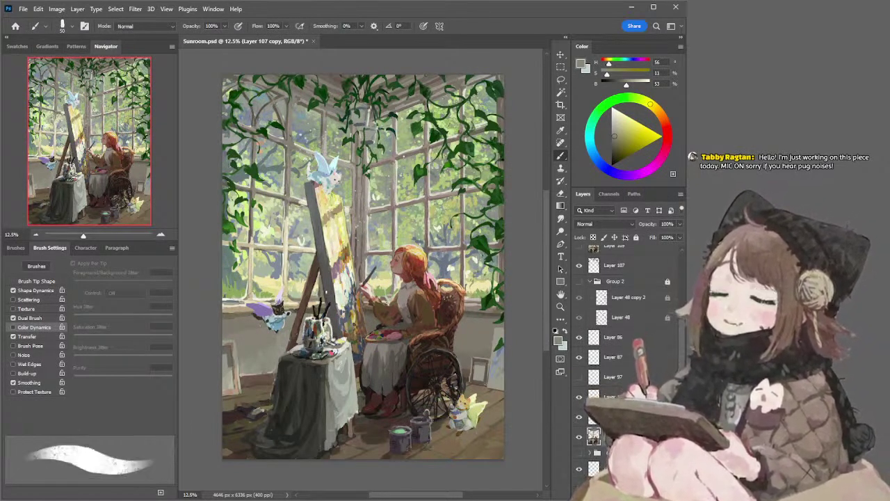
Sample dark grey beside the easel's canvas and paint over the area below the woman's painting hand
key(l)
mouse_move(353, 218)
mouse_down()
mouse_move(361, 232)
mouse_move(356, 219)
mouse_up()
key(b)
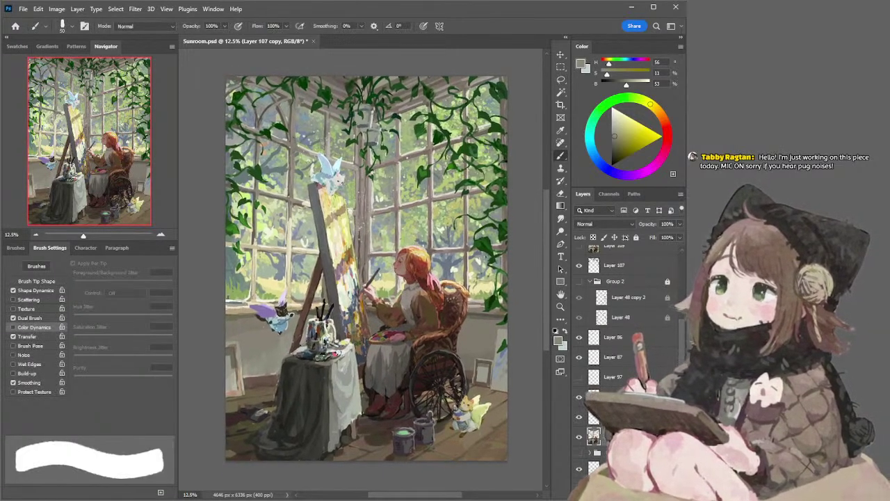
alt+click(366, 290)
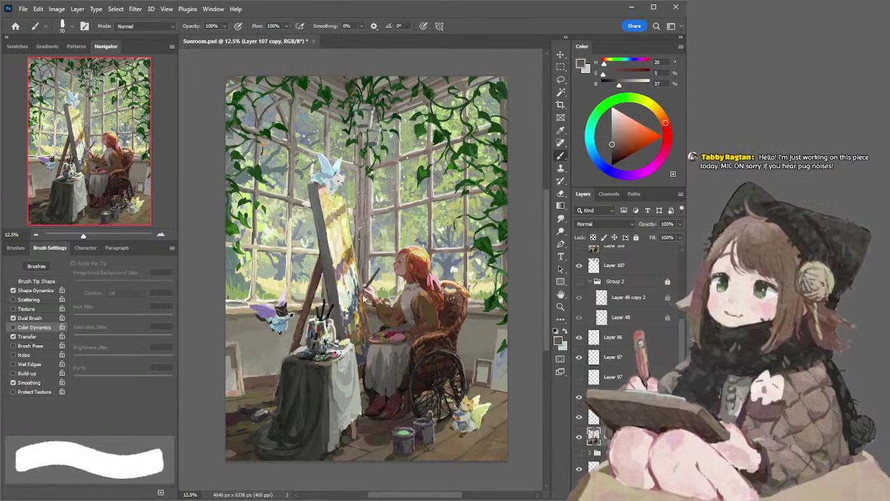
drag(368, 300, 366, 308)
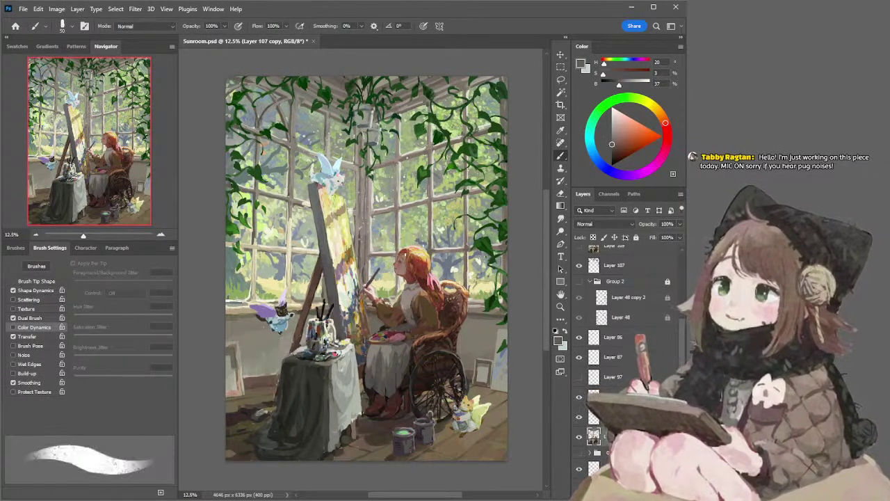
Sample near-black from the jarred paintbrushes and shift it to a soft red for the woman's paintbrush
alt+click(336, 307)
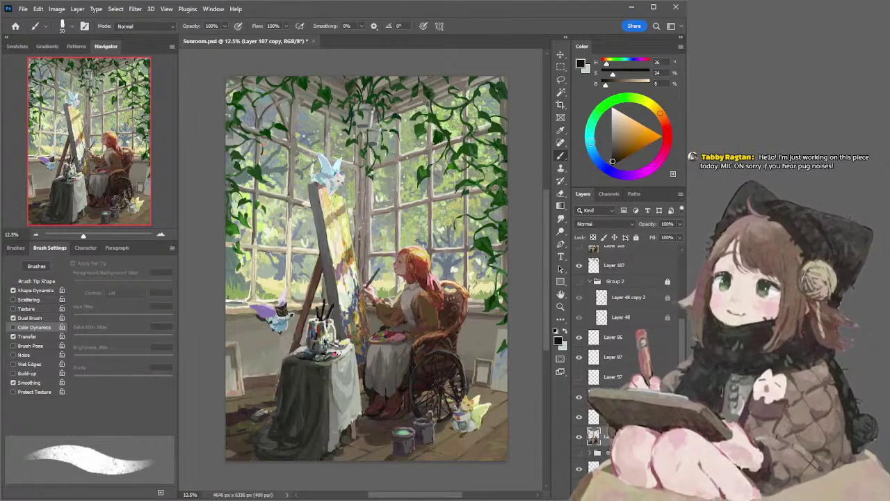
click(666, 133)
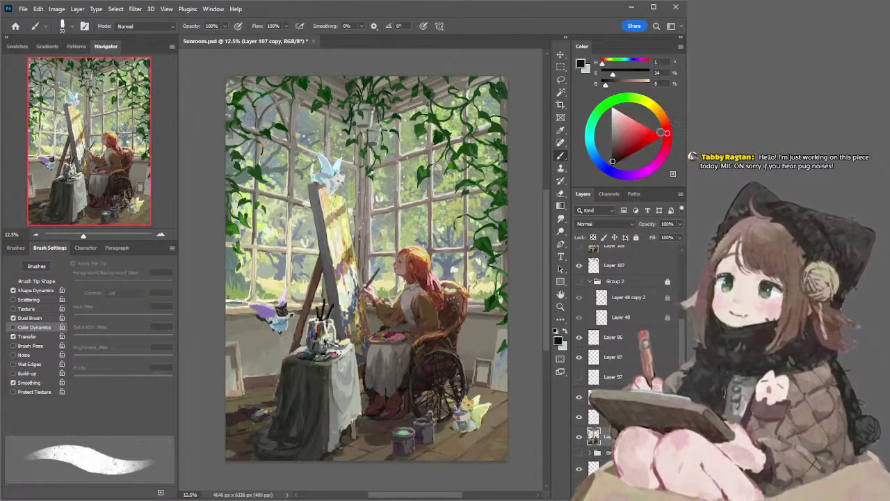
click(628, 128)
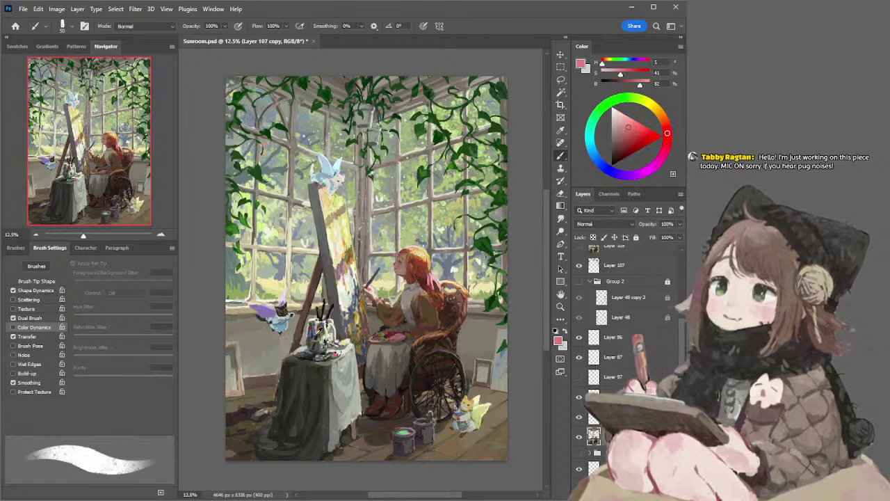
Recolour the woman's paintbrush using its sampled reddish brown, a brighter orange-brown and a dark red
alt+click(383, 272)
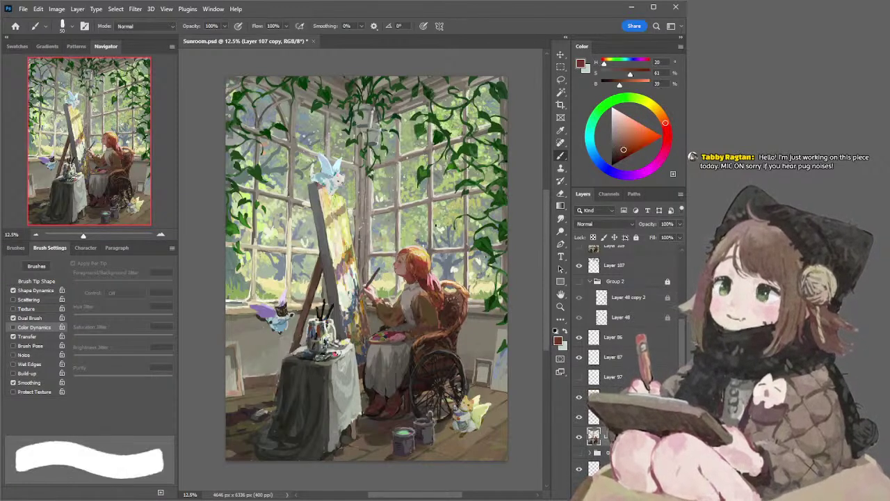
click(630, 140)
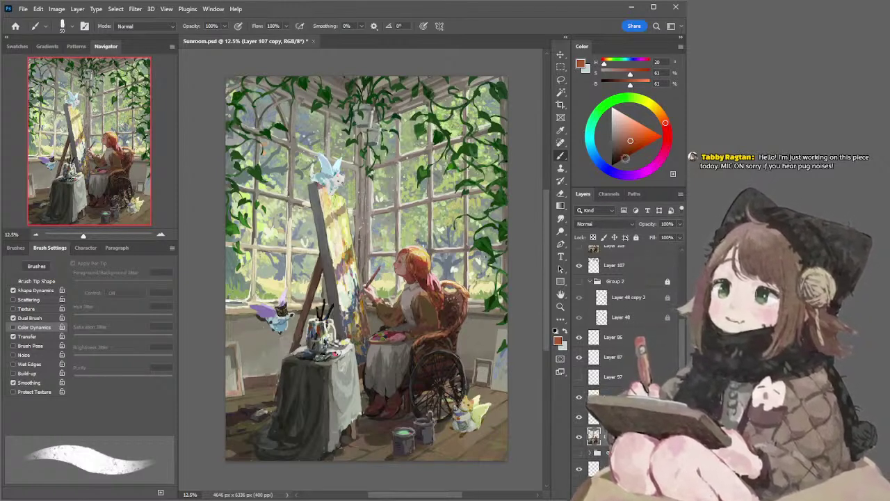
click(628, 146)
click(666, 130)
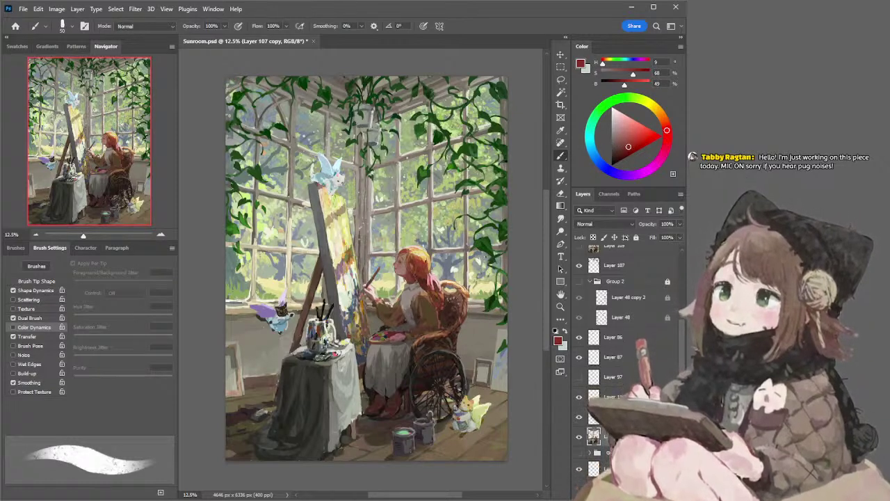
Retouch the back edge of the woman's hair with sampled greyish brown, soft red and warm yellow
key(period)
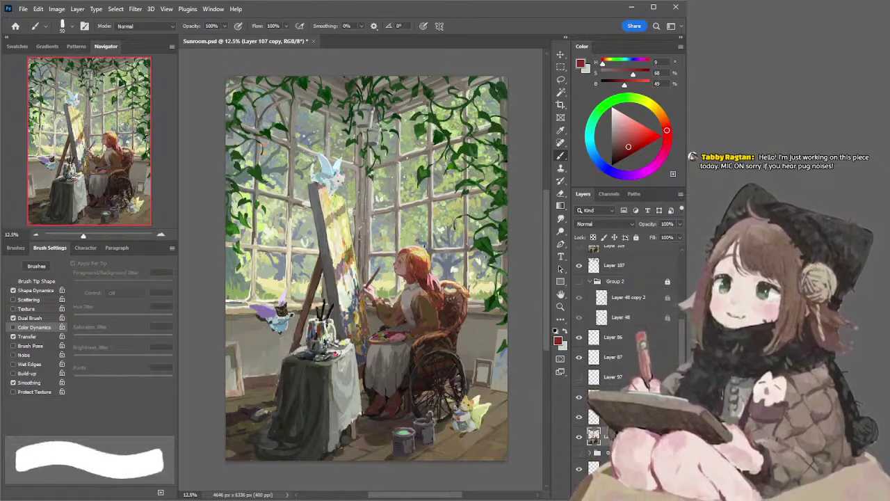
key(l)
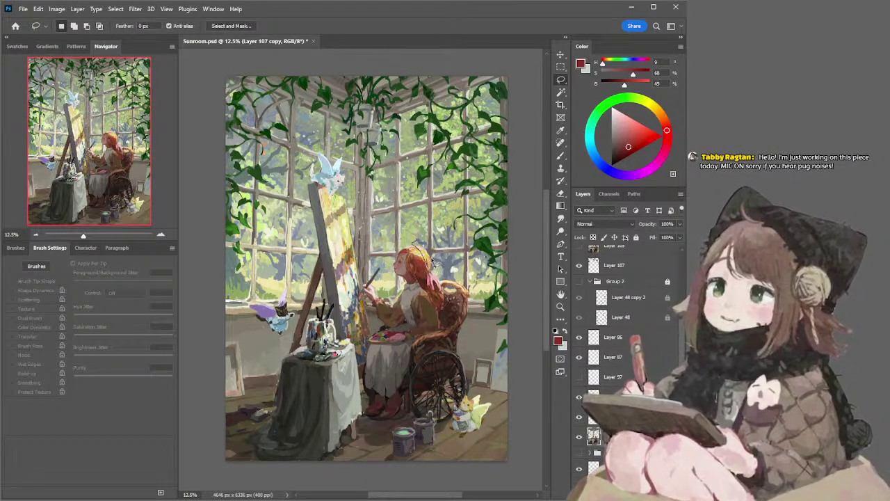
key(b)
alt+click(427, 249)
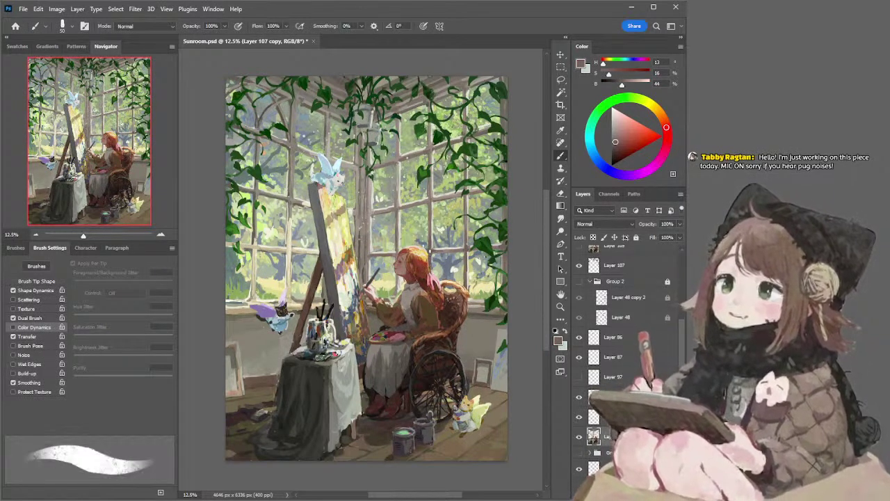
alt+click(430, 251)
alt+click(434, 256)
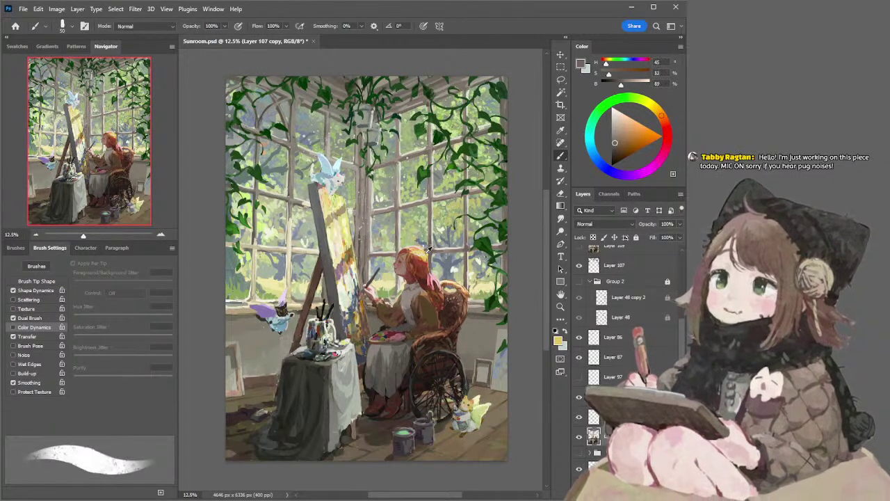
alt+click(431, 254)
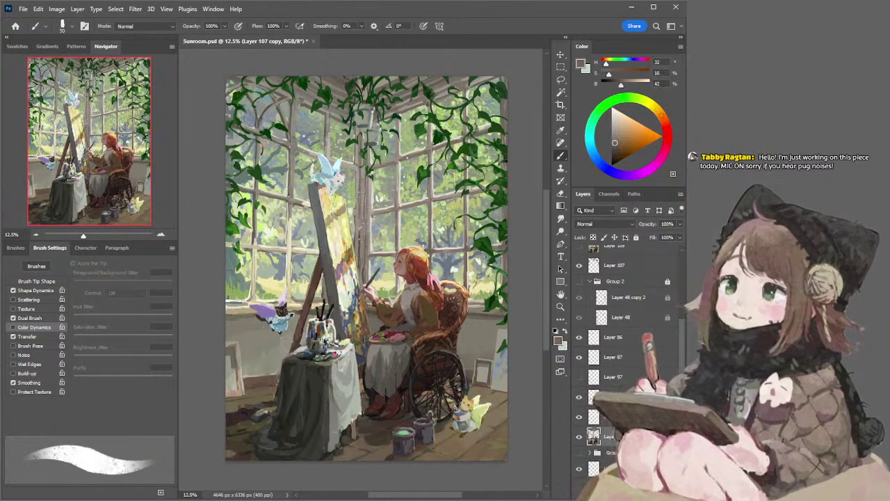
alt+click(431, 256)
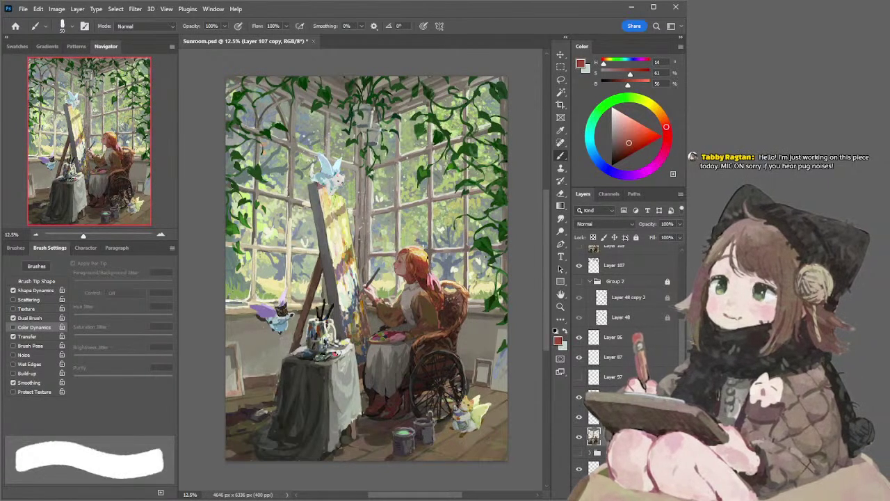
alt+click(432, 256)
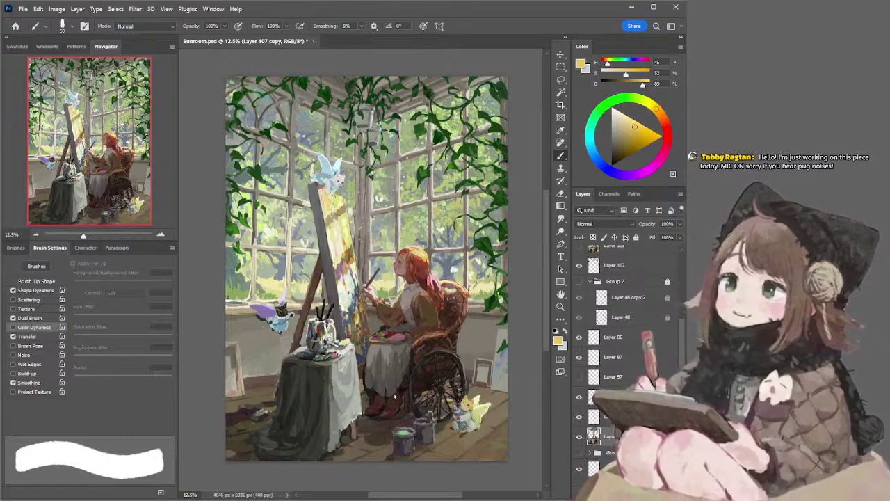
Outline part of the woman's boots with the Lasso and blend the area beside them using a smaller Smudge brush
key(l)
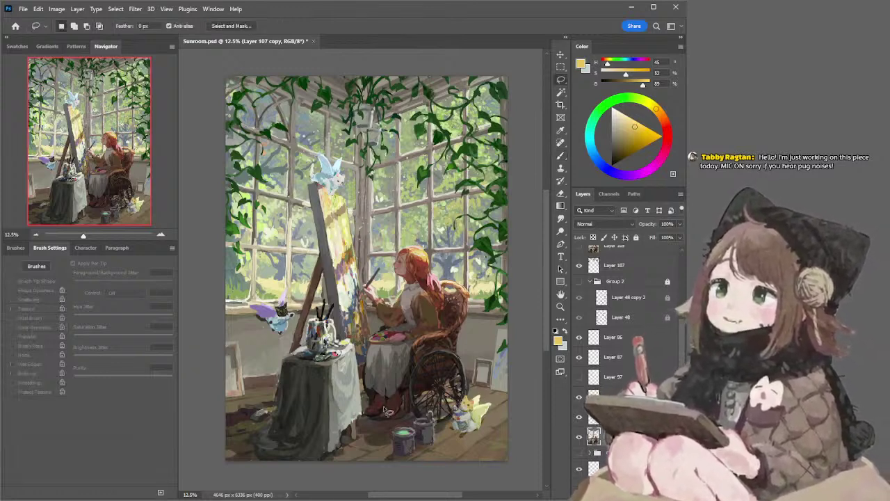
mouse_move(388, 407)
mouse_down()
mouse_move(377, 421)
mouse_move(416, 413)
mouse_move(394, 398)
mouse_up()
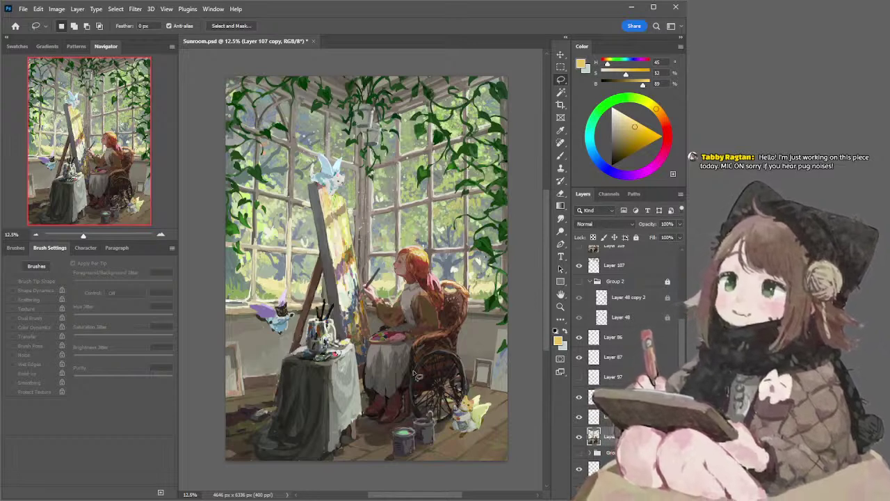
key(r)
key(bracketleft)
key(bracketleft)
key(bracketleft)
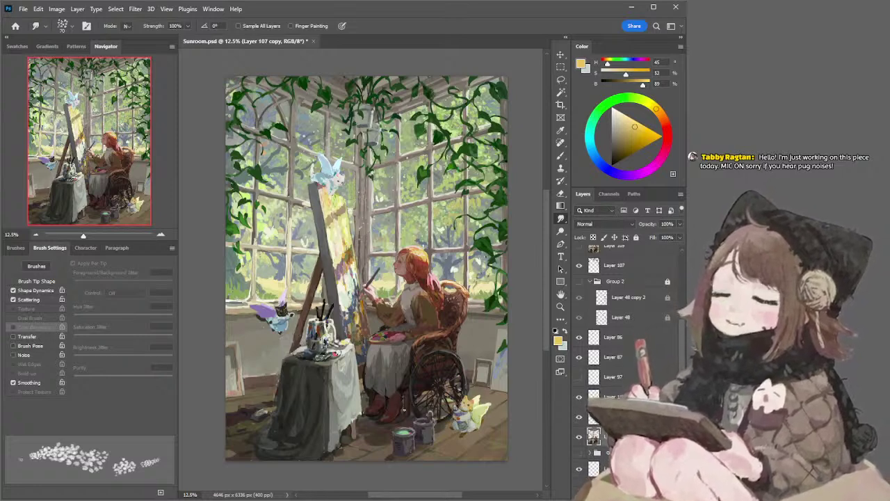
Sample near-black and dark reddish grey between the boots and the chair wheel and retouch that gap with the brush enlarged to 90
key(b)
alt+click(410, 399)
key(r)
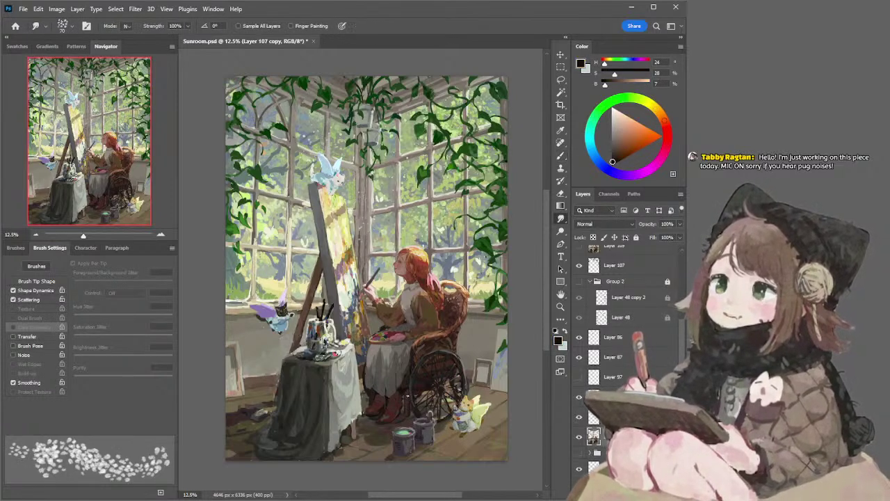
key(b)
alt+click(407, 395)
key(r)
key(b)
key(bracketright)
key(bracketright)
key(bracketright)
key(bracketright)
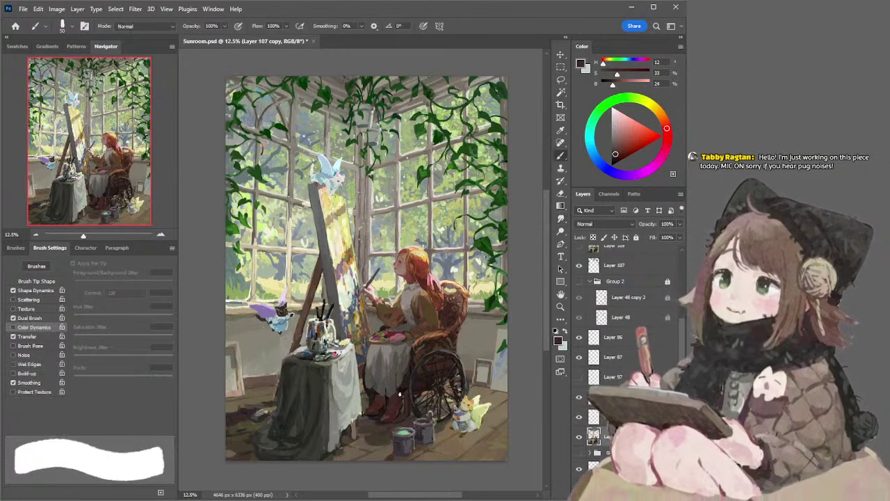
Deepen the shadows around the woman's boots and the front of the wheel with sampled near-black and dark reddish browns
alt+click(406, 391)
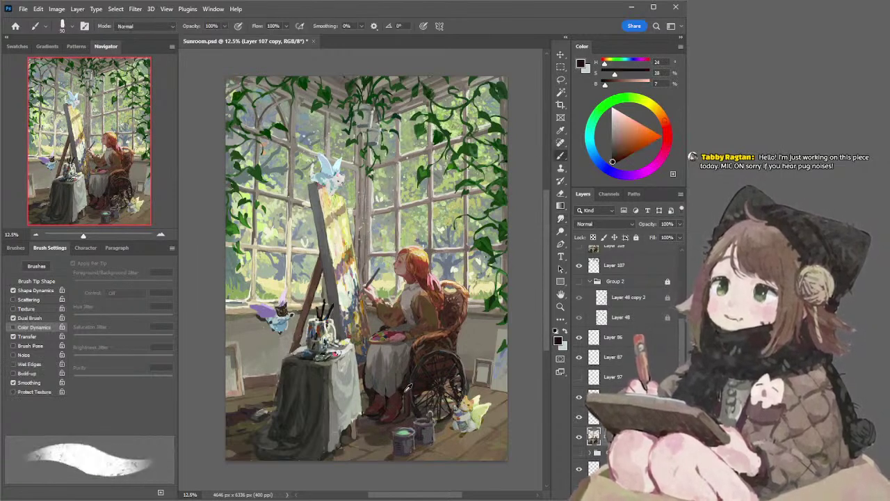
alt+click(406, 393)
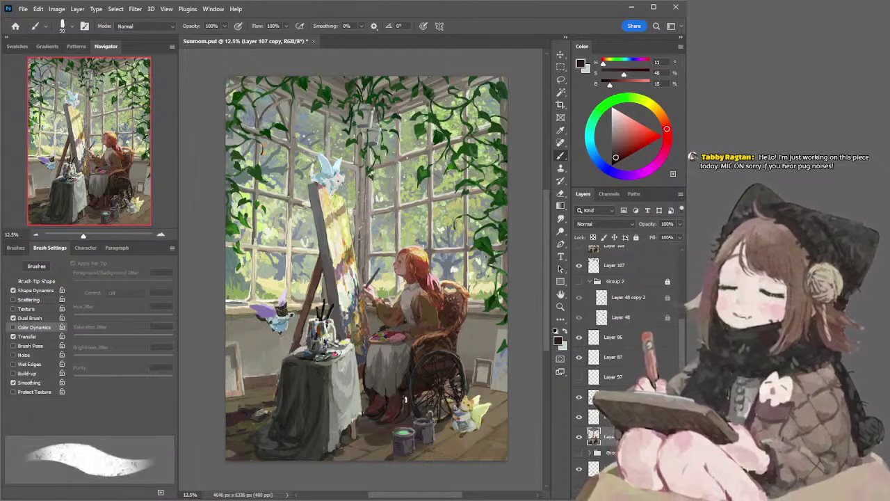
alt+click(401, 396)
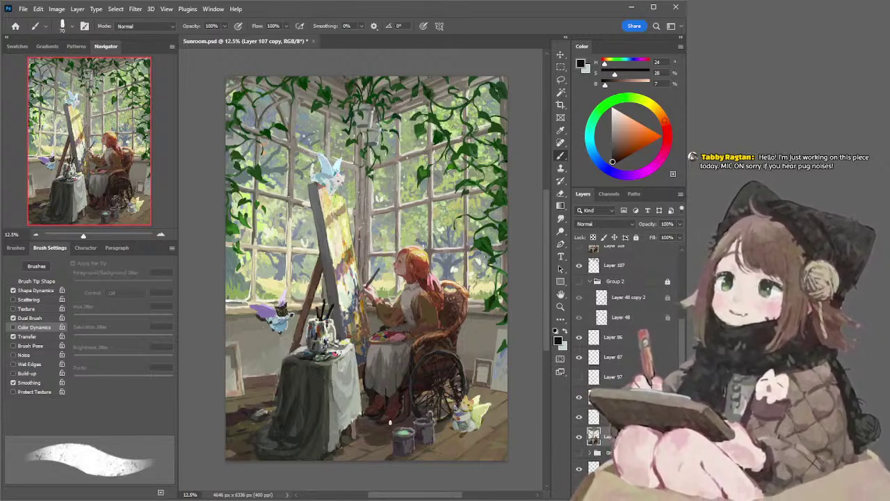
alt+click(409, 409)
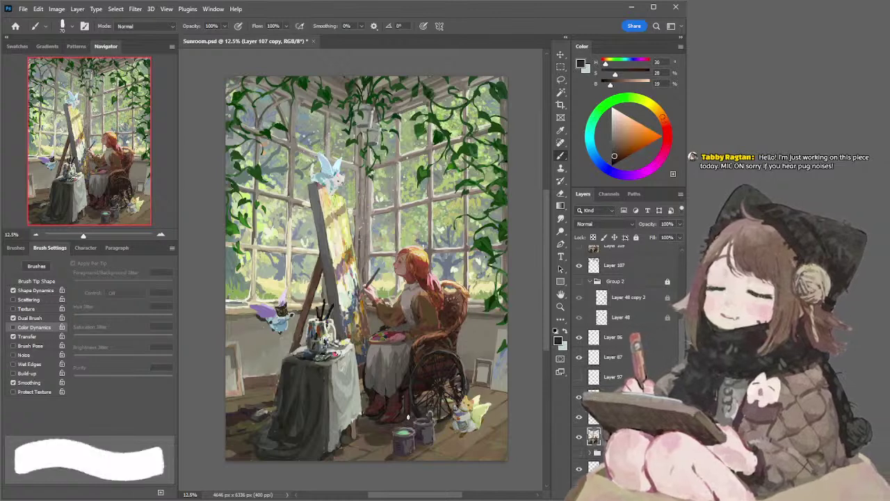
alt+click(413, 408)
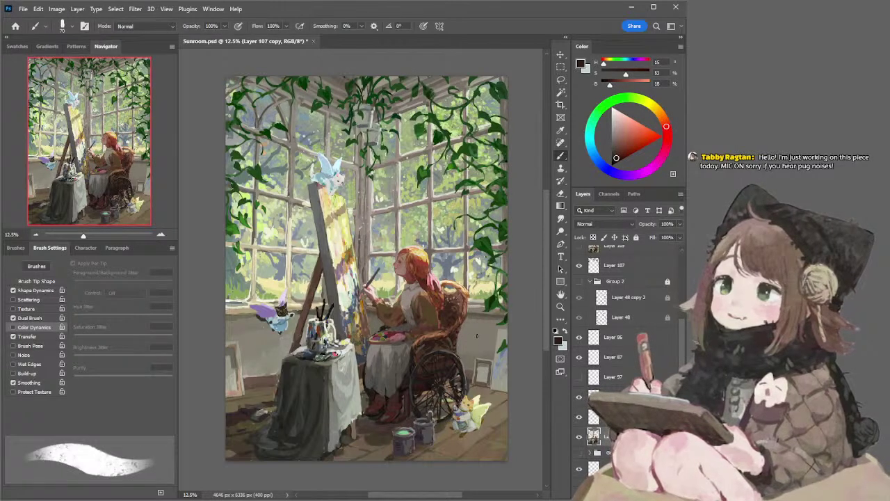
Retouch the floor beside the boots with sampled dark olive and a larger eraser, and the woman's skirt with its sampled light grey
key(e)
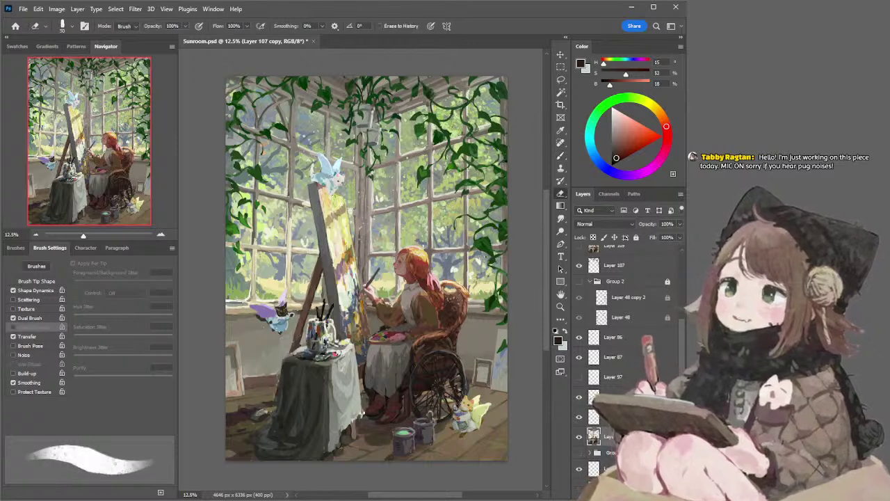
key(b)
alt+click(368, 415)
key(e)
key(bracketright)
key(bracketright)
key(b)
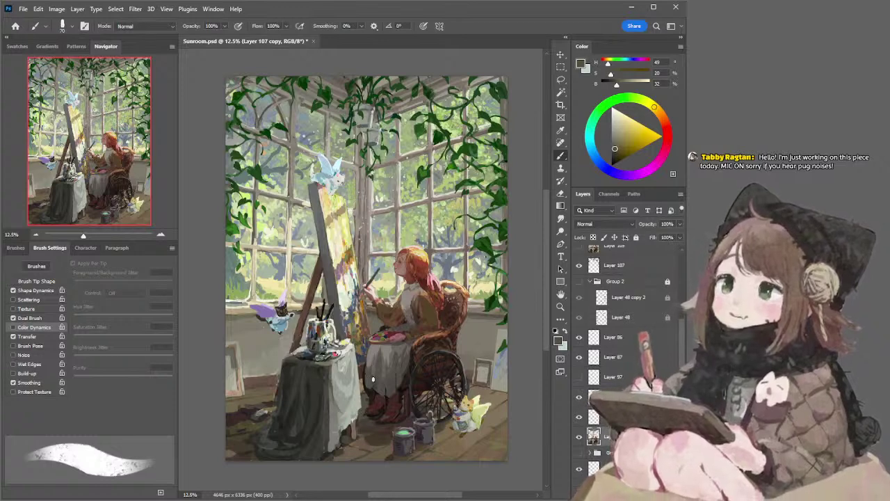
alt+click(379, 375)
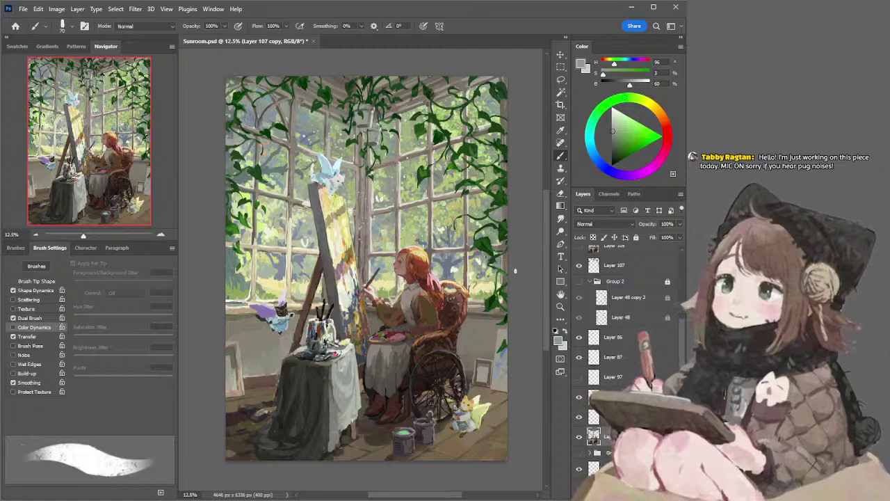
Clean up the outer edge of the wicker chair's back with the eraser, a sampled muted brown and a sampled off-white
key(e)
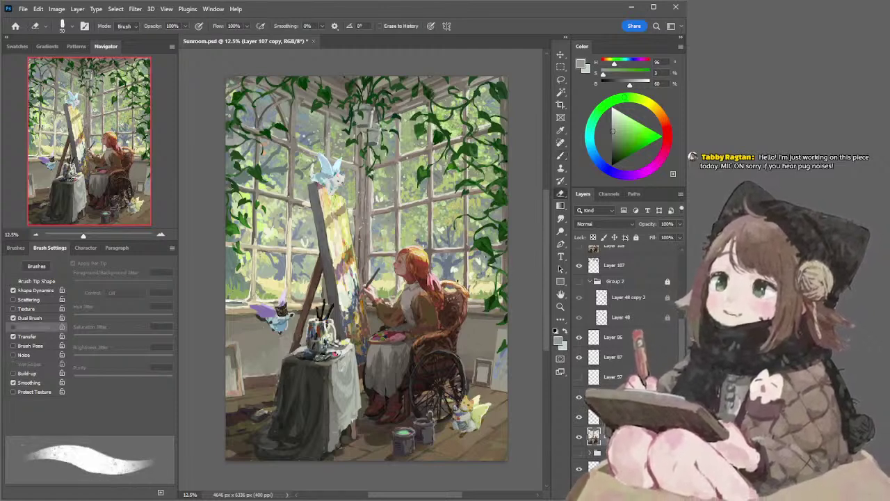
key(b)
alt+click(466, 282)
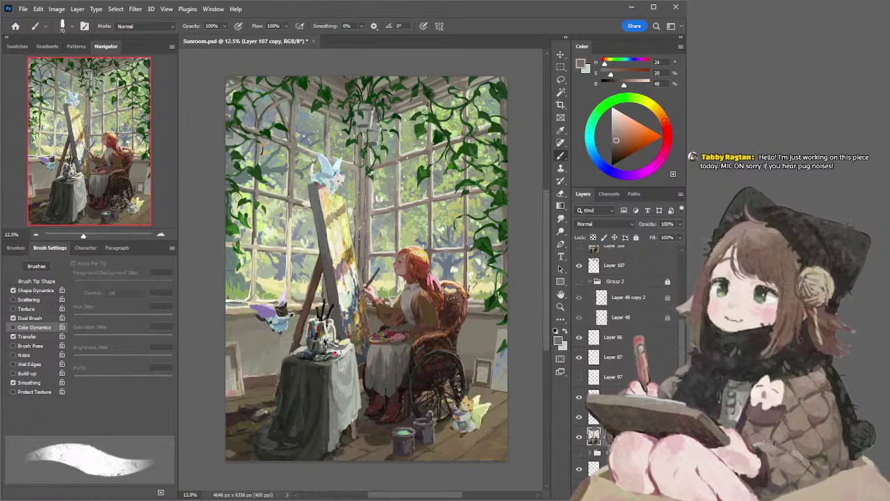
alt+click(473, 275)
drag(468, 287, 469, 294)
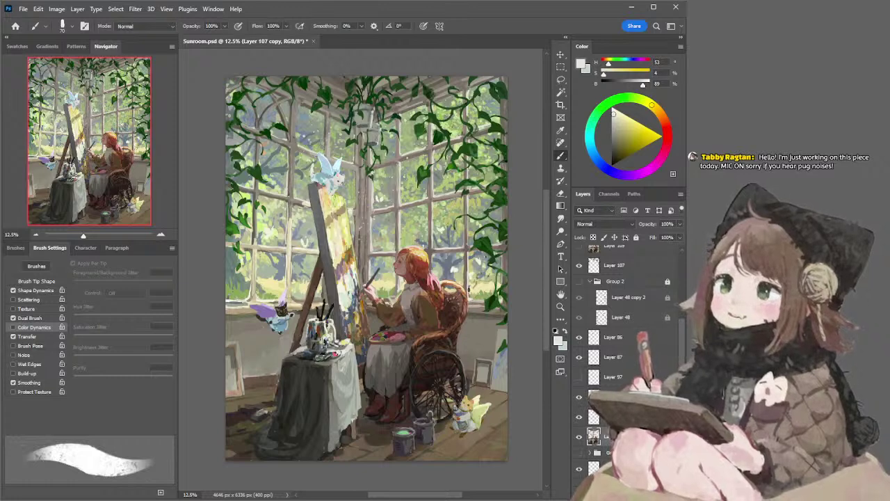
drag(468, 291, 466, 297)
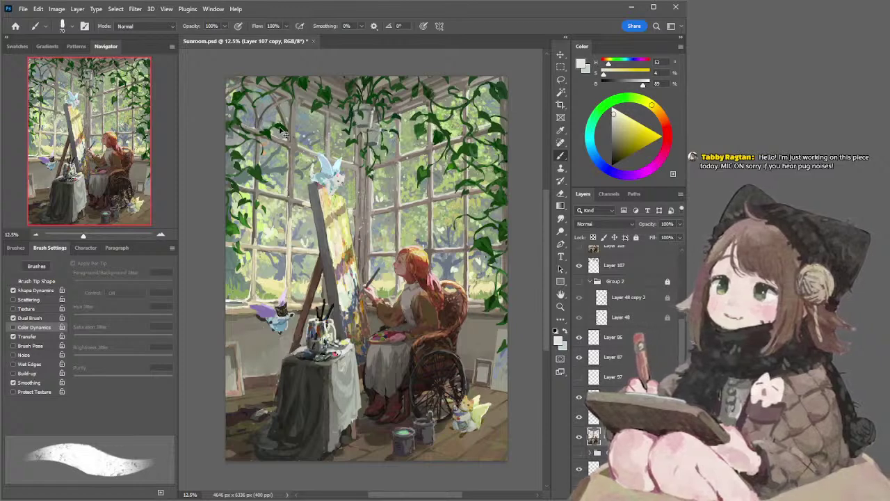
Switch to Layer 107 and retouch the vines along the painting's left edge with their sampled dark green
key(ctrl+e)
key(e)
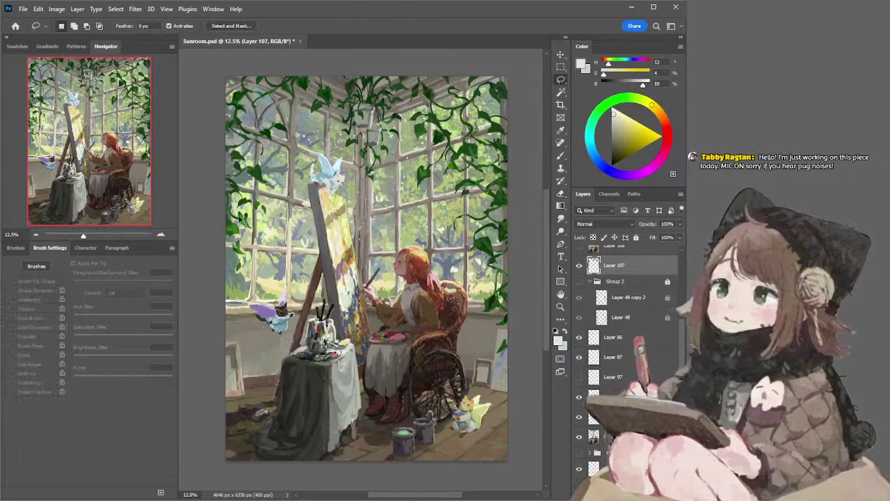
key(b)
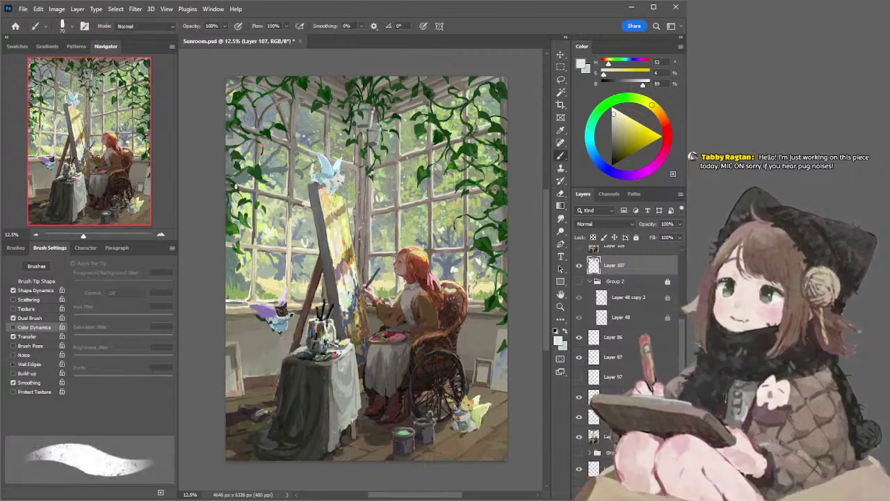
alt+click(236, 182)
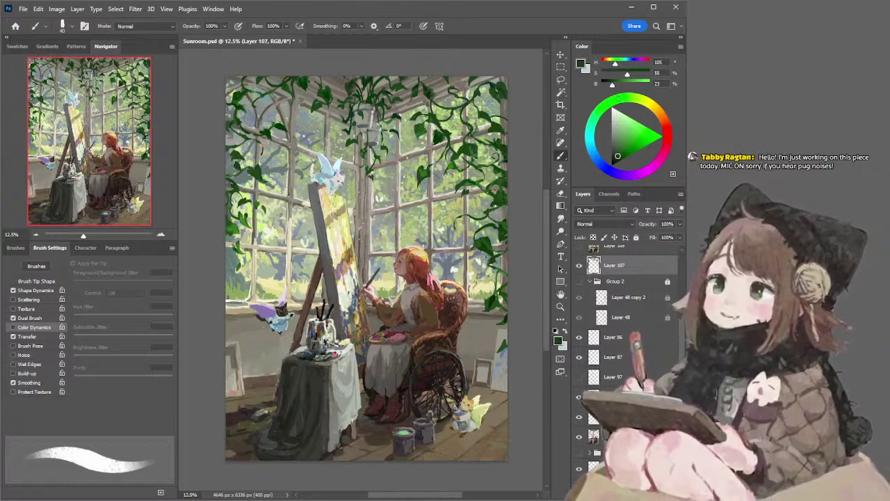
Select the vines hanging at the painting's left edge on Layer 107 with the Lasso and enlarge them to about 120%
key(l)
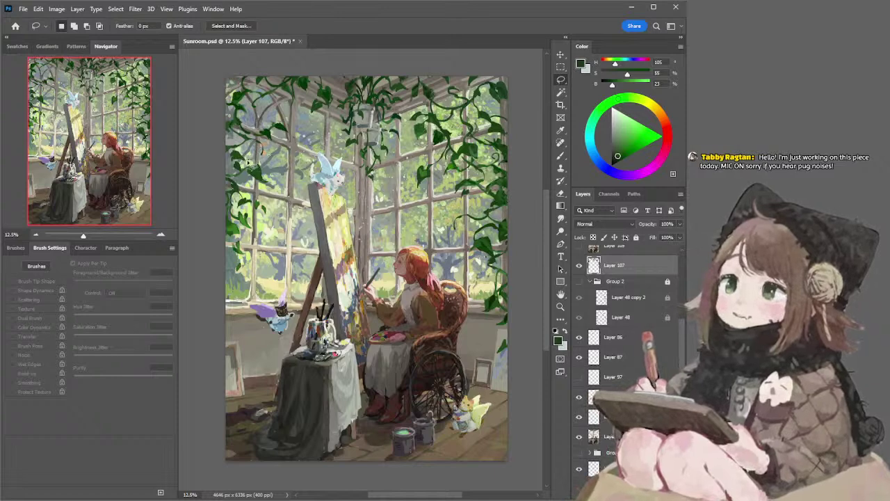
mouse_move(225, 182)
mouse_down()
mouse_move(234, 280)
mouse_move(286, 209)
mouse_move(270, 167)
mouse_move(251, 162)
mouse_up()
key(v)
drag(289, 218, 301, 217)
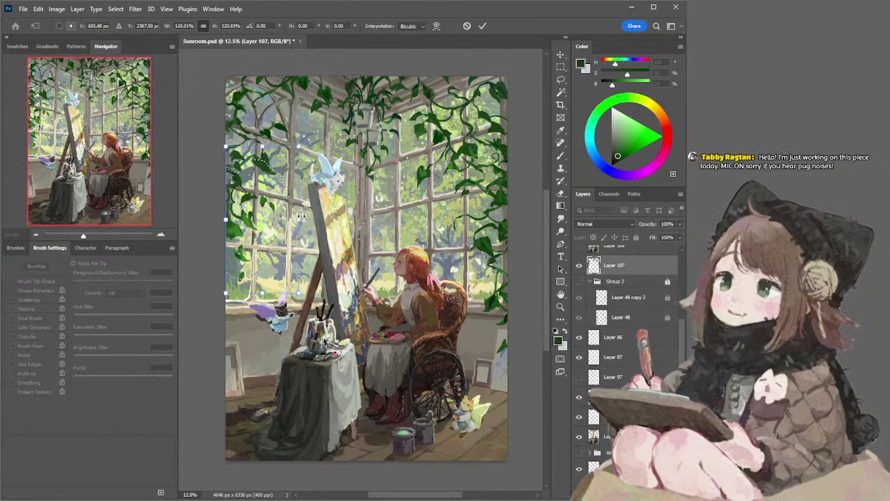
key(Return)
Return to Layer 107 copy and repaint the upper part of the woman's apron with its sampled light warm grey
key(l)
key(ctrl+j)
key(b)
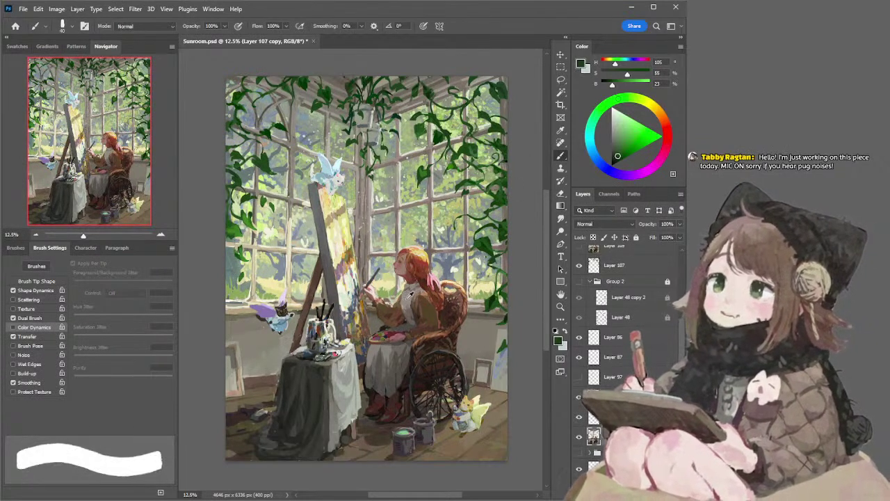
alt+click(410, 295)
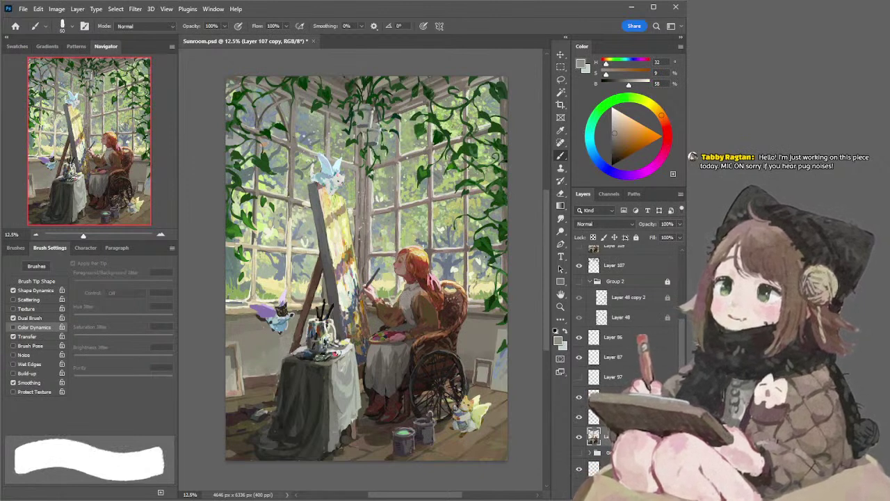
key(period)
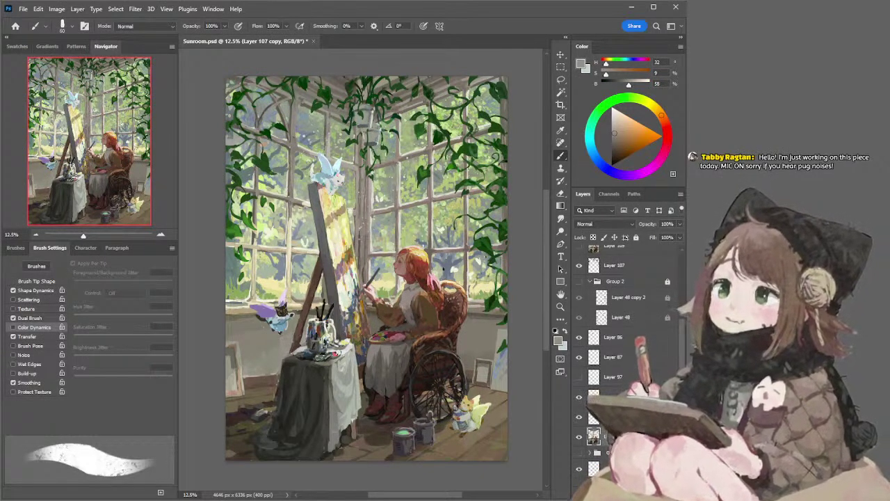
Shade the lower part of the apron's bib with a sampled brownish grey and resample its light grey for further retouching
alt+click(407, 311)
key(comma)
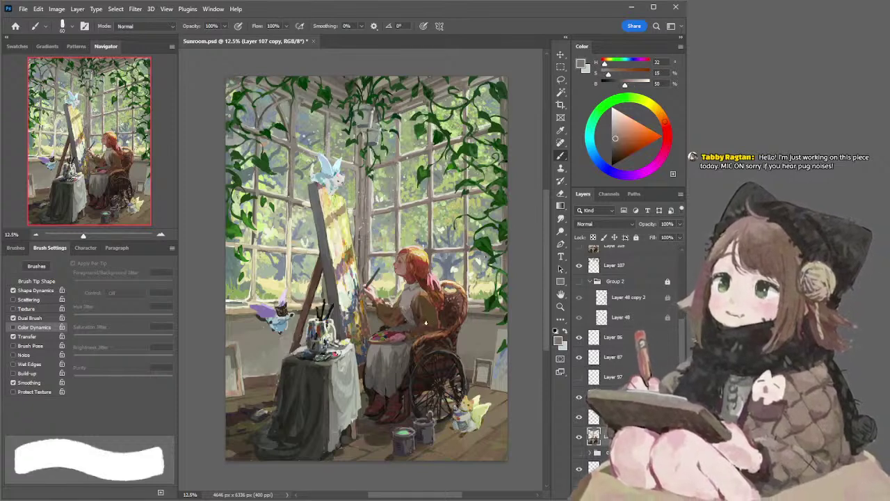
drag(406, 311, 402, 317)
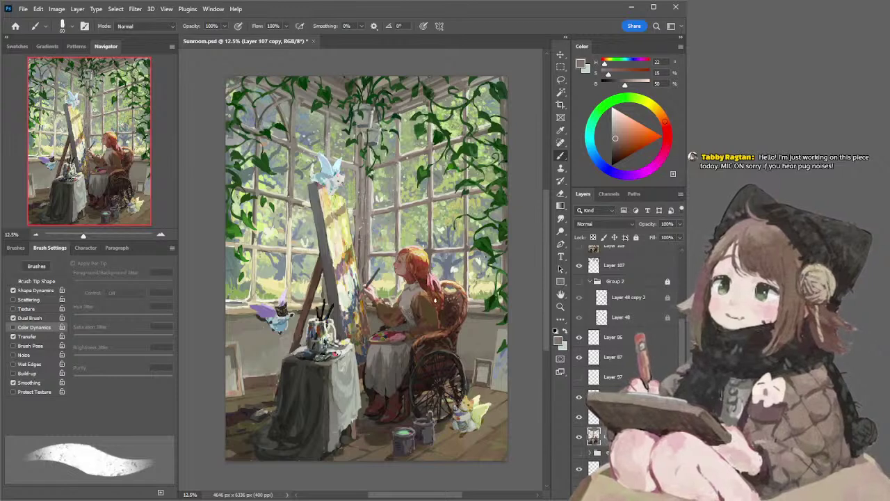
alt+click(405, 296)
key(comma)
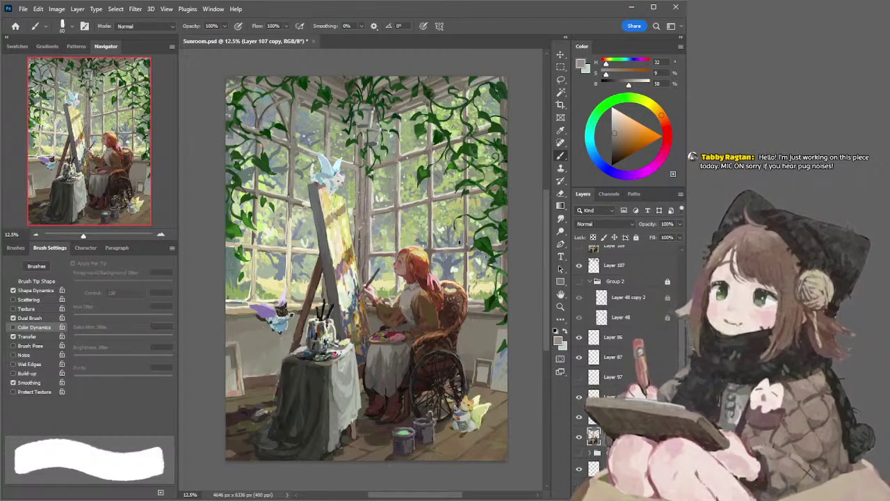
Retouch the back of the wicker chair with dark brown and medium brown sampled from its weave
key(period)
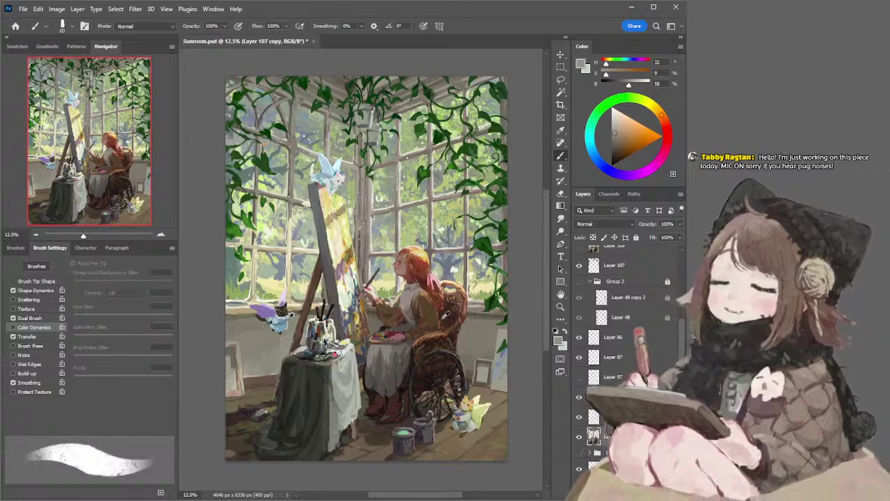
alt+click(440, 317)
key(comma)
key(period)
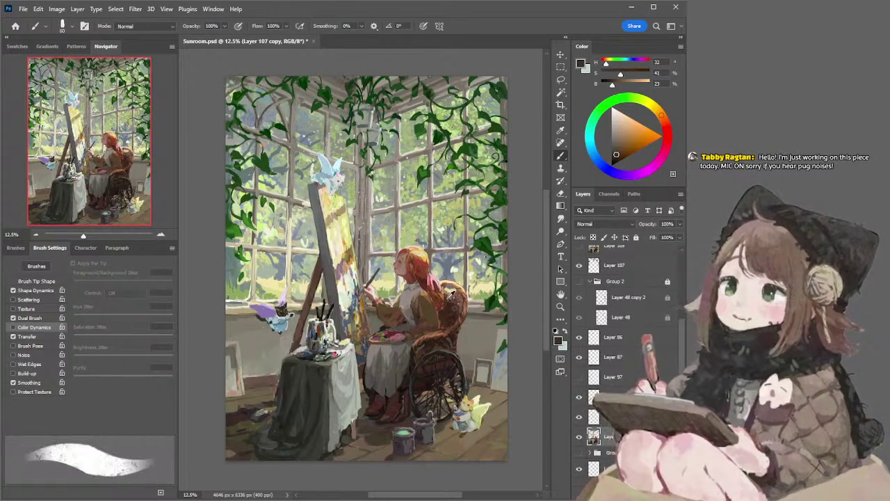
alt+click(447, 295)
key(comma)
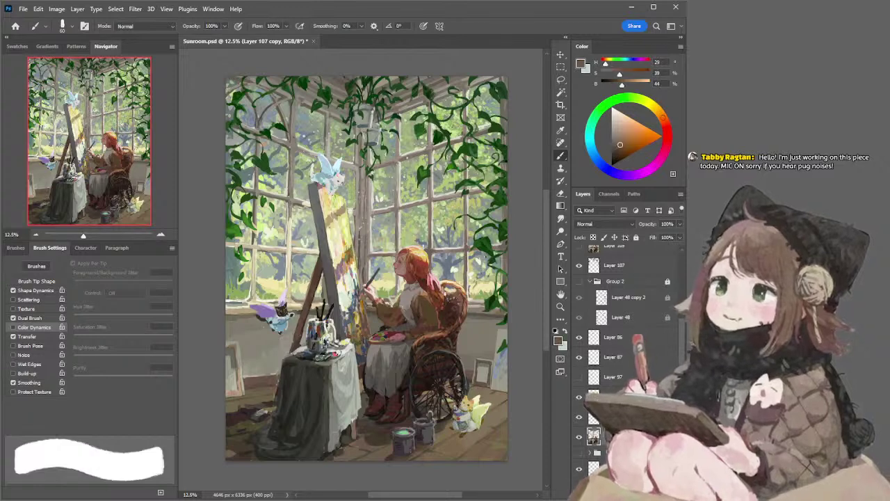
key(period)
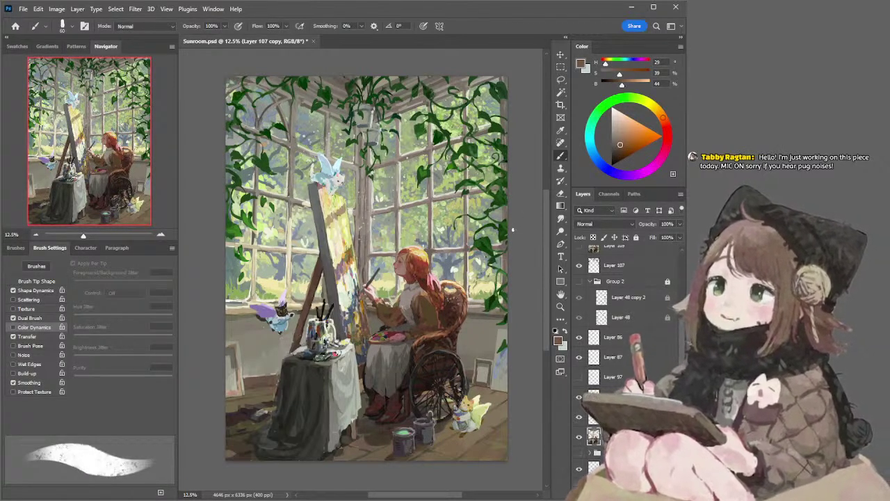
Repaint the wicker chair's armrest with its sampled reddish brown and clean up its outer edge with the sampled warm grey of the wall
alt+click(437, 338)
key(comma)
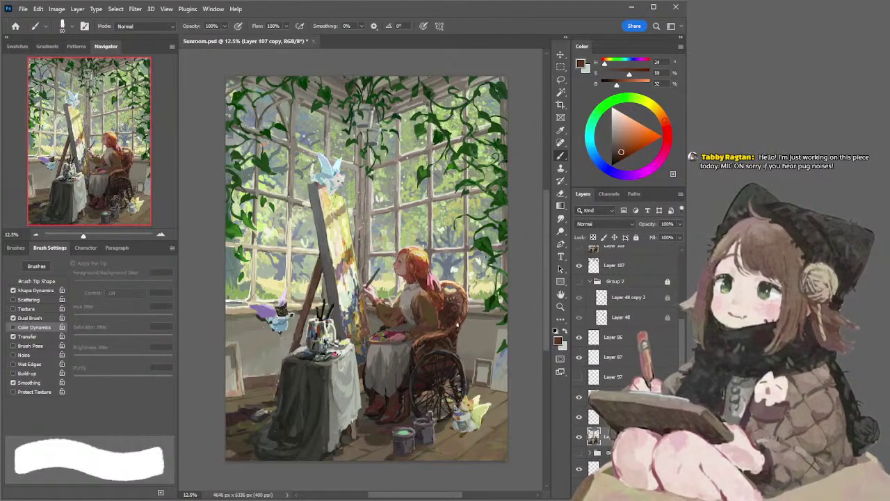
key(period)
key(e)
key(b)
key(e)
key(b)
alt+click(464, 327)
key(comma)
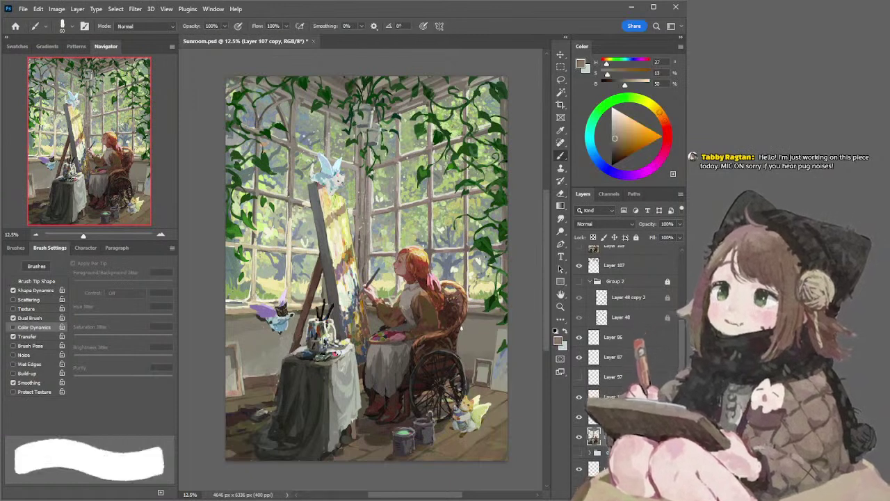
key(period)
Retouch the upper part of the canvas on the easel with its sampled tan and undo the last stroke
click(36, 235)
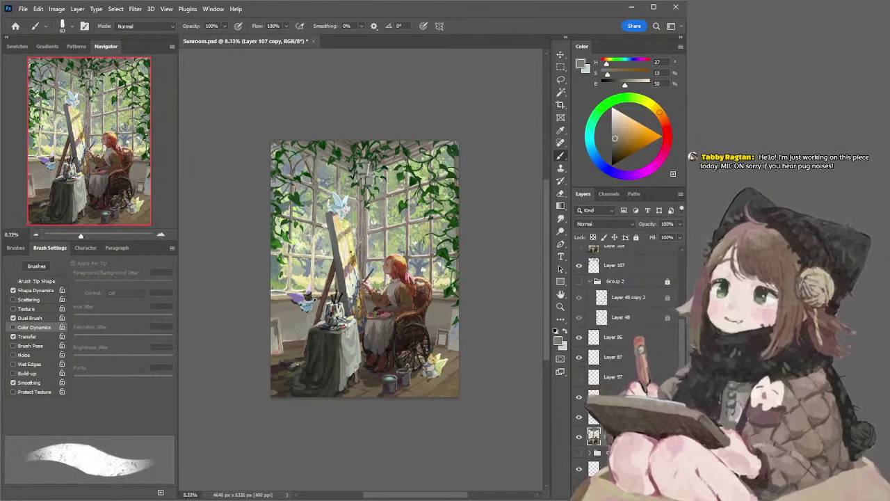
key(comma)
alt+click(344, 233)
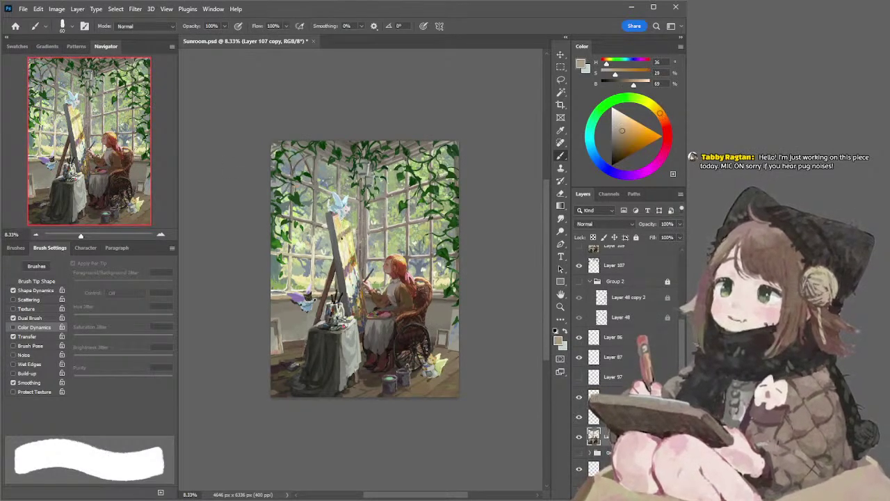
key(period)
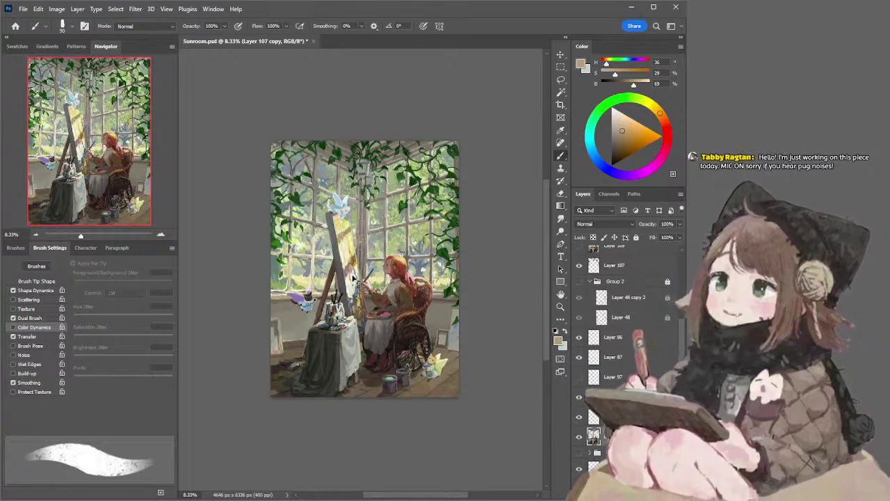
key(ctrl+z)
key(ctrl+d)
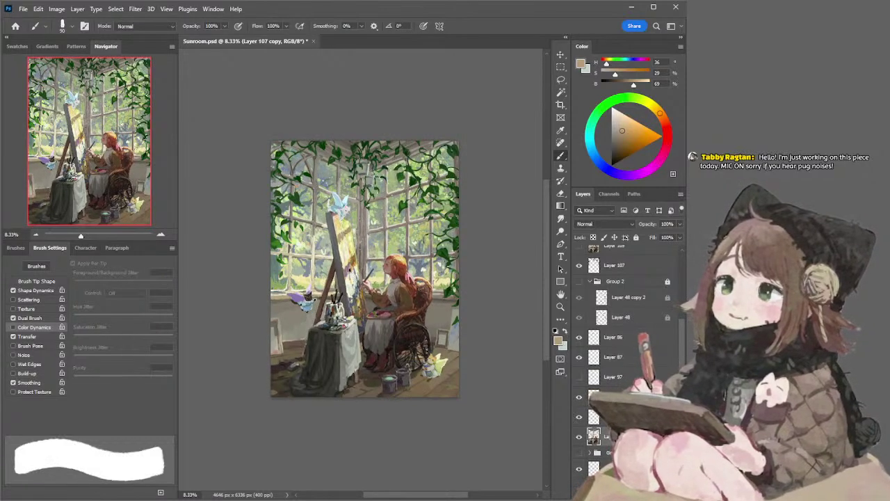
Repaint the easel canvas with sampled beige and its lower part with a sampled pinkish grey, using a 100 px brush
alt+click(350, 264)
key(bracketright)
key(bracketright)
key(bracketright)
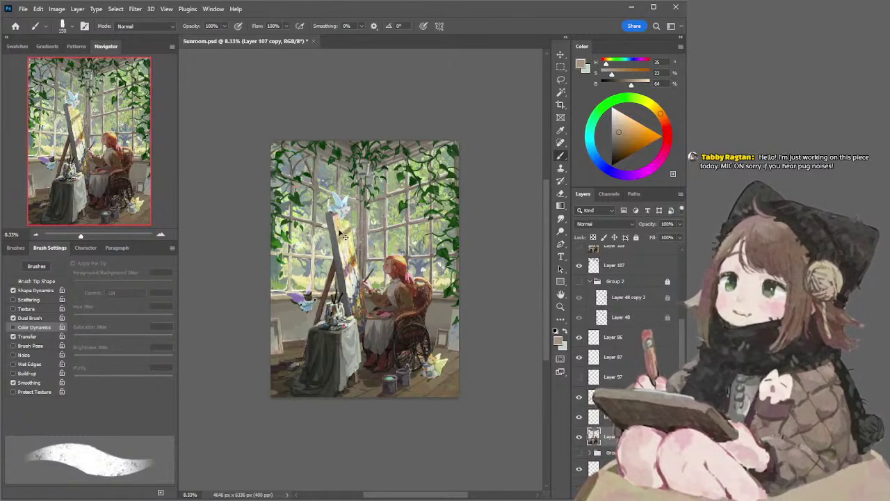
key(bracketleft)
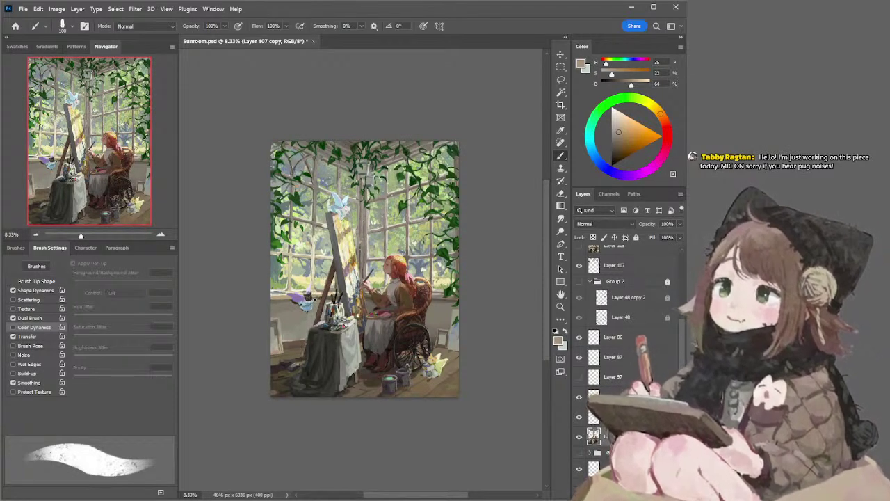
alt+click(352, 281)
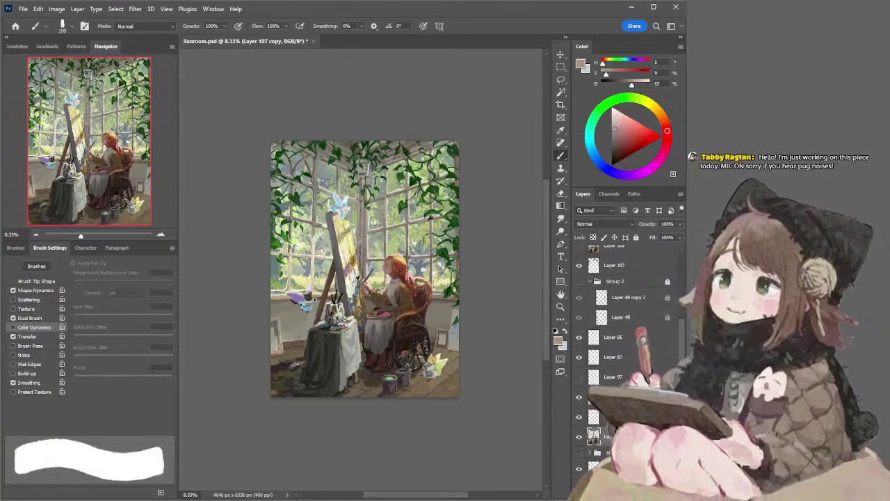
drag(359, 300, 354, 289)
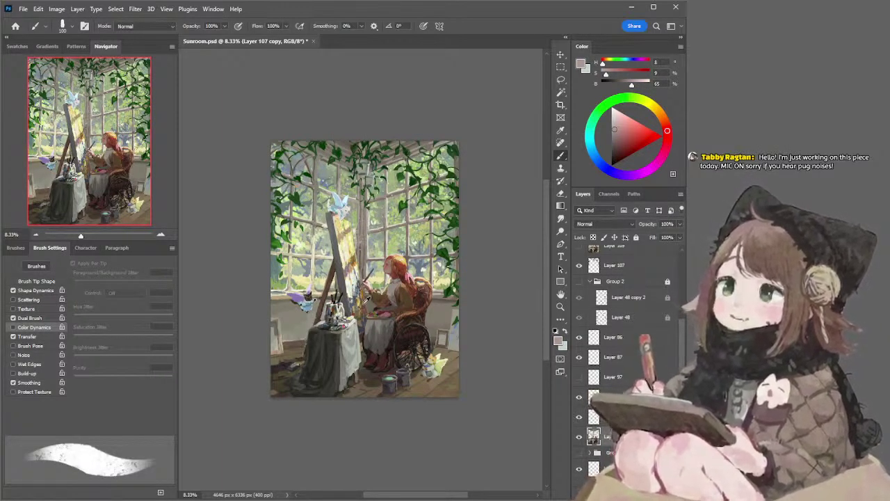
Darken the area between the easel canvas and the woman's lap with a sampled dark brown and a 175 px brush
alt+click(365, 300)
key(bracketright)
key(bracketright)
key(bracketright)
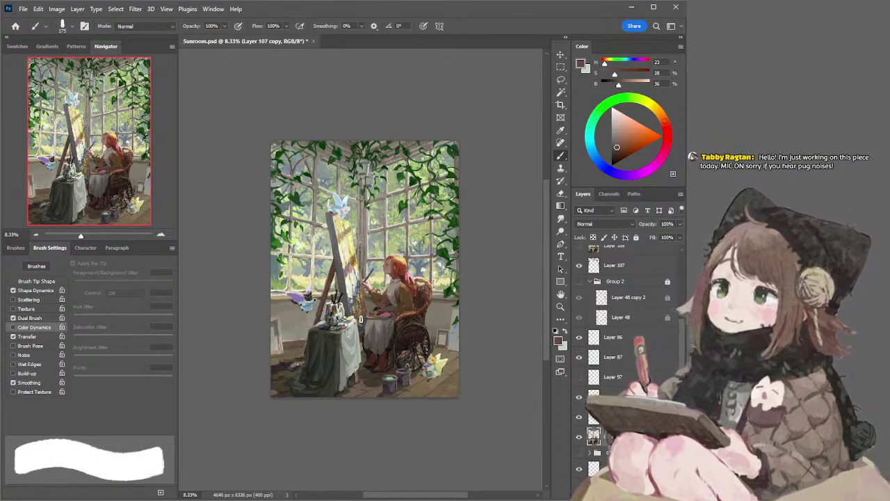
drag(371, 321, 368, 310)
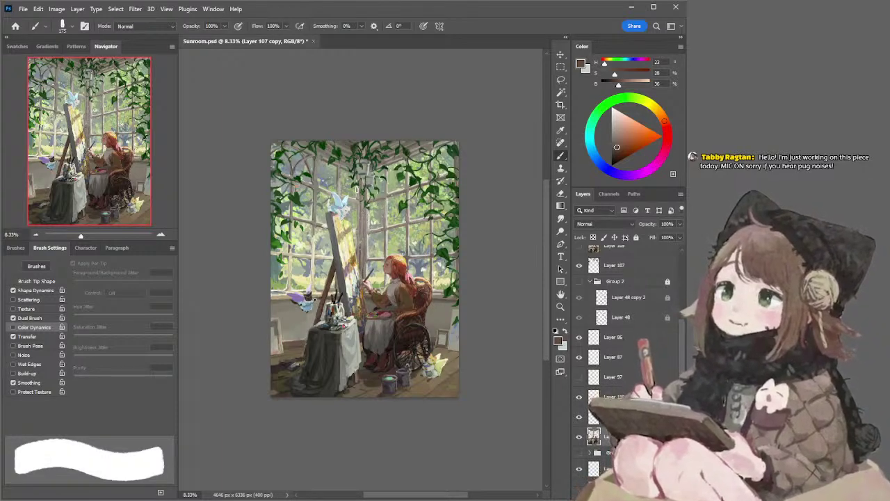
Try to shade the central window post above the easel with its sampled grey
key(e)
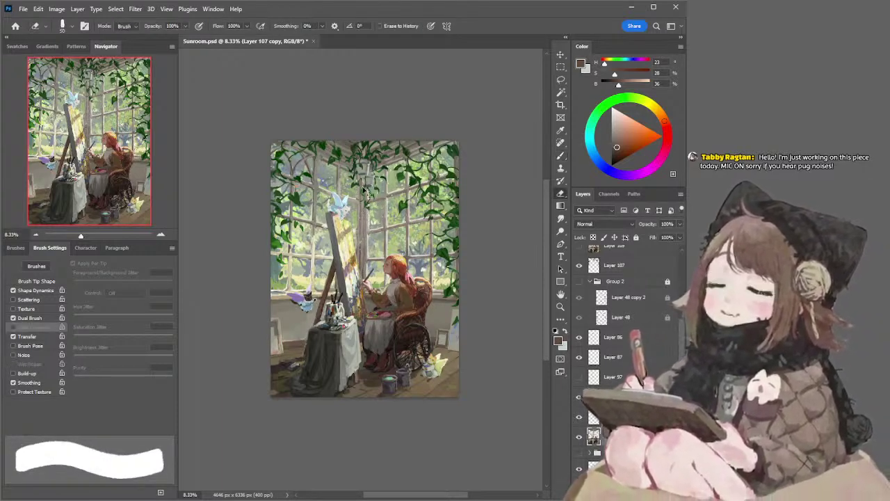
key(b)
alt+click(364, 201)
alt+click(361, 204)
drag(358, 205, 358, 225)
key(ctrl+z)
key(bracketleft)
key(bracketleft)
key(ctrl+z)
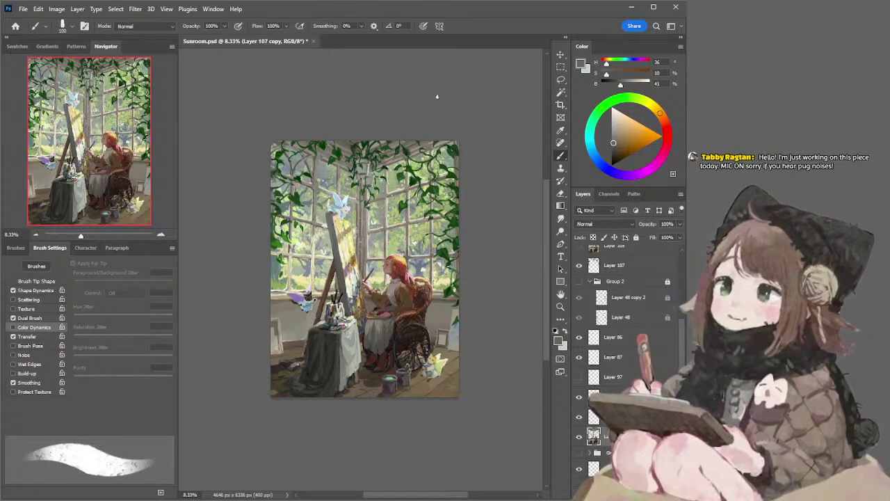
Try a highlight on the woman's front with a sampled pale cream and a 50 px brush, and darken the cream to 81% brightness
key(l)
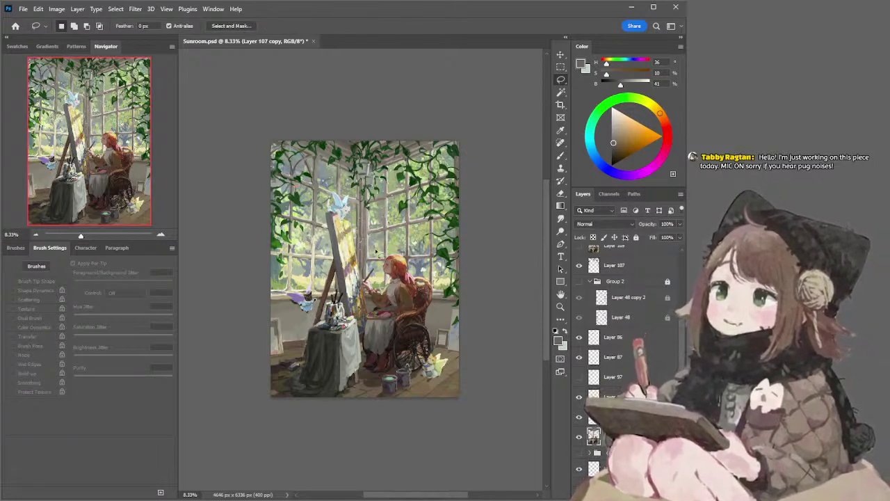
key(b)
alt+click(325, 226)
key(l)
key(b)
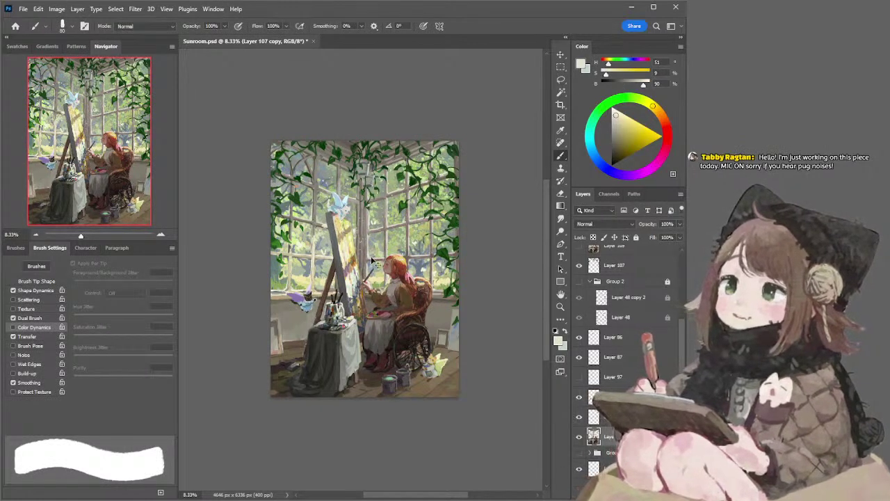
key(bracketleft)
key(bracketleft)
key(bracketleft)
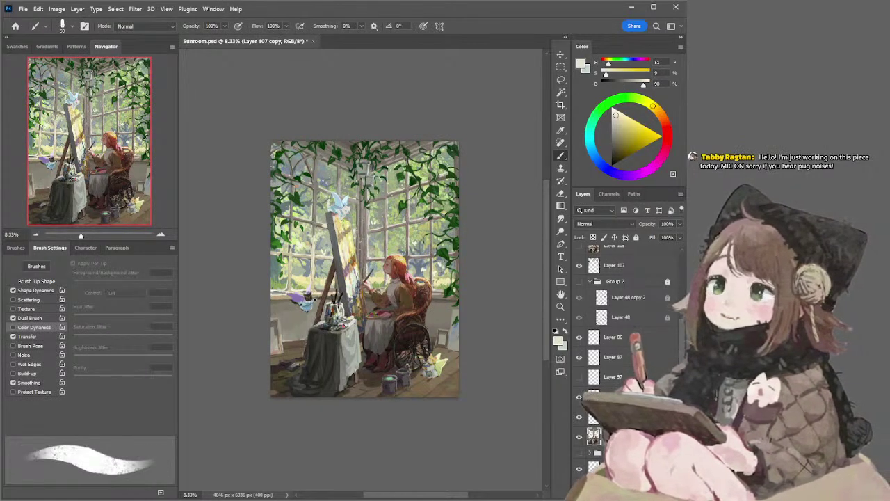
drag(373, 289, 383, 290)
key(ctrl+z)
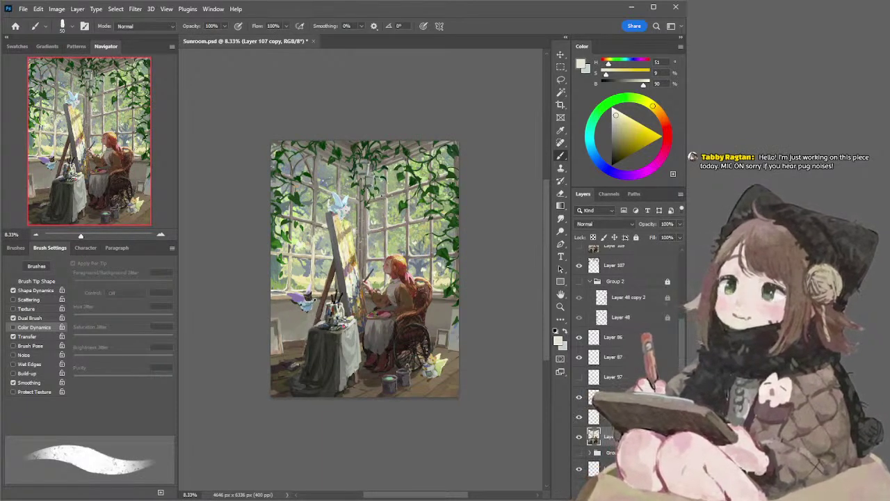
click(615, 120)
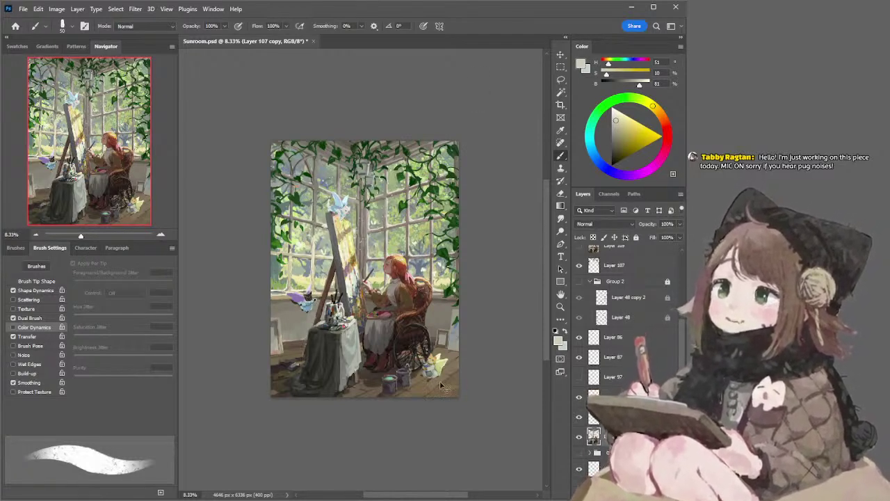
Create a new layer and sample the floor colour, lightening it to a warm grey at 62% brightness
key(ctrl+shift+alt+n)
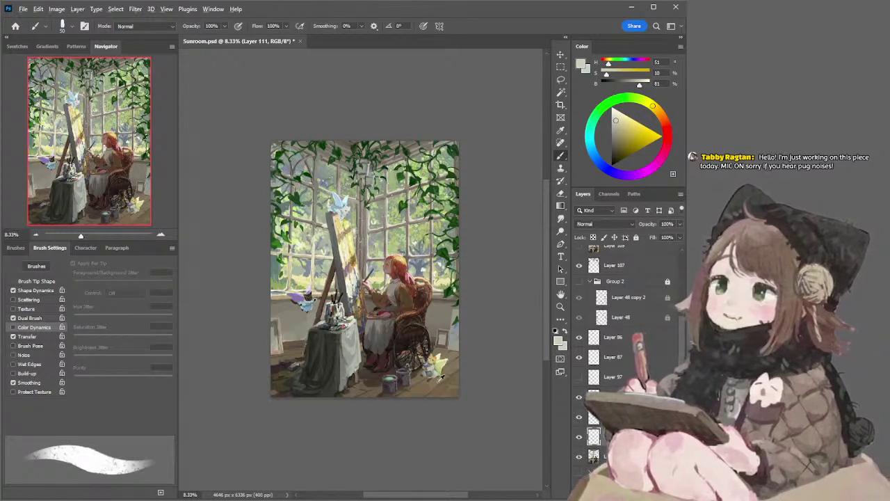
alt+click(435, 380)
key(period)
click(616, 132)
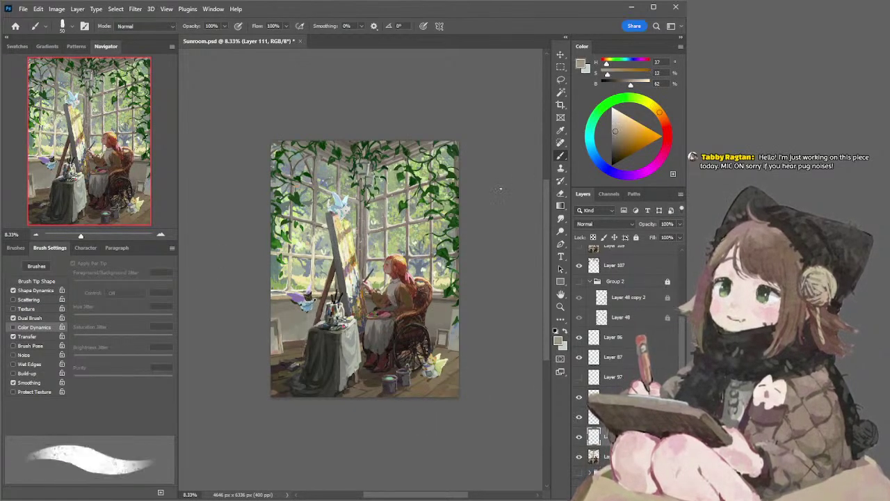
Paint a light patch on the floor below the yellow-winged creature with a 90 px brush and trim it with the Eraser
key(bracketright)
key(bracketright)
key(bracketright)
key(bracketright)
drag(423, 383, 432, 385)
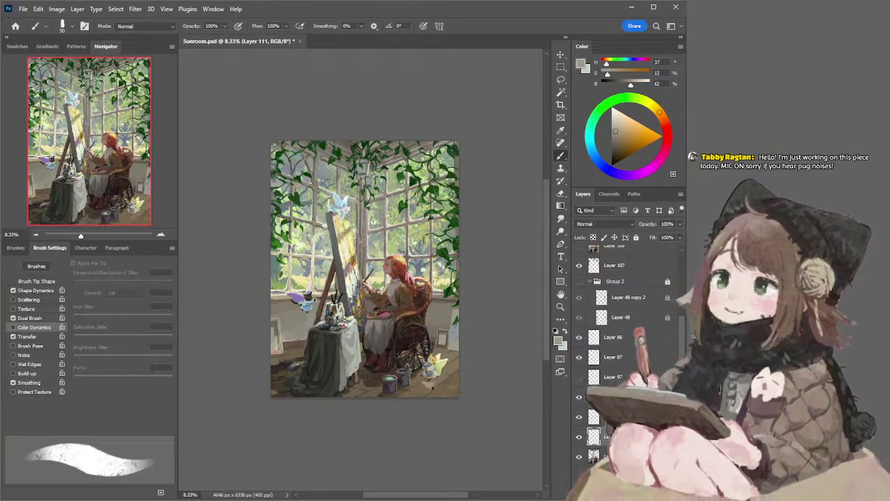
key(e)
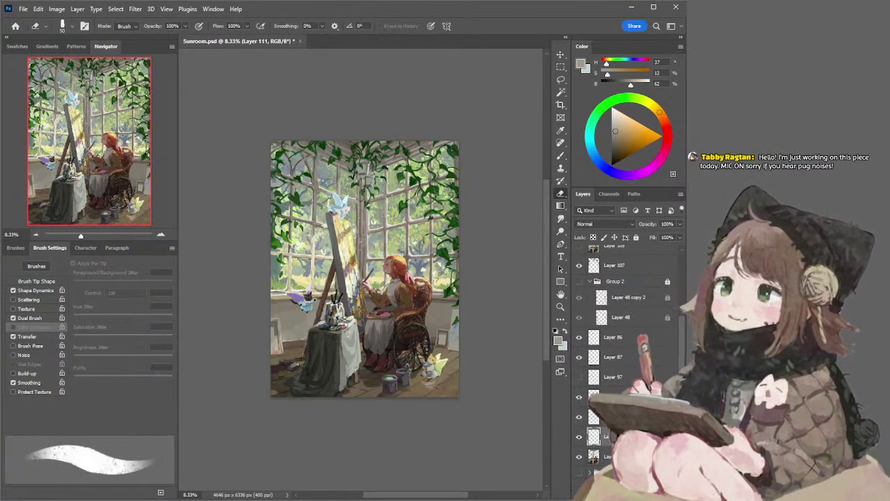
key(b)
key(e)
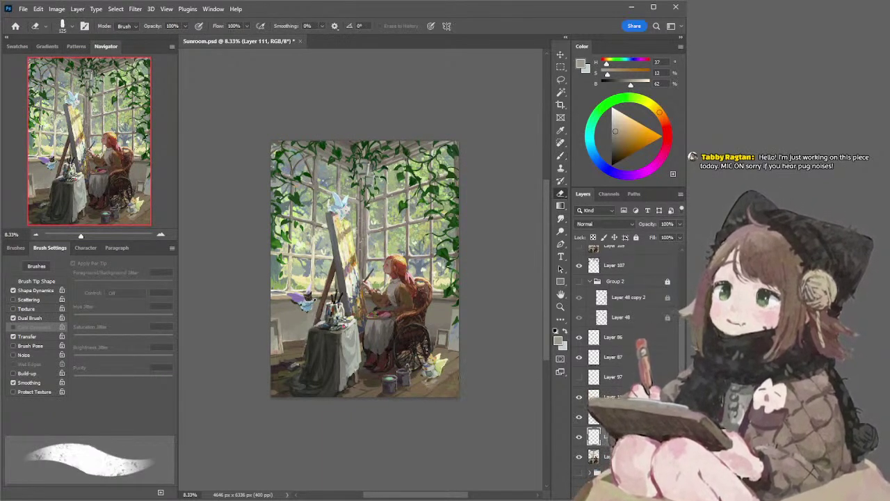
key(b)
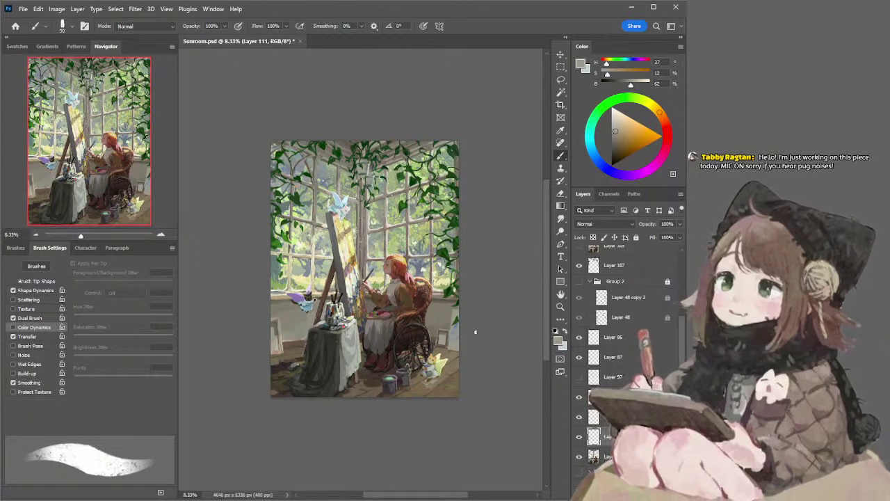
Extend the light patches on the floor at the right edge, beside the yellow-winged creature, with a 125 px brush and trim them with the Eraser
key(bracketright)
key(bracketright)
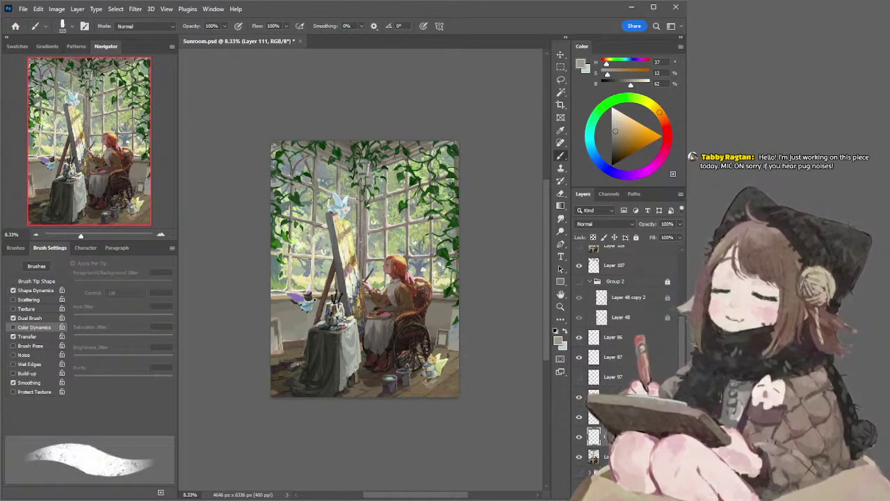
drag(448, 358, 449, 359)
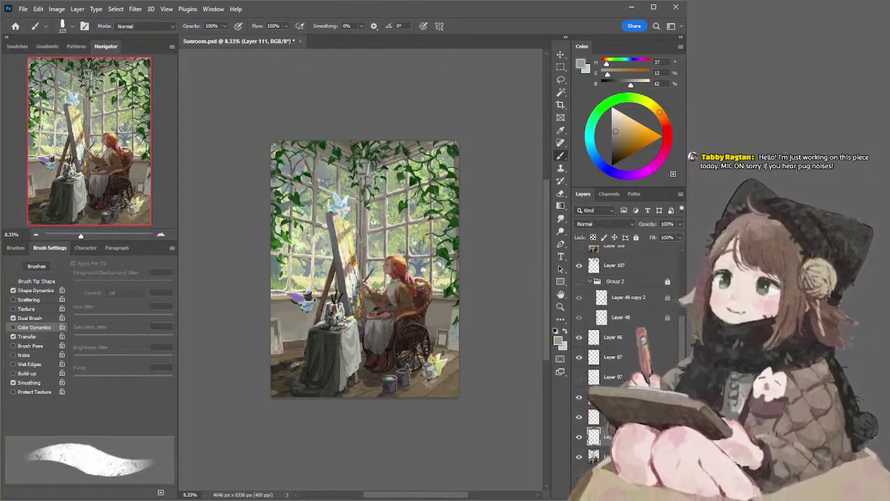
key(e)
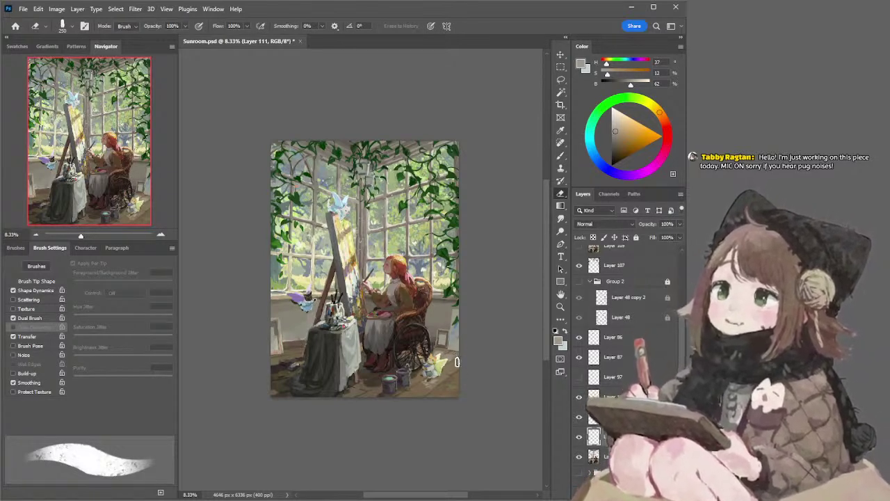
key(b)
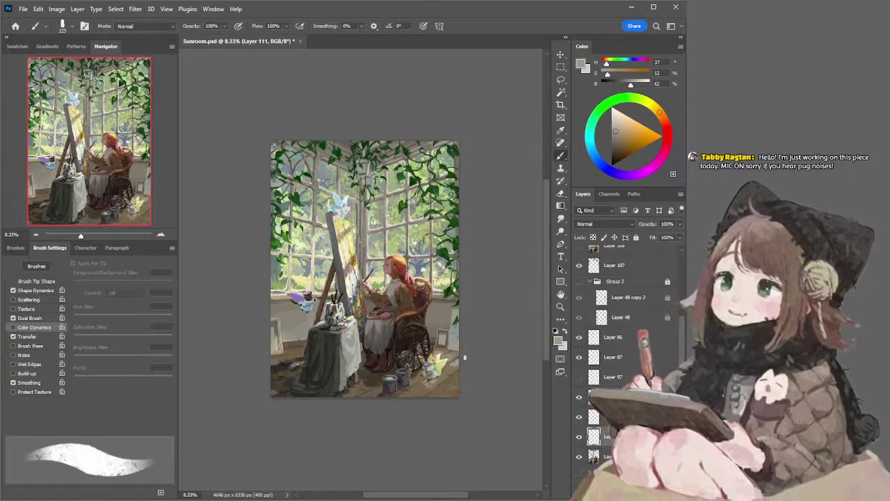
drag(461, 359, 455, 361)
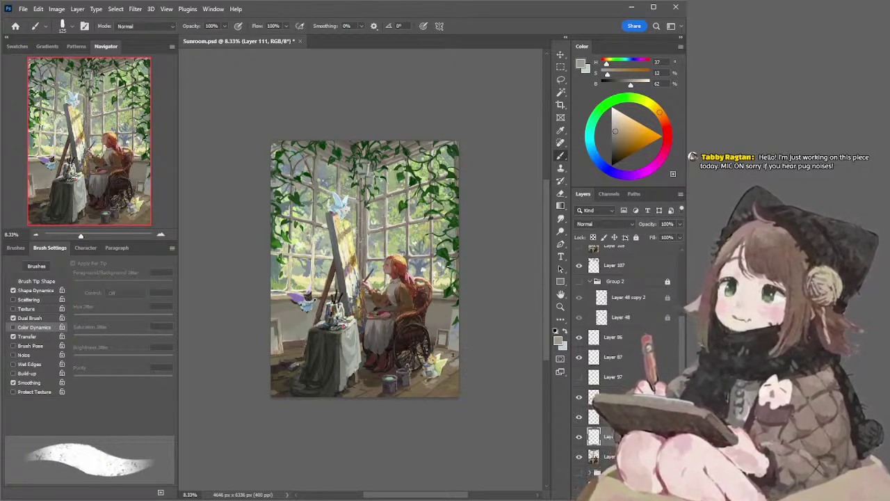
key(e)
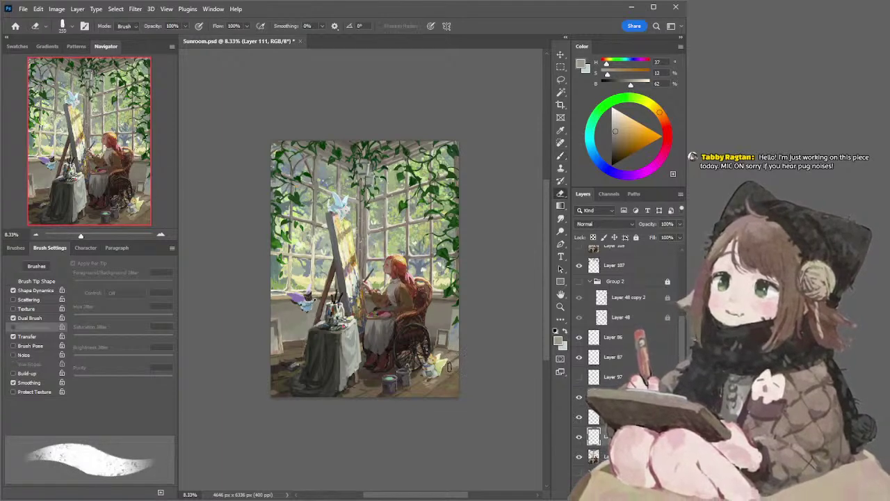
key(b)
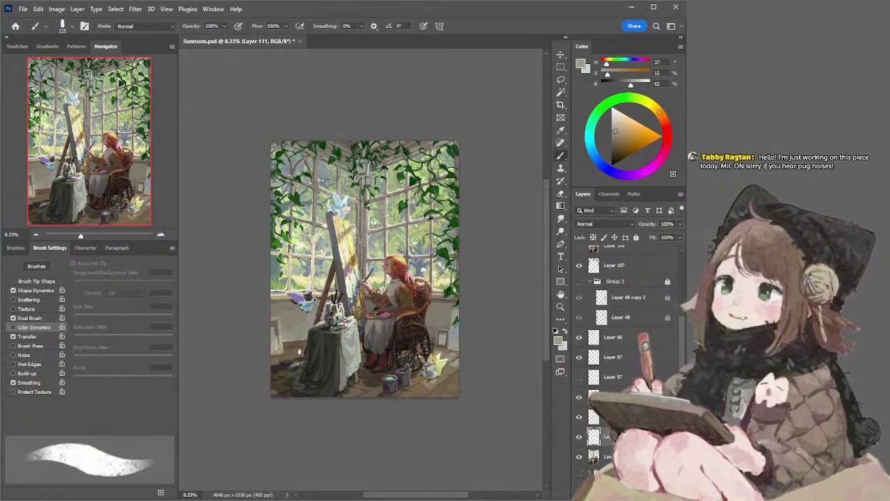
Touch up the floor light left of the draped table with a 45 px brush
key(bracketleft)
key(bracketleft)
key(bracketleft)
key(bracketleft)
key(bracketleft)
key(bracketleft)
key(bracketleft)
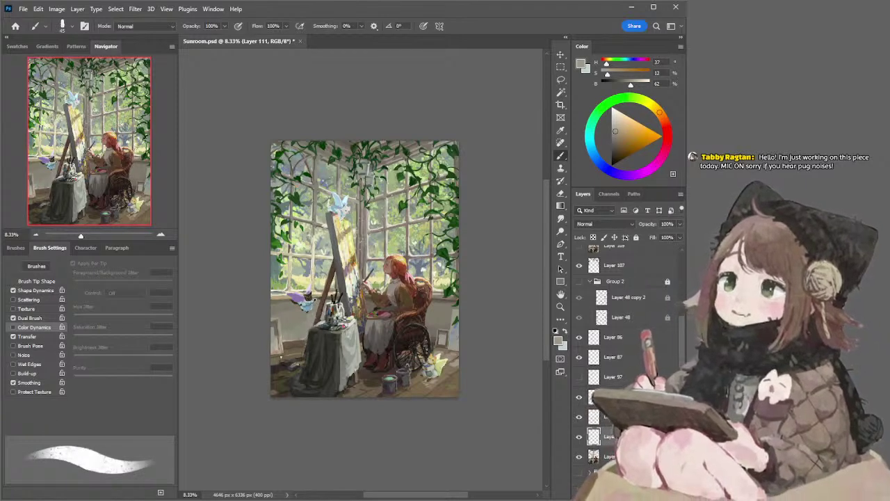
Try light streaks along the floorboards in the lower right corner with a 60 px brush, undoing strokes and trimming with a 400 px Eraser
key(bracketright)
key(bracketright)
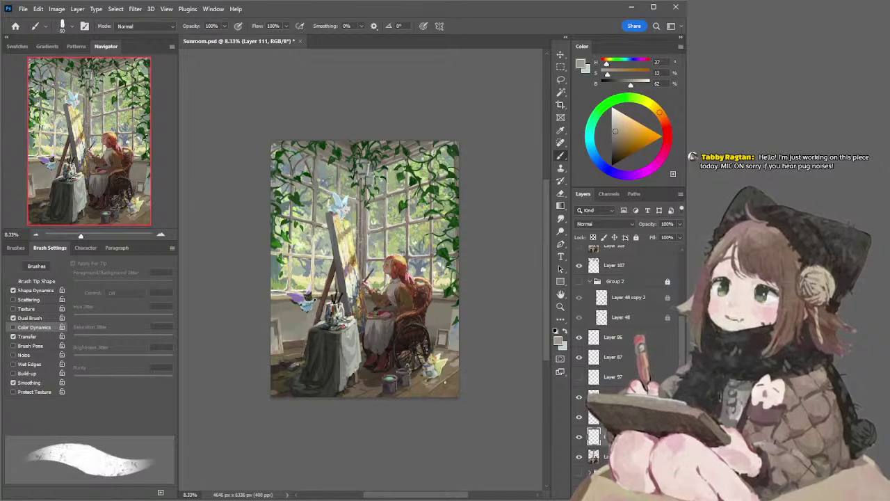
key(ctrl+z)
drag(459, 369, 437, 388)
key(ctrl+z)
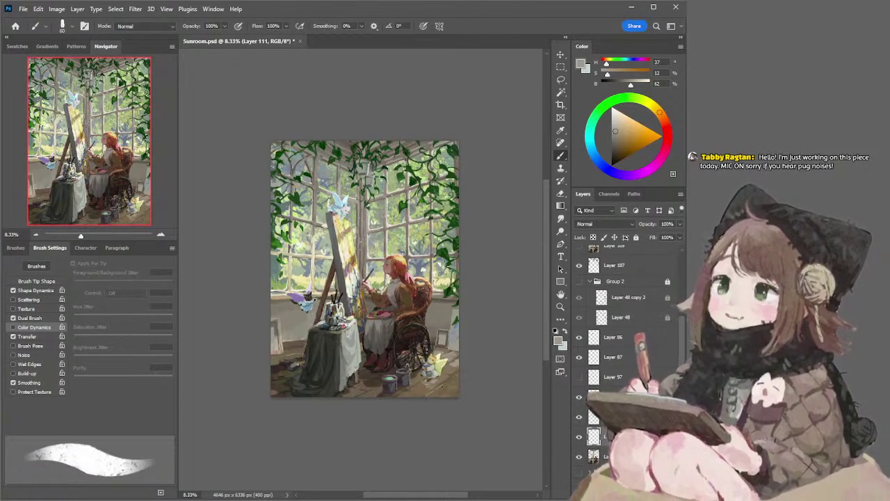
drag(450, 380, 427, 396)
key(ctrl+z)
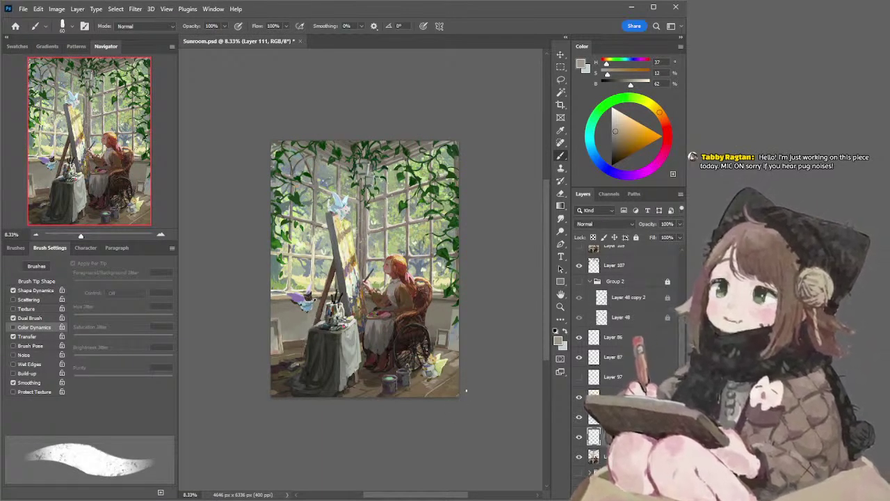
key(e)
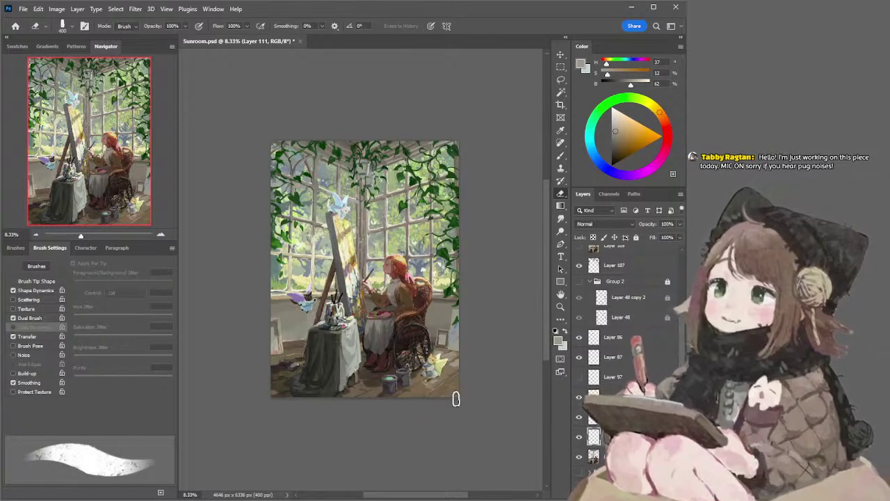
key(b)
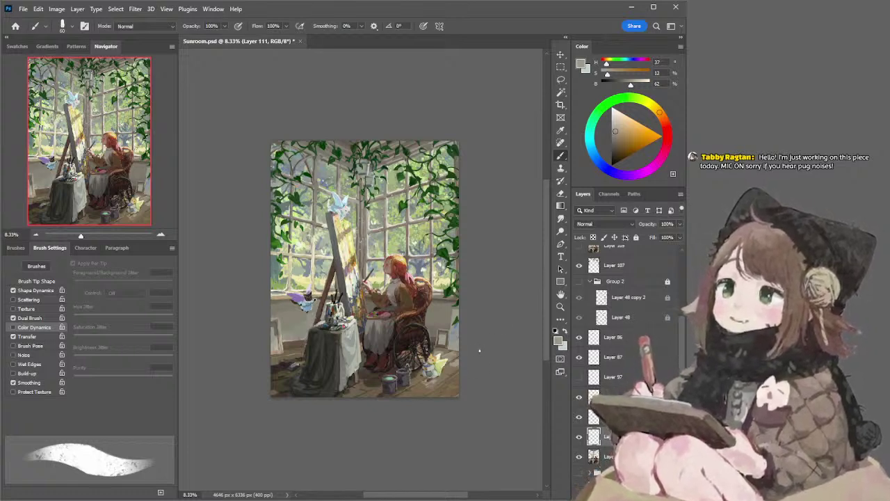
On Layer 107 copy, cover the green paint in the front can with a sampled dark and repaint it blue-violet at 42% saturation, 52% brightness
ctrl+click(393, 390)
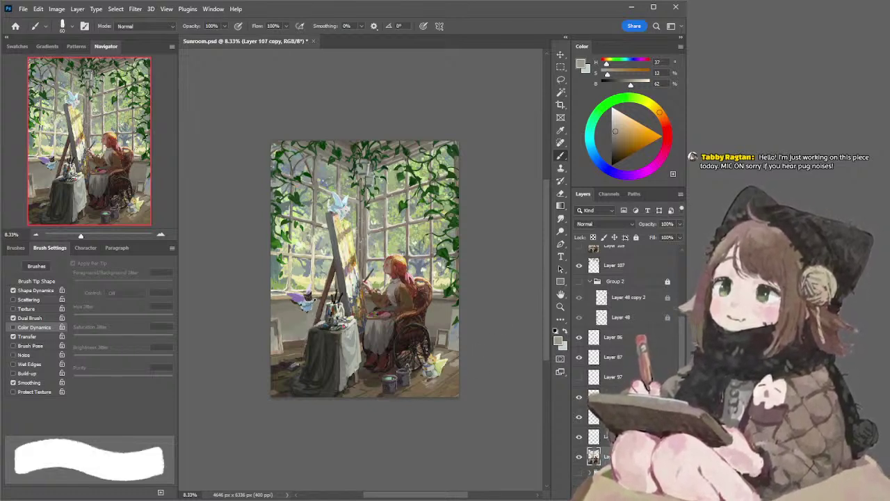
alt+click(393, 376)
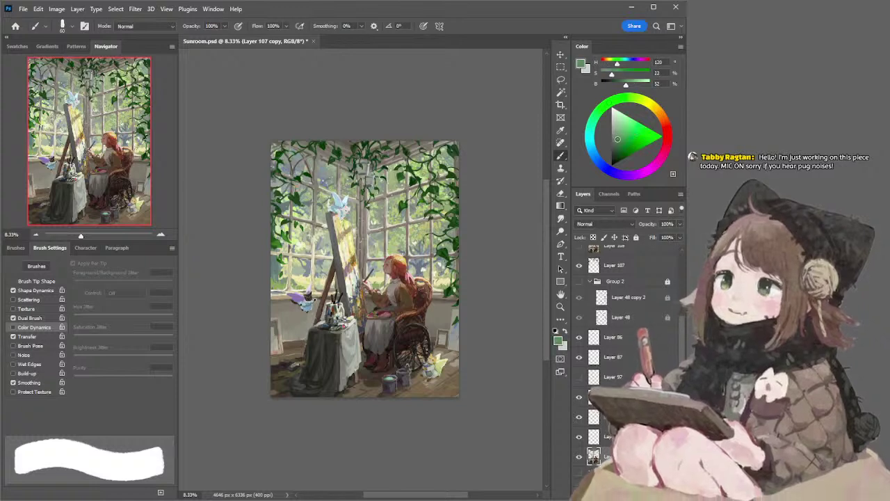
click(617, 139)
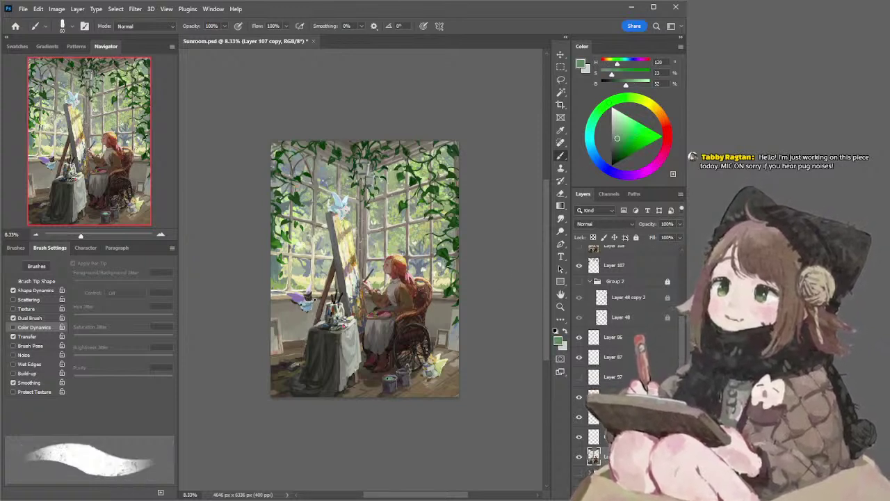
click(613, 146)
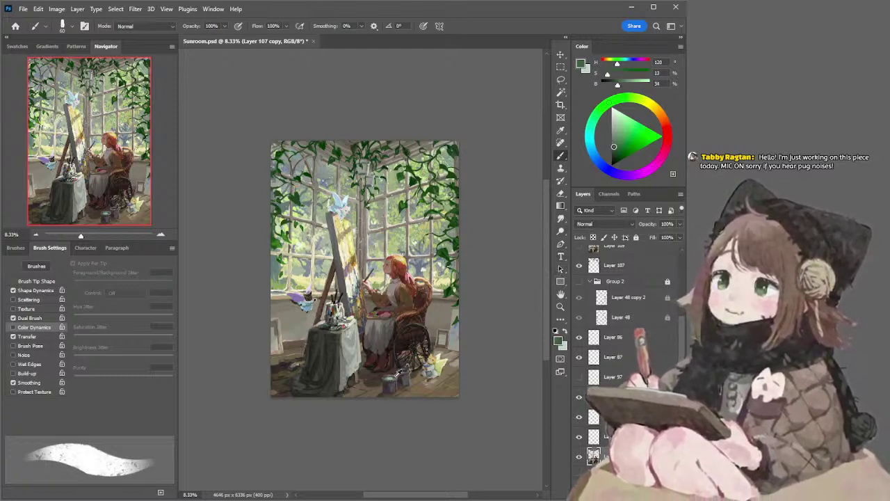
alt+click(394, 376)
drag(386, 376, 392, 379)
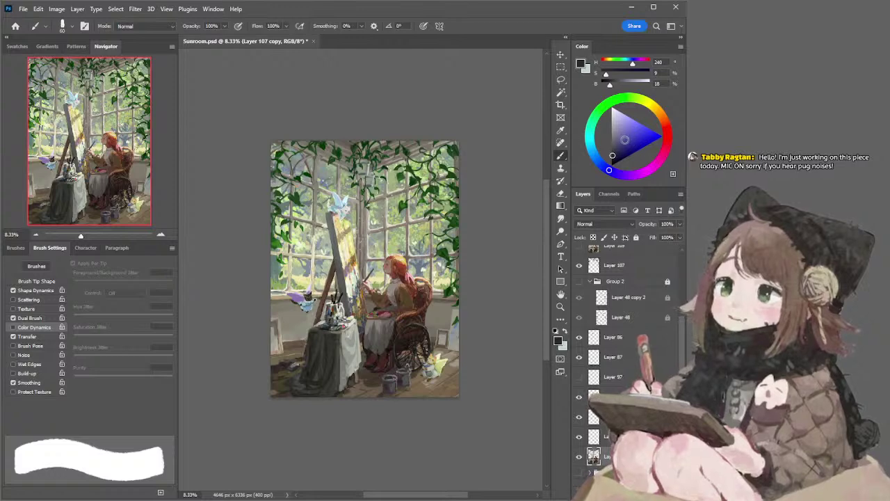
click(622, 142)
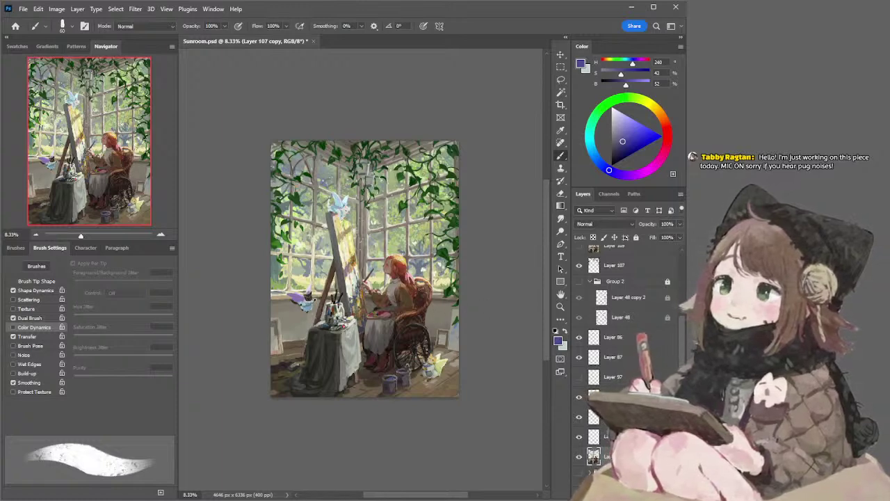
Sample a pink from the paints on the draped table and darken it to a deep red at 52% saturation and 57% brightness
click(161, 235)
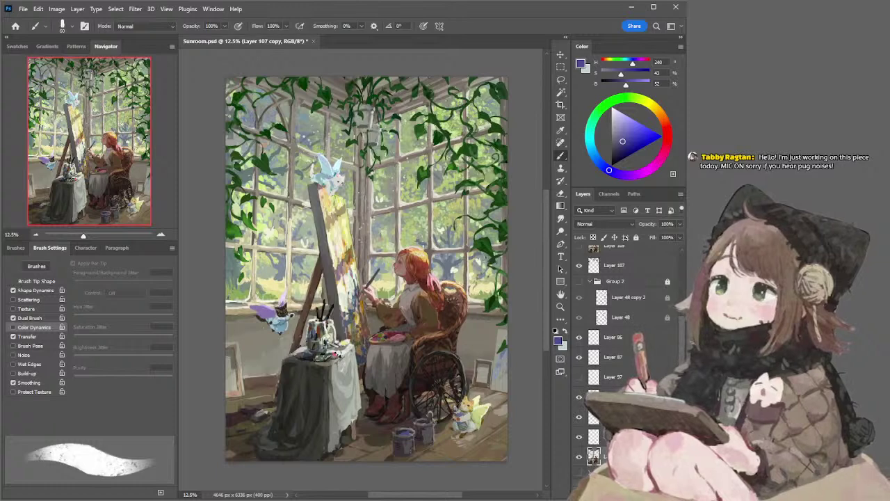
key(period)
alt+click(339, 350)
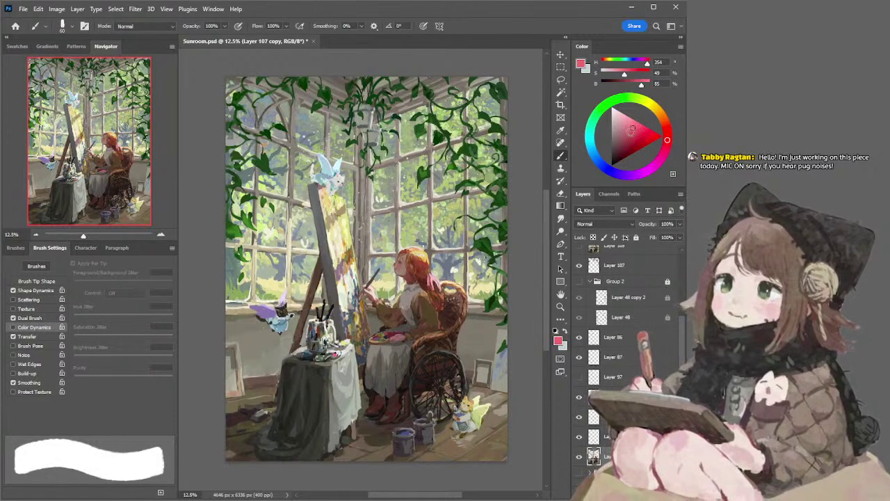
click(630, 134)
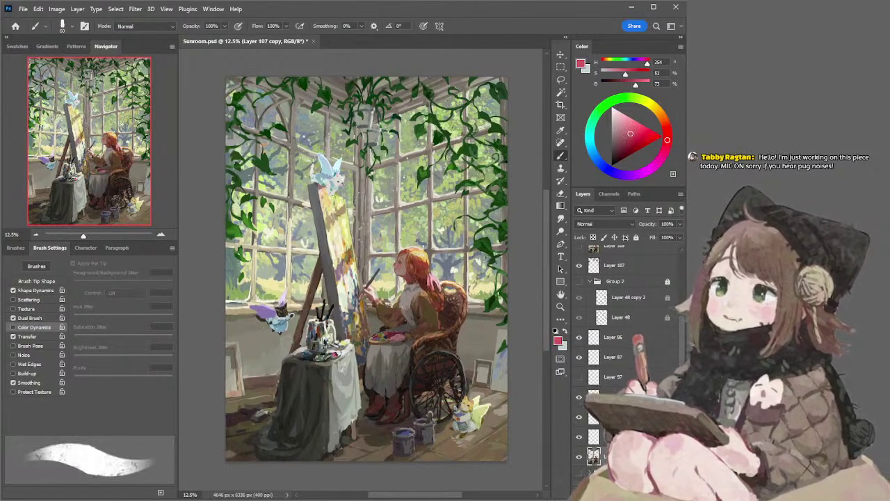
drag(623, 147, 626, 140)
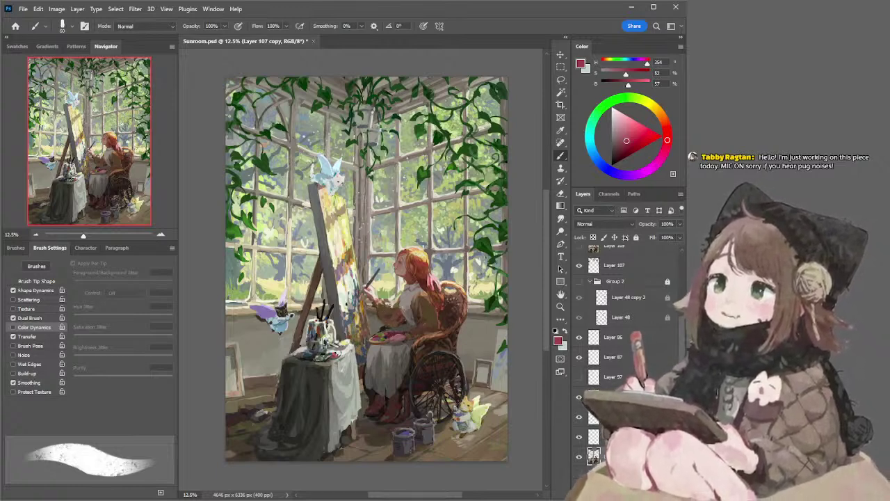
Create a new layer above Layer 110 and add sampled pale cream highlights around the brushes in the jar, trimming them with the Eraser
ctrl+click(290, 325)
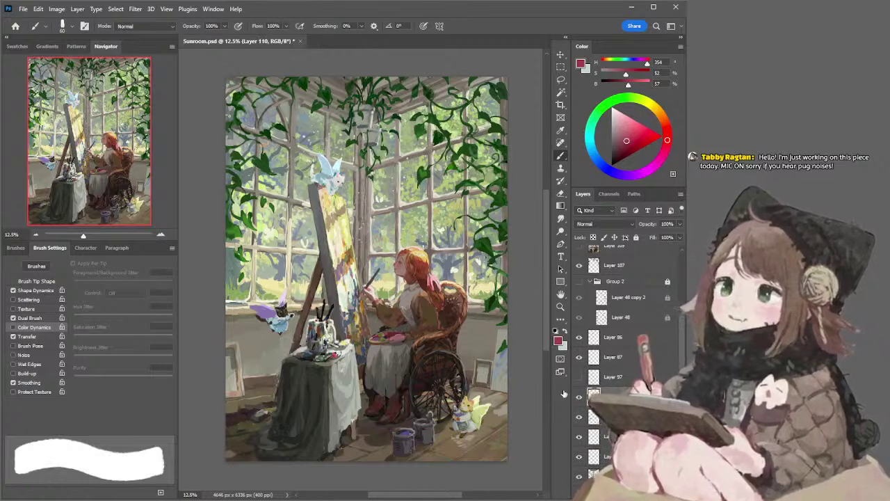
key(ctrl+alt+shift+n)
alt+click(456, 267)
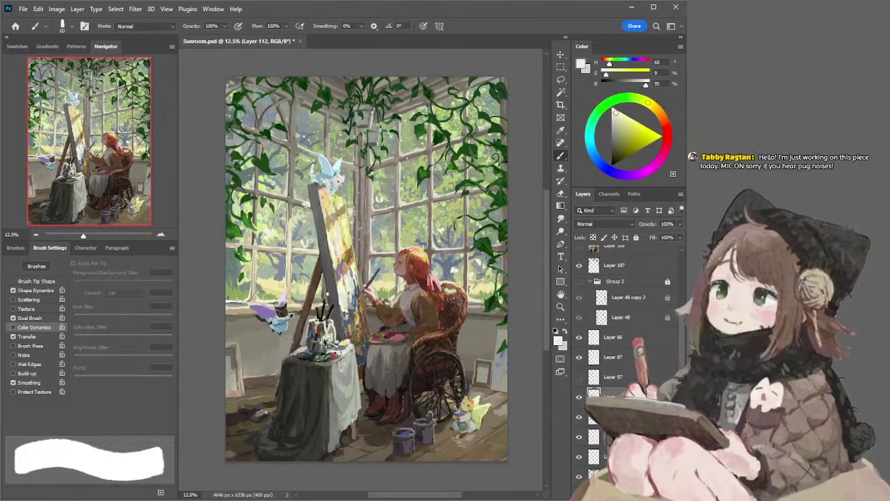
mouse_move(327, 293)
mouse_down()
mouse_move(332, 304)
mouse_move(336, 296)
mouse_up()
key(ctrl+z)
key(ctrl+z)
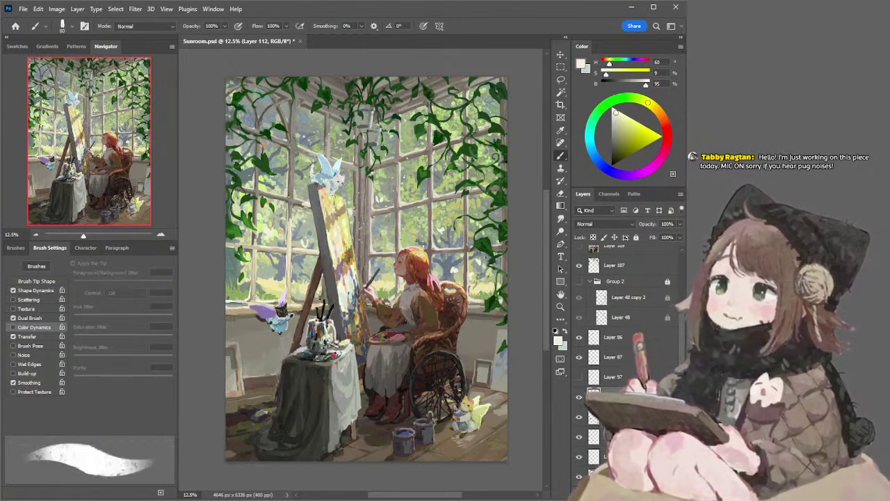
key(e)
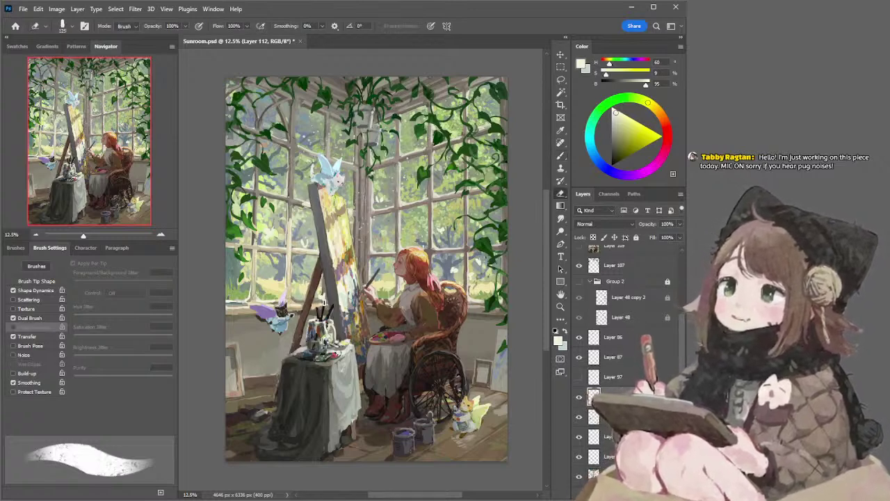
key(b)
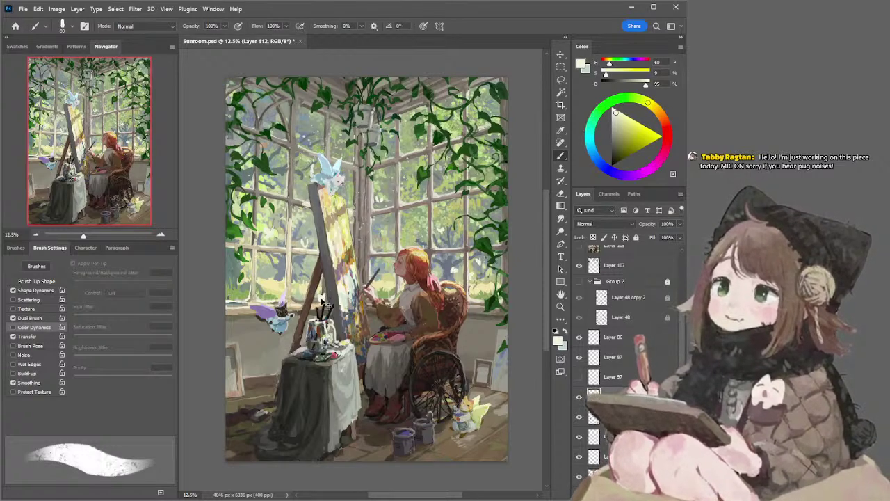
key(e)
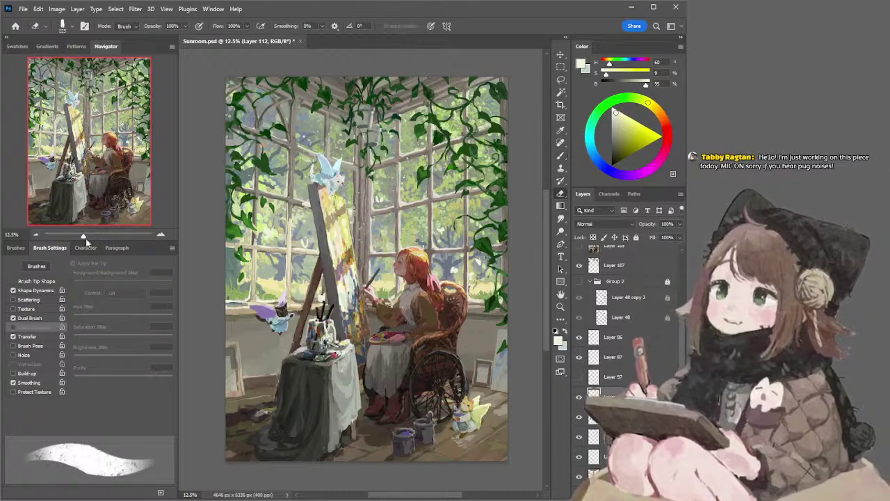
Touch up the light on the window behind the woman with the pale cream and soften it with a 400 px Eraser
click(36, 234)
click(36, 235)
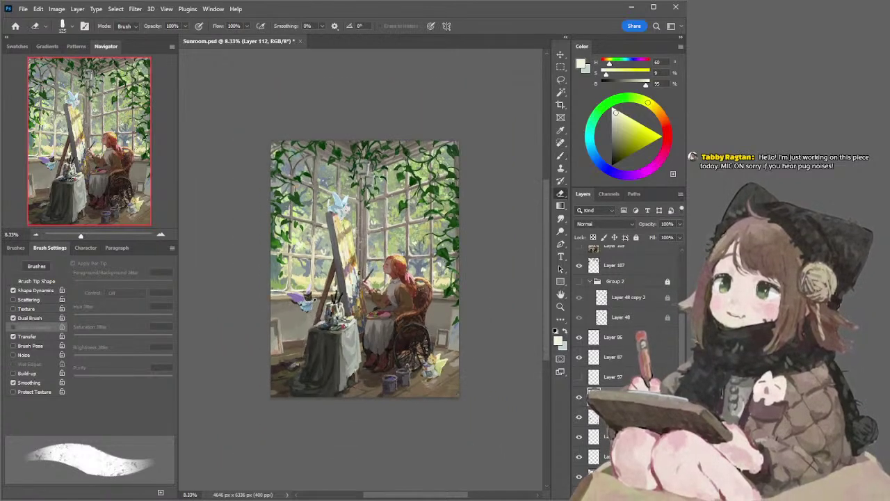
key(b)
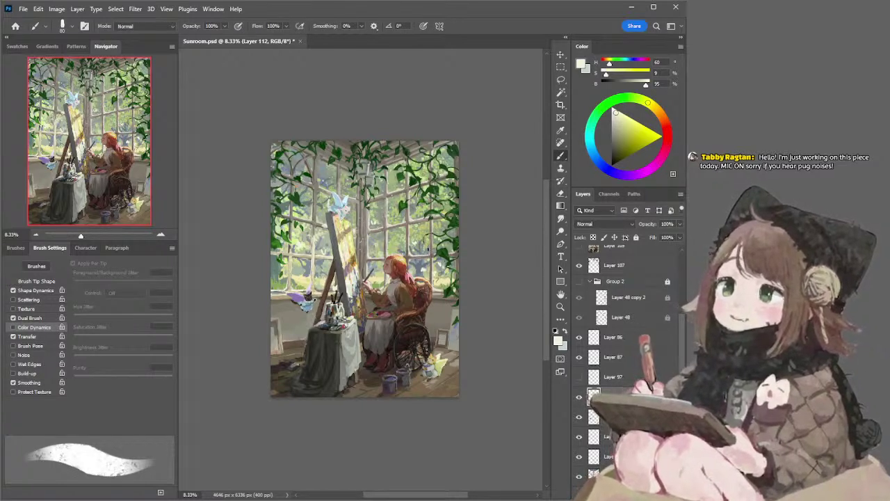
key(e)
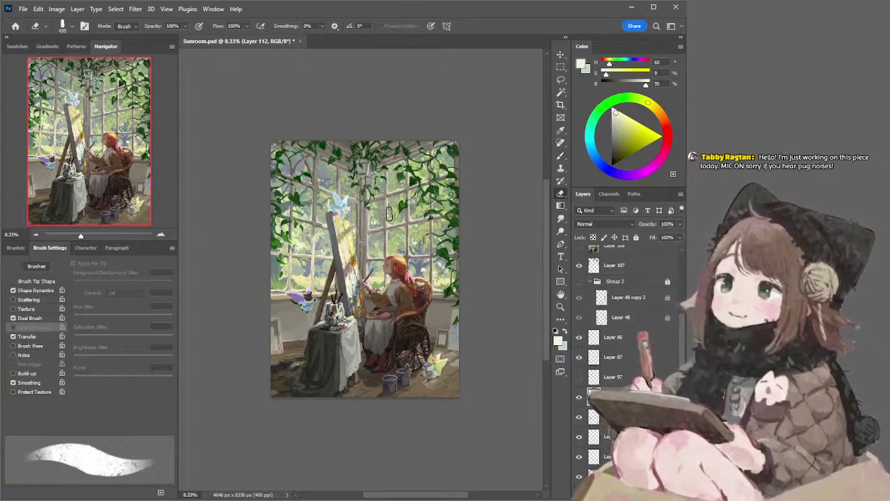
click(161, 235)
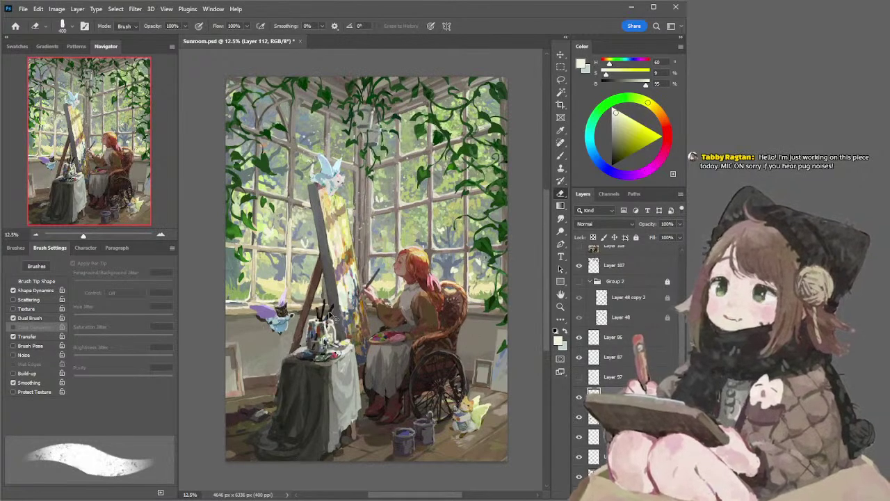
On Layer 107 copy, try adding a near-black brush handle above the jar with a sampled dark and undo the stroke
key(b)
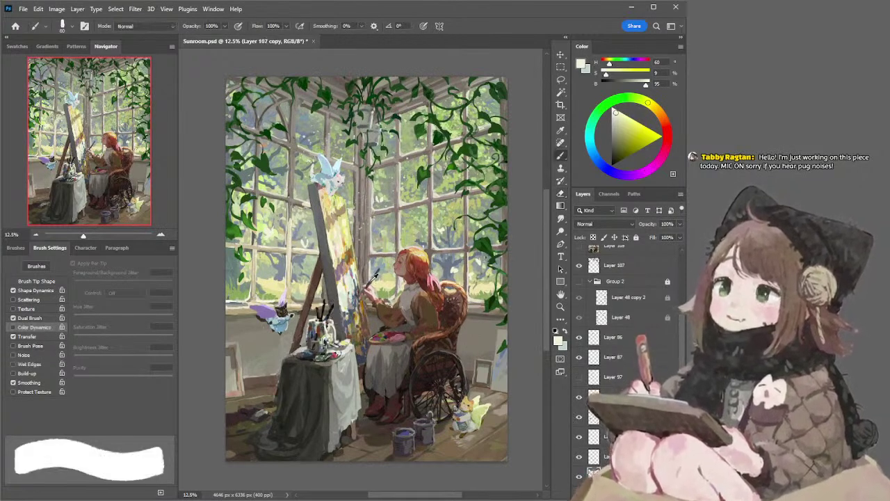
alt+click(331, 306)
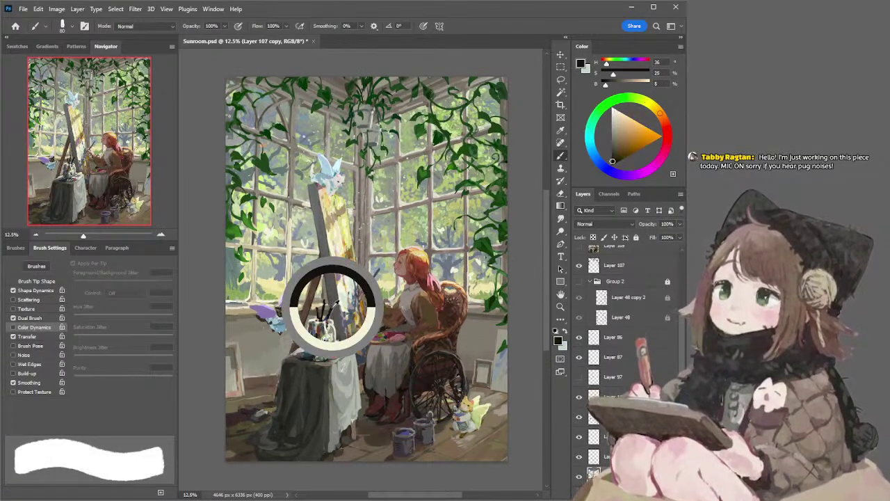
key(e)
key(b)
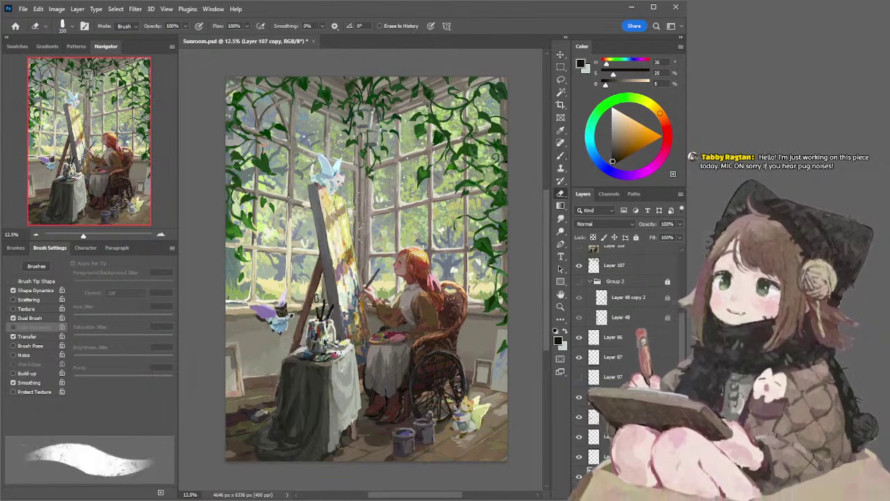
drag(318, 311, 314, 292)
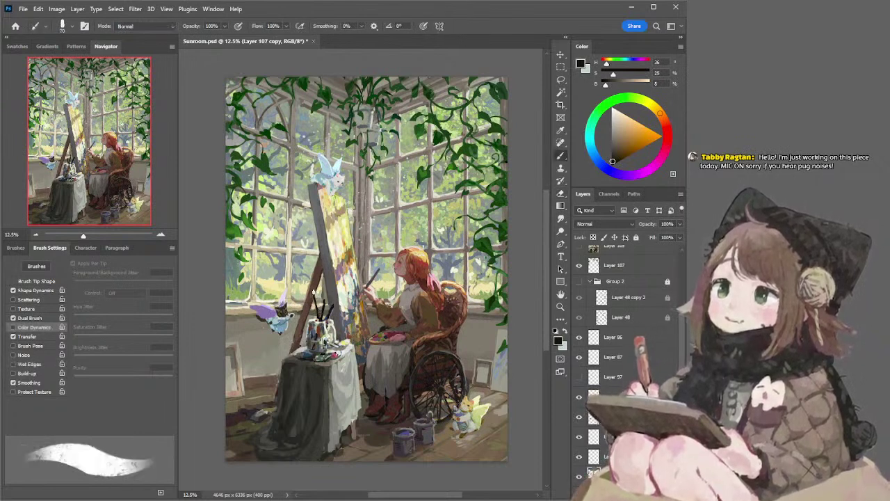
key(ctrl+z)
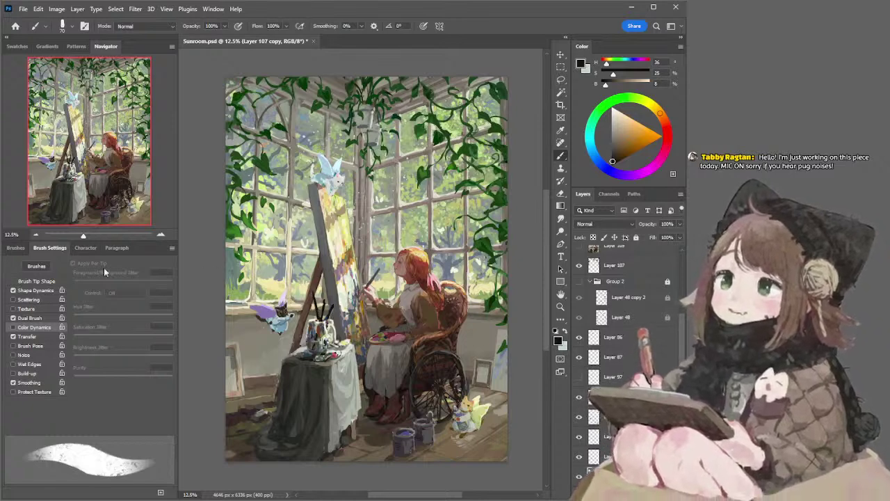
click(36, 235)
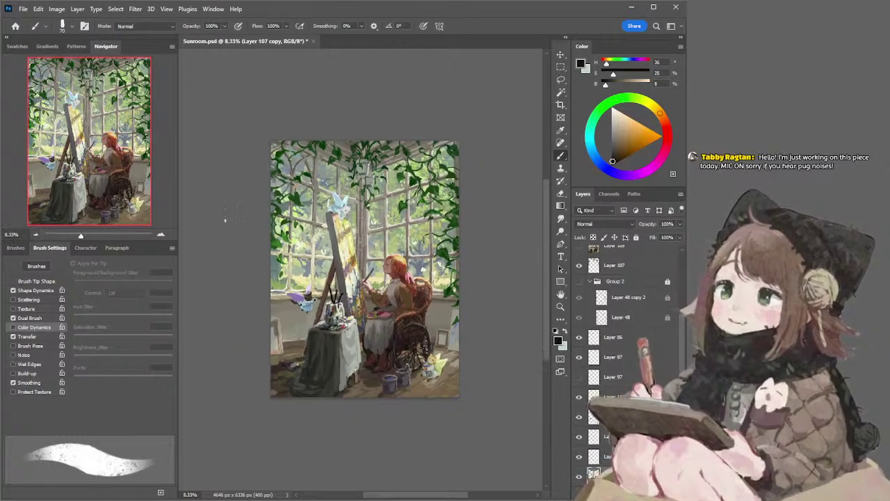
click(160, 236)
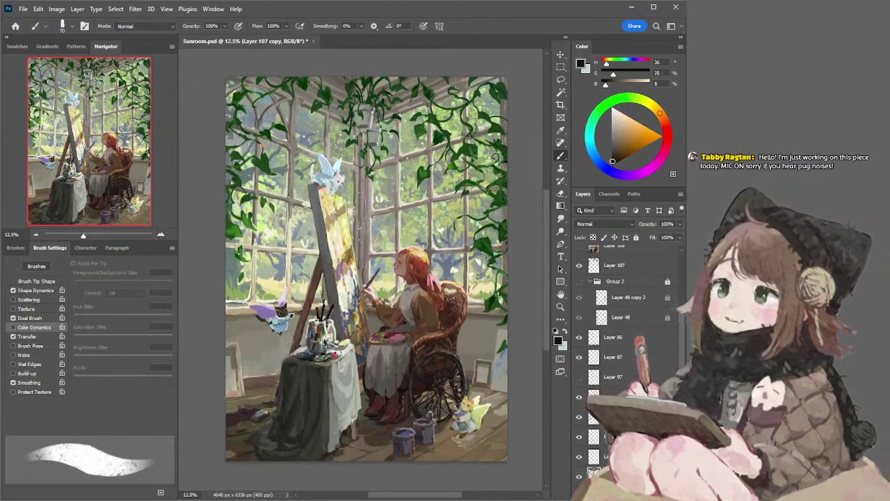
Refine the brushes in the jar with olive grey, peach and near-black tones sampled around them
key(e)
key(b)
alt+click(325, 306)
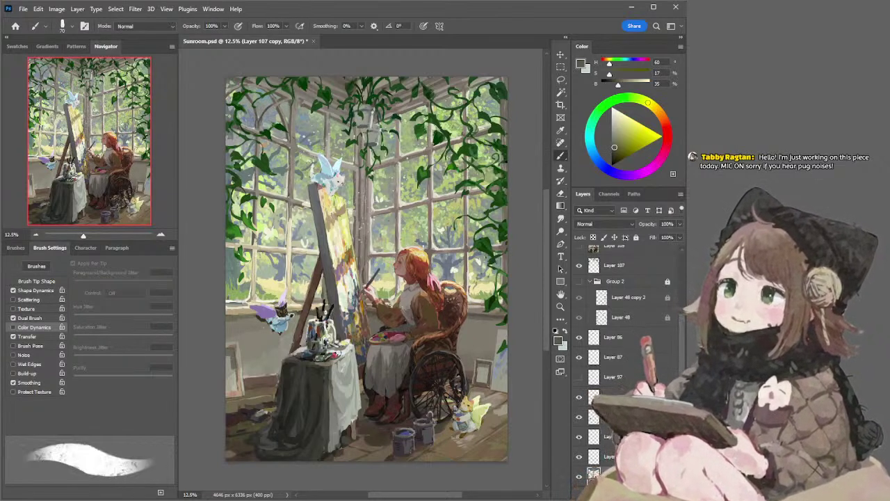
alt+click(326, 309)
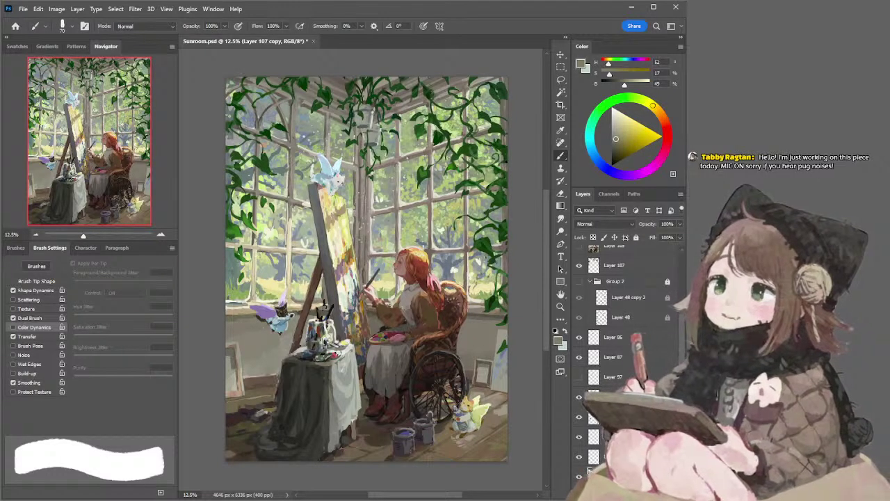
alt+click(316, 305)
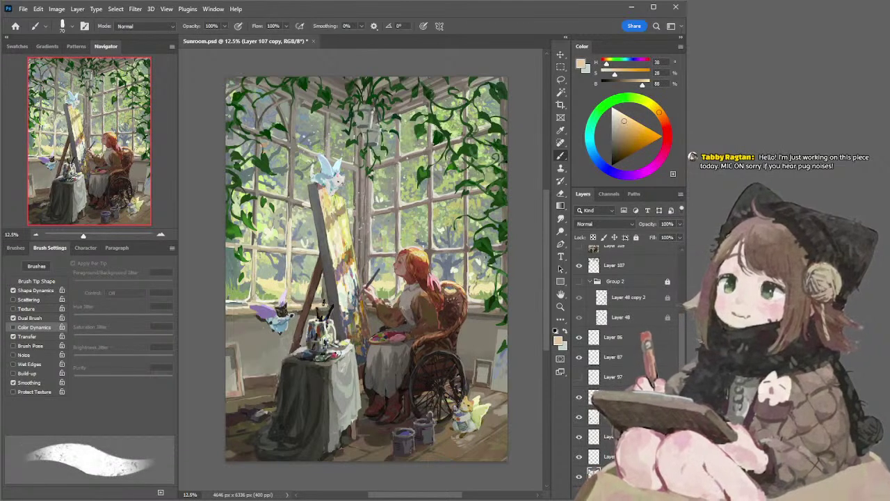
alt+click(324, 299)
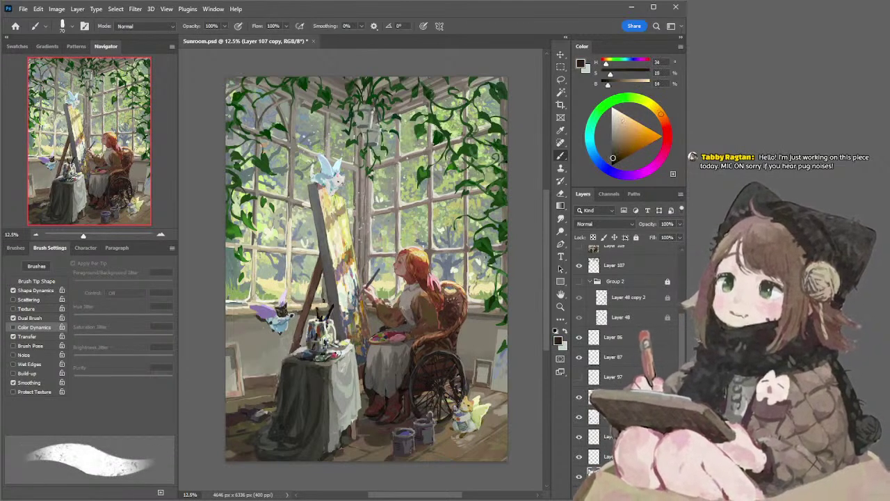
alt+click(321, 301)
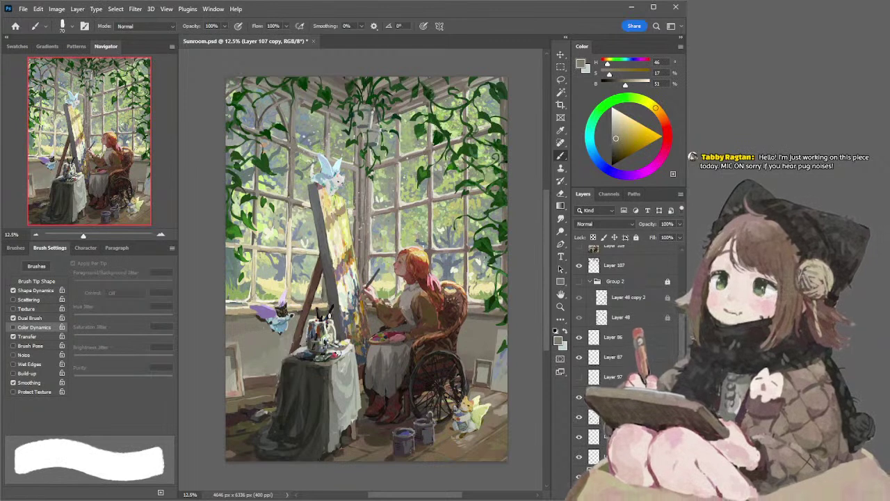
alt+click(321, 302)
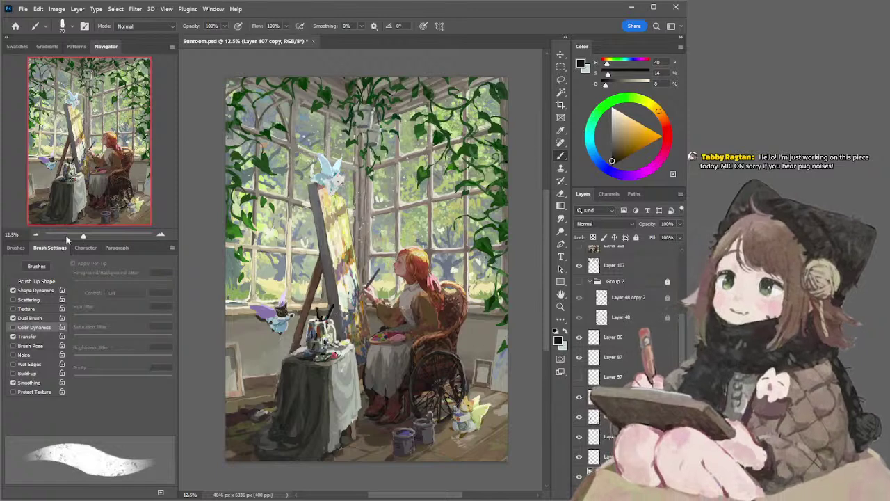
Try a short near-black stroke above the jar's brushes and undo it
click(35, 234)
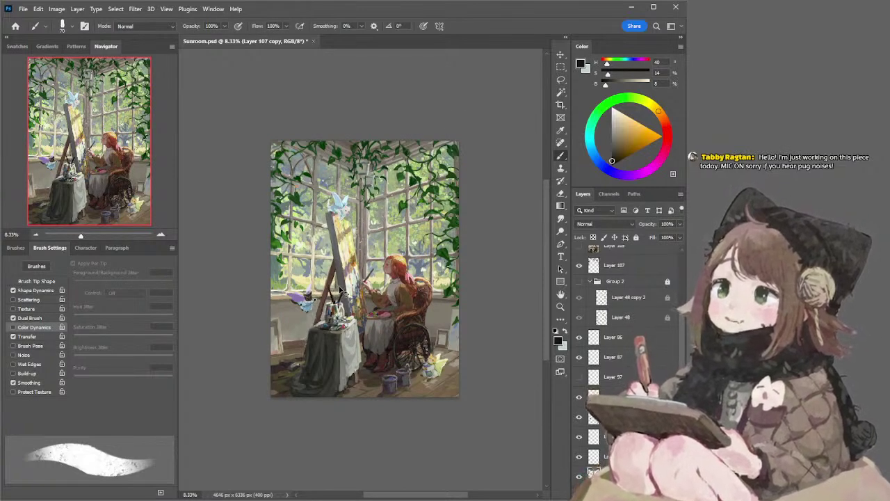
key(ctrl+z)
mouse_move(331, 288)
mouse_down()
mouse_move(329, 301)
mouse_move(328, 292)
mouse_up()
key(ctrl+z)
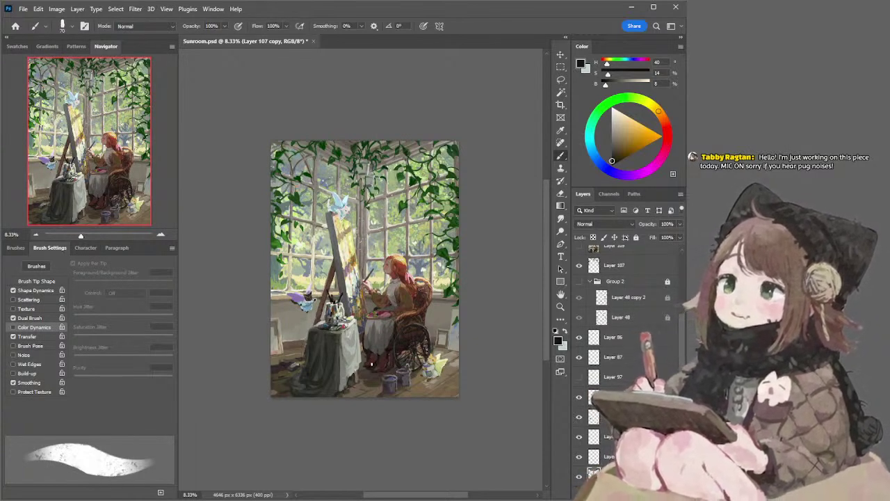
Retouch the lower folds of the draped cloth with dark and mid greys sampled from around them
key(])
alt+click(340, 387)
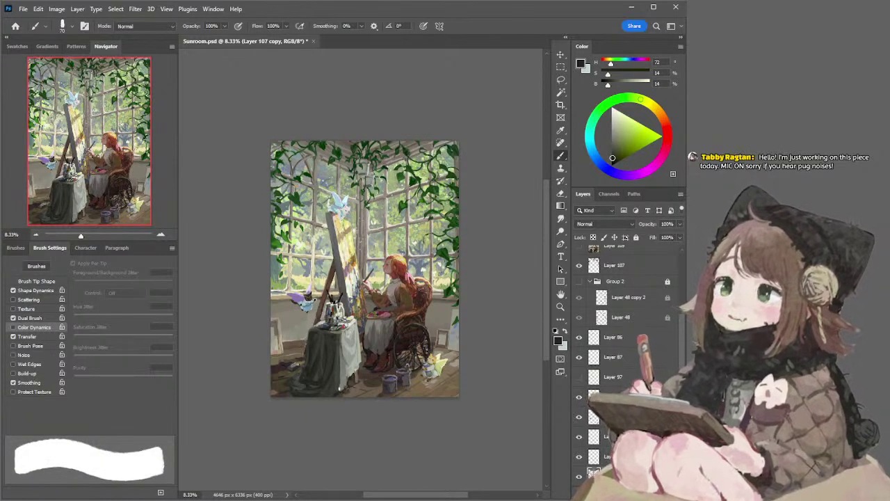
alt+click(347, 381)
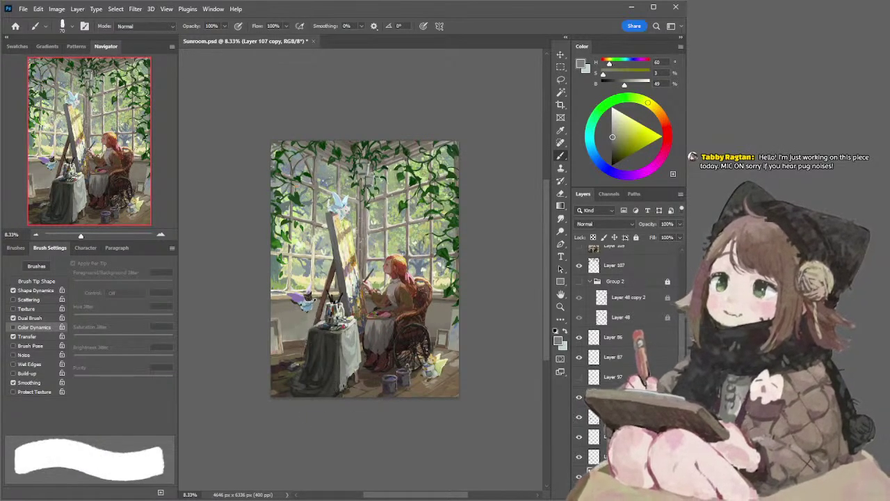
alt+click(348, 382)
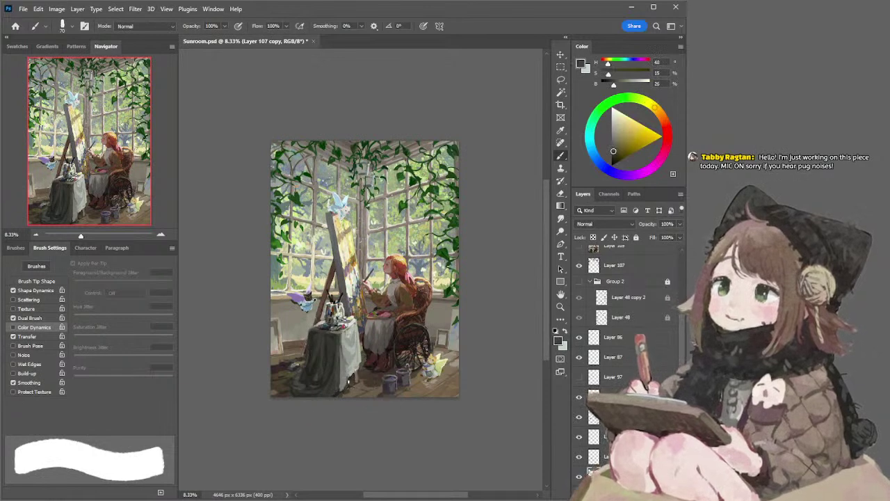
alt+click(346, 387)
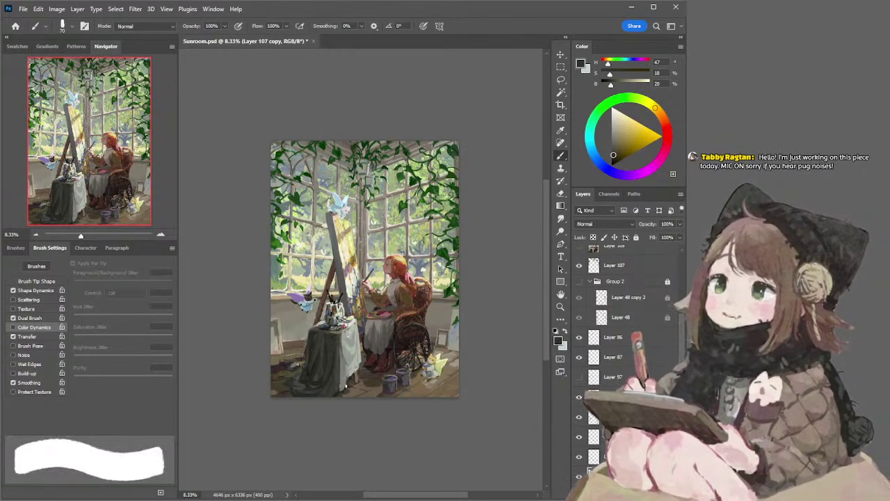
Touch up the light side of the draped cloth with sampled pale greys, enlarging the brush to 175 px
alt+click(352, 368)
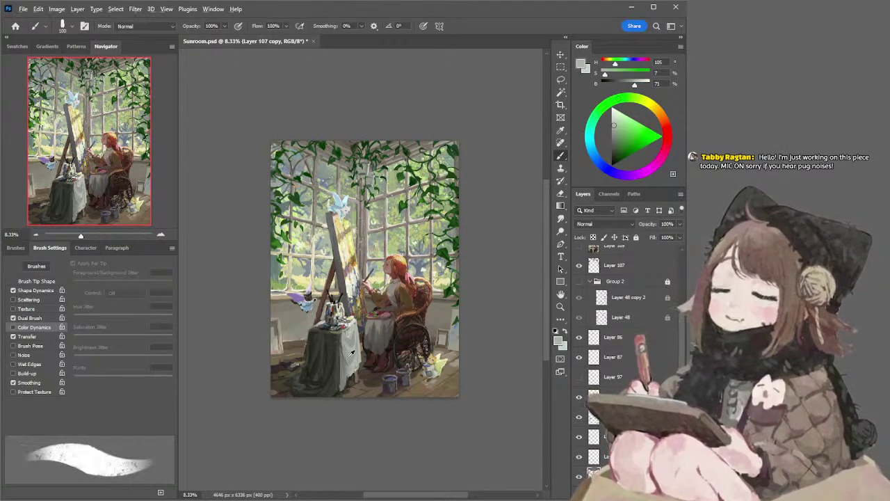
alt+click(348, 355)
key(bracketright)
key(bracketright)
key(bracketright)
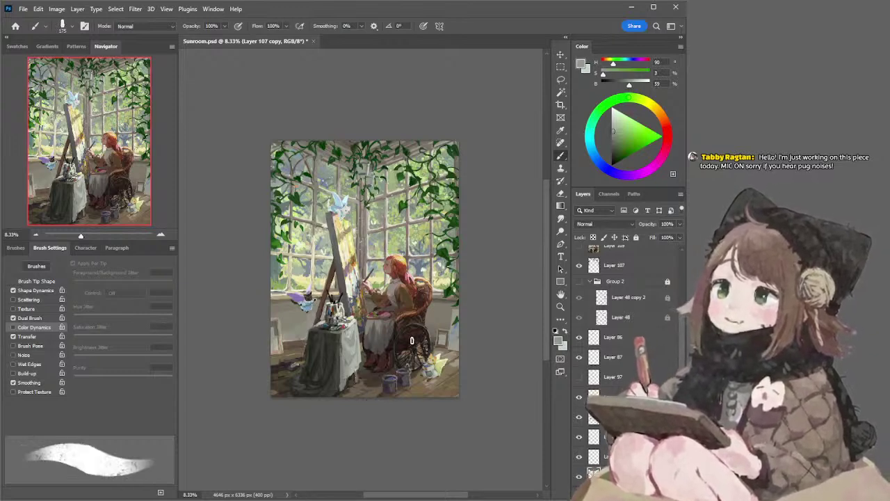
Try a sampled mid grey on the cloth's lower fold with a 200 px brush and undo the strokes
alt+click(344, 373)
key(bracketright)
key(bracketright)
key(bracketright)
key(bracketright)
key(bracketright)
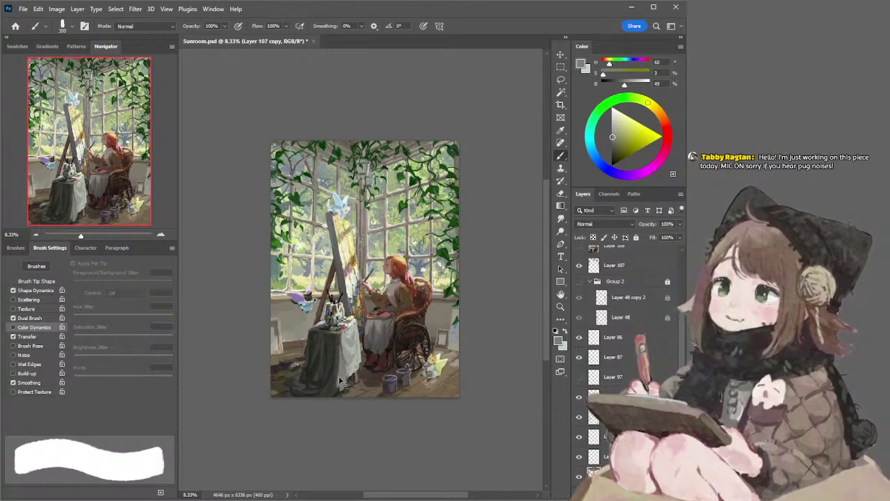
key(bracketleft)
key(bracketleft)
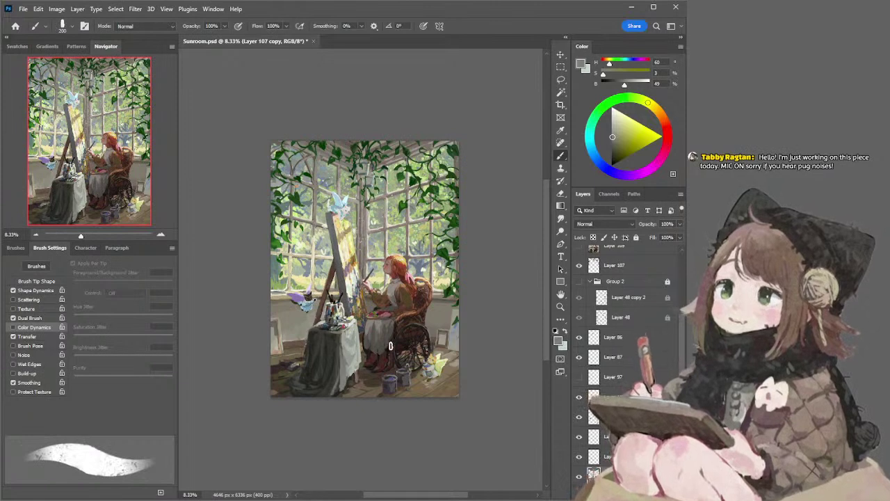
key(ctrl+z)
drag(338, 378, 333, 389)
key(ctrl+z)
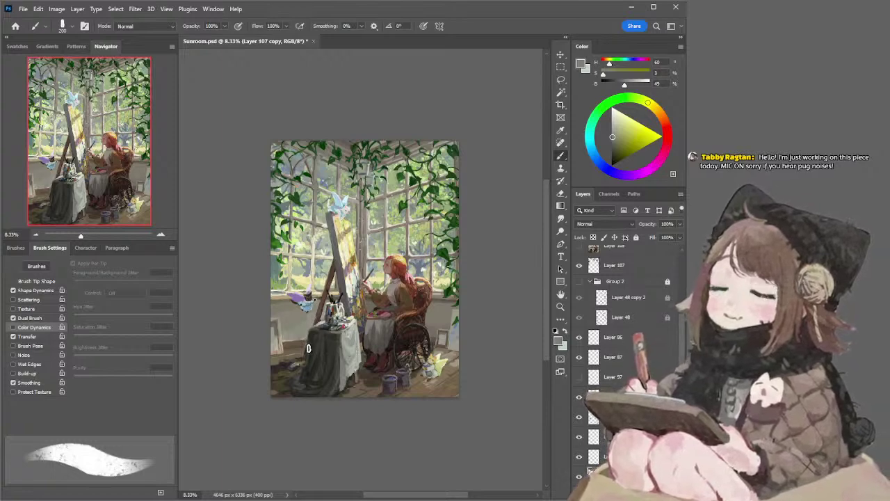
Shift a sampled grey to dark slate blue at hue 213°, 19% saturation and 34% brightness for shading the draped cloth with a 150 px brush
alt+click(322, 173)
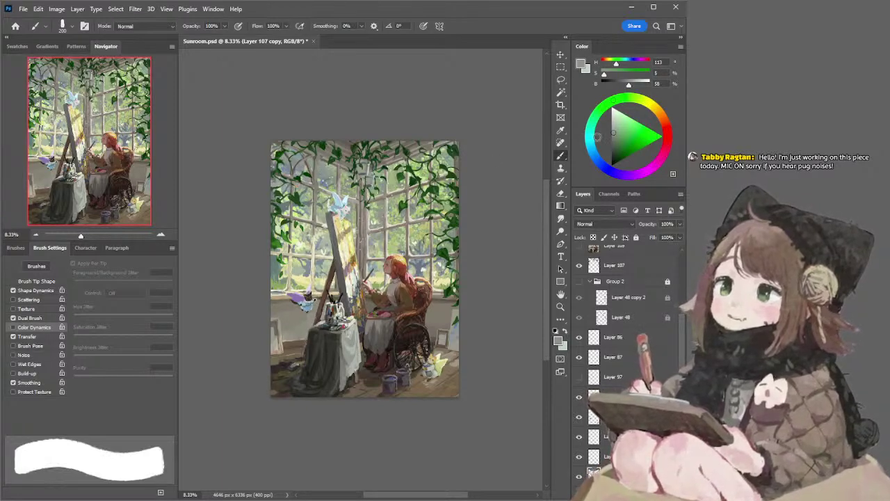
click(595, 158)
click(614, 134)
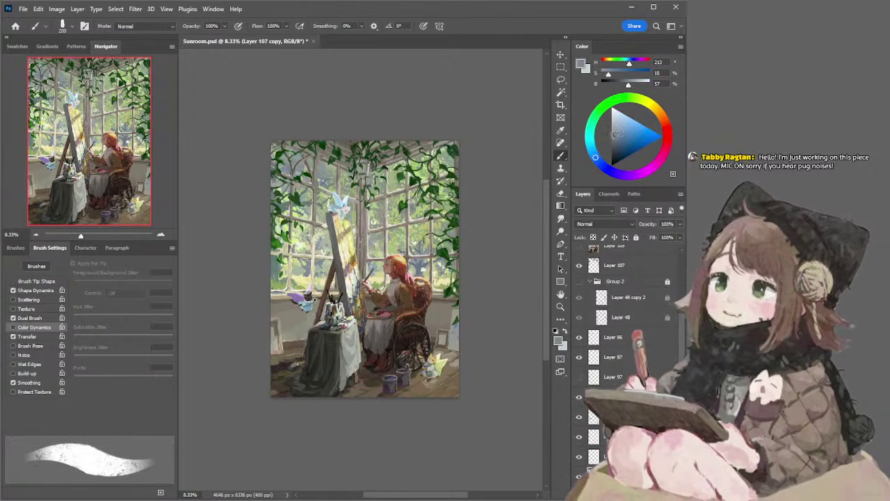
key(bracketleft)
key(bracketleft)
key(bracketleft)
key(bracketleft)
key(bracketleft)
drag(309, 343, 303, 372)
key(ctrl+z)
click(614, 147)
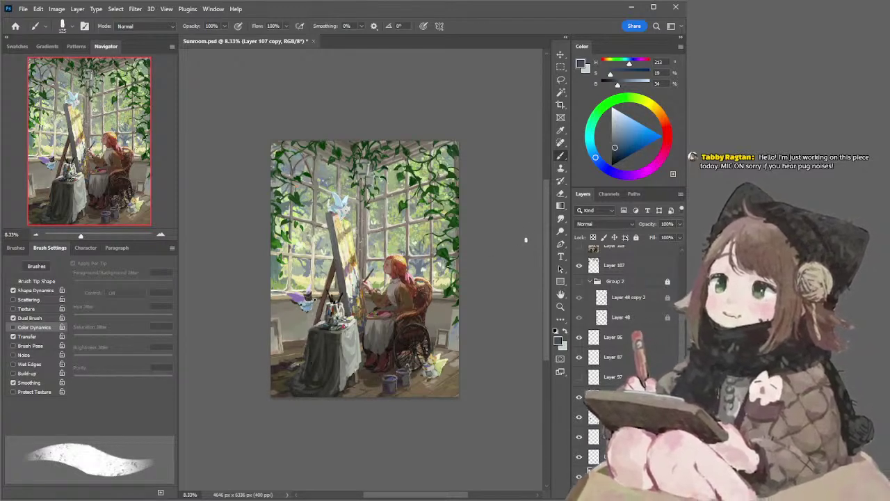
key(])
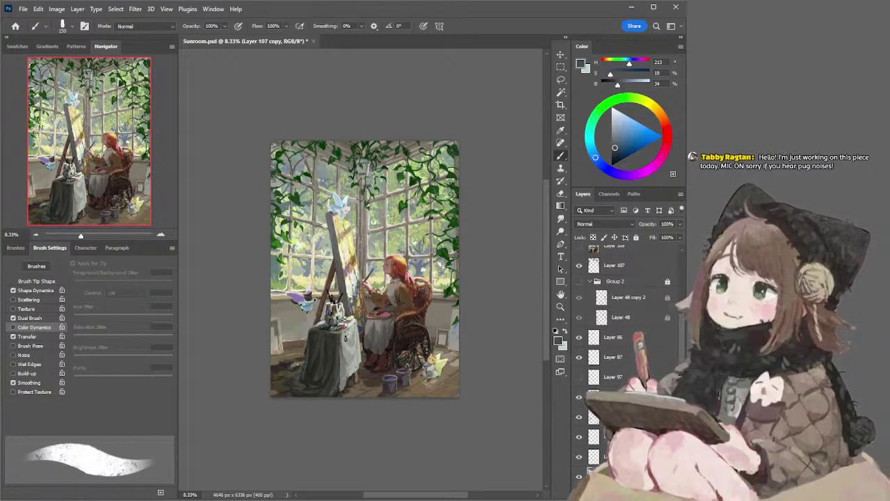
Brighten the cloth's upper edge along the tabletop with greys sampled from it, finishing in near-white with a 90 px brush
alt+click(348, 331)
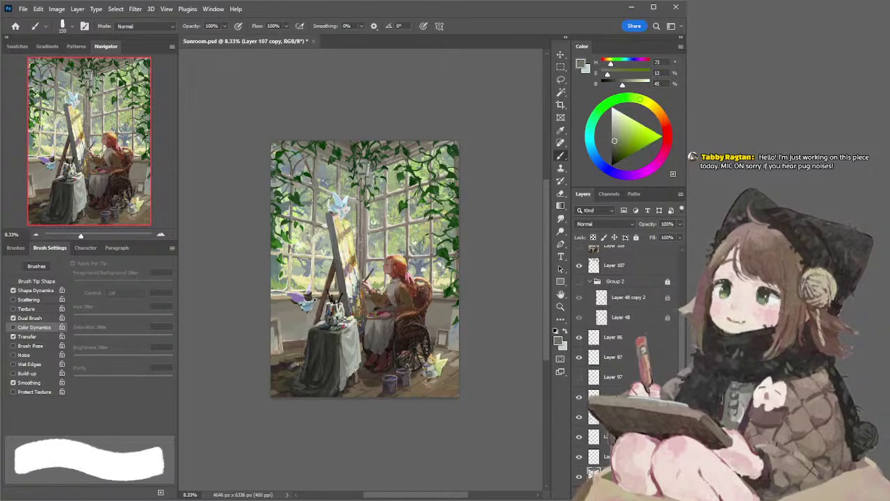
alt+click(353, 331)
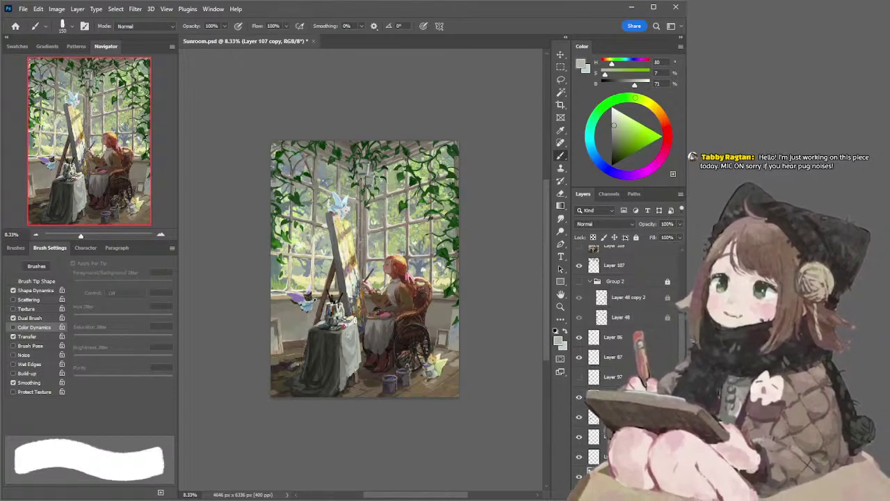
alt+click(353, 322)
key(bracketleft)
key(bracketleft)
key(bracketleft)
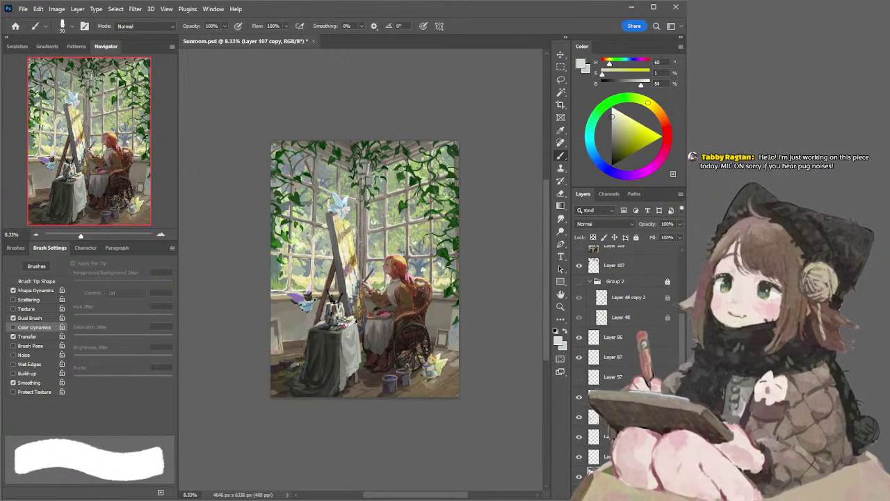
drag(348, 328, 356, 321)
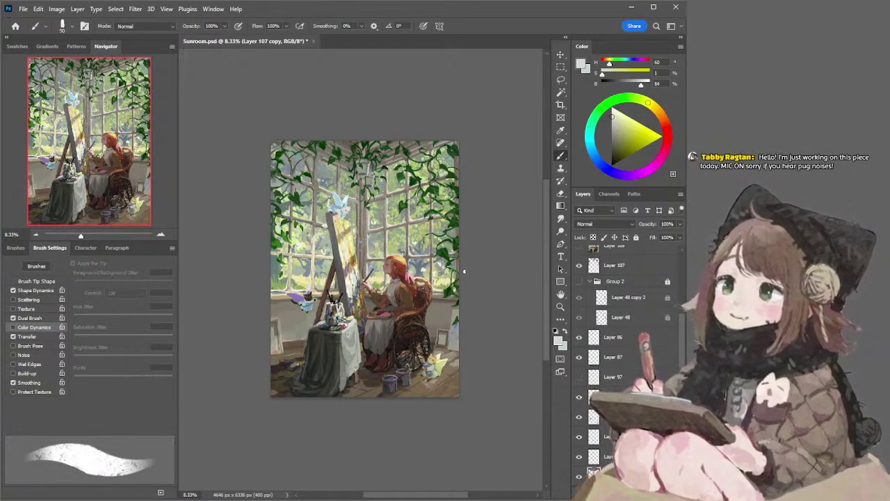
Touch up the floor along the draped cloth's lower right hem with a sampled muted brown, reducing the brush to 80 px
alt+click(356, 377)
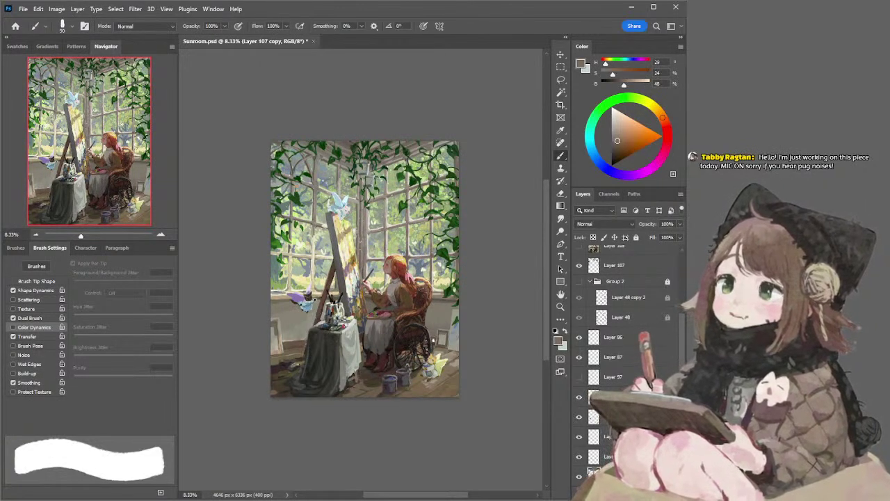
drag(352, 379, 358, 372)
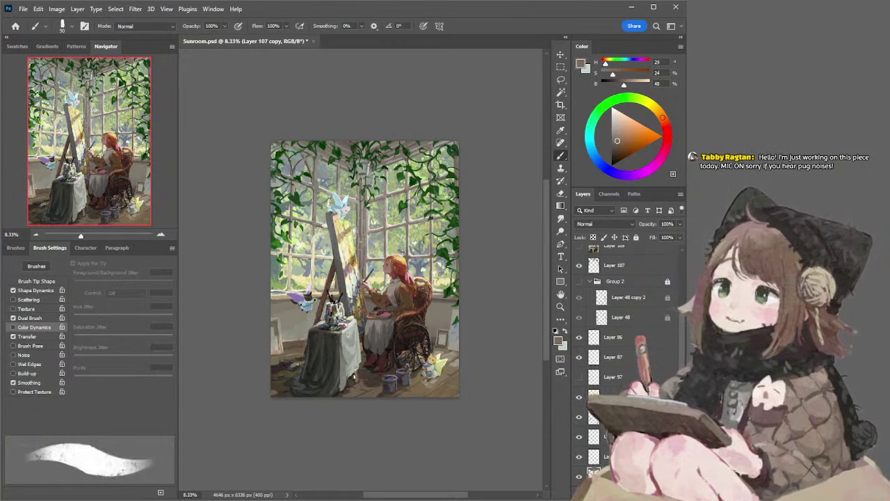
key(bracketleft)
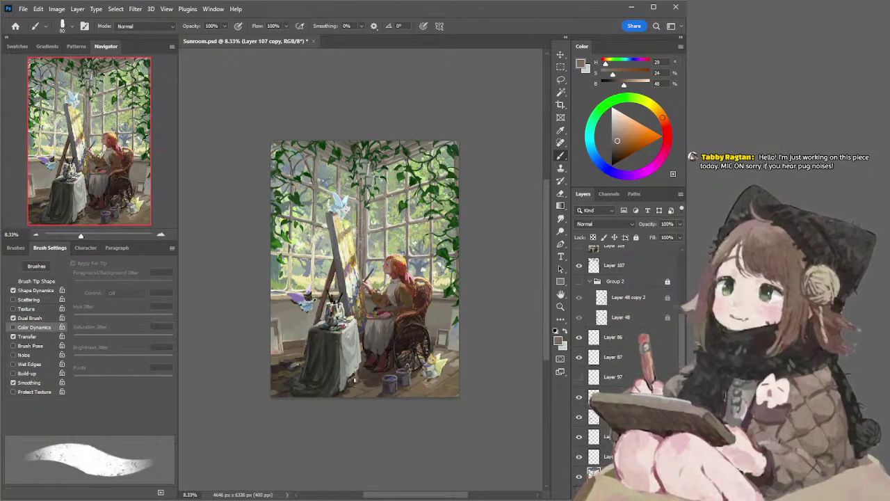
drag(347, 385, 357, 382)
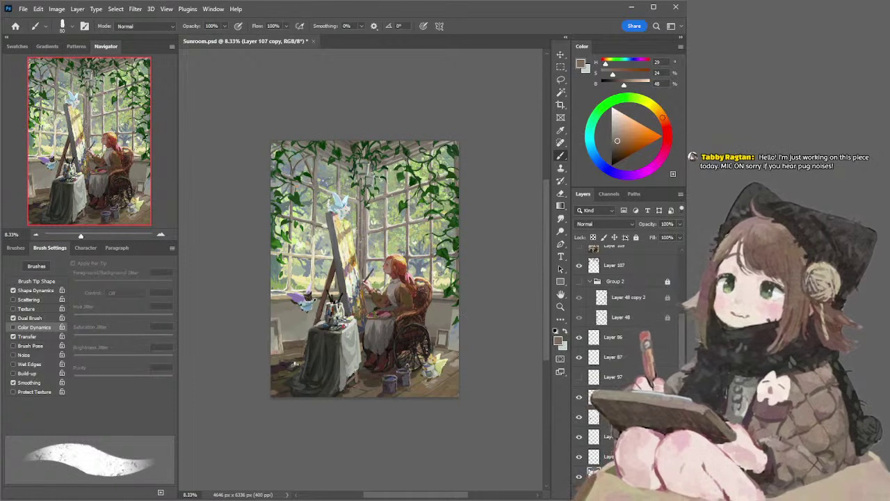
Try a grey sampled from the cloth near its lower left hem and undo the stroke
alt+click(283, 361)
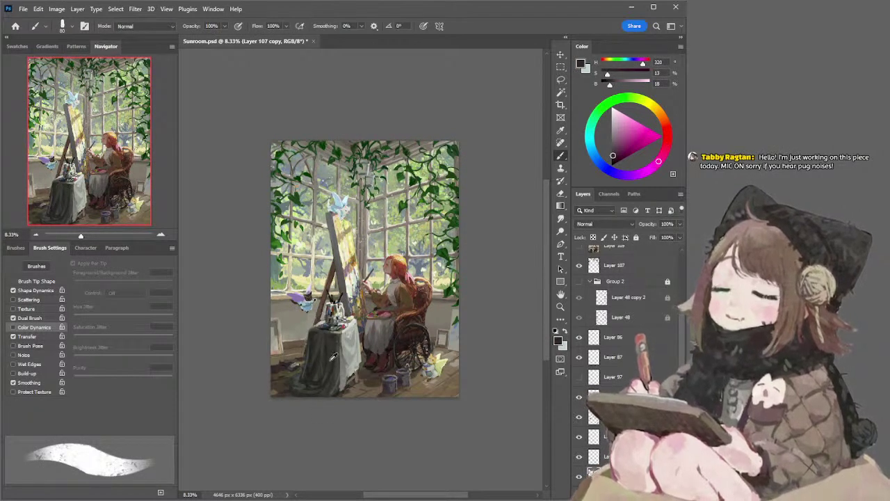
alt+click(279, 388)
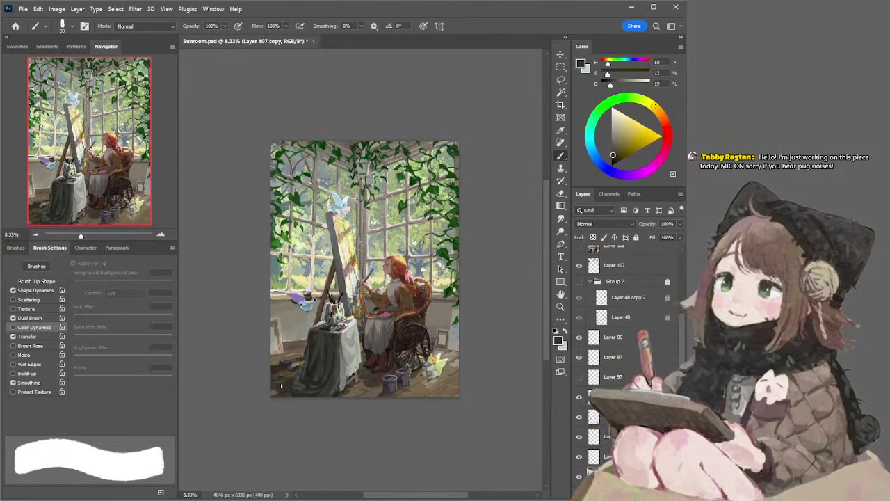
alt+click(347, 362)
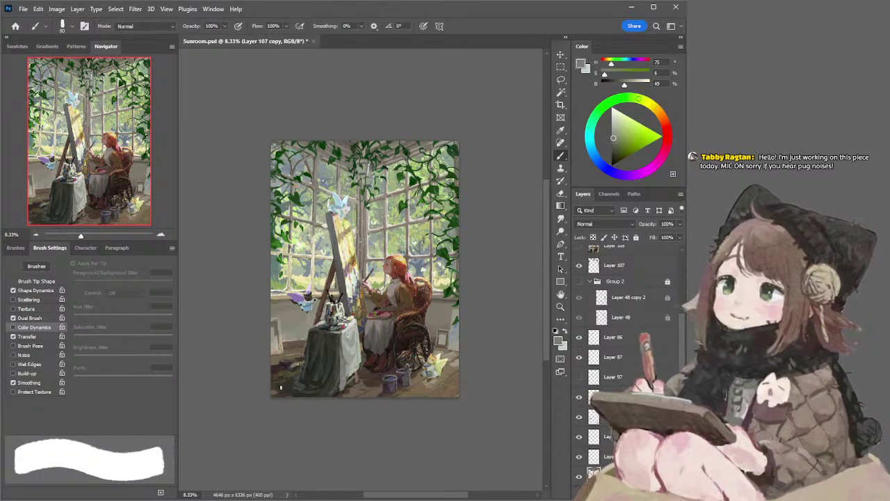
mouse_move(292, 390)
mouse_down()
mouse_move(285, 387)
mouse_move(297, 390)
mouse_up()
key(ctrl+z)
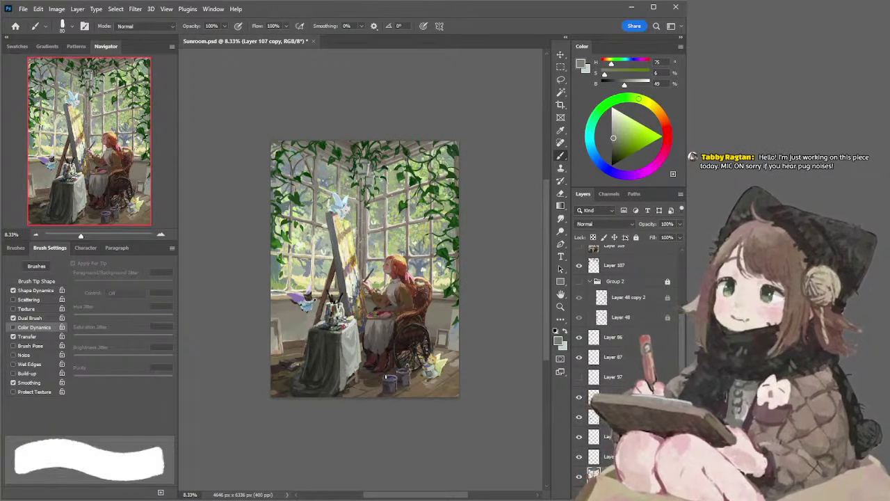
Try a lassoed copy of the front paint can on the floor left of the draped cloth and undo it
key(l)
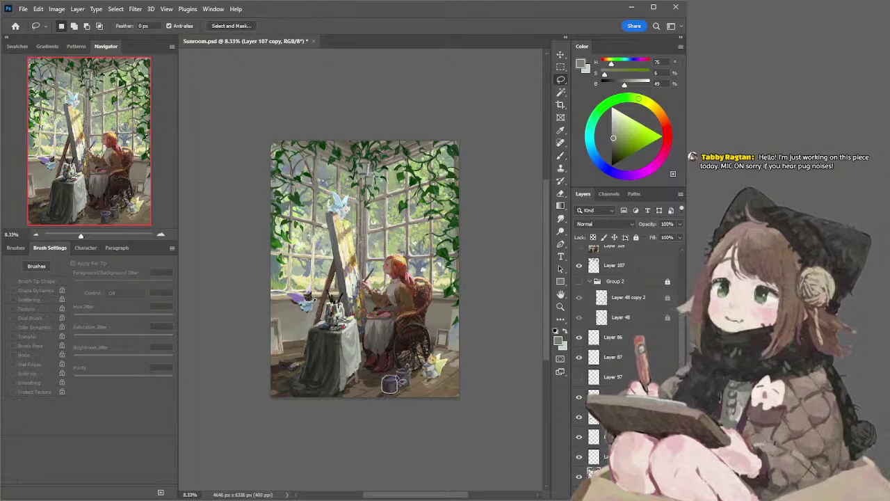
drag(292, 383, 293, 385)
key(ctrl+d)
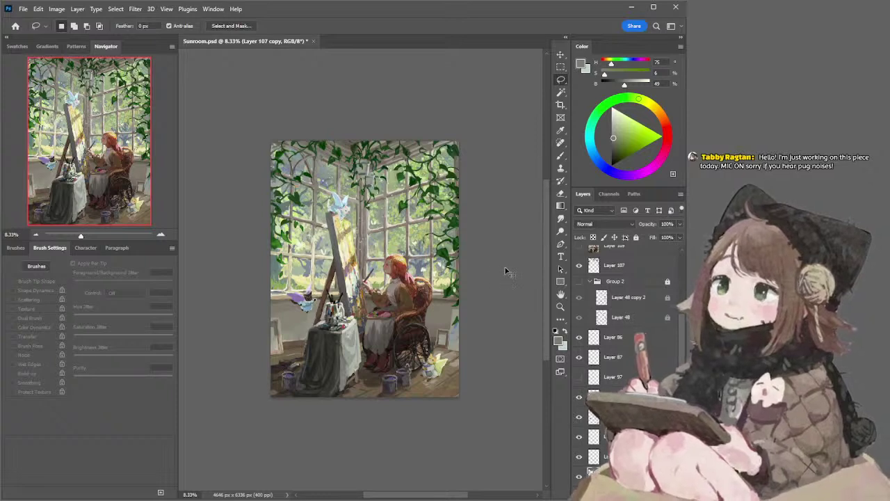
key(ctrl+shift+d)
key(ctrl+d)
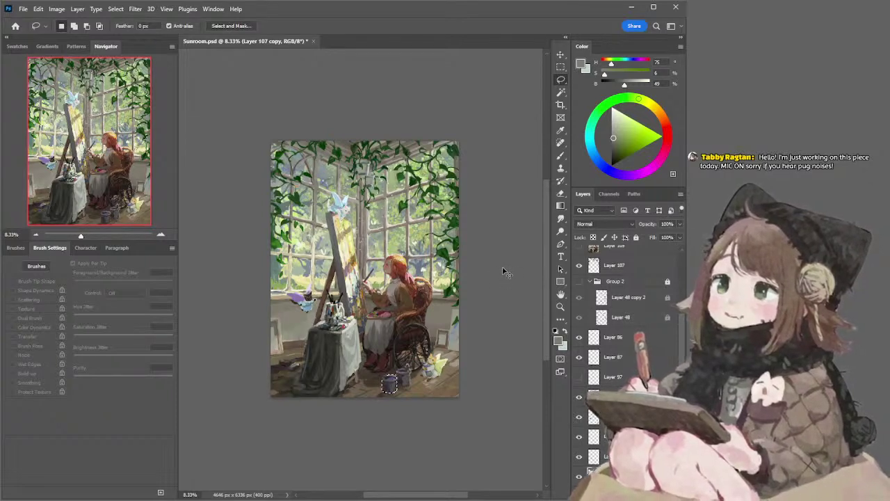
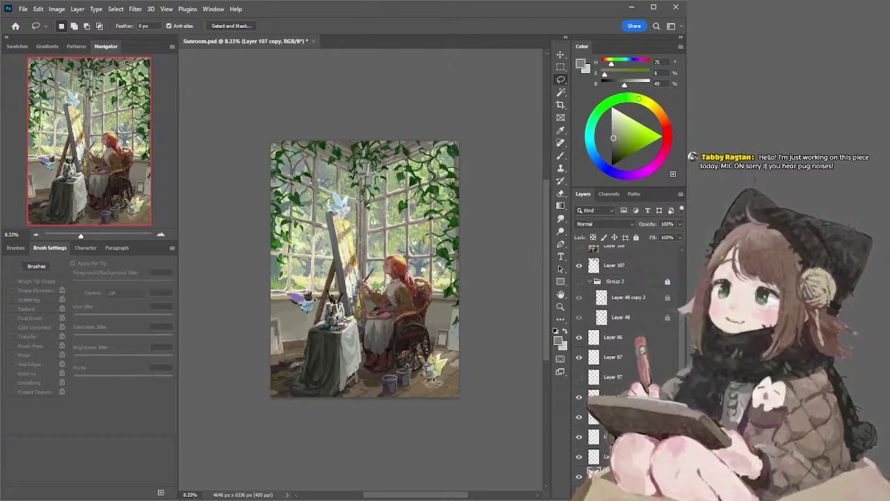
Add a Multiply layer at 48% opacity and shade the floor with a sampled brown using a 1000 px brush
key(b)
alt+click(447, 391)
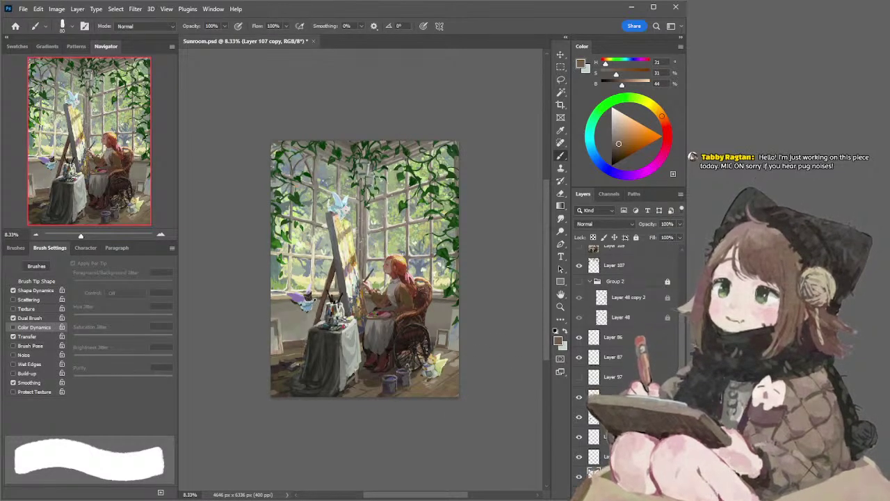
key(ctrl+alt+shift+n)
click(595, 223)
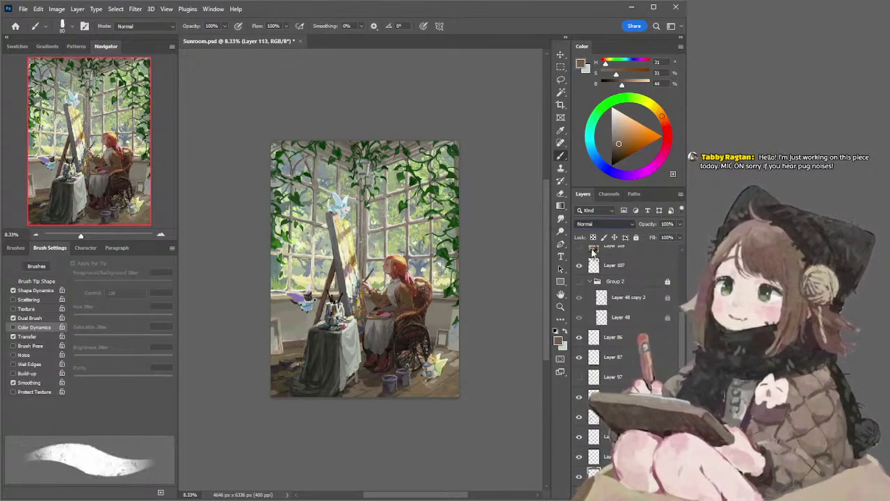
click(592, 268)
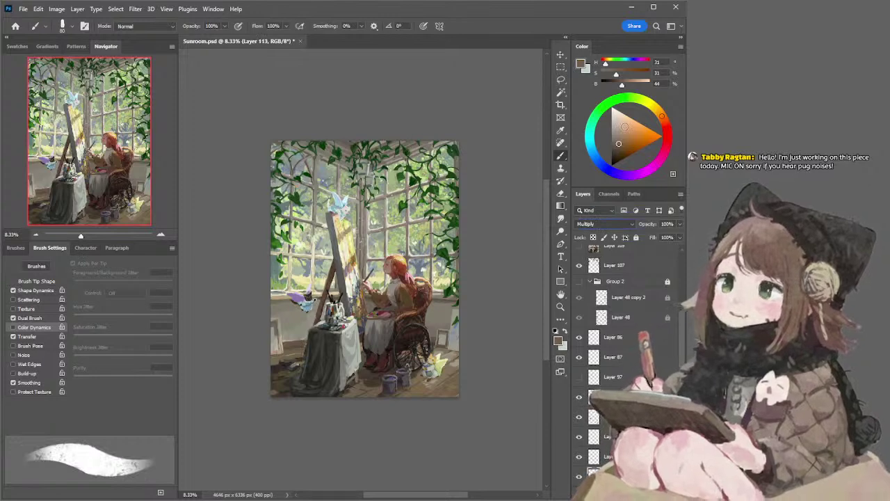
drag(680, 224, 657, 235)
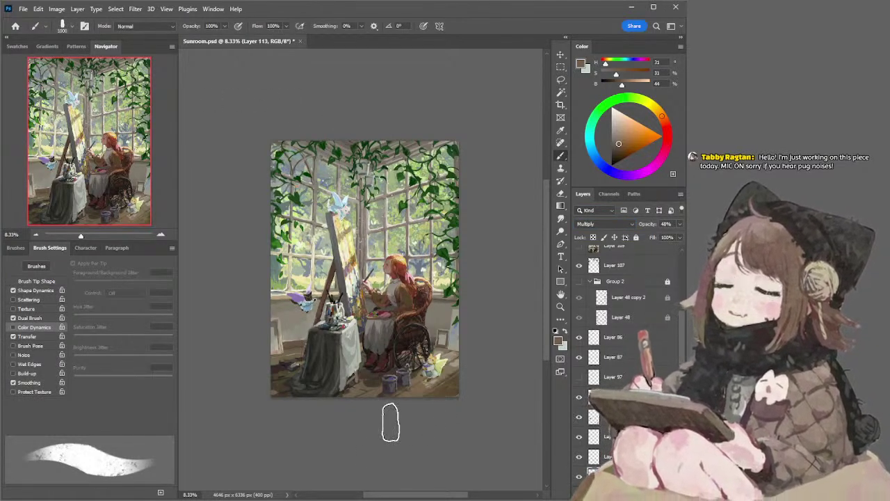
Soften the floor shading near the yellow creature with a soft 1200 px eraser and place the shading layer directly beneath Layer 107
key(e)
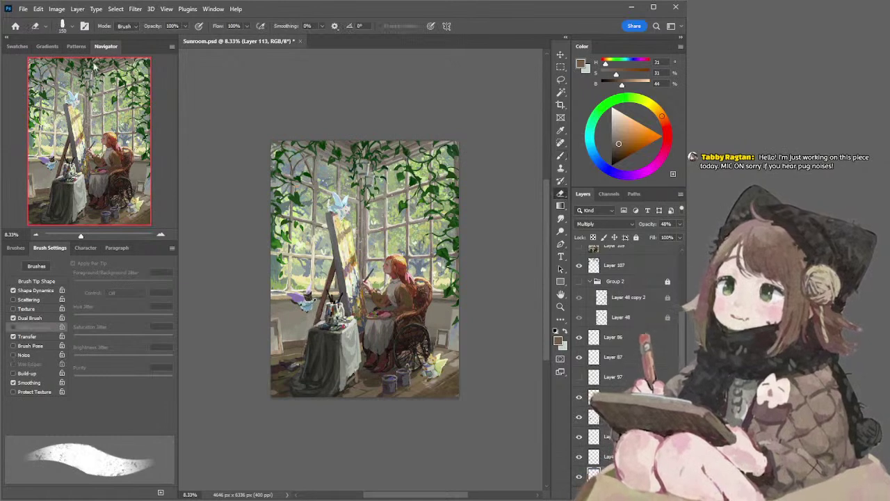
click(71, 28)
double_click(180, 207)
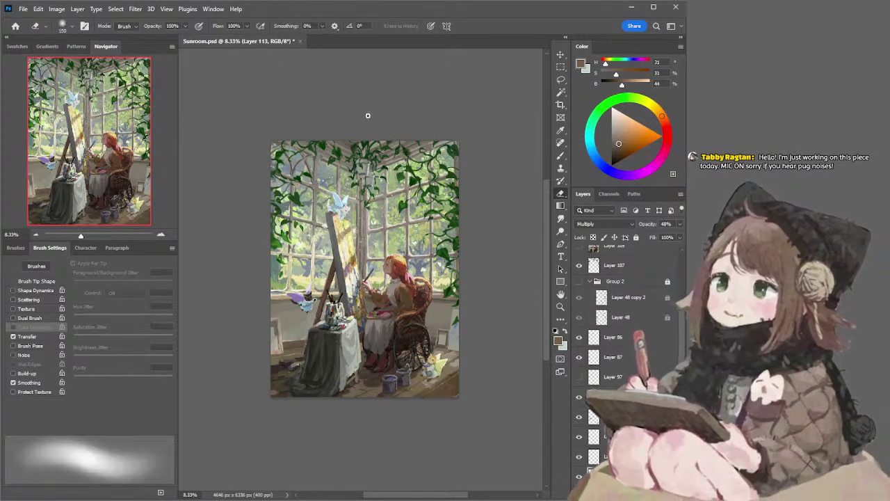
key(bracketright)
key(bracketright)
key(bracketright)
key(bracketright)
key(bracketright)
key(bracketright)
key(bracketright)
key(bracketright)
key(bracketright)
key(bracketright)
key(bracketright)
key(bracketright)
drag(440, 375, 447, 381)
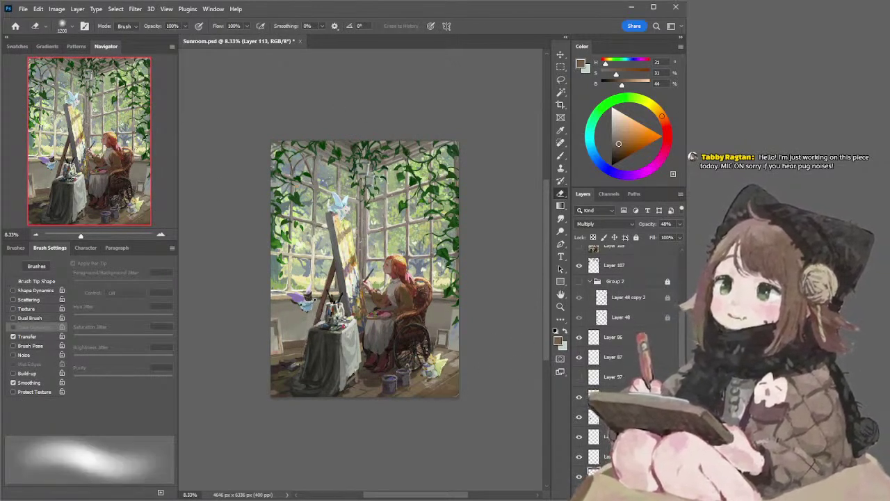
drag(616, 476, 612, 276)
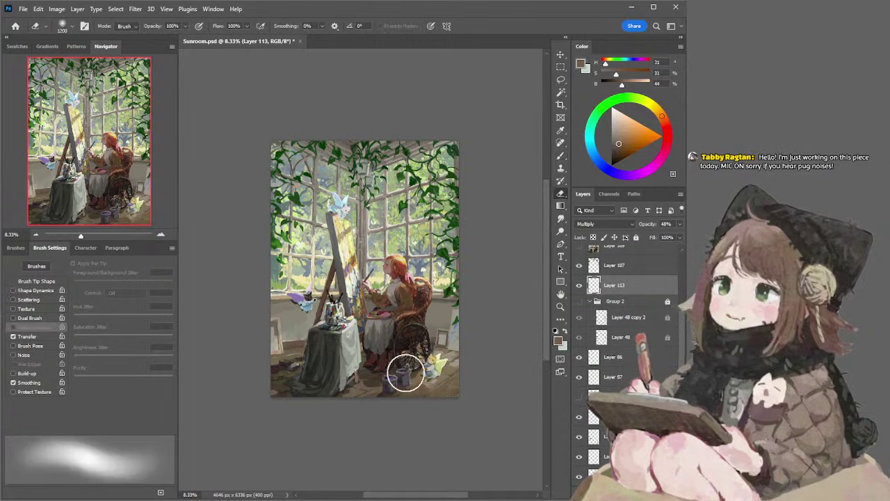
Adjust the brown shading along the floor's front edge with brush and soft eraser, reducing the brush to 500 px
key(b)
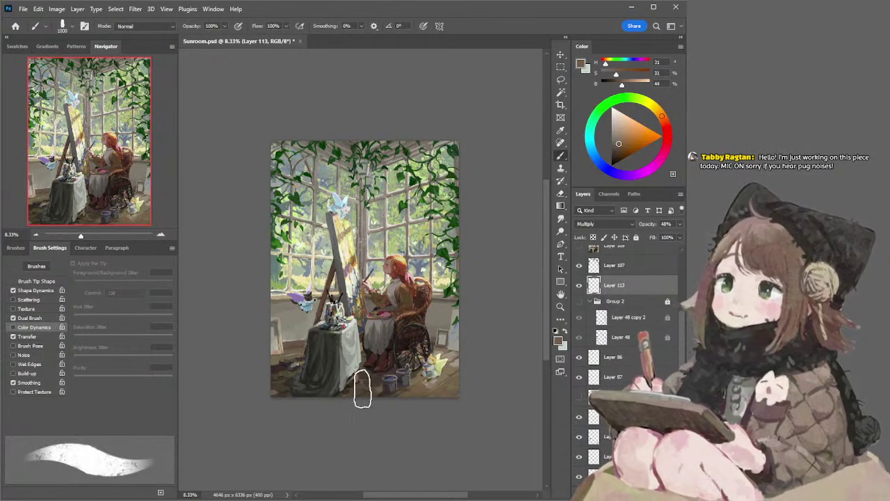
key(e)
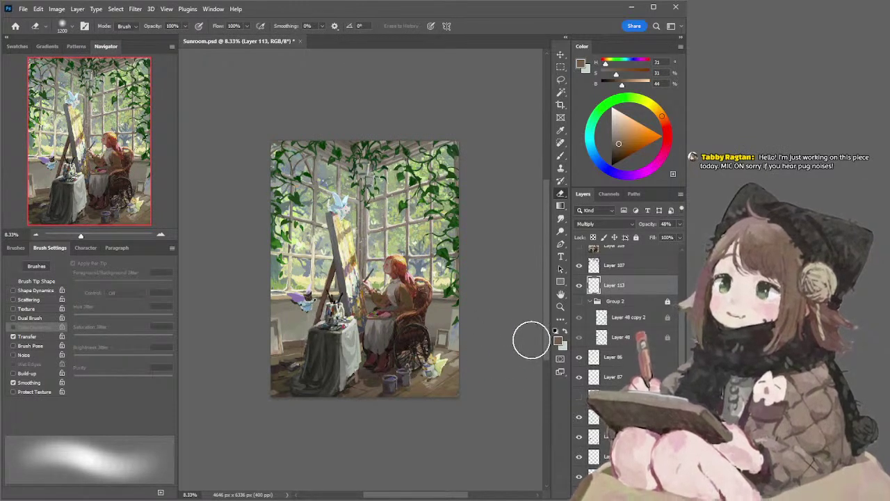
key(b)
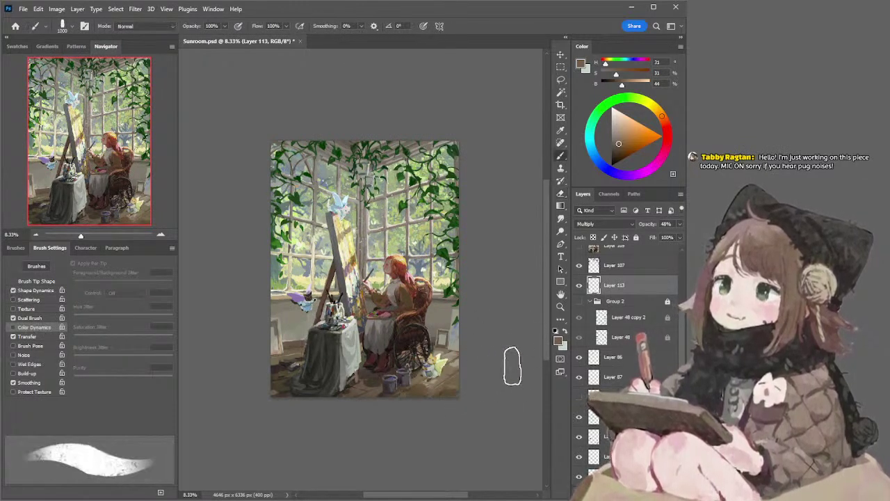
key(bracketleft)
key(bracketleft)
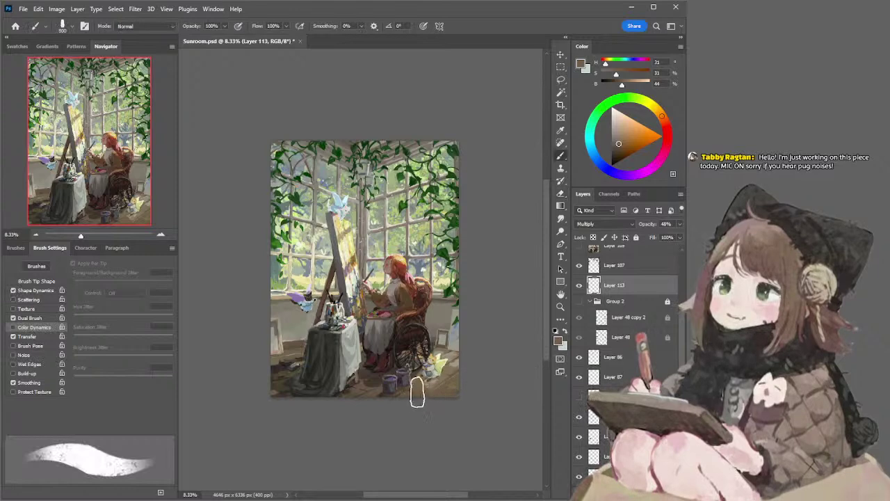
key(bracketleft)
key(bracketleft)
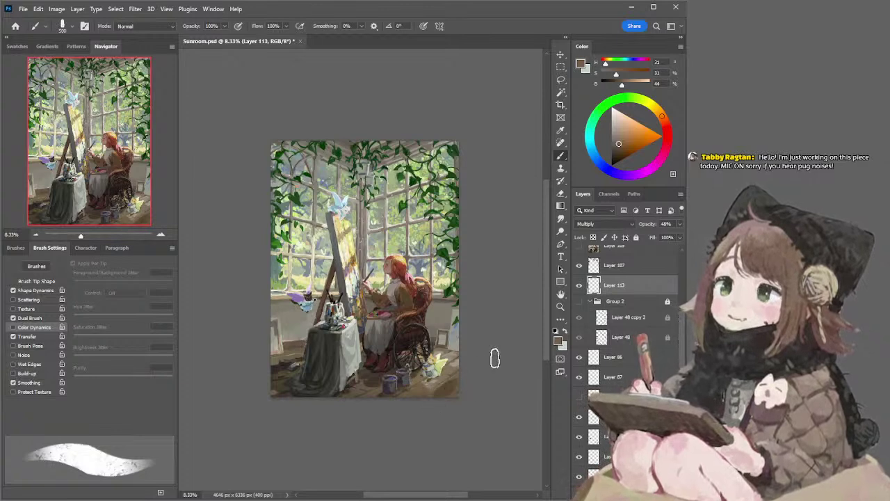
Rework the shading stroke across the floor's front right corner, undoing the rejected attempts
key(ctrl+z)
drag(409, 395, 459, 386)
key(ctrl+z)
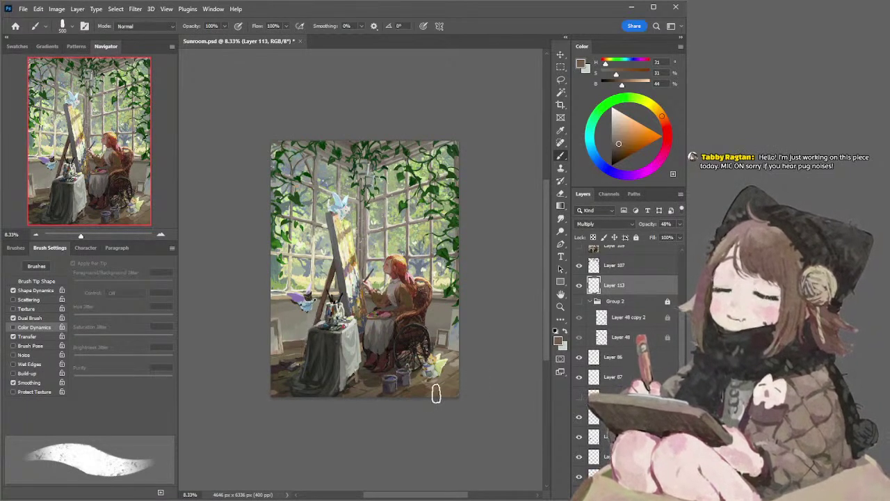
key(ctrl+z)
drag(435, 396, 480, 374)
key(ctrl+z)
drag(433, 396, 476, 376)
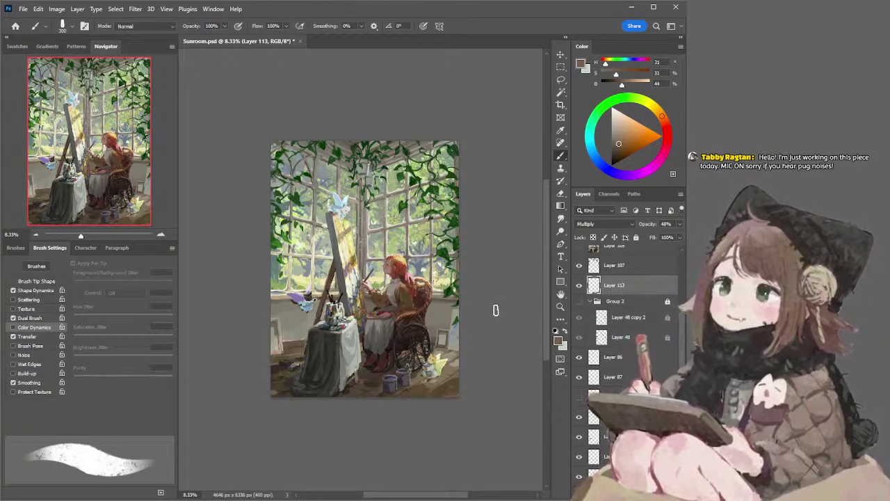
Blend the front right floor shading by alternating a 300 px brush with a soft 1600 px eraser
key(e)
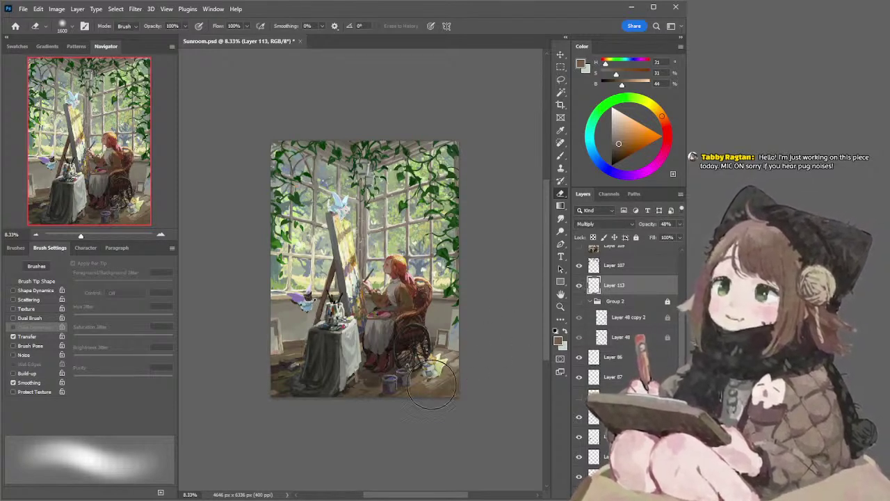
key(b)
mouse_move(431, 397)
mouse_down()
mouse_move(471, 401)
mouse_move(472, 390)
mouse_up()
key(e)
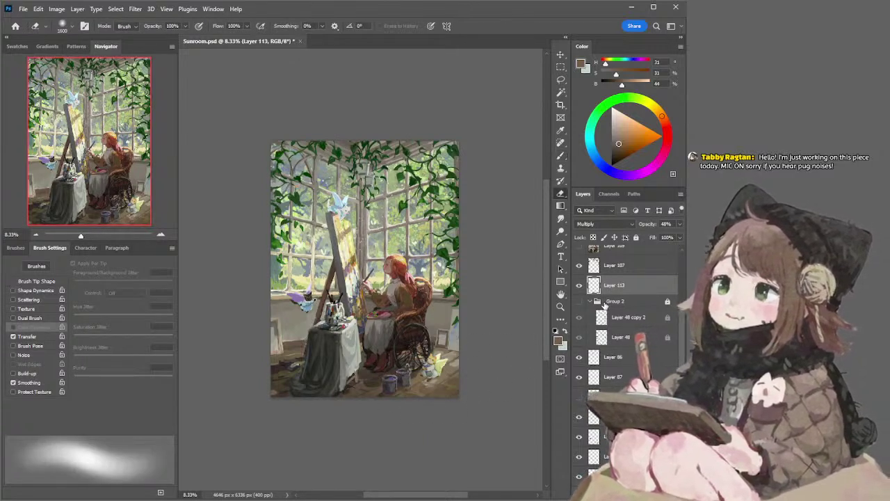
key(b)
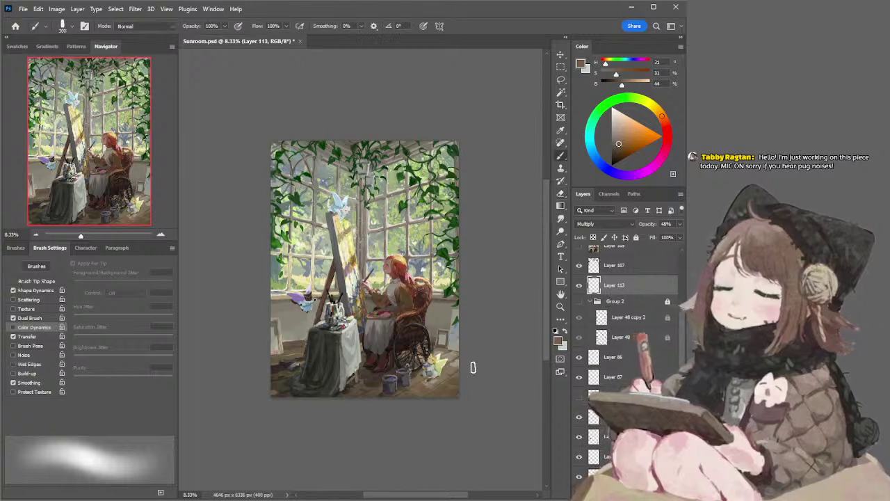
Refine the floor shading around the paint cans and yellow creature, and move the shading layer into Group 2 beneath Layer 48
key(e)
key(b)
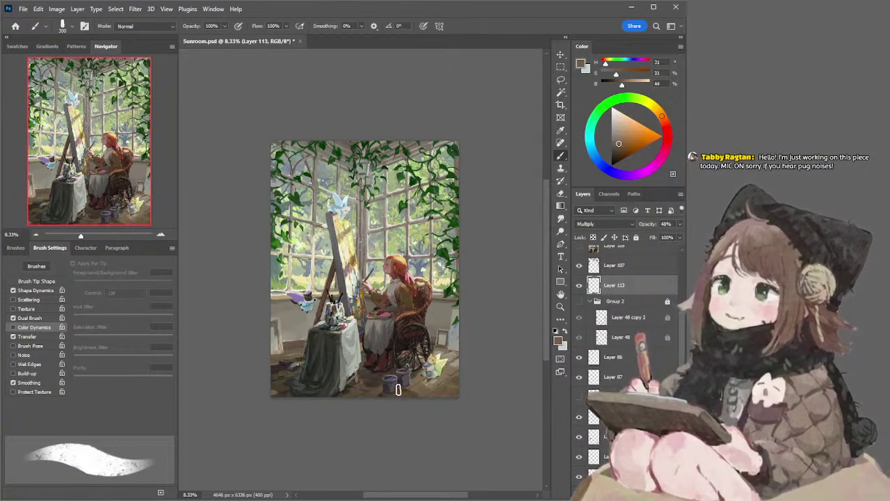
key(e)
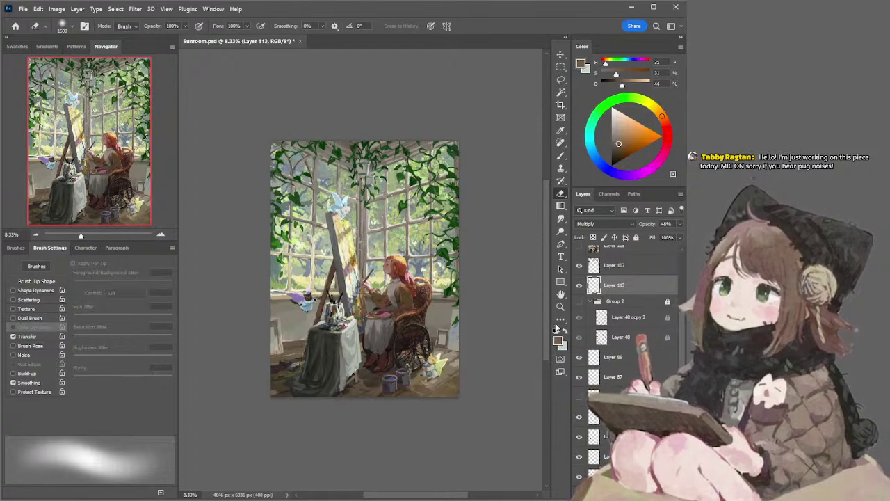
key(b)
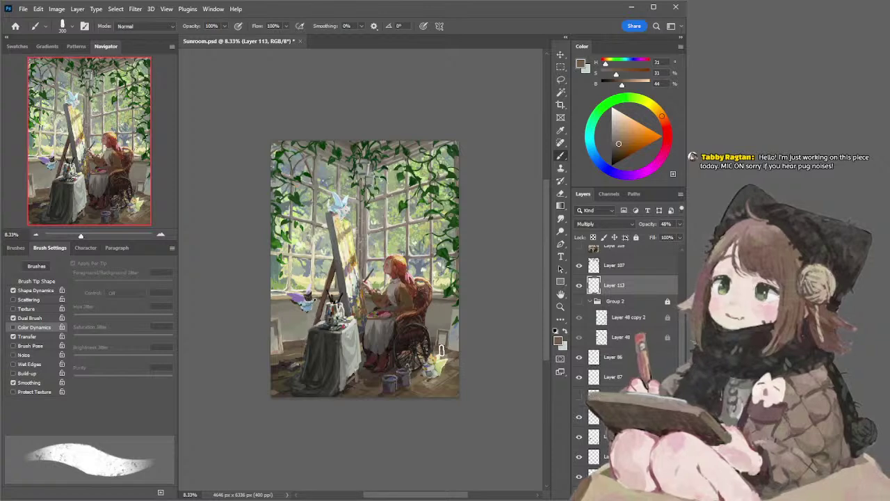
key(e)
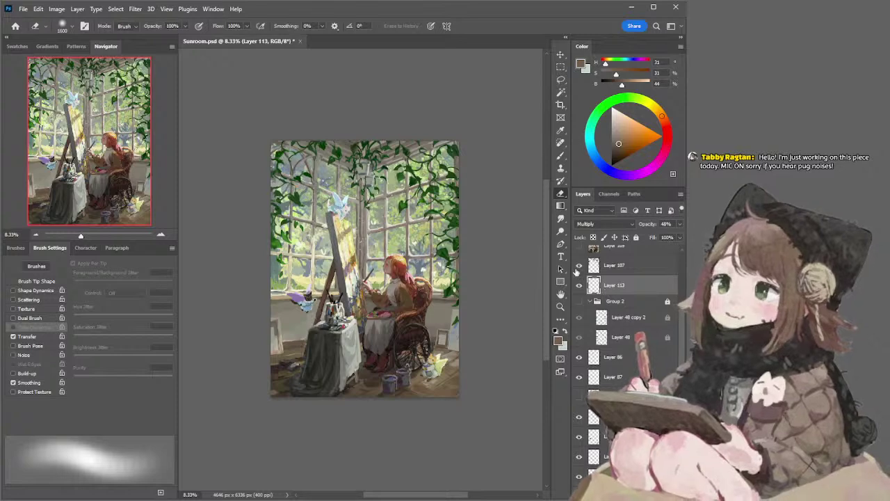
drag(609, 292, 626, 343)
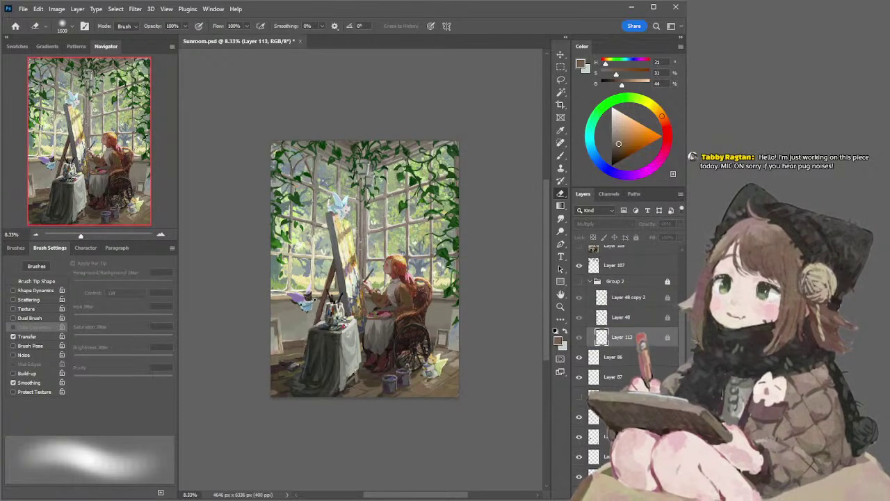
Undo the shading layer's move into Group 2 and place Layer 113 lower in the layer stack, below Layer 112
key(ctrl+z)
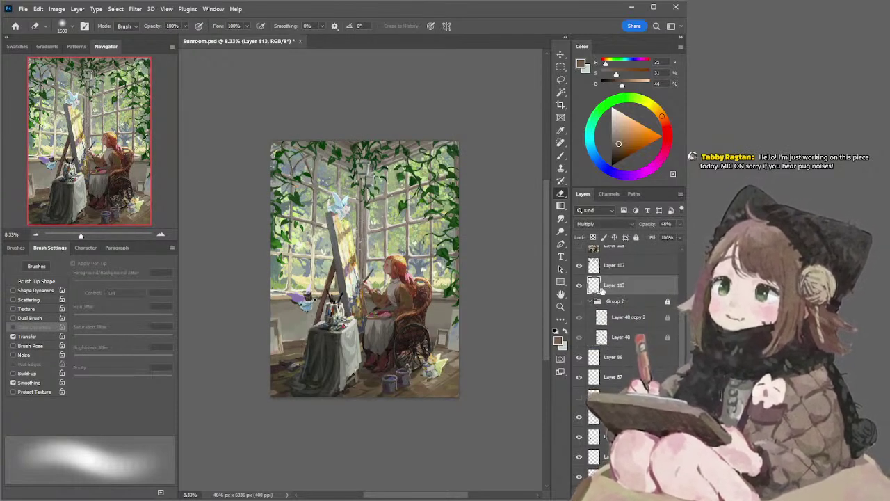
scroll(677, 324, down, 2)
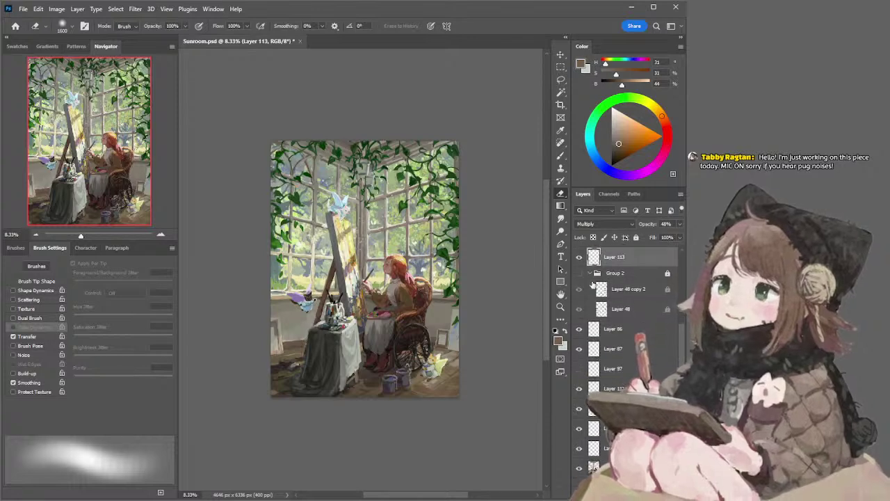
drag(616, 261, 611, 459)
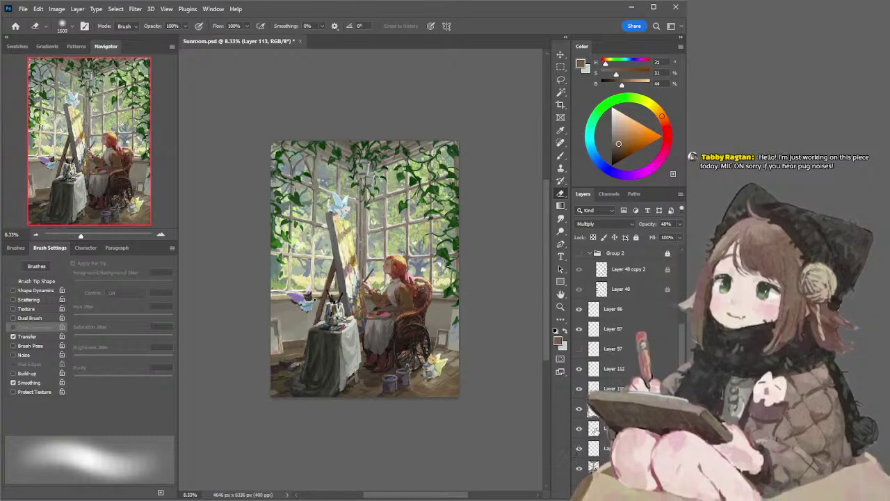
click(597, 429)
key(ctrl+0)
key(ctrl+u)
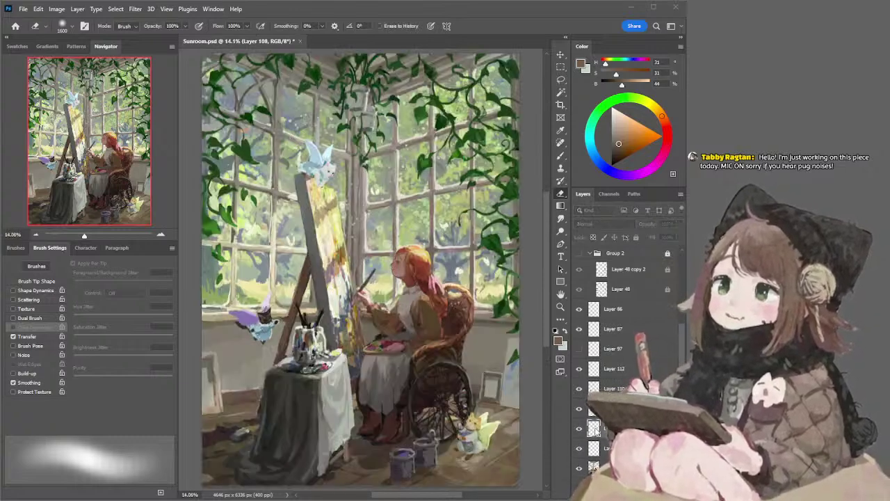
key(Escape)
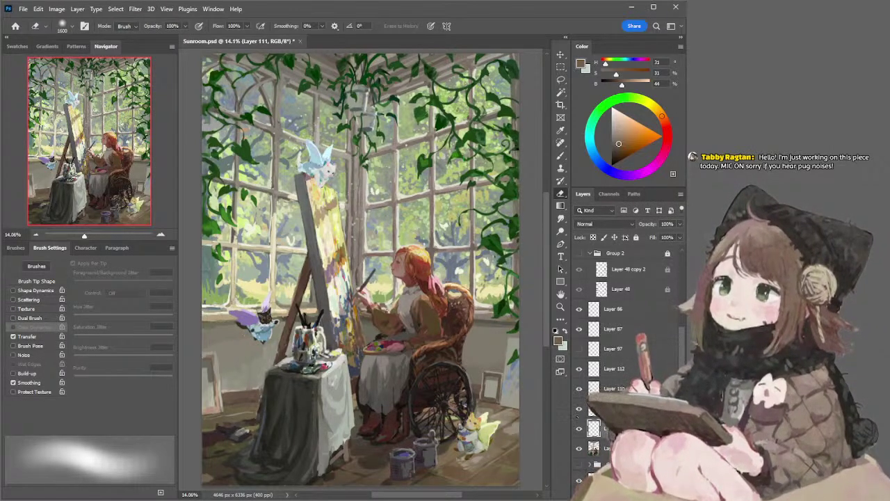
Merge the Multiply shading layer with the adjoining painting layers, including Layer 111, into a single normal layer
shift+click(597, 444)
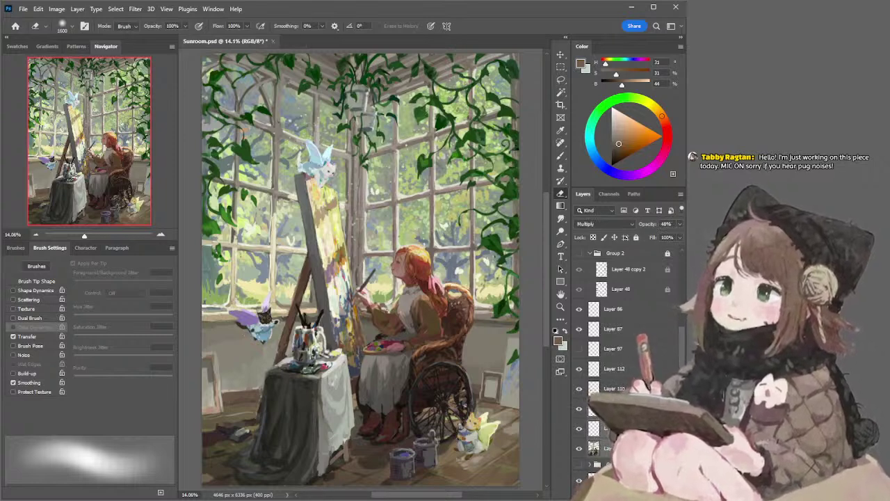
click(36, 235)
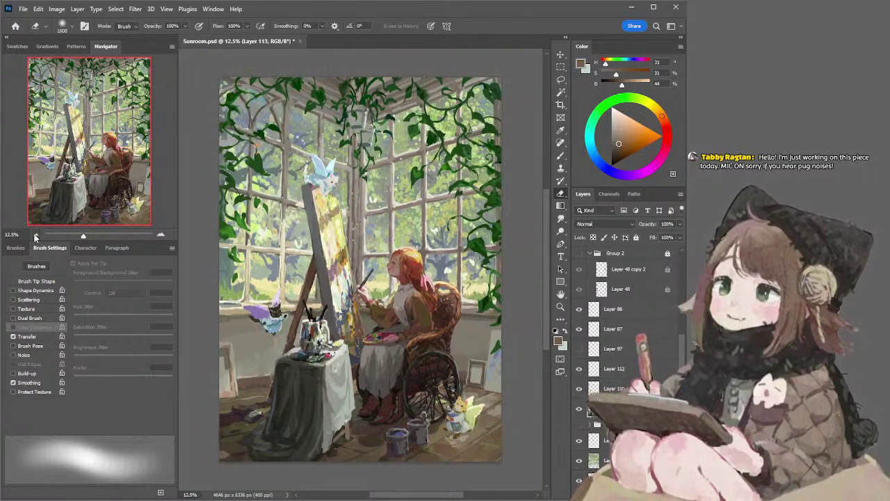
key(l)
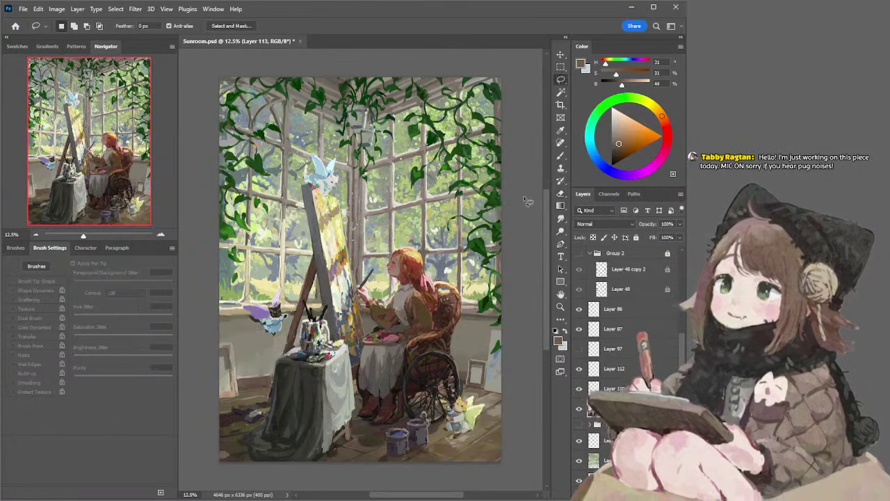
click(37, 236)
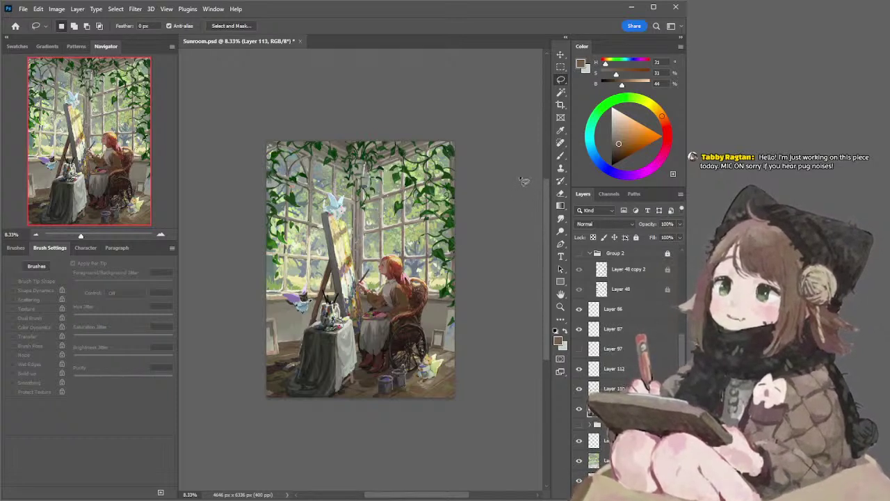
Set up the textured brush at 80 px with a pale cream sampled from the window beside the easel
key(b)
alt+click(324, 222)
key(bracketleft)
key(bracketleft)
key(bracketleft)
key(bracketleft)
key(bracketleft)
key(bracketleft)
key(bracketleft)
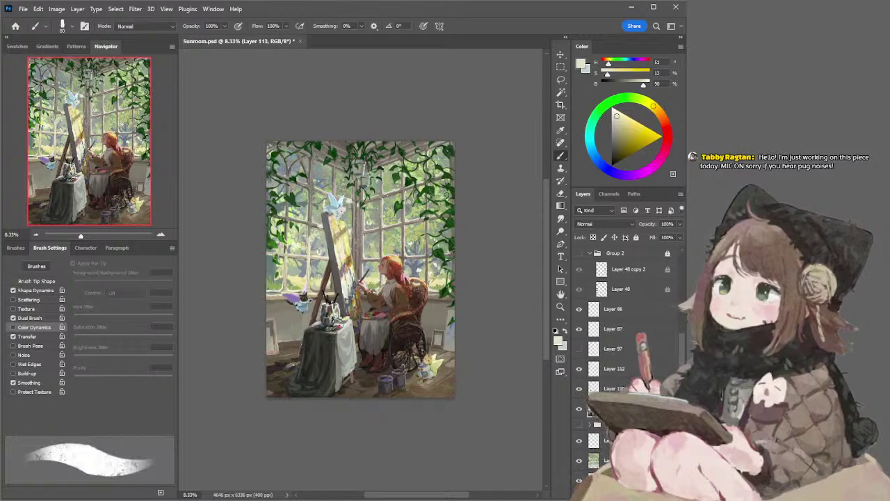
Sample a near-white from the left window beside the easel, undoing the trial highlights on the central post and crossbar
drag(354, 199, 354, 259)
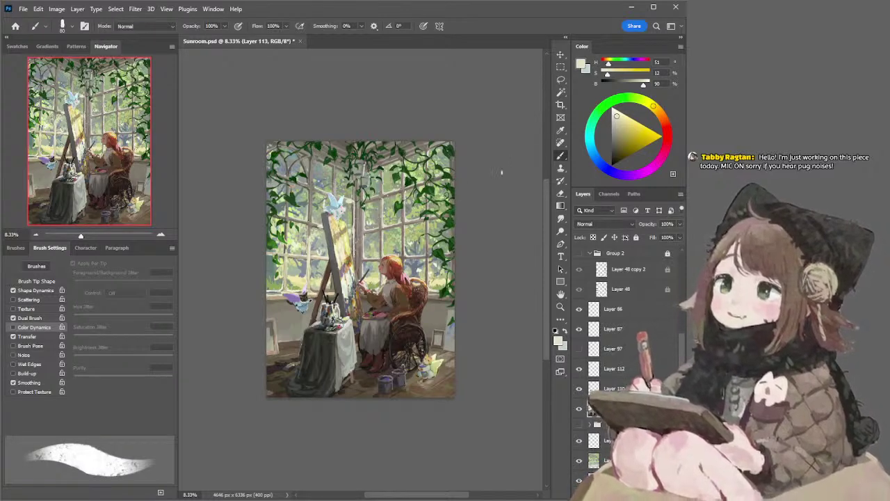
key(ctrl+z)
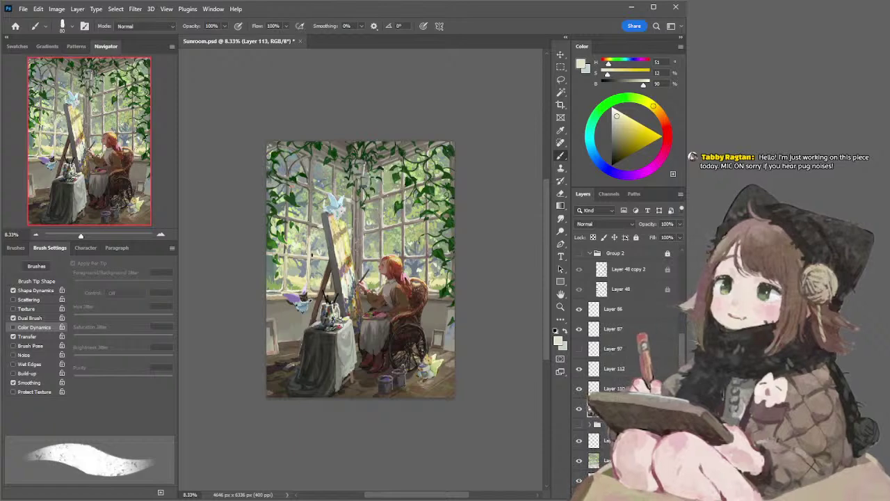
alt+click(323, 260)
drag(325, 259, 309, 257)
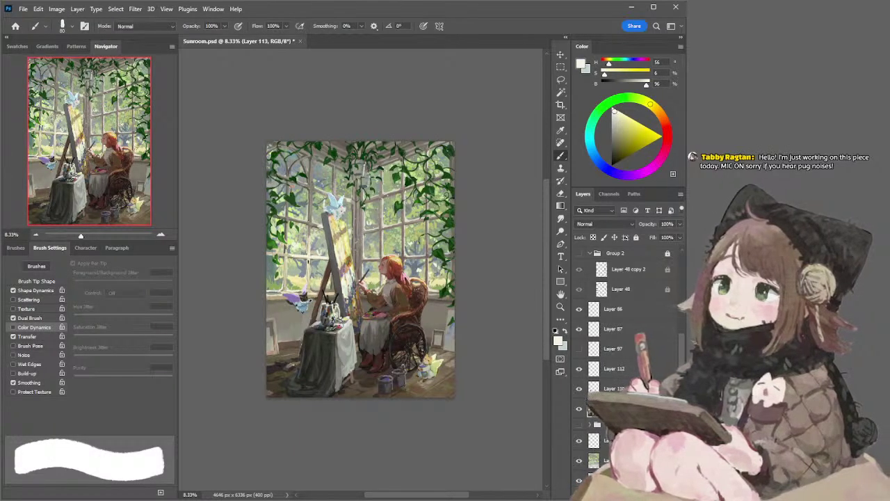
key(period)
key(ctrl+z)
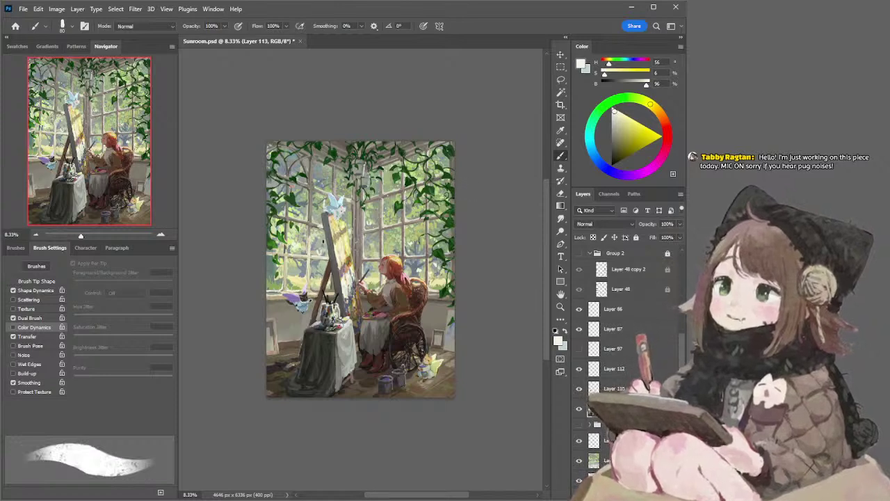
Try a thicker near-white highlight along the left window's lower crossbar and undo the strokes
key(bracketright)
key(bracketright)
key(bracketright)
drag(267, 252, 310, 257)
key(ctrl+z)
key(bracketleft)
key(ctrl+z)
key(ctrl+z)
key(ctrl+z)
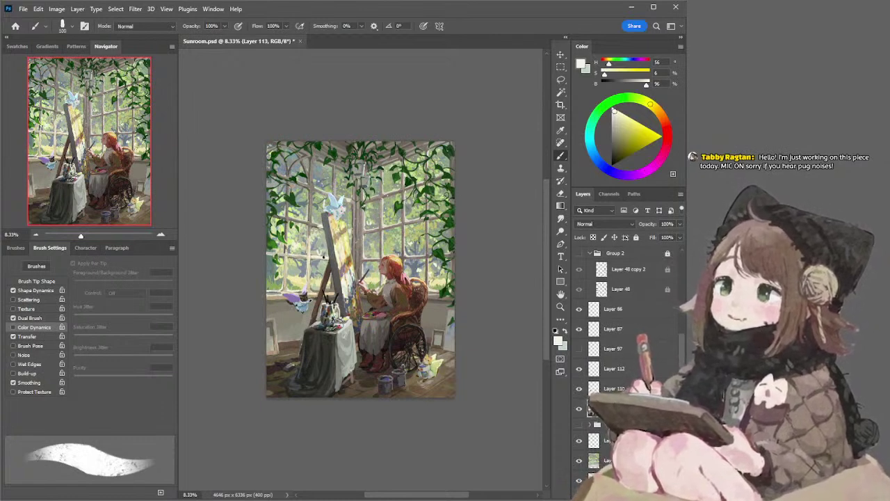
Paint near-white highlights on the left window's crossbar and sill with an 80 px brush, touching up the sill's end in sampled beige
key(bracketleft)
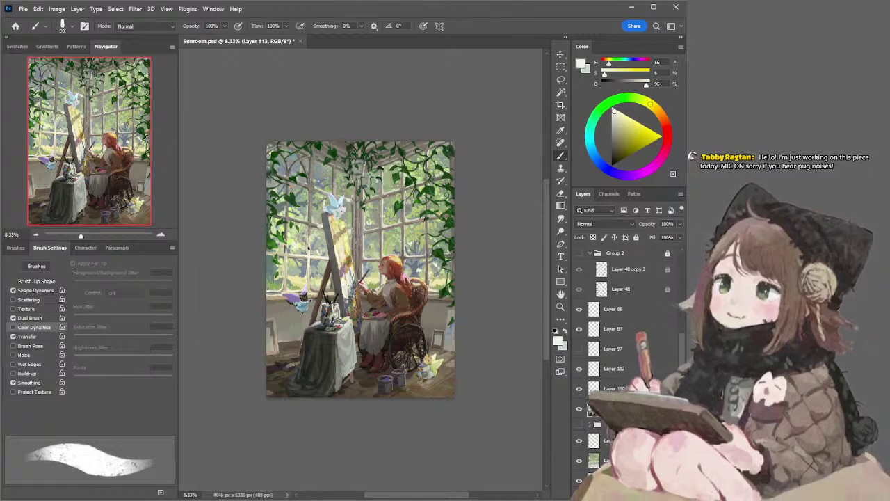
key(bracketright)
key(bracketright)
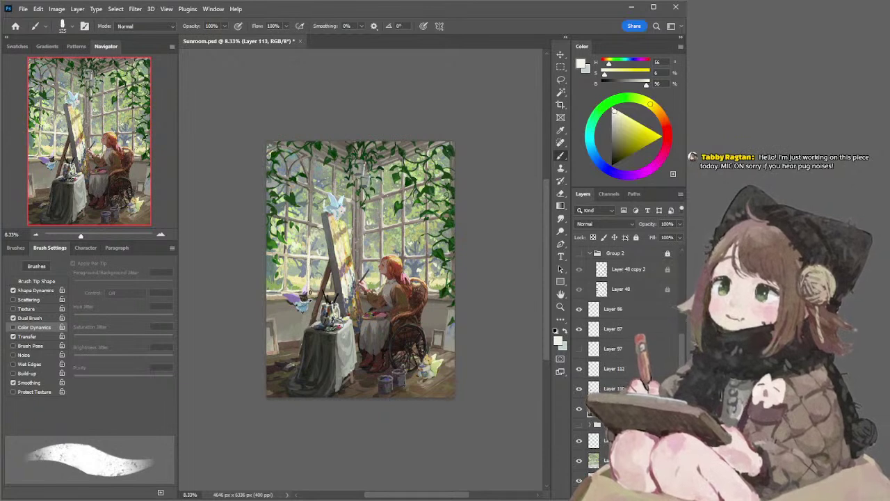
key(bracketleft)
key(bracketleft)
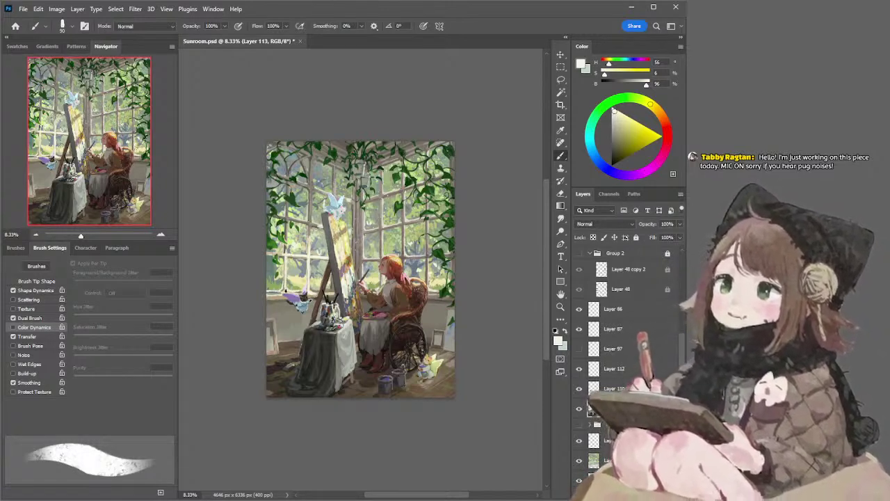
mouse_move(269, 253)
mouse_down()
mouse_move(284, 254)
mouse_move(269, 252)
mouse_up()
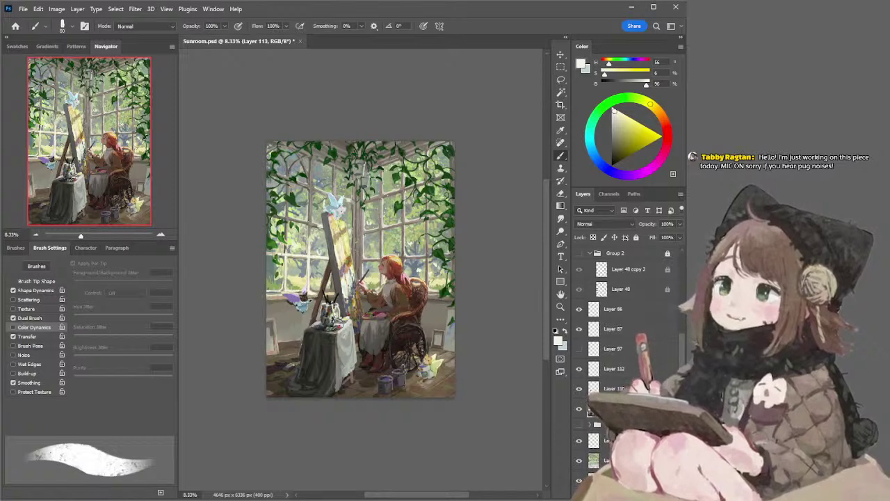
drag(270, 289, 303, 292)
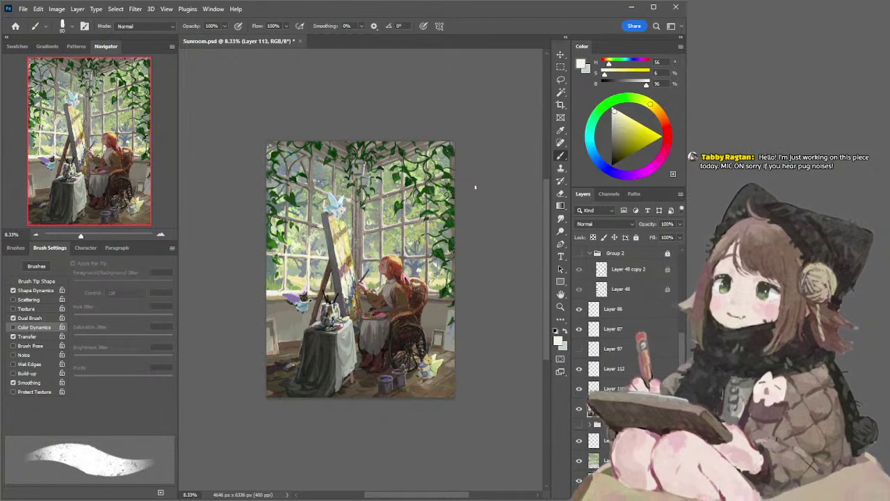
alt+click(284, 283)
mouse_move(267, 292)
mouse_down()
mouse_move(280, 292)
mouse_move(269, 292)
mouse_up()
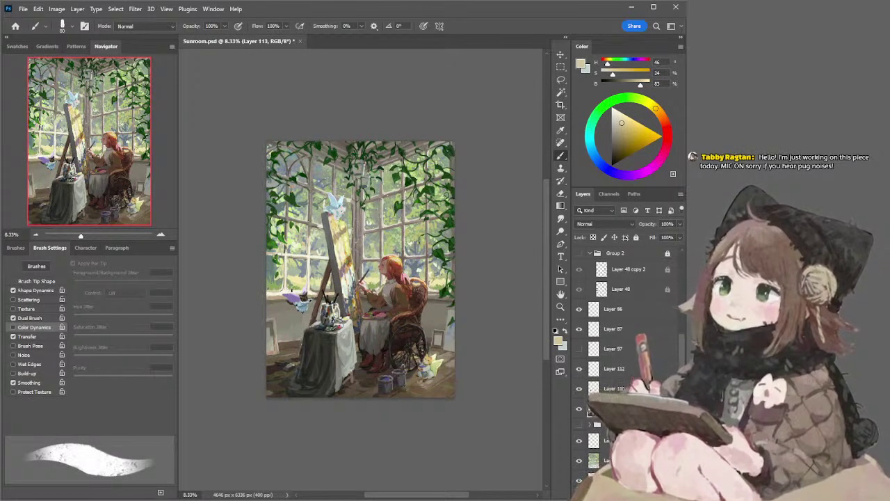
Retouch the lower edge of the easel canvas near the painter's hand with pale tones sampled around it
key(l)
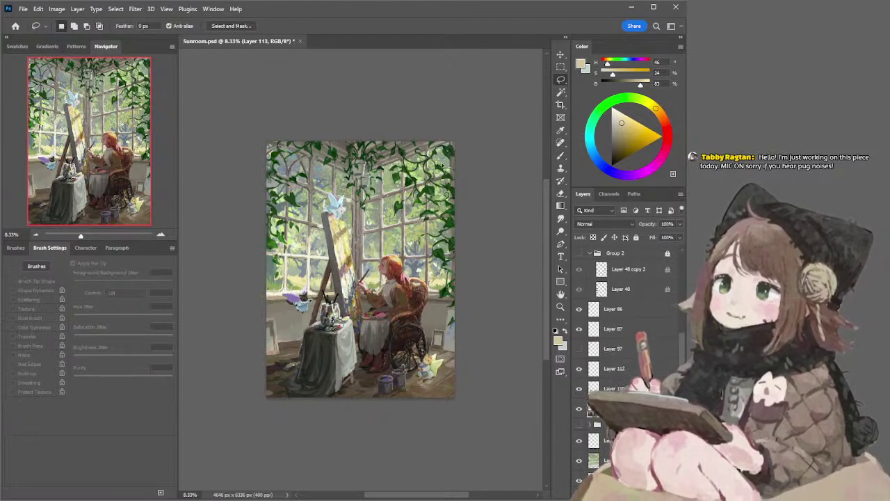
key(b)
alt+click(345, 280)
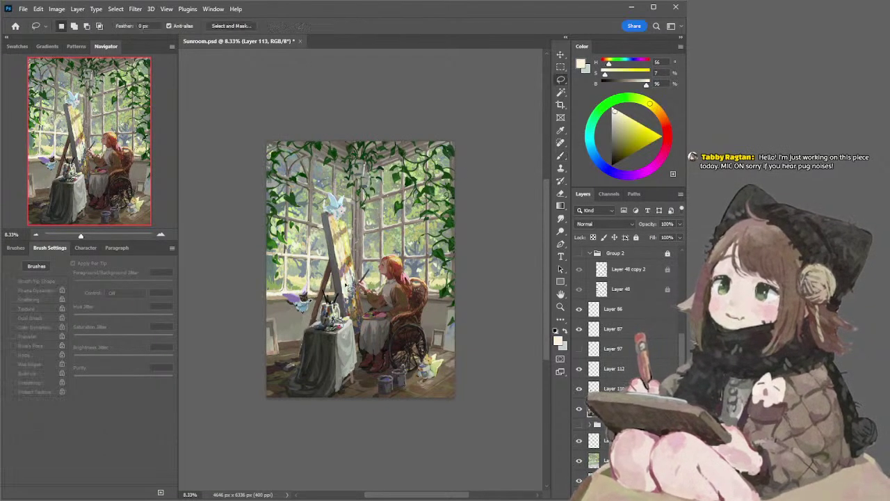
alt+click(347, 284)
key(l)
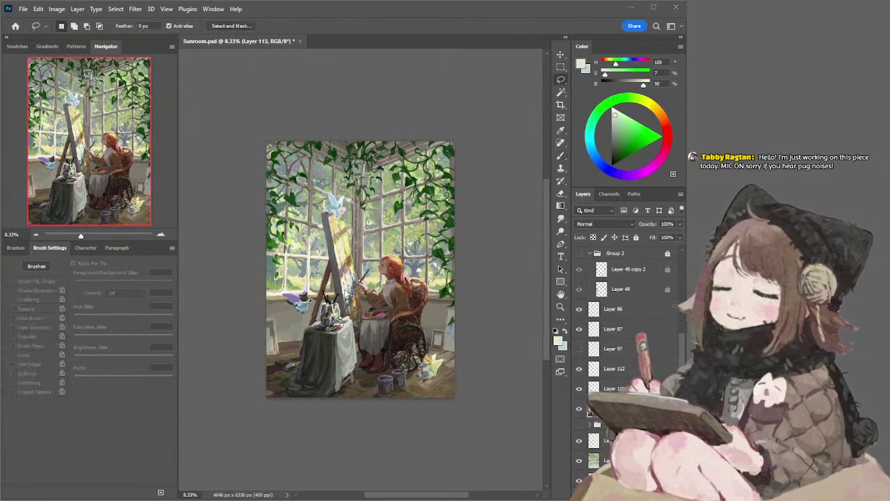
key(b)
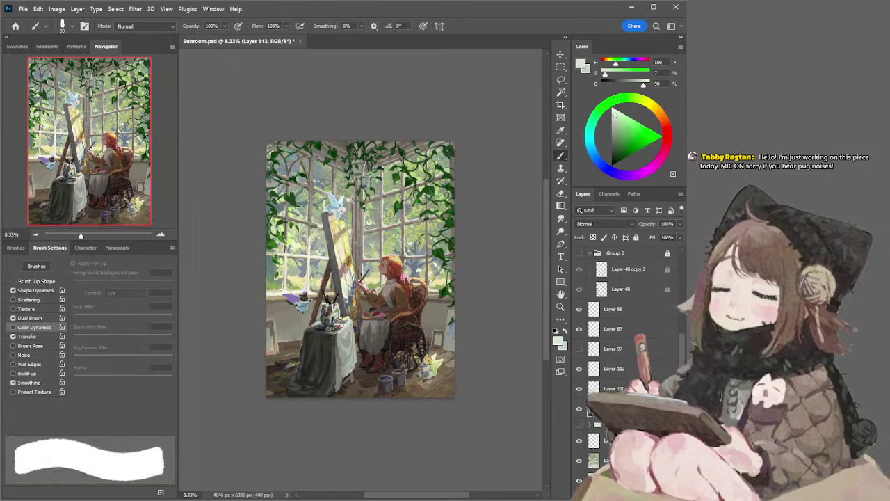
alt+click(359, 268)
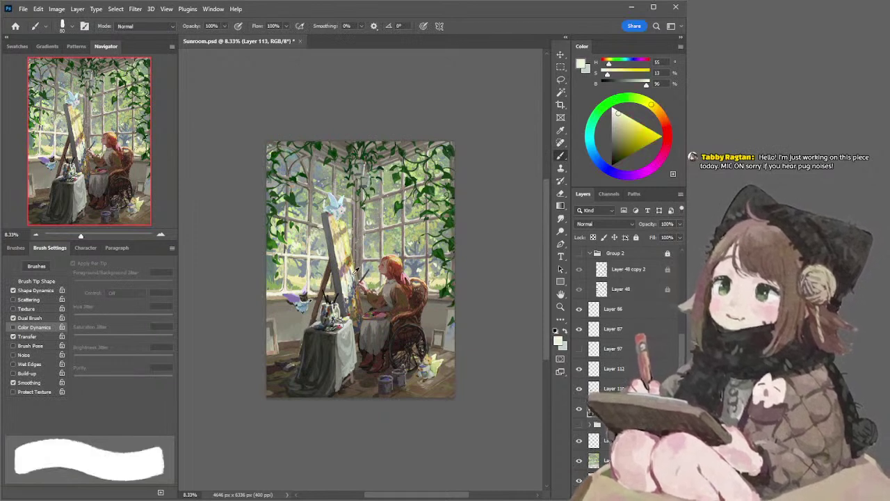
alt+click(345, 275)
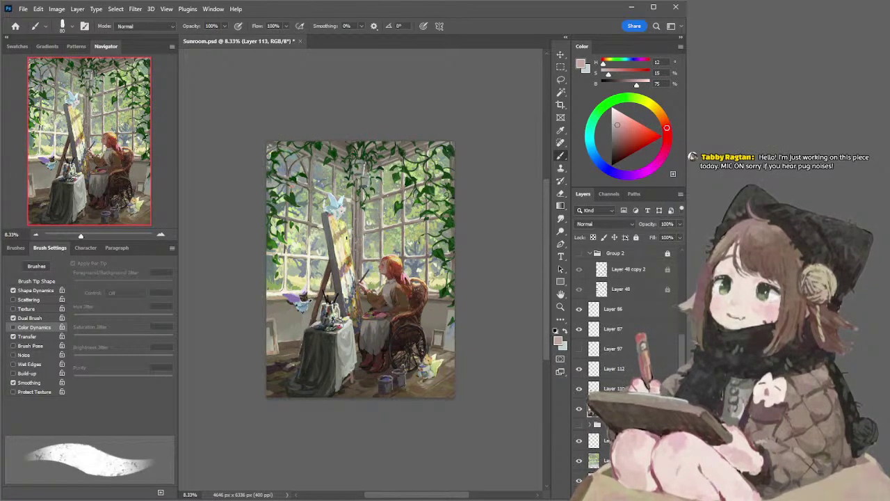
Touch up the easel canvas and its edge with sampled tan, pale yellow and cream tones
alt+click(347, 226)
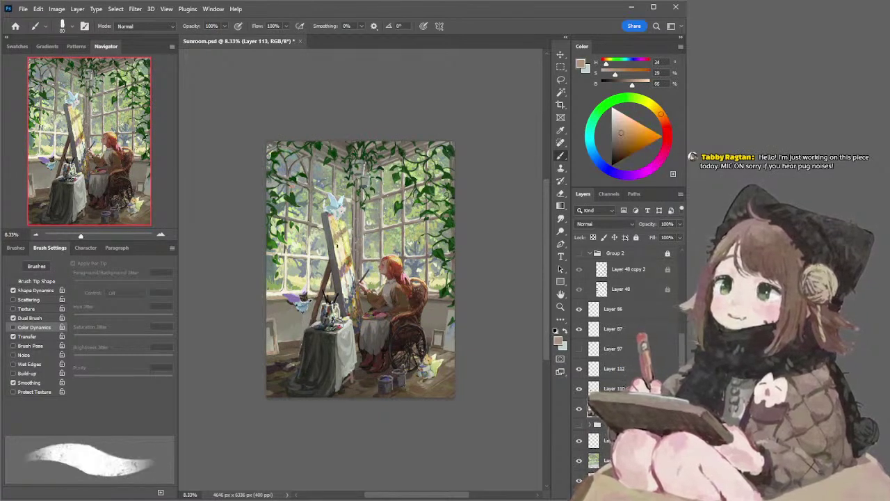
alt+click(339, 249)
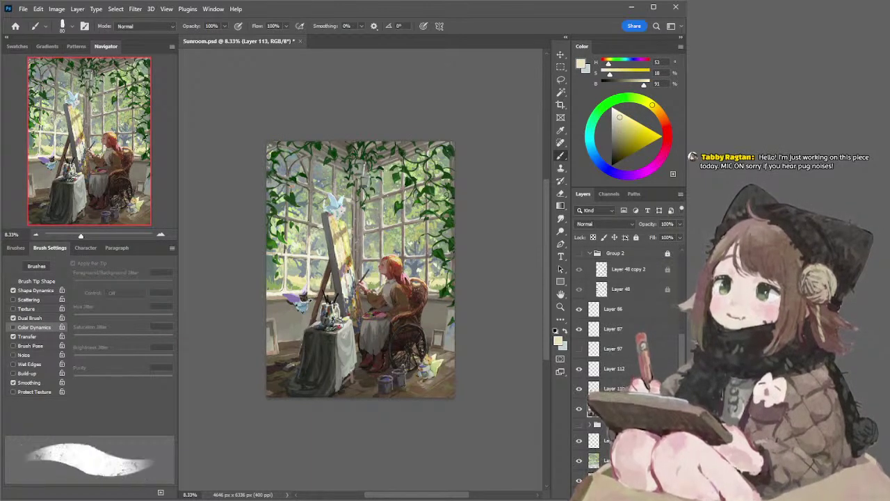
alt+click(351, 277)
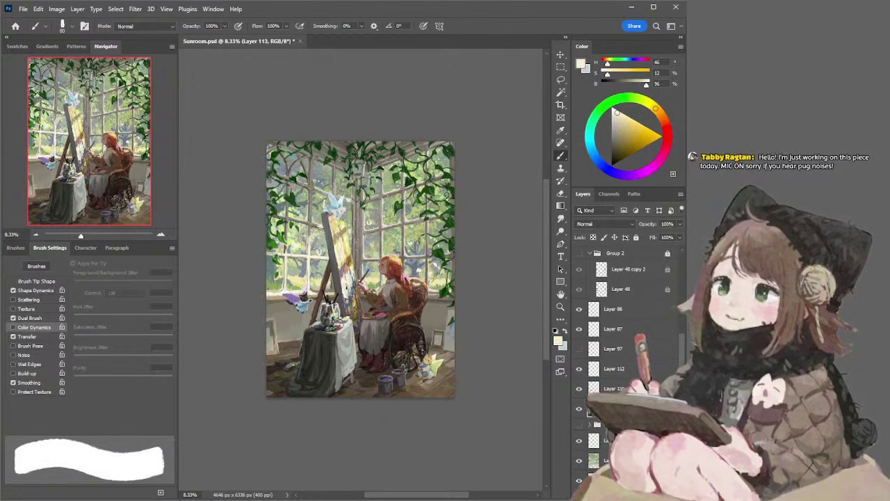
Outline the upper shaded part of the draped tablecloth with the Lasso and try adjusting its tones
key(bracketleft)
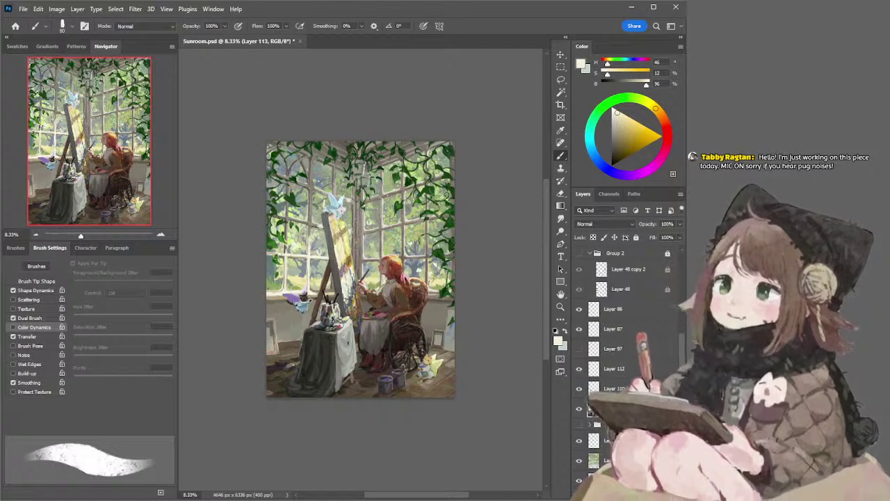
key(])
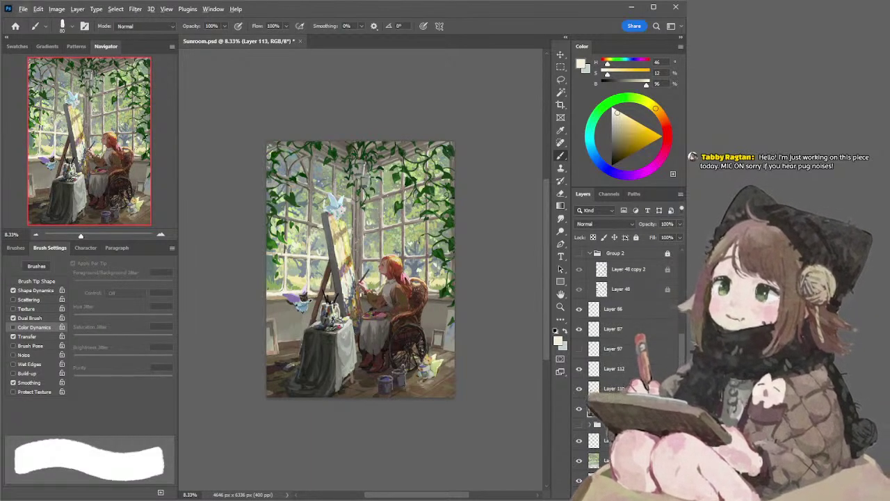
key(l)
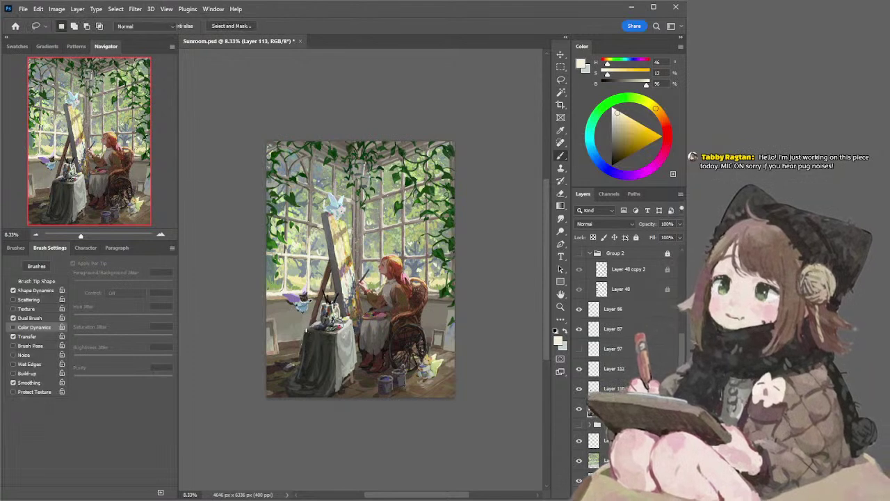
key(b)
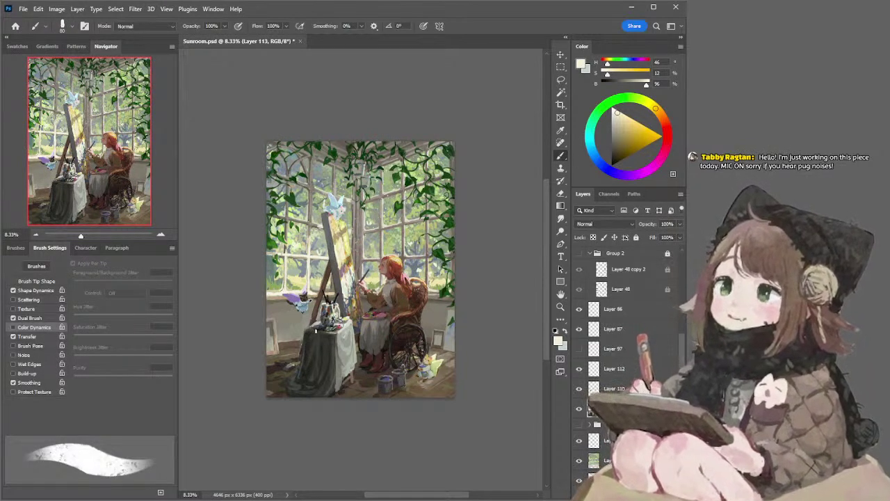
key(l)
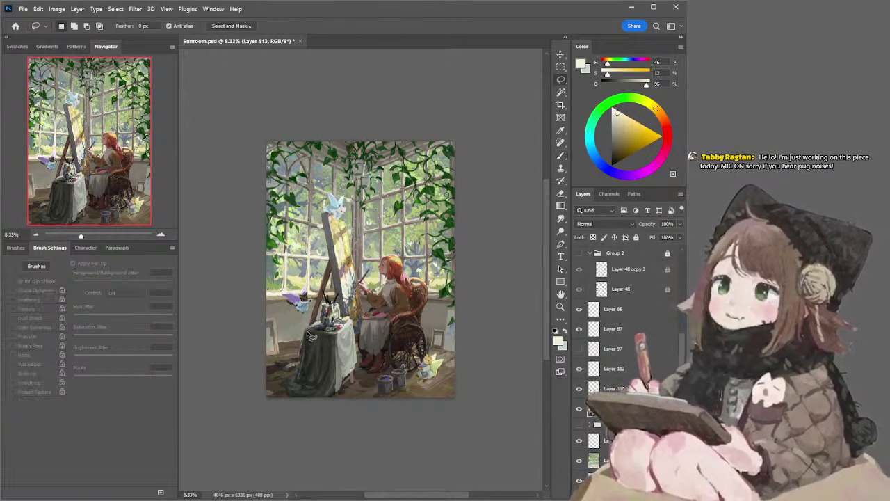
mouse_move(324, 335)
mouse_down()
mouse_move(333, 393)
mouse_move(318, 401)
mouse_move(294, 400)
mouse_move(278, 385)
mouse_move(294, 386)
mouse_move(313, 332)
mouse_up()
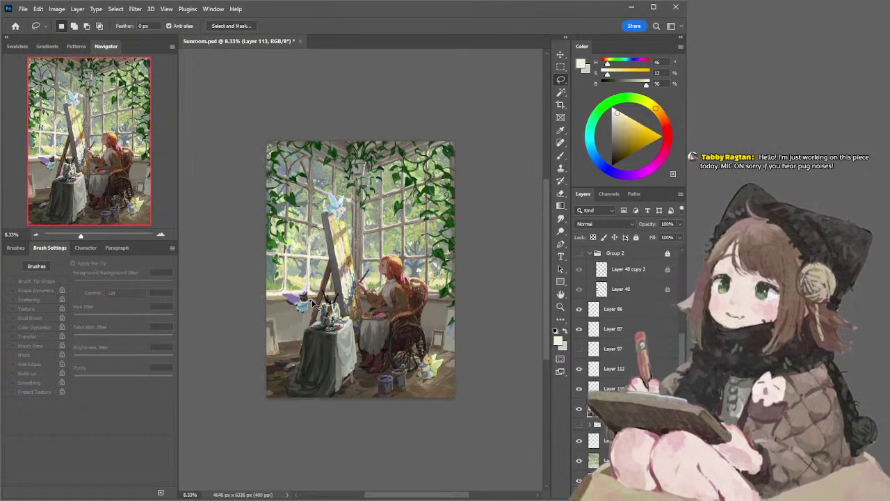
key(i)
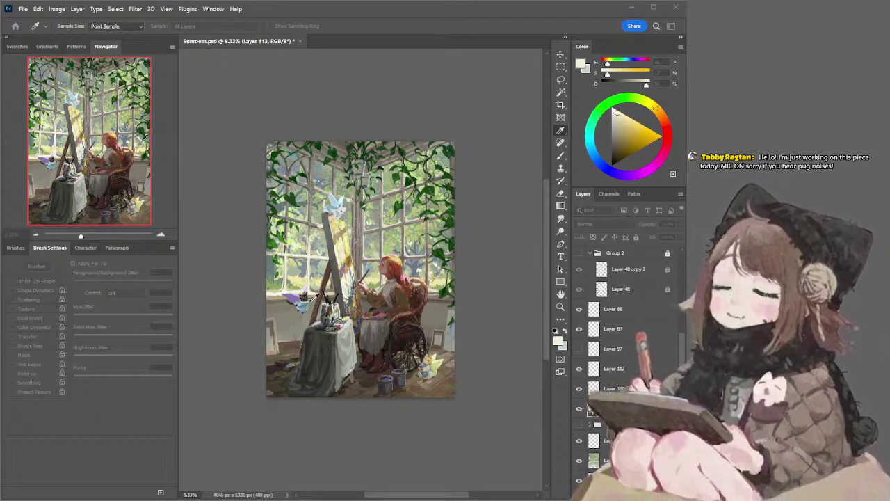
key(l)
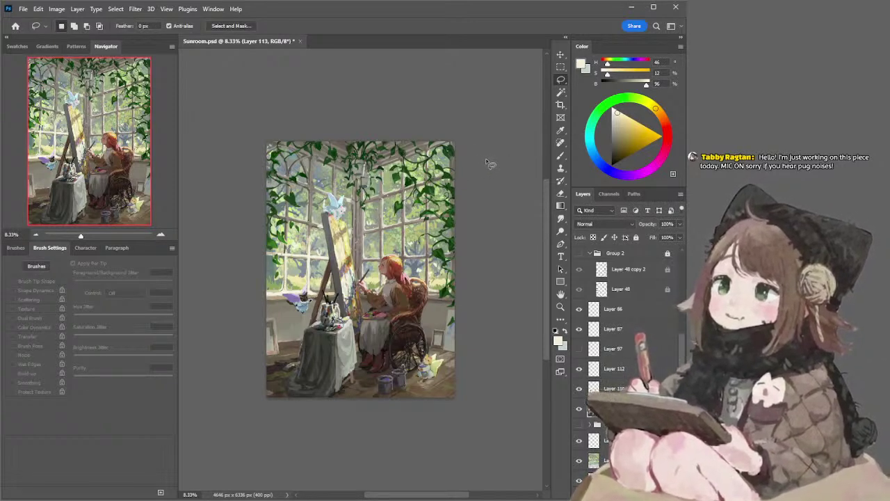
key(i)
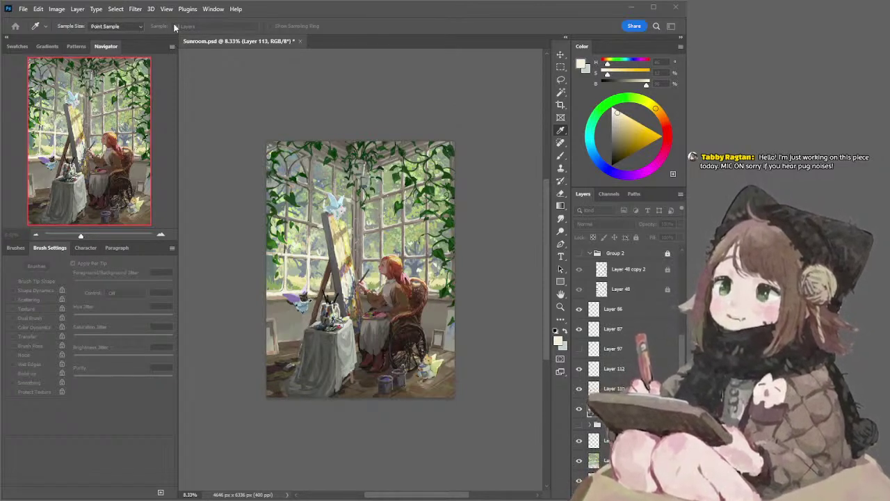
key(l)
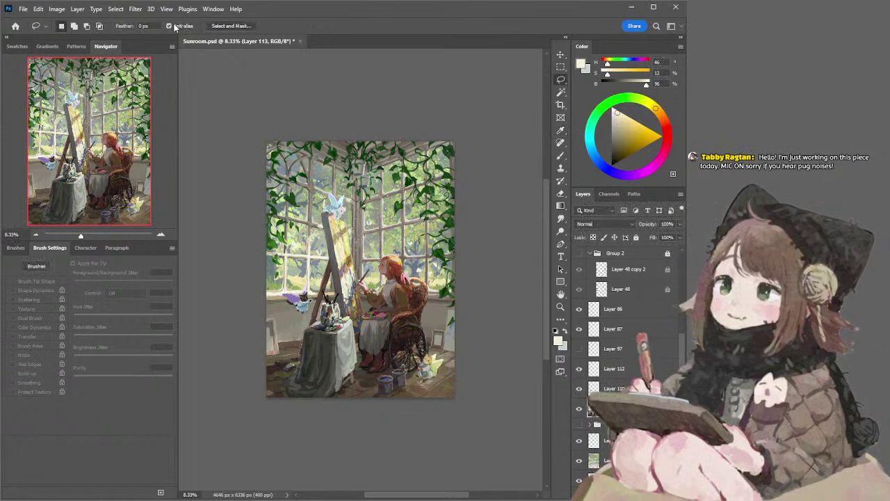
key(i)
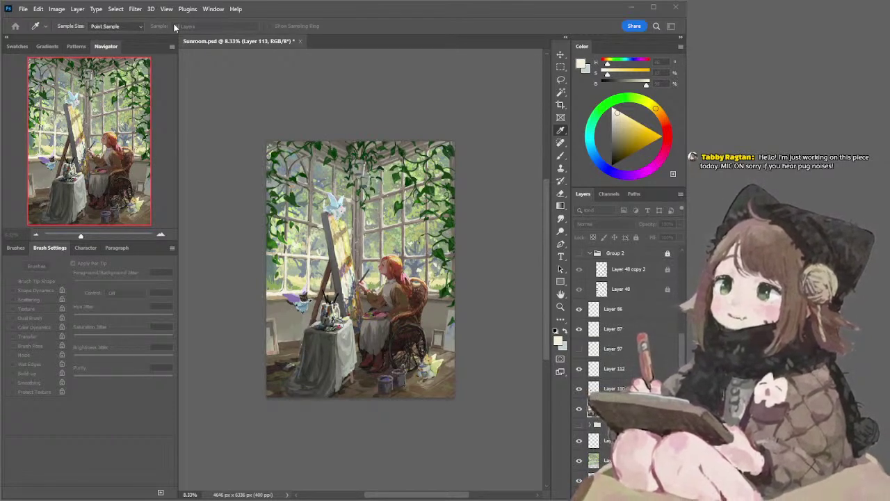
key(l)
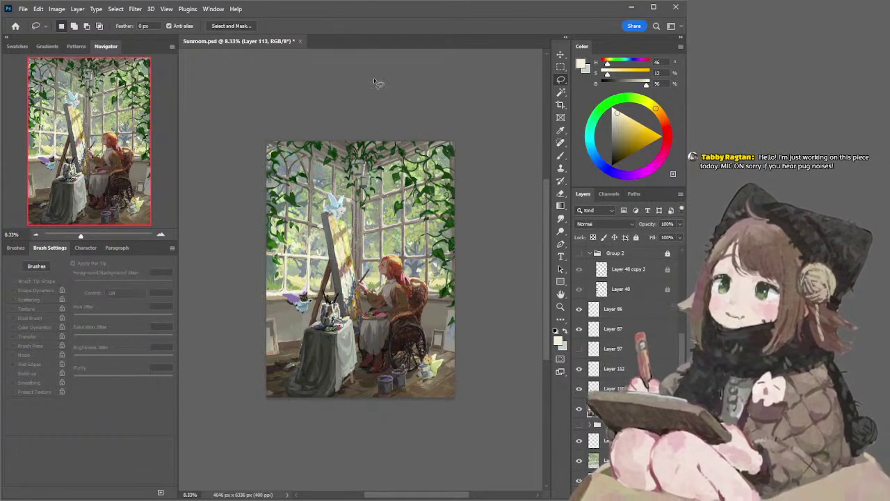
Try a broad 600 px stroke of sampled grey over the tablecloth's shaded folds, undo it, and pick a darker grey
key(b)
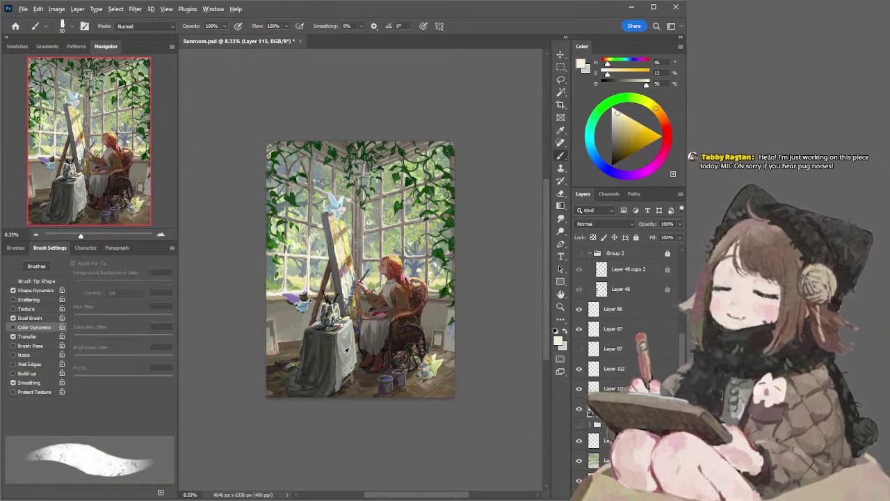
alt+click(346, 350)
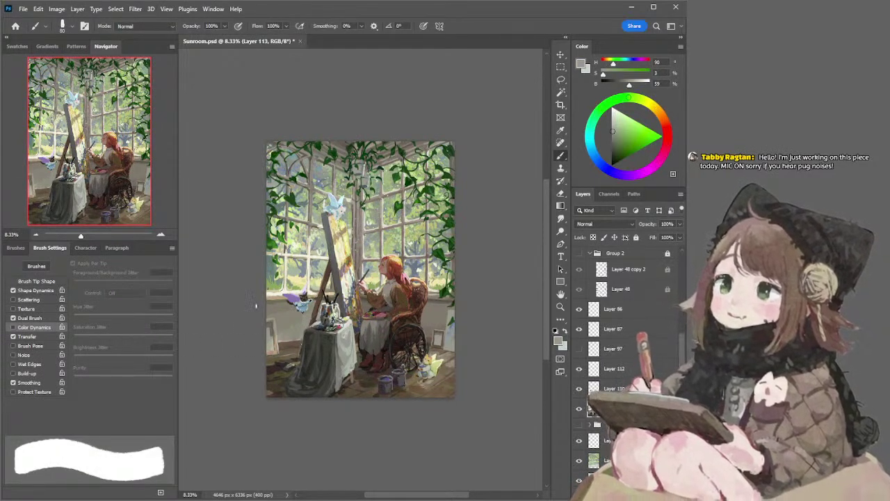
key(])
key(])
key(])
key(])
key(])
key(])
key(])
key(])
key(])
key(])
key(])
drag(303, 376, 316, 352)
key(ctrl+z)
alt+click(318, 343)
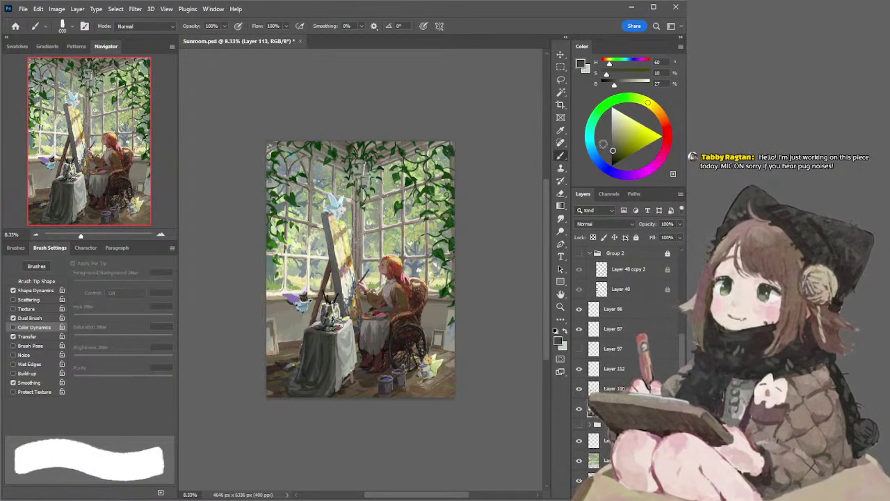
click(612, 146)
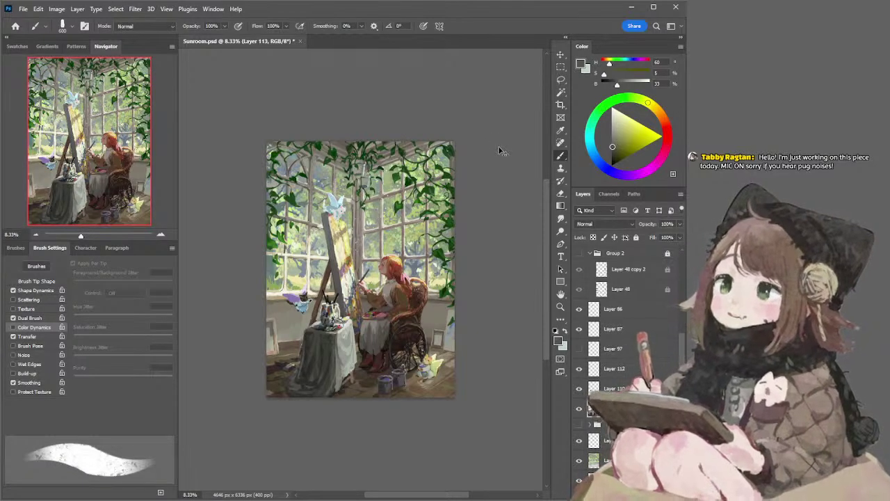
Add a new layer above the painting and set its blend mode to Overlay
ctrl+click(478, 159)
ctrl+click(398, 258)
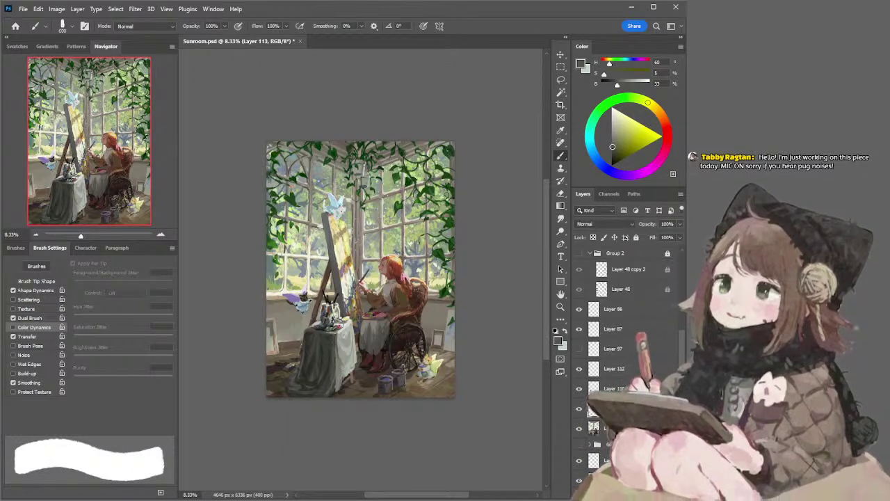
key(comma)
scroll(595, 224, down, 12)
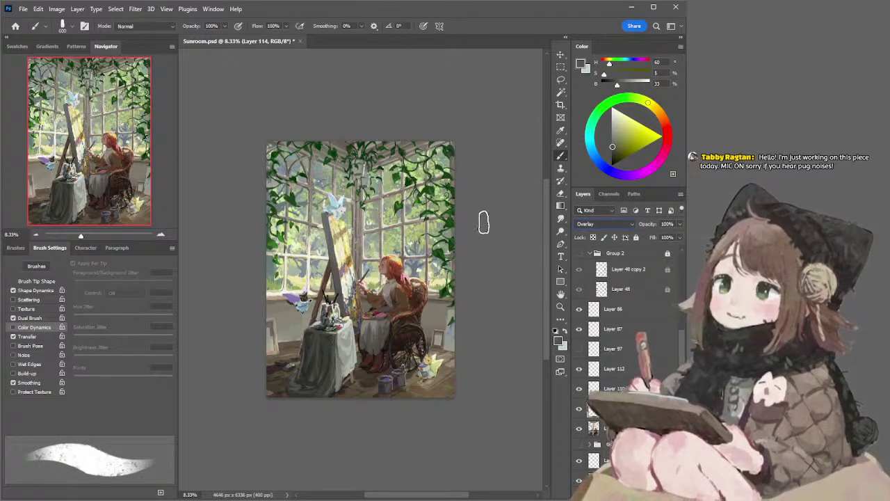
Try large pale yellow light strokes over the painter's hair and back, undoing each one
click(618, 112)
drag(393, 261, 402, 277)
key(ctrl+z)
key([)
key([)
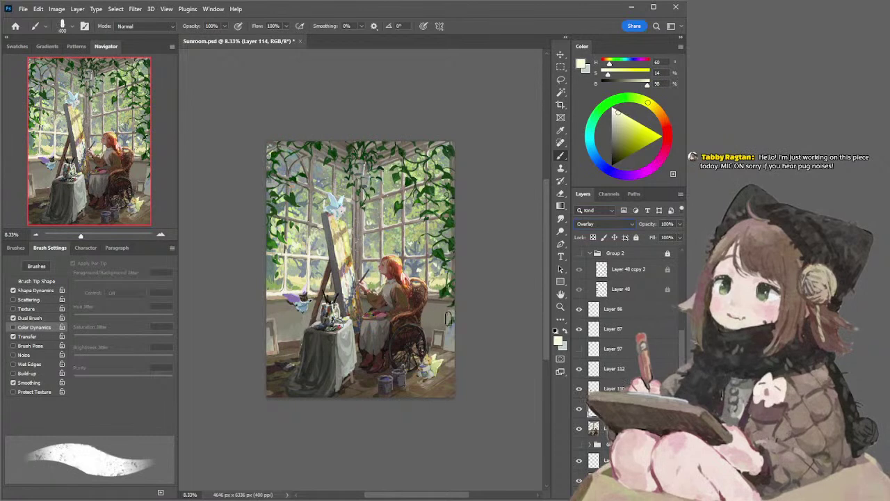
mouse_move(403, 286)
mouse_down()
mouse_move(416, 313)
mouse_move(412, 307)
mouse_up()
key(ctrl+z)
Paint near-white light across the painter's palette and lap on the Overlay layer with a 200 px brush
key([)
key([)
key([)
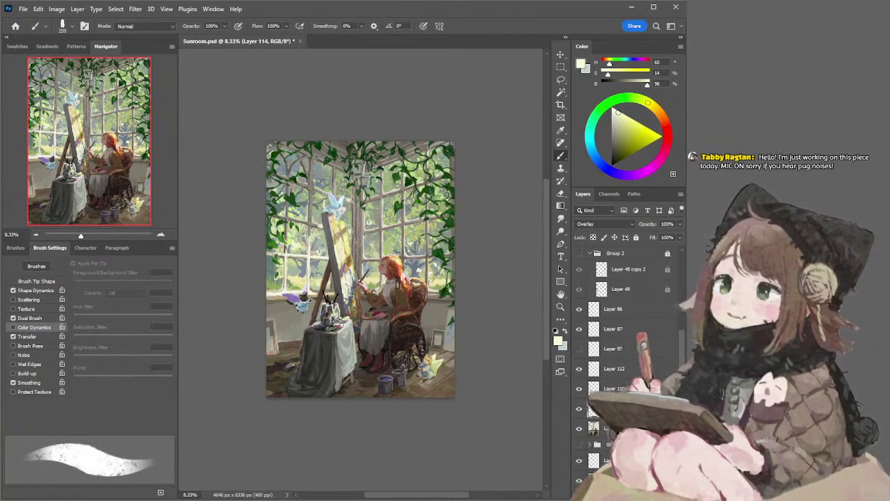
click(615, 112)
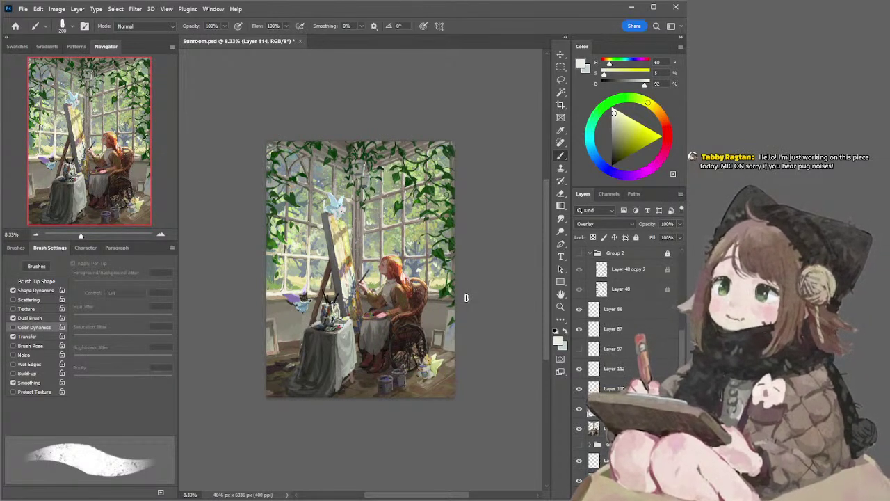
drag(364, 316, 387, 315)
key(bracketleft)
key(bracketleft)
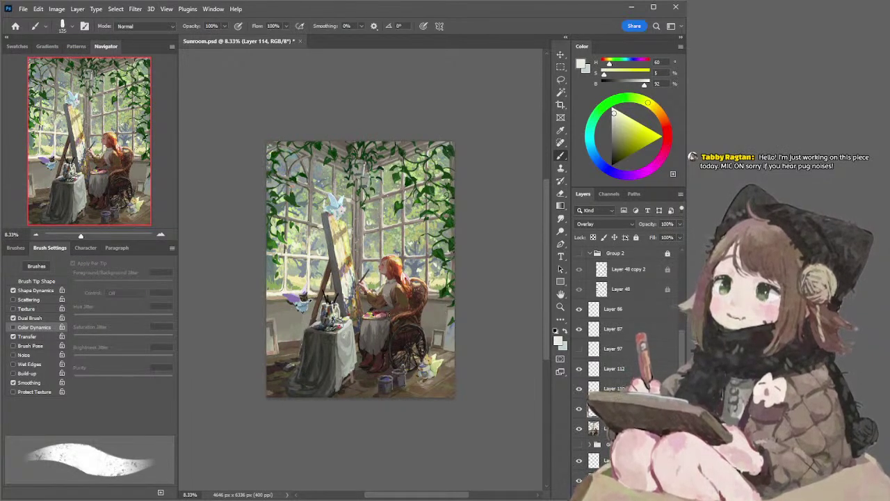
Trim the light around the painter's palette with the Eraser, using the textured brush tip at 125 px
key(e)
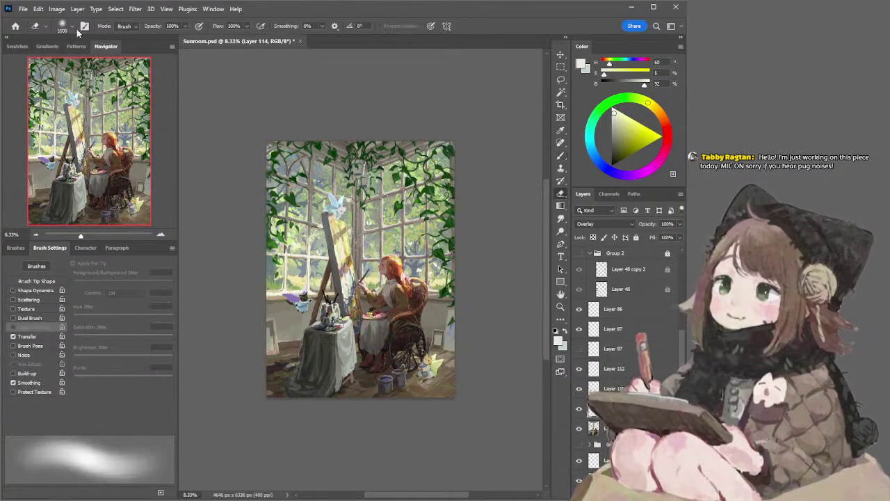
click(86, 174)
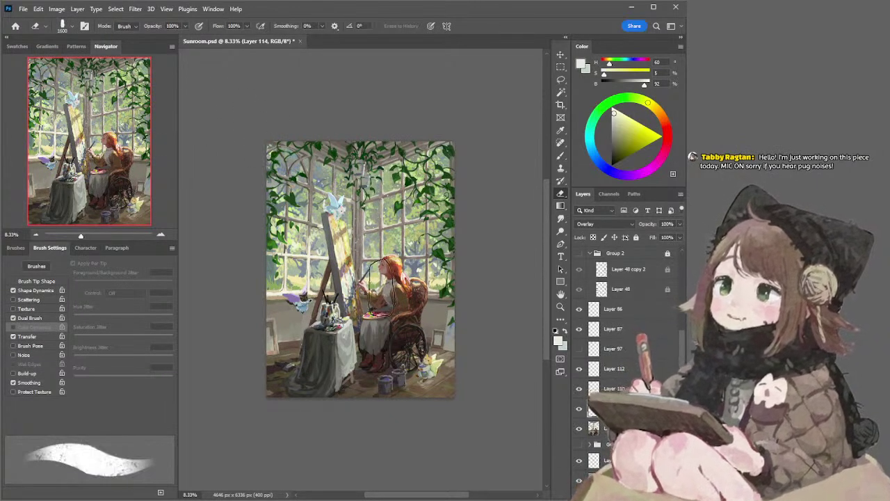
key(bracketleft)
key(bracketleft)
key(bracketleft)
key(bracketleft)
key(bracketleft)
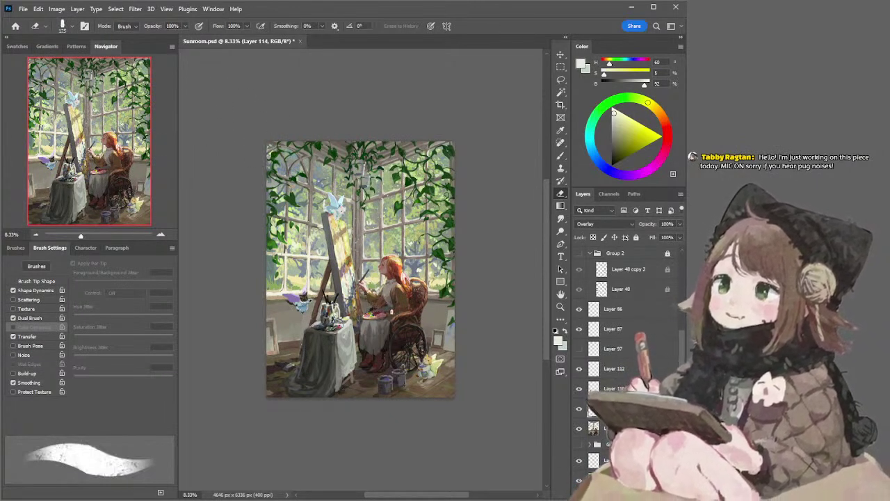
key(ctrl+z)
drag(368, 313, 378, 314)
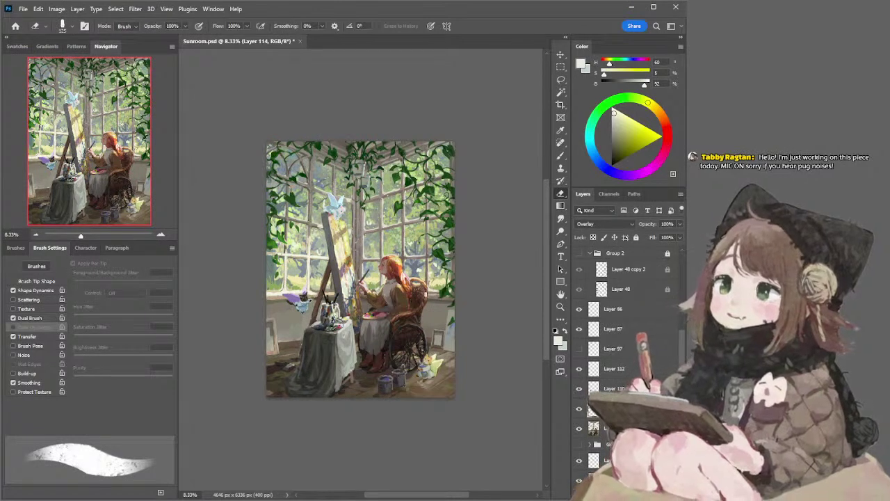
Brush near-white light along the lower edge of the easel canvas and the gap beside the painter's skirt
key(b)
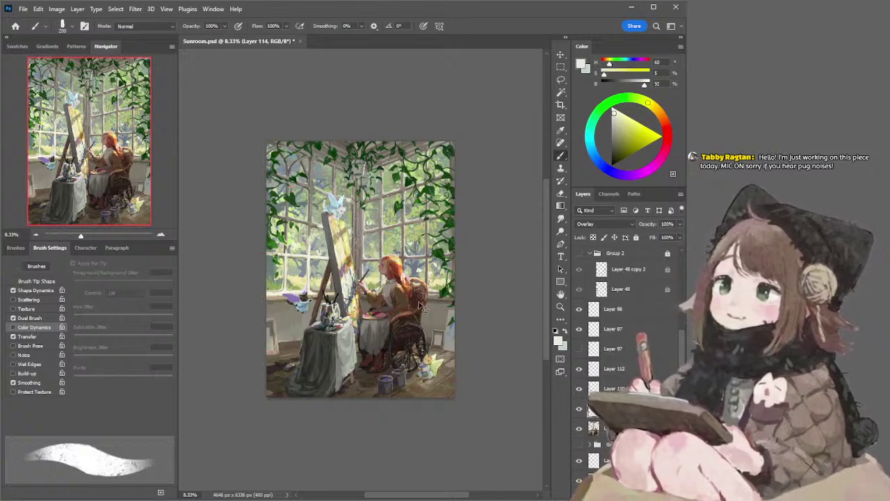
drag(359, 306, 354, 315)
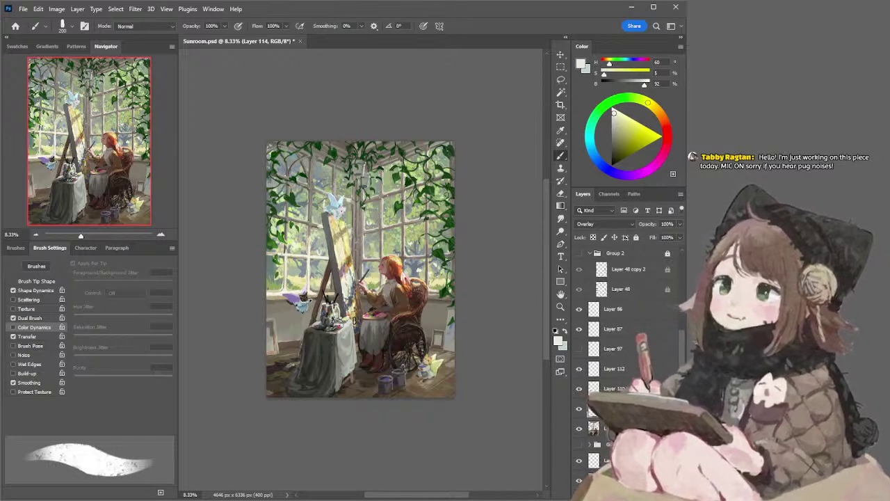
drag(357, 332, 360, 319)
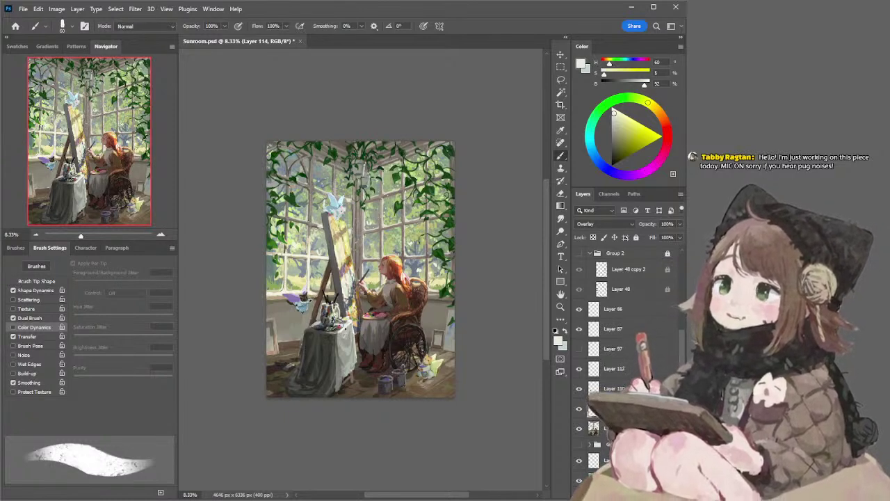
Brighten the brush jar and paint supplies on the draped table with near-white strokes
key(bracketright)
key(bracketright)
key(bracketright)
key(bracketright)
drag(331, 303, 326, 325)
key(bracketright)
key(bracketright)
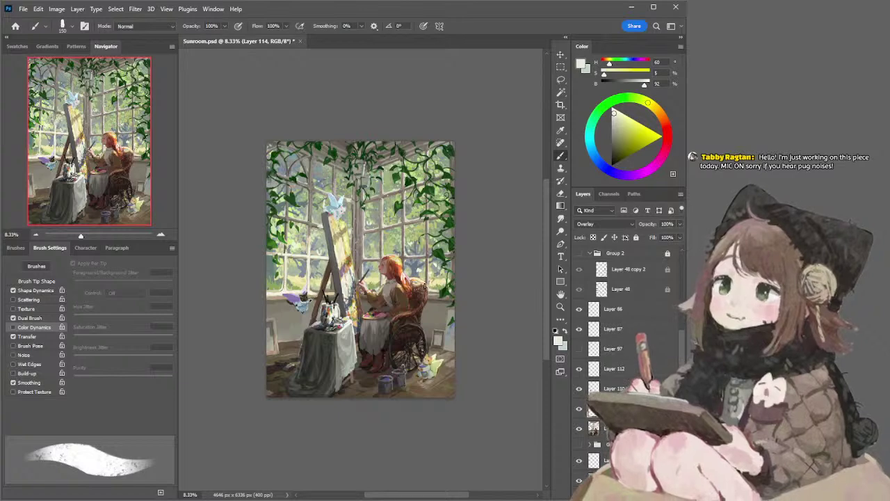
key(bracketleft)
key(bracketleft)
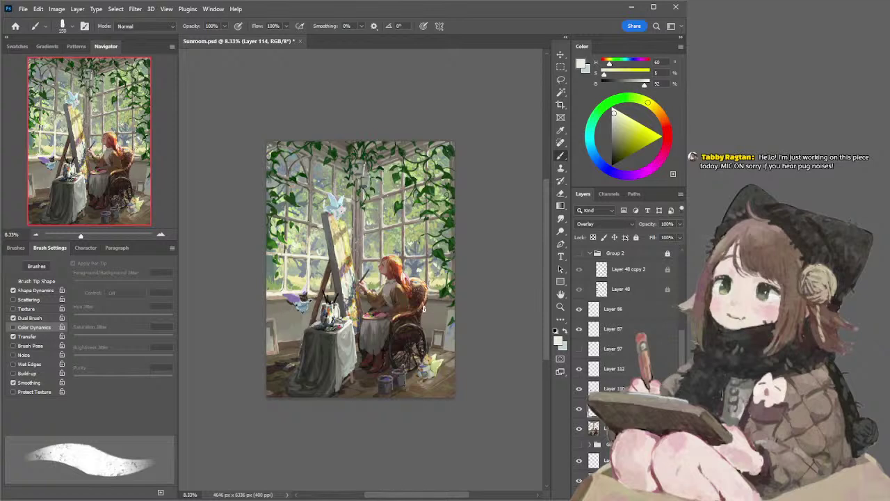
Try a thin near-white highlight along the side of the painter's chair and undo it
key(bracketleft)
key(bracketleft)
key(bracketleft)
key(bracketleft)
key(bracketleft)
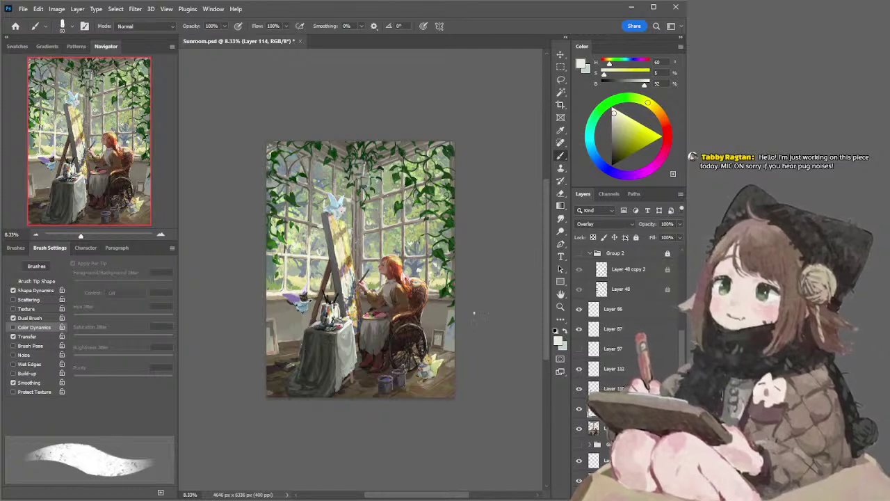
drag(428, 338, 422, 329)
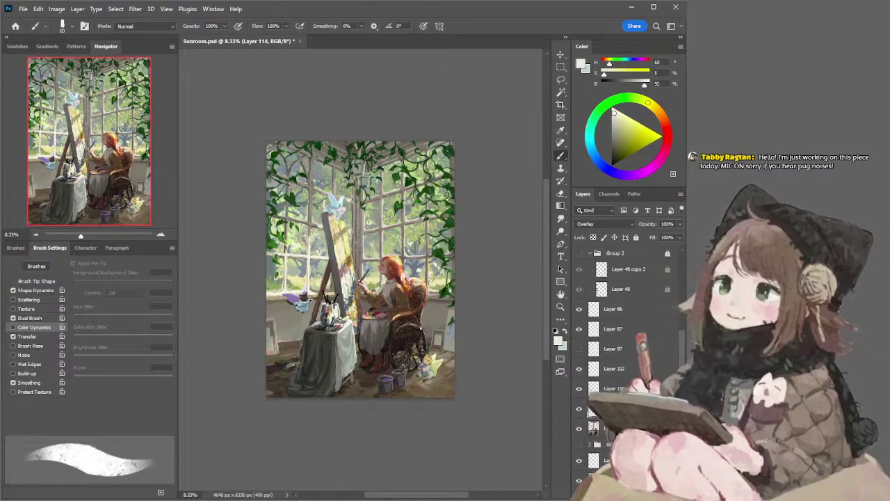
key(ctrl+z)
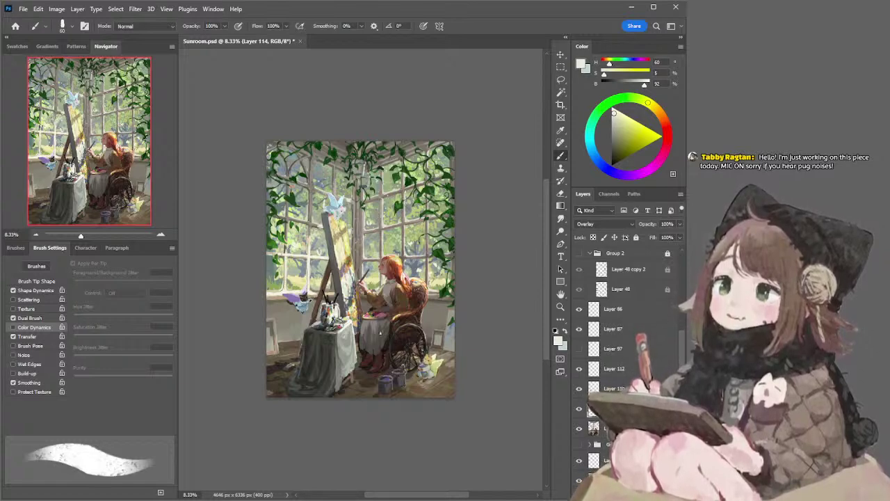
Add a small near-white accent to the painter's white skirt and refine it with the Eraser
drag(363, 325, 367, 323)
key(r)
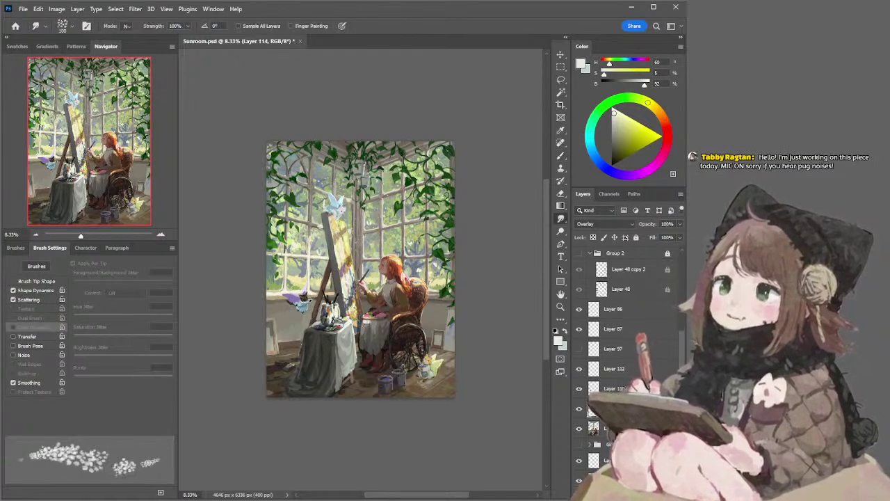
key(e)
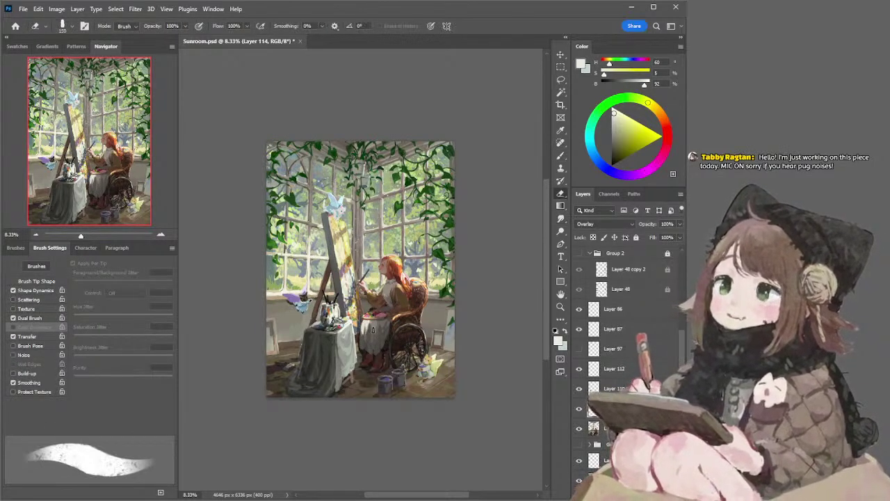
Enlarge the eraser to 900 px and erase overlay light from the front of the seated woman's skirt
key(bracketright)
key(bracketright)
key(bracketright)
key(bracketright)
key(bracketright)
key(bracketright)
key(bracketright)
key(bracketright)
key(bracketright)
key(bracketright)
drag(368, 329, 363, 340)
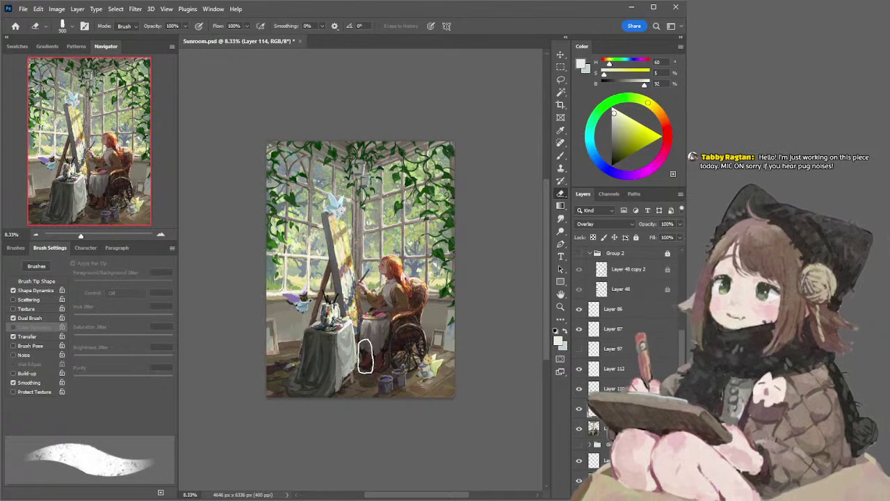
Try to paint a pale overlay highlight down the easel's canvas with a 150 px brush
key(b)
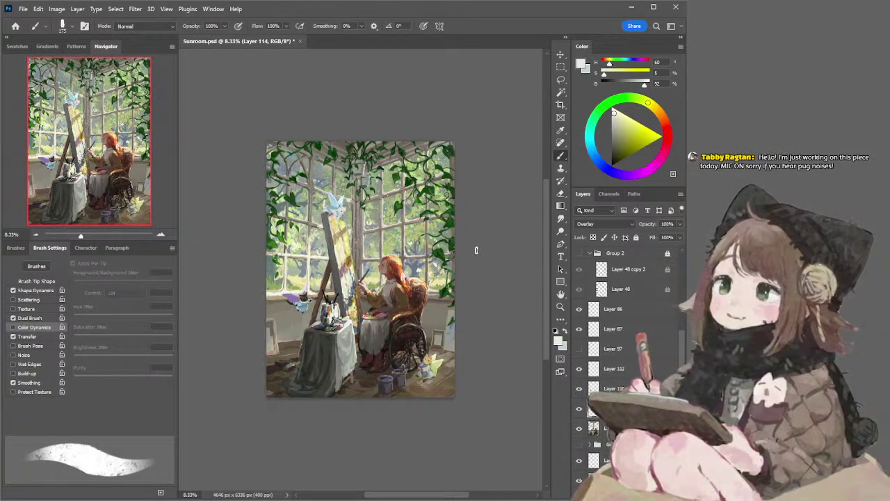
key(bracketleft)
key(bracketleft)
key(bracketleft)
key(bracketleft)
key(bracketleft)
key(bracketleft)
key(bracketleft)
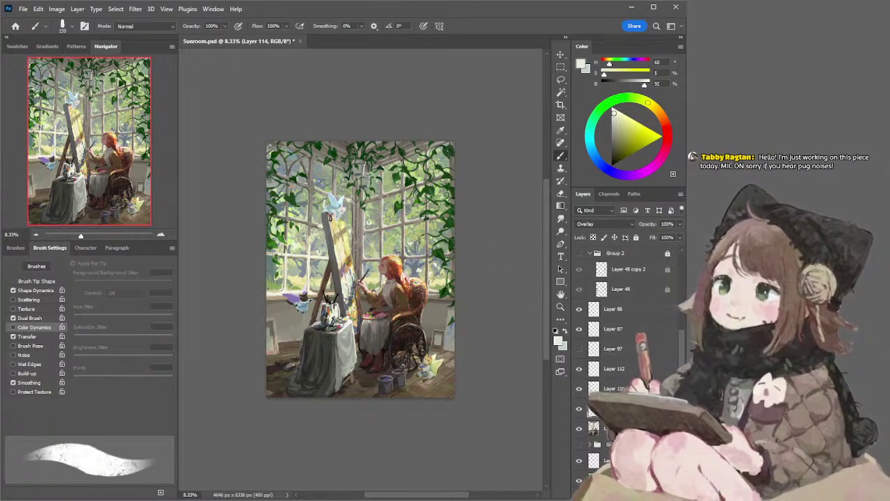
mouse_move(338, 225)
mouse_down()
mouse_move(335, 244)
mouse_move(358, 278)
mouse_up()
key(ctrl+z)
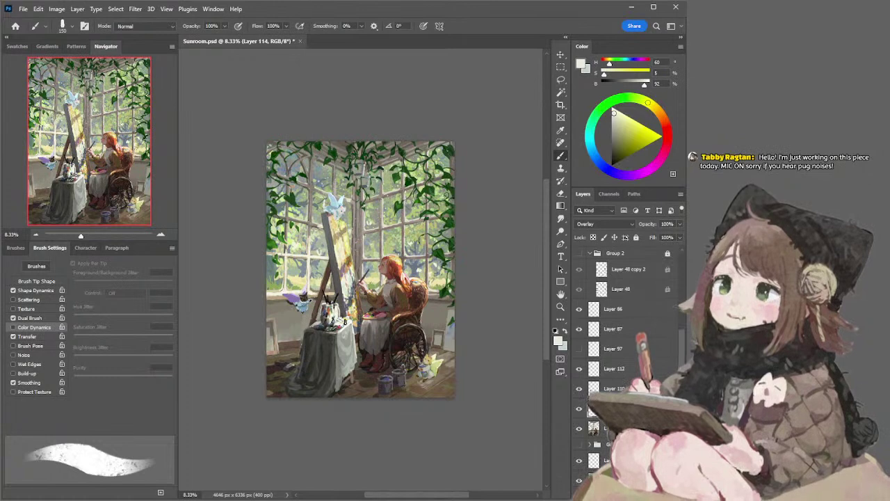
Erase overlay light along the tablecloth's lit edge and the floor below it with a 1300 px eraser
key(e)
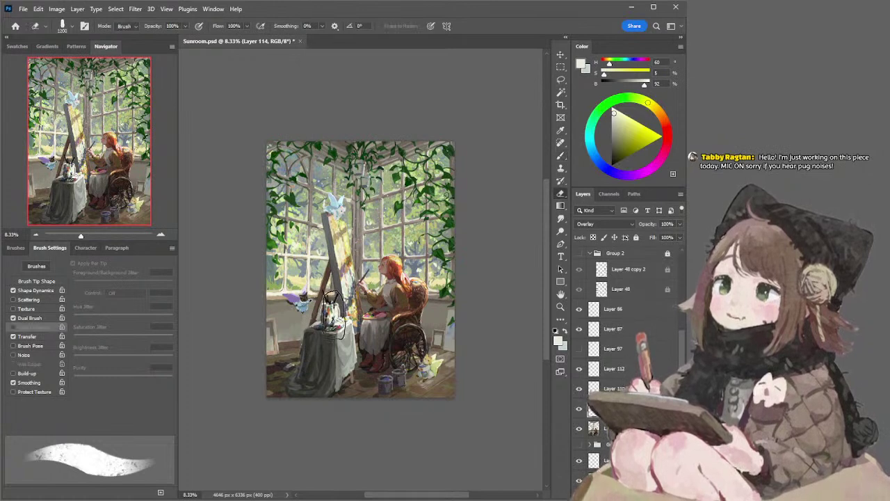
drag(350, 340, 356, 363)
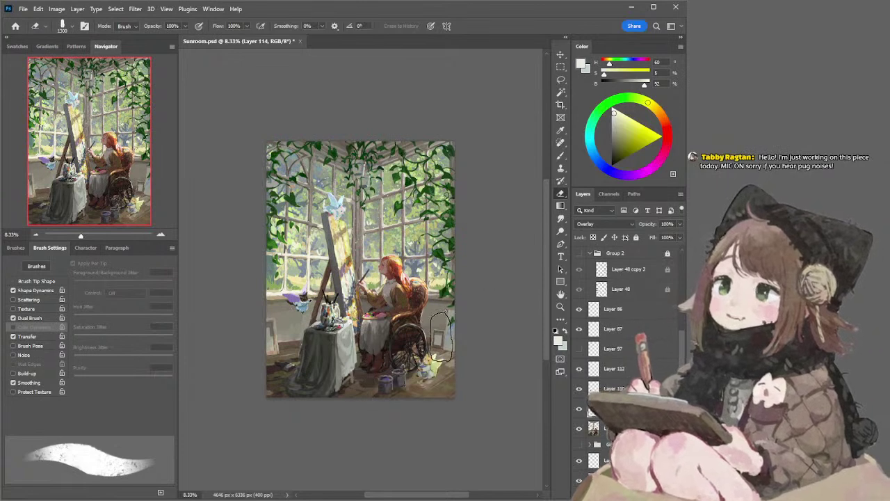
key(b)
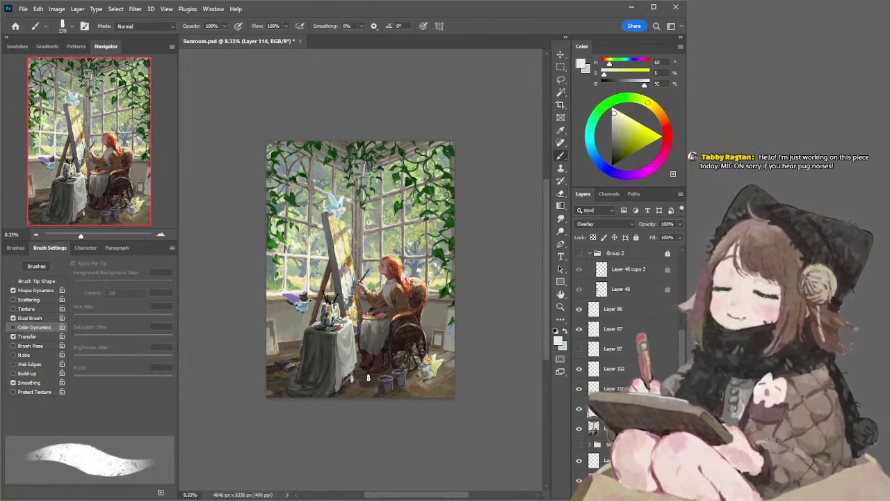
key(e)
drag(353, 388, 355, 399)
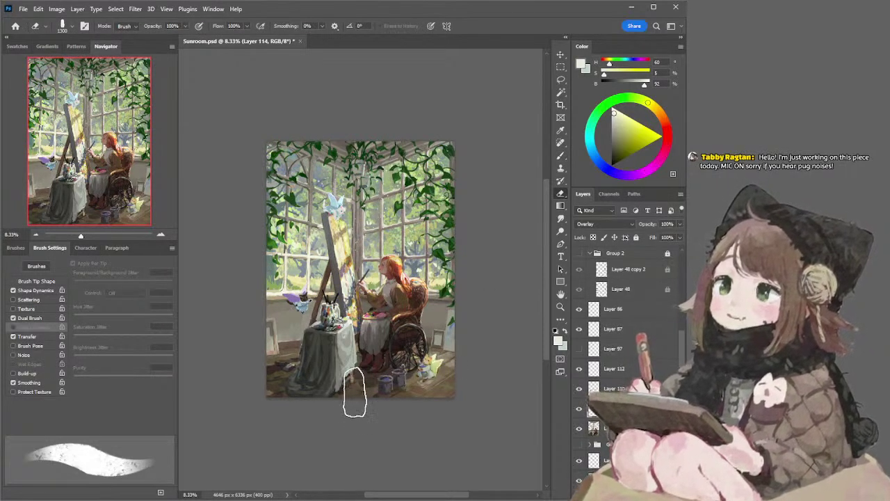
Touch up the overlay light on the floor around the paint cans, alternating the brush with the 1300 px eraser
key(b)
key(e)
key(b)
key(e)
key(b)
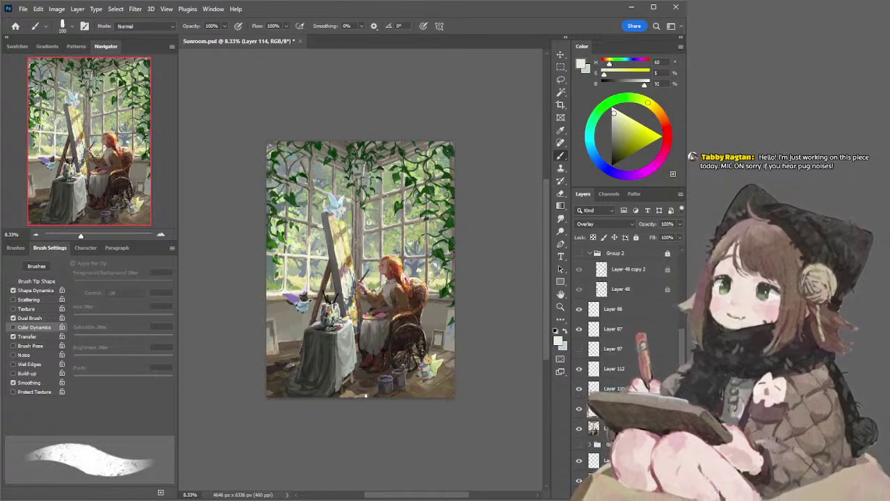
key(e)
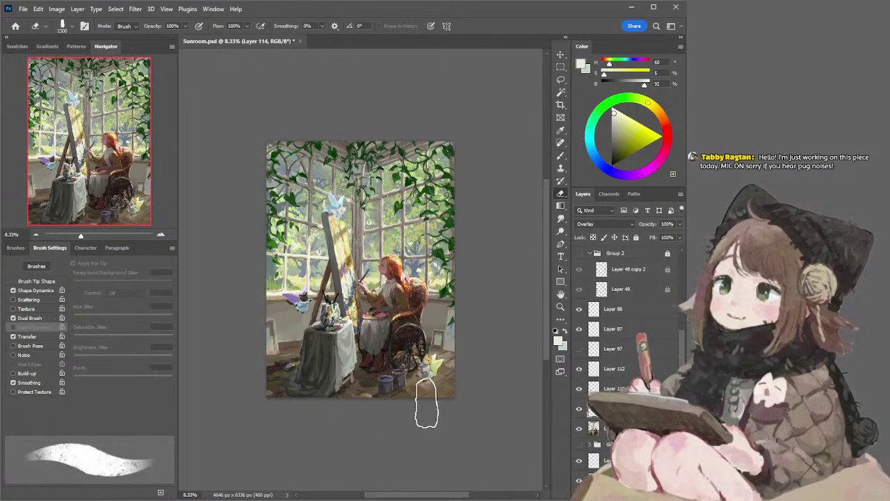
key(b)
key(e)
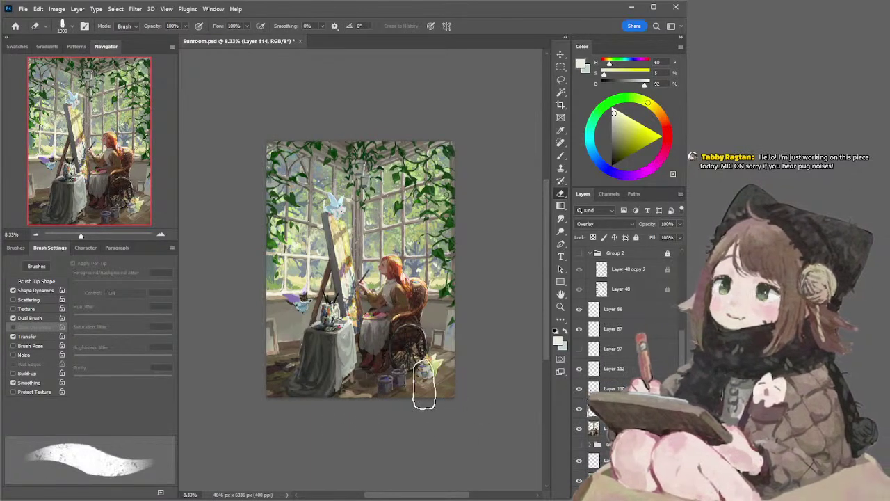
key(b)
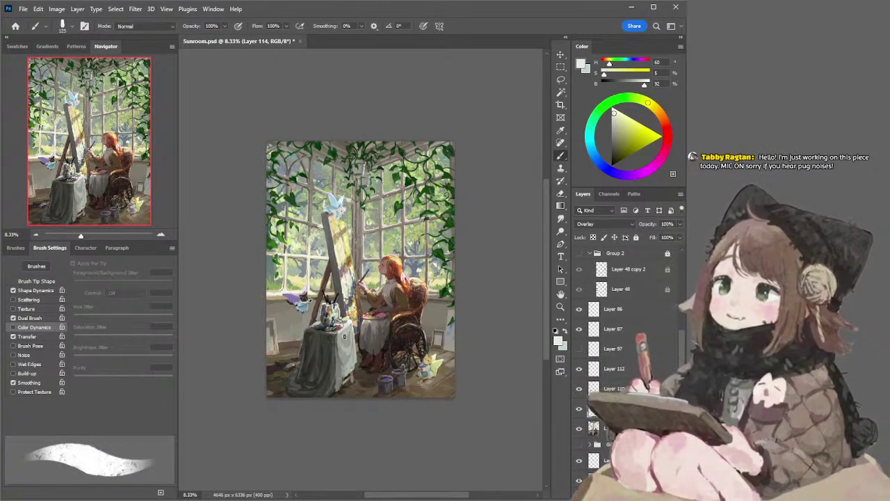
Brighten the lit side of the tablecloth with pale overlay strokes using a 400 px brush
drag(337, 380, 342, 335)
key(ctrl+z)
key(bracketright)
key(bracketright)
key(bracketright)
drag(338, 383, 339, 353)
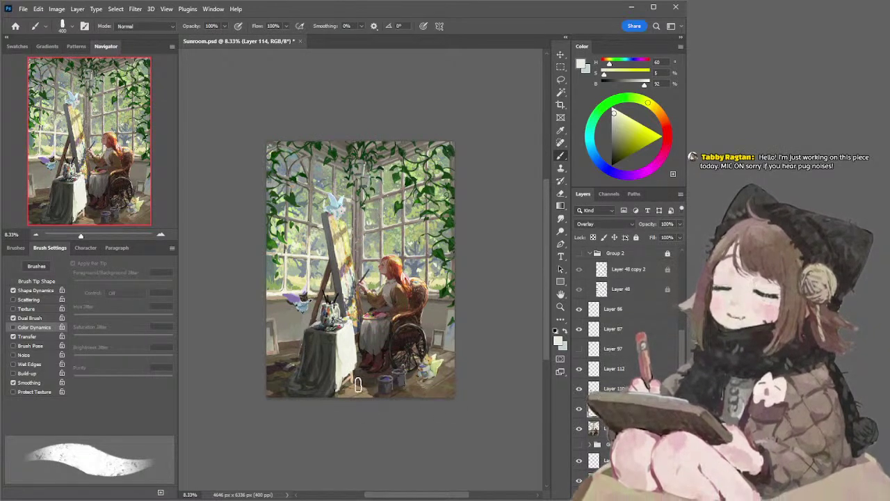
Try to paint sunlight patches across the floor from the table to the paint cans
drag(364, 384, 373, 387)
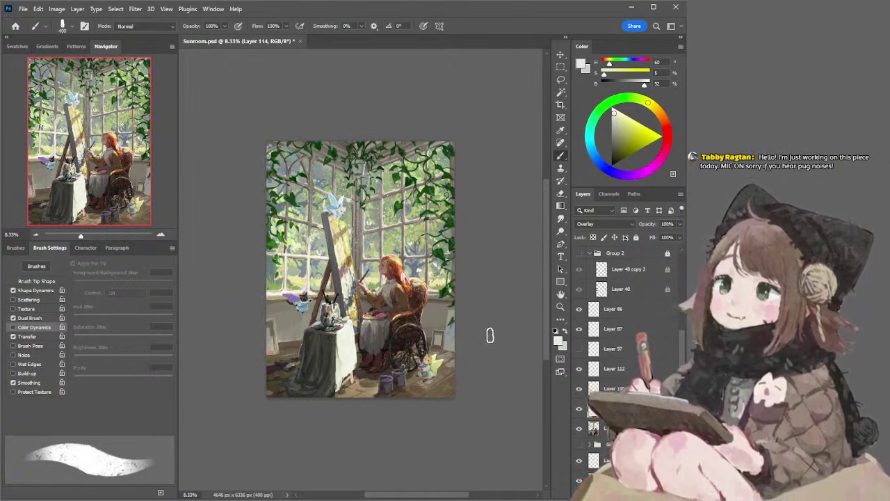
mouse_move(412, 392)
mouse_down()
mouse_move(452, 382)
mouse_move(453, 394)
mouse_move(447, 376)
mouse_move(428, 382)
mouse_move(448, 372)
mouse_up()
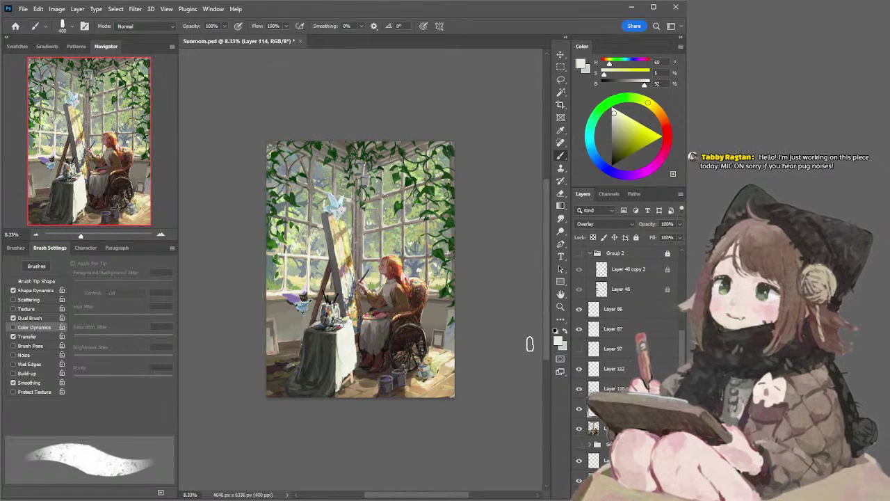
key(ctrl+z)
key(ctrl+z)
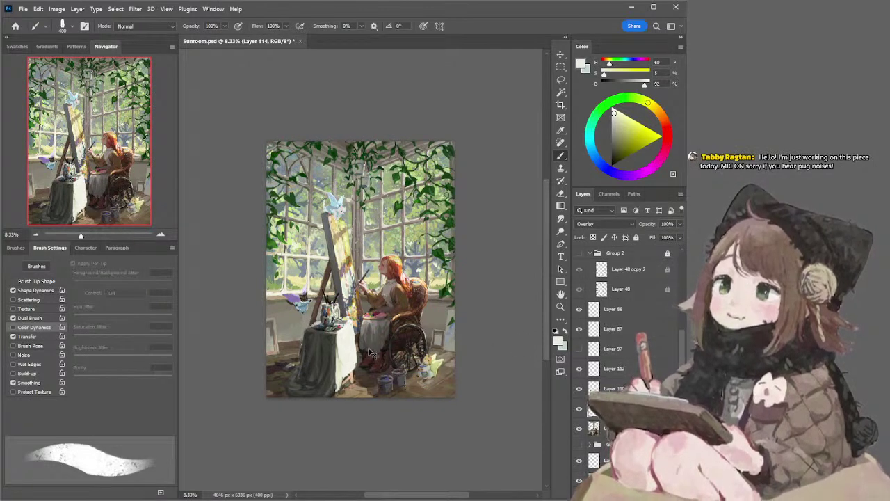
Reduce the brush to 200 px and the eraser to 500 px
key(bracketright)
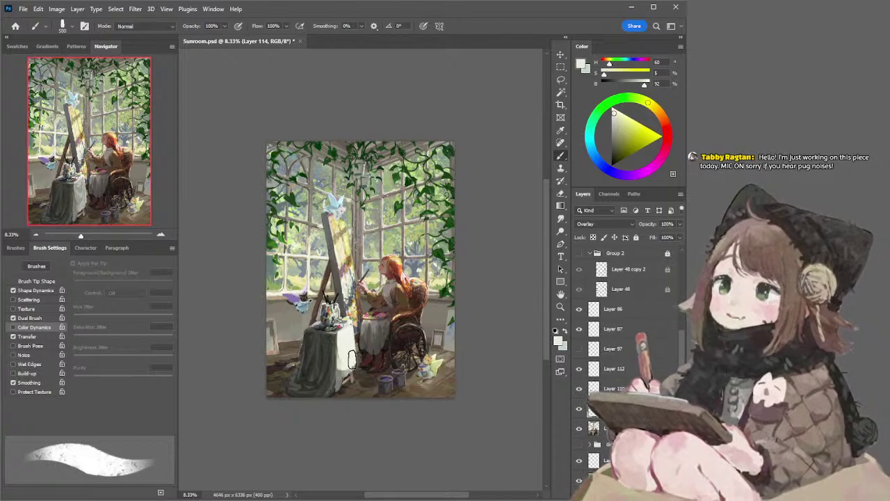
key(bracketleft)
key(bracketleft)
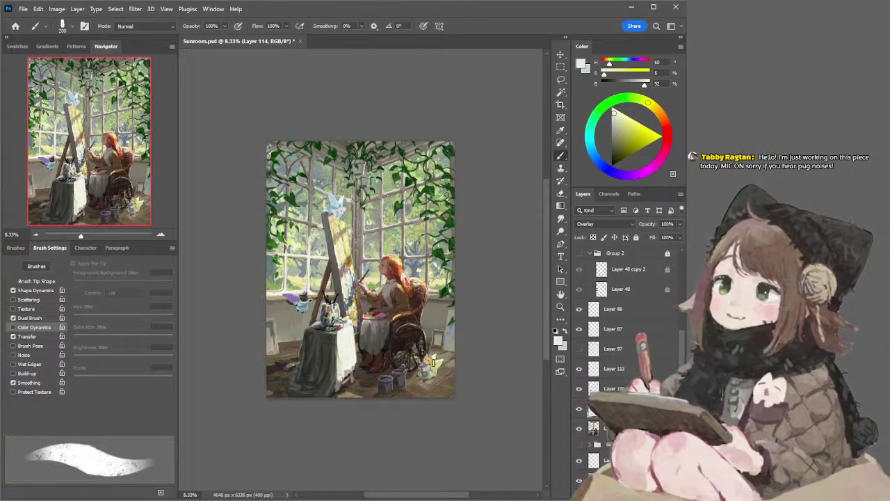
key(e)
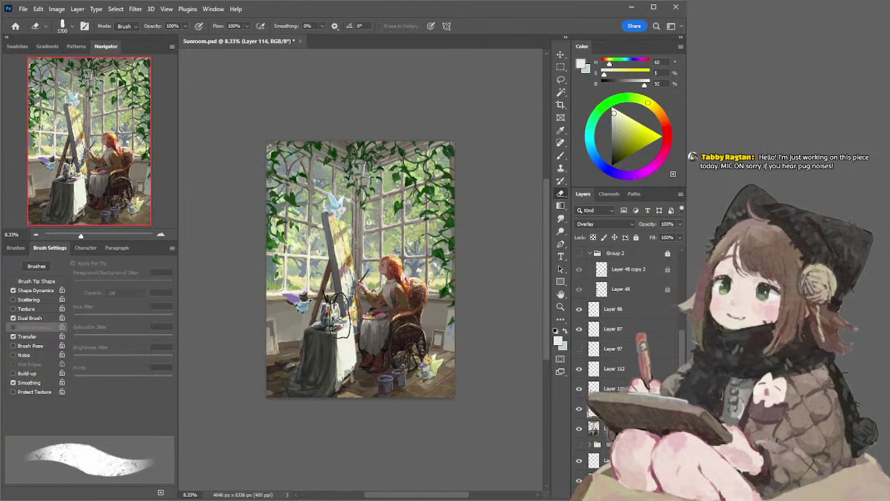
key(bracketleft)
key(bracketleft)
key(bracketleft)
key(bracketleft)
key(bracketleft)
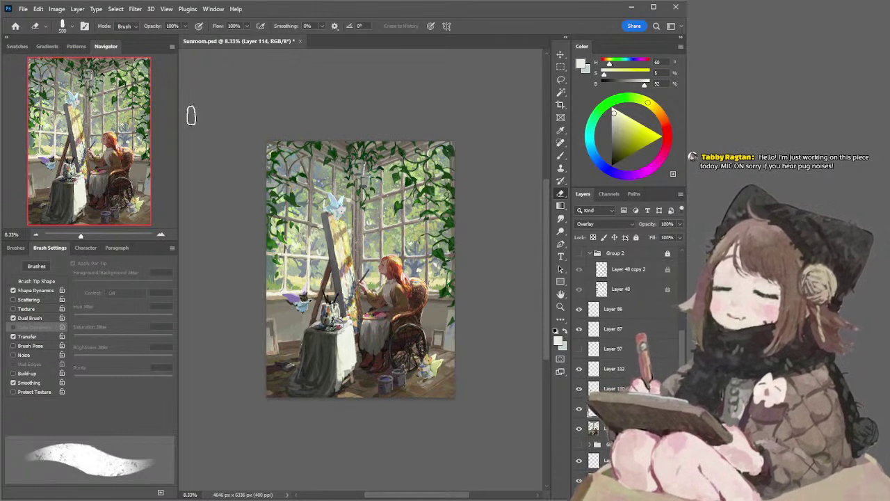
Soften the bright overlay on the tablecloth with a soft round eraser at 900 px, undoing the last stroke
click(72, 26)
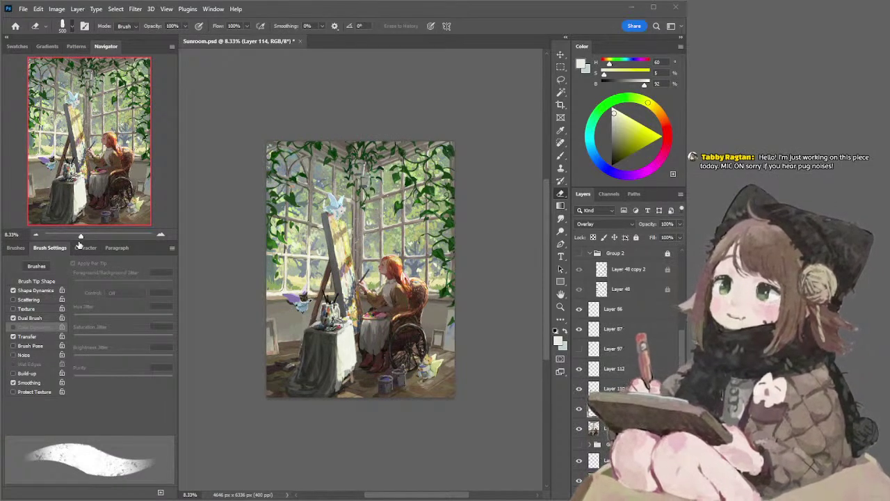
click(76, 242)
key(bracketright)
key(bracketright)
key(bracketright)
key(bracketright)
drag(341, 352, 344, 383)
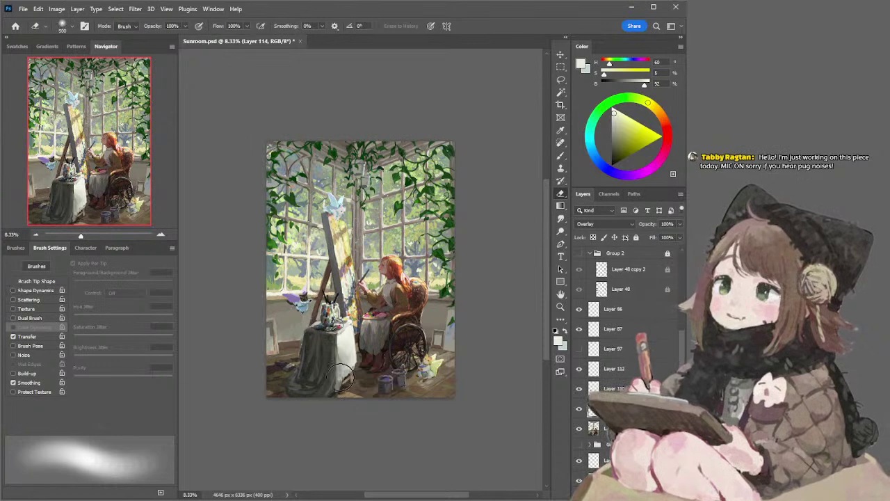
drag(346, 348, 343, 368)
key(ctrl+z)
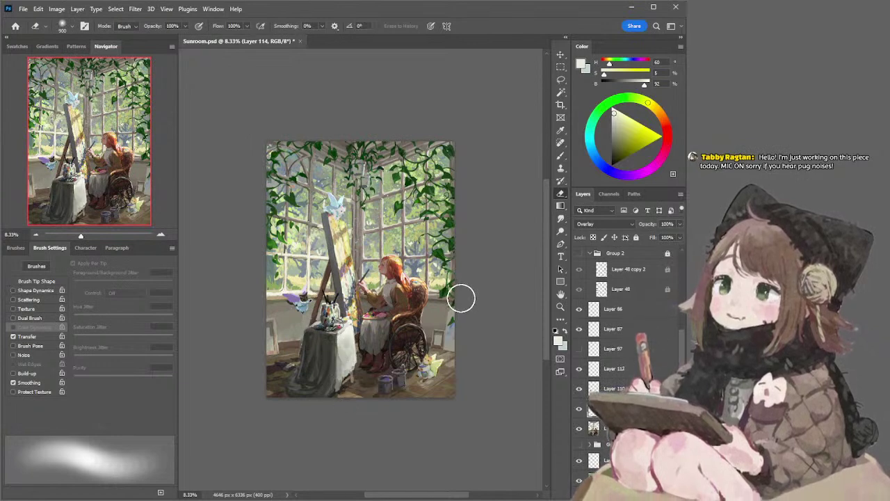
Try to paint an overlay highlight across the seated woman's skirt, and undo the latest changes
key(b)
key(b)
mouse_move(363, 331)
mouse_down()
mouse_move(361, 362)
mouse_move(373, 372)
mouse_move(360, 369)
mouse_move(387, 379)
mouse_move(365, 356)
mouse_move(363, 374)
mouse_move(385, 376)
mouse_move(388, 344)
mouse_up()
key(ctrl+z)
key(ctrl+z)
key(ctrl+z)
key(ctrl+z)
On Layer 113, sample the dark brown beside the woman's boots and reduce the brush to 175 px
key(l)
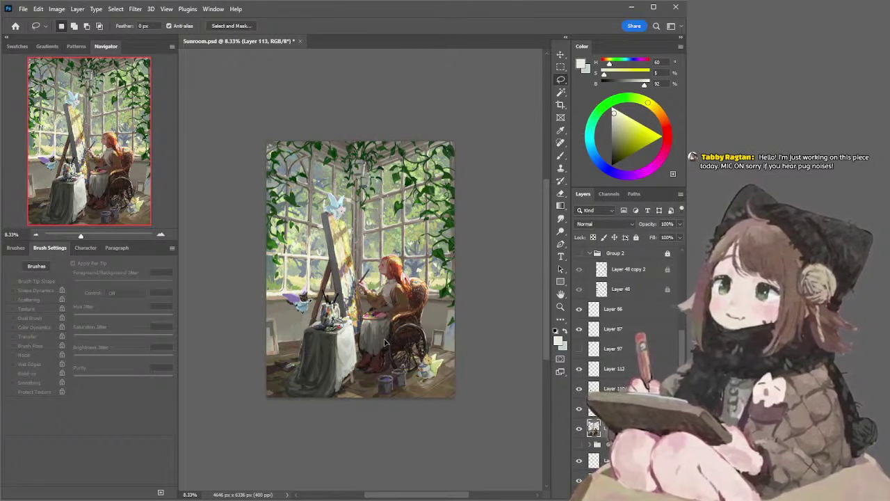
key(e)
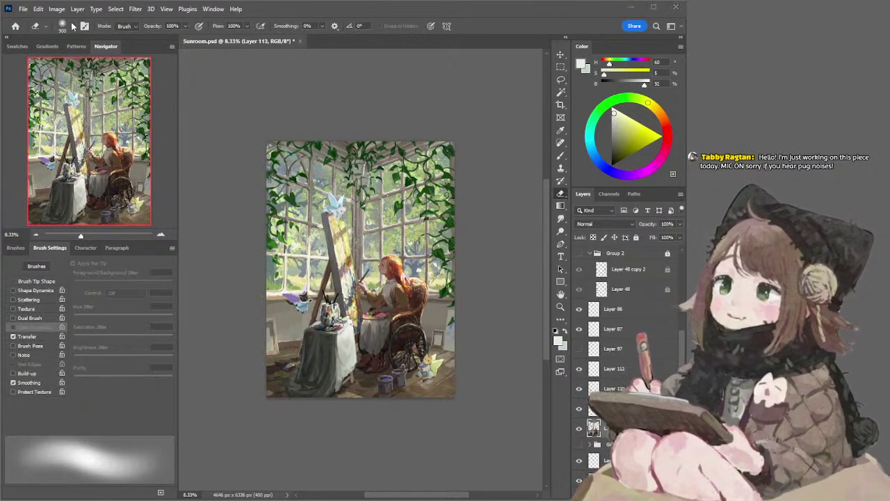
key(b)
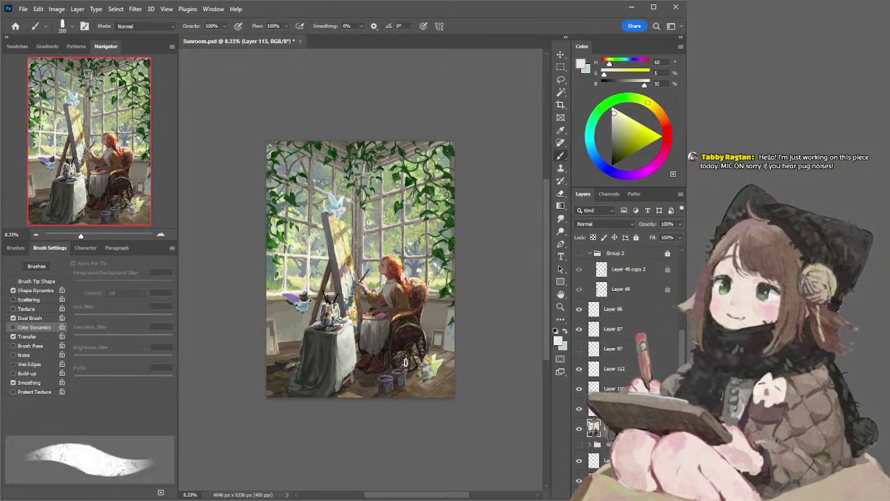
alt+click(385, 362)
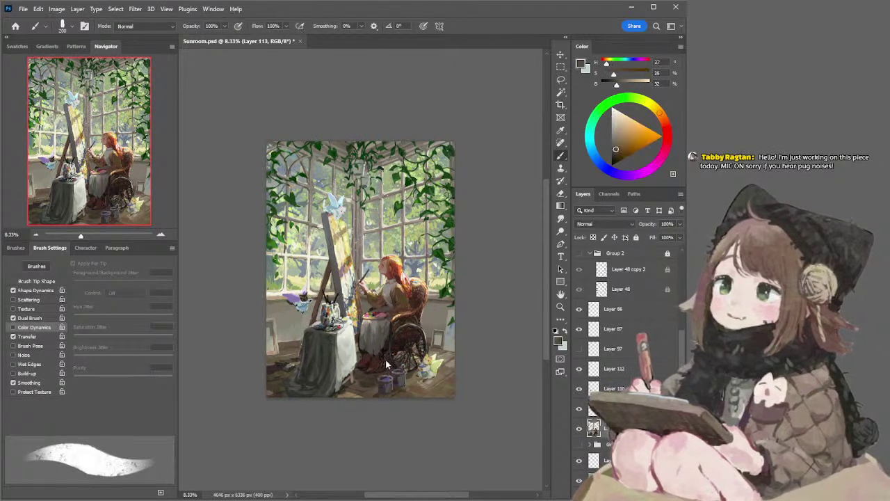
key(bracketleft)
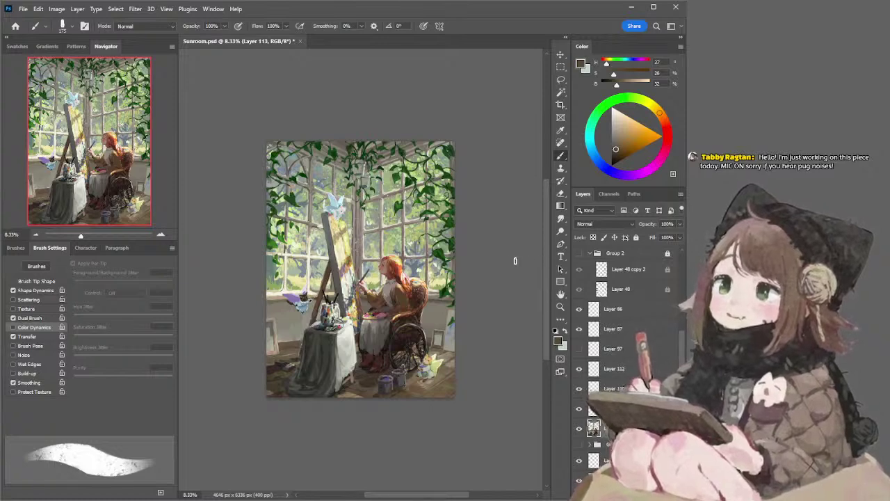
Sample nearby greys and browns to retouch the gap between the skirt and the tablecloth, undoing the last two changes
alt+click(363, 325)
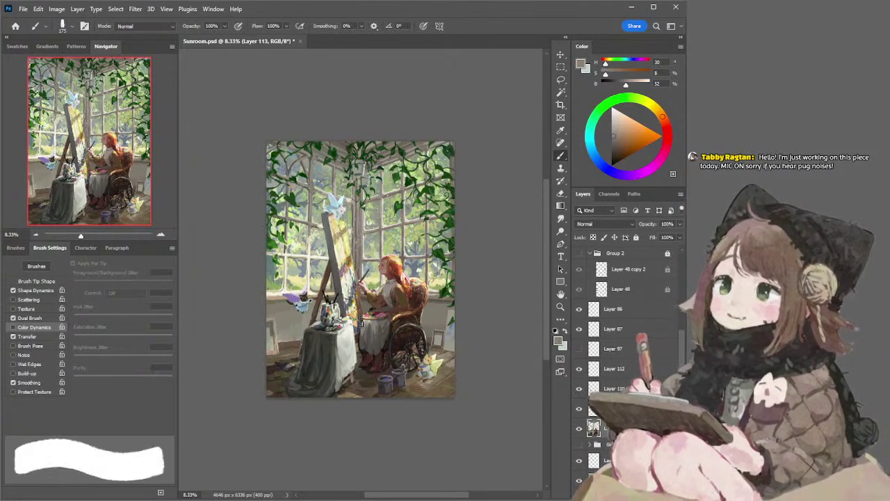
drag(362, 324, 367, 338)
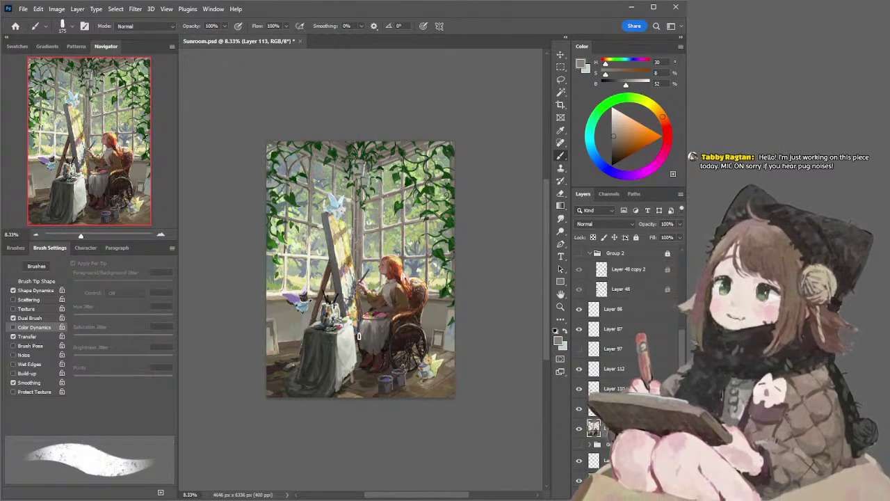
alt+click(358, 337)
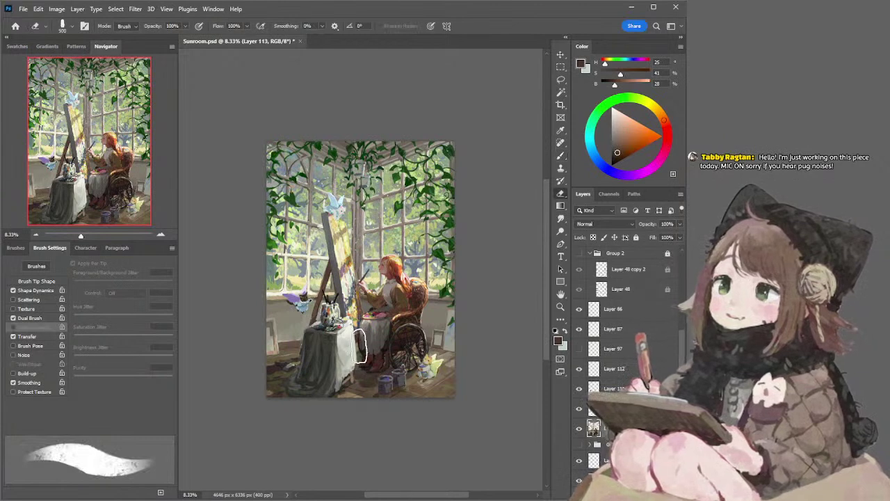
alt+click(358, 346)
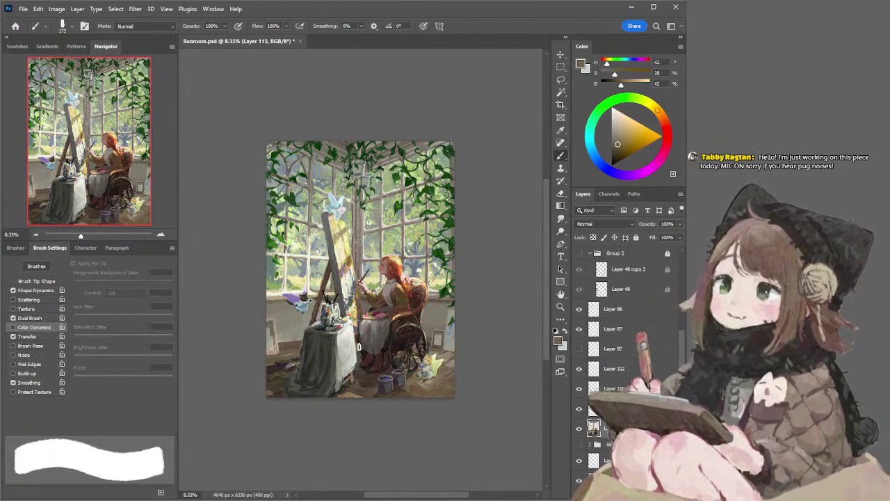
alt+click(360, 348)
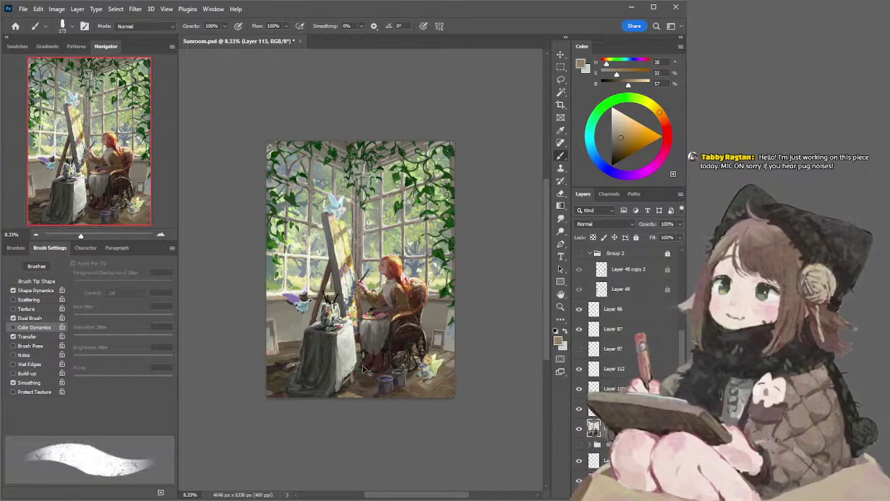
alt+click(361, 353)
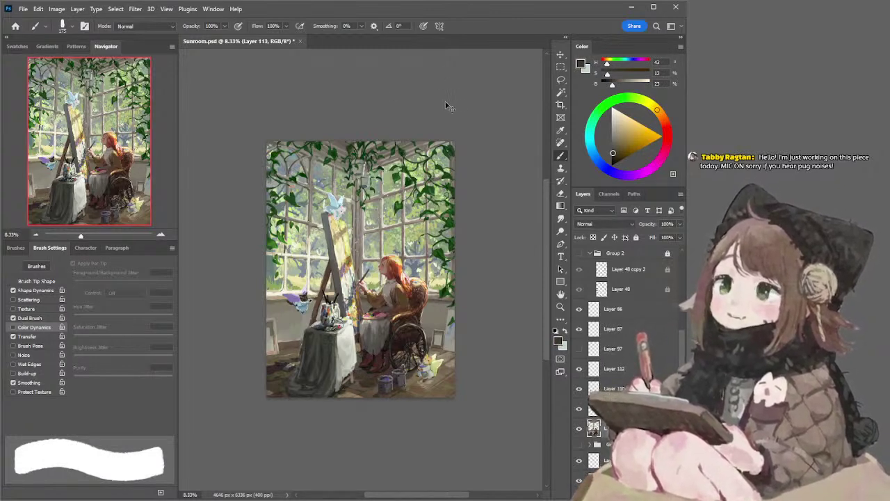
key(ctrl+z)
key(ctrl+z)
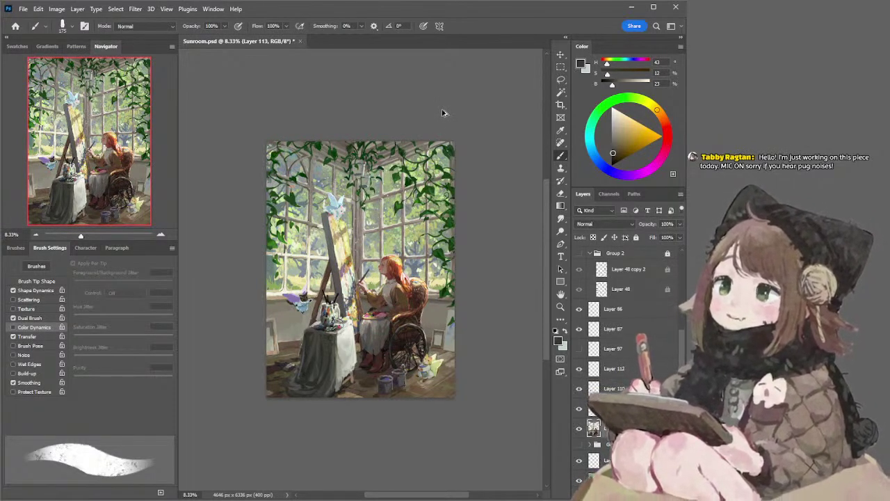
Sample the dark browns around the woman's boots and the skirt-tablecloth gap to retouch the shadows, reducing the brush to 100 px
key(l)
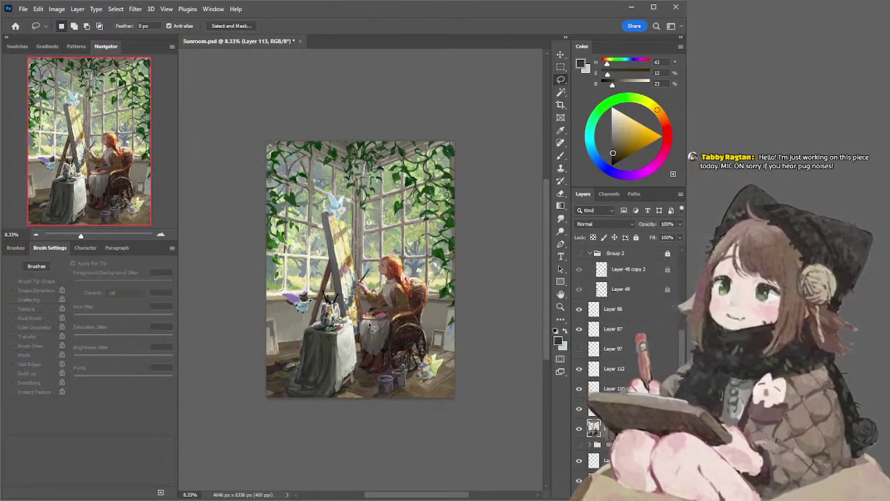
key(b)
alt+click(387, 360)
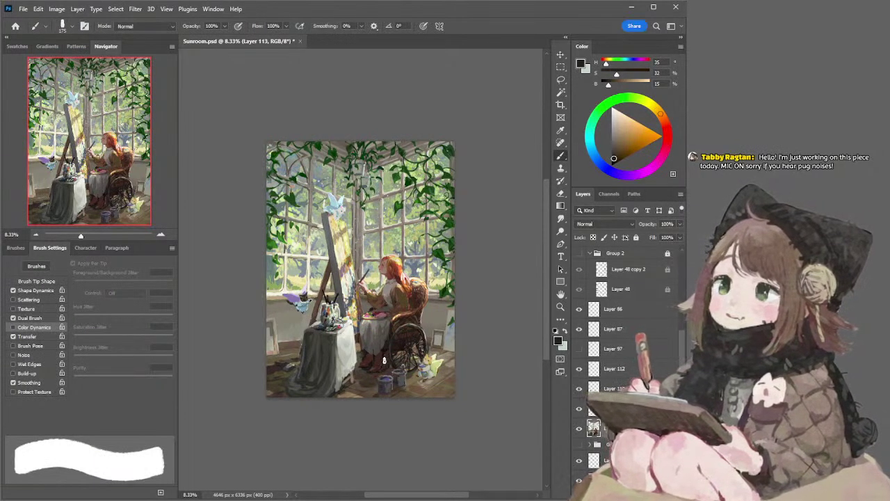
alt+click(387, 348)
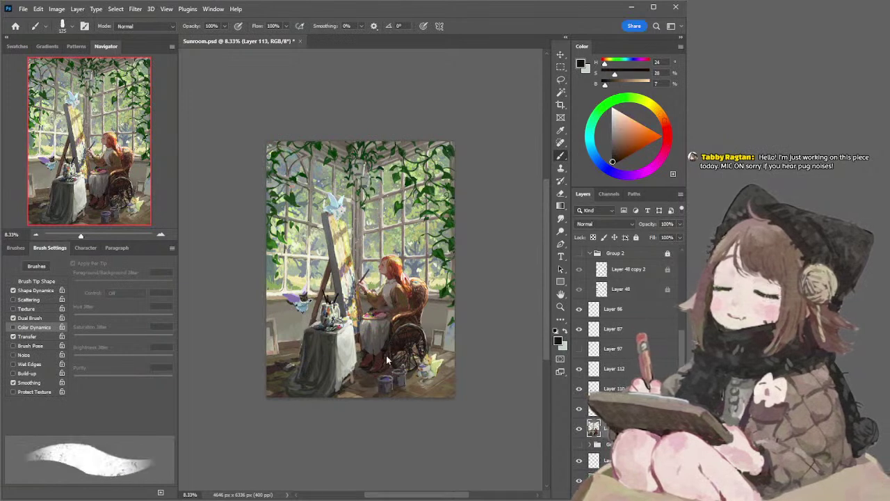
key(bracketleft)
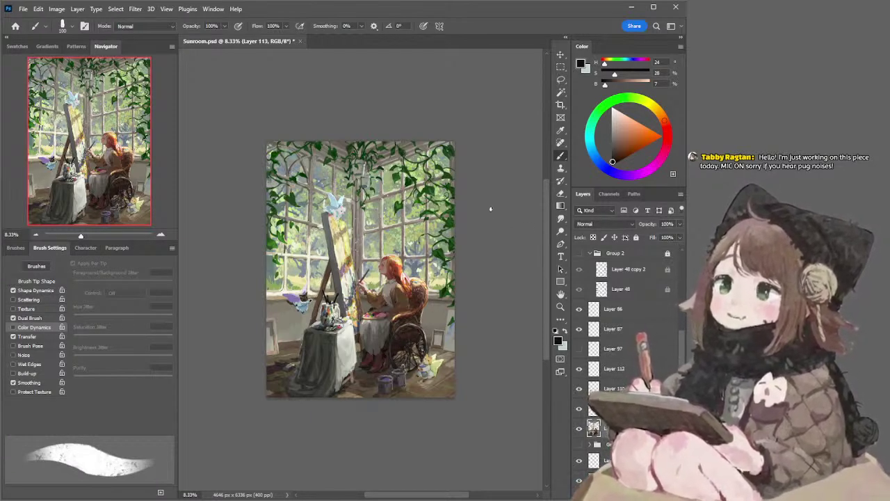
alt+click(359, 335)
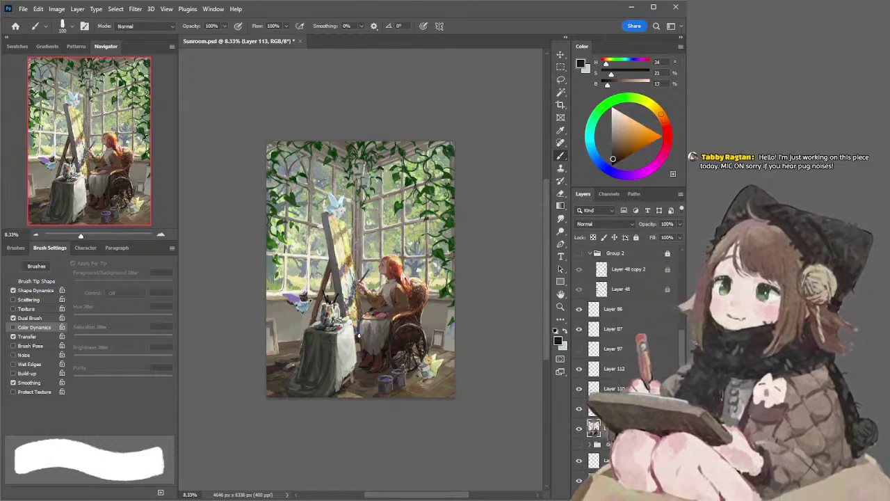
Hide and show the overlay Layer 114 to compare the painting with and without its lighting
click(579, 410)
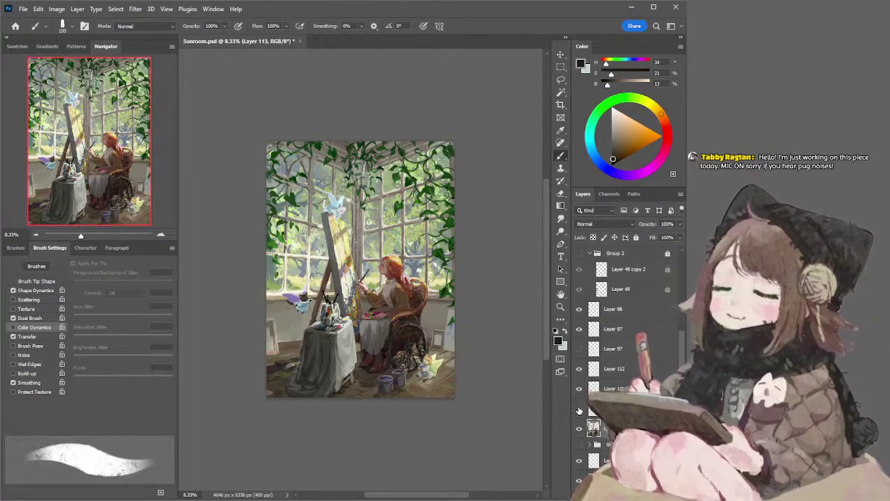
click(580, 408)
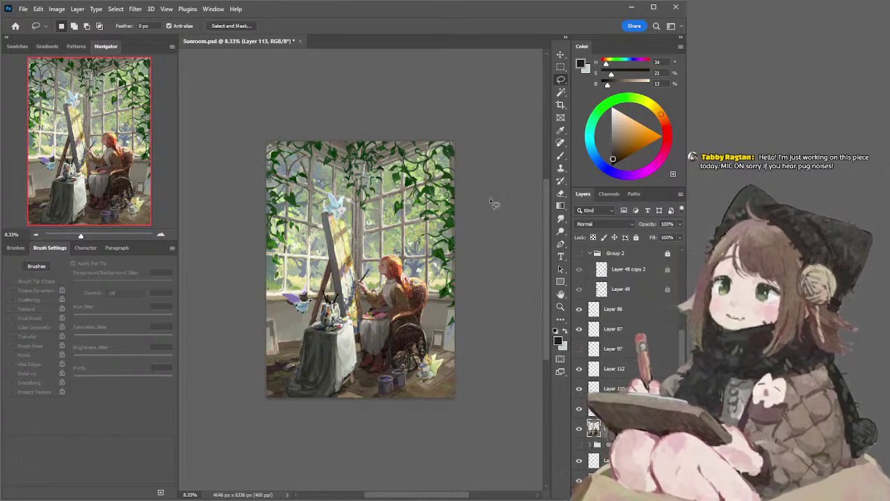
key(b)
key(bracketright)
key(bracketright)
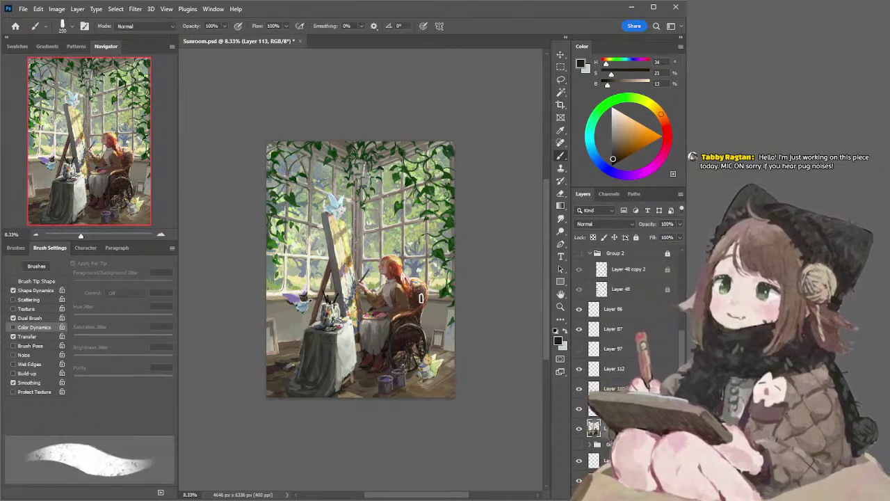
click(579, 409)
click(579, 410)
On overlay Layer 114, undo the pale yellow stroke and paint a light grey highlight on the wicker chair's back at 400 px
click(593, 409)
click(621, 116)
click(649, 105)
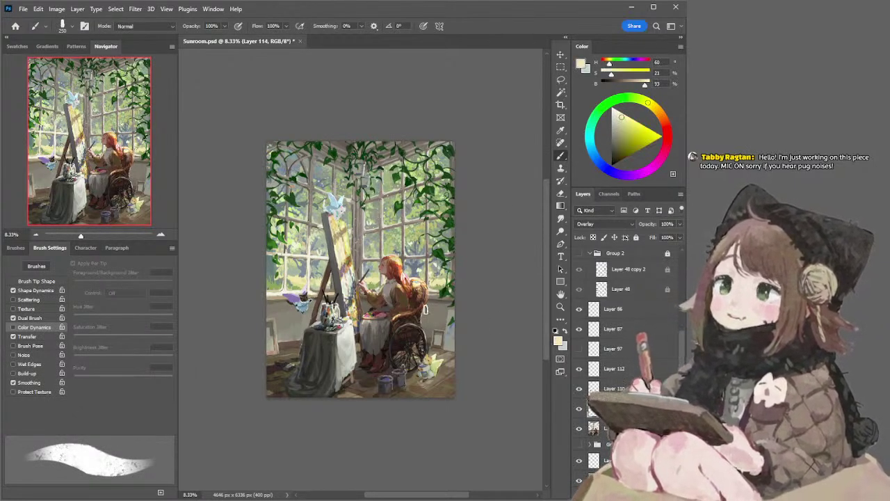
key(bracketright)
key(bracketright)
key(ctrl+z)
click(612, 121)
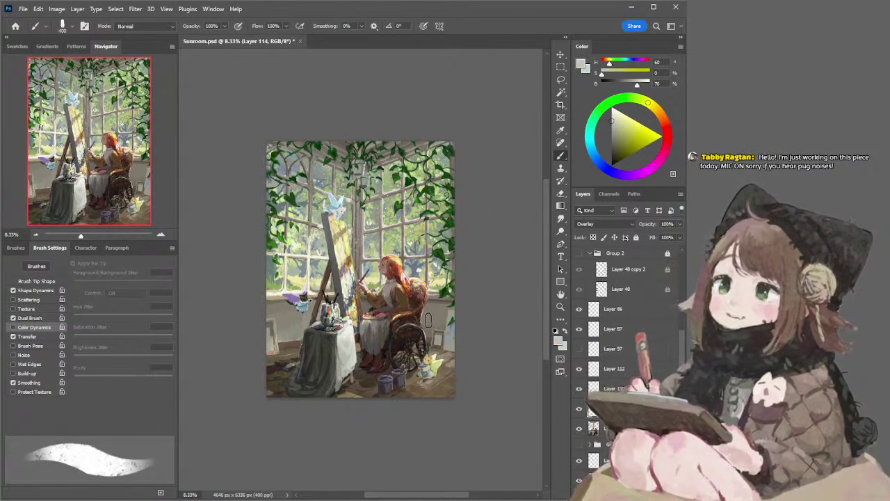
drag(415, 287, 420, 302)
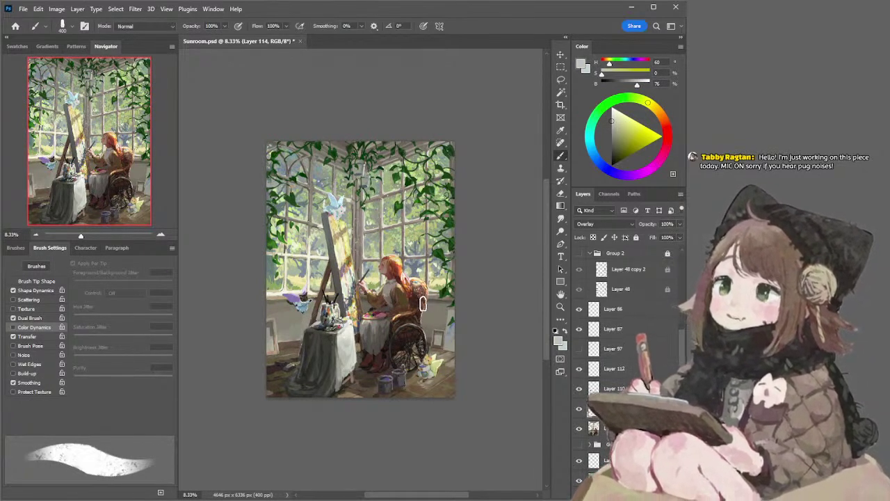
Paint light grey overlay highlights down the canvas on the easel, undoing the larger stroke and using a smaller brush
key(bracketright)
key(bracketright)
drag(347, 255, 340, 273)
mouse_move(345, 236)
mouse_down()
mouse_move(336, 237)
mouse_move(343, 269)
mouse_up()
key(ctrl+z)
key(bracketleft)
key(bracketleft)
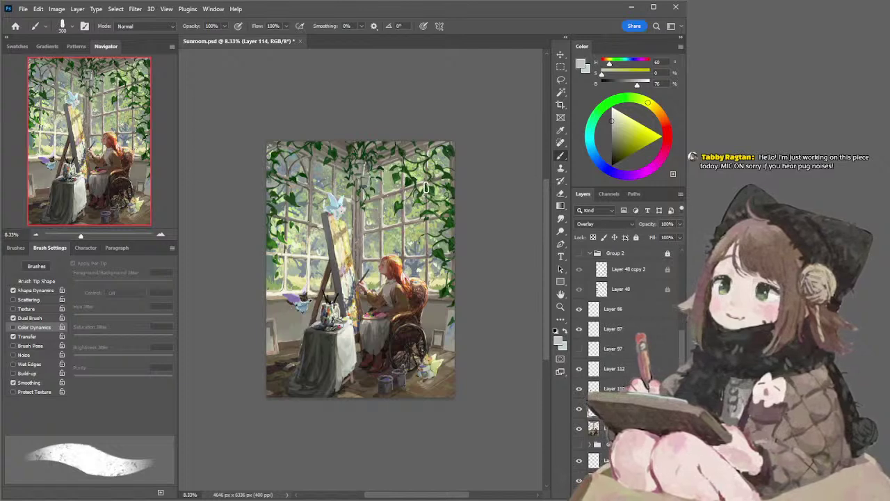
key(bracketleft)
drag(350, 259, 348, 266)
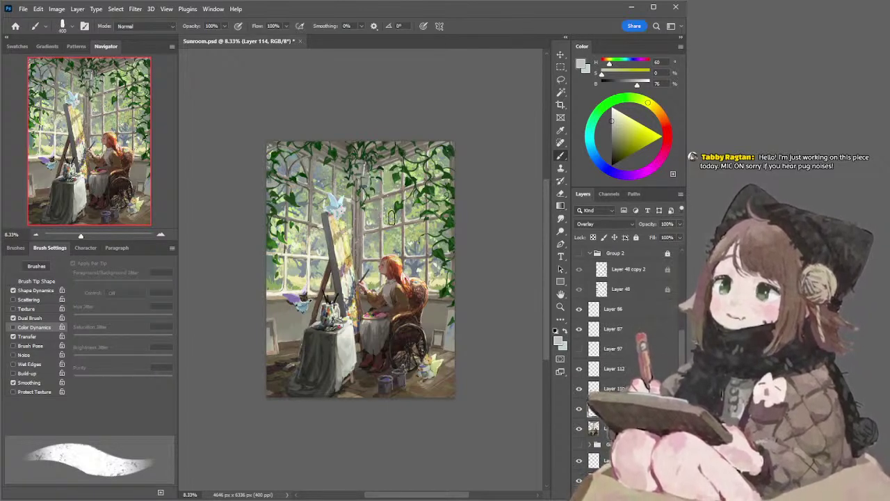
drag(353, 296, 350, 305)
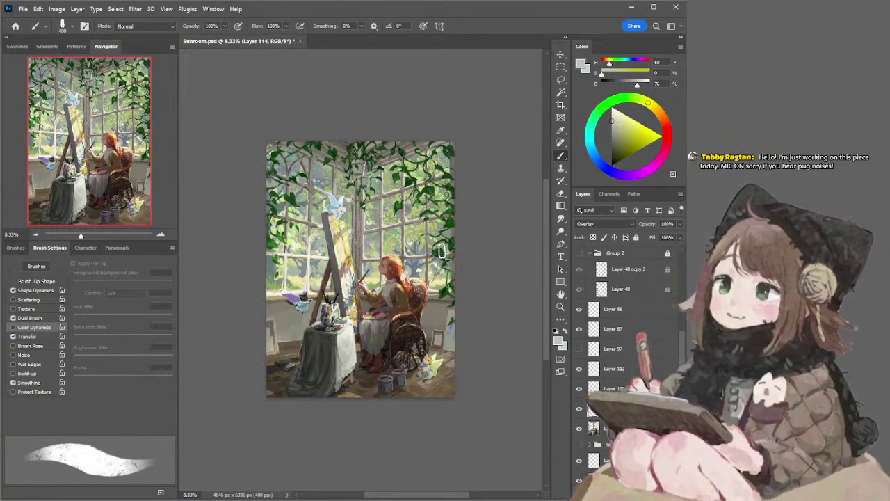
Reduce the brush to 90 px and add small near-white overlay highlights around the skirt and the tablecloth
key(bracketleft)
key(bracketleft)
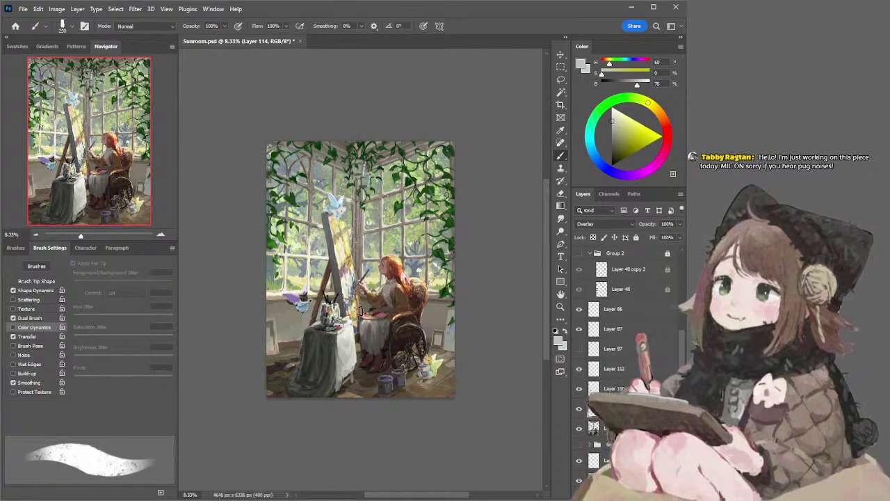
key(x)
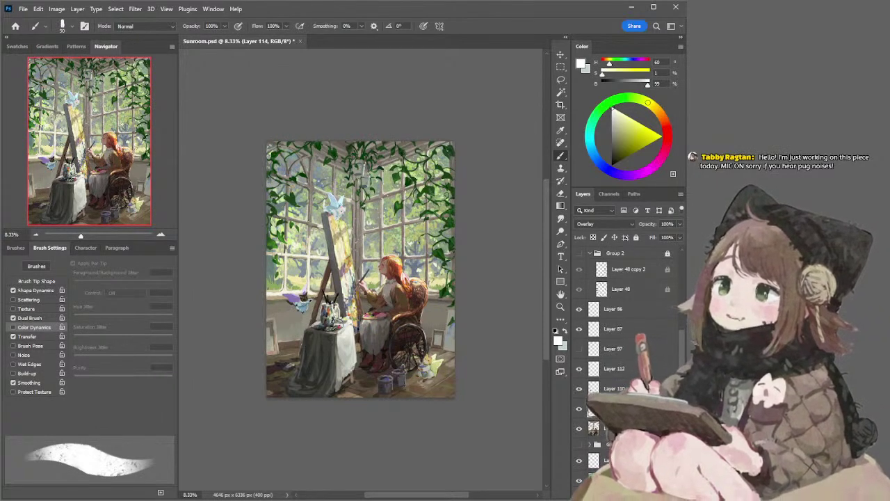
key(bracketright)
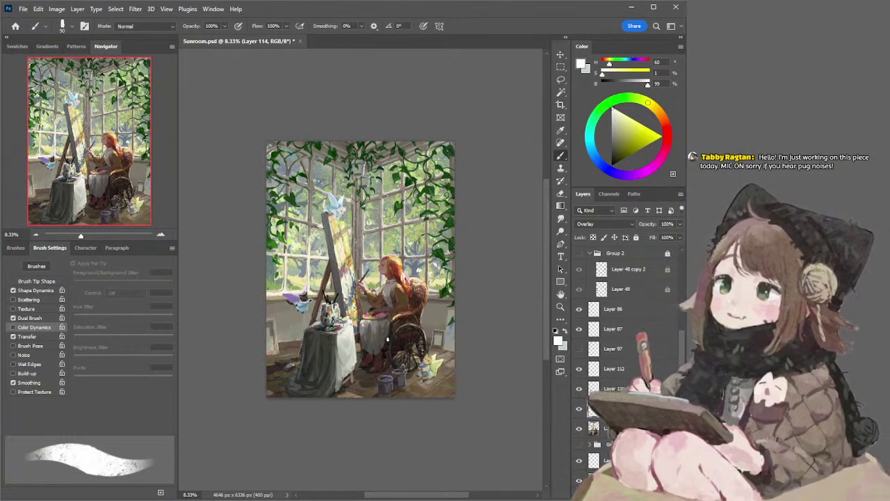
key(e)
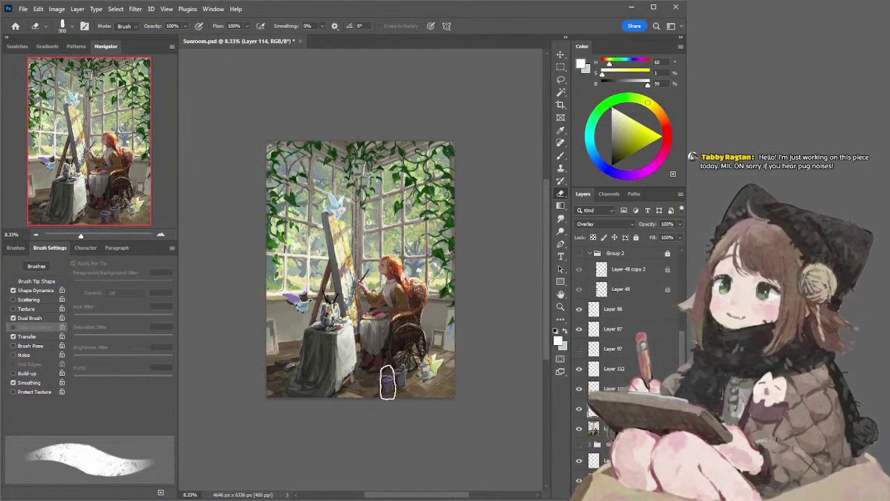
key(b)
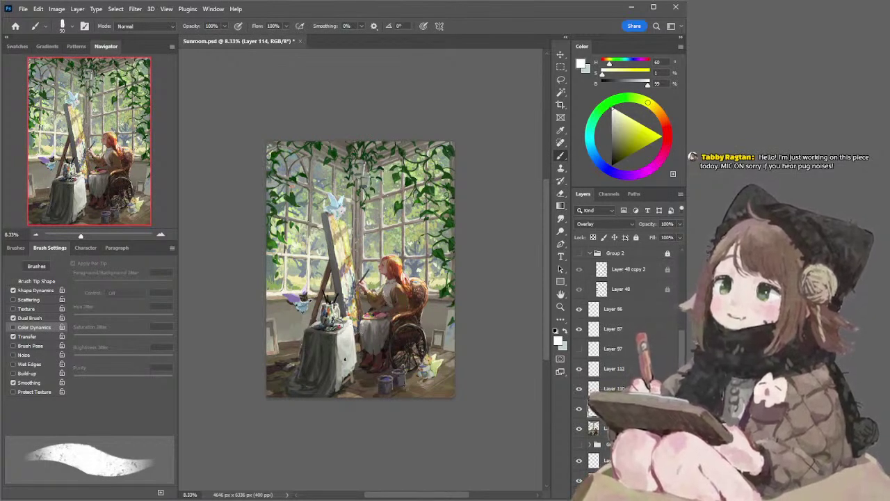
Try to soften the tablecloth's overlay highlight with the eraser enlarged to 1100 px, and undo the stroke
key(e)
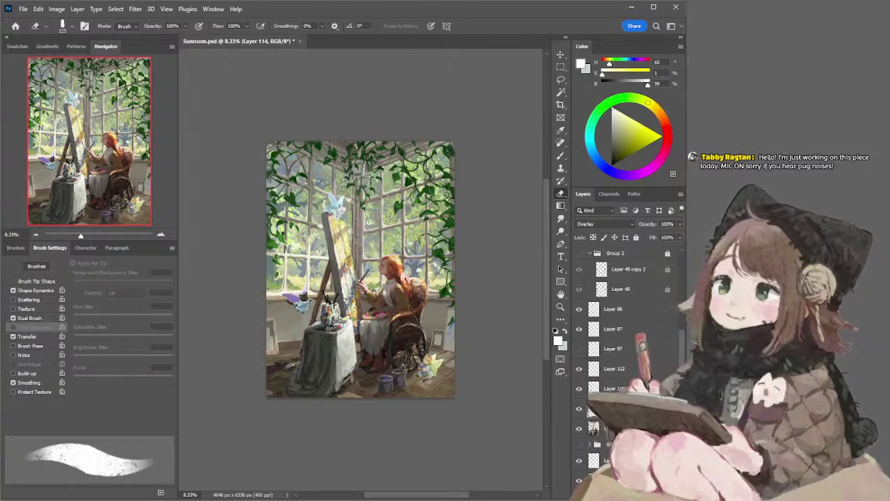
key(bracketright)
key(bracketright)
key(bracketright)
key(bracketright)
key(bracketright)
key(bracketright)
key(bracketright)
key(bracketright)
drag(342, 342, 348, 354)
key(ctrl+z)
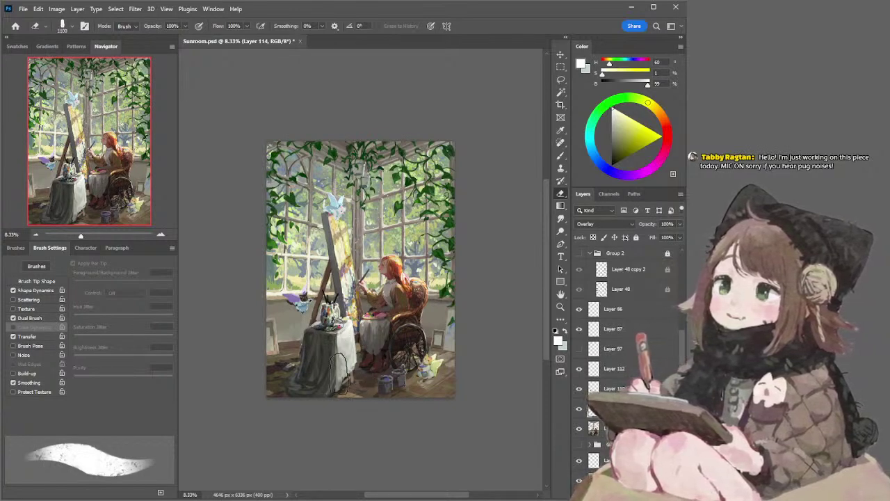
Erase part of the overlay down the tablecloth's bright side at 900 px, undoing one change, and reduce the eraser to 700 px
key(bracketleft)
key(bracketleft)
key(bracketright)
key(ctrl+z)
drag(349, 347, 348, 371)
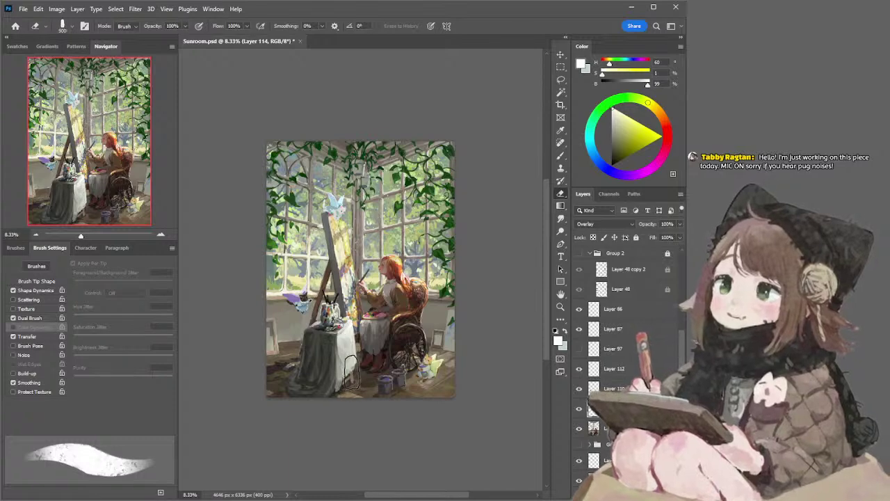
key(bracketleft)
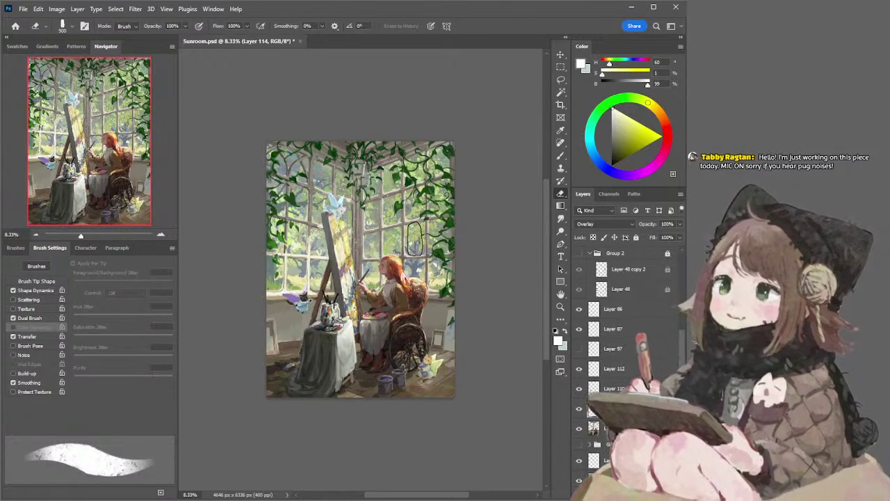
key(bracketleft)
key(bracketleft)
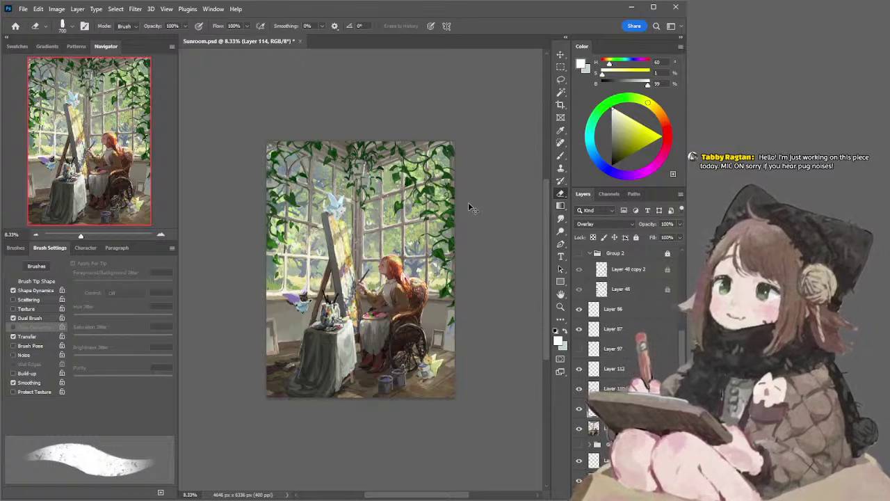
Enlarge the eraser to 1600 px and fade the overlay highlight down the lit folds of the tablecloth
key(bracketright)
key(bracketright)
key(bracketright)
key(bracketright)
key(bracketright)
key(bracketright)
key(bracketright)
key(bracketright)
key(bracketright)
mouse_move(340, 343)
mouse_down()
mouse_move(341, 386)
mouse_move(354, 387)
mouse_up()
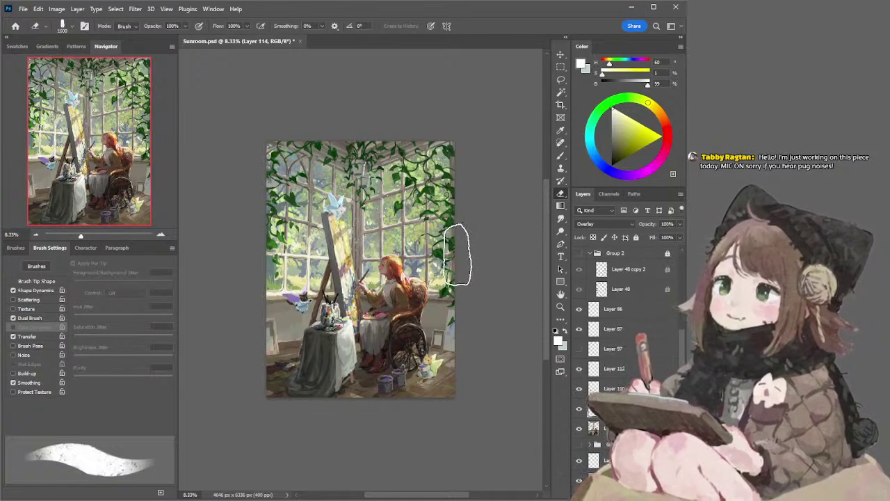
Return to painting on Layer 113 and sample the dark reddish brown of the wicker chair's back
key(b)
key(alt+bracketleft)
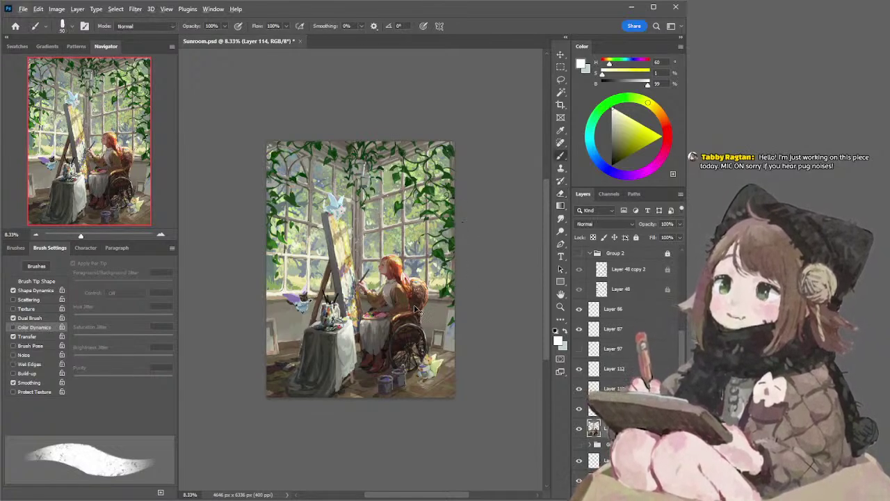
alt+click(422, 299)
alt+click(419, 296)
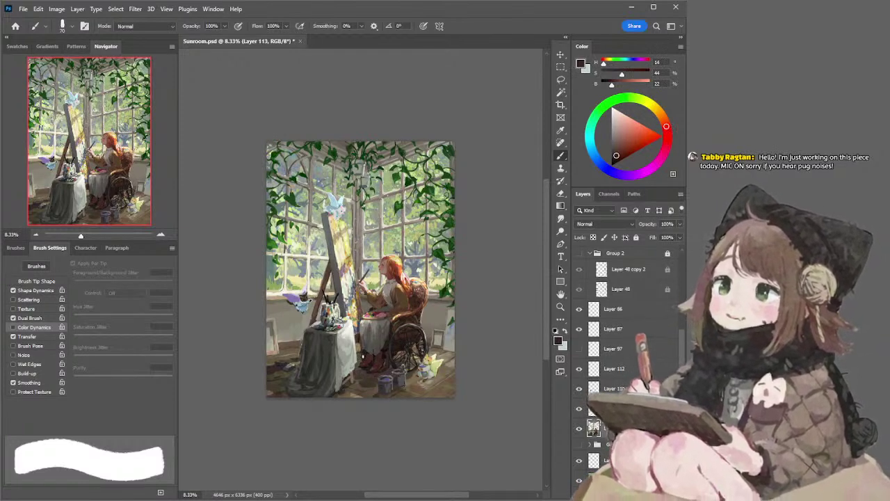
Sample the darks beside the boots and the wheelchair's wheel for retouching, and choose a neutral dark grey at 22% brightness
alt+click(386, 356)
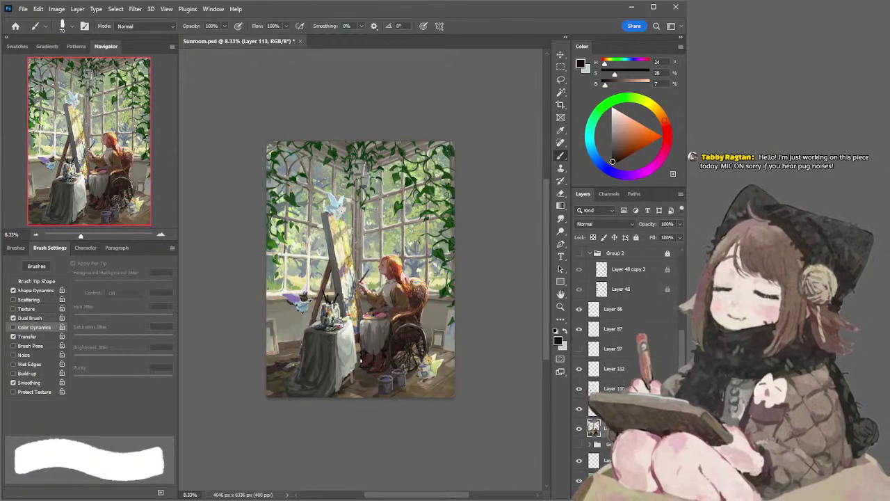
key(.)
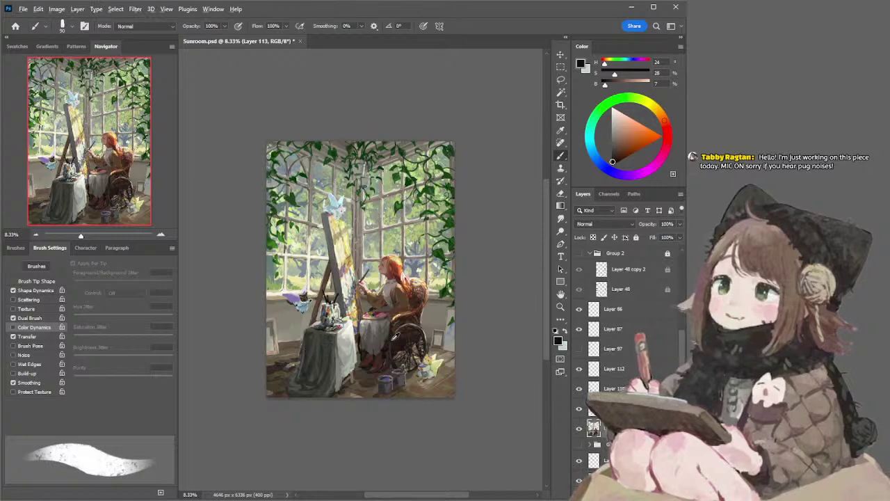
alt+click(393, 339)
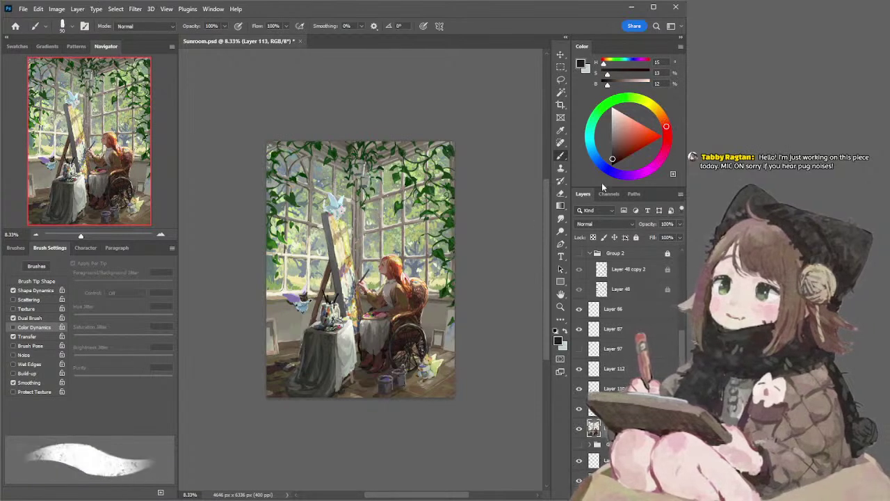
click(611, 152)
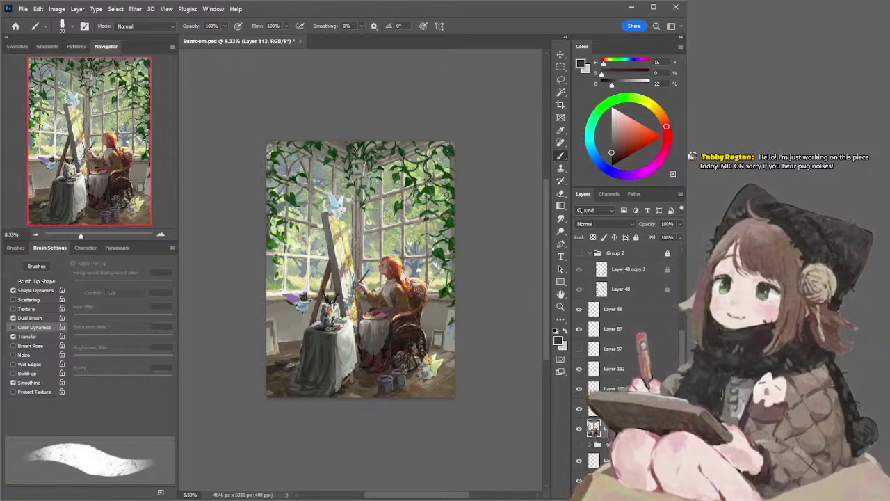
Sample the grey and beige tones of the wall and window sill beside the purple-winged bird, finishing on a warm beige at 70% brightness
alt+click(274, 337)
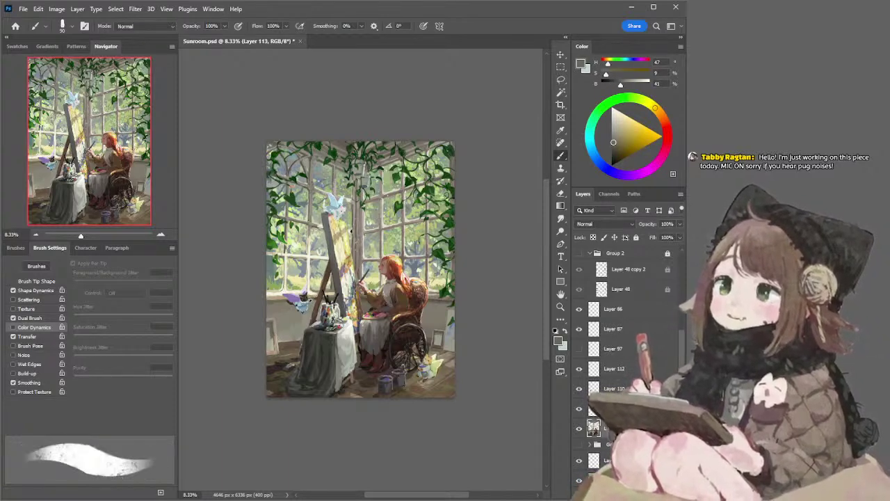
key(l)
drag(487, 178, 493, 174)
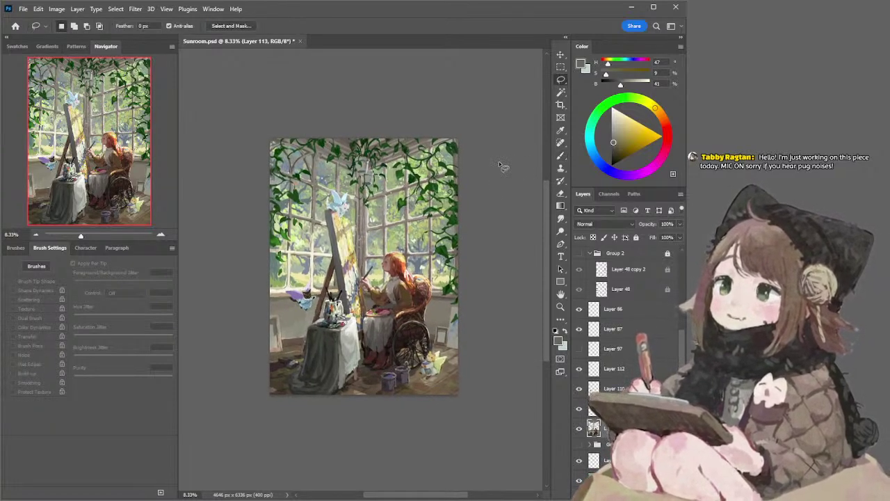
key(b)
alt+click(275, 297)
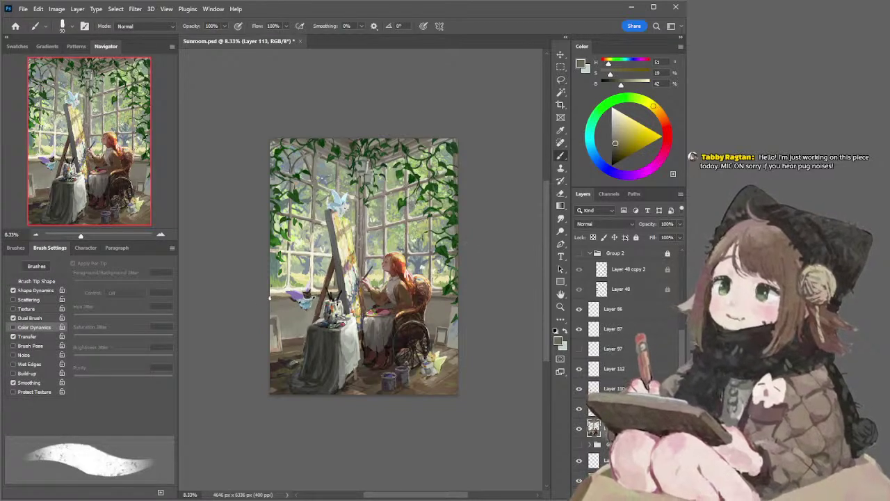
alt+click(281, 294)
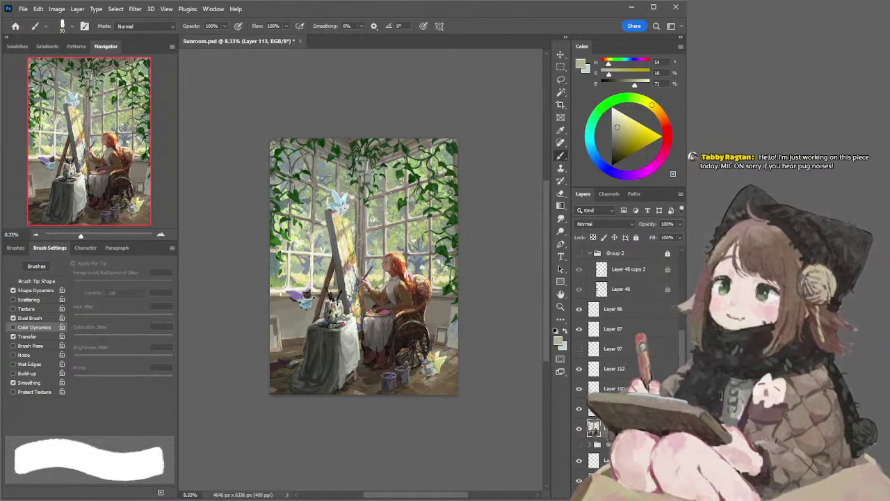
alt+click(284, 294)
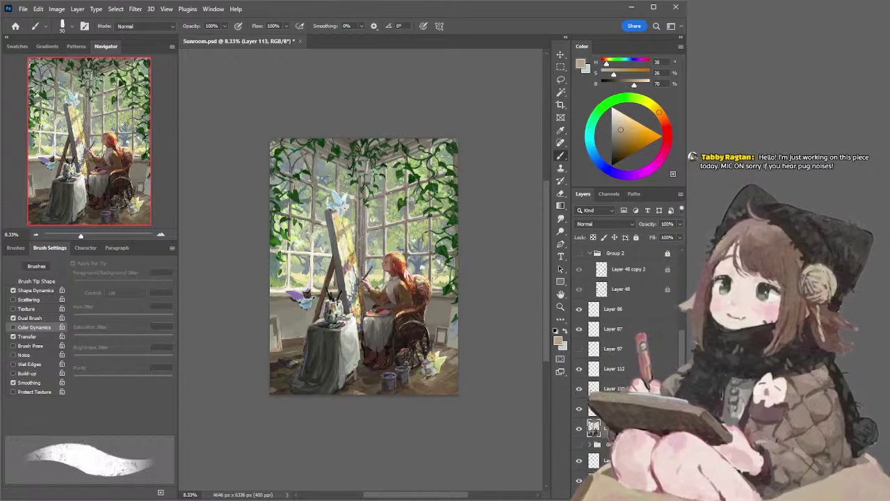
Sample a pale cream beside the bird on the easel, try a stroke along the wall, undo it, and enlarge the brush to 250 px
key(l)
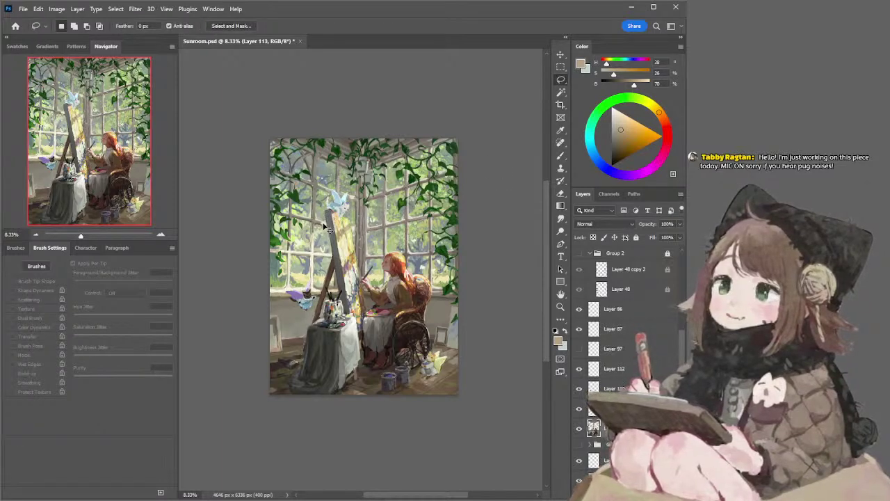
key(b)
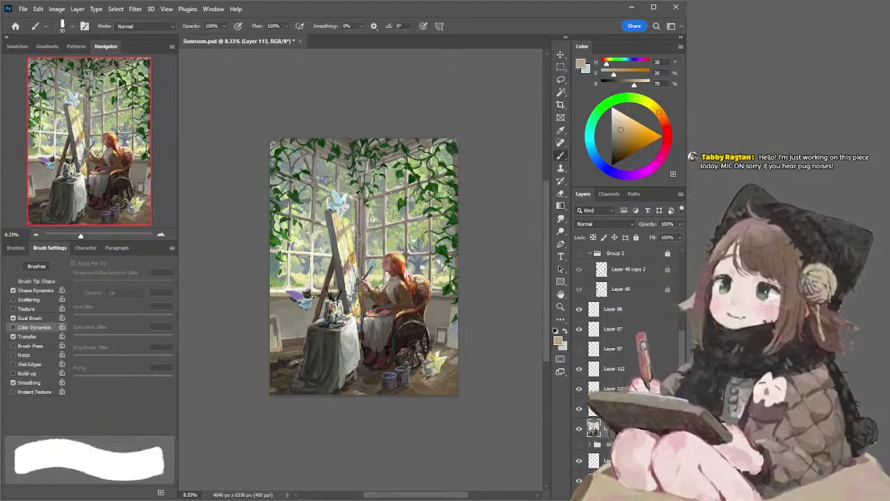
alt+click(353, 198)
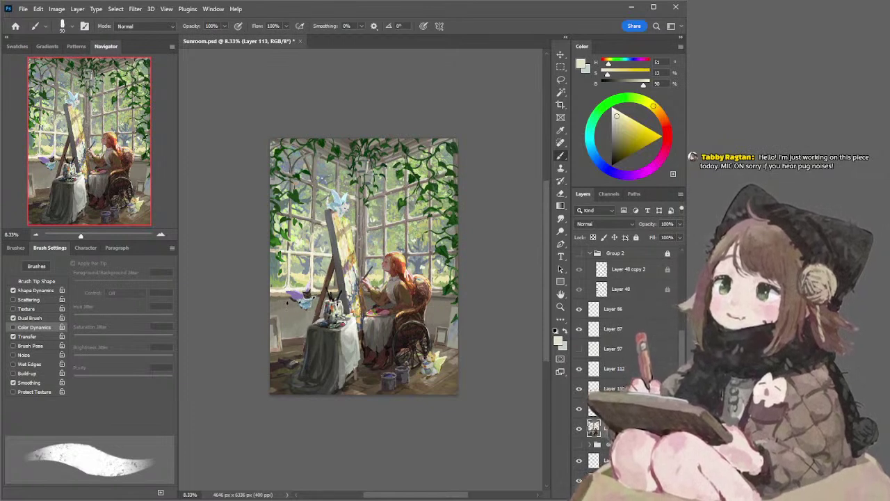
drag(280, 303, 314, 303)
key(ctrl+z)
key(bracketright)
key(bracketright)
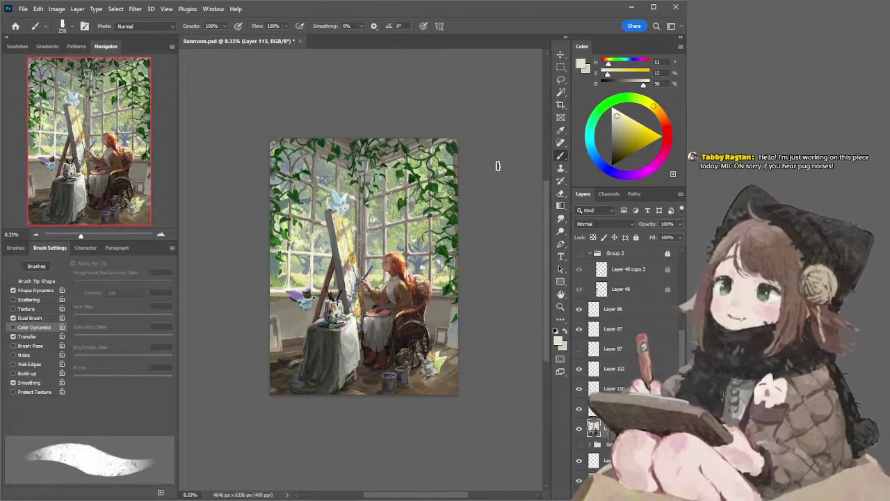
Add a new Overlay layer and brighten the wall below the window with pale cream, using brush sizes from 400 to 600 px
click(579, 409)
click(580, 409)
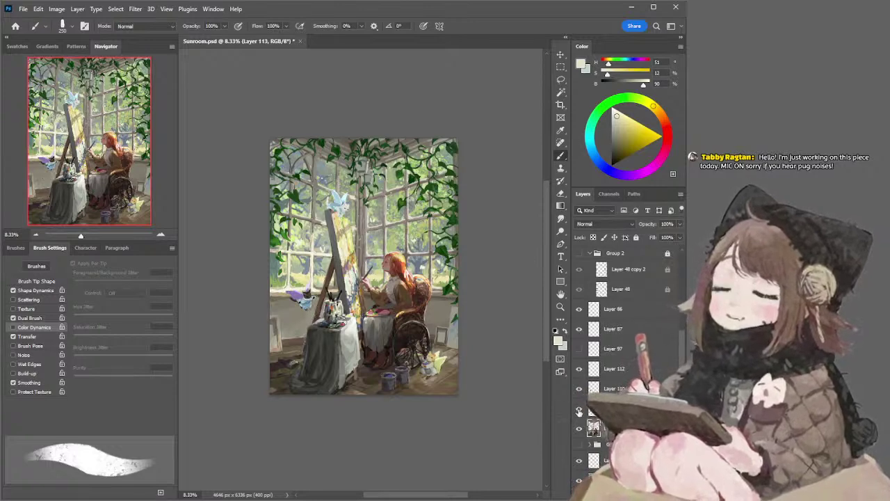
click(594, 409)
key(ctrl+shift+alt+n)
key(bracketright)
key(bracketright)
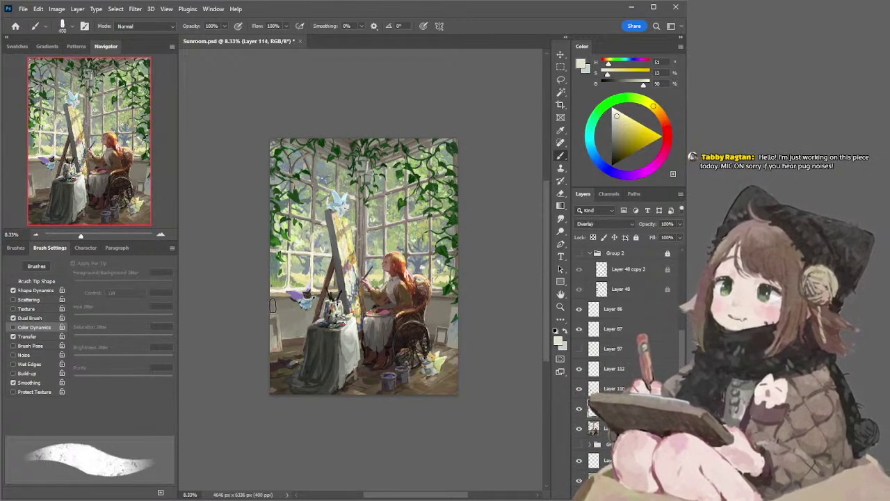
key(bracketright)
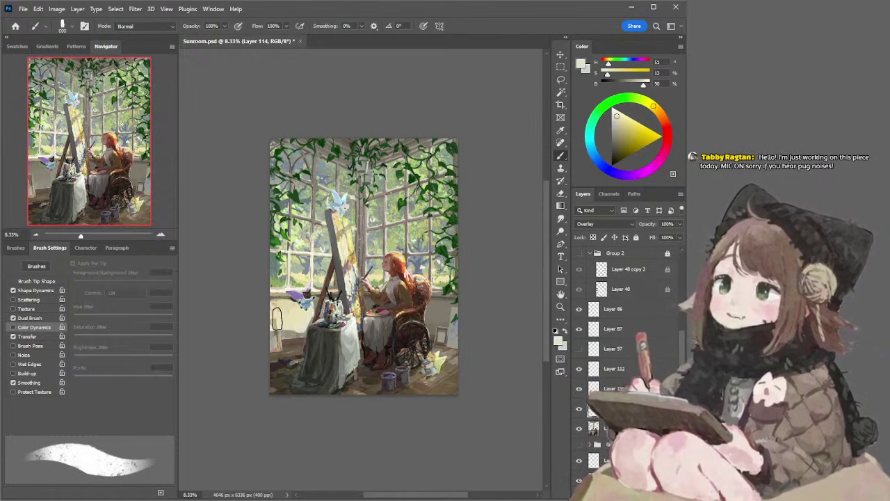
key(bracketright)
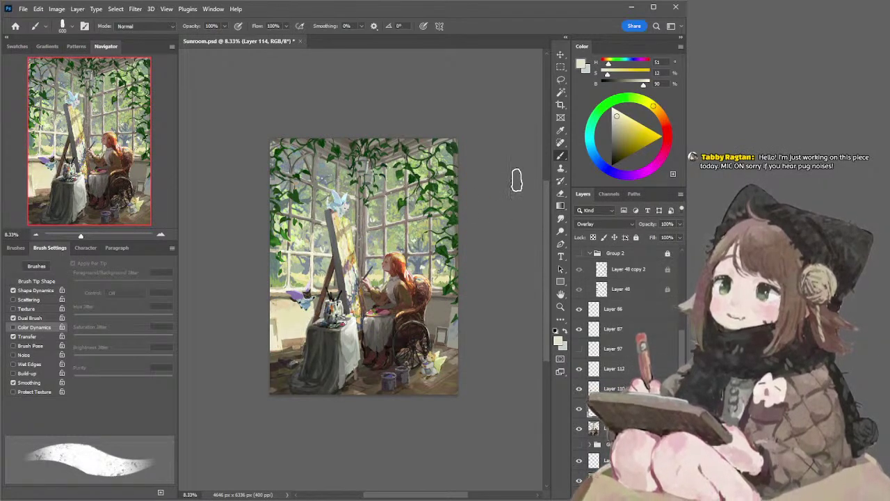
key(bracketright)
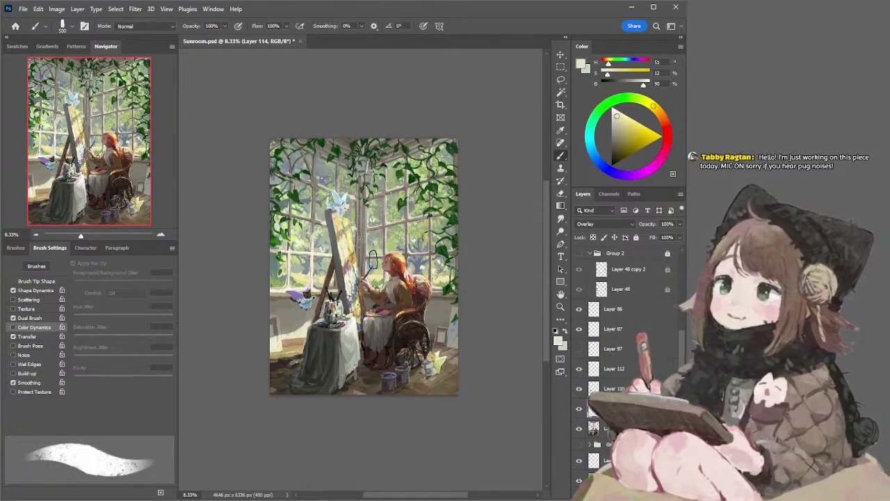
Erase part of the overlay highlight across the wall below the window, reducing the eraser to 400 px
key(e)
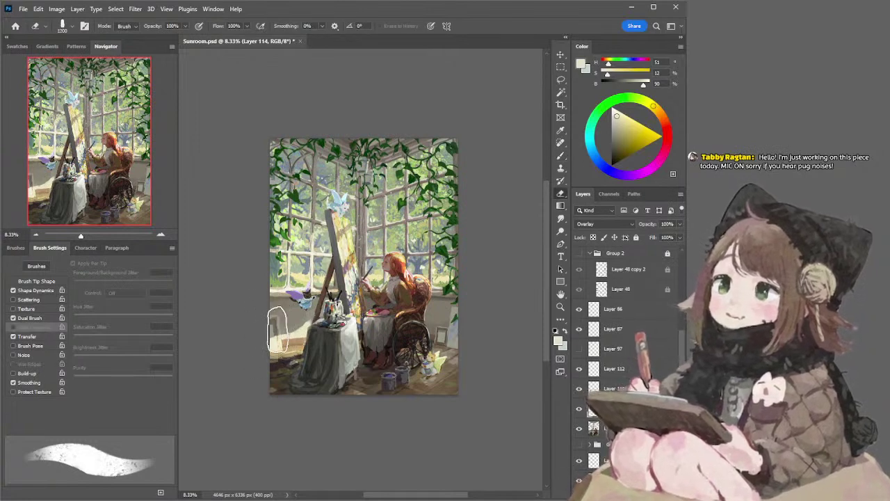
key(bracketleft)
key(bracketleft)
key(bracketleft)
key(bracketleft)
key(bracketleft)
key(bracketleft)
key(bracketleft)
key(bracketleft)
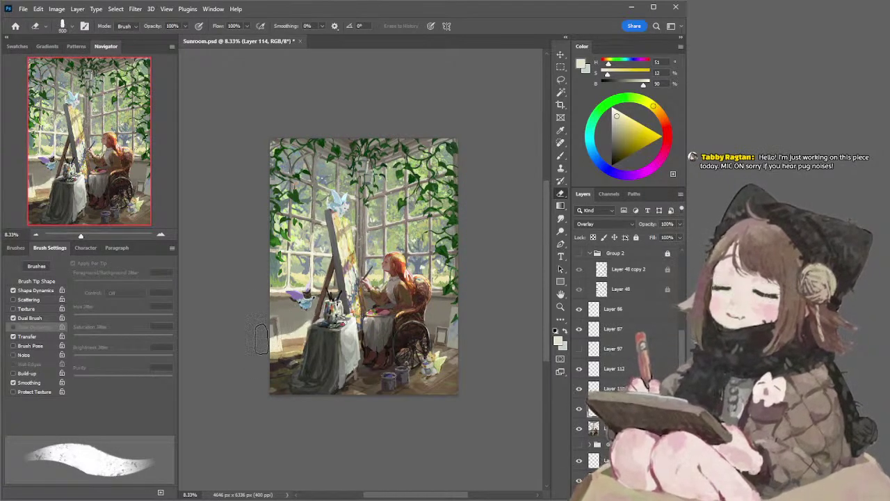
key(bracketleft)
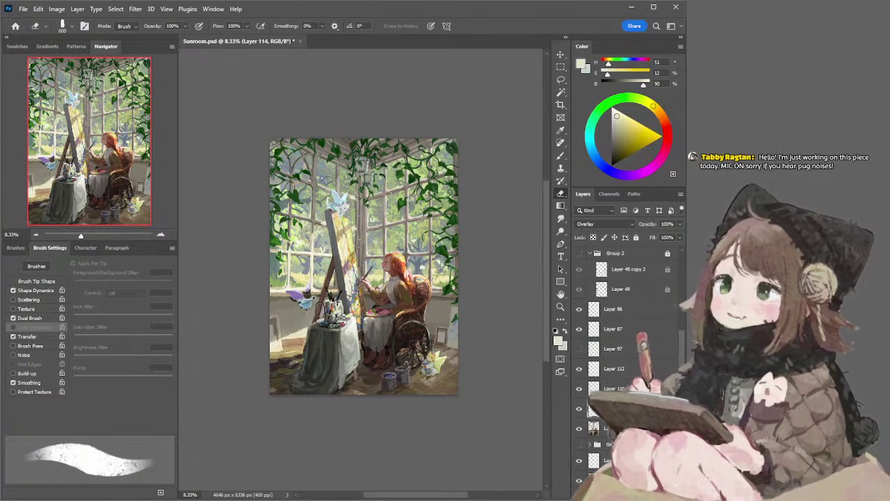
drag(283, 336, 333, 319)
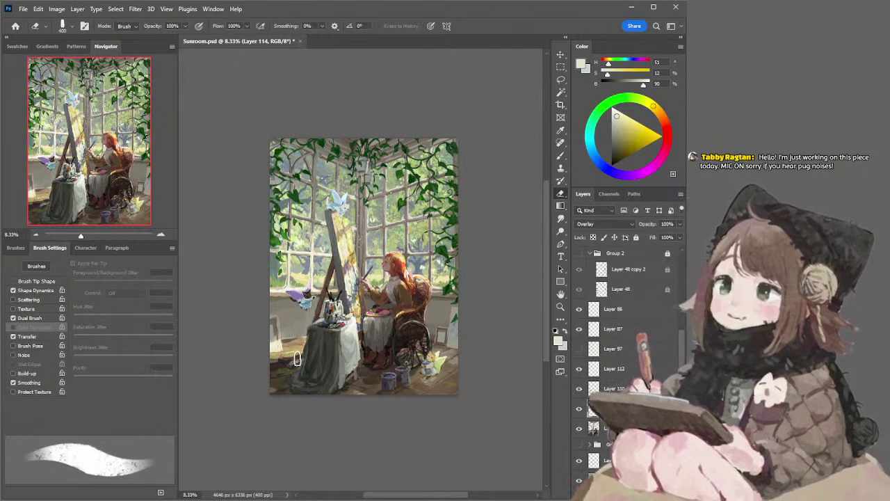
Enlarge the eraser to 600 px and remove the overlay spill from the floor between the leaning canvas and the tablecloth
key(bracketright)
key(bracketright)
key(bracketright)
key(bracketleft)
drag(302, 360, 270, 360)
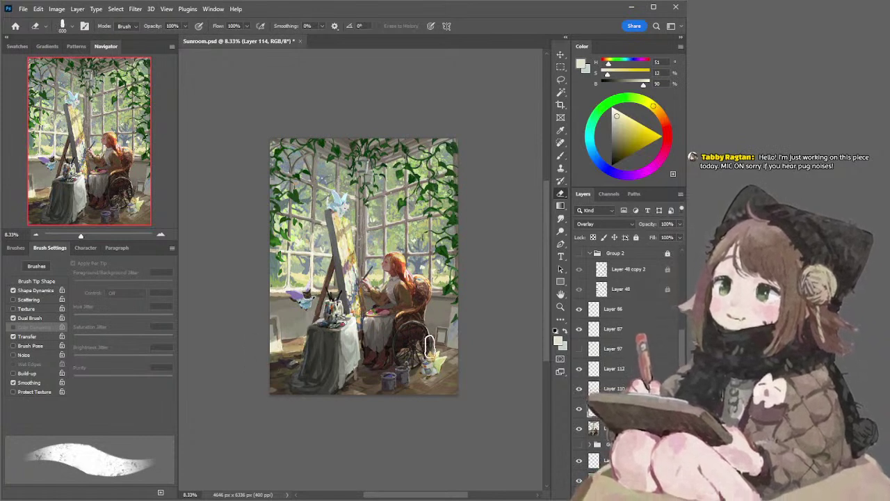
click(287, 355)
mouse_move(299, 353)
mouse_down()
mouse_move(258, 369)
mouse_move(275, 357)
mouse_up()
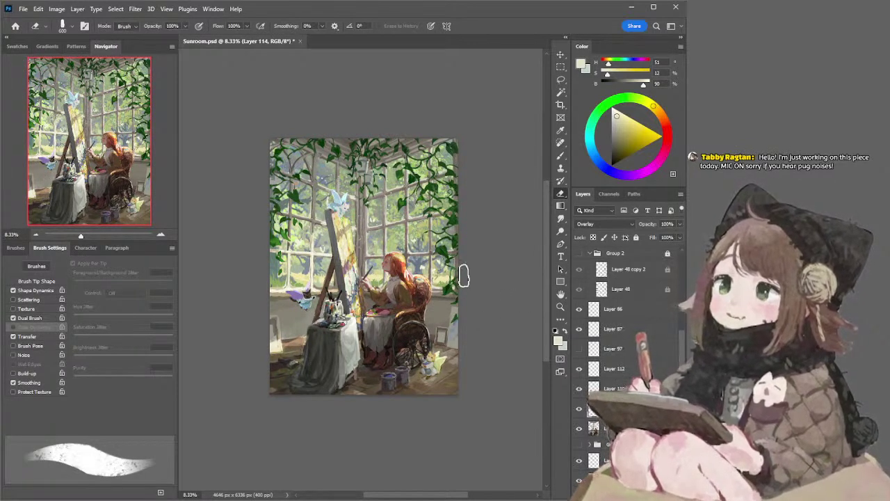
Try a pale overlay stroke on the wall beside the tablecloth, undo it, and set the brush size to 175 px
key(b)
drag(297, 346, 305, 337)
key(ctrl+z)
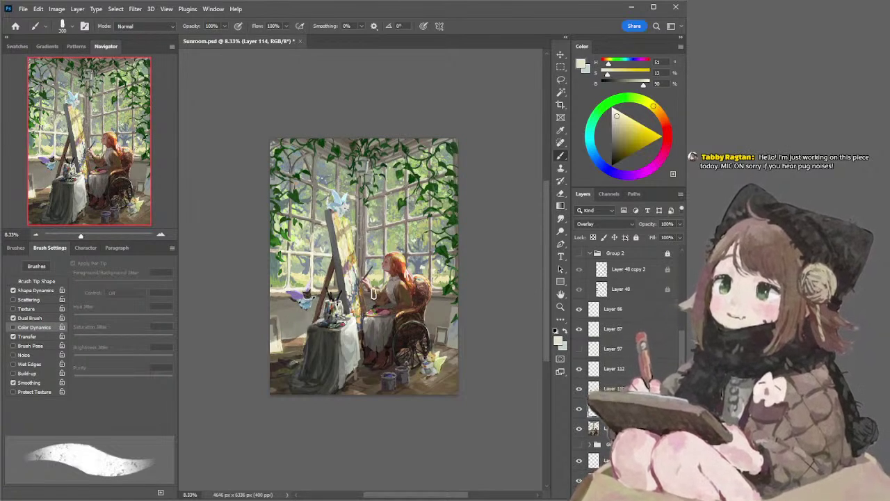
key(bracketleft)
key(bracketleft)
key(bracketleft)
key(bracketleft)
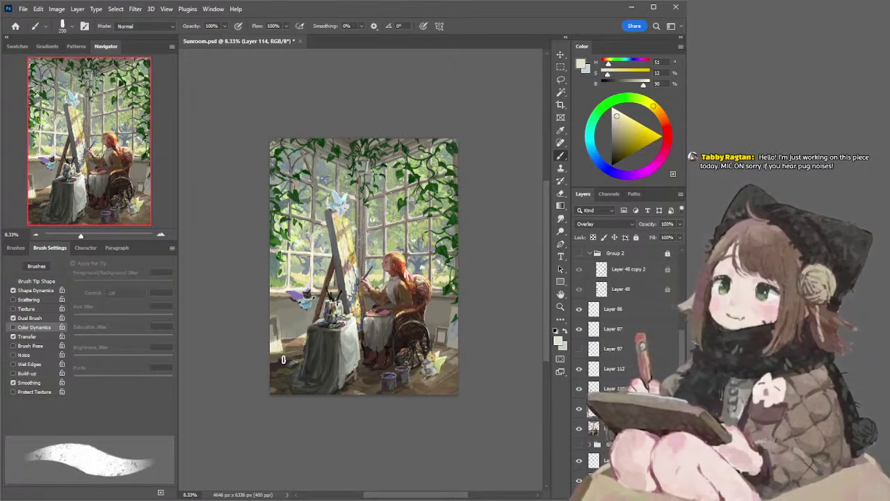
key(bracketleft)
key(bracketleft)
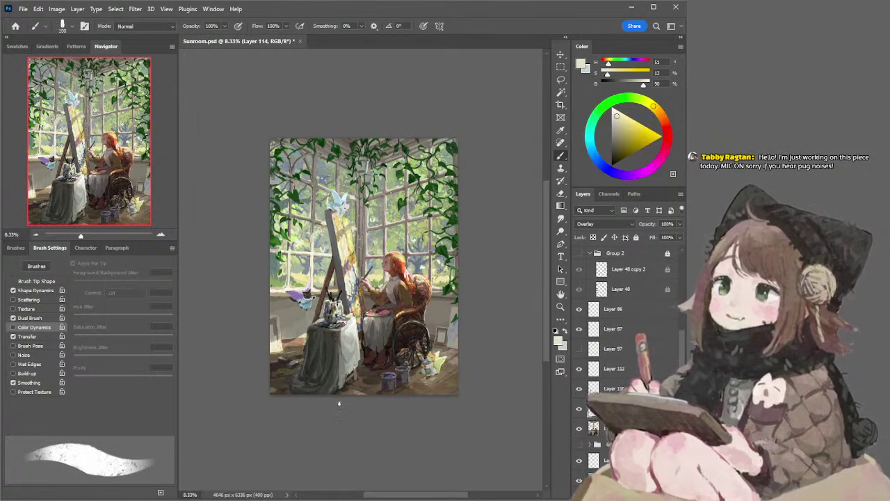
key(bracketleft)
key(bracketleft)
key(bracketleft)
key(bracketleft)
key(bracketleft)
key(bracketleft)
key(bracketleft)
key(bracketright)
key(bracketright)
key(bracketright)
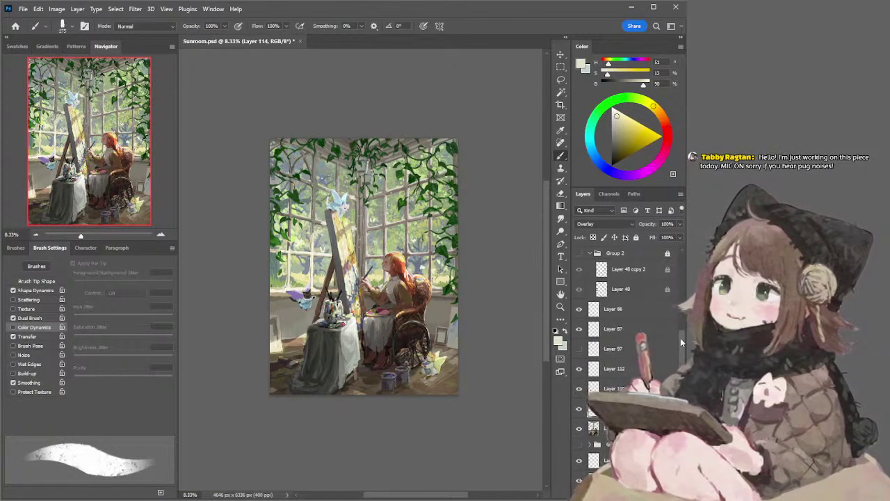
Add a Hue/Saturation adjustment above Layer 107 and fully desaturate the painting for a value check
scroll(675, 239, down, 5)
click(614, 386)
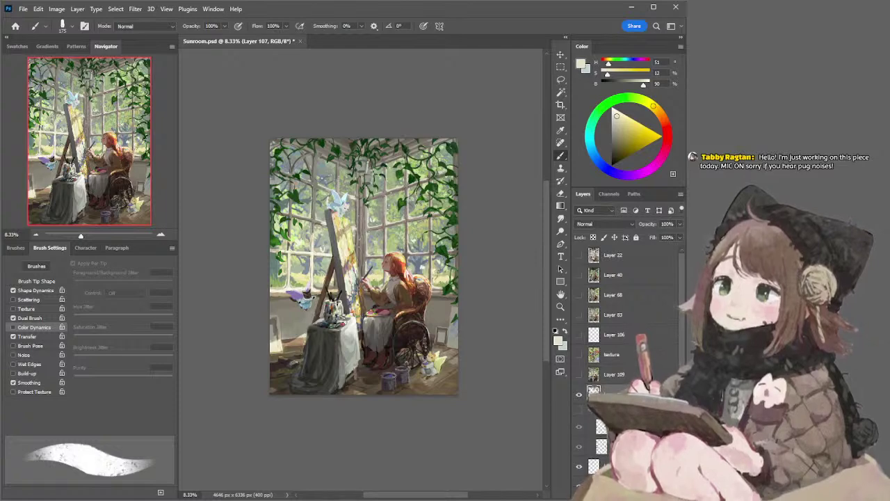
key(d)
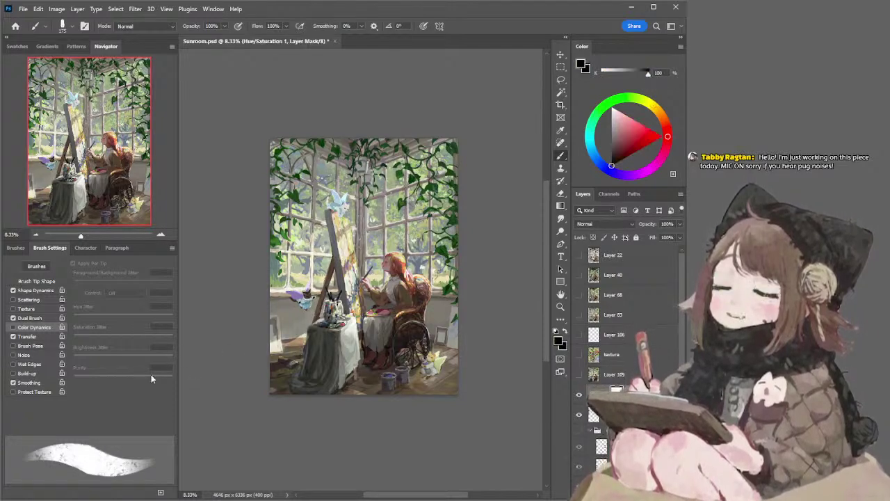
drag(166, 375, 94, 375)
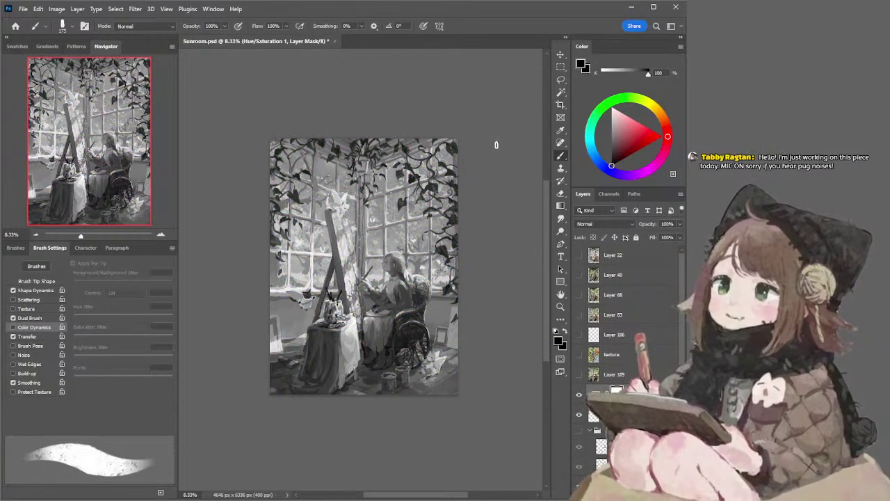
Compare the painting in greyscale and full colour by toggling the Hue/Saturation adjustment, leaving it hidden
click(578, 397)
click(578, 396)
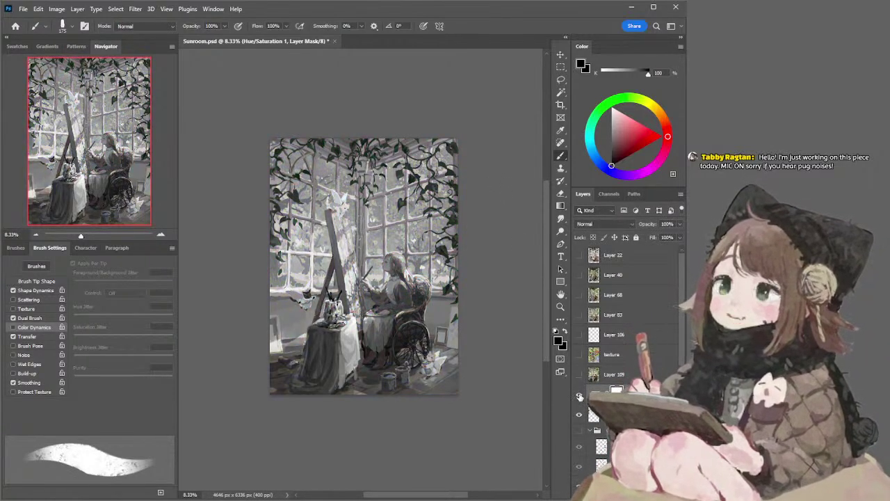
click(580, 397)
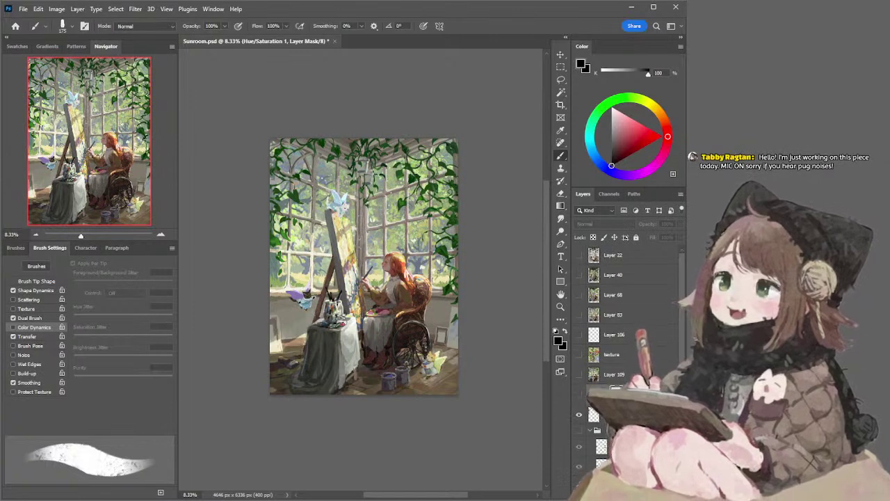
click(593, 395)
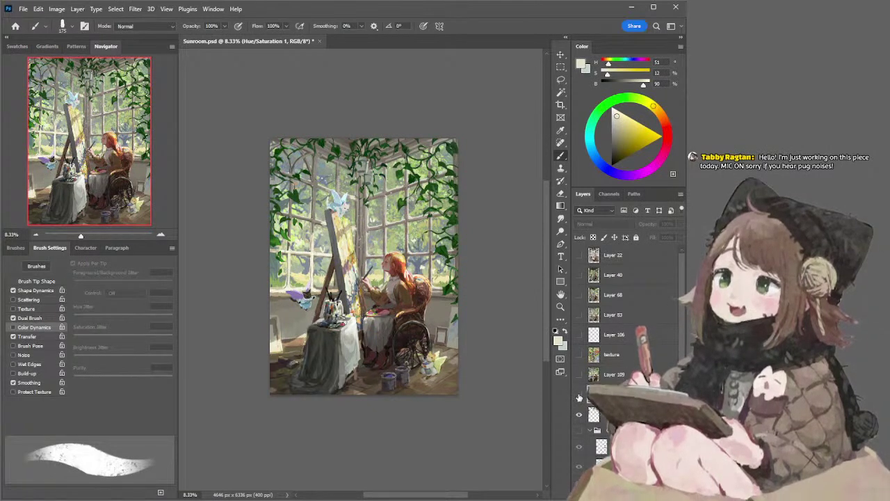
click(578, 396)
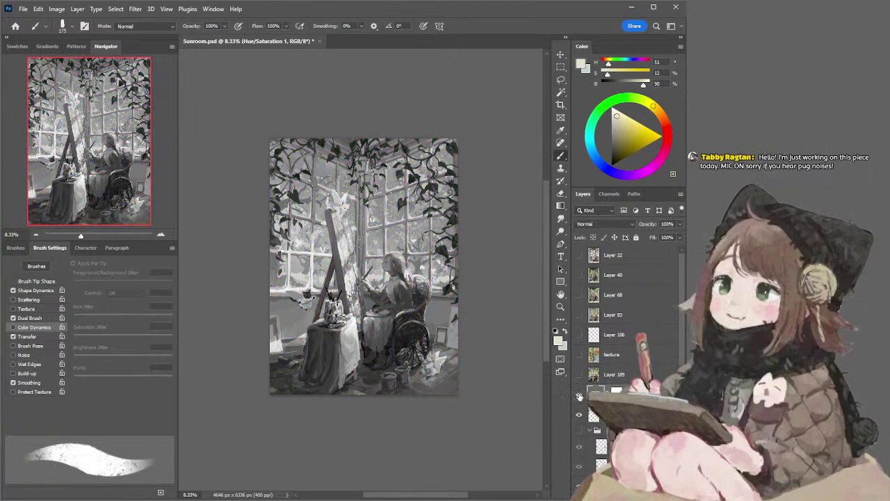
click(578, 396)
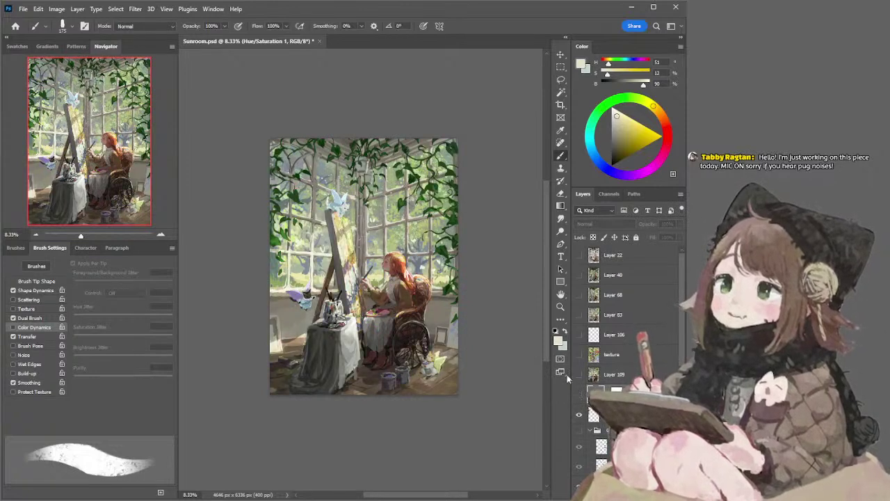
Select the vine cluster hanging at the upper centre of the window on Layer 107 and scale it to about 115%
ctrl+click(360, 168)
key(l)
mouse_move(342, 138)
mouse_down()
mouse_move(350, 191)
mouse_move(384, 207)
mouse_move(393, 148)
mouse_move(370, 129)
mouse_move(484, 81)
mouse_move(371, 131)
mouse_up()
key(ctrl+t)
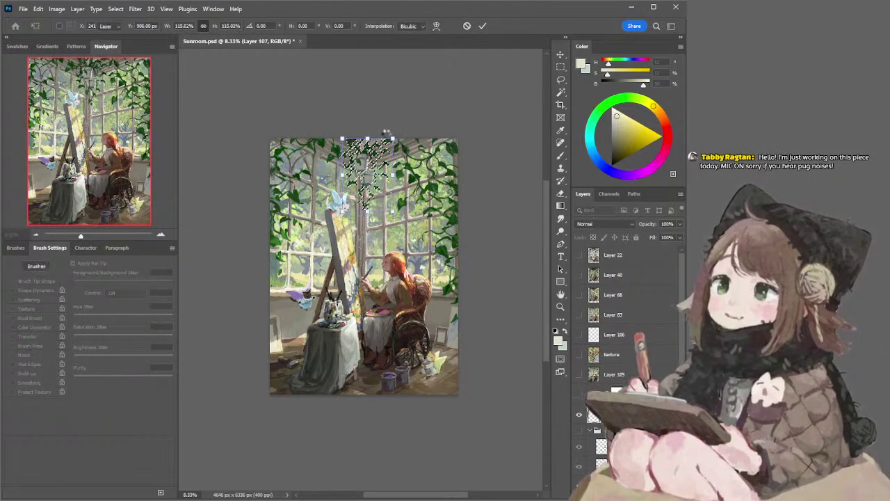
key(Return)
key(ctrl+d)
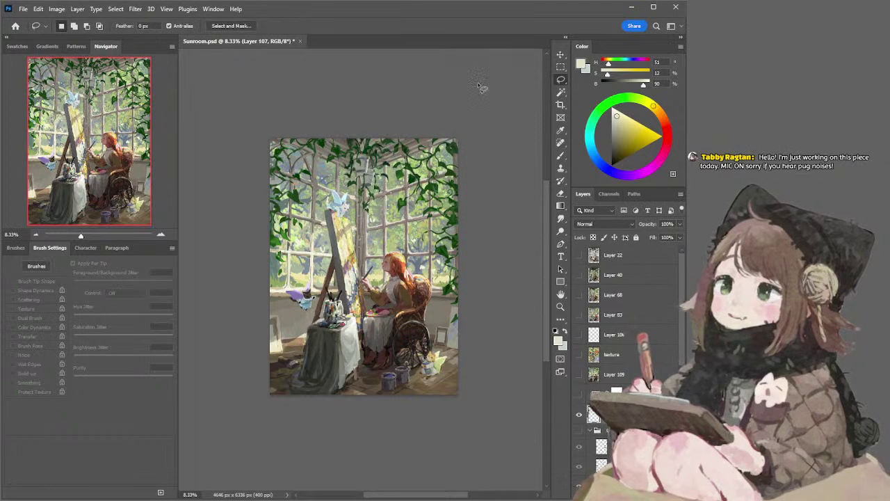
Reselect the vine cluster at the window's upper centre on Layer 107, scale it to about 114%, and deselect it
key(ctrl+shift+d)
click(561, 55)
drag(367, 138, 373, 133)
key(Escape)
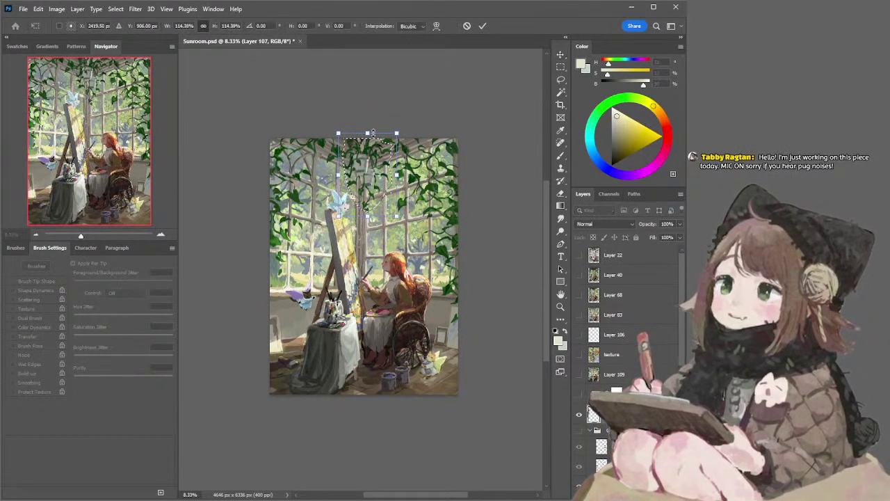
key(Return)
key(l)
key(ctrl+d)
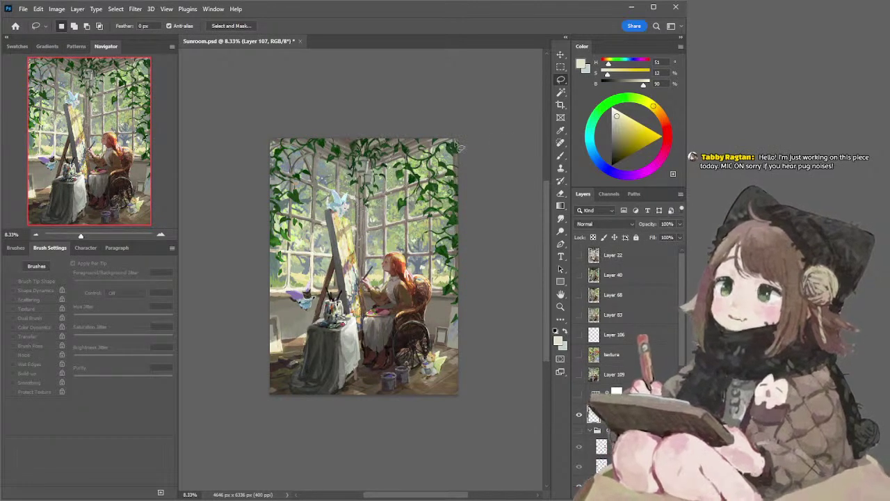
Set up an Overlay layer, try a pale 125 px stroke on the floor's lower right corner, and undo it
ctrl+click(313, 257)
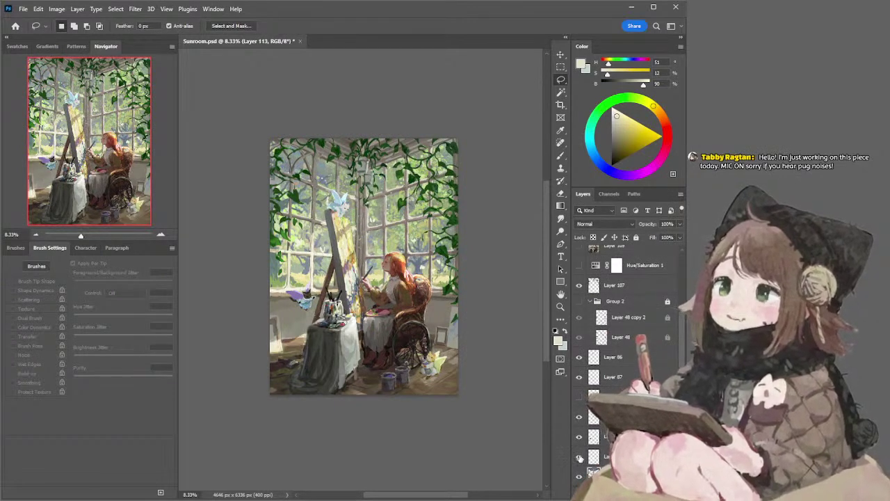
key(b)
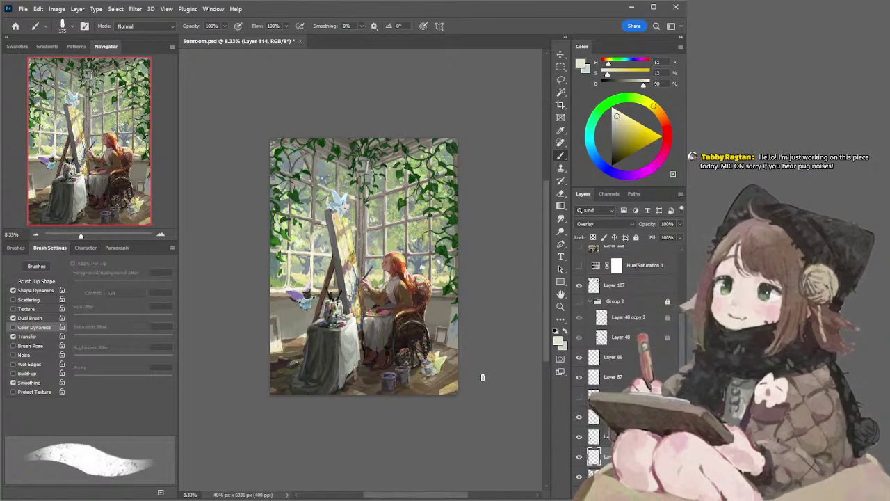
key(bracketleft)
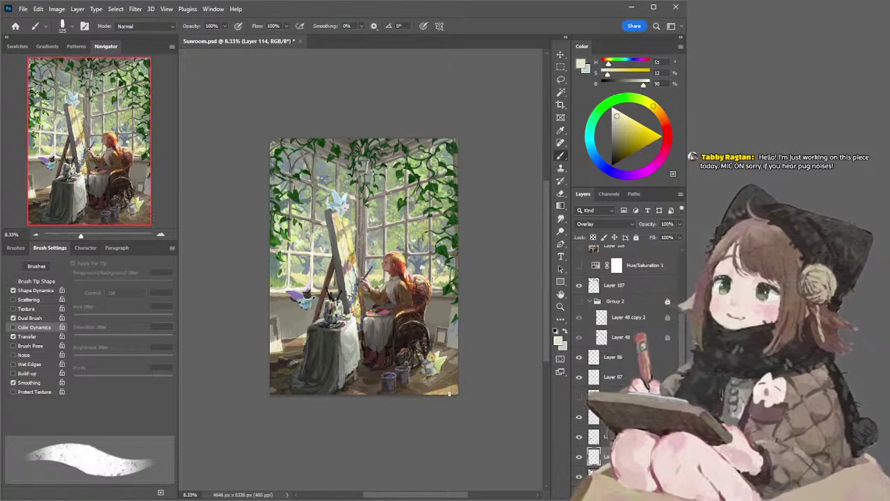
key(e)
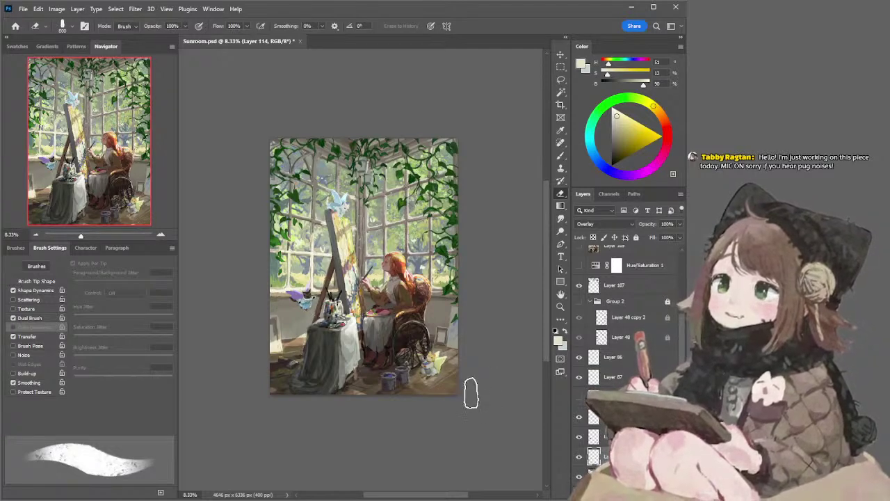
key(b)
mouse_move(464, 395)
mouse_down()
mouse_move(419, 399)
mouse_move(448, 393)
mouse_move(441, 394)
mouse_up()
key(ctrl+z)
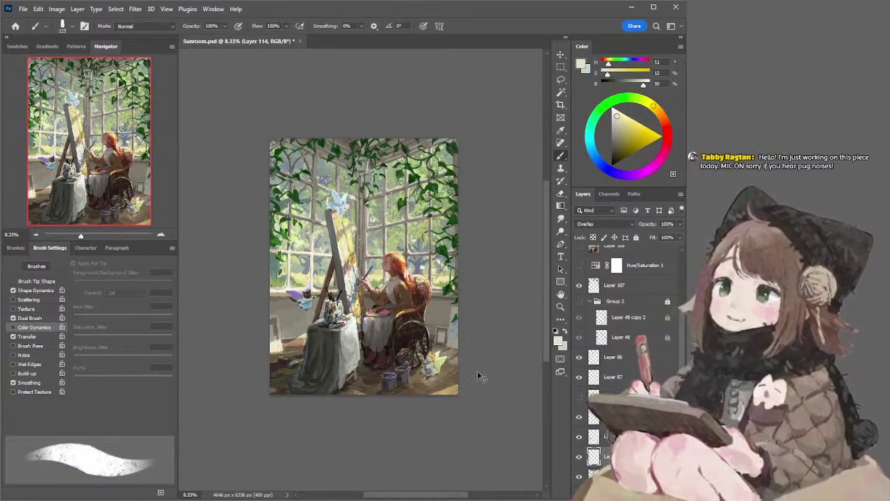
Try another pale overlay stroke along the floor's right edge, undo it, and set the brush size to 175 px
drag(460, 380, 429, 394)
key(bracketright)
key(ctrl+z)
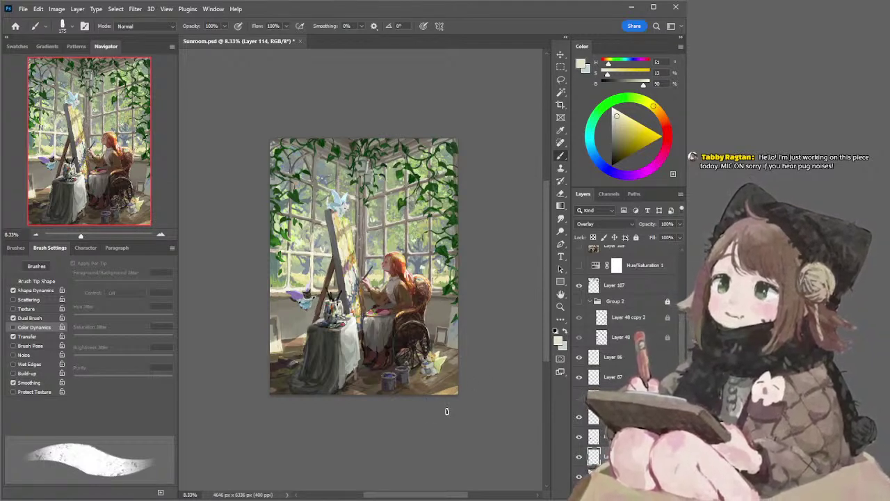
key(e)
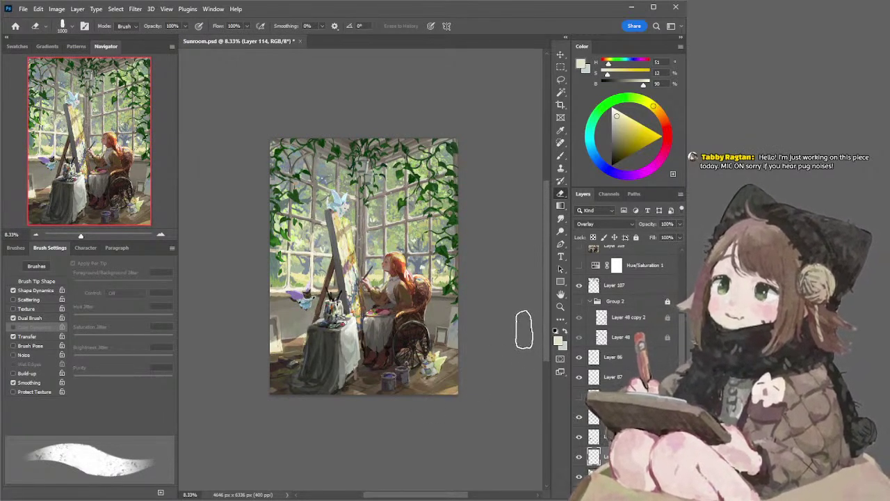
key(l)
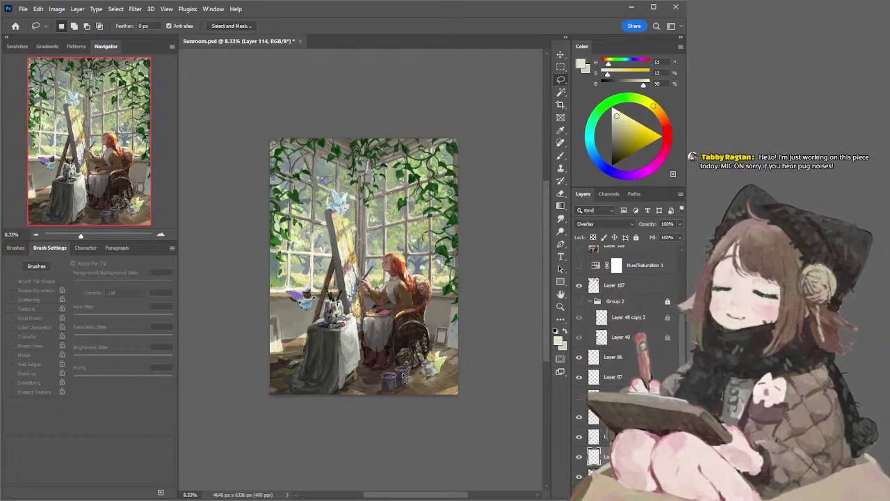
Enlarge the brush to 400 px for pale light strokes on the floor and soften them with a 1000 px eraser
key(b)
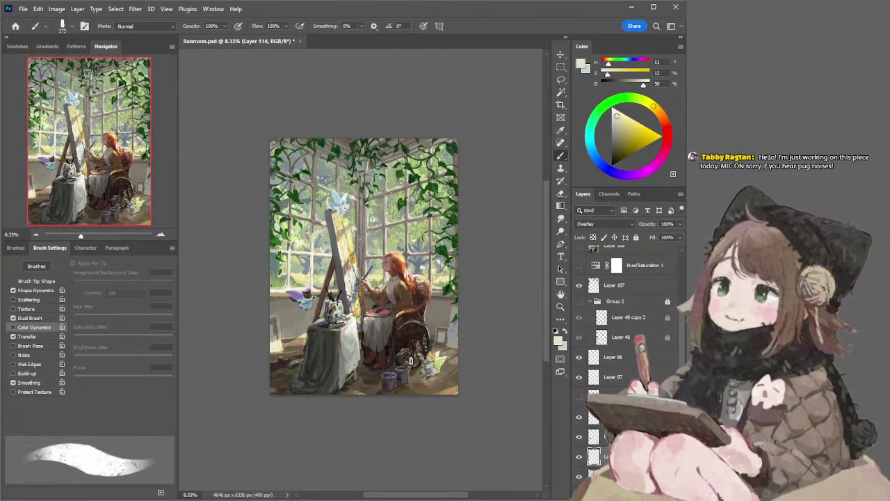
key(bracketright)
key(bracketright)
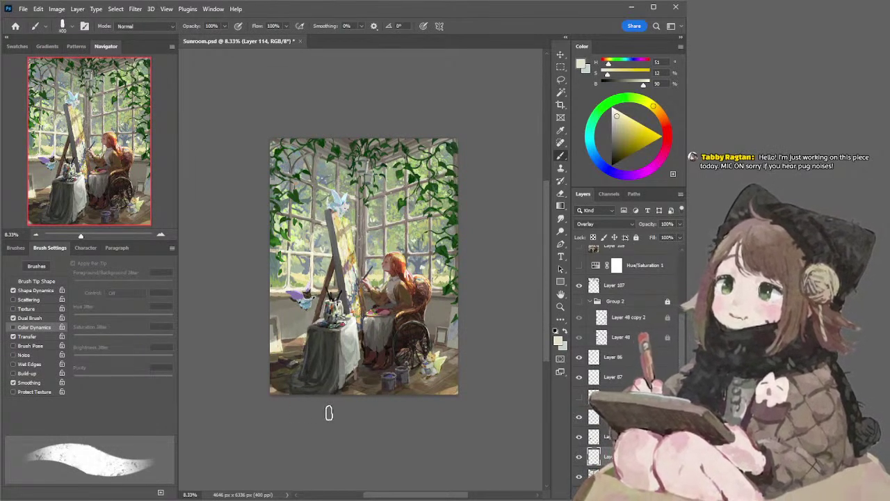
key(e)
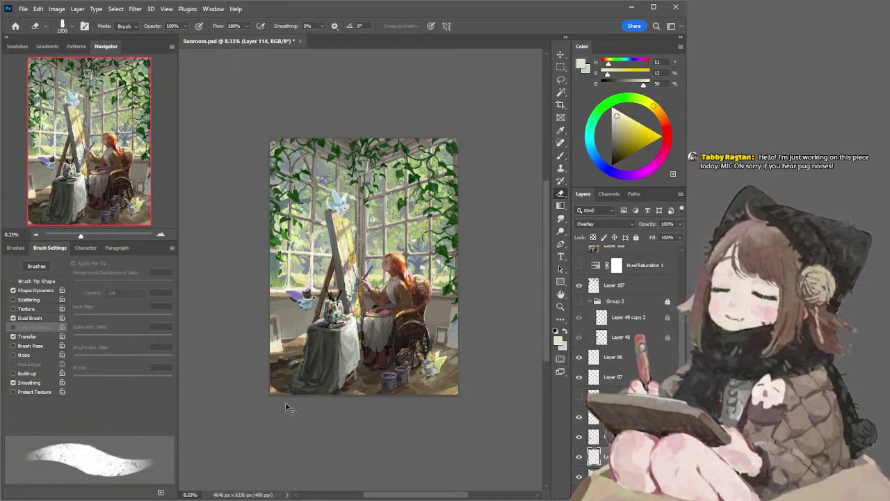
key(b)
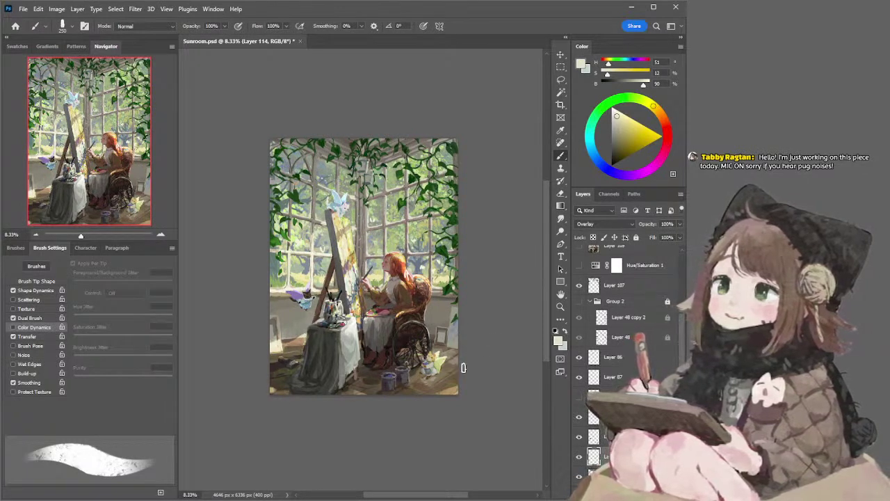
Paint broad overlay light on the floor's lower right corner at 600 px and soften it with a 1300 px eraser
key(bracketright)
key(bracketright)
key(bracketright)
key(bracketright)
key(bracketright)
key(bracketright)
key(bracketright)
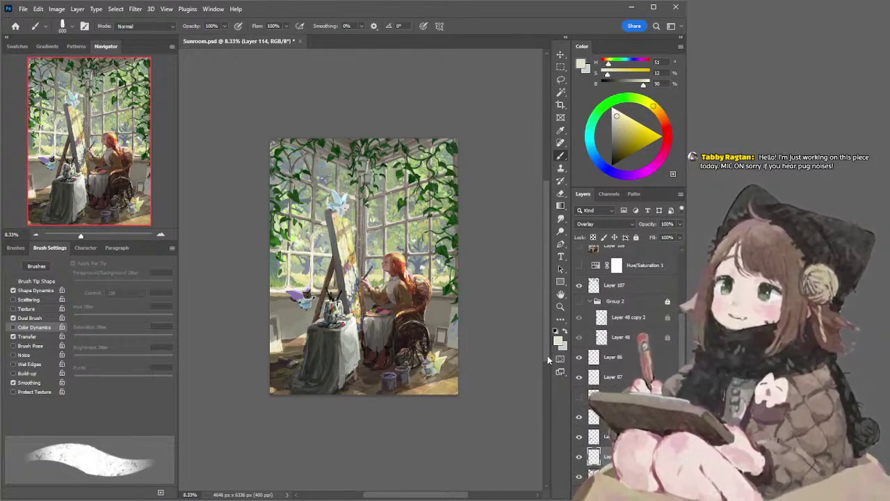
key(e)
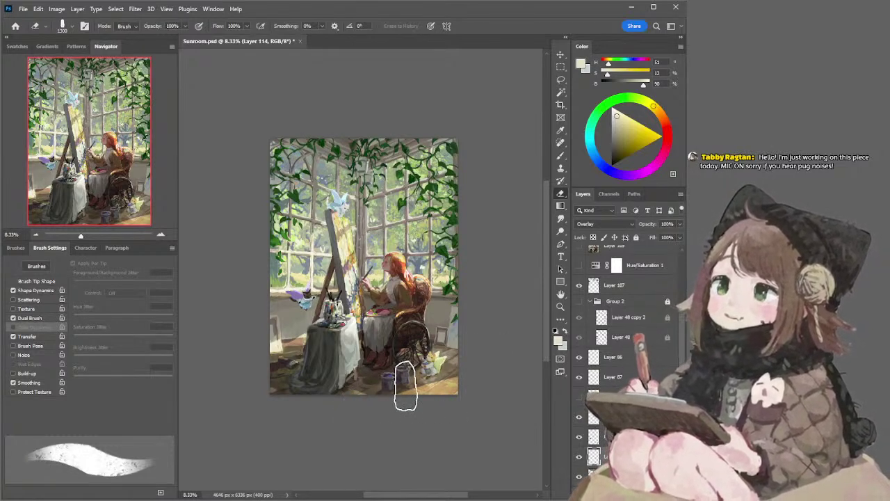
Undo a 600 px stroke beside the paint buckets and brush light along the floor in front of them at 400 px
key(b)
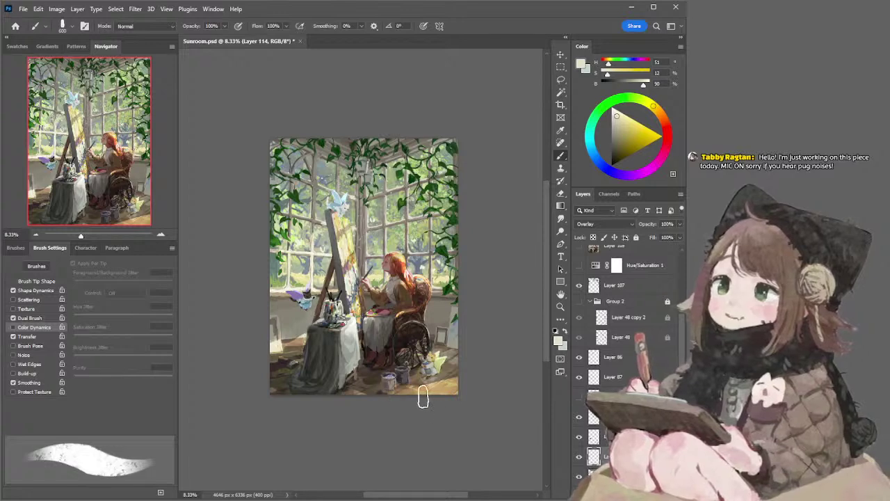
mouse_move(415, 390)
mouse_down()
mouse_move(387, 383)
mouse_move(399, 383)
mouse_up()
key(bracketleft)
key(bracketleft)
key(ctrl+z)
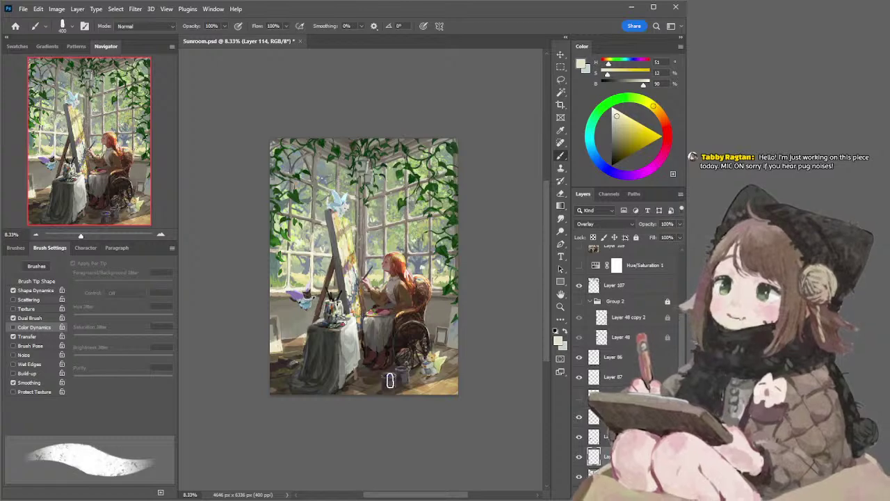
drag(391, 393, 366, 395)
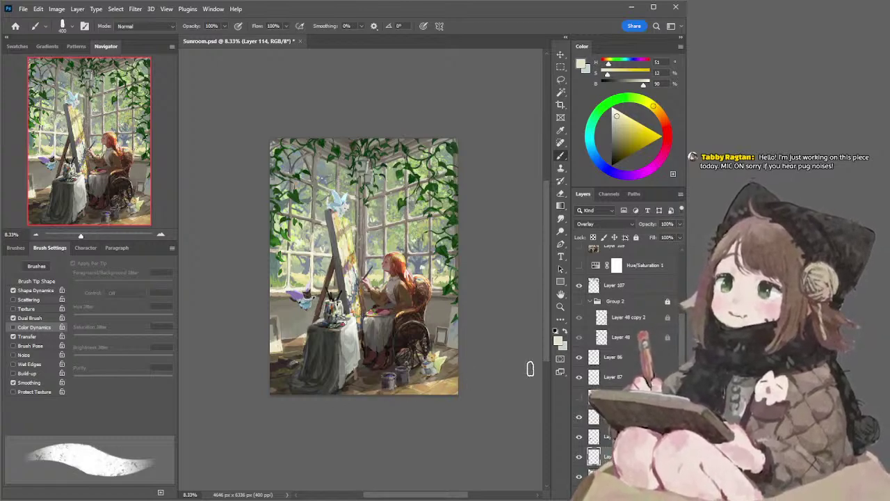
Erase excess light from the floor between the tablecloth and the paint buckets, reducing the eraser from 700 to 500 px
key(e)
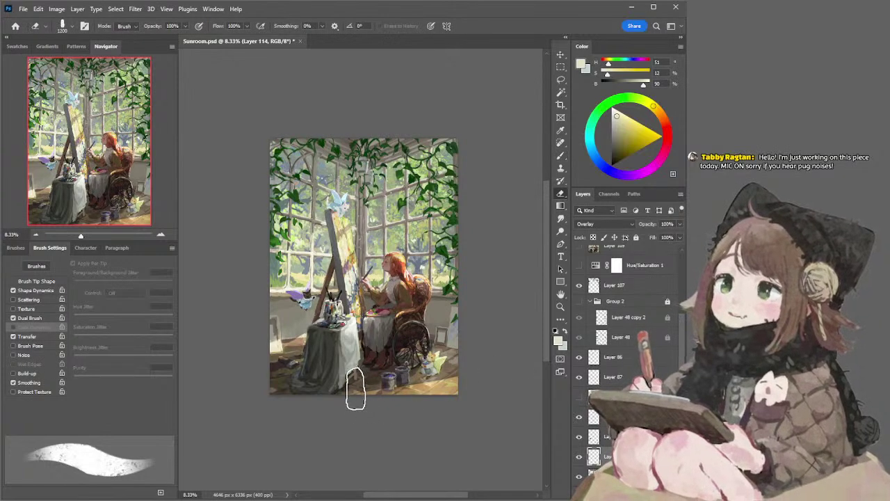
key(ctrl+z)
key(bracketleft)
drag(354, 388, 389, 381)
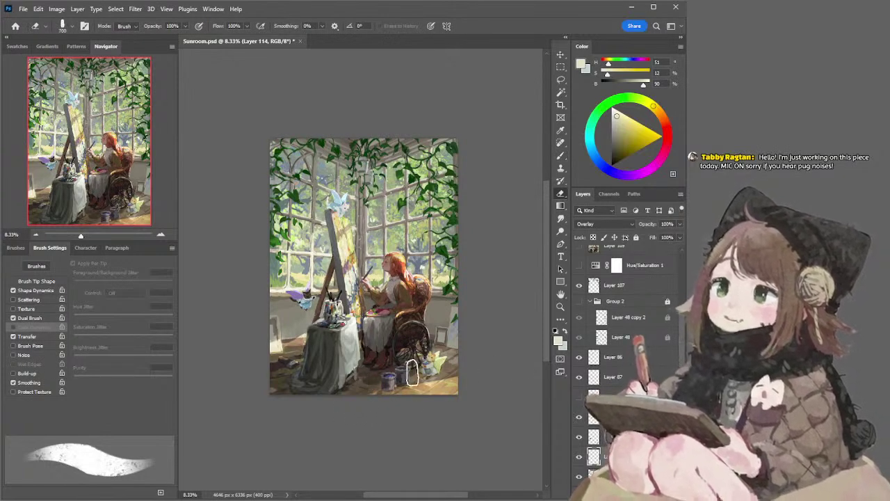
key(bracketleft)
key(bracketleft)
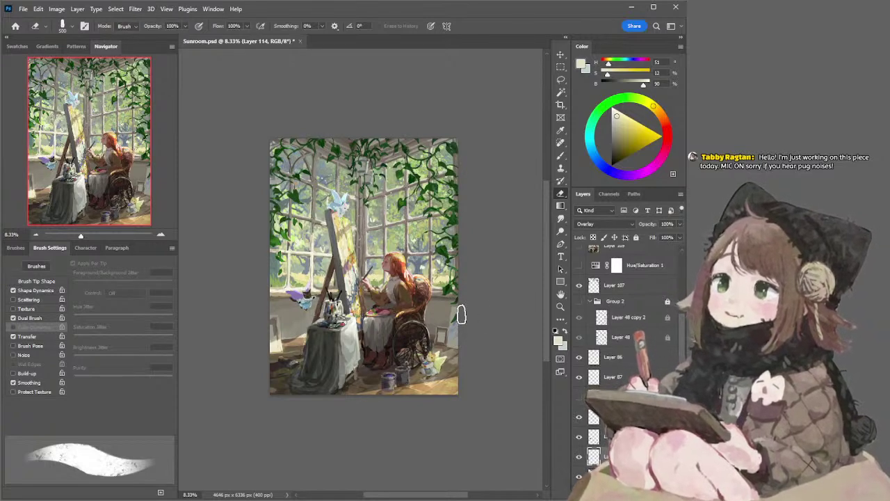
Refine the light on the floor's right side with a 300 px brush and an eraser enlarged to 1000 px
key(b)
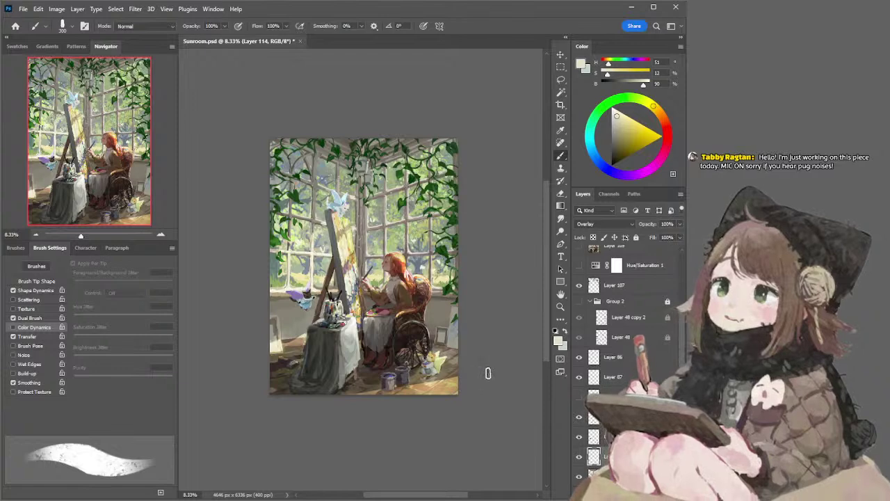
key(e)
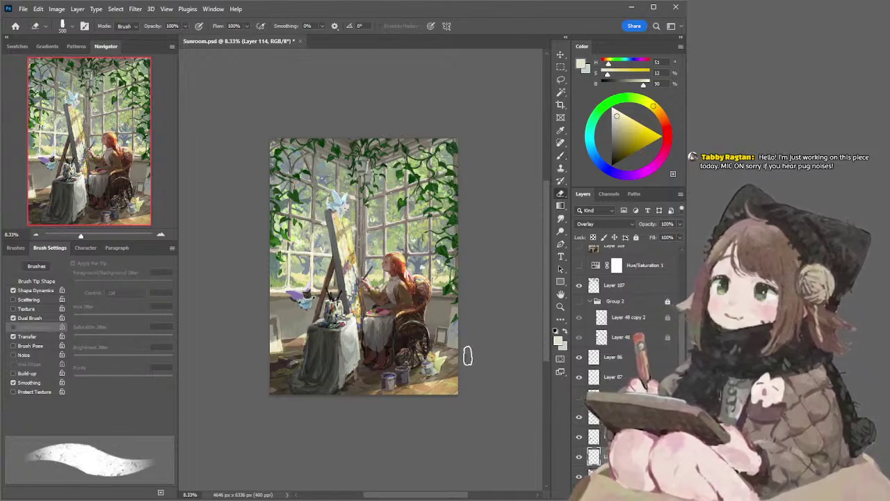
key(bracketright)
key(bracketright)
key(bracketright)
key(bracketright)
key(bracketright)
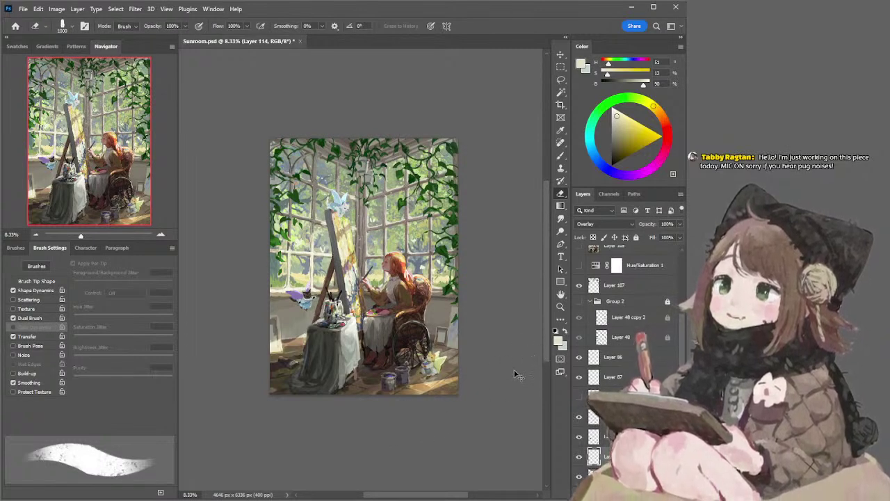
Undo a 300 px overlay stroke in front of the buckets and fade the floor's right edge with a 1200 px eraser
key(b)
mouse_move(406, 390)
mouse_down()
mouse_move(446, 372)
mouse_move(399, 392)
mouse_move(460, 364)
mouse_move(425, 382)
mouse_move(456, 367)
mouse_move(424, 391)
mouse_up()
key(ctrl+z)
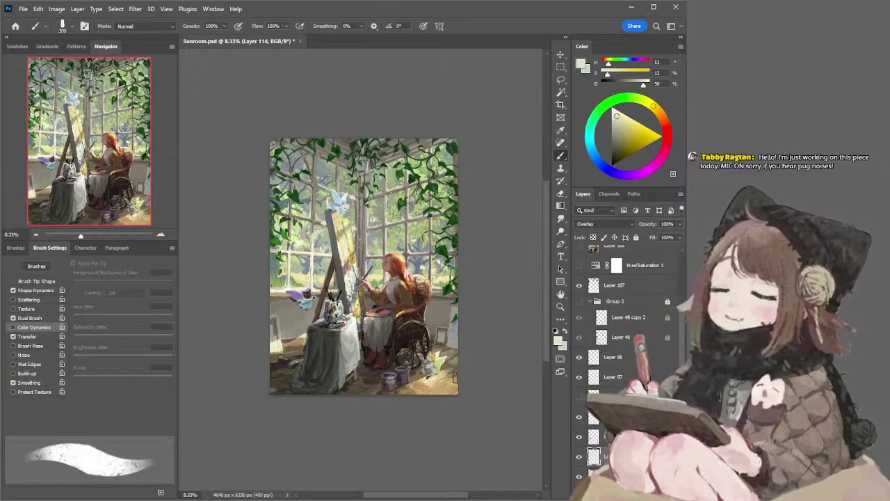
key(e)
drag(472, 397, 452, 356)
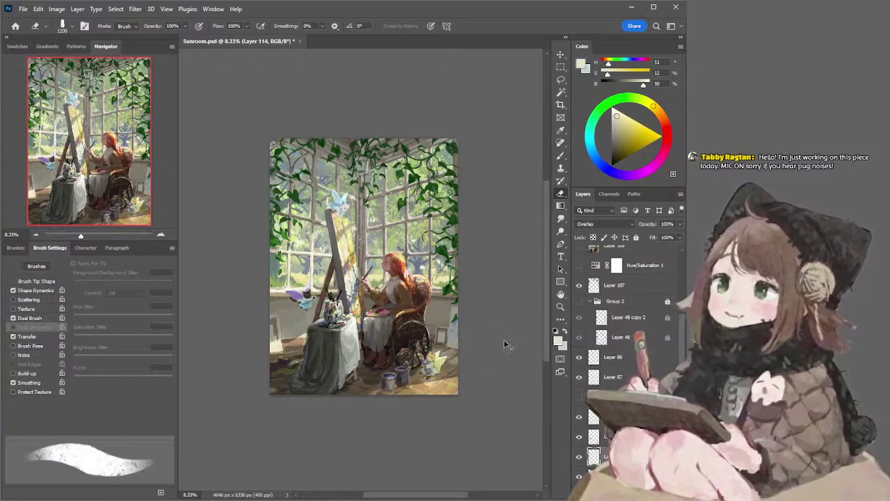
Check the floor lighting in greyscale by showing the Hue/Saturation 1 adjustment, and hide it again
key(l)
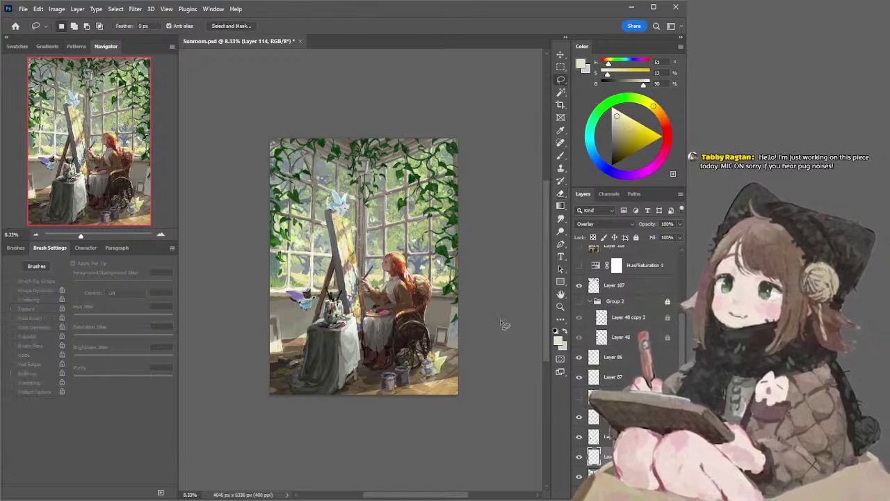
key(b)
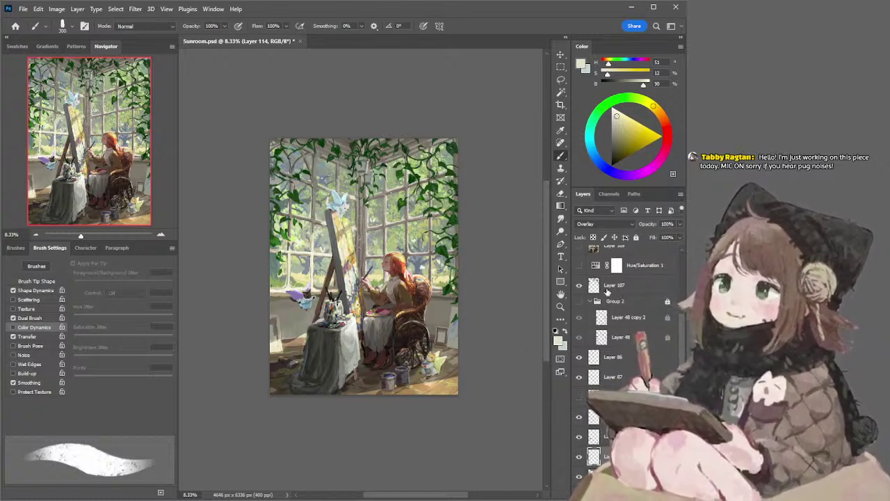
click(578, 266)
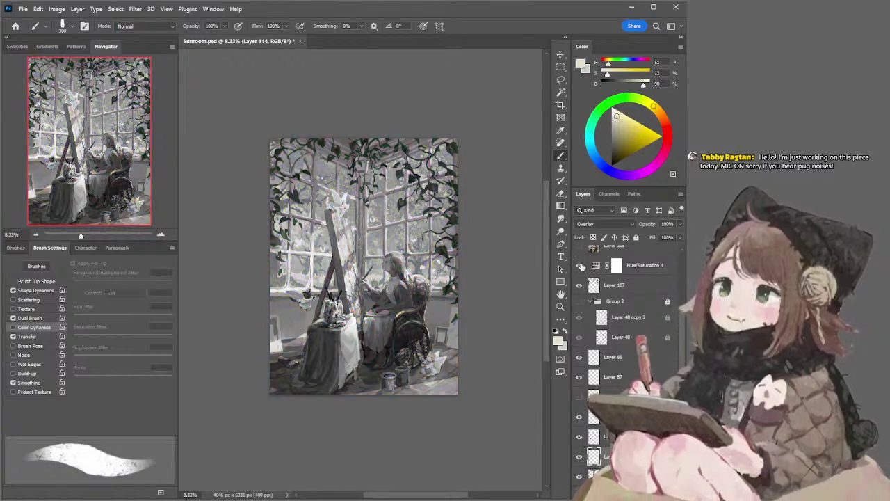
click(579, 267)
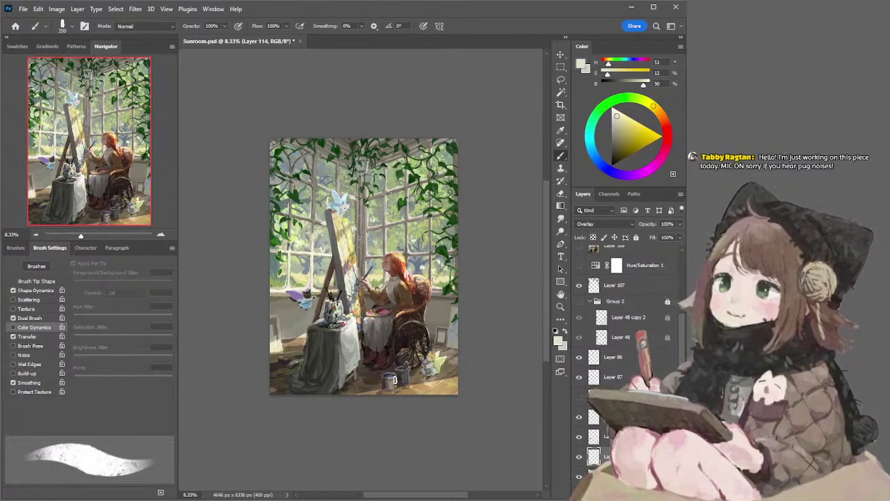
Reduce the brush to 150 px and fade the floor light beside the tablecloth with a 1300 px eraser
key(bracketleft)
key(bracketleft)
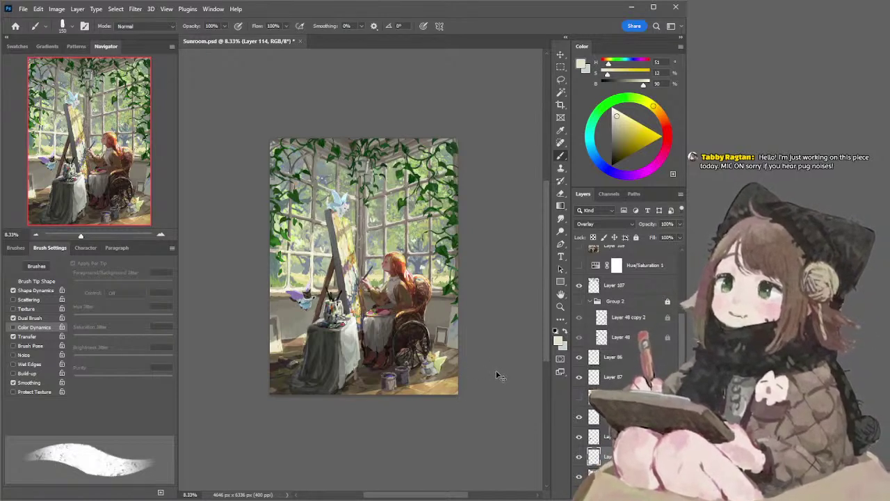
key(r)
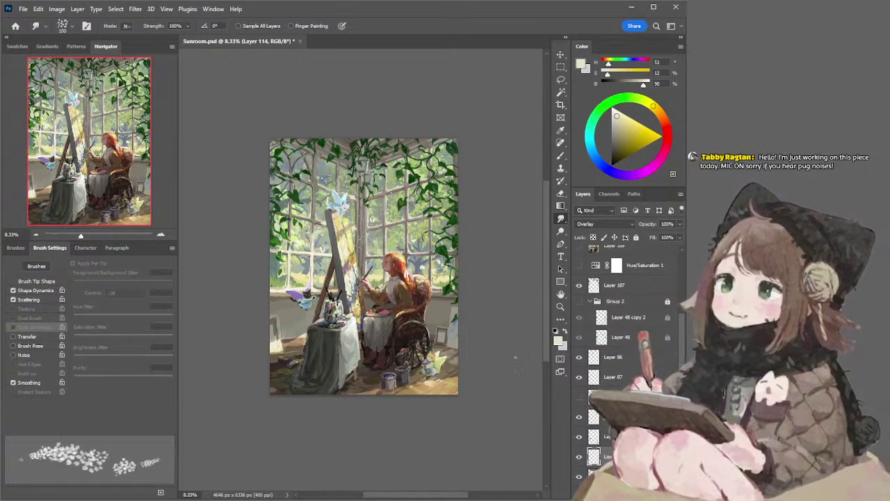
key(l)
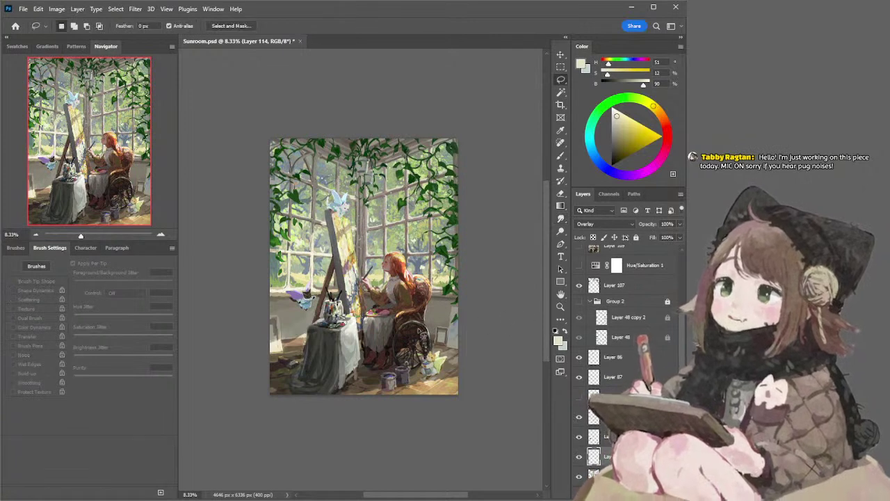
key(e)
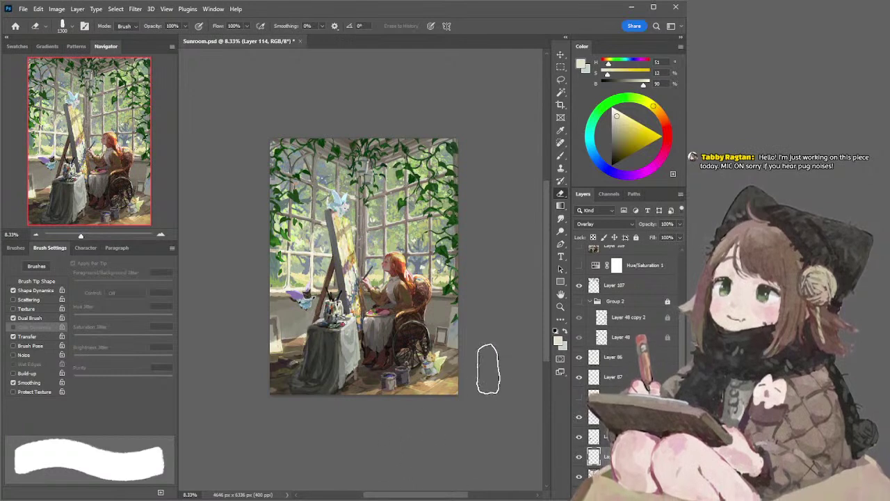
drag(356, 330, 352, 339)
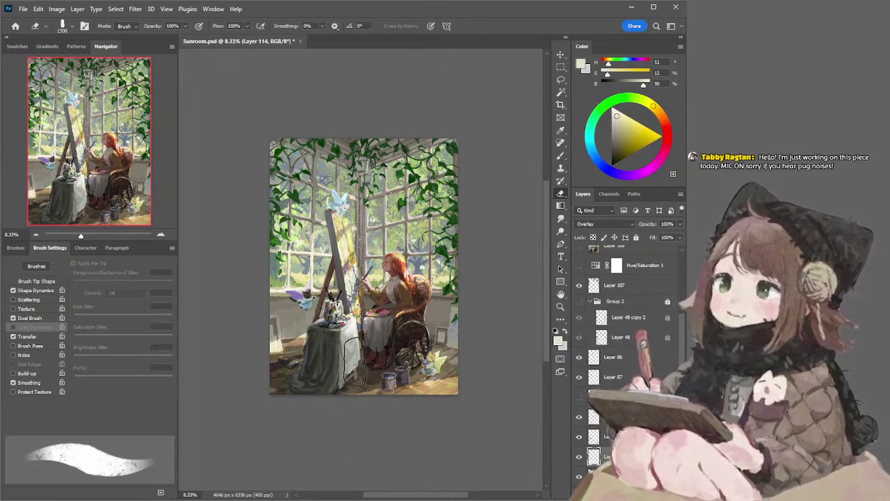
Touch up the overlay light around the wheelchair and the floor's left corner with a 125 px brush and a 400 px eraser
key(b)
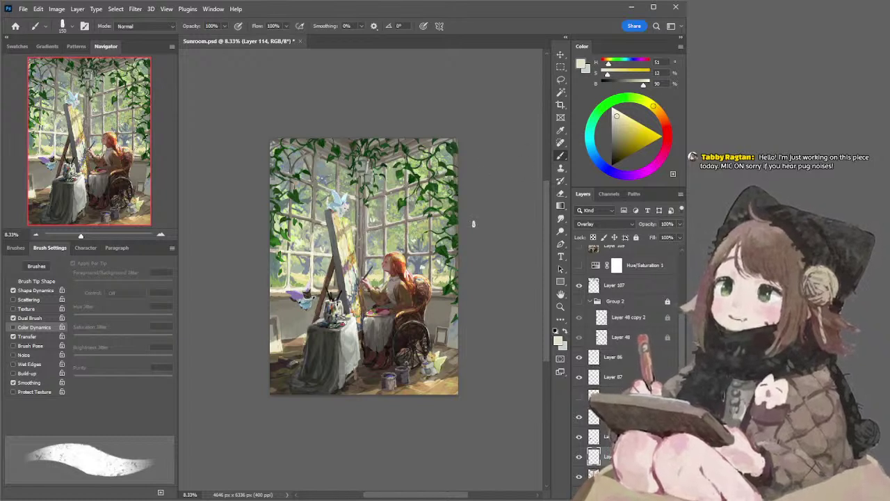
key(e)
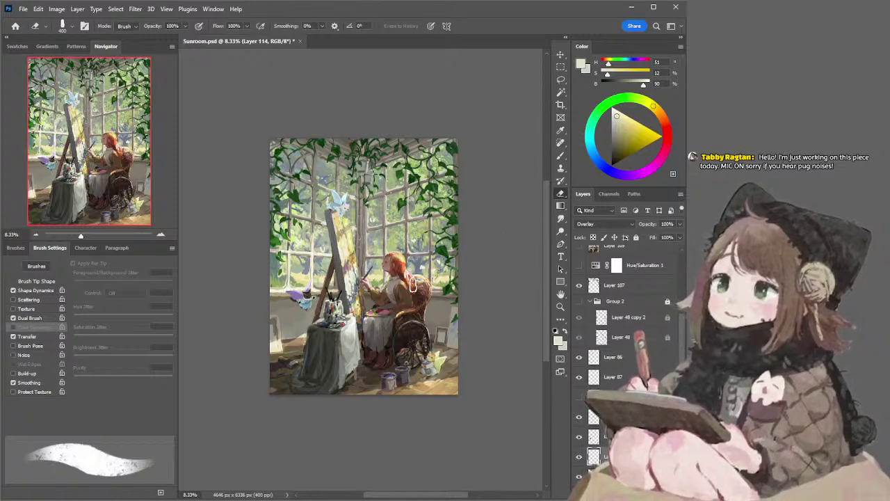
key(b)
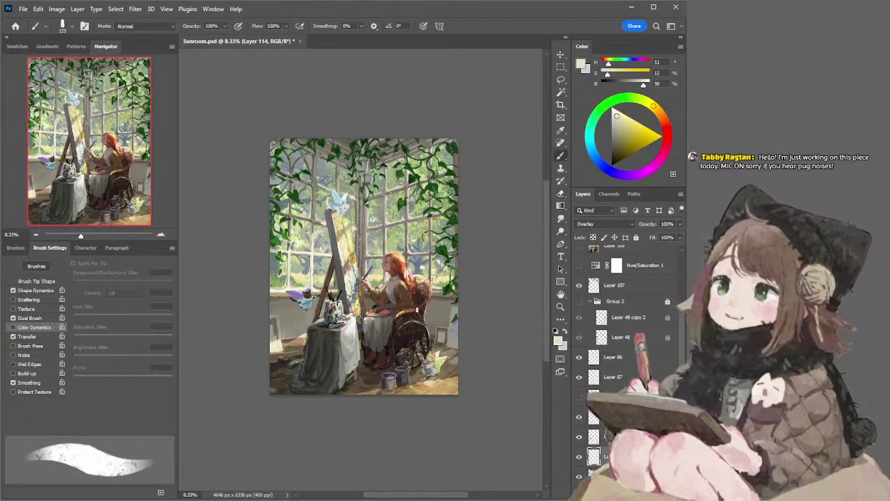
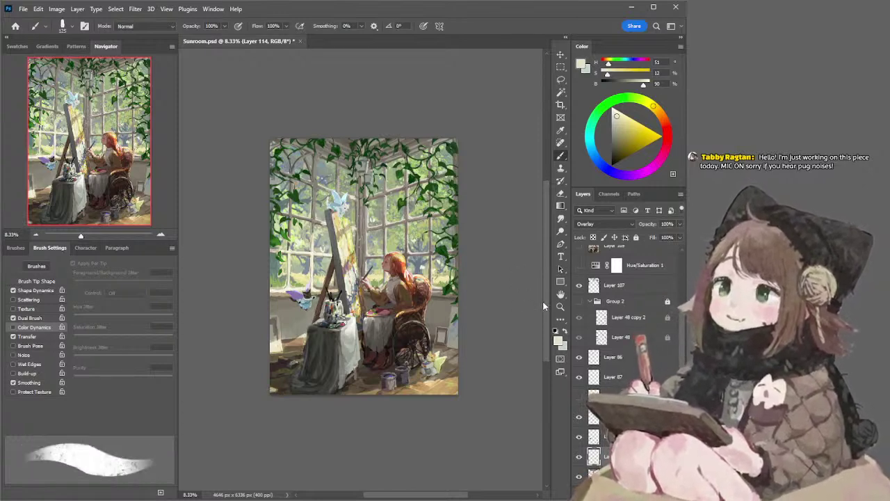
key(e)
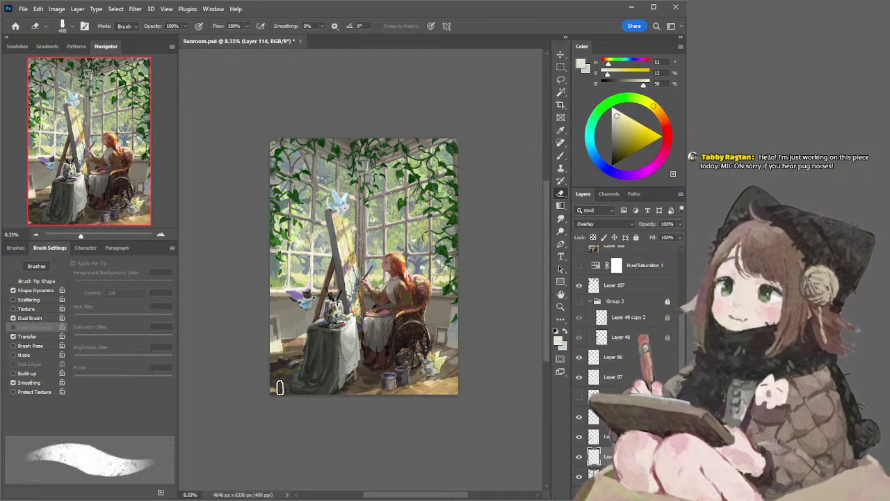
key(b)
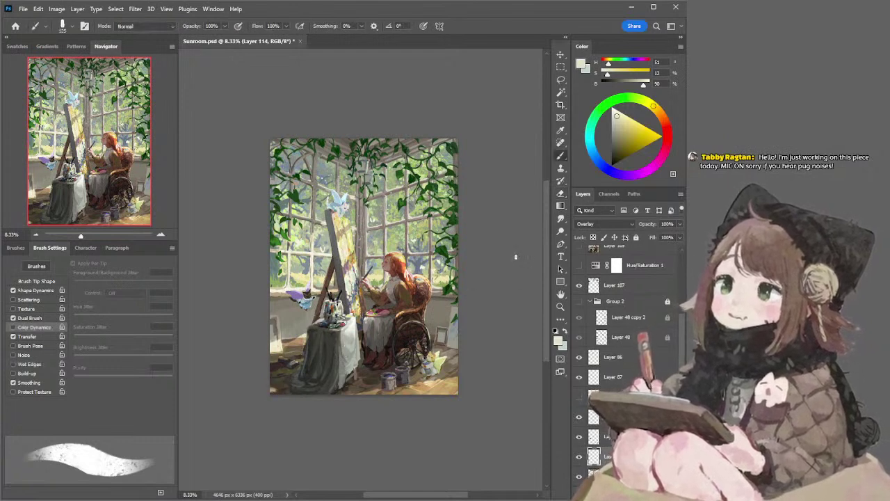
Undo the light strokes at the floor's left edge and repaint them with a 200 px brush in darker beige (H 51, S 10, B 77)
mouse_move(273, 356)
mouse_down()
mouse_move(286, 356)
mouse_move(262, 353)
mouse_up()
key(ctrl+z)
key(])
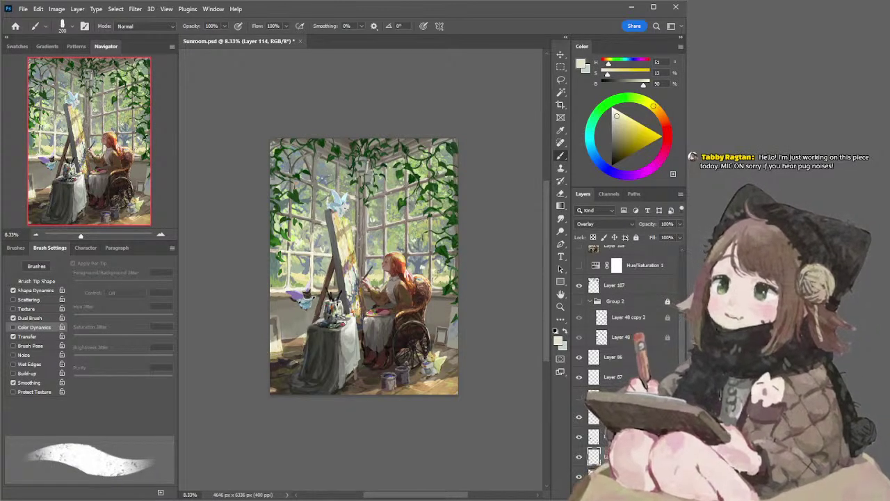
key(ctrl+z)
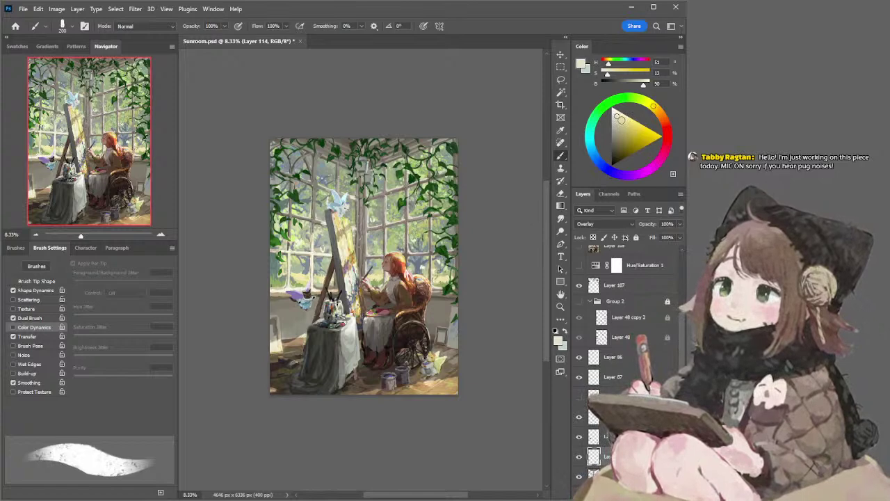
click(614, 123)
drag(269, 355, 279, 356)
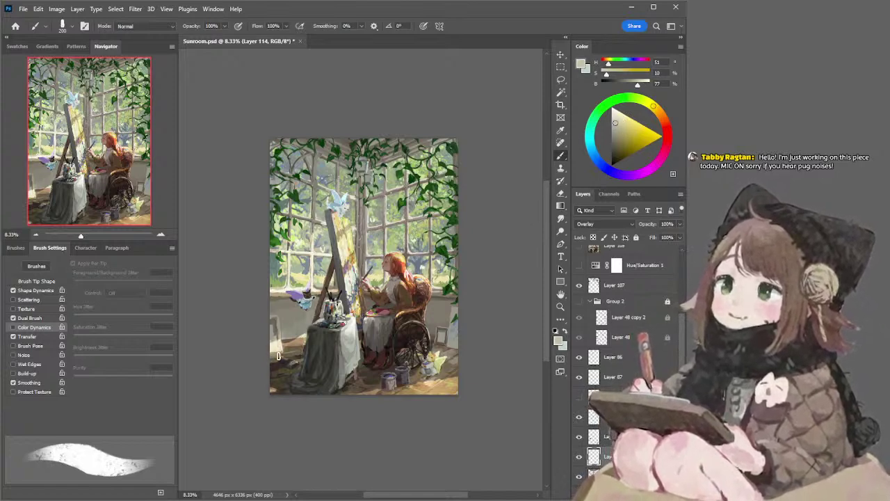
key(e)
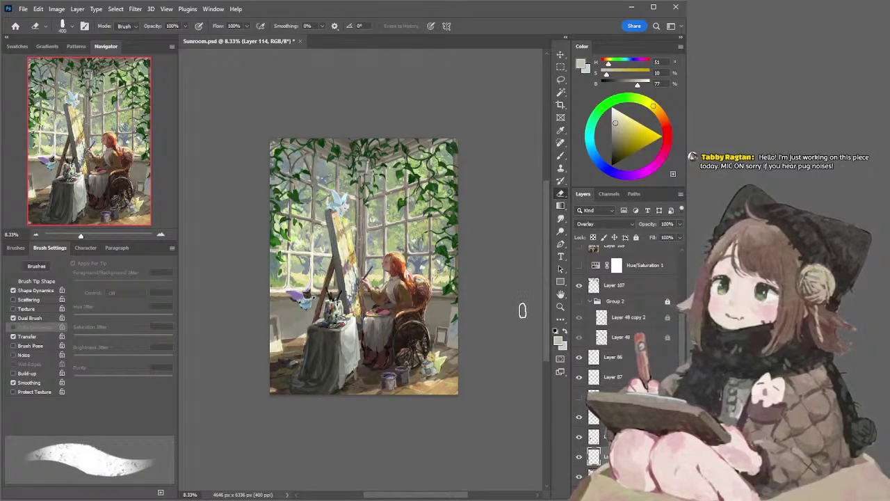
ctrl+click(297, 299)
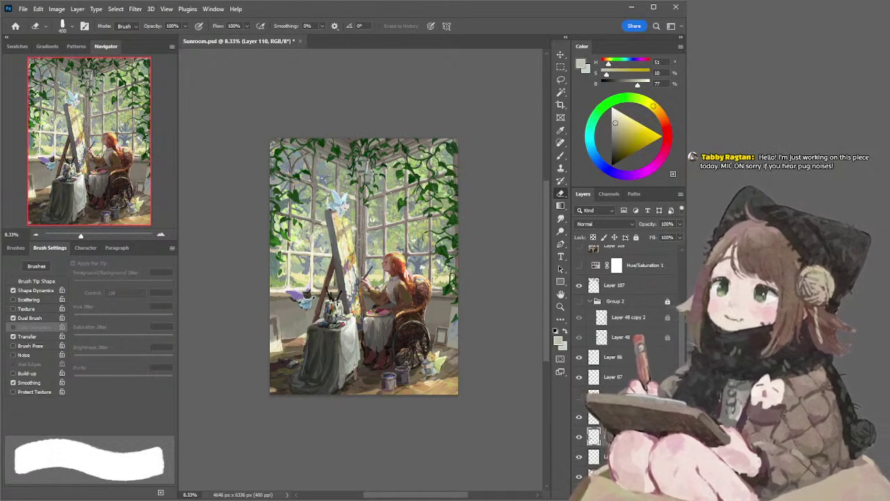
ctrl+click(449, 391)
key(b)
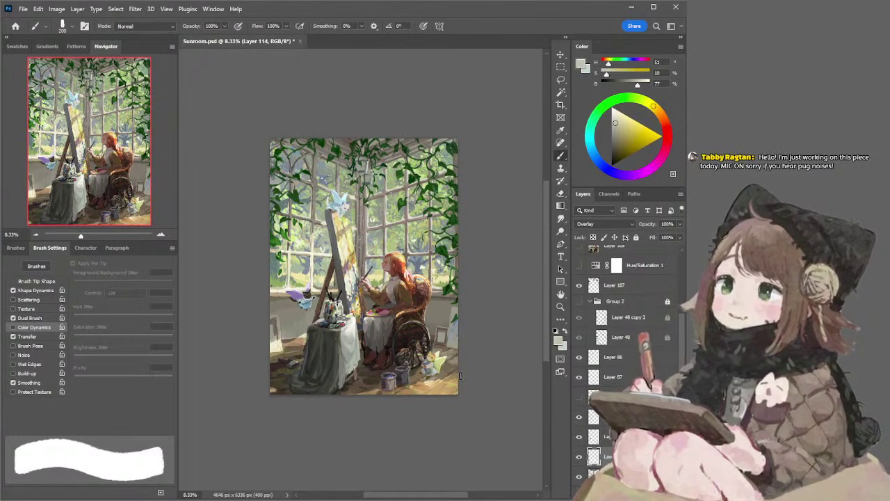
Paint pale cream light (H 51, S 13, B 91) along the floor's right edge with a 200 px brush, undoing unsatisfactory strokes
click(617, 116)
drag(437, 380, 471, 372)
key(ctrl+z)
mouse_move(417, 380)
mouse_down()
mouse_move(474, 372)
mouse_move(465, 371)
mouse_up()
key(ctrl+z)
key(ctrl+z)
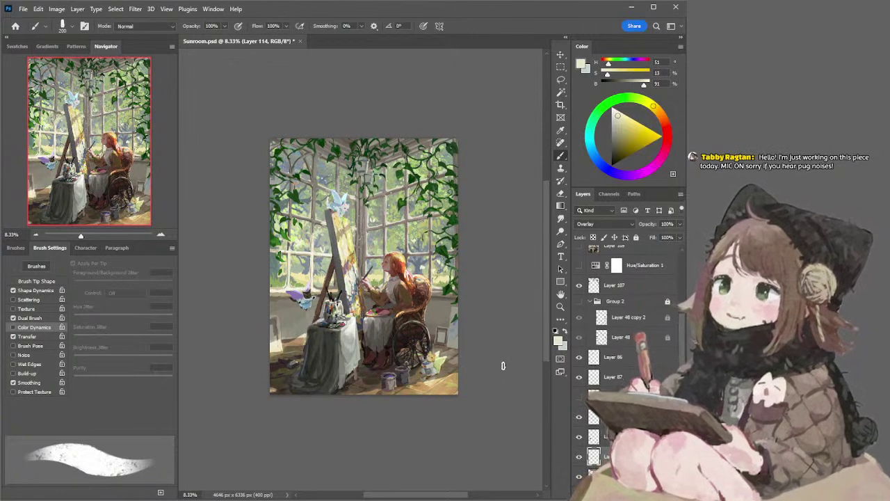
key(ctrl+z)
key(ctrl+z)
drag(429, 383, 466, 373)
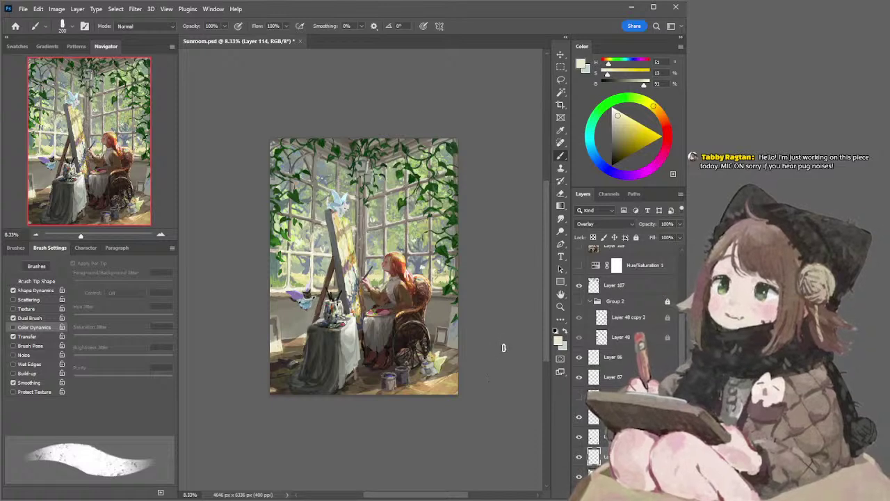
Save the painting and add a new layer above Layer 107 in Overlay mode
key(l)
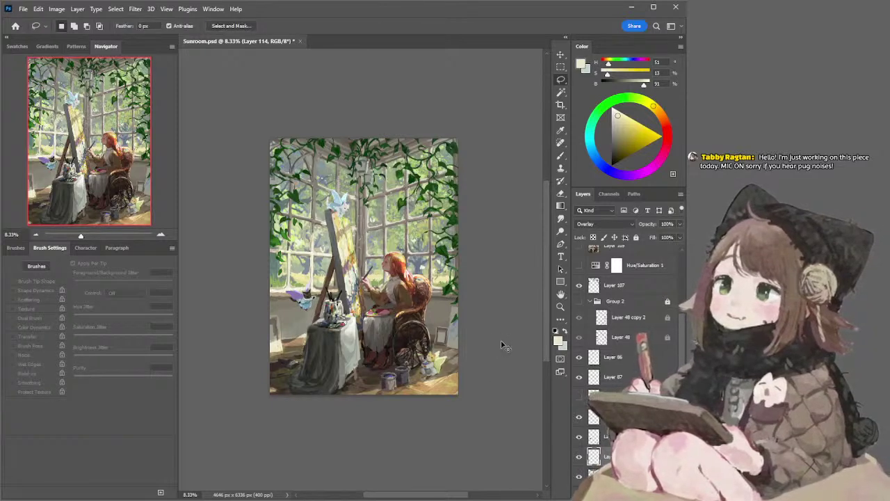
key(ctrl+s)
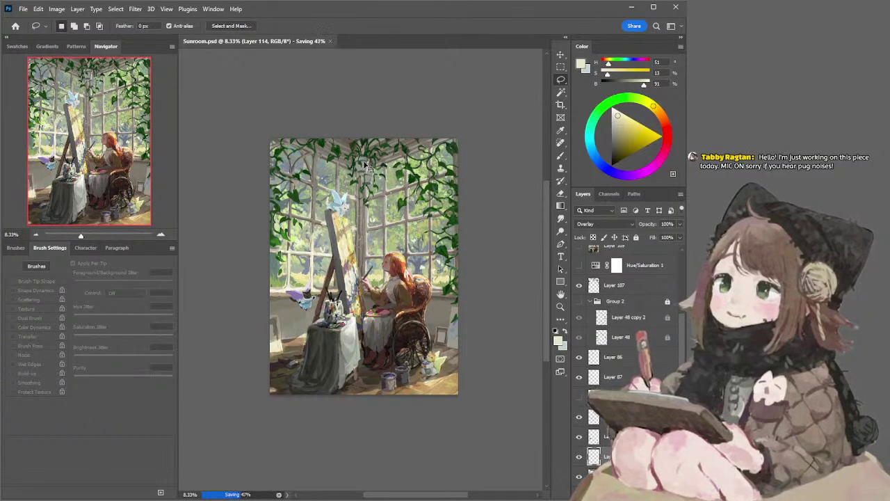
click(620, 287)
key(ctrl+shift+alt+n)
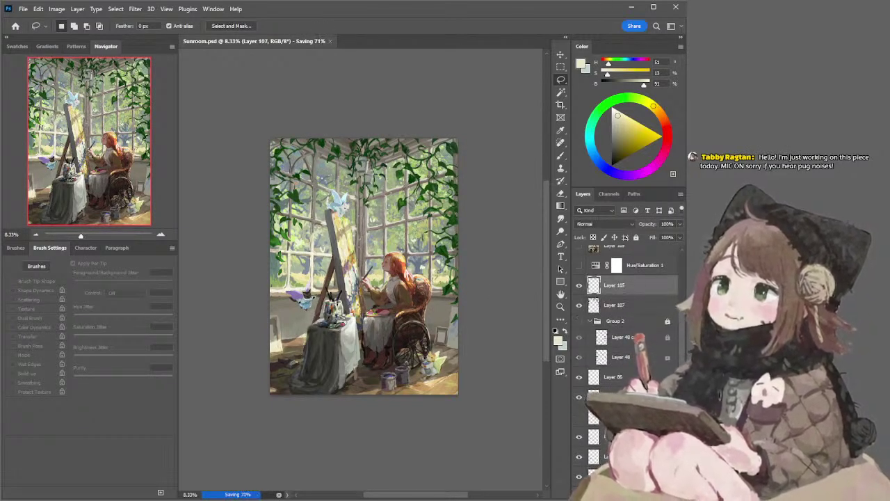
key(shift+alt+o)
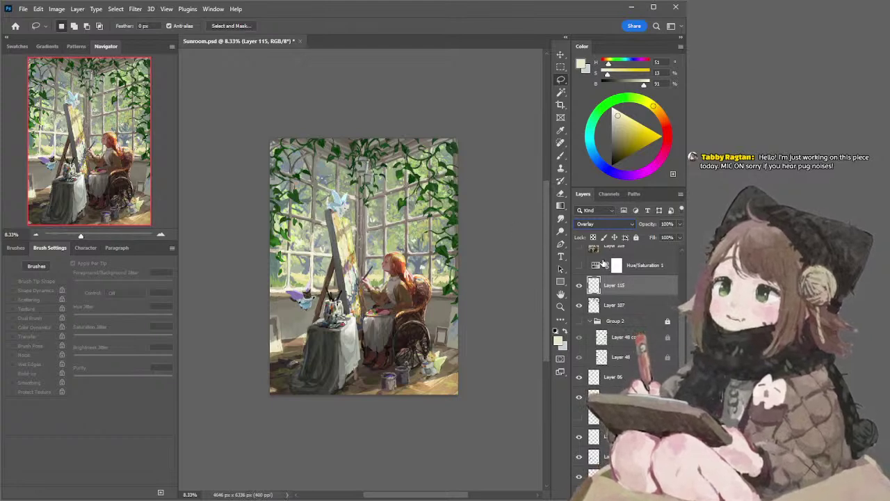
Brighten the hanging pots under the central vines with a 250 px brush, trim with a 600 px eraser, and pick pale grey (H 51, S 6, B 86)
key(b)
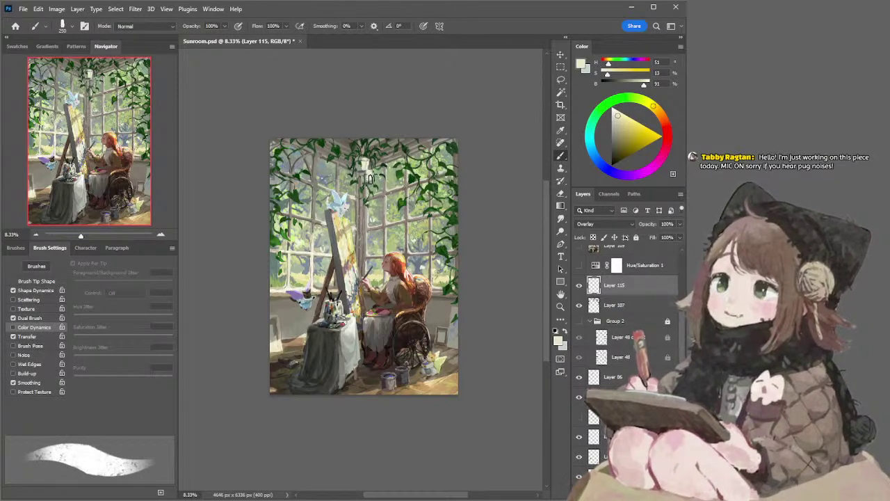
key(e)
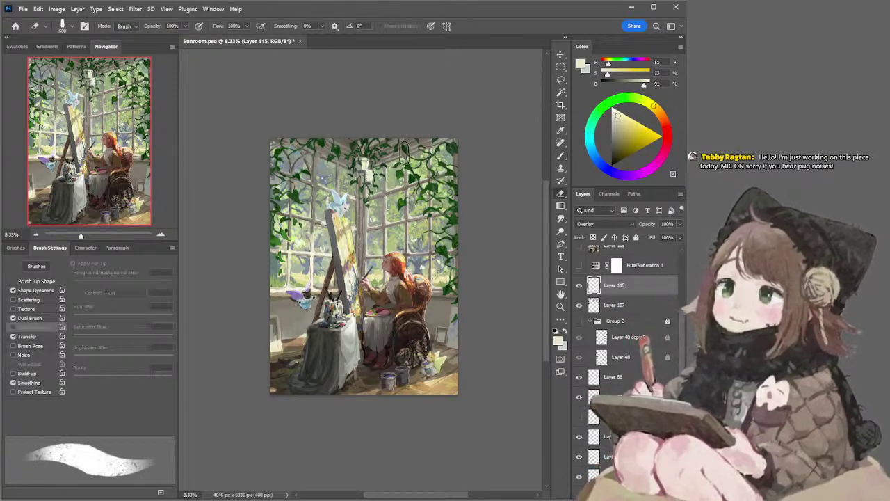
drag(607, 118, 613, 115)
key(b)
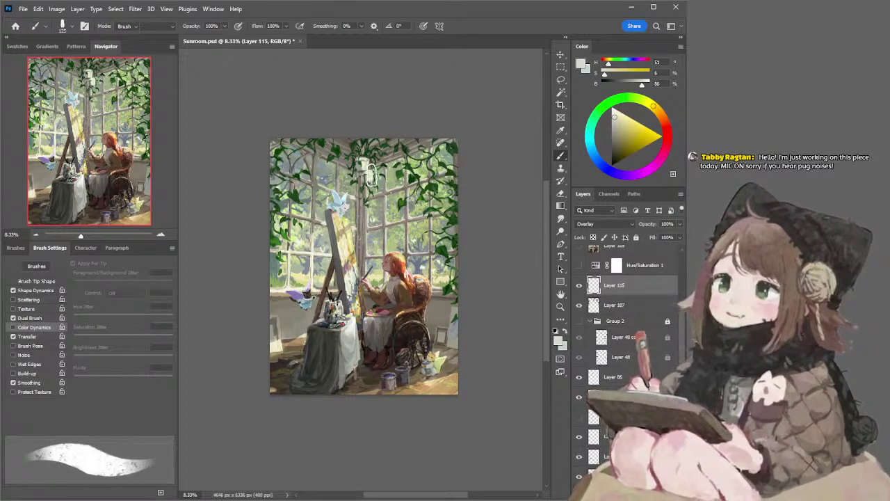
key(e)
mouse_move(367, 174)
mouse_down()
mouse_move(366, 182)
mouse_move(360, 172)
mouse_up()
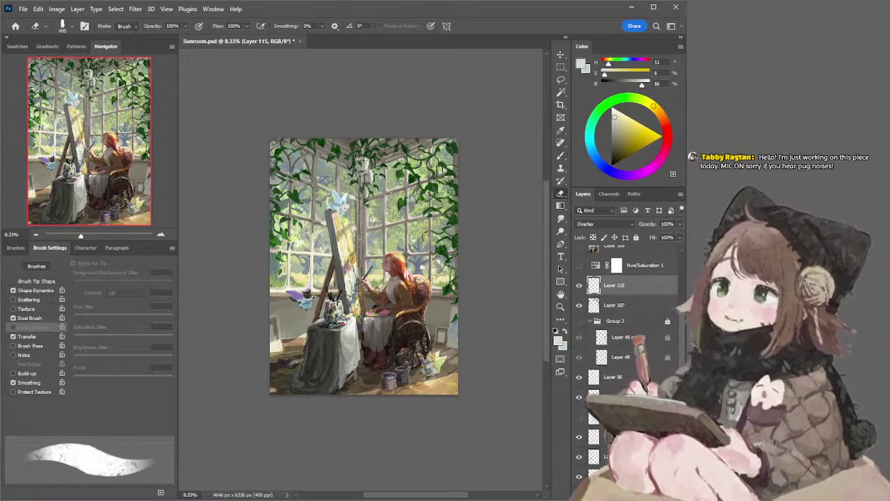
Rework the hanging pots' light with a 125 px brush, undo the last change, and enlarge the eraser from 400 to 600 px
key(b)
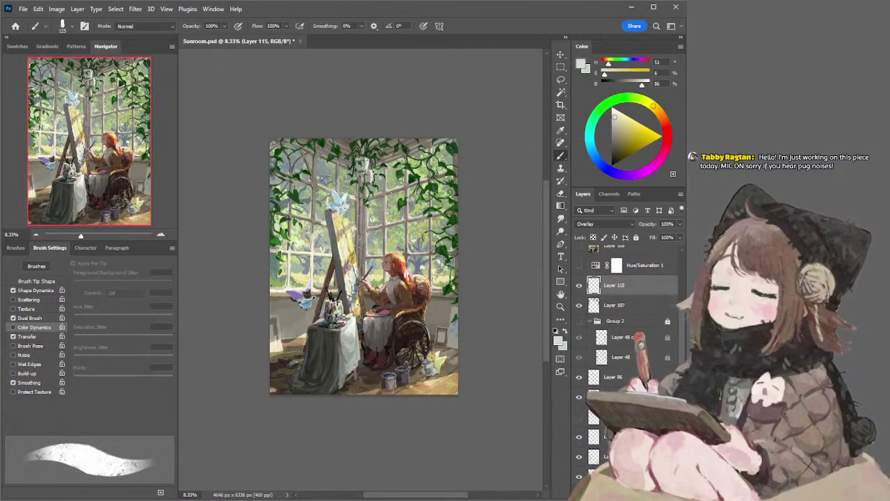
key(e)
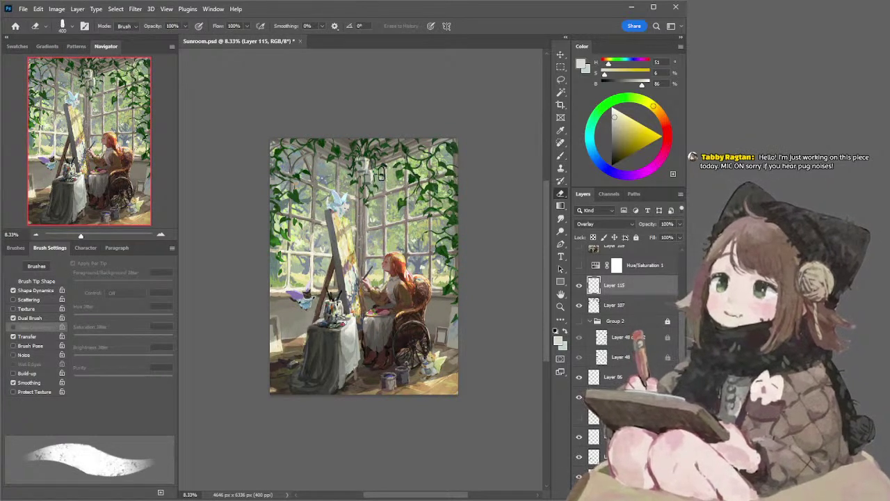
key(ctrl+z)
key(bracketright)
key(bracketright)
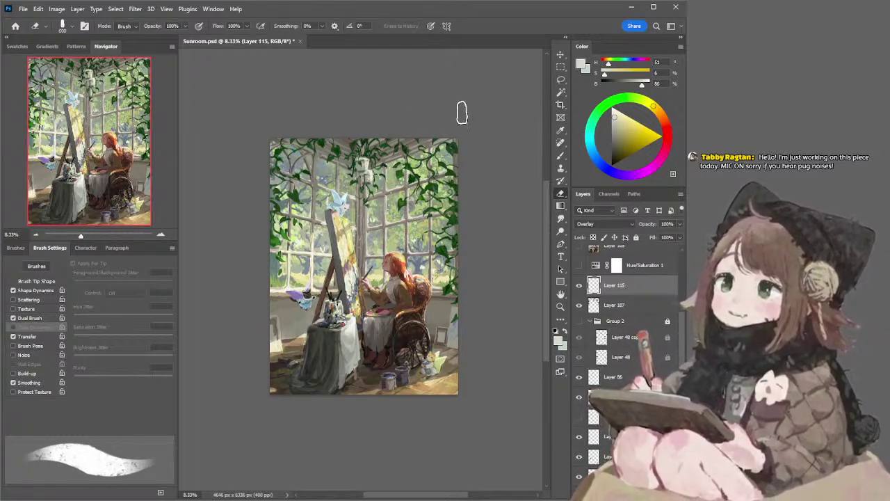
Add light to the hanging pots' right side and pick a pale yellow (H 51, S 34, B 100) with a 125 px brush
key(b)
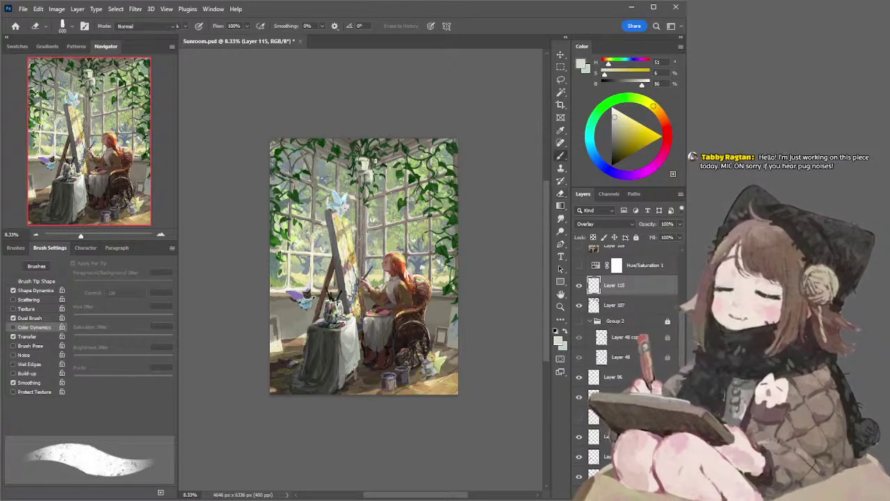
drag(376, 157, 386, 163)
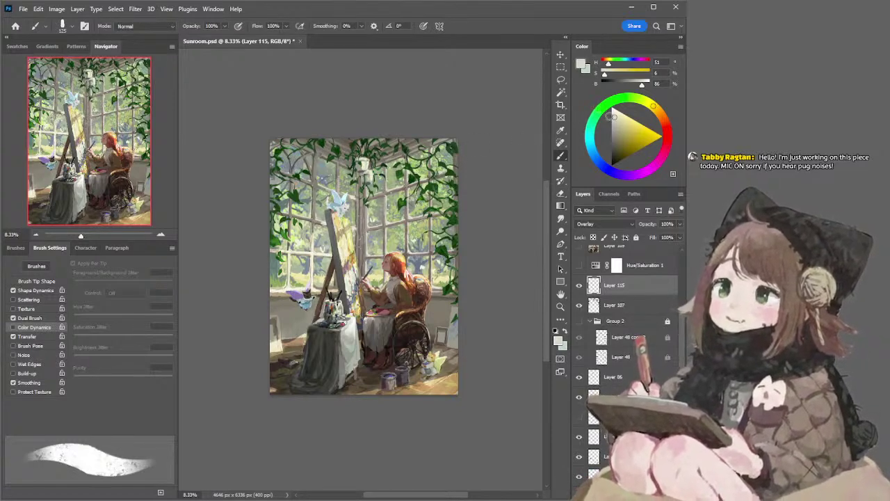
mouse_move(615, 115)
mouse_down()
mouse_move(634, 113)
mouse_move(627, 115)
mouse_up()
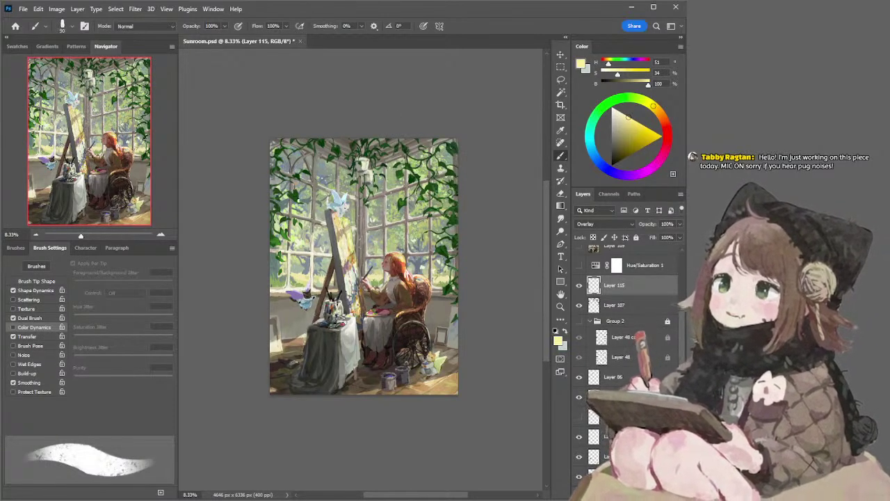
key(bracketright)
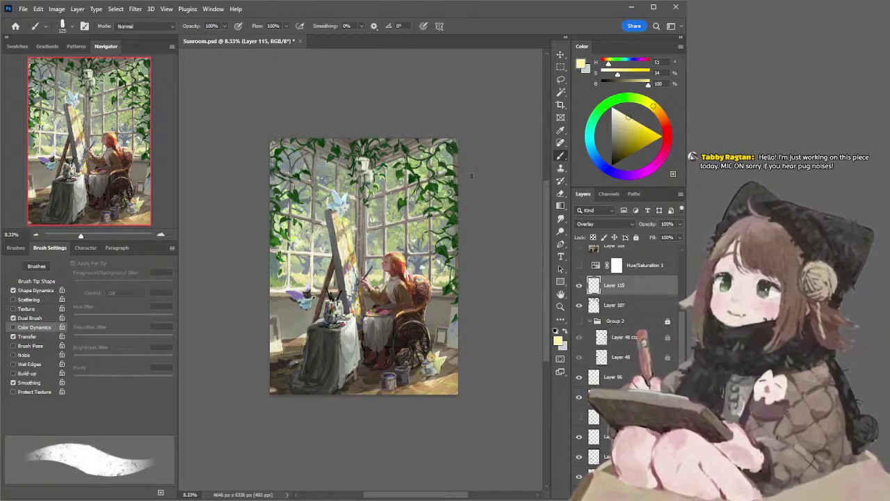
Refine the hanging pots' yellow light on Layer 115 with a 60 px brush and trim it with a 600 px eraser
key(e)
mouse_move(376, 186)
mouse_down()
mouse_move(374, 208)
mouse_move(375, 189)
mouse_up()
key(b)
key([)
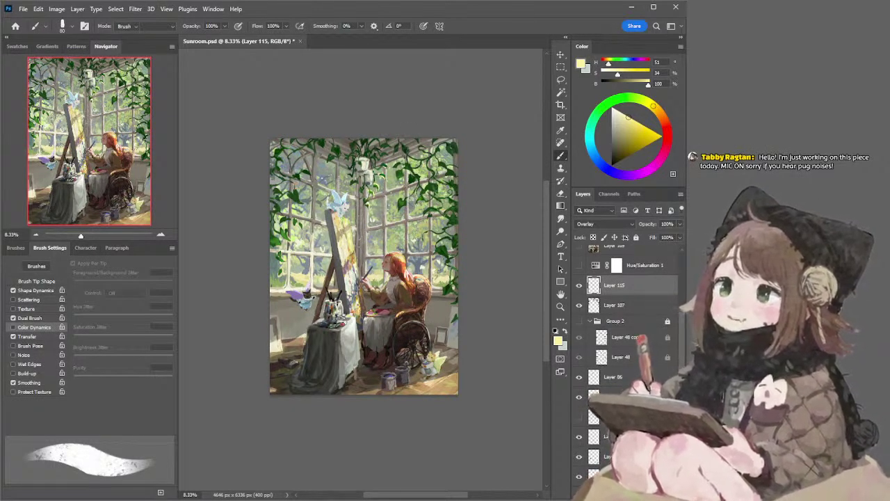
key(e)
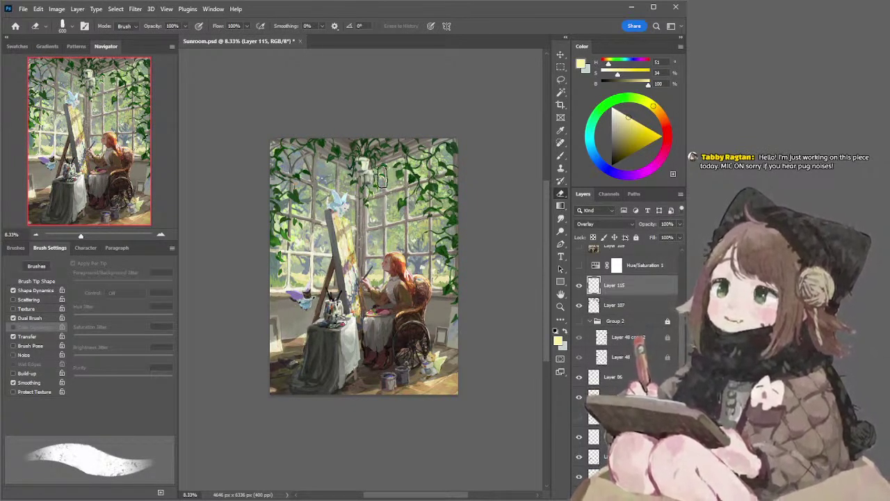
key(b)
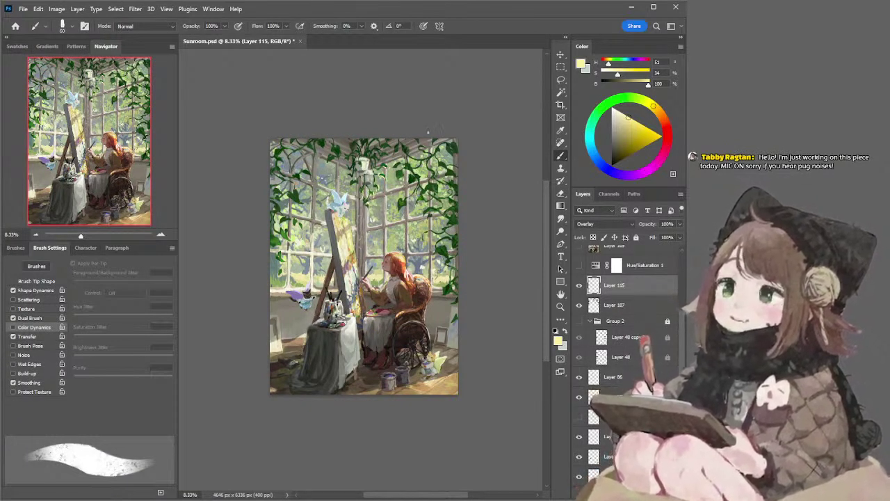
key(e)
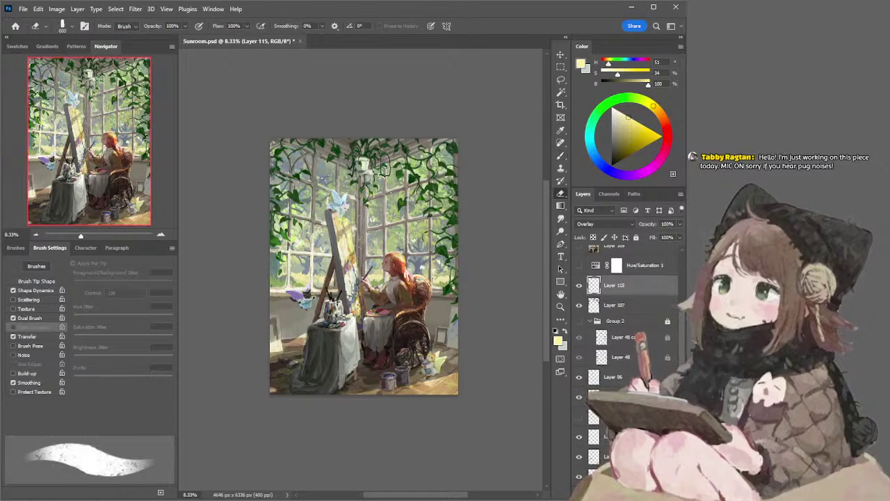
key(b)
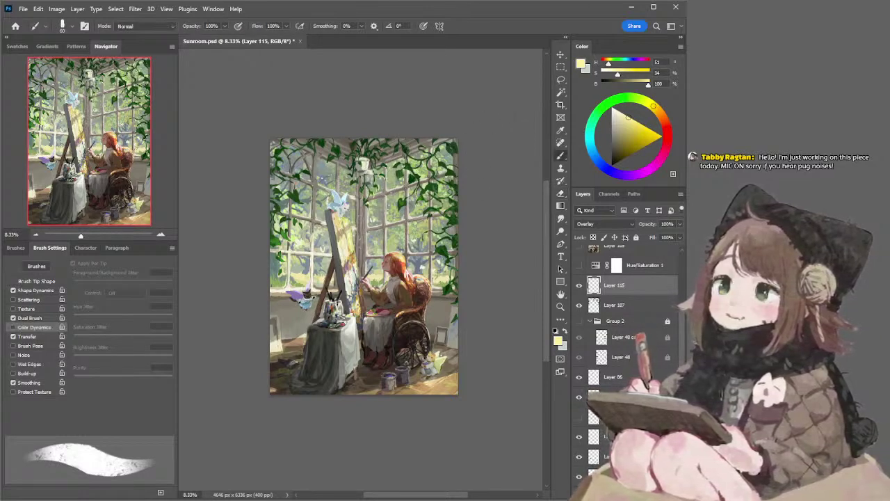
Select the floor's overlay light on Layer 114 and soften it along the bottom edge with an 800 px eraser, undoing an unsatisfactory stroke
ctrl+click(442, 389)
key(e)
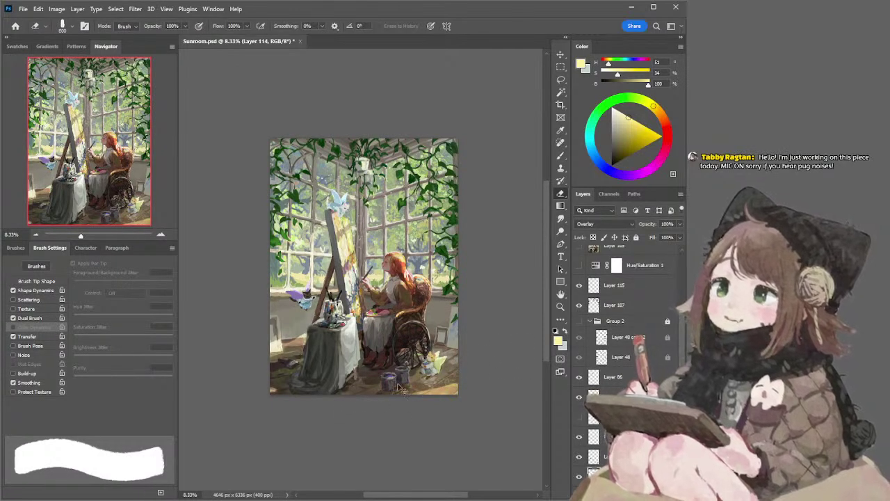
mouse_move(374, 401)
mouse_down()
mouse_move(428, 377)
mouse_move(365, 400)
mouse_up()
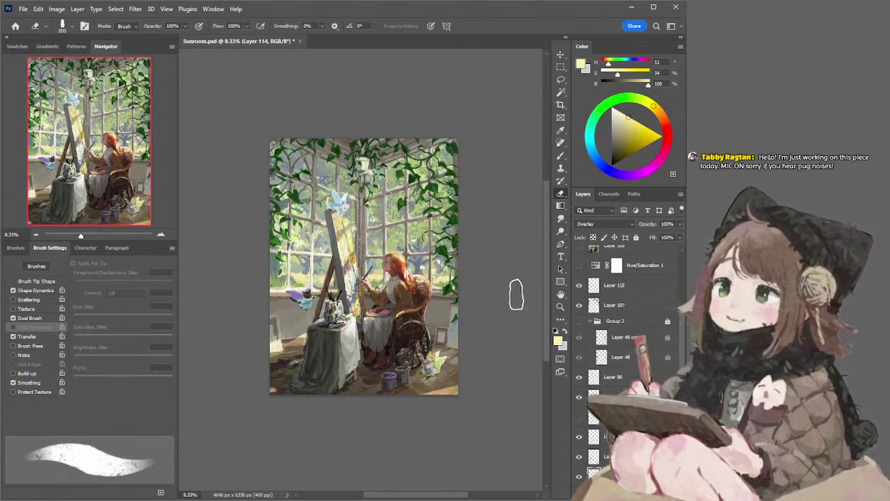
key(ctrl+z)
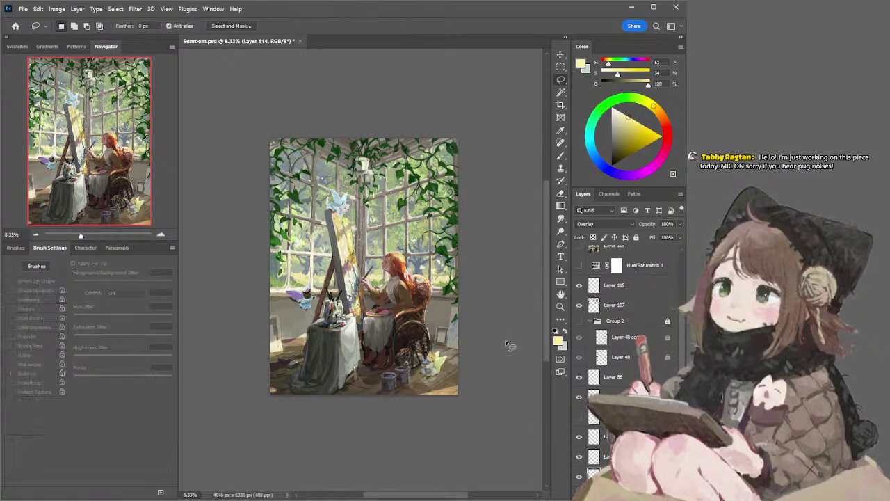
drag(443, 385, 451, 384)
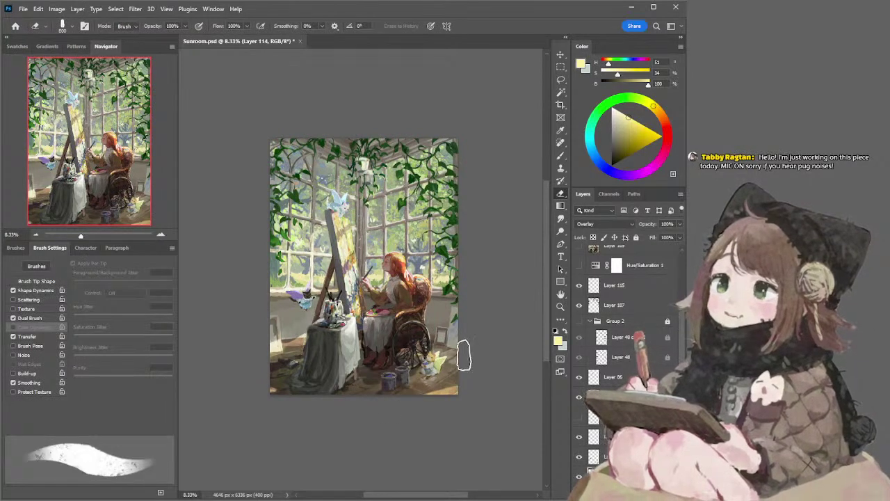
Select Layer 110, adjust the colours of the birds around the easel, and shrink the eraser from 125 to 100 px
ctrl+click(429, 365)
key(l)
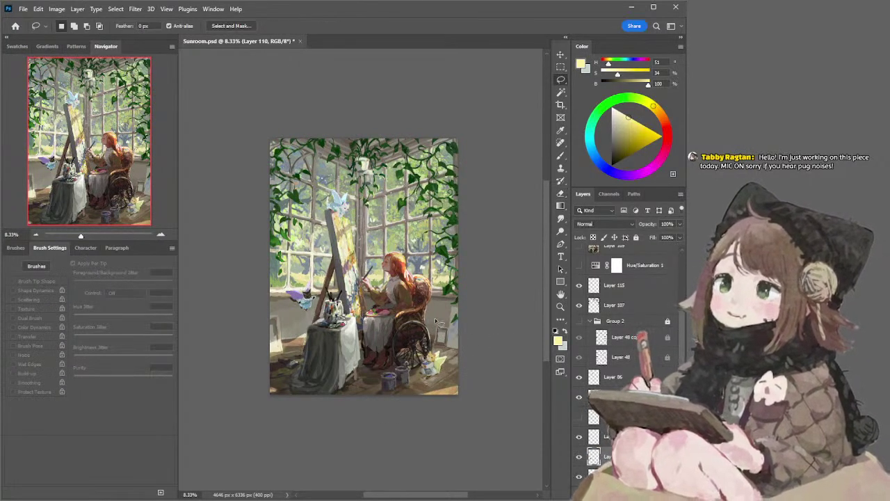
key(i)
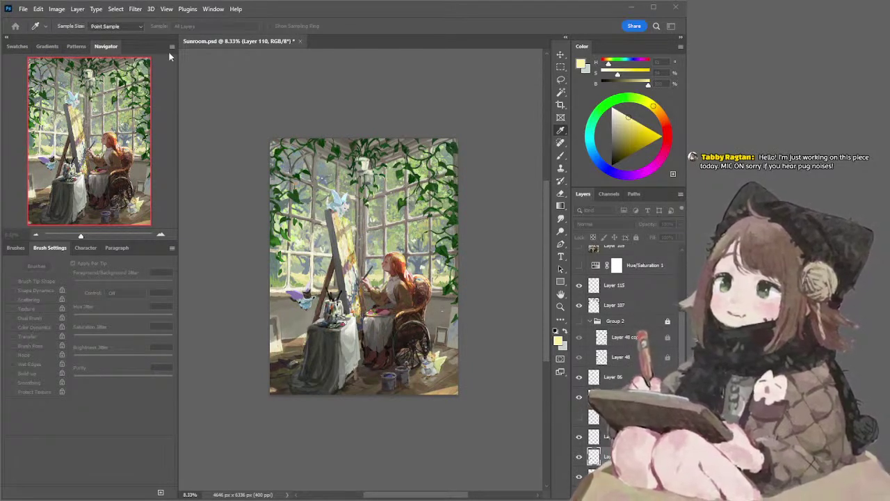
key(l)
mouse_move(332, 281)
mouse_down()
mouse_move(321, 292)
mouse_move(290, 251)
mouse_move(324, 287)
mouse_up()
key(i)
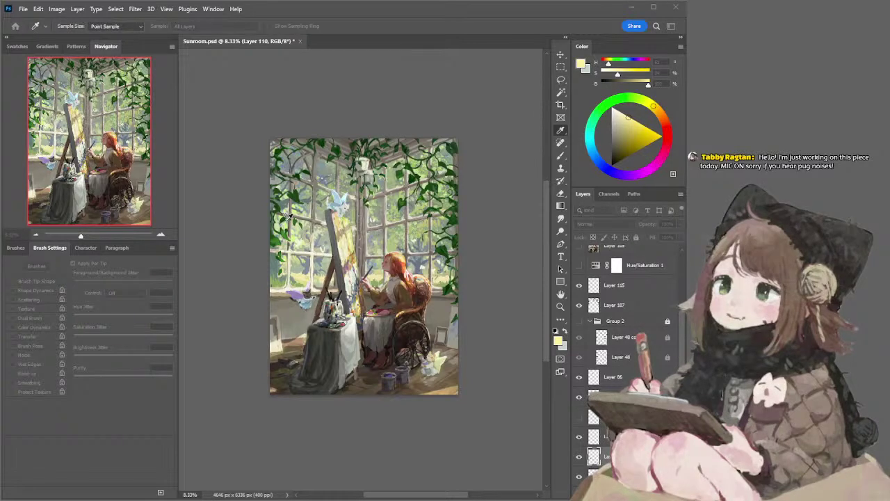
key(l)
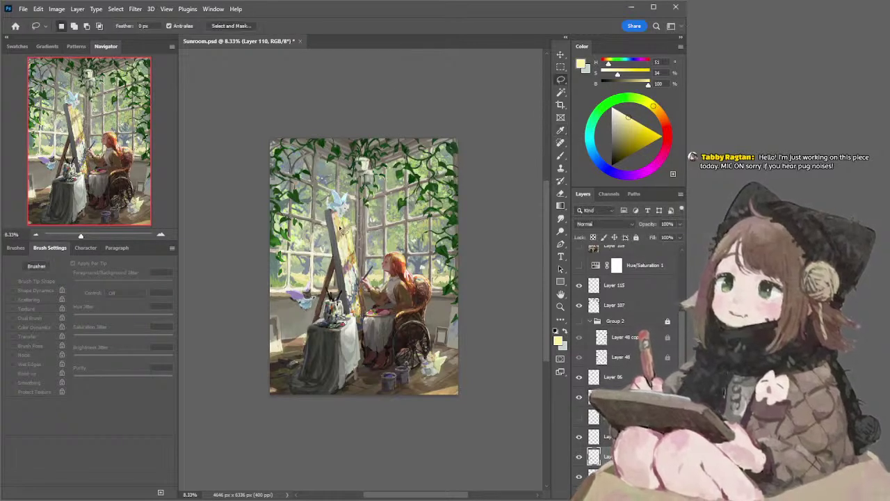
key(e)
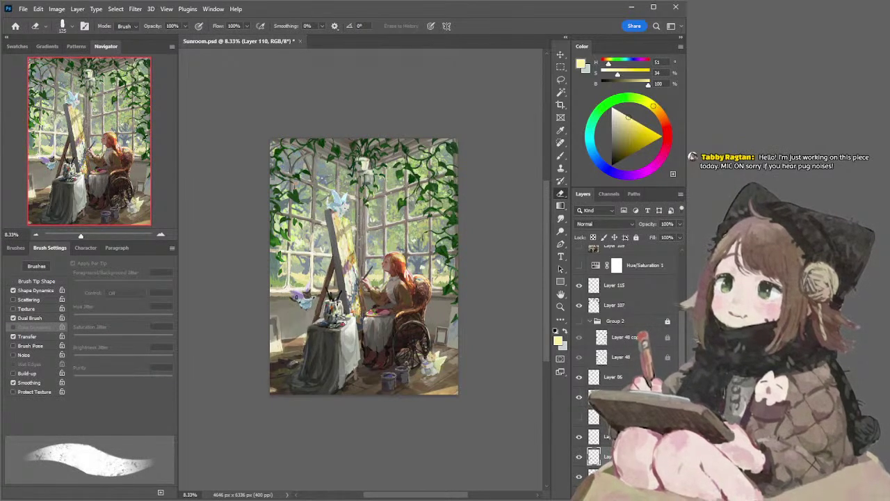
key(bracketleft)
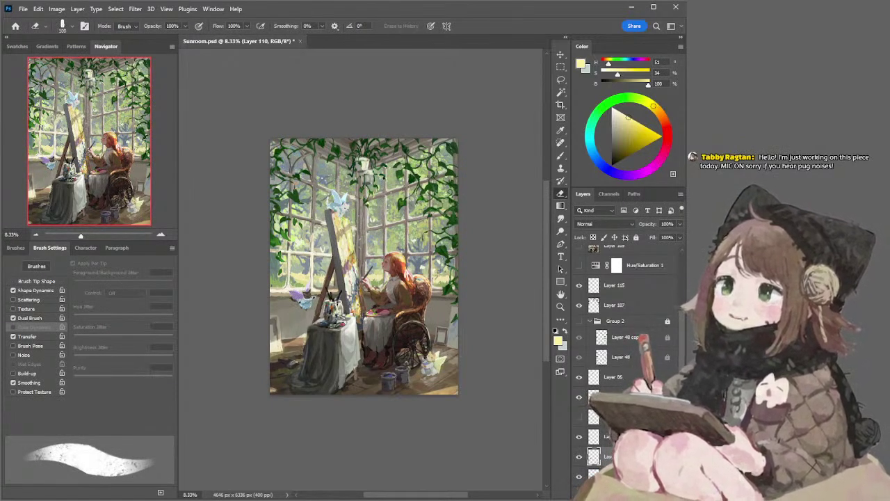
Select Layer 86, lasso the blue bird atop the easel, and toggle the layer's visibility to compare
ctrl+click(341, 208)
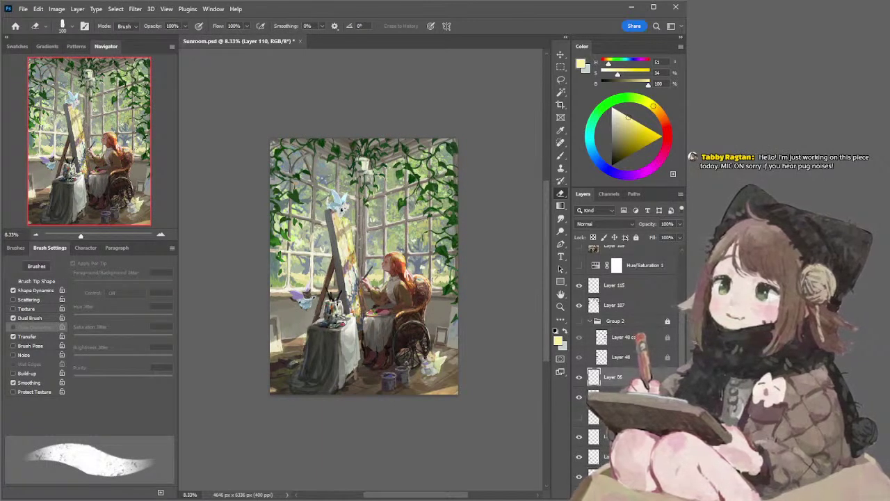
key(l)
mouse_move(325, 217)
mouse_down()
mouse_move(350, 203)
mouse_move(355, 187)
mouse_up()
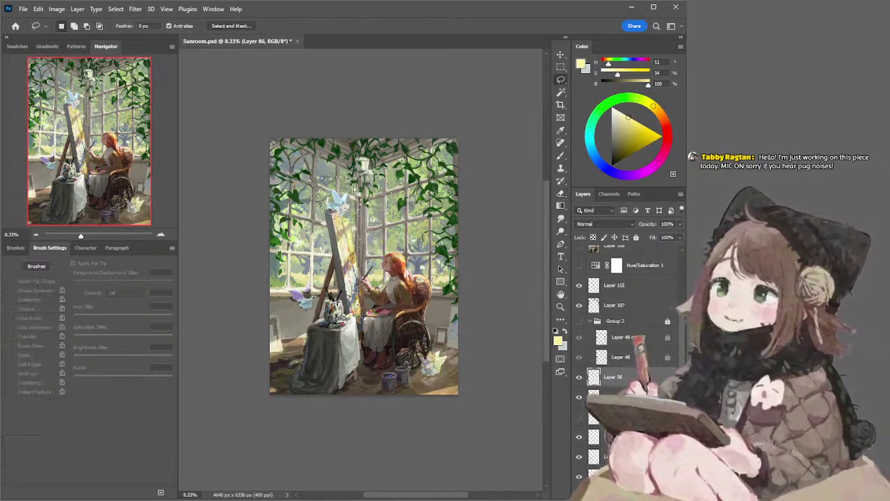
click(579, 377)
click(579, 377)
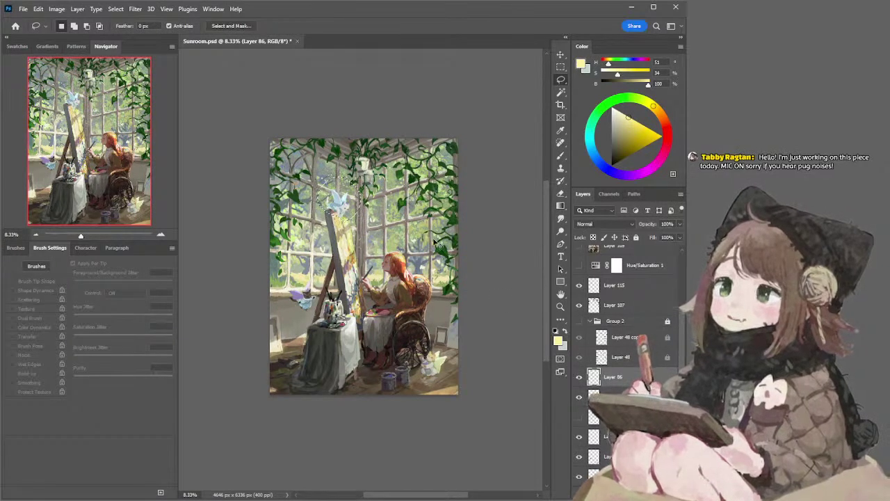
Adjust the tone of the blue bird on Layer 86, sampling a mid grey (H 0, S 0, B 51)
key(i)
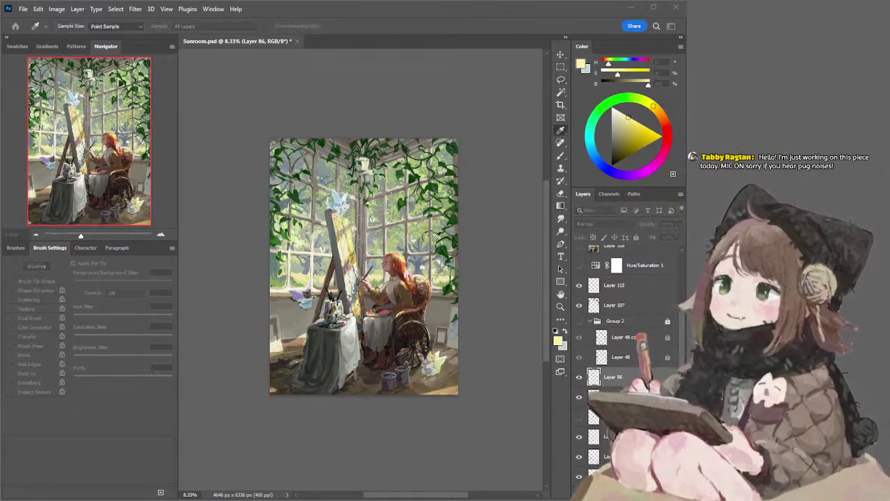
click(358, 89)
key(l)
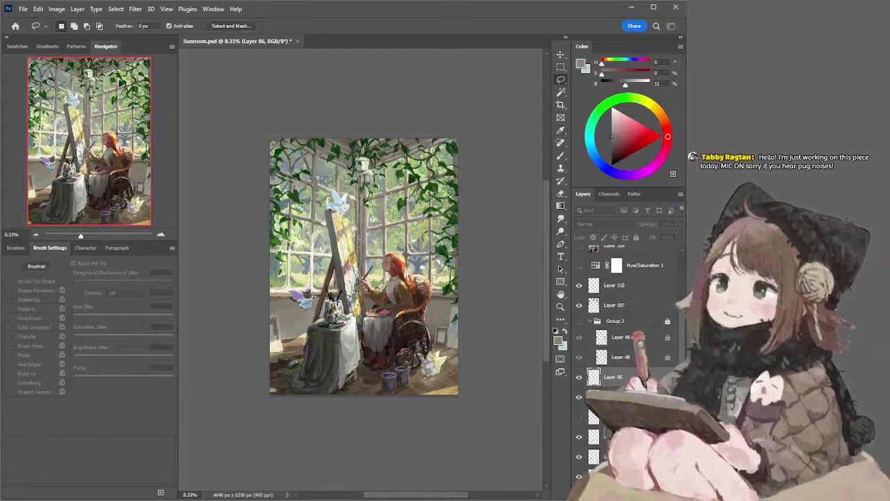
key(i)
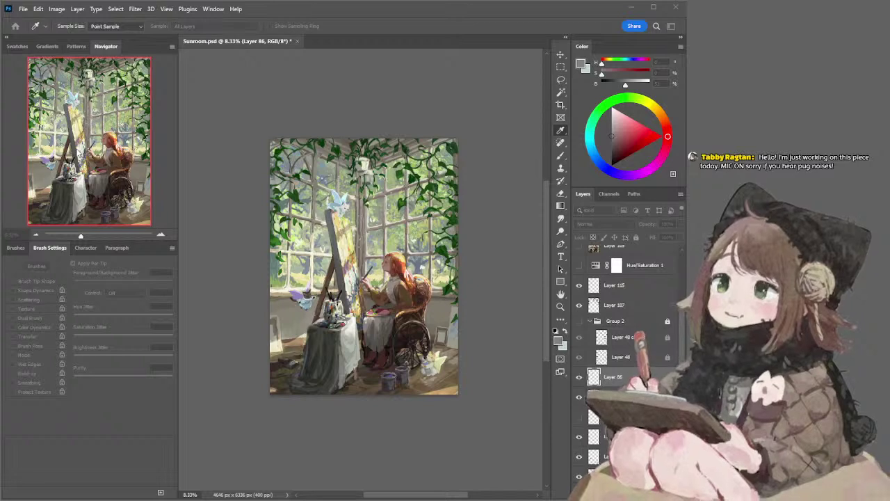
key(l)
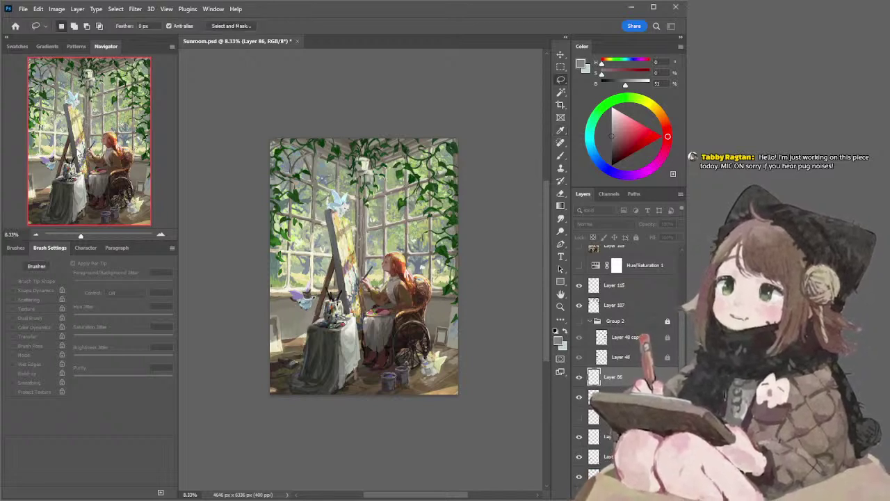
Select Layer 110, lasso the area around the white and yellow bird on the floor, clear the selection, and adjust the tone
ctrl+click(431, 376)
mouse_move(438, 333)
mouse_down()
mouse_move(435, 397)
mouse_move(461, 328)
mouse_up()
key(ctrl+d)
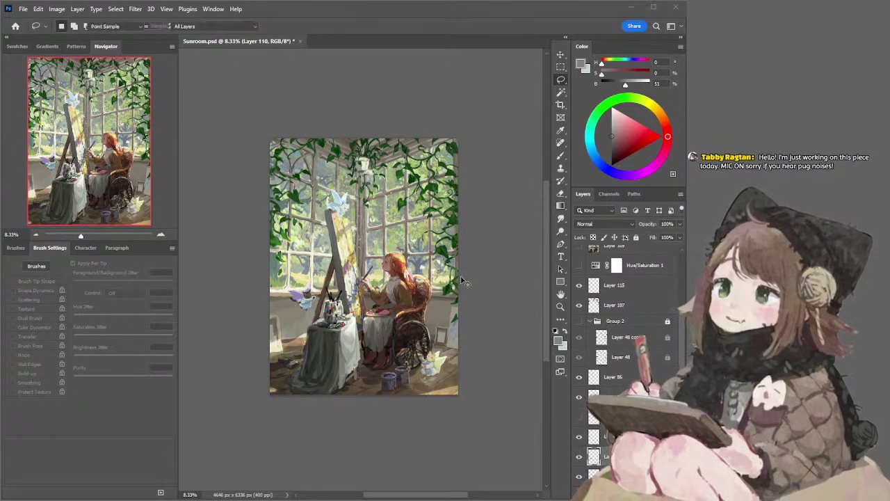
key(i)
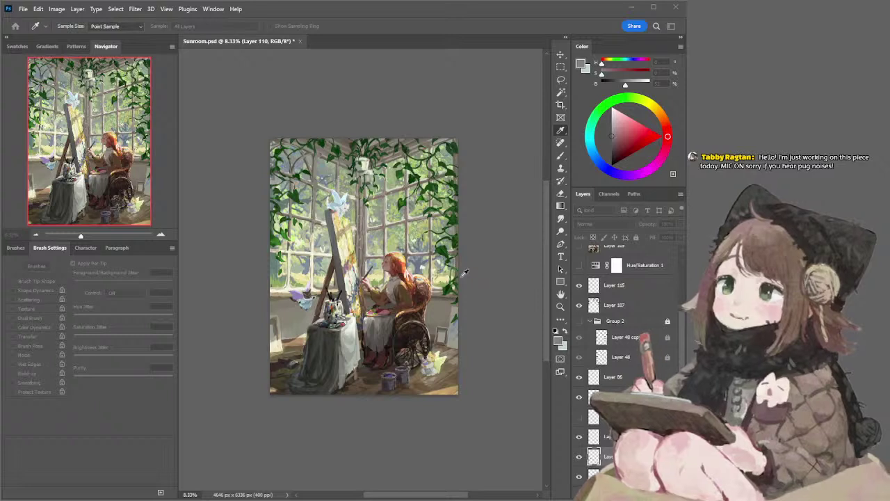
key(l)
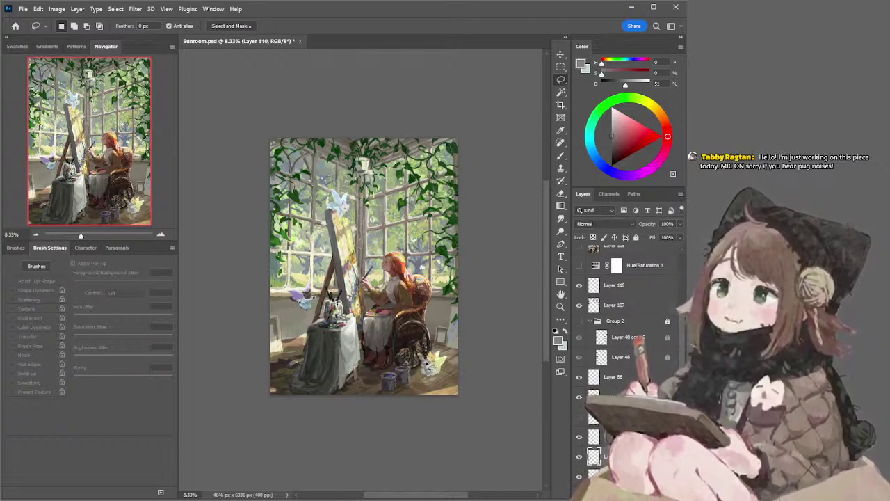
Paint the floor bird's shadows in muted blue (H 213, S 14, B 52) with a 60 px brush, then pick H 213, S 37, B 49
key(b)
alt+click(426, 362)
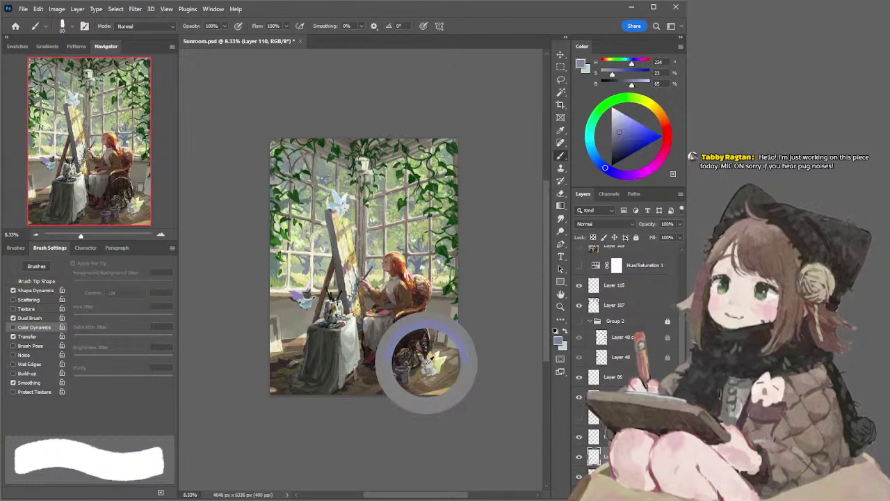
click(615, 137)
click(595, 158)
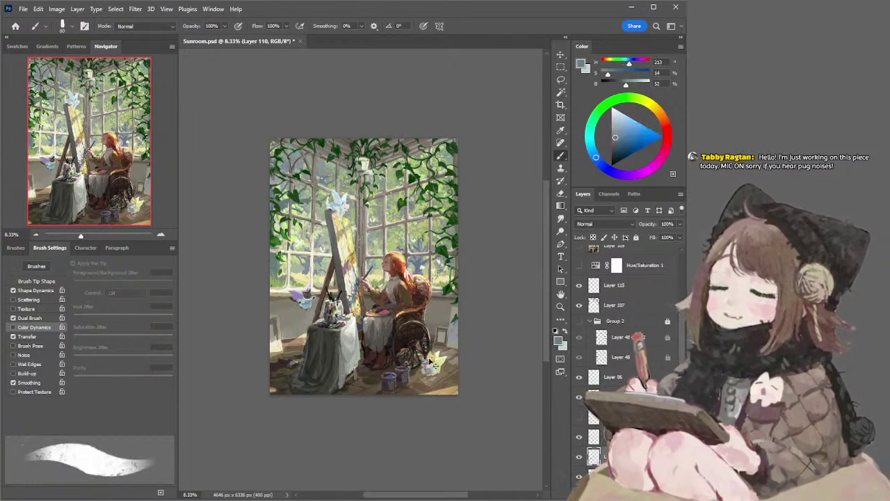
click(621, 142)
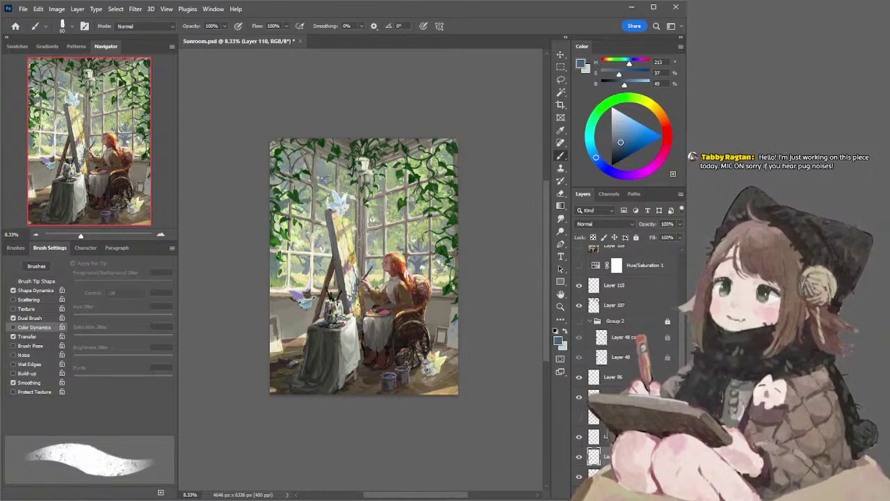
Select the paint buckets' Layer 113 and adjust their colour
key(l)
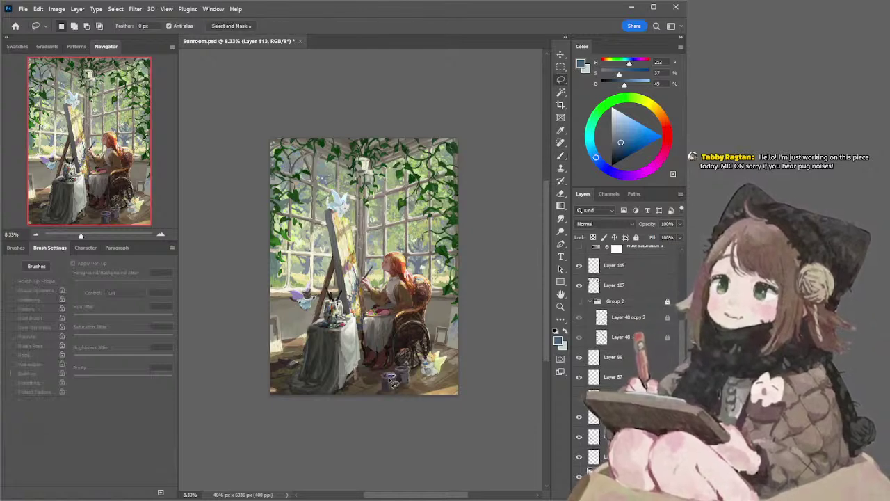
key(i)
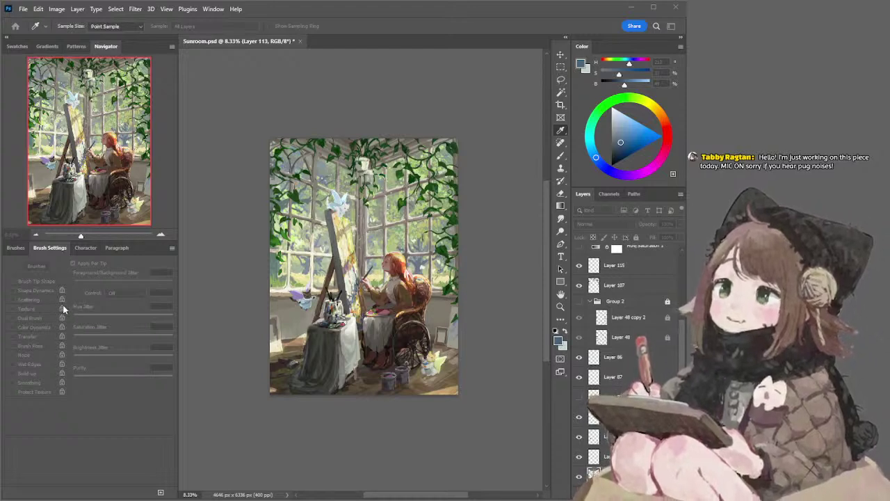
key(l)
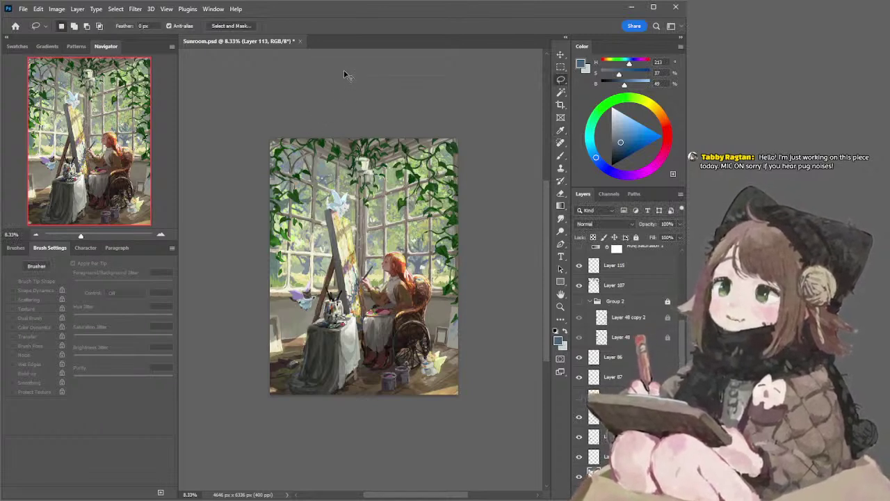
Switch to the Brush on Layer 110 and sample the lavender (H 256, S 26, B 69) of the purple bird by the window
key(i)
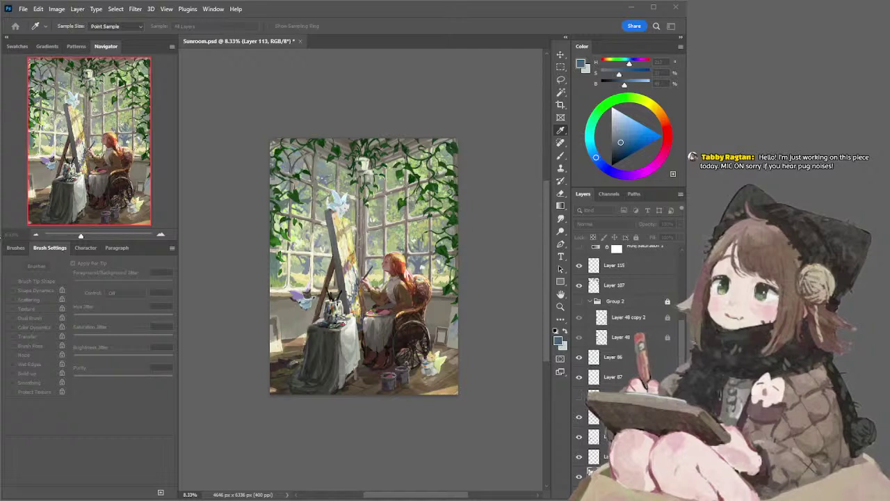
key(l)
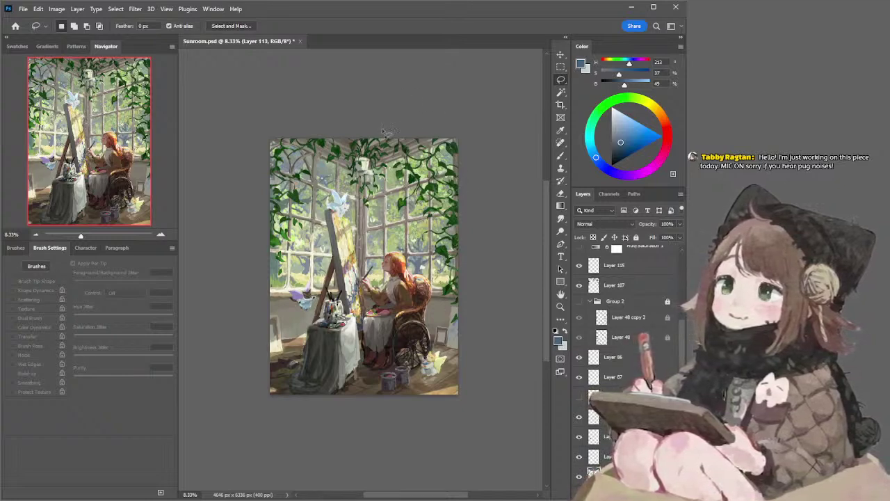
key(b)
alt+click(304, 292)
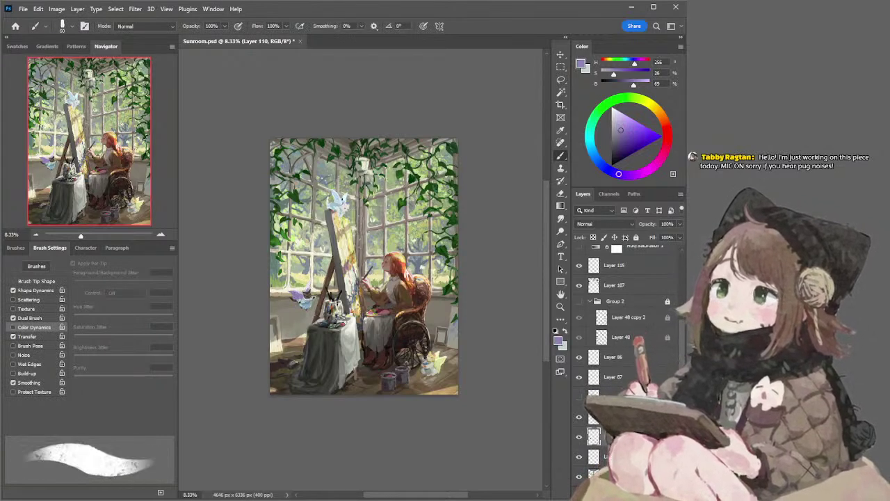
Touch up the blue bird atop the easel on Layer 86, sampling its pale cyan highlight (H 189, S 10, B 99)
ctrl+click(344, 201)
key(e)
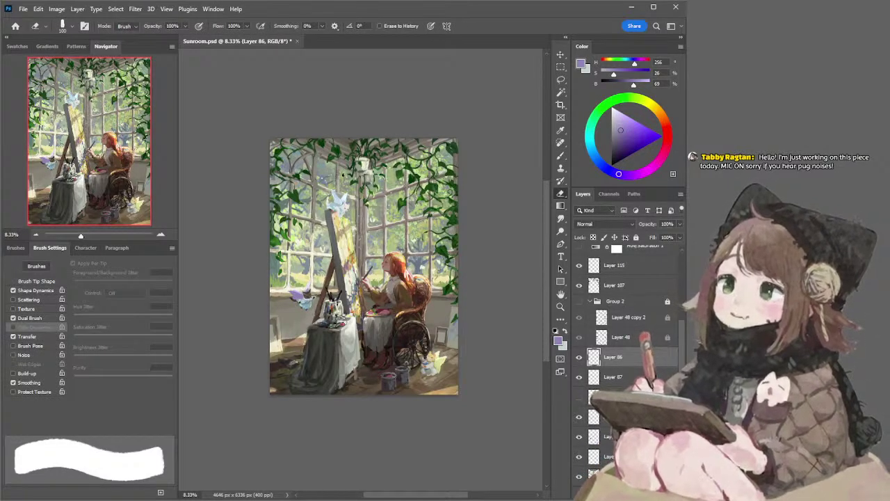
key(b)
alt+click(342, 199)
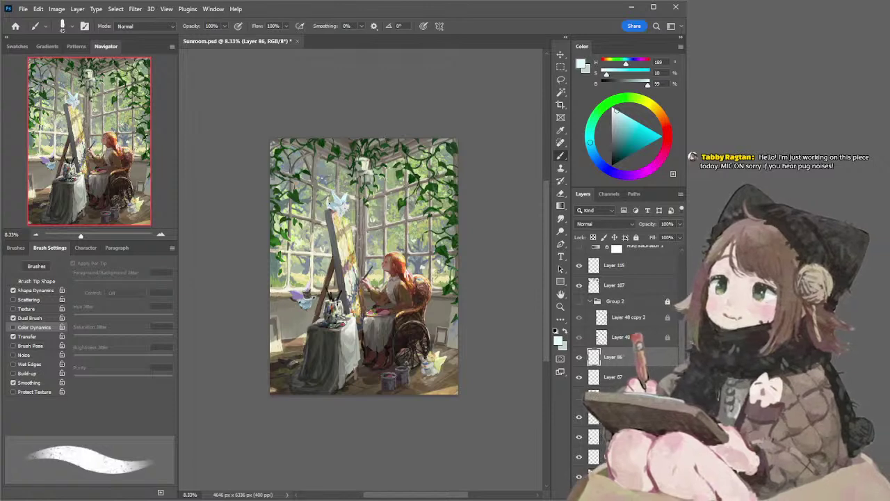
Refine the window birds on Layer 110 with dark details (H 40, S 9, B 15) and pale lavender highlights (H 263, S 18, B 88)
ctrl+click(306, 302)
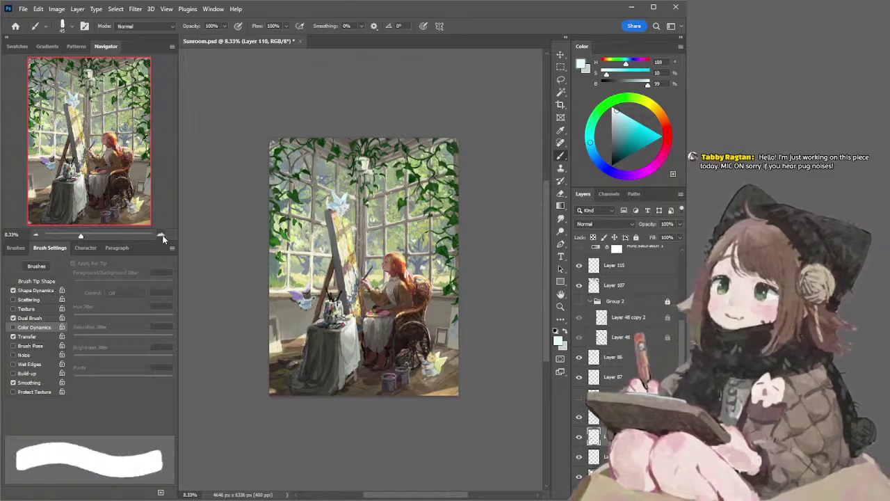
click(160, 236)
alt+click(285, 300)
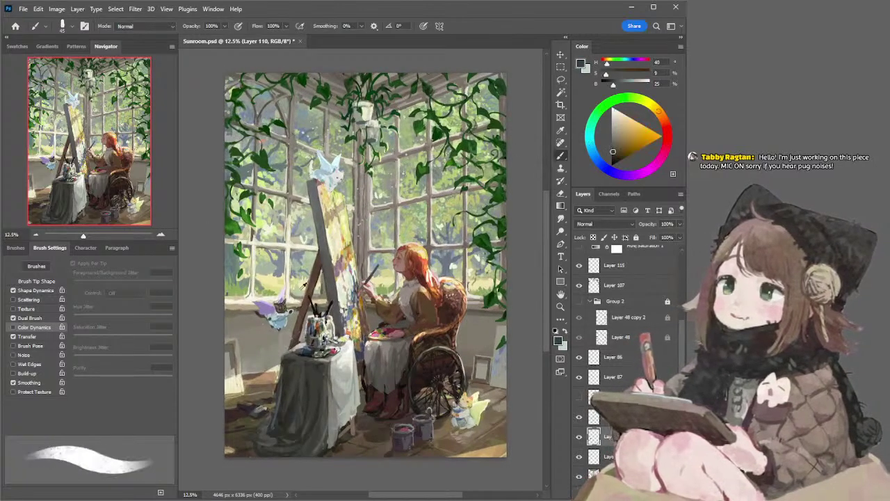
alt+click(286, 297)
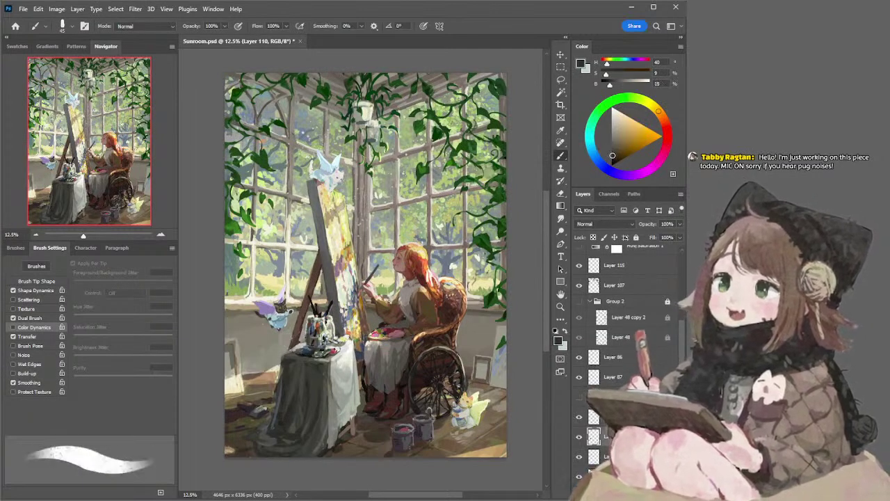
alt+click(283, 312)
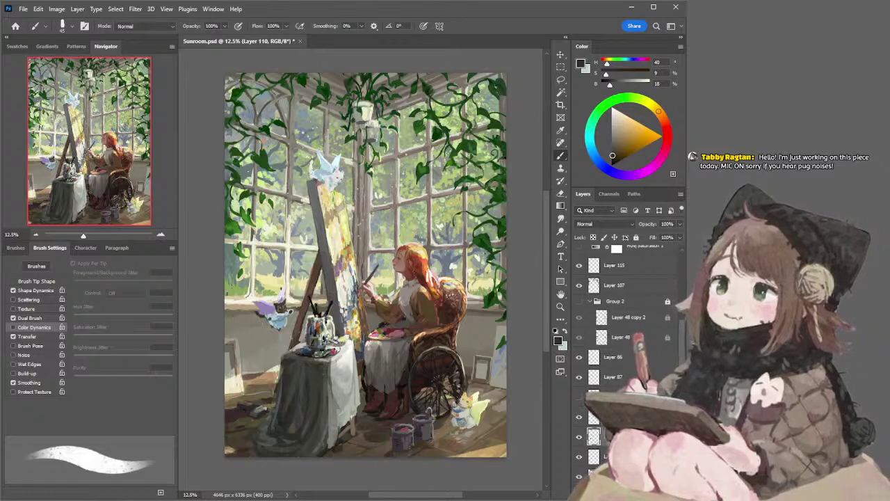
alt+click(286, 299)
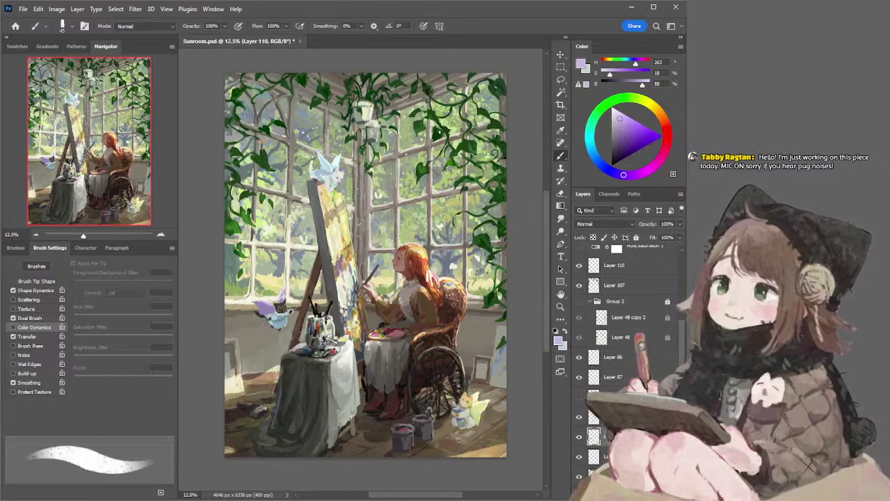
Darken the paint buckets on Layer 113 using near-black (H 309, S 0, B 13) and a 50 px brush
click(36, 234)
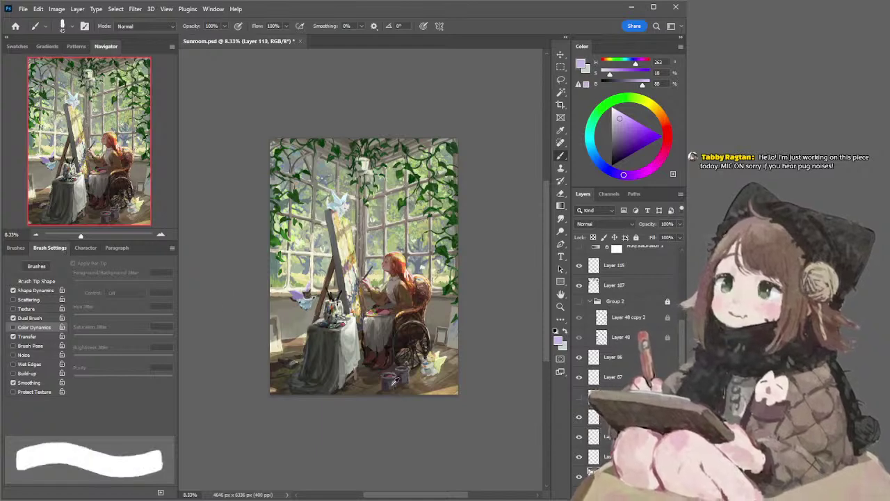
alt+click(391, 387)
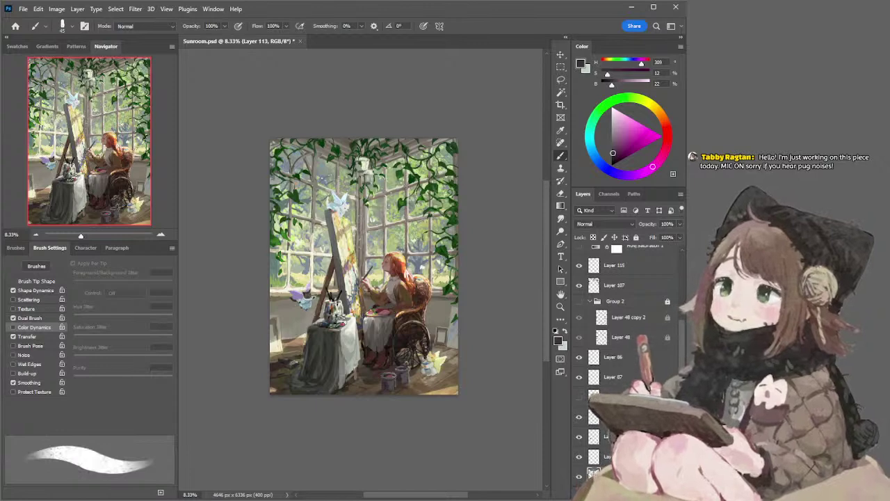
click(611, 158)
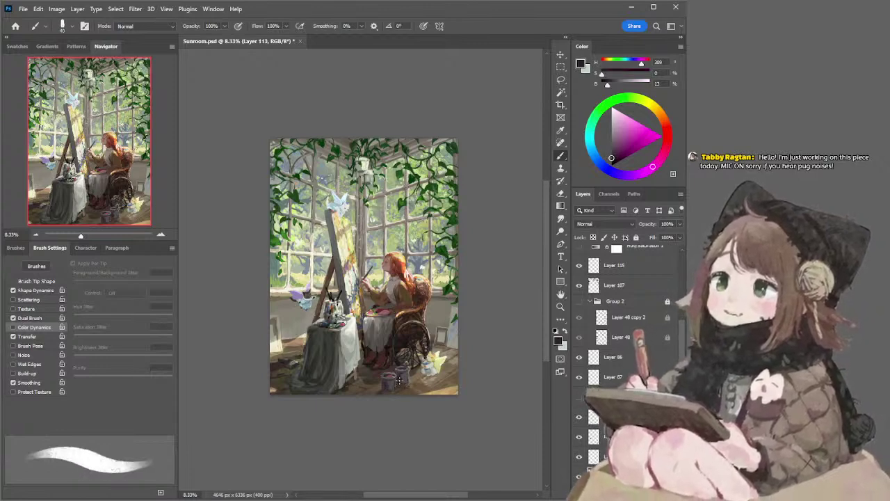
key(])
key(])
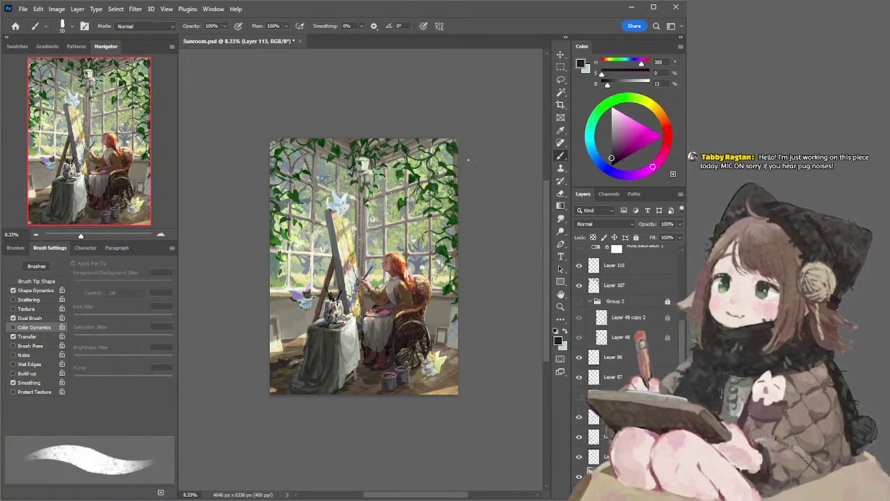
Select the overlay Layer 114 and enlarge the eraser to 400 px
key(alt+bracketright)
key(e)
key(bracketright)
key(bracketright)
key(bracketright)
key(bracketright)
key(bracketright)
key(bracketright)
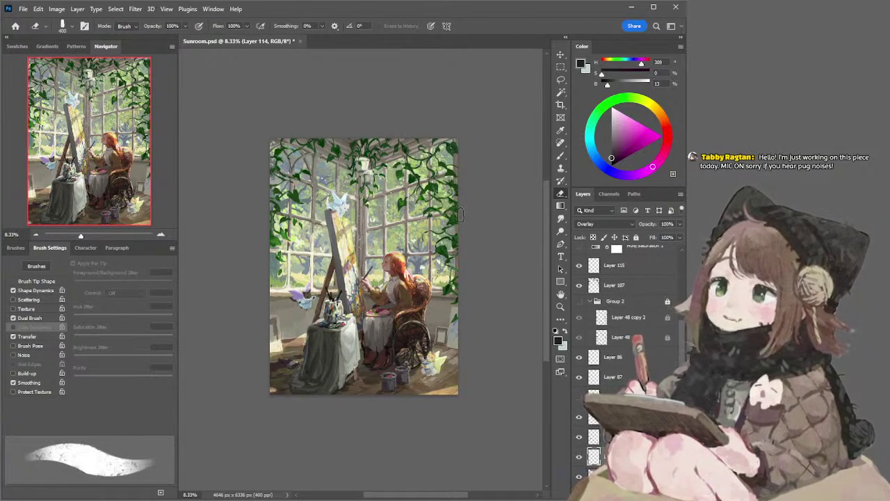
key(bracketright)
key(bracketright)
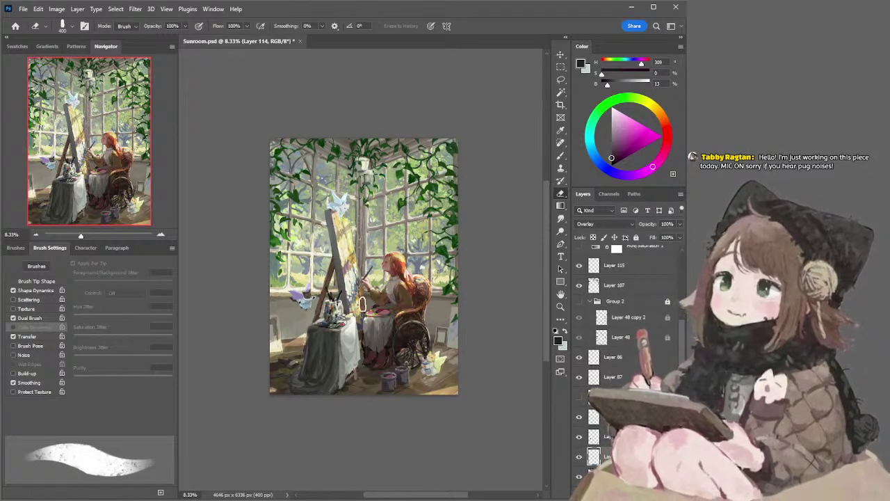
Try erasing overlay light beside the easel's canvas and painting dark strokes on the floor by the draped table
drag(359, 305, 358, 299)
key(ctrl+z)
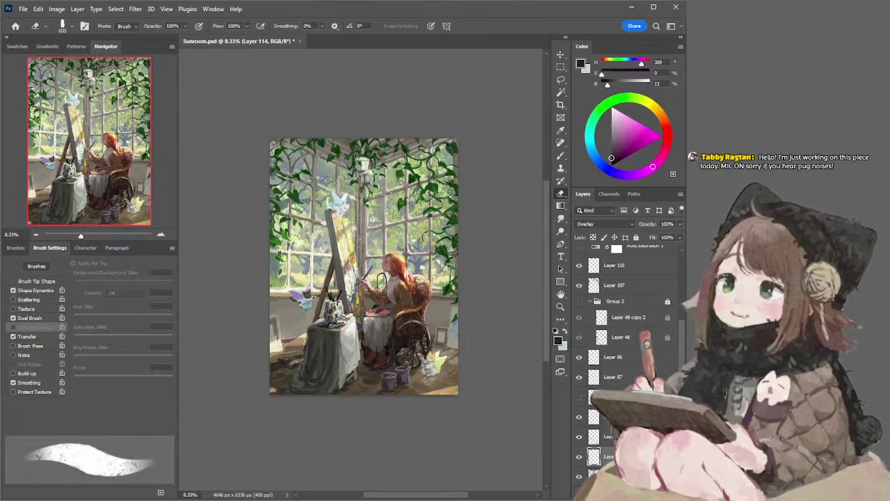
key(l)
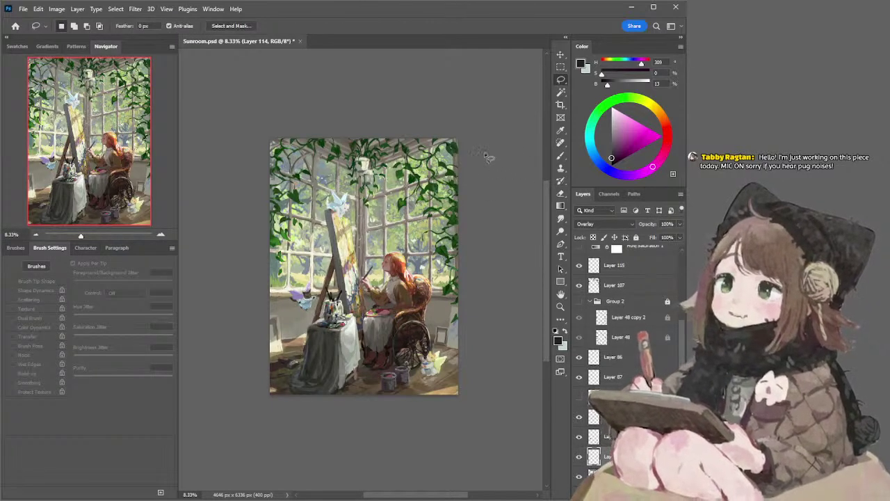
key(b)
drag(295, 385, 311, 393)
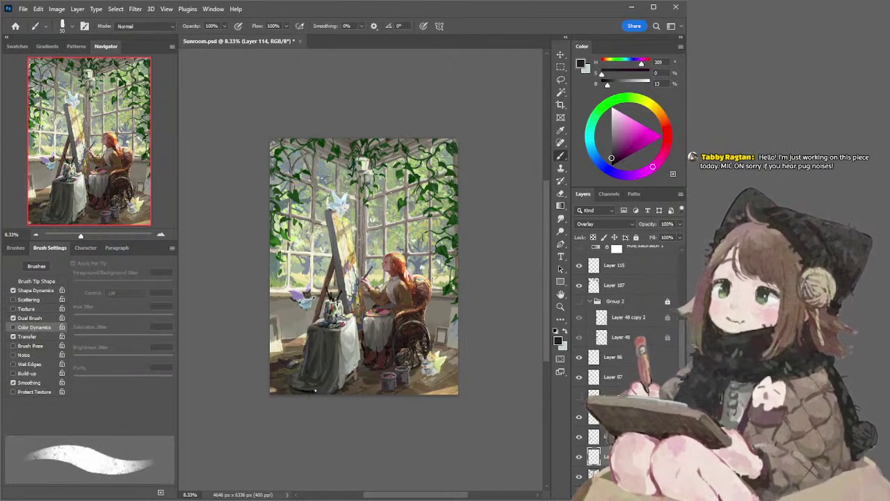
key(ctrl+z)
key(bracketright)
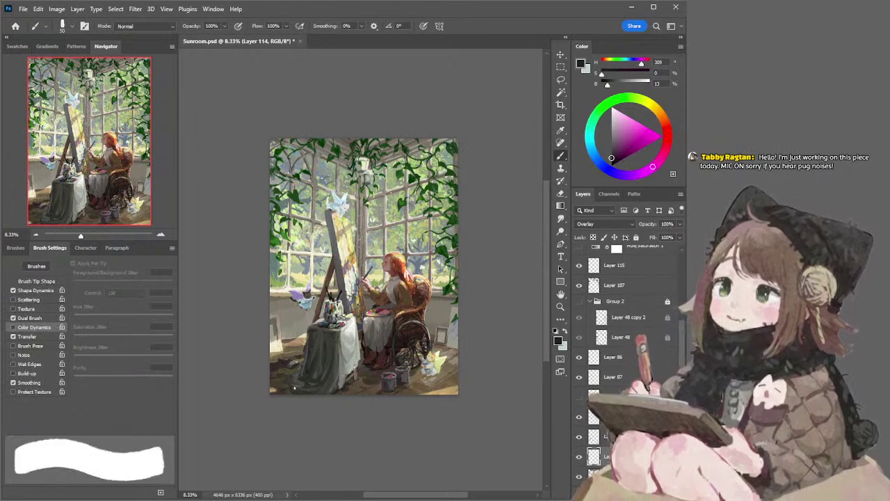
drag(290, 388, 281, 394)
key(ctrl+z)
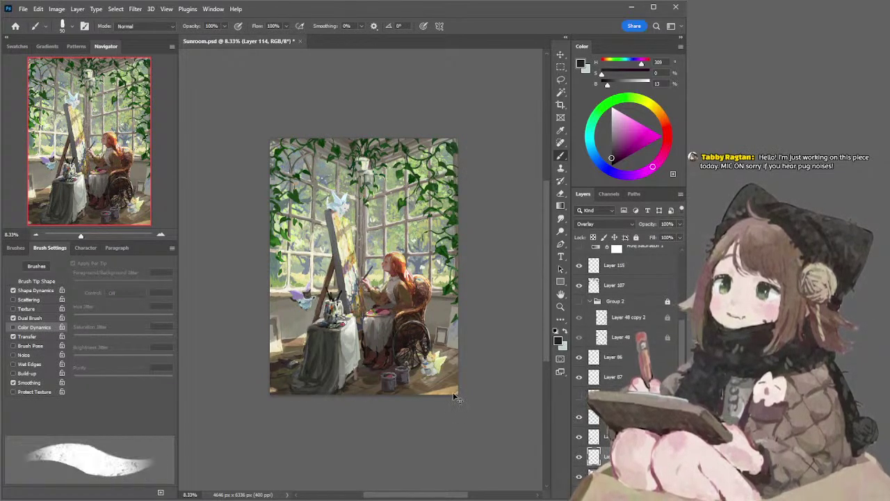
Pick a pale yellow (H 60, S 14, B 92) and a 150 px brush for the overlay light on Layer 114
mouse_move(625, 121)
mouse_down()
mouse_move(618, 116)
mouse_move(648, 104)
mouse_up()
click(659, 111)
key(bracketright)
key(bracketright)
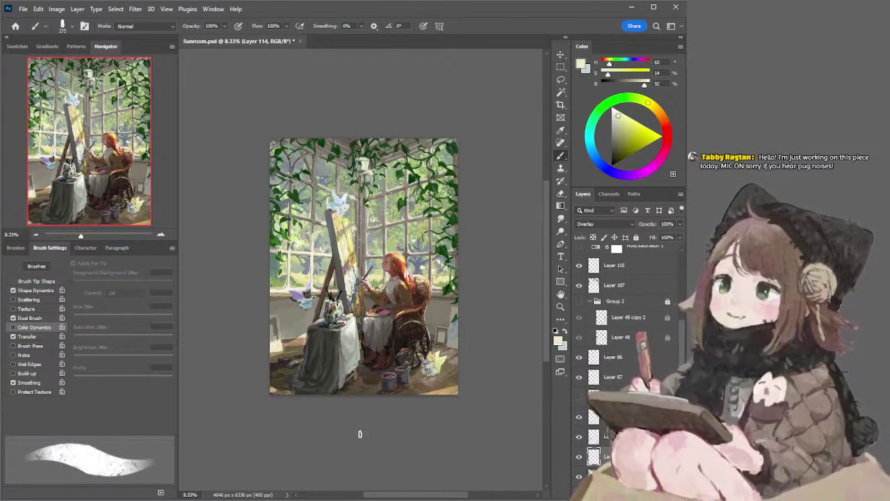
key(bracketleft)
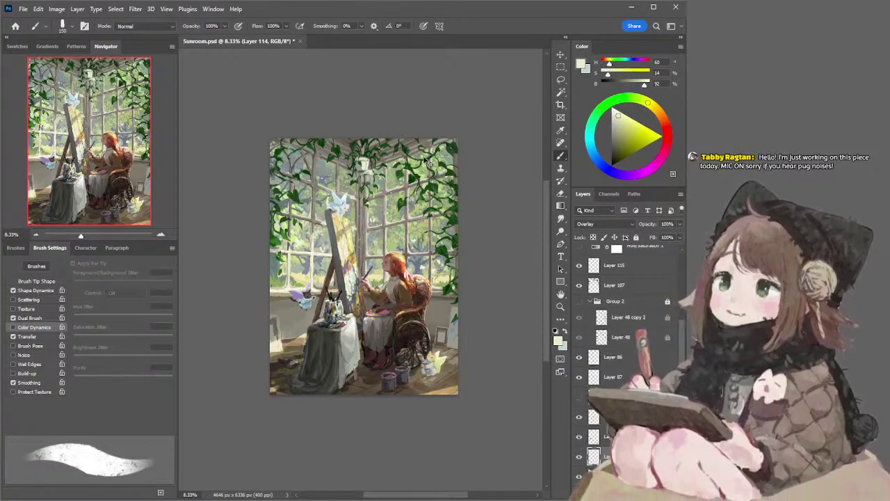
Select the vines' Layer 107 and erase stray foliage over the upper window panes with a 200 px eraser
ctrl+click(434, 164)
key(l)
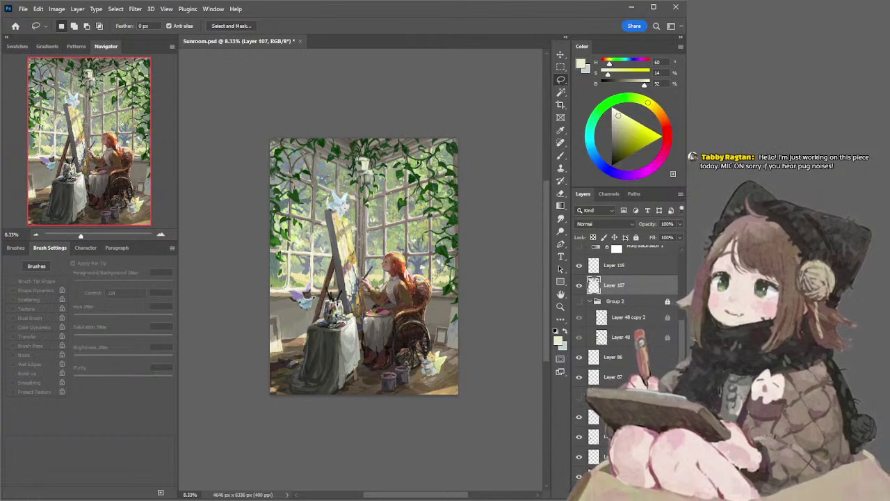
key(e)
drag(412, 180, 401, 167)
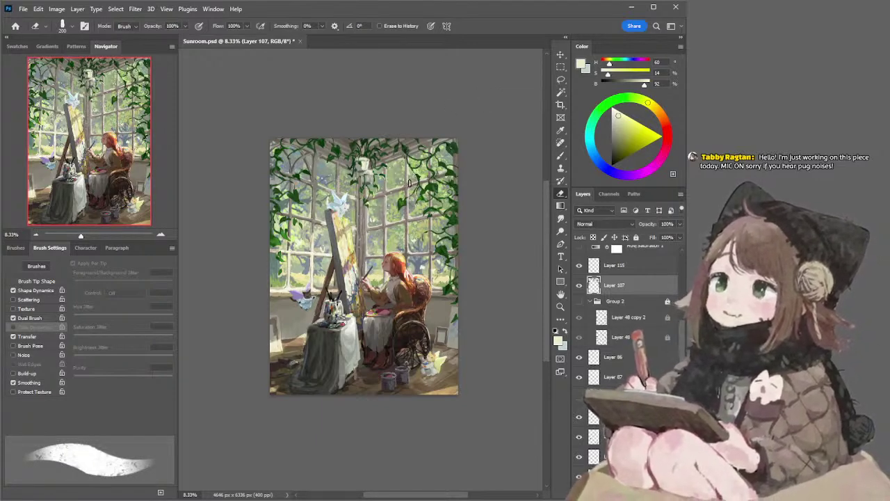
Reshape the hanging vines near the painting's upper right corner, alternating dark green (H 104, S 58, B 15) strokes with erasing
key(b)
alt+click(410, 148)
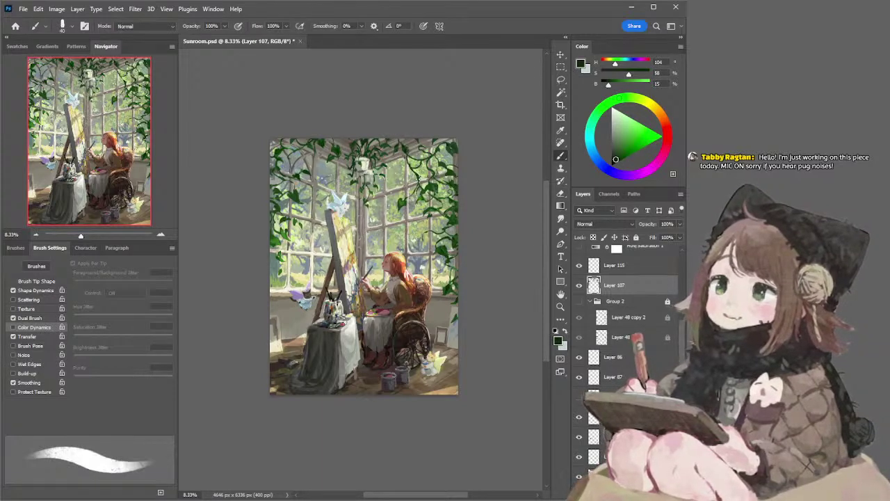
key(e)
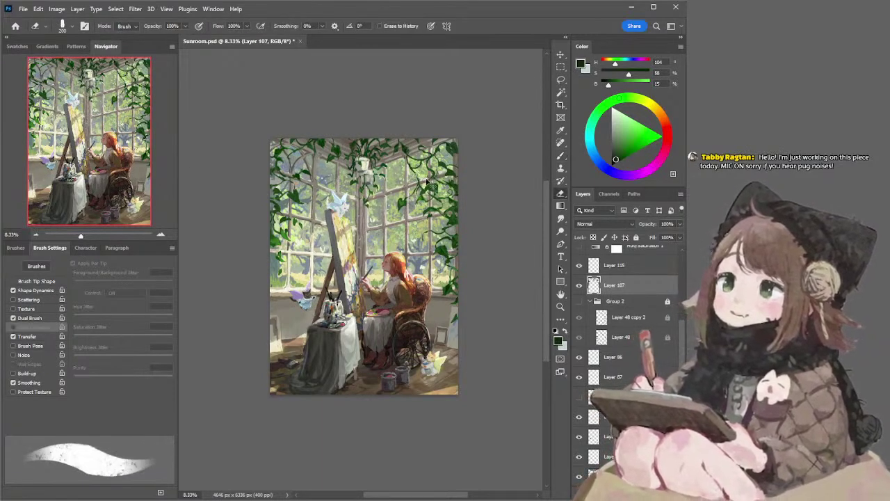
key(b)
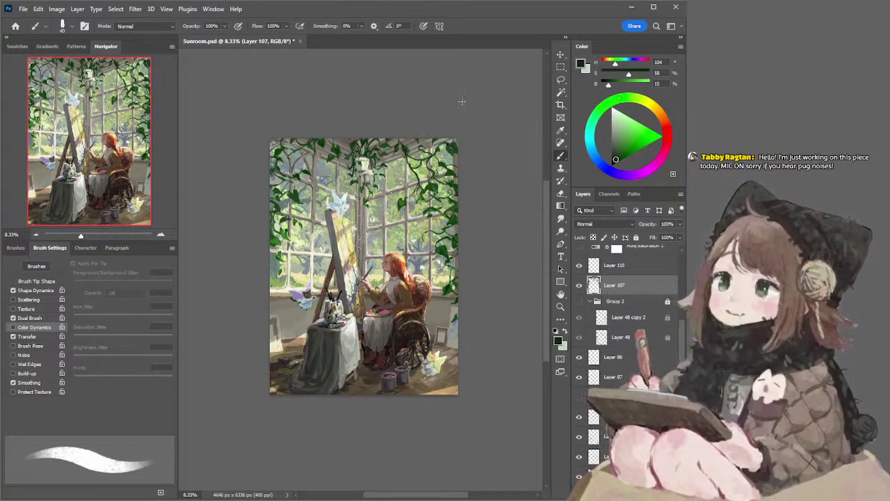
key(e)
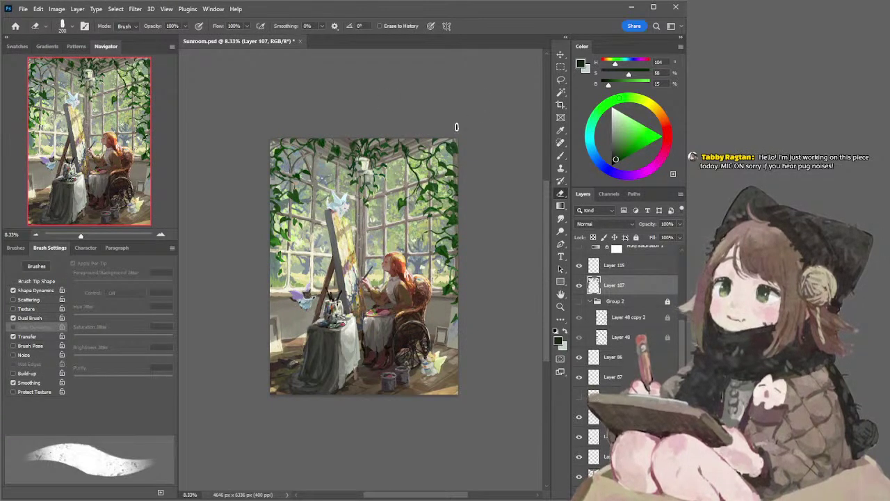
key(b)
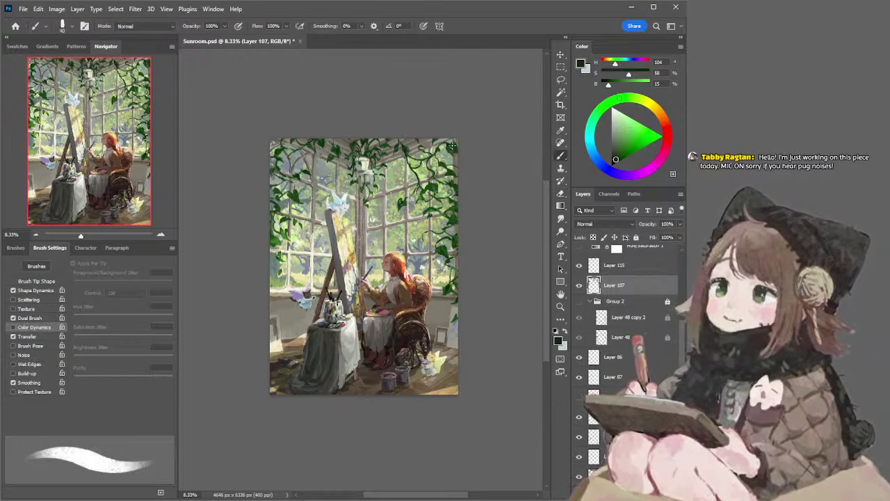
key(e)
key(b)
key(e)
key(b)
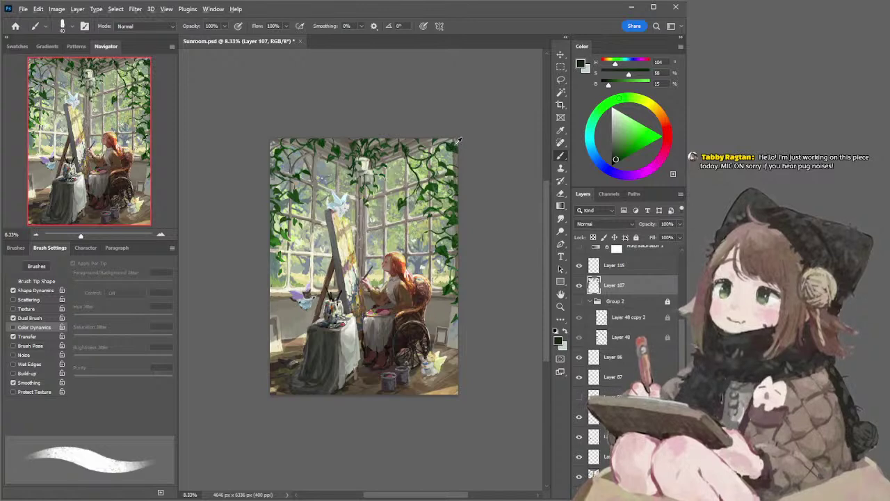
Touch up the vines along the painting's upper right edge with sampled greens (H 116, S 41, B 26 and H 106, S 58, B 23) and a 150 px eraser
alt+click(452, 148)
key(bracketright)
key(bracketright)
key(bracketright)
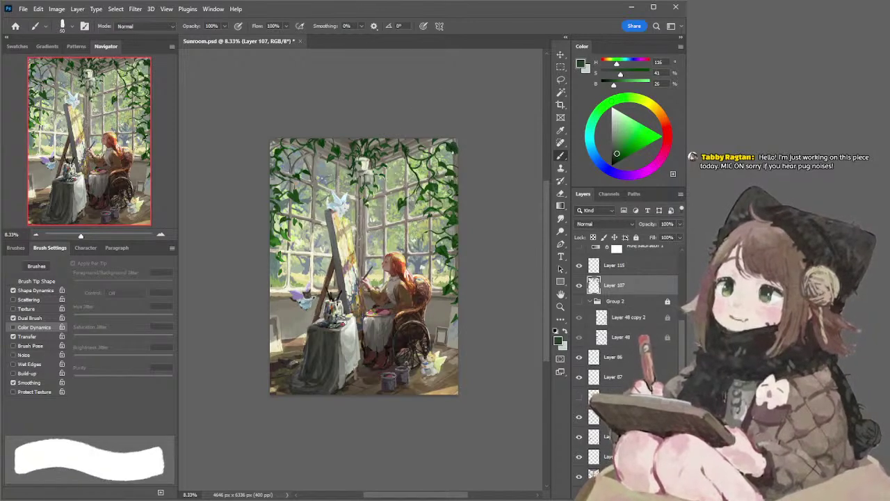
key(e)
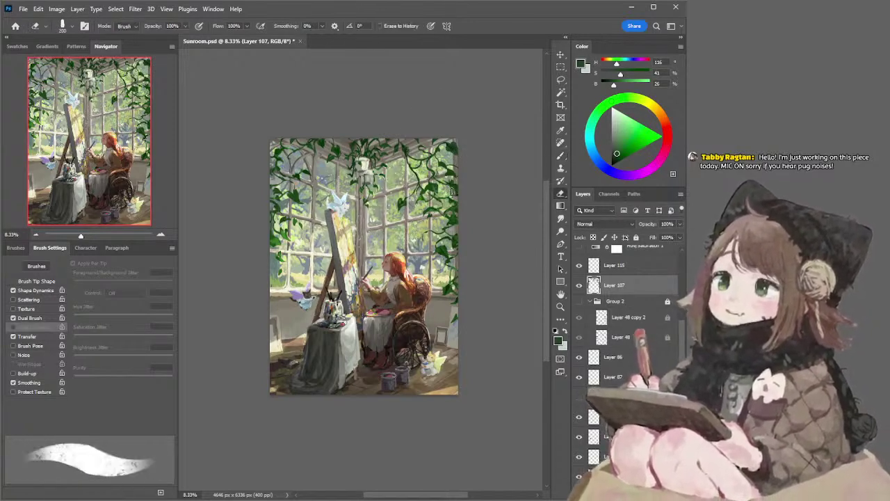
key(bracketleft)
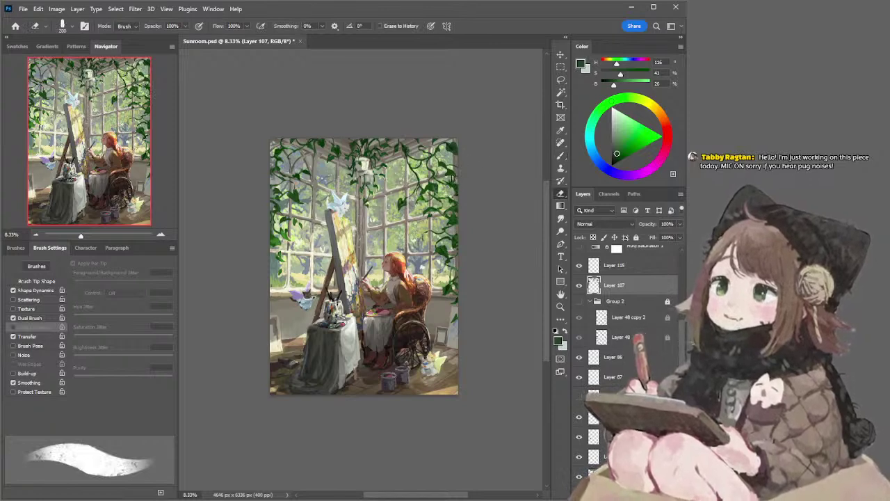
key(bracketleft)
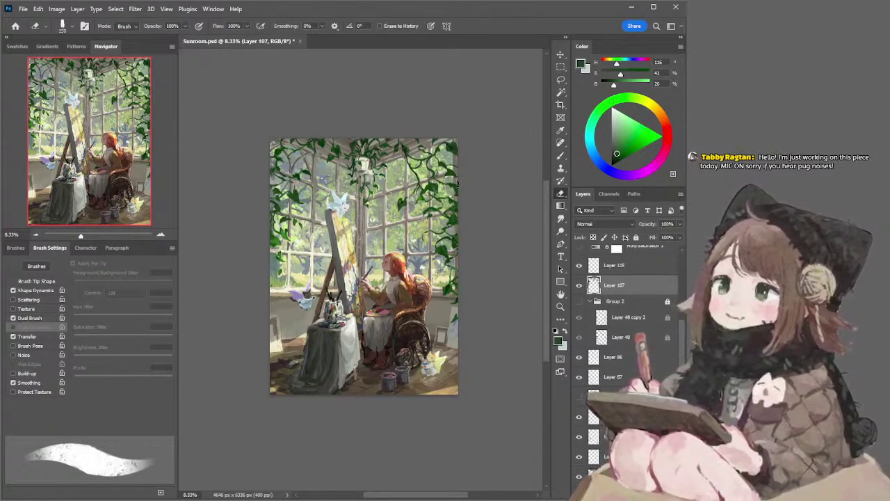
key(b)
alt+click(456, 182)
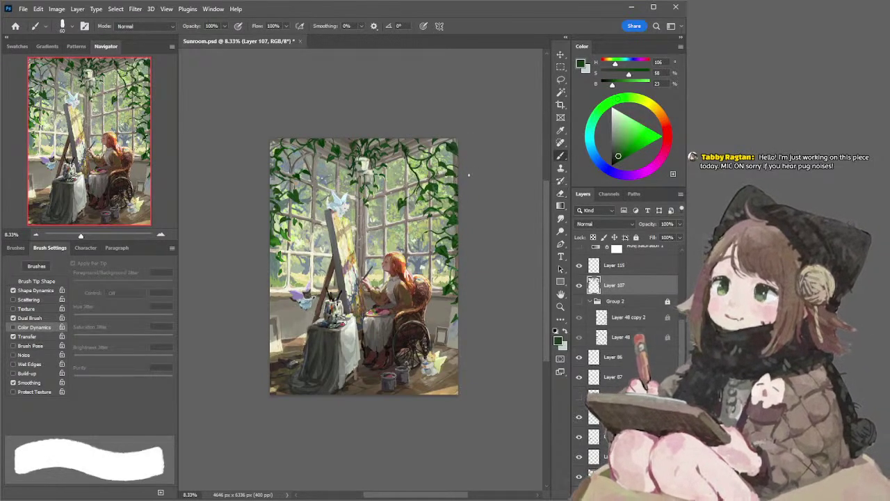
key(e)
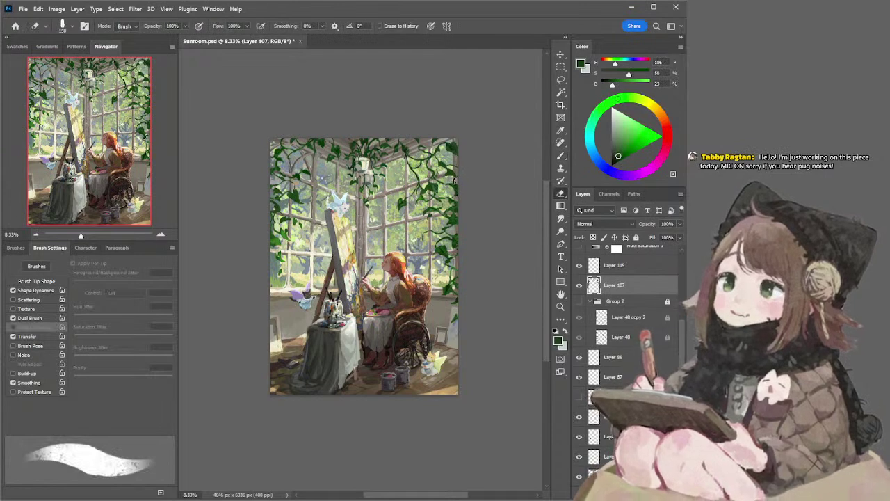
Reposition the bird at the window sill beside the easel and merge its Layer 110 down into Layer 87
key(l)
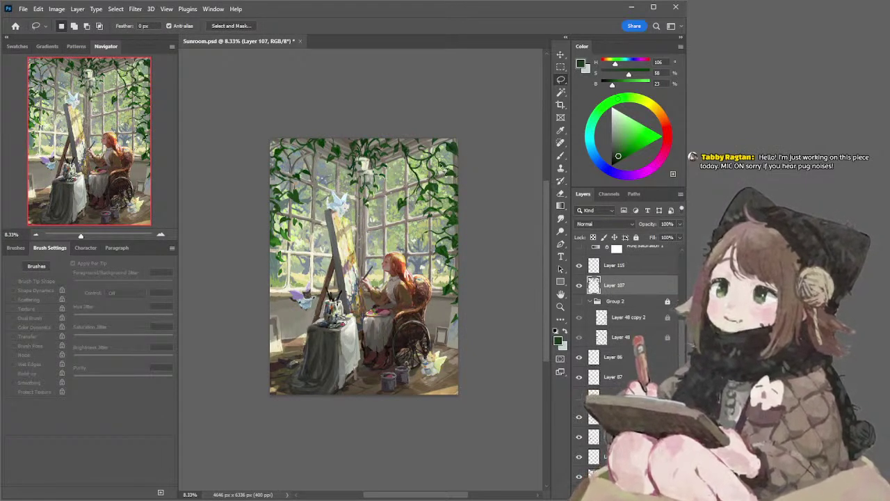
ctrl+click(304, 298)
mouse_move(304, 297)
mouse_down()
mouse_move(314, 284)
mouse_move(320, 298)
mouse_move(292, 320)
mouse_move(311, 282)
mouse_move(292, 293)
mouse_move(321, 290)
mouse_move(318, 308)
mouse_move(303, 295)
mouse_move(288, 314)
mouse_move(299, 317)
mouse_move(300, 290)
mouse_move(301, 302)
mouse_up()
key(ctrl+z)
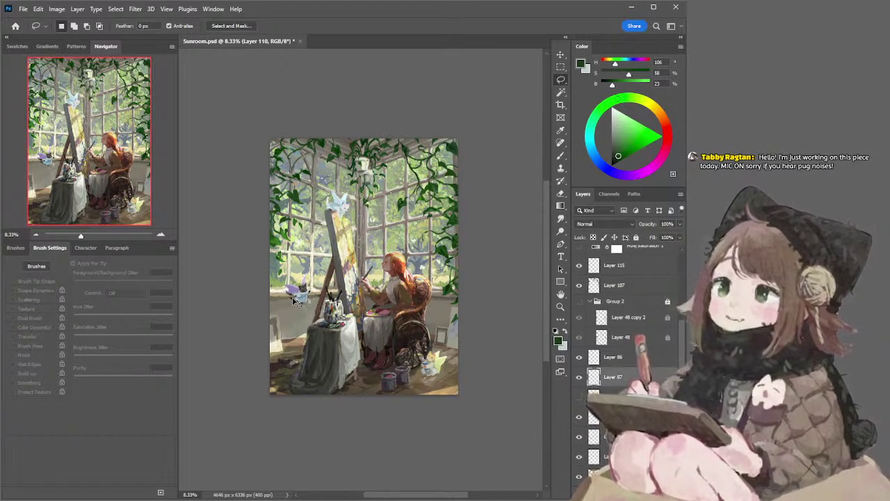
key(ctrl+e)
Touch up the area around the window sill bird on Layers 87 and 113 with a sampled olive grey (H 51, S 19, B 42)
key(b)
alt+click(288, 298)
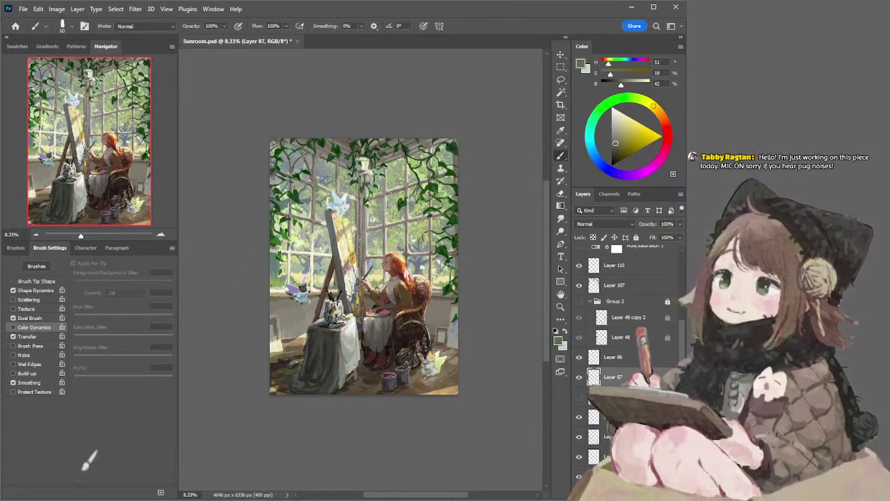
drag(287, 298, 287, 305)
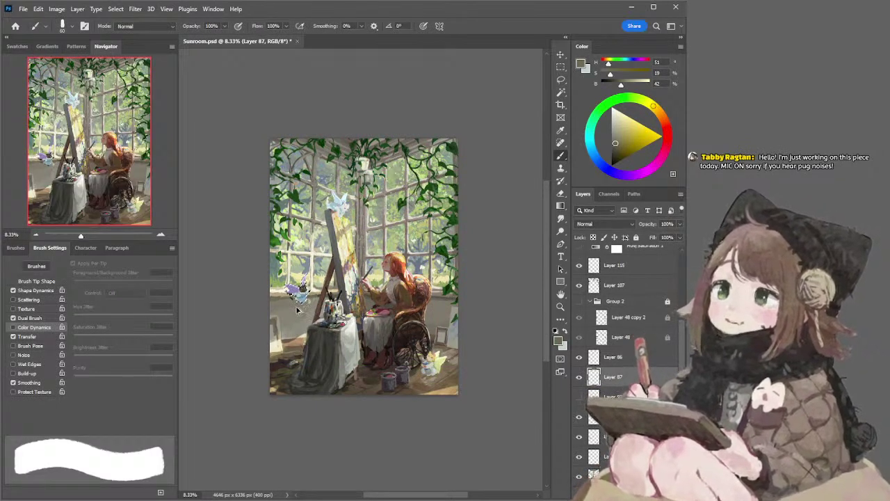
ctrl+click(288, 300)
alt+click(287, 298)
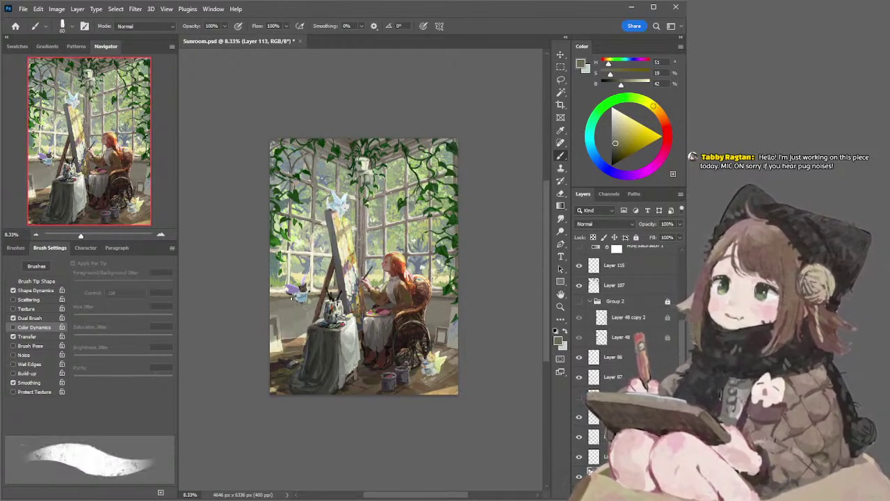
ctrl+click(293, 304)
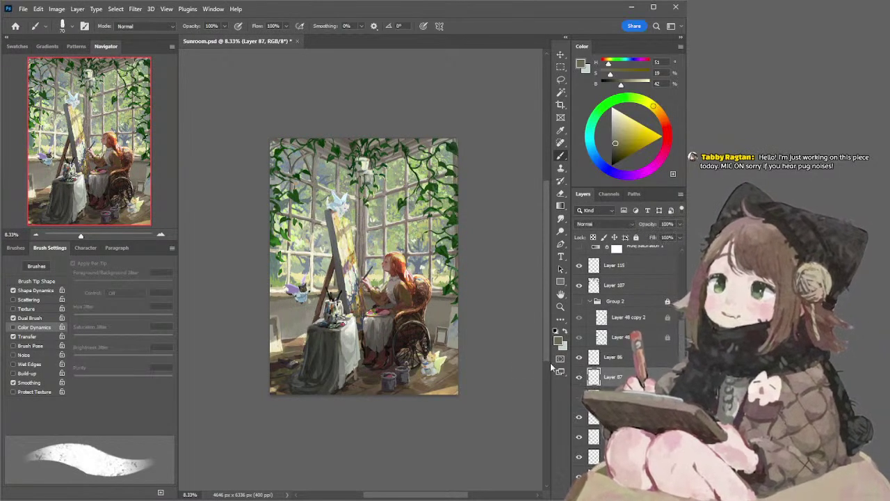
key(e)
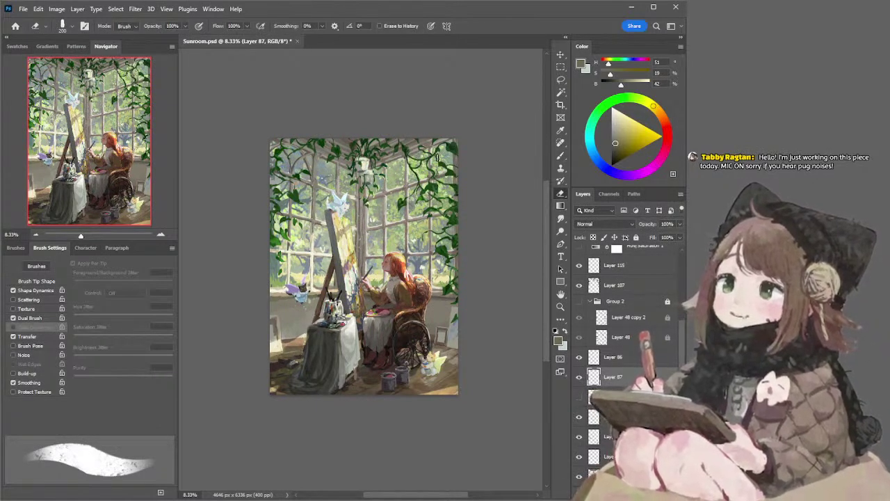
Try showing the Soft Light texture layer over the painting and hide it again
scroll(682, 328, up, 3)
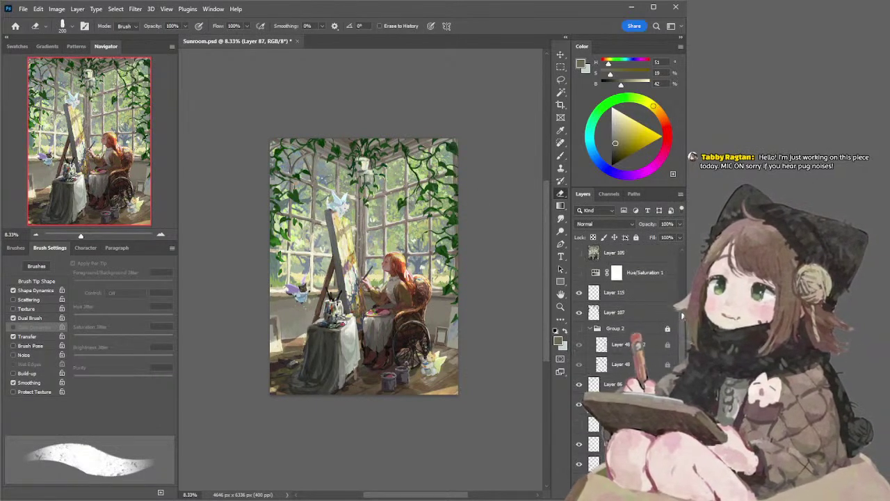
click(578, 269)
click(593, 269)
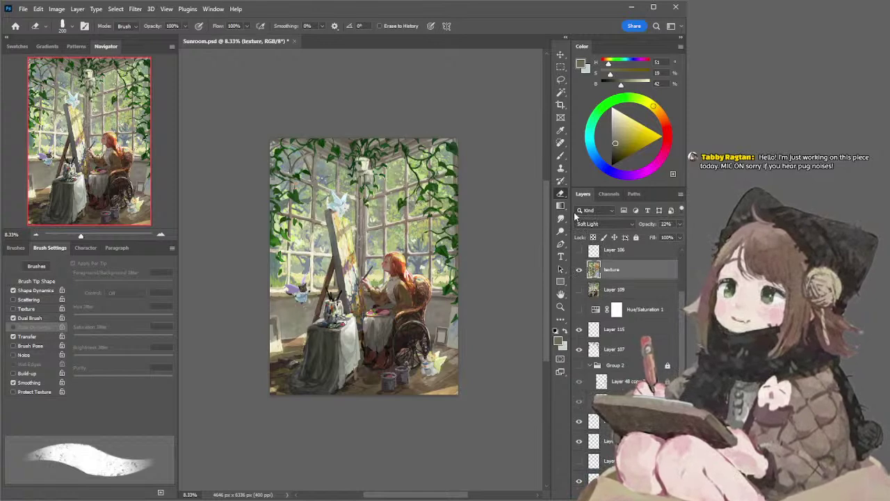
key(l)
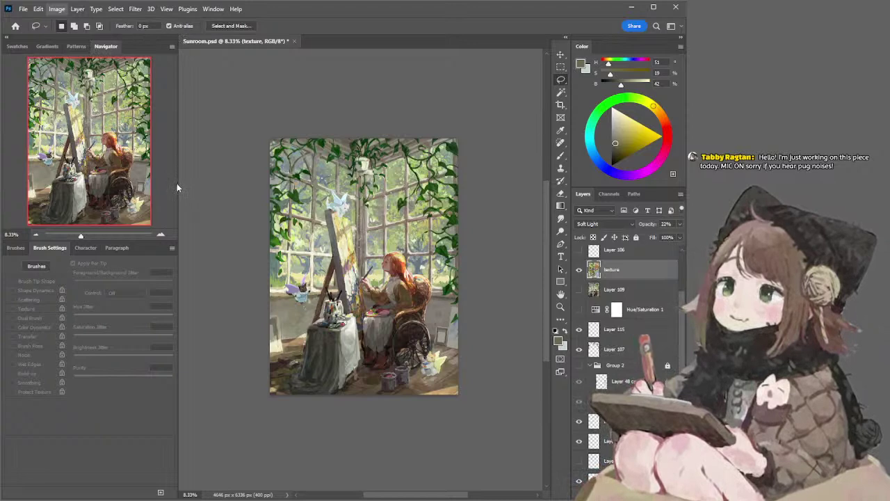
key(i)
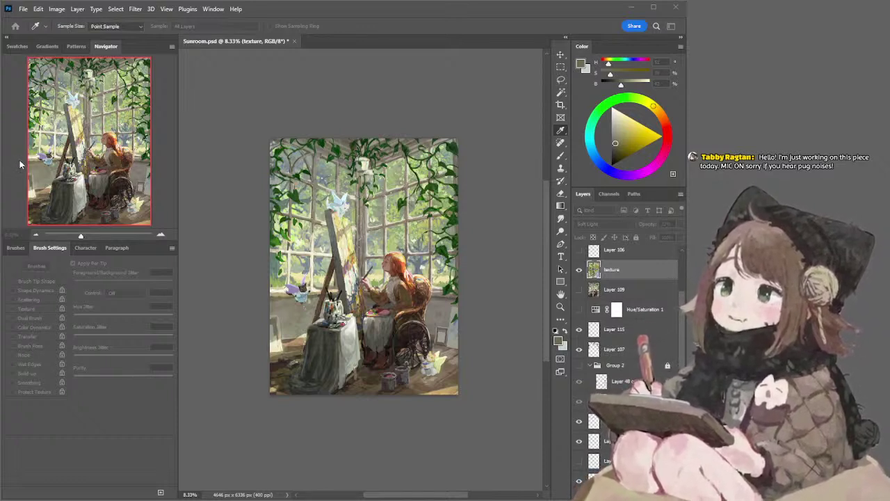
click(76, 106)
key(l)
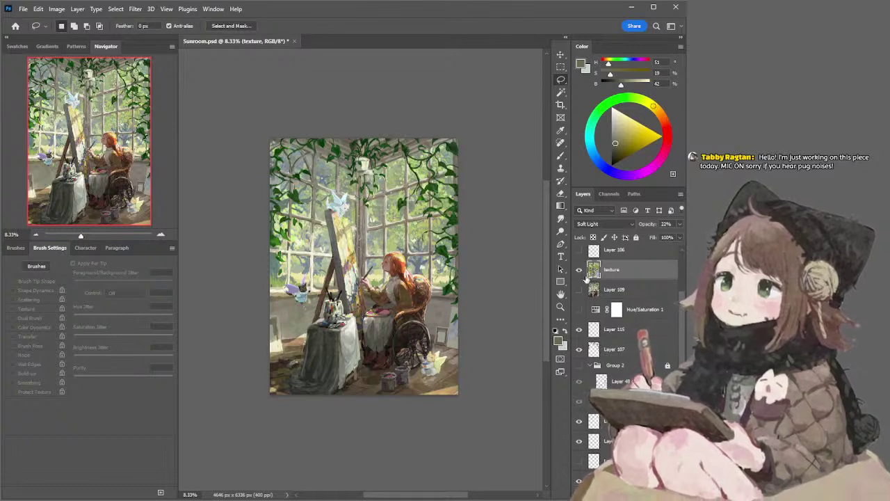
click(580, 274)
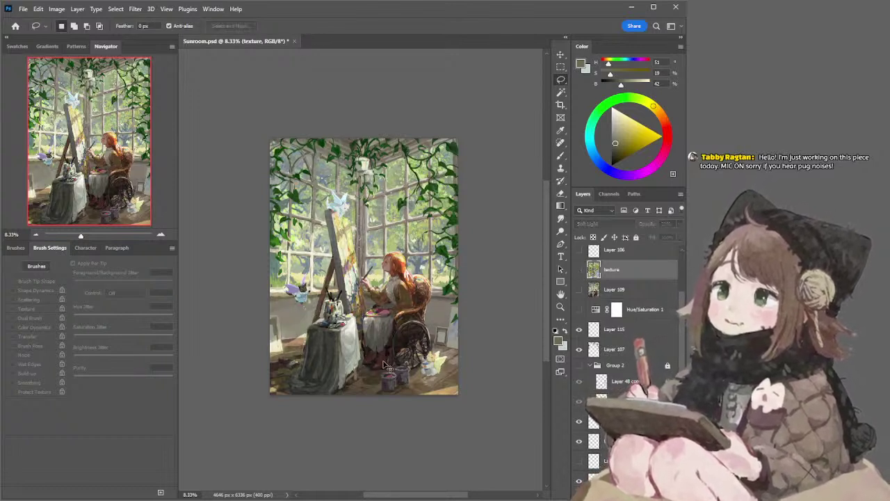
Refine the overlay light around the seated woman's boots on Layer 114, using a light grey (S 0, B 71) 125 px brush and the eraser
ctrl+click(386, 361)
click(607, 456)
click(609, 125)
key(b)
click(602, 134)
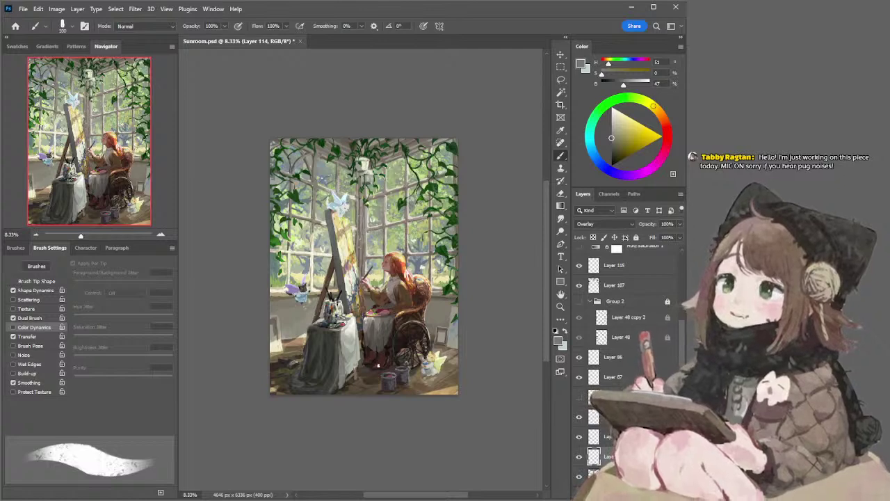
click(611, 123)
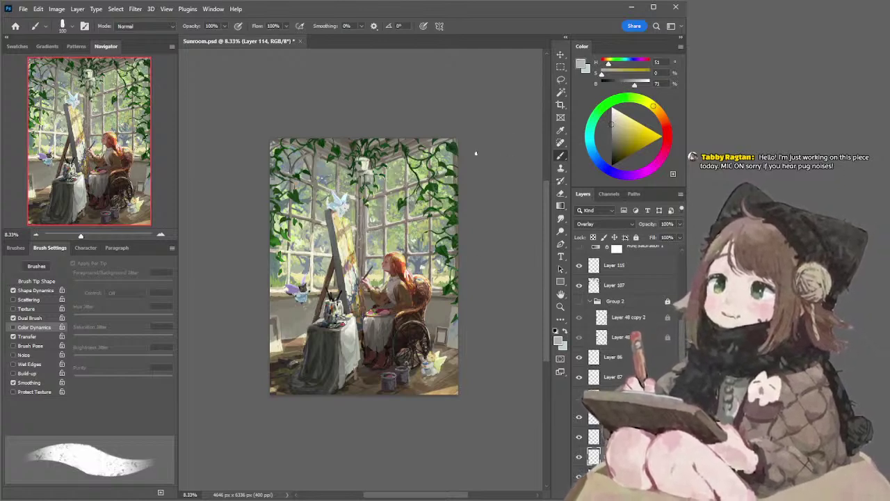
key(bracketright)
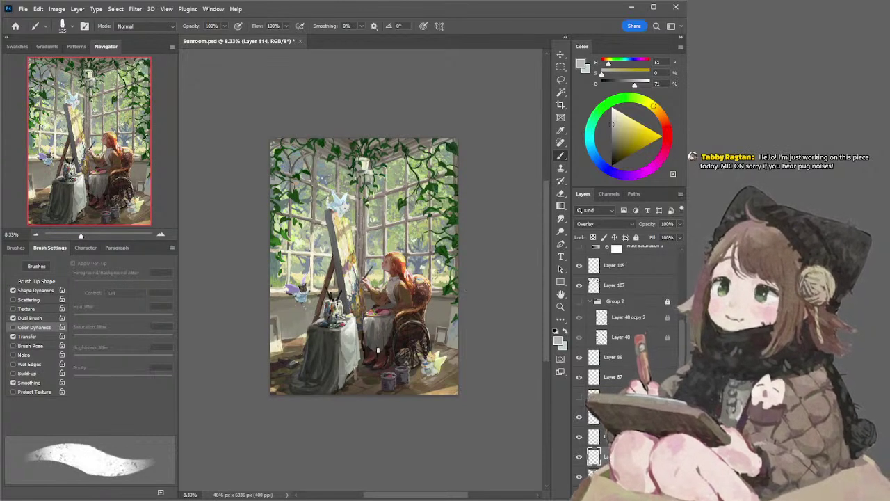
key(e)
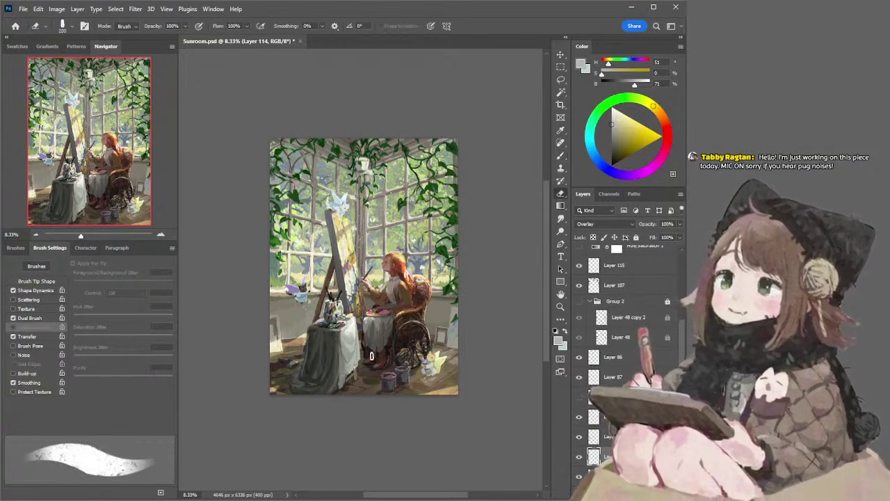
key(b)
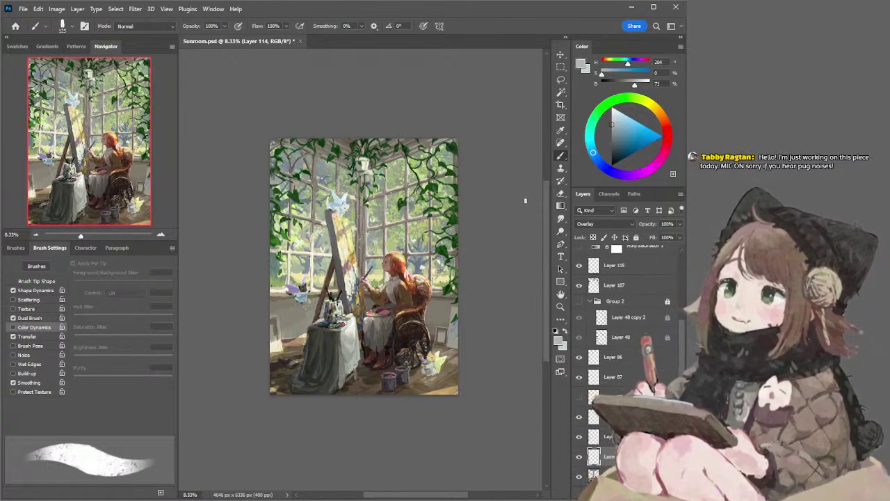
Try smudging the window's central post on Layer 113 with a 100 px scattered smudge brush and undo the strokes
ctrl+click(361, 209)
key(r)
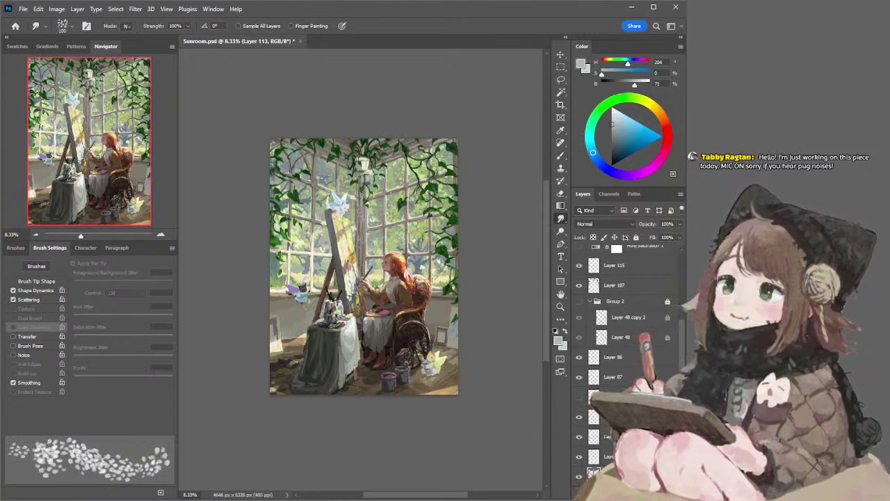
mouse_move(360, 205)
mouse_down()
mouse_move(360, 222)
mouse_move(369, 209)
mouse_move(360, 235)
mouse_up()
key(ctrl+z)
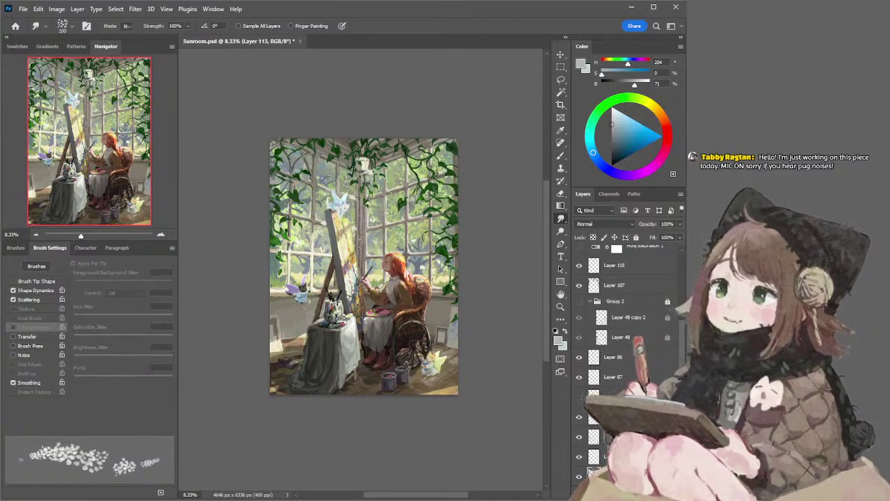
drag(362, 216, 362, 243)
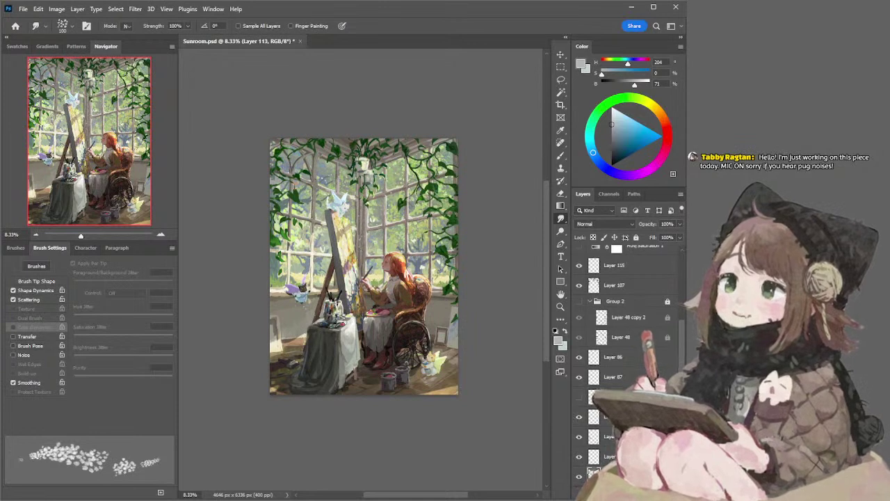
drag(362, 213, 360, 258)
key(ctrl+z)
drag(363, 212, 362, 236)
key(ctrl+z)
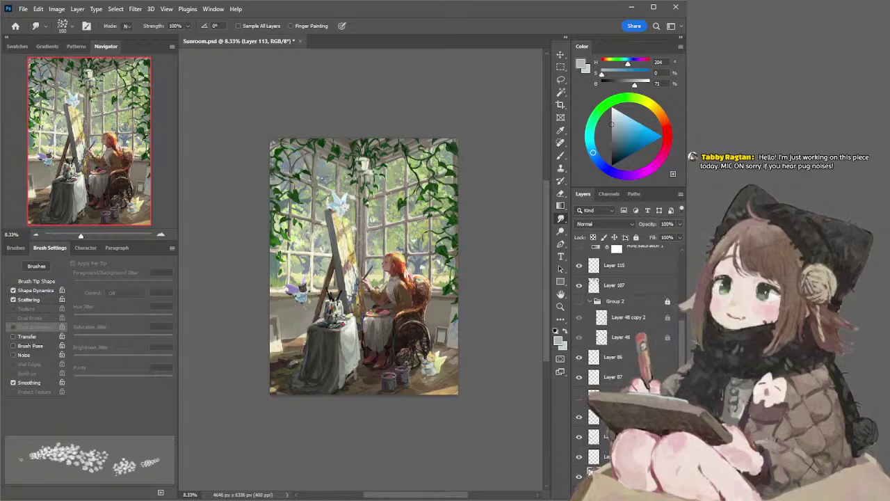
key(ctrl+z)
key(b)
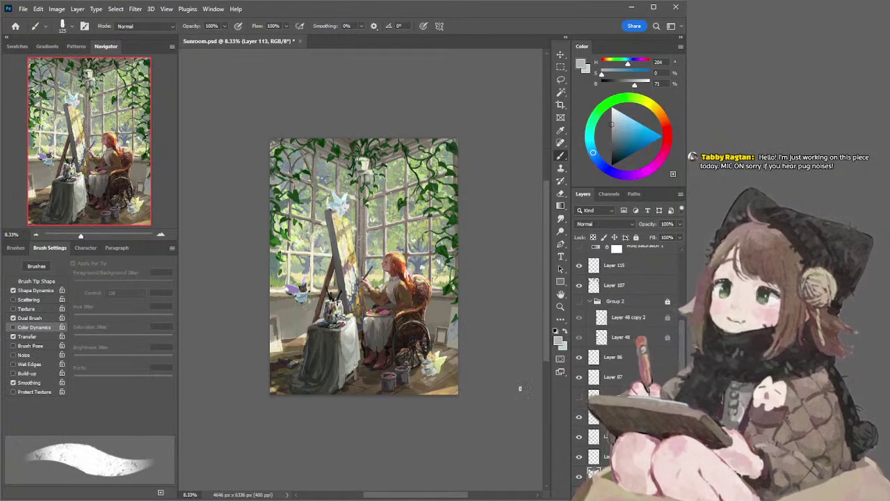
Compare the painting with and without overlay Layer 114 and the layer listed directly above it
click(579, 456)
click(581, 457)
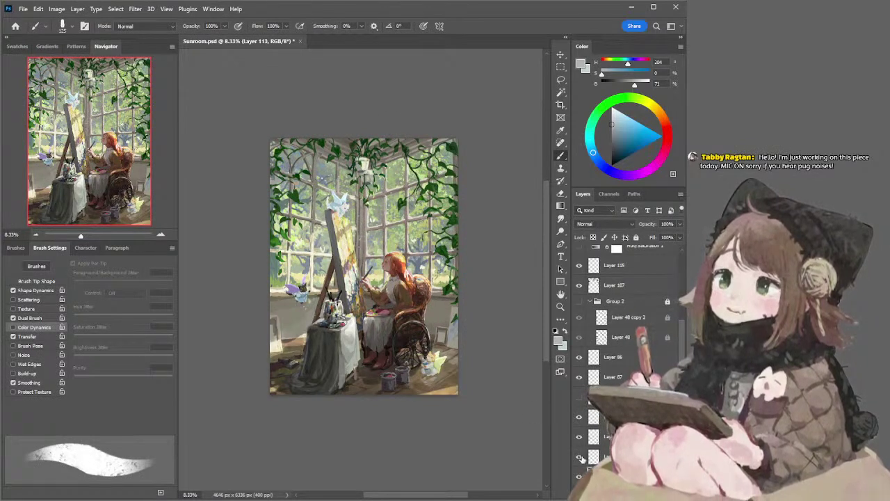
click(579, 438)
click(582, 439)
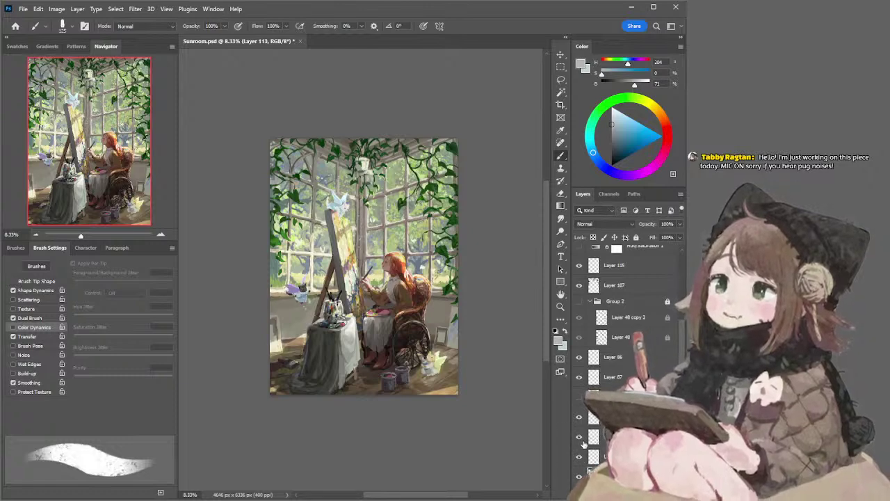
click(580, 436)
click(580, 436)
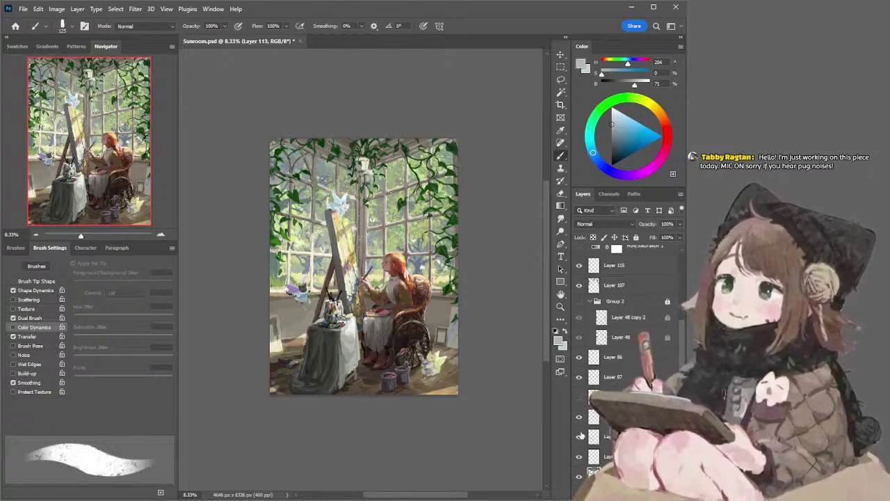
click(579, 457)
click(580, 458)
Try a white (S 0, B 100) overlay stroke on Layer 114 across the window bar above the woman's head and undo it
click(599, 457)
drag(618, 122, 610, 105)
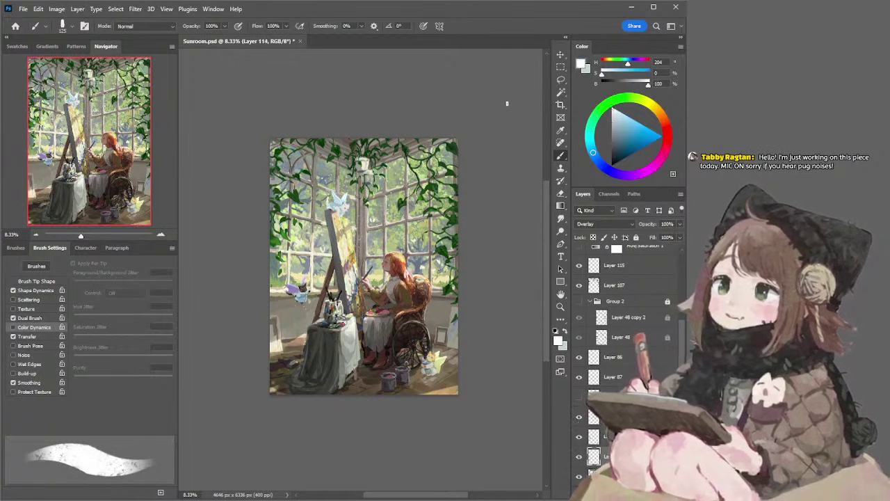
drag(387, 223, 409, 217)
key(ctrl+z)
key(bracketleft)
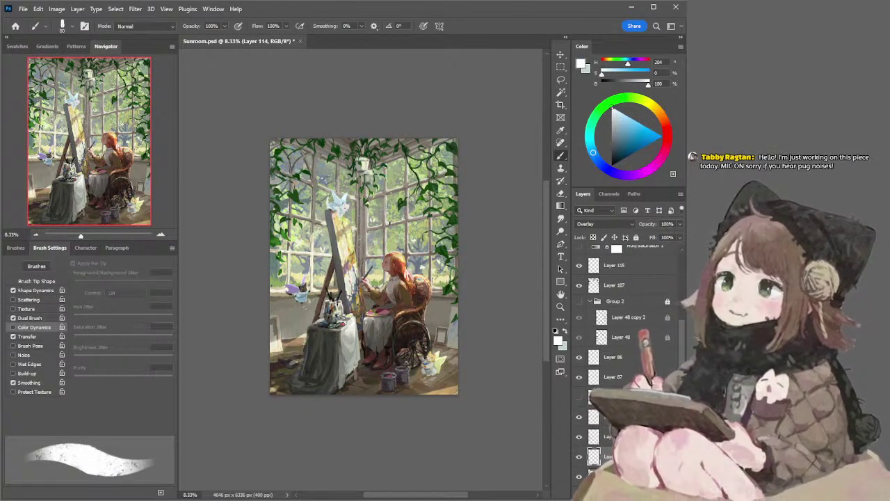
key(ctrl+z)
Paint overlay light on Layer 114 along the window bars beside and above the woman's head in pale yellow-white (H 66, S 7, B 94)
click(614, 112)
drag(627, 109, 643, 102)
drag(387, 223, 405, 219)
key(ctrl+z)
key(bracketright)
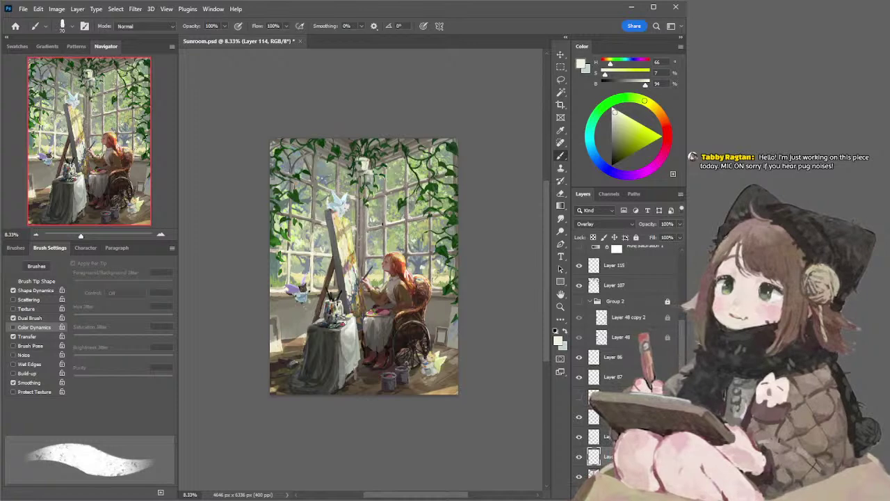
drag(368, 257, 384, 254)
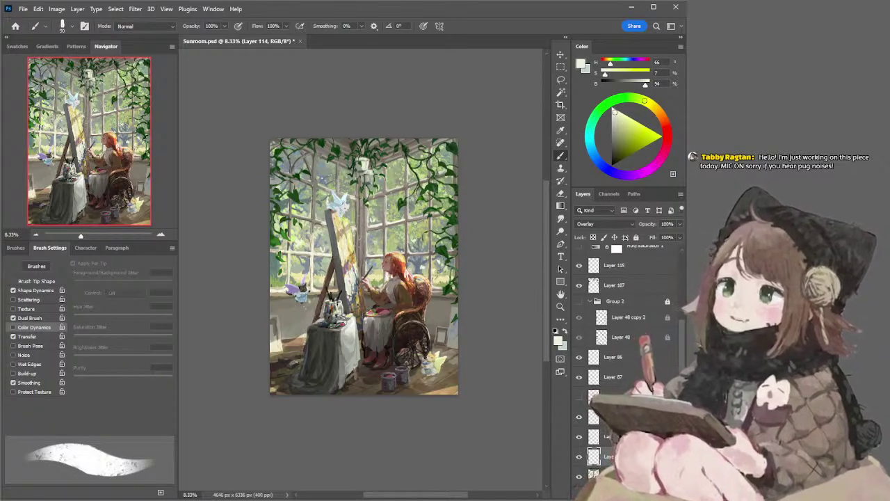
Try overlay strokes with a larger brush behind the woman's back near the wicker chair and undo them
key(bracketright)
key(bracketright)
drag(433, 260, 438, 287)
key(ctrl+z)
key(ctrl+z)
key(bracketleft)
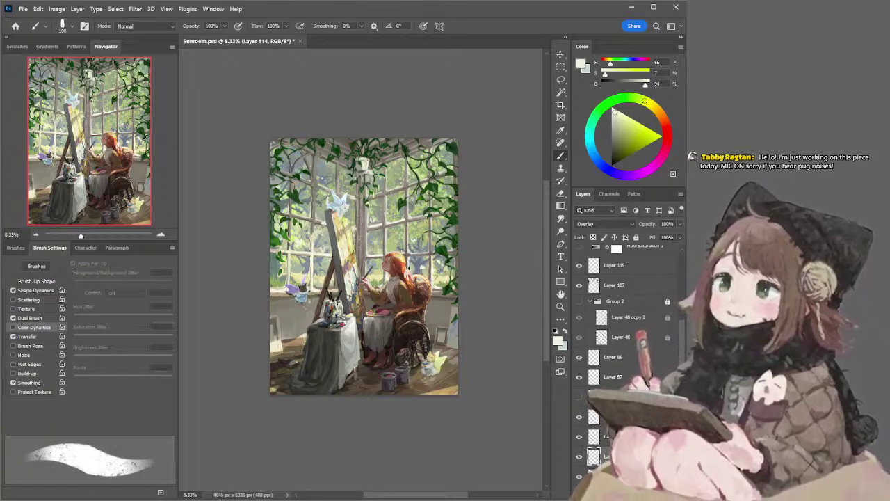
Rework the overlay light on the window just behind the woman's head on Layer 114, undoing the unwanted strokes and setting the brush to 90 px
drag(407, 240, 411, 249)
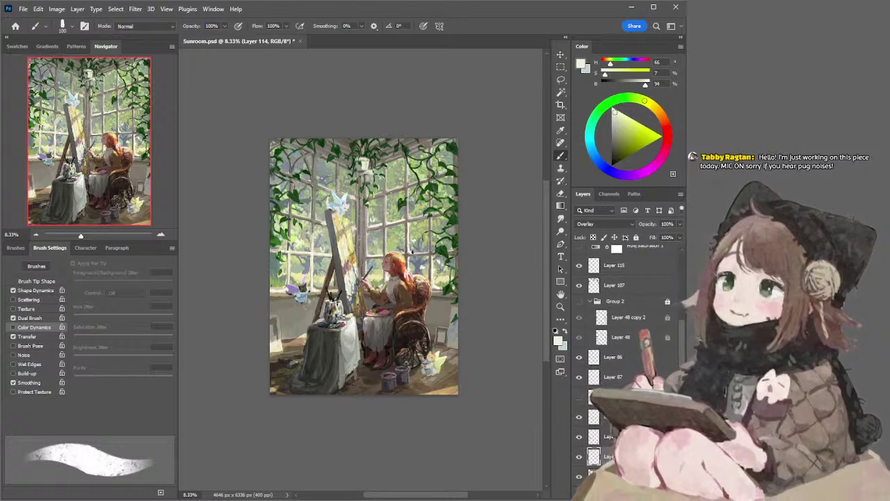
key(bracketleft)
key(bracketleft)
key(bracketleft)
drag(408, 253, 427, 252)
key(ctrl+z)
key(ctrl+z)
key(ctrl+z)
key(ctrl+shift+z)
key(bracketright)
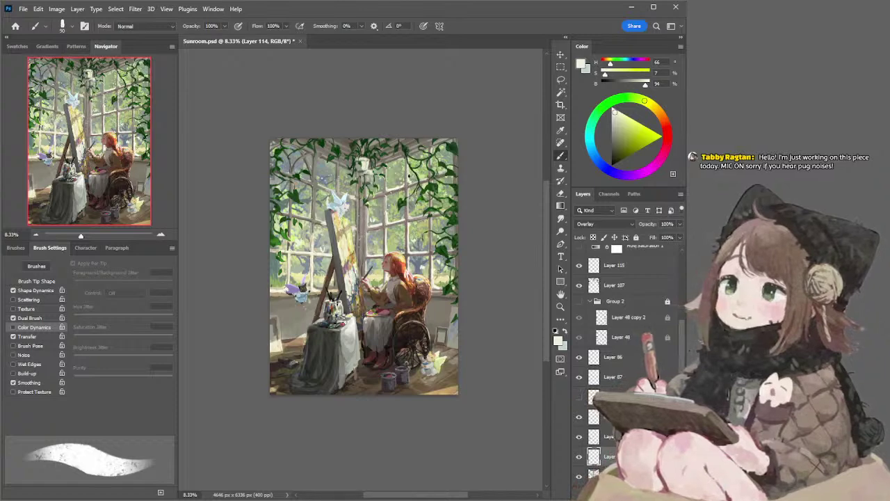
Touch up the overlay light on the upper window bars beyond the central post with a 90 px brush and the eraser
drag(410, 178, 418, 181)
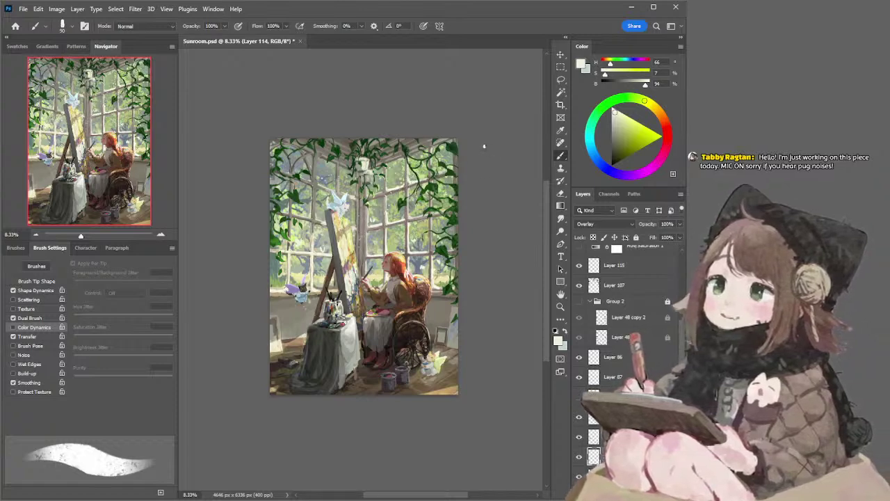
key(e)
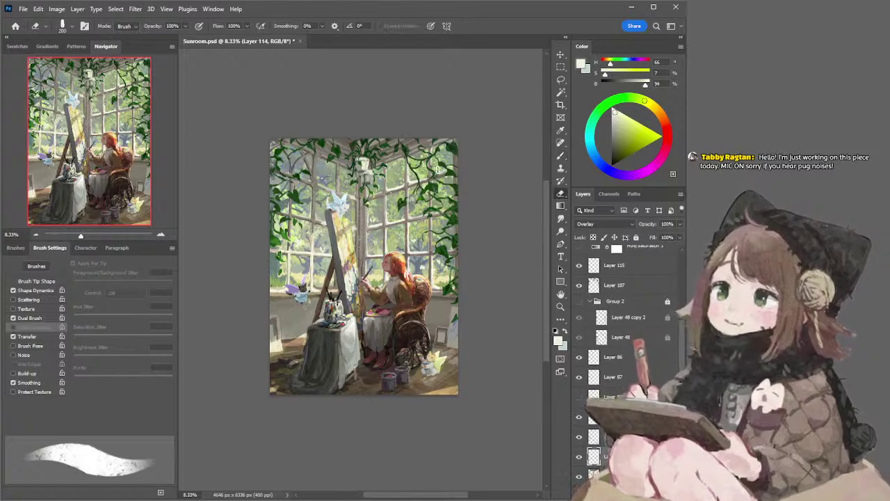
key(b)
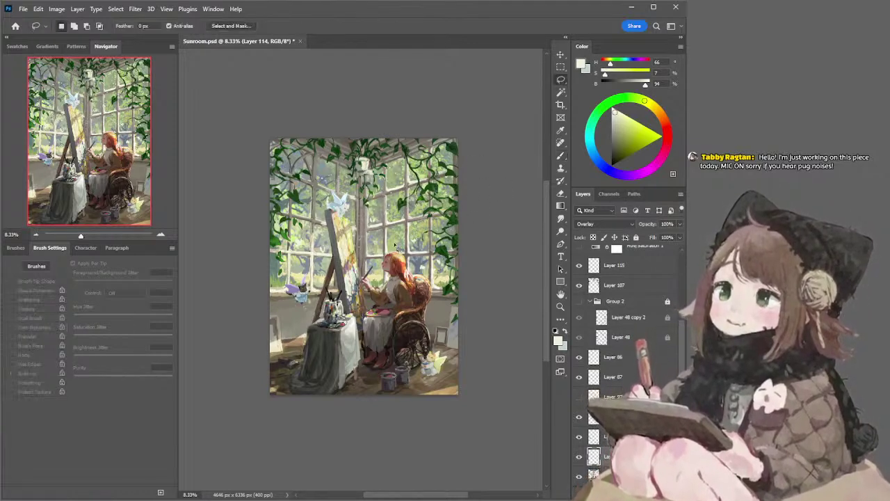
key(e)
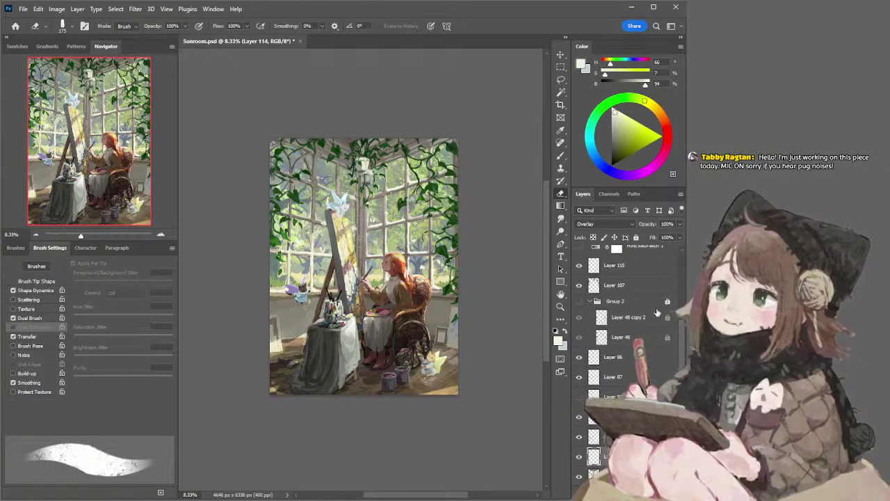
Compare the painting with the texture layer, Layer 109 and the Hue/Saturation 1 adjustment shown and hidden
scroll(677, 282, up, 3)
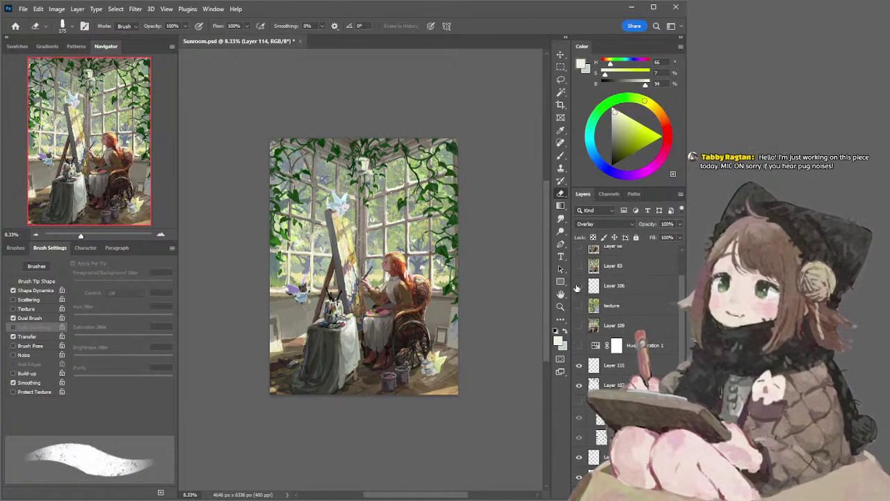
click(579, 307)
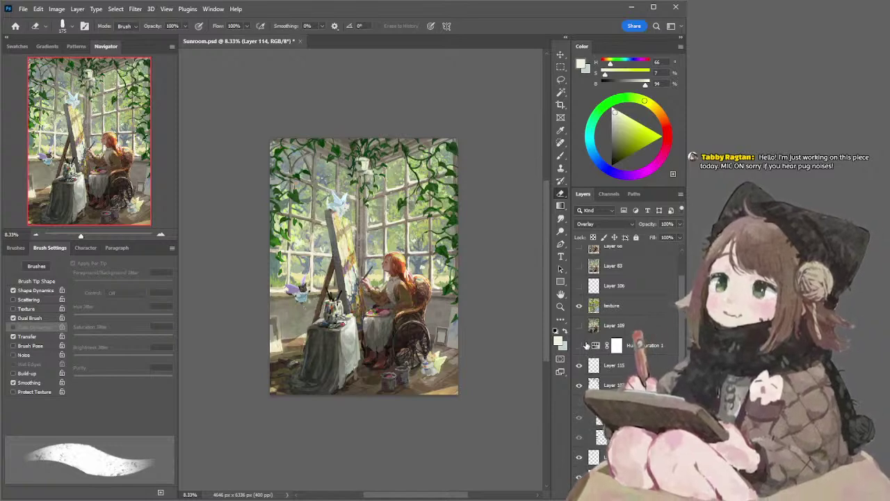
click(580, 325)
click(579, 326)
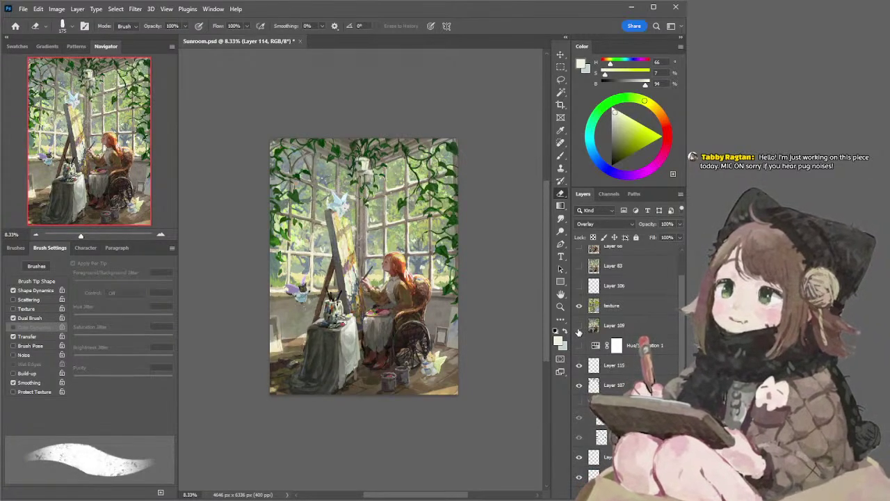
click(578, 326)
click(579, 327)
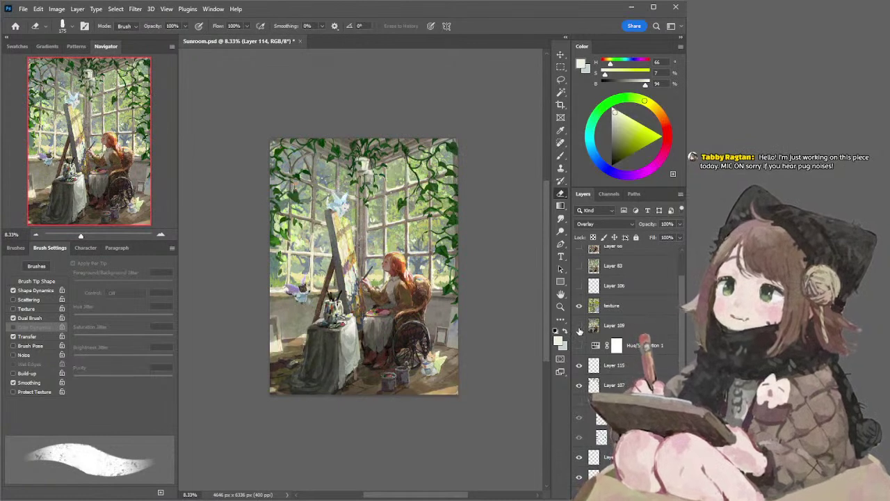
click(578, 346)
click(579, 346)
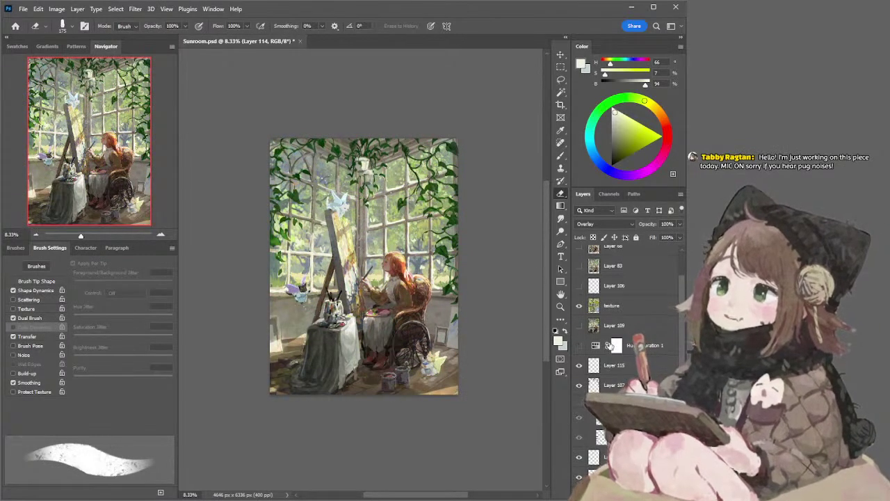
Move the Hue/Saturation 1 adjustment above the texture layer and use it briefly to check the values in greyscale
drag(609, 299, 607, 300)
click(579, 306)
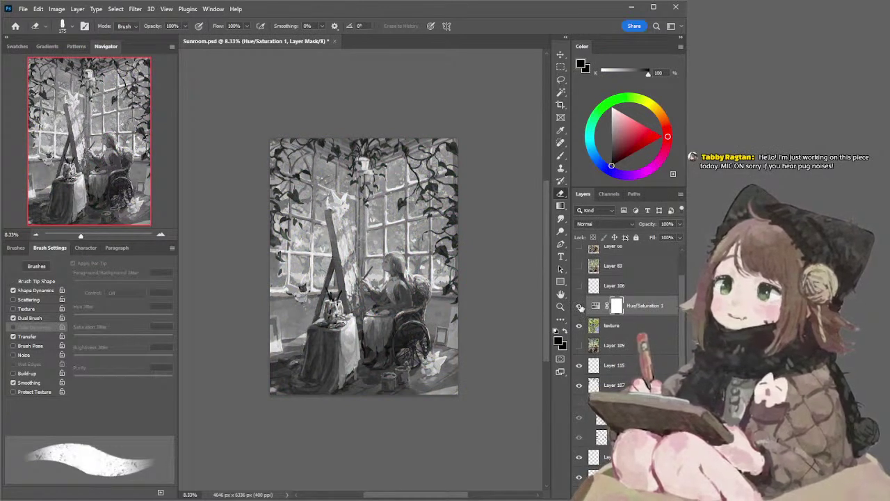
click(578, 305)
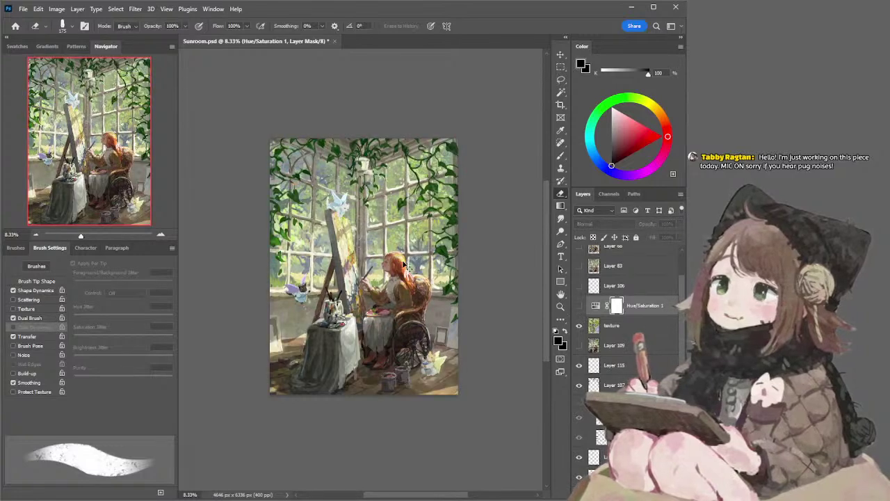
Scale the texture layer up to about 104% so it covers the canvas, then hide the layer
click(591, 326)
ctrl+click(592, 326)
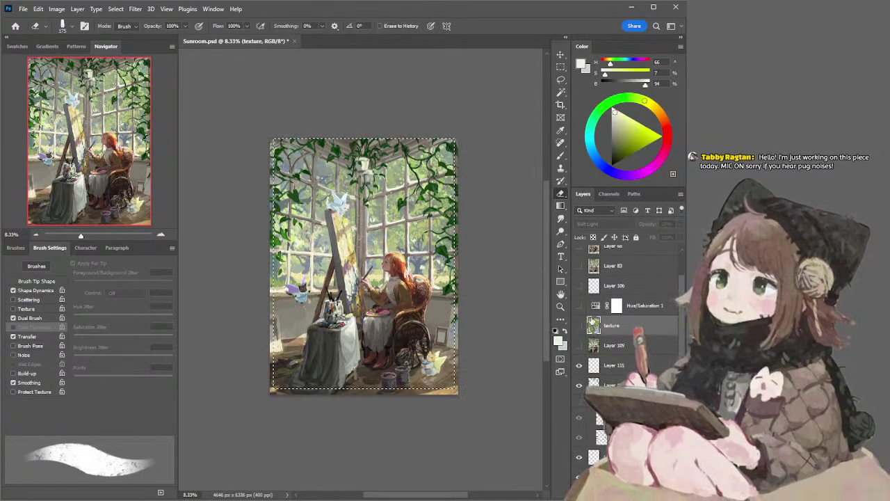
key(l)
key(ctrl+d)
click(560, 56)
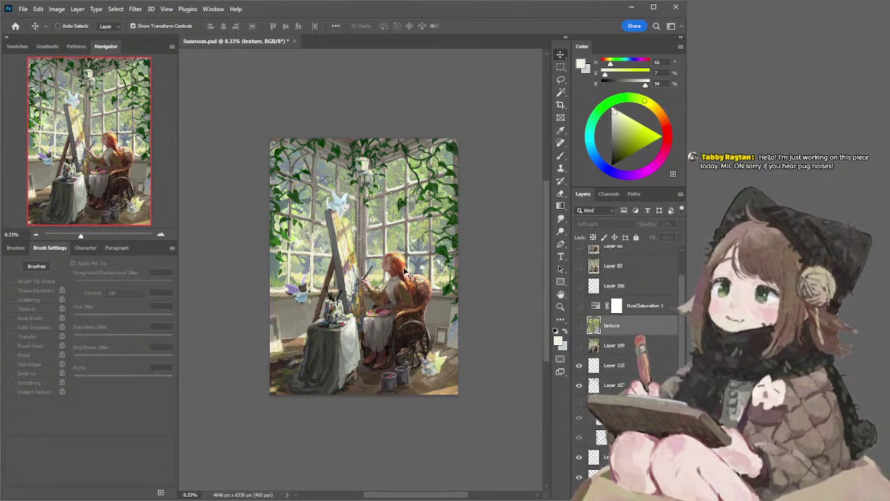
click(579, 326)
drag(364, 387, 372, 403)
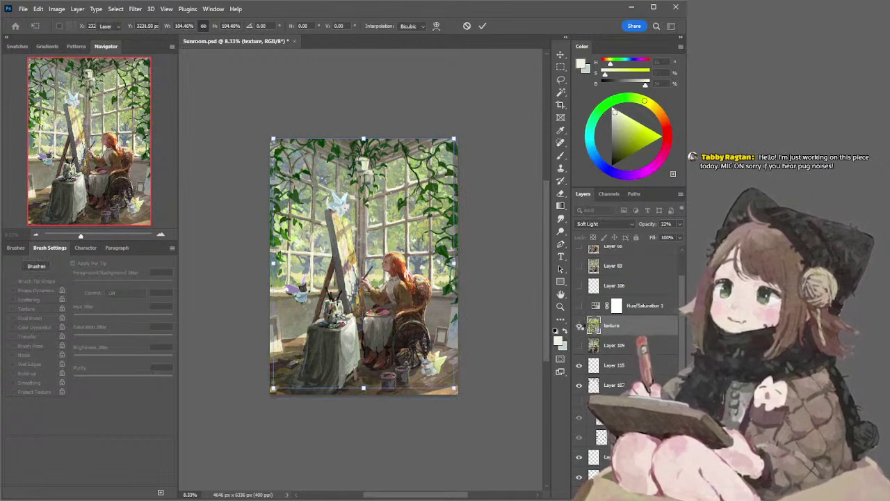
key(Return)
click(579, 327)
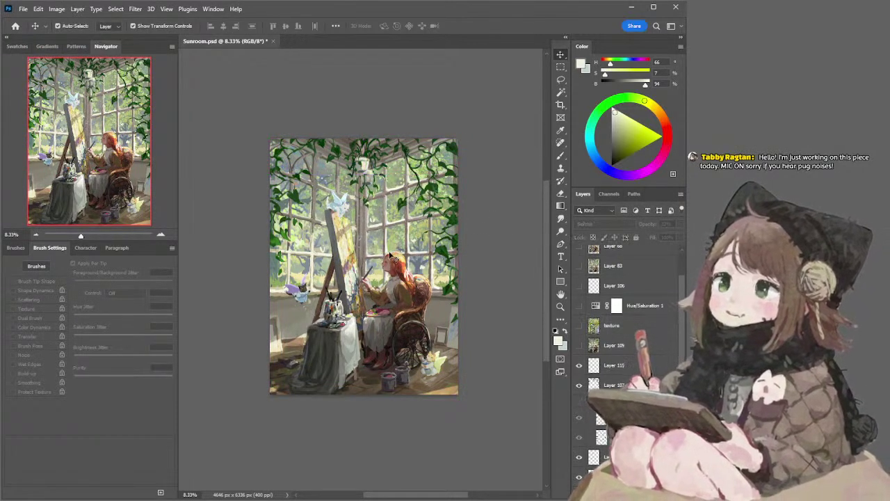
Add pale overlay light to the woman's hair on Layer 114 and check the painting's values in greyscale
click(416, 259)
key(b)
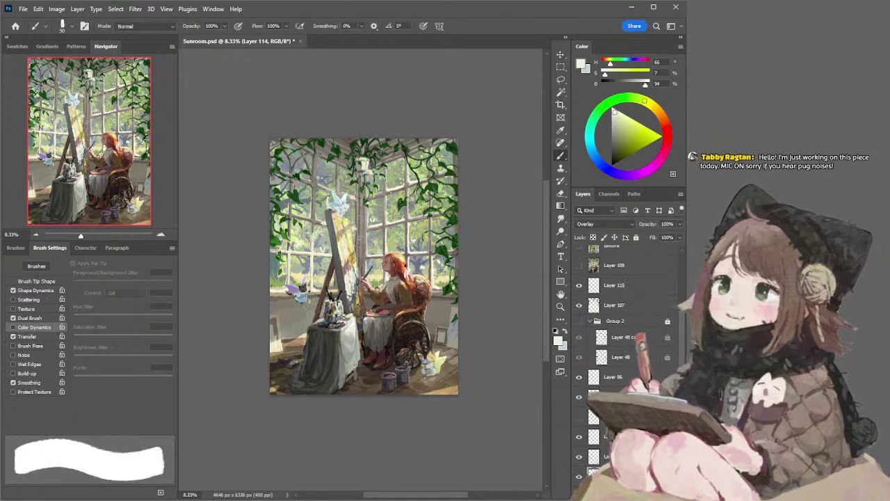
drag(402, 258, 409, 267)
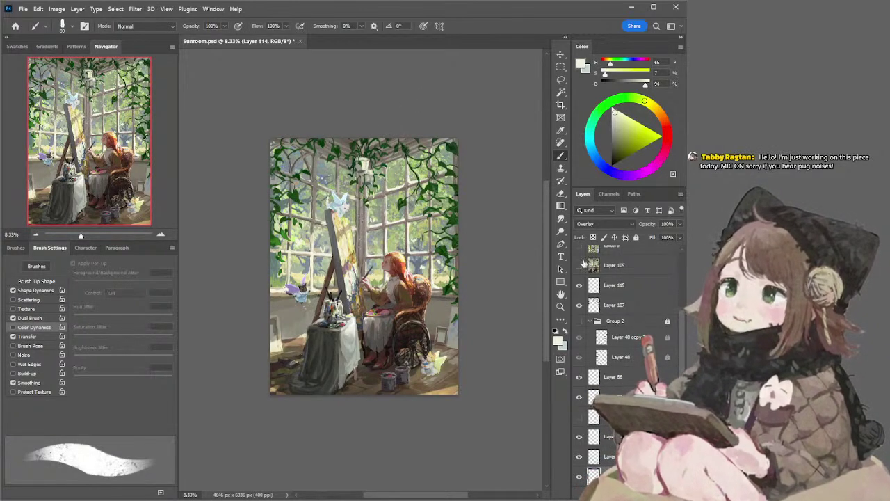
scroll(604, 292, up, 2)
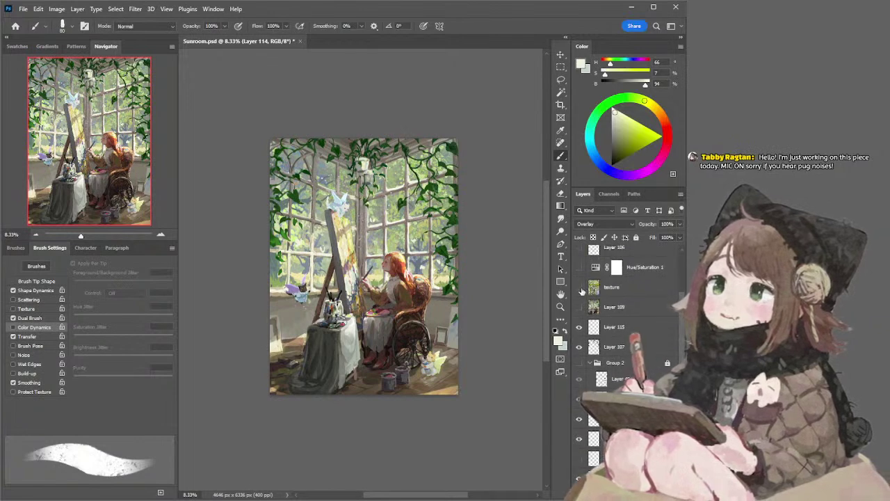
click(579, 268)
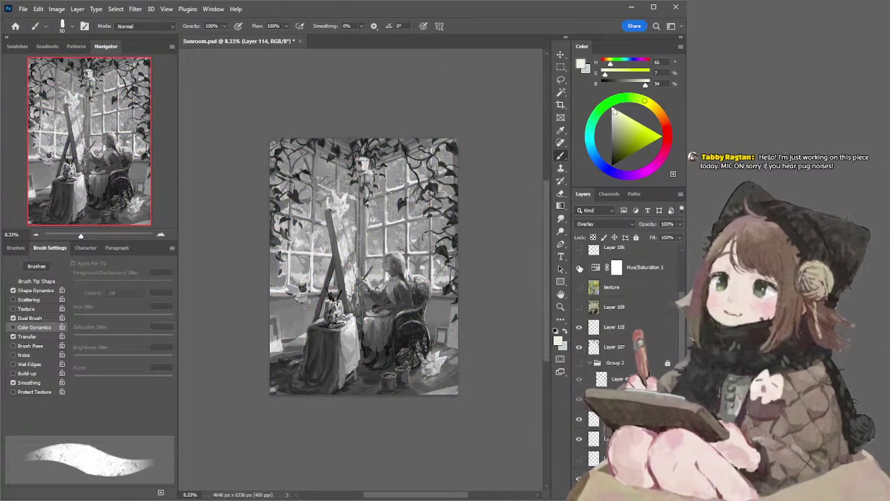
click(579, 268)
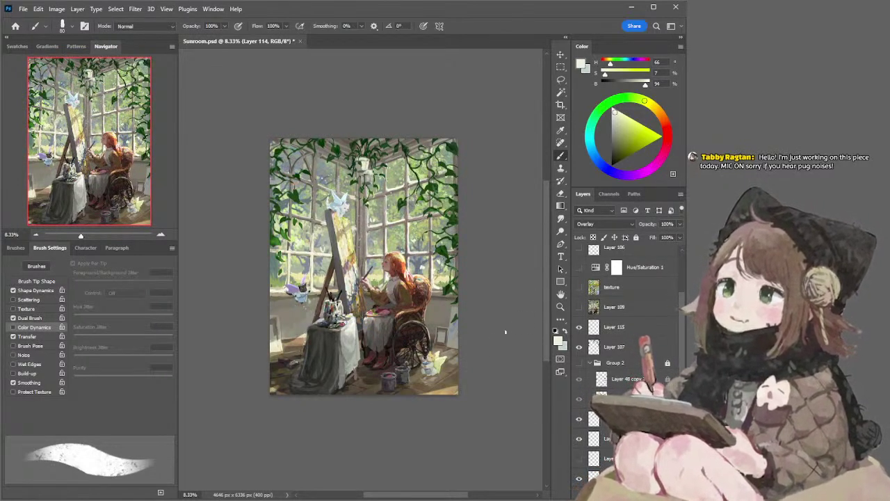
Touch up the floor around the small yellow-winged creature on Layer 110 with an 80 px tan brush (H 37, S 45, B 65)
ctrl+click(440, 368)
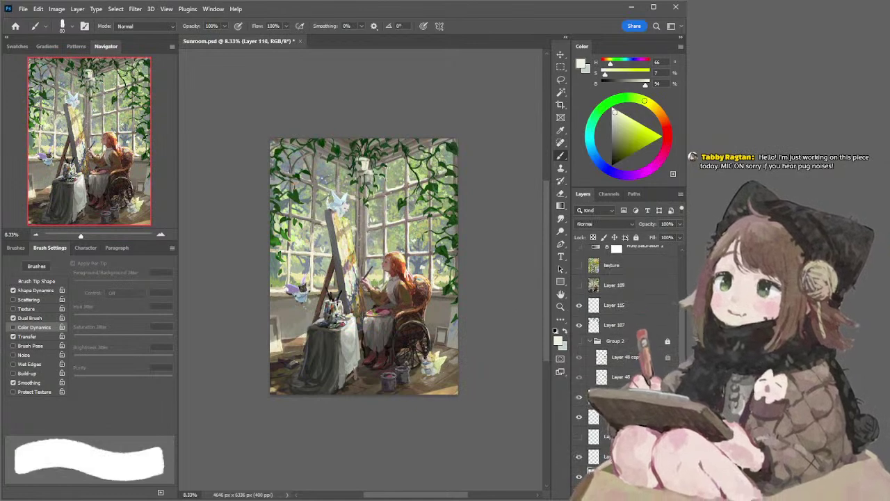
click(160, 235)
drag(385, 292, 358, 237)
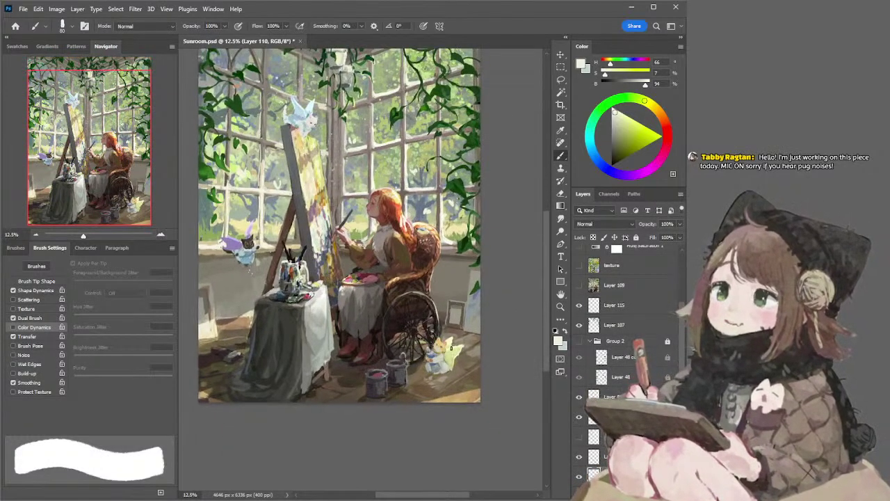
alt+click(447, 345)
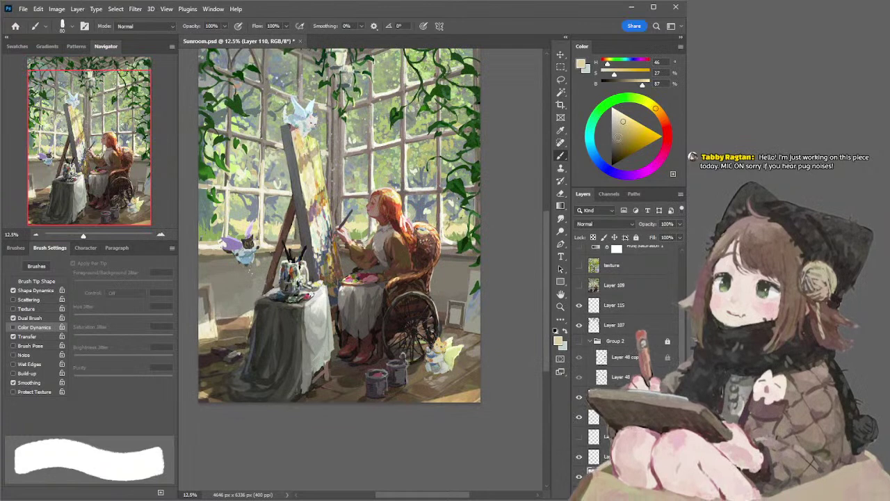
click(627, 137)
click(659, 113)
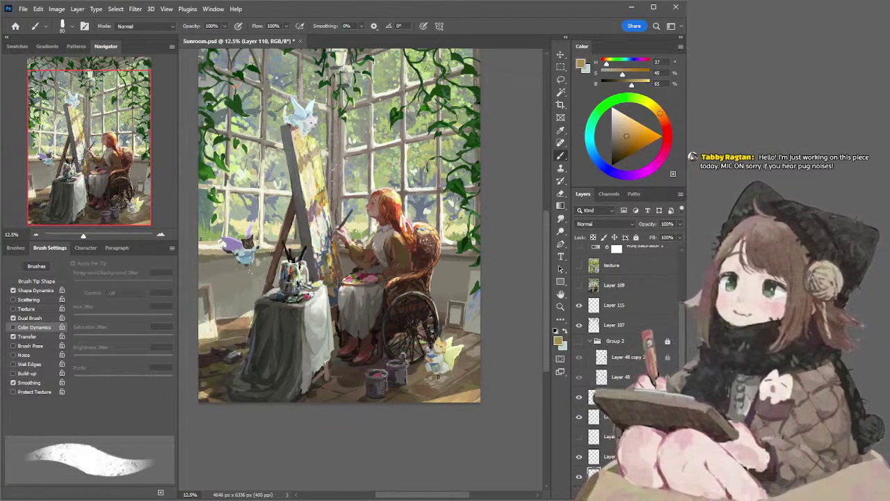
Refine the area beneath the yellow-winged creature with brown (S 63, B 47), the eraser and a darker brown (S 39, B 32) 50 px brush
click(626, 147)
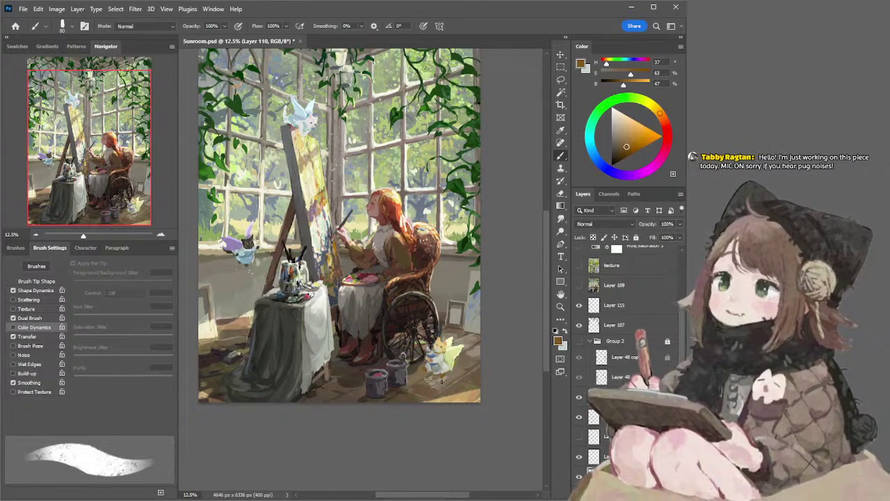
key(e)
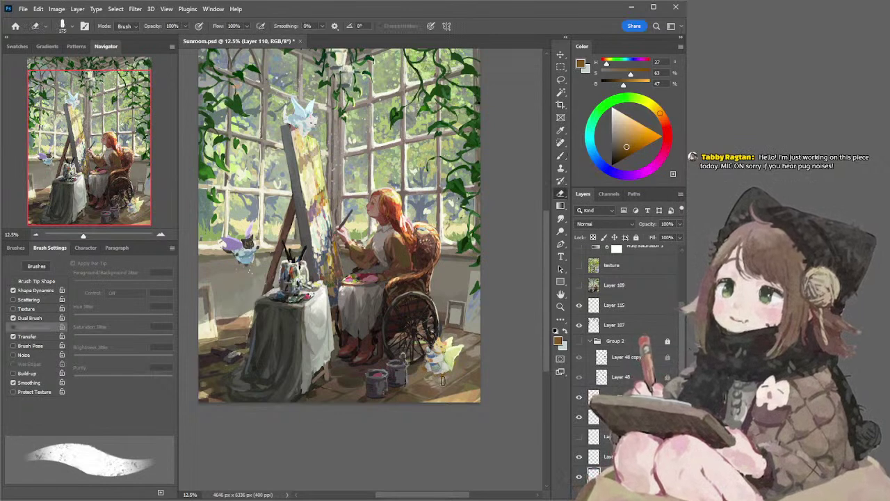
key(l)
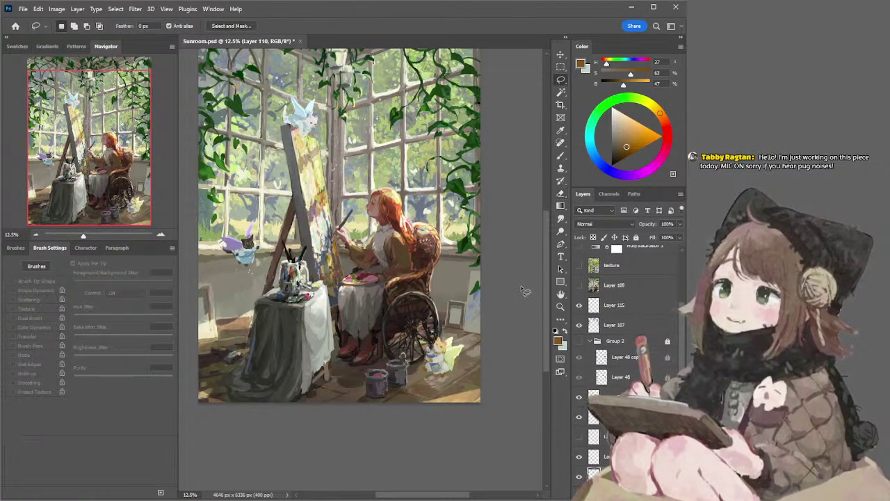
drag(626, 147, 618, 150)
key(b)
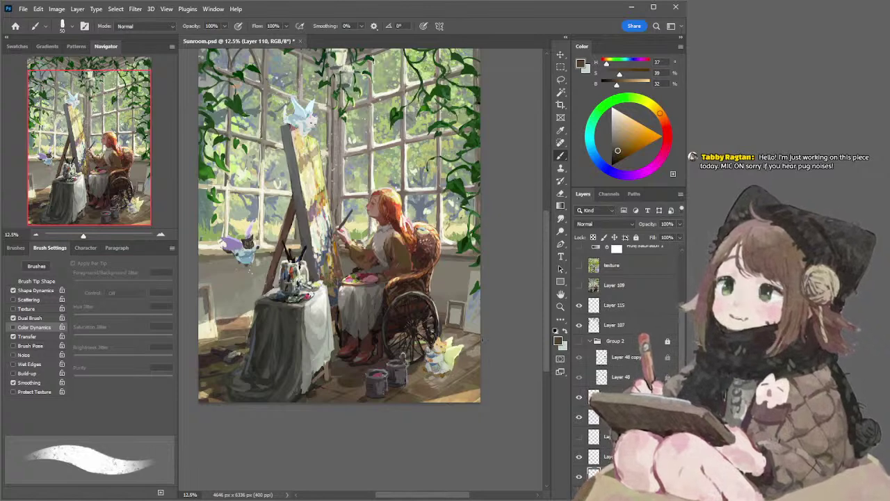
Clean up around the blue-winged creature atop the easel on Layer 86 with a 175 px eraser
drag(518, 258, 525, 296)
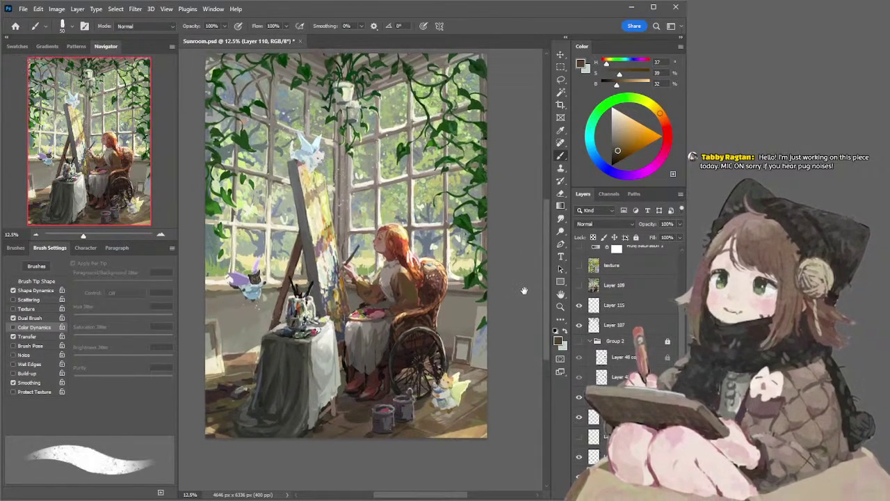
ctrl+click(306, 151)
key(e)
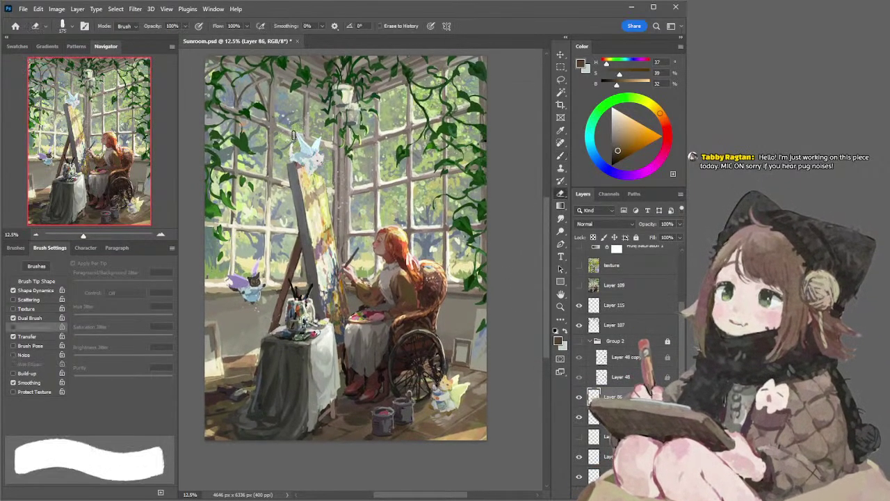
Compare the whole painting with the version stored on Layer 109 by briefly showing that layer
click(35, 234)
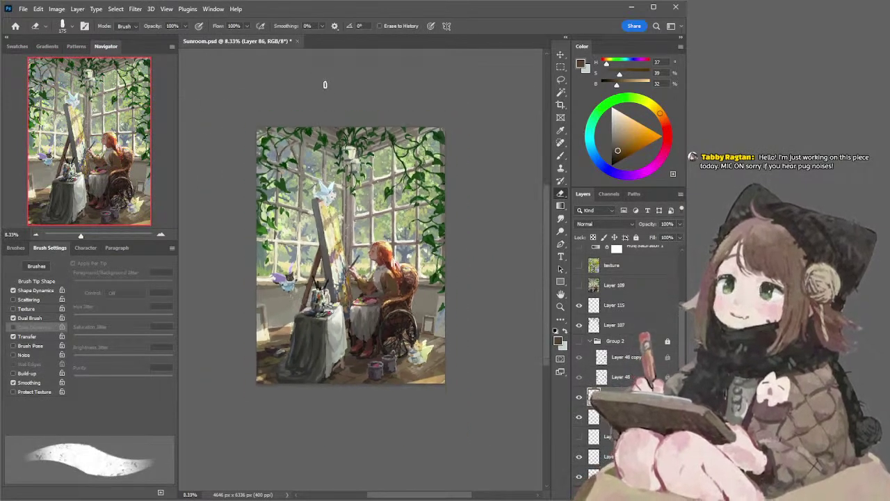
scroll(684, 296, up, 1)
scroll(681, 278, up, 4)
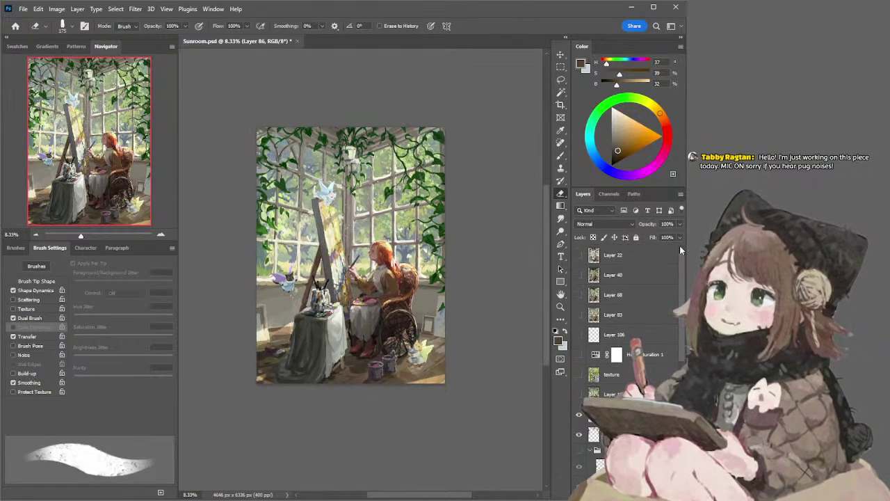
click(579, 394)
click(579, 395)
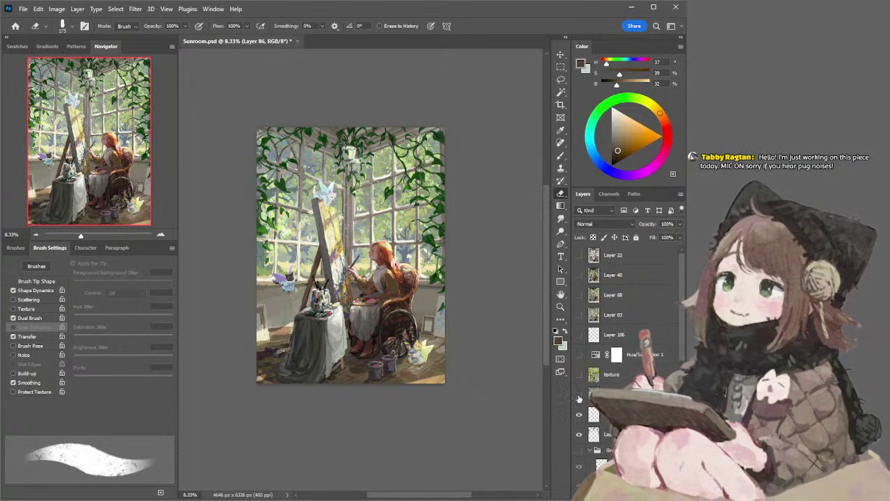
Erase overlay light from the lower-left floor corner on Layer 114 with a 1300 px eraser
ctrl+click(262, 382)
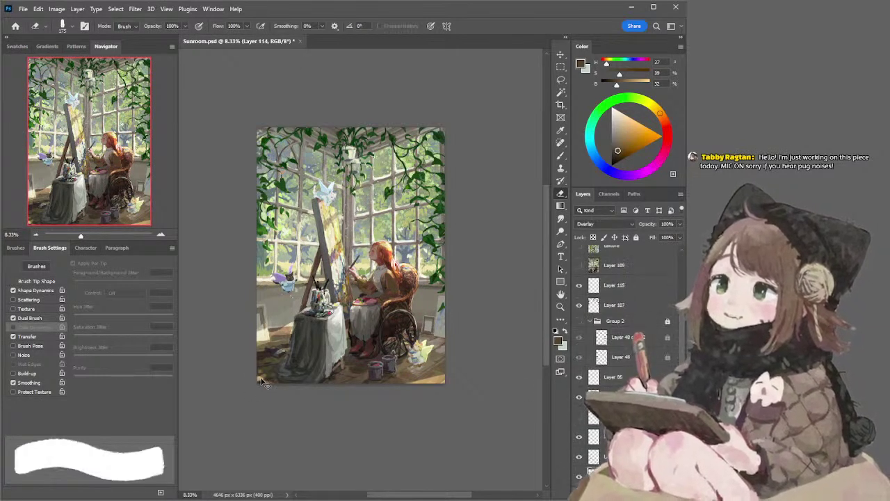
key(bracketright)
key(bracketright)
key(bracketright)
key(bracketright)
key(bracketright)
key(bracketright)
key(bracketright)
key(bracketright)
key(bracketright)
key(bracketright)
key(bracketright)
key(bracketright)
key(bracketright)
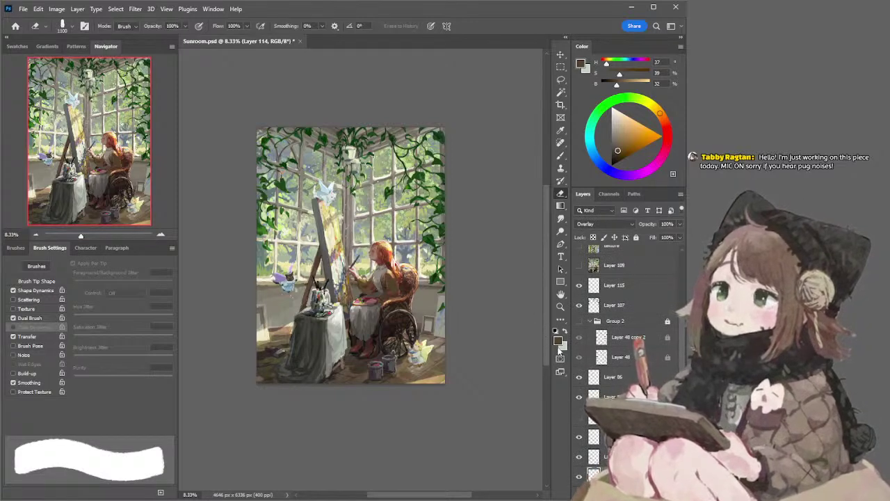
Brush pale yellow light (H 56, S 21, B 100; paler at S 9, B 95) over the lower-right floor on Layer 114 at 400 px
key(b)
alt+click(440, 373)
click(621, 112)
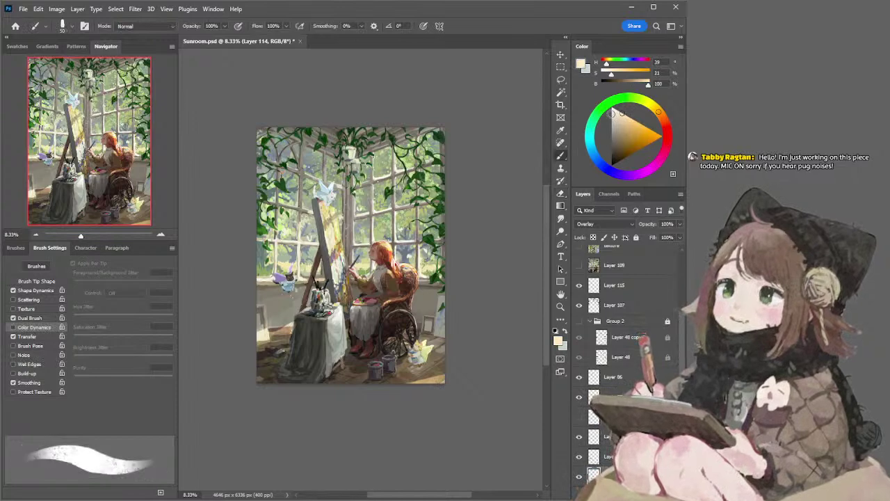
click(649, 104)
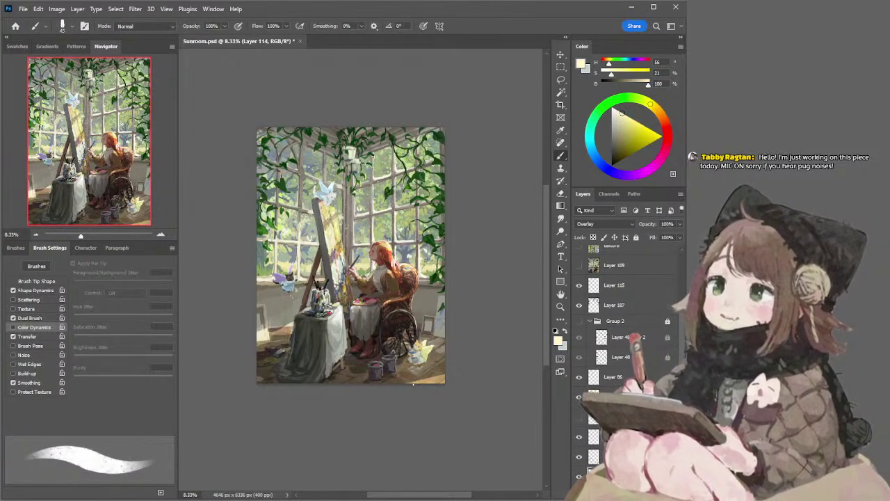
key(bracketright)
key(bracketright)
key(bracketright)
key(bracketright)
key(bracketright)
key(bracketright)
key(bracketright)
key(bracketright)
key(bracketright)
key(bracketright)
key(bracketright)
key(bracketright)
drag(406, 389, 481, 361)
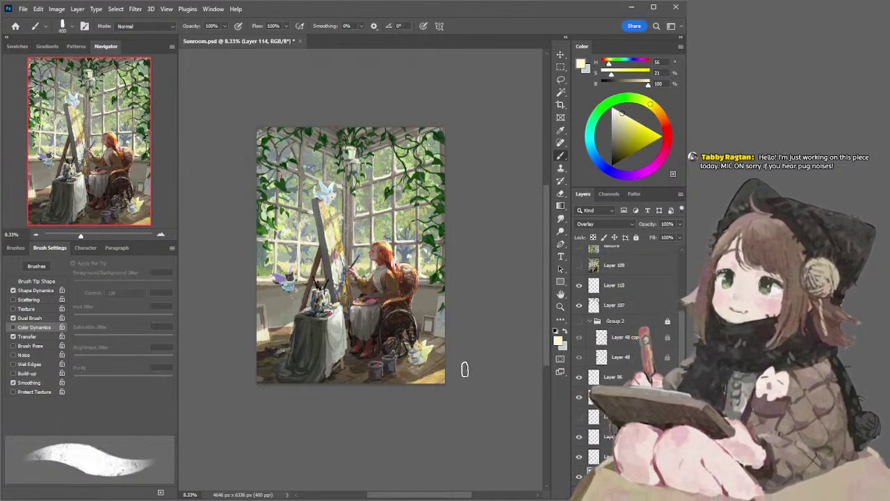
click(615, 110)
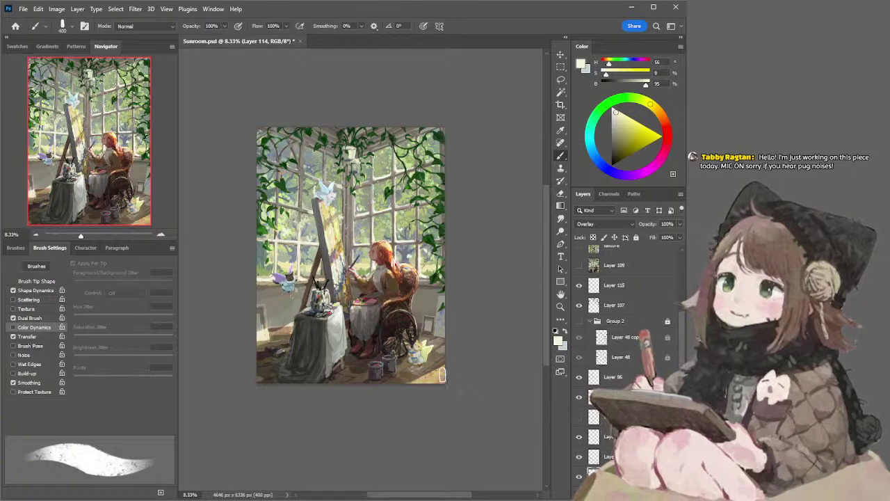
key(e)
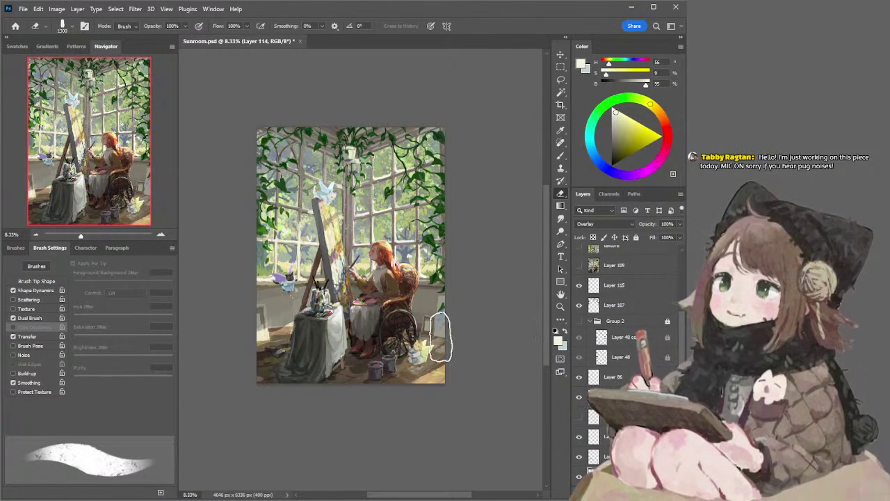
Lasso the wall area around the leaning canvases beside the wheelchair on Layer 113 and clear the selection
key(alt+bracketleft)
key(l)
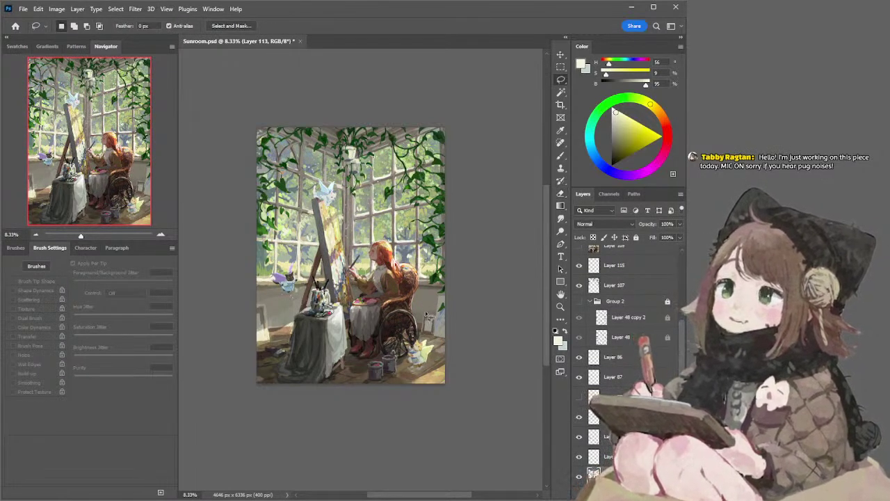
mouse_move(426, 314)
mouse_down()
mouse_move(430, 338)
mouse_move(443, 339)
mouse_move(455, 327)
mouse_move(440, 284)
mouse_up()
key(ctrl+d)
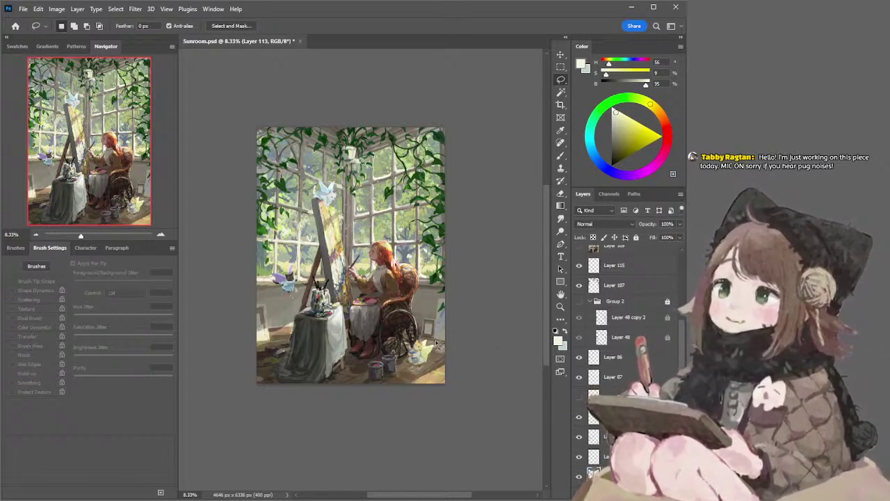
On Layer 113, touch up the floor with dark brown (H 41, S 29, B 22) and the upper-left ceiling with grey-brown (H 34, S 15, B 38) at 60 px
key(b)
alt+click(361, 366)
key(bracketleft)
key(bracketleft)
key(bracketleft)
key(bracketleft)
key(bracketleft)
key(bracketleft)
key(bracketleft)
key(bracketleft)
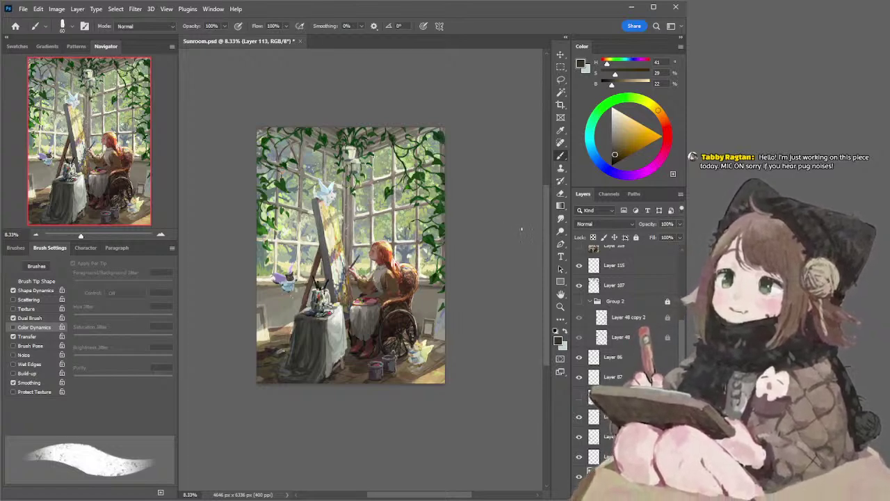
alt+click(298, 134)
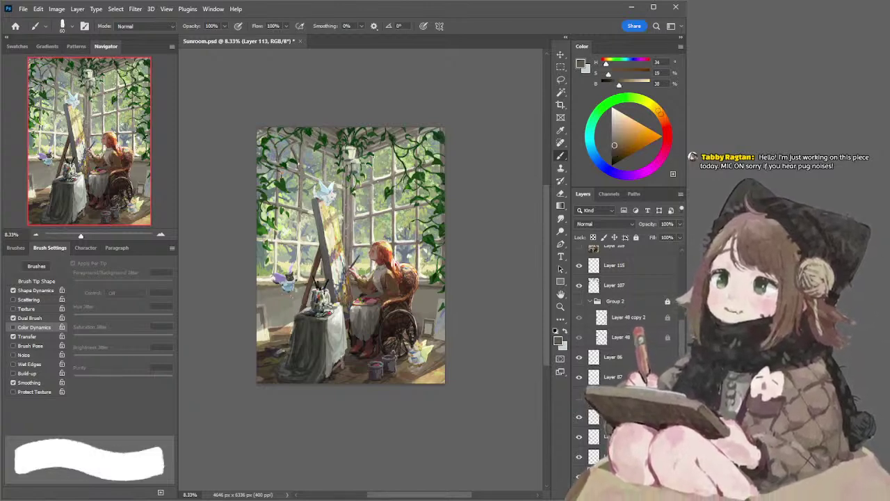
alt+click(285, 142)
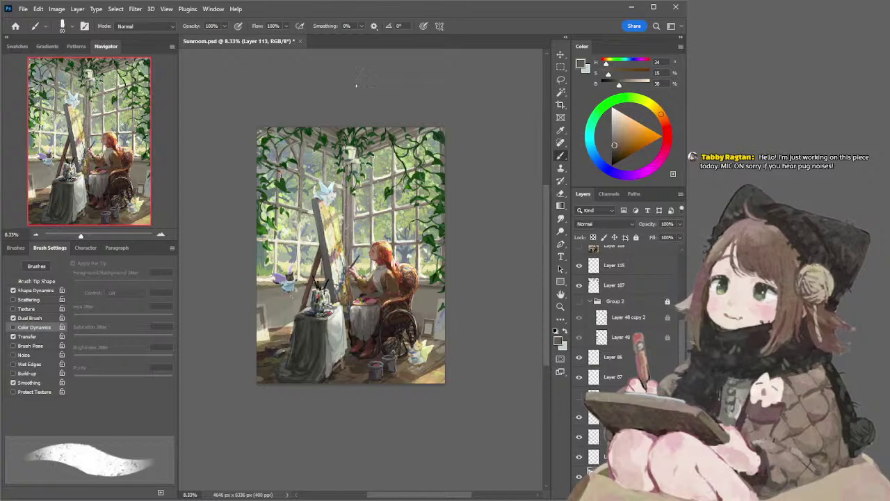
Erase overlay light around the hanging pot on Layer 115, reducing the eraser to 200 px
ctrl+click(347, 155)
key(e)
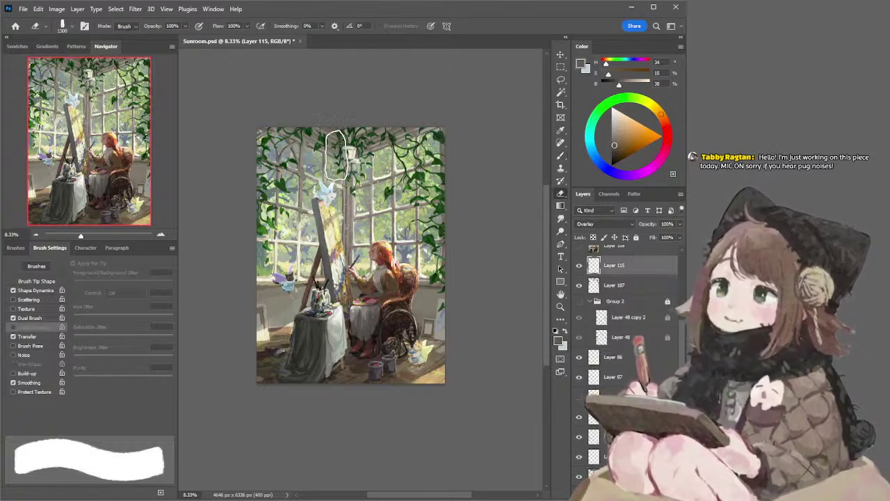
key(bracketleft)
key(bracketleft)
key(bracketleft)
key(bracketleft)
key(bracketleft)
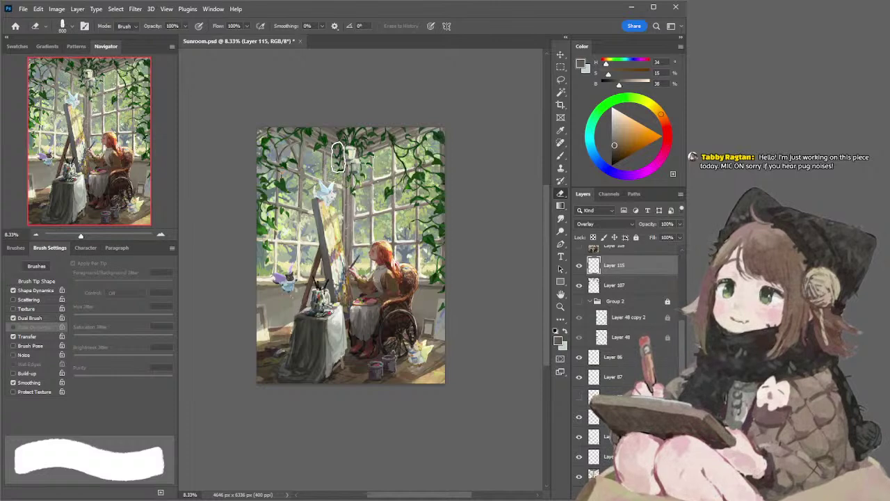
key(bracketleft)
key(bracketleft)
key(bracketleft)
key(bracketleft)
key(bracketleft)
key(bracketleft)
key(bracketleft)
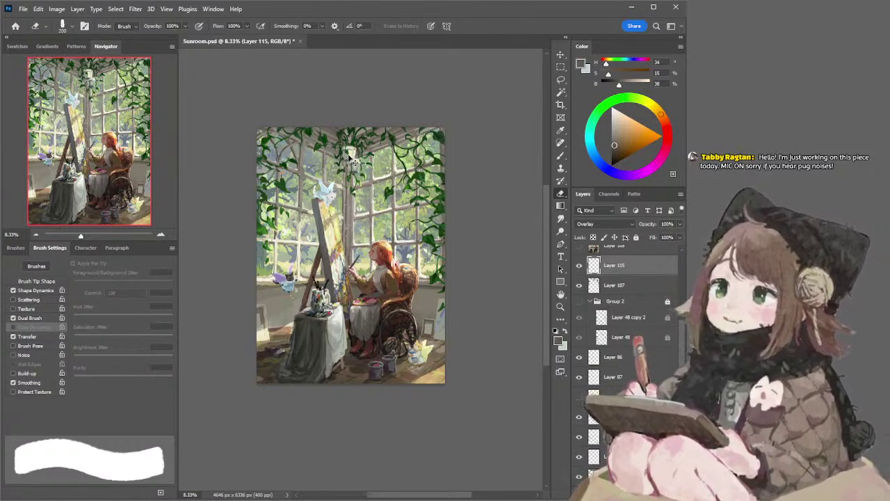
Trim the foliage beside the hanging pot on Layer 107 with a 150 px eraser, undoing the first stroke
click(614, 285)
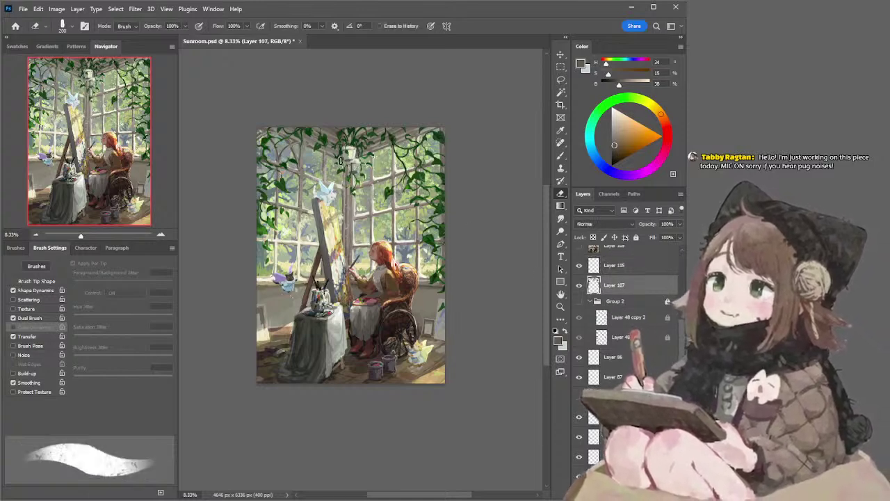
drag(370, 163, 370, 154)
key(ctrl+z)
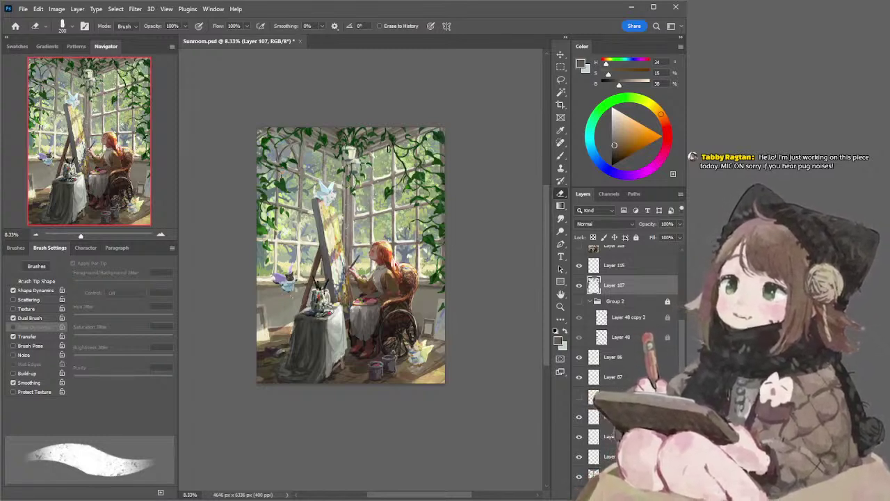
key(bracketleft)
key(bracketleft)
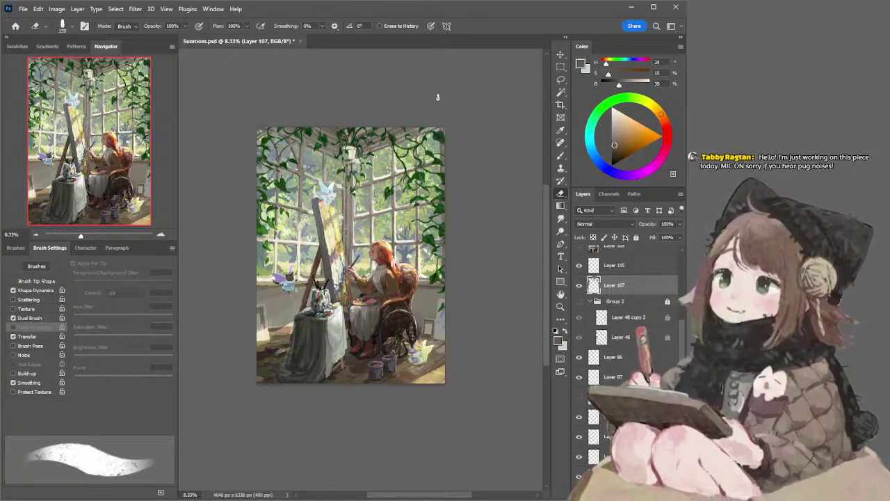
key(bracketleft)
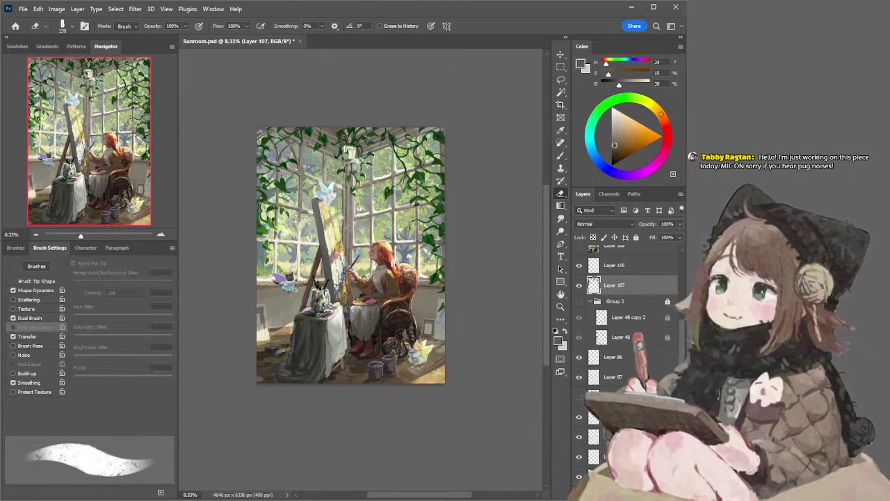
Paint vine leaves near the ceiling on Layer 107 in dark greens (H 107, S 82, B 20; H 108, S 53, B 26) at up to 100 px
key(b)
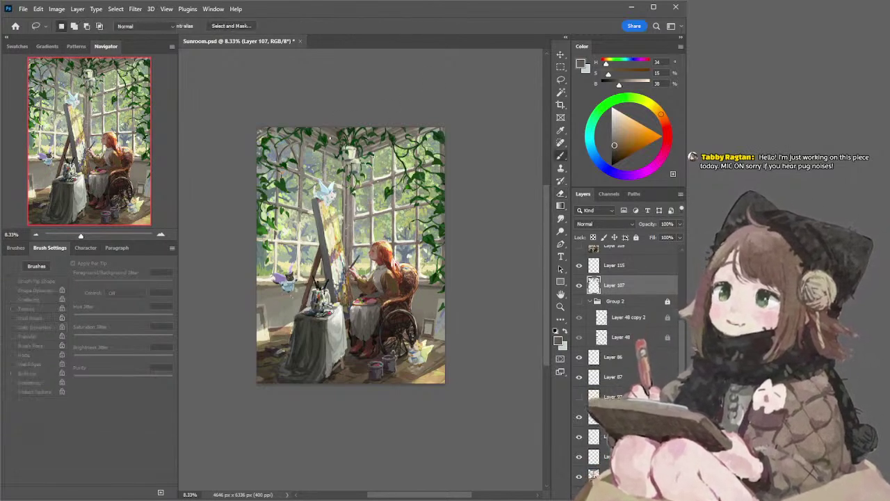
alt+click(323, 139)
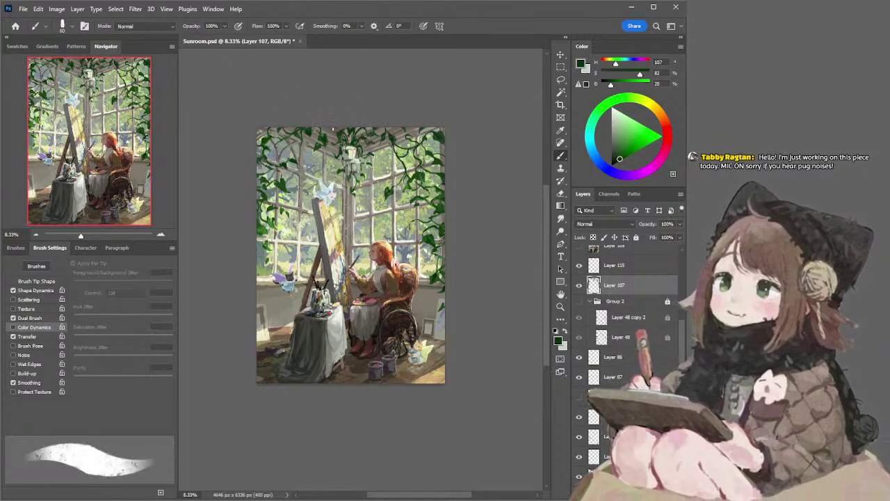
alt+click(325, 131)
key(bracketright)
key(bracketright)
key(bracketright)
key(bracketright)
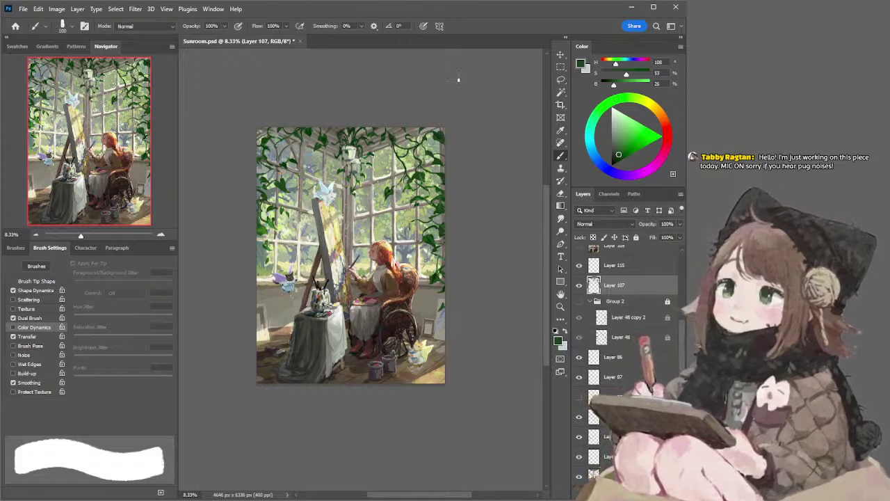
Dab pale green-white overlay light (H 79, S 7, B 94) on the woman's back on Layer 114 with a 700 px brush
key(l)
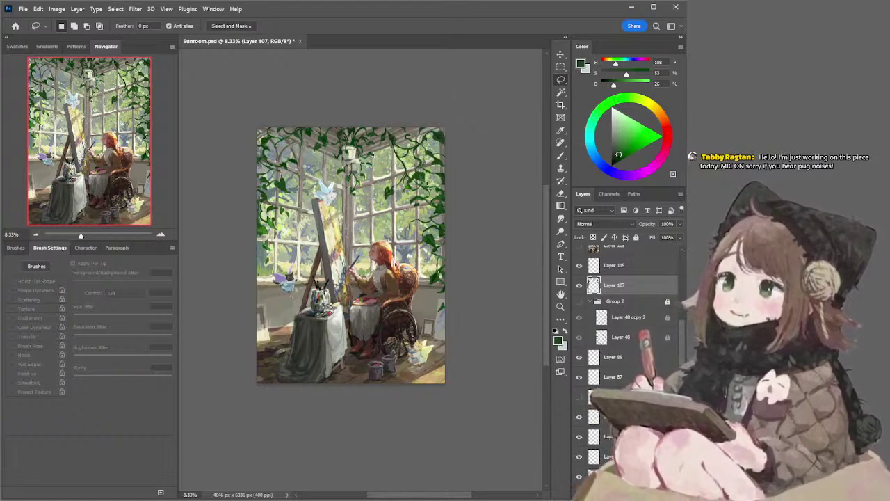
ctrl+click(394, 285)
ctrl+click(397, 283)
ctrl+click(391, 274)
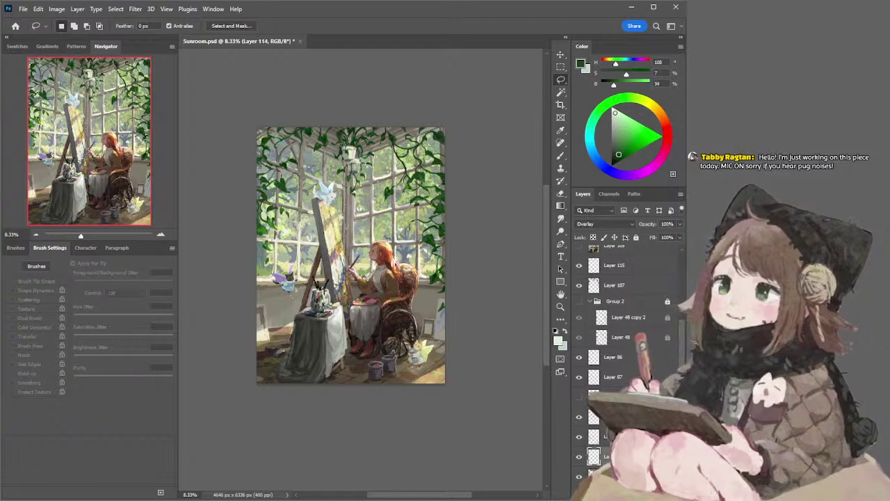
click(615, 112)
key(b)
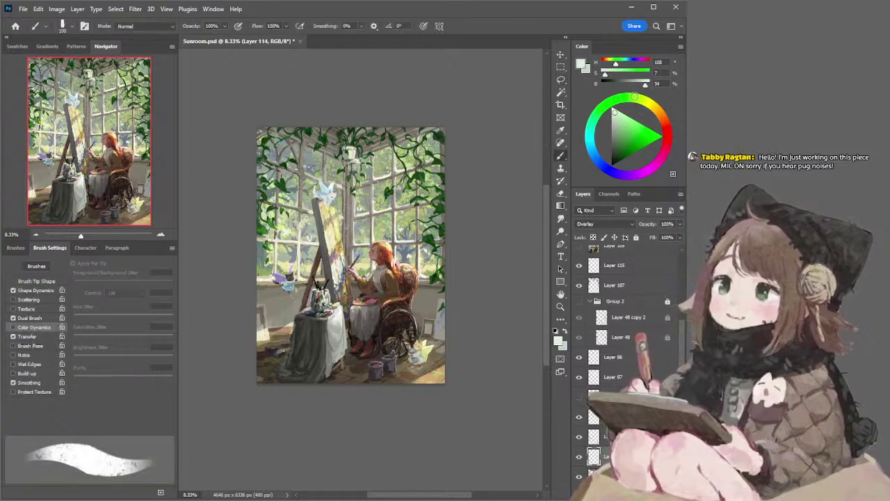
click(636, 98)
key(bracketright)
key(bracketright)
key(bracketright)
key(bracketright)
key(bracketright)
key(bracketright)
key(bracketright)
key(bracketright)
key(bracketright)
key(bracketright)
key(bracketright)
key(bracketright)
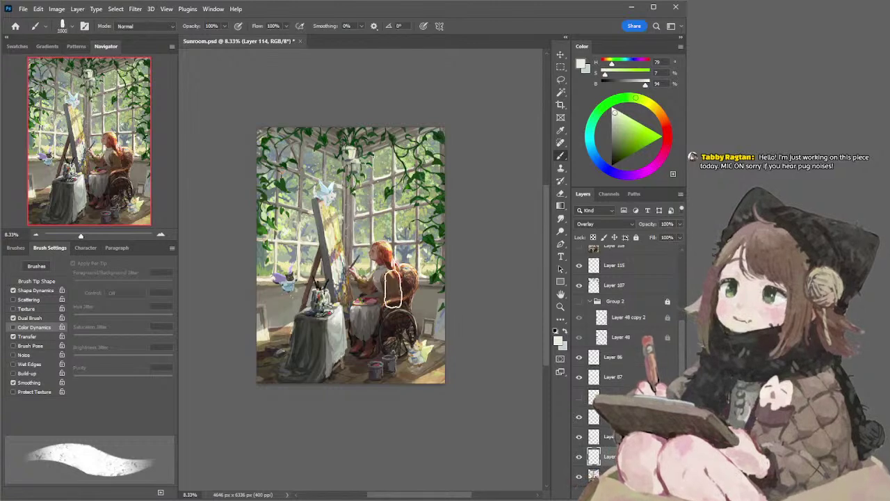
key(bracketleft)
key(bracketleft)
key(bracketleft)
click(393, 286)
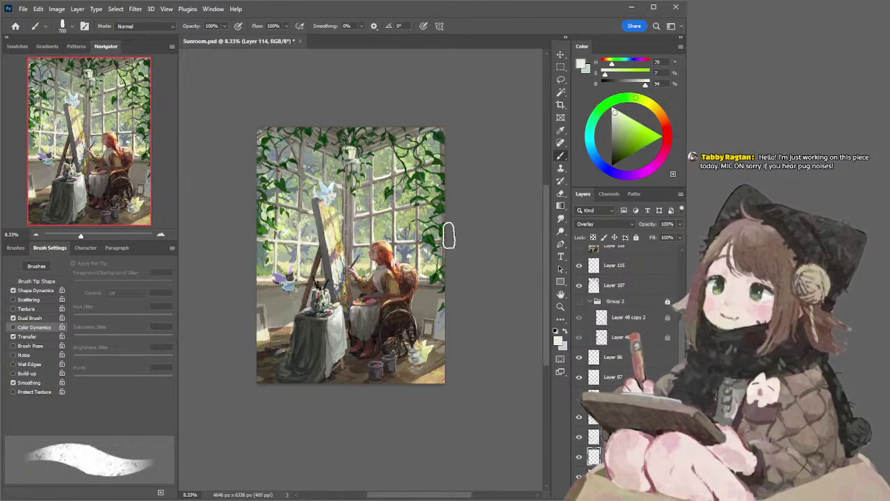
Soften the overlay light around the woman's back on Layer 114 with a 1000 px eraser
key(e)
key(bracketright)
key(bracketright)
key(bracketright)
key(bracketright)
key(bracketright)
key(bracketright)
key(bracketright)
key(bracketright)
key(bracketright)
key(bracketright)
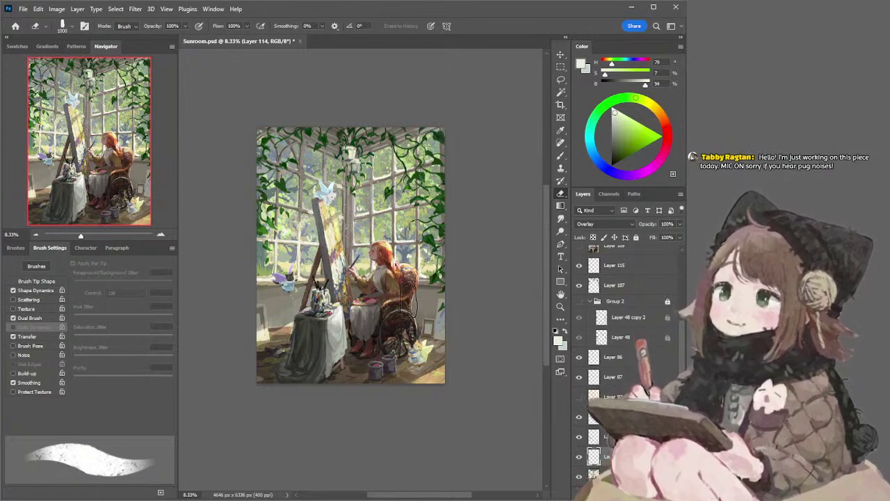
key(b)
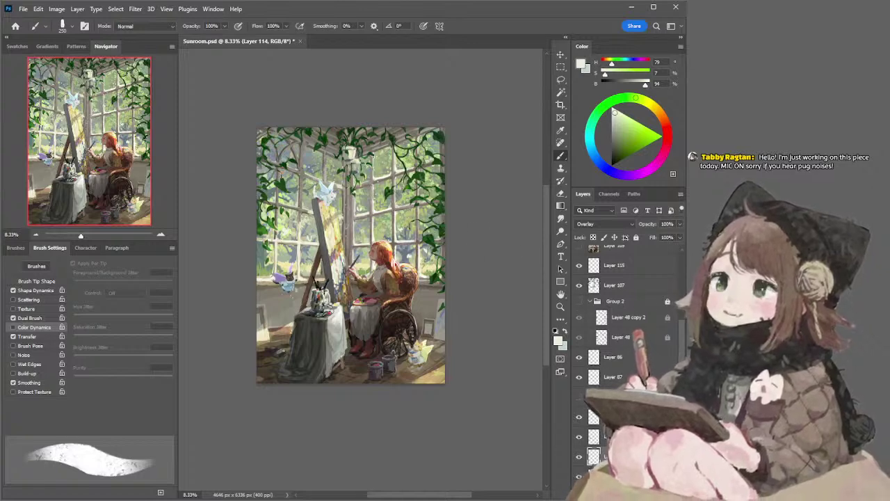
Show the texture layer and toggle the Hue/Saturation 1 adjustment to check the painting's values
scroll(682, 318, up, 3)
click(579, 333)
click(579, 315)
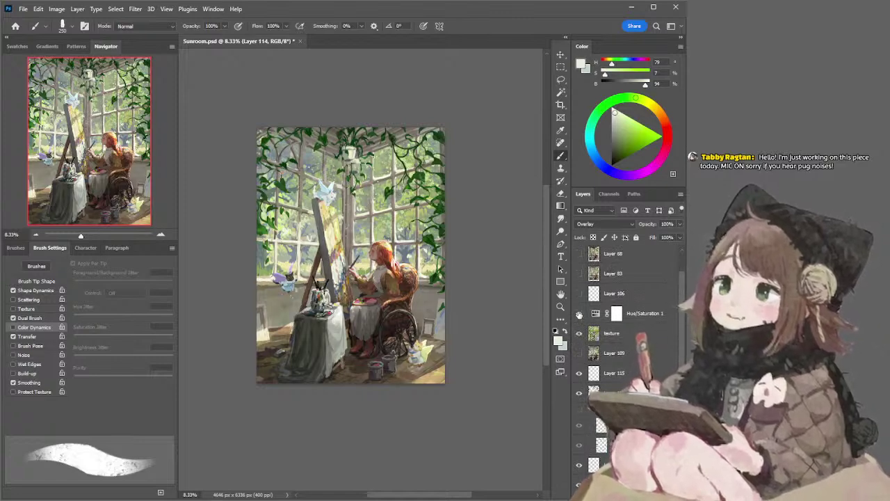
Toggle the Hue/Saturation 1 adjustment repeatedly to compare the painting's grayscale values with its colors
click(579, 314)
click(579, 314)
click(579, 314)
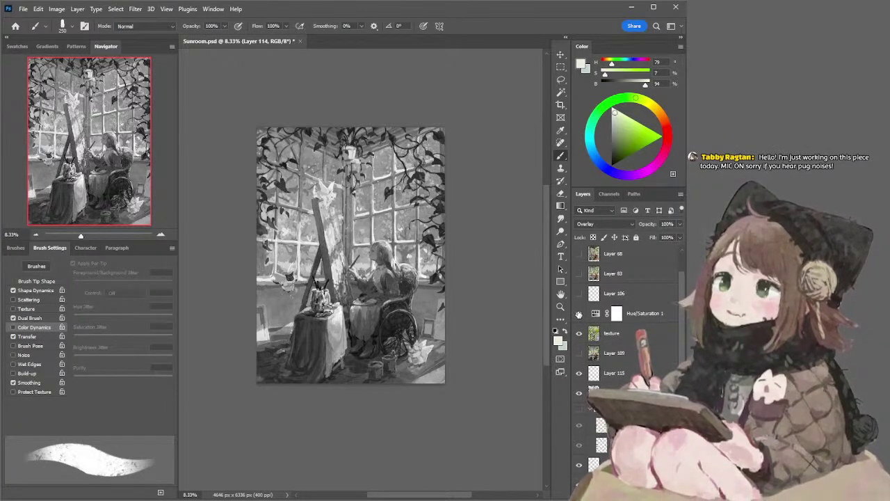
click(578, 313)
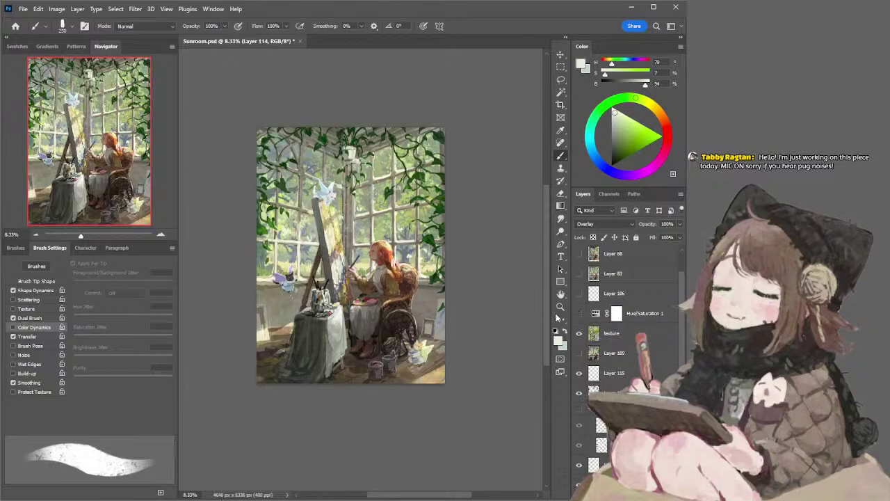
Hide the texture layer and paint the tablecloth's lower hem on Layer 113 in dark gray-green (H 75, S 9, B 18) with a 250 px brush
ctrl+click(323, 375)
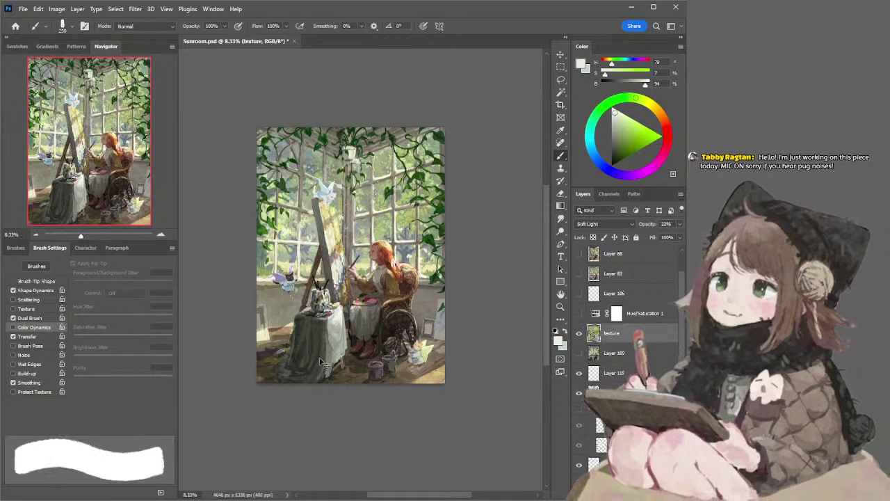
click(578, 332)
ctrl+click(312, 373)
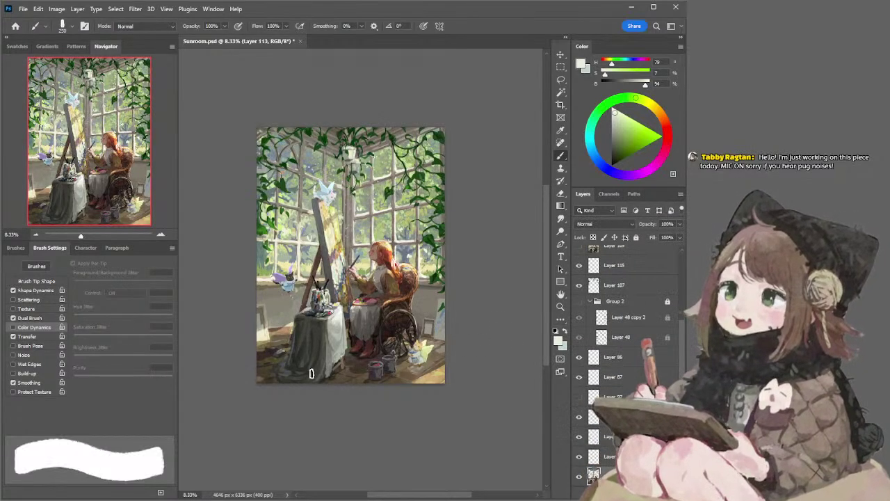
alt+click(300, 367)
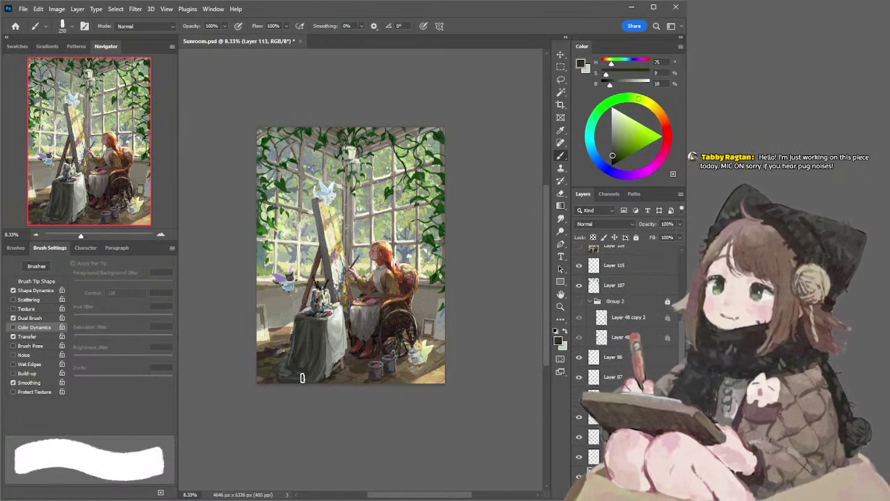
drag(311, 382, 299, 379)
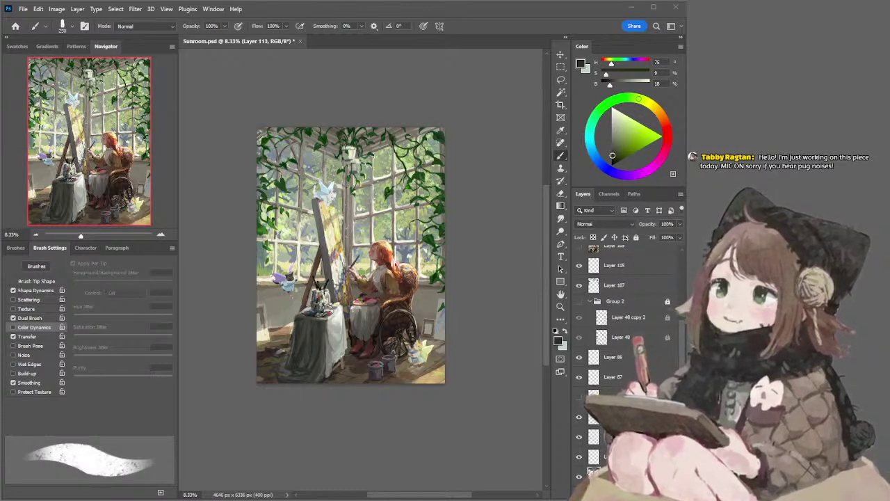
Paint the tablecloth's bottom left corner where it meets the floor in sampled darks (H 48, S 10, B 19; H 72, S 11, B 18) down to 175 px
key(period)
alt+click(281, 377)
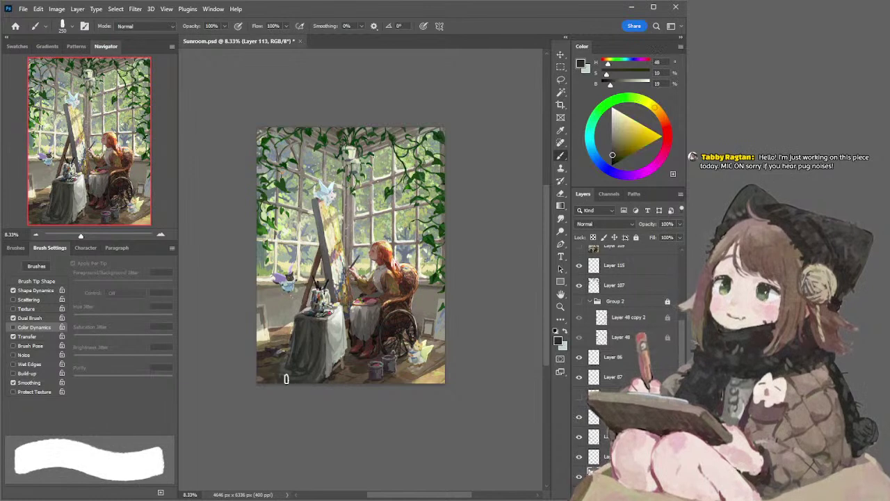
key(period)
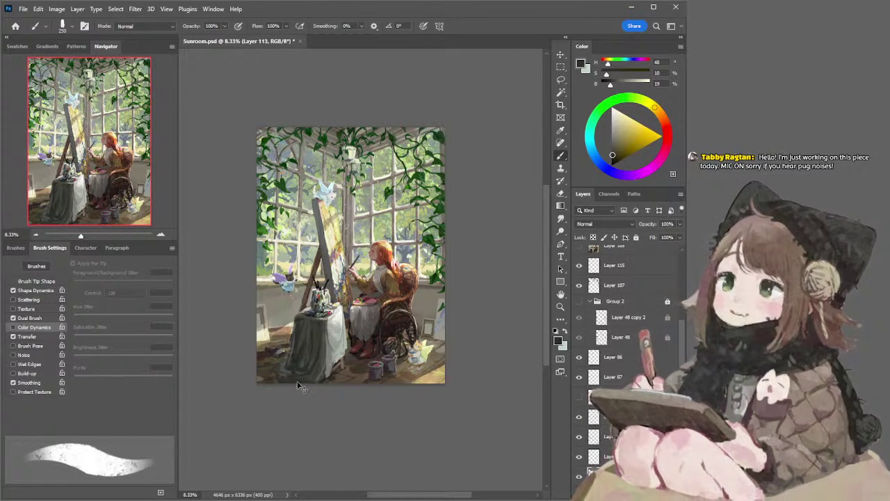
alt+click(325, 378)
key(period)
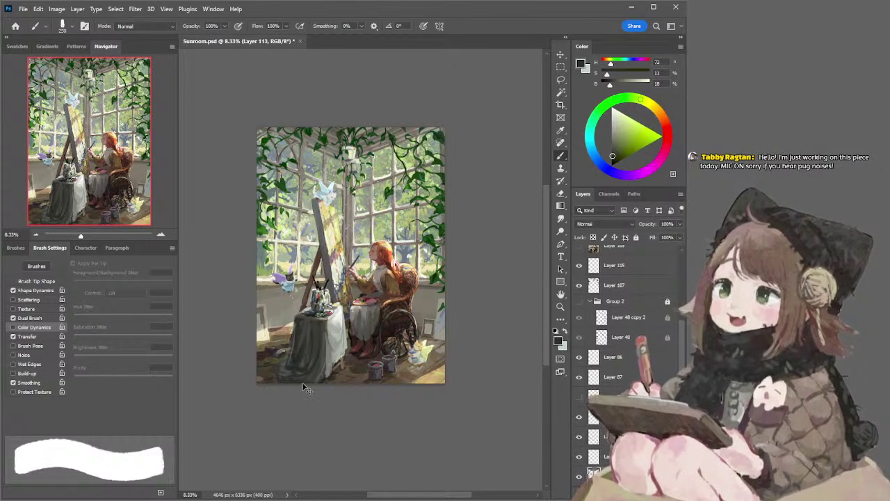
alt+click(291, 377)
key(period)
drag(295, 379, 284, 378)
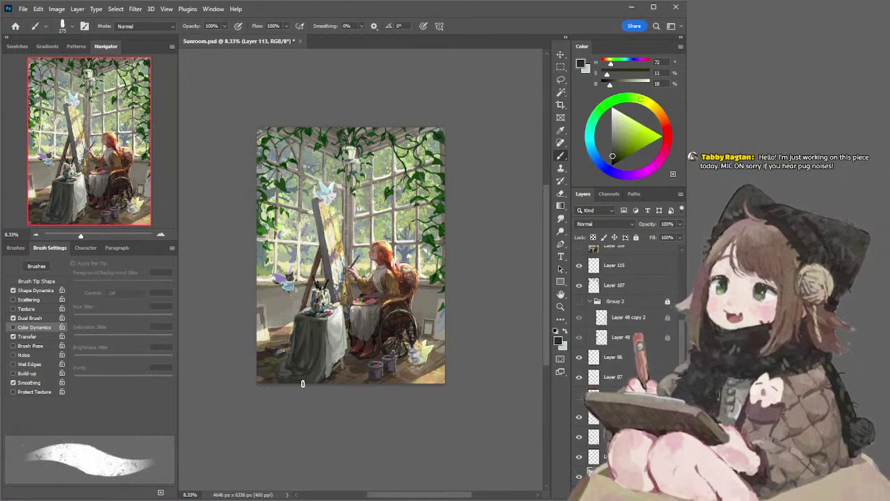
drag(281, 379, 299, 381)
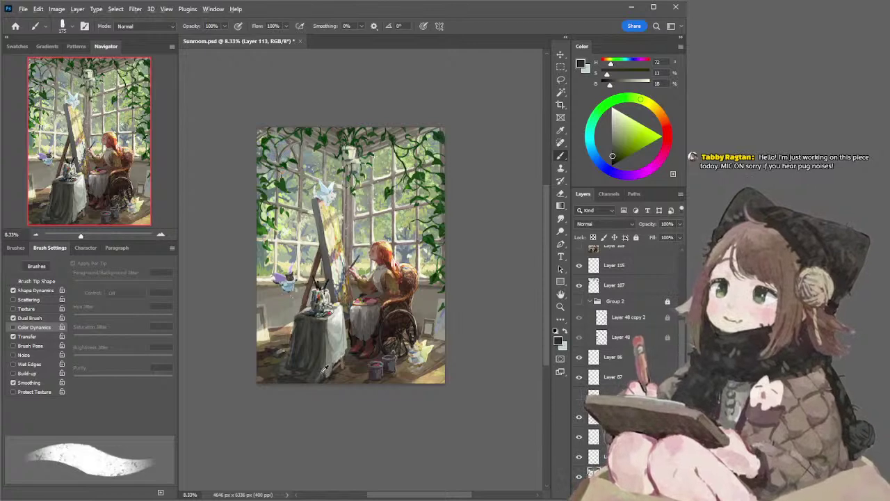
Rework the folds along the tablecloth's lower edge at 175 px with sampled dark cloth grays and floor brown (H 27, S 25, B 24)
alt+click(321, 372)
alt+click(315, 372)
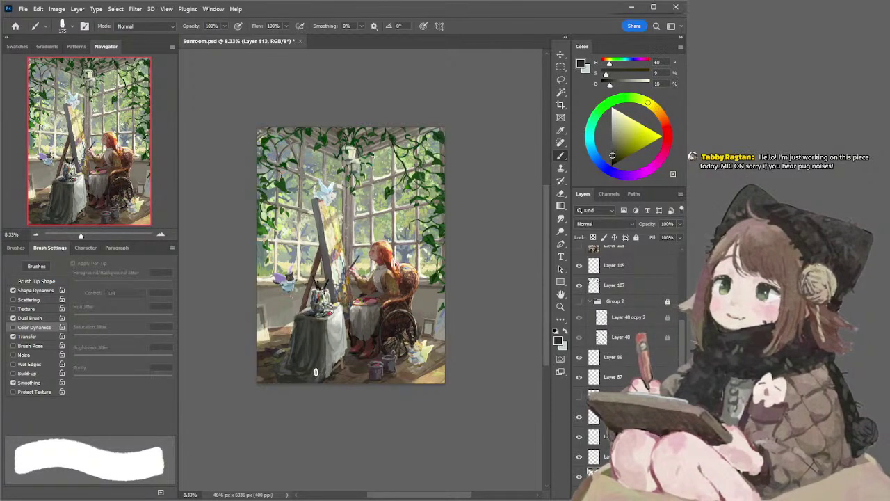
drag(330, 367, 320, 376)
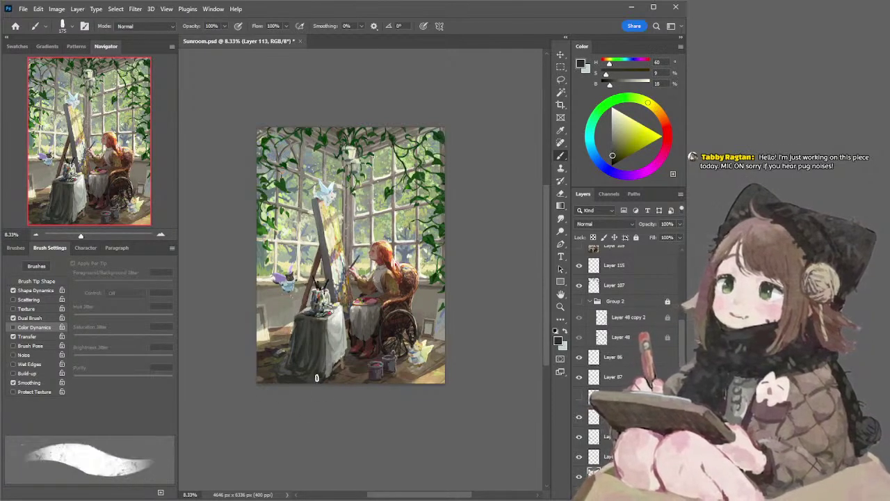
alt+click(315, 372)
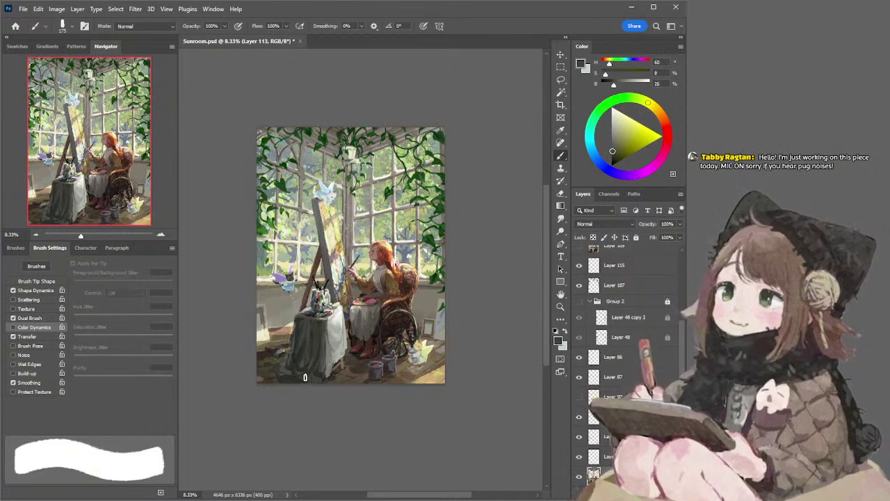
alt+click(318, 381)
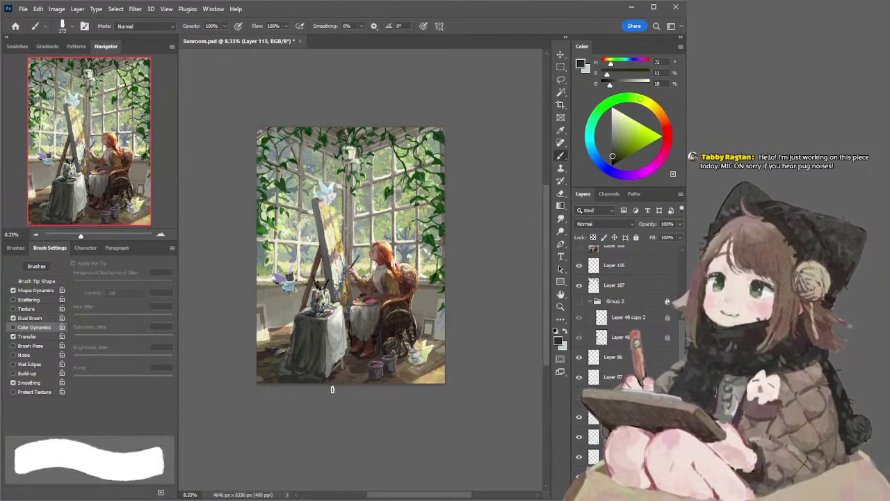
alt+click(277, 379)
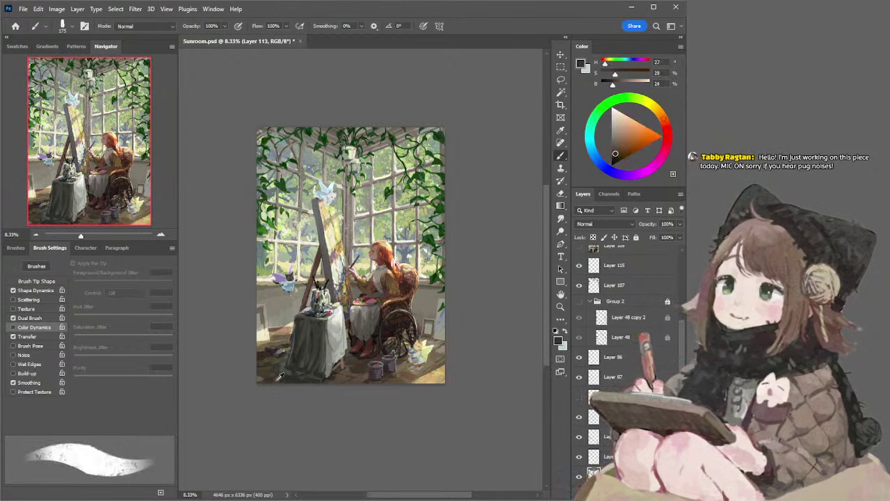
alt+click(316, 377)
Refine the cloth's lower left edge at 150 px, alternating cloth grays (H 75, S 5, B 31; H 100, S 7, B 17) and floor brown (H 36, S 30, B 26)
key(bracketleft)
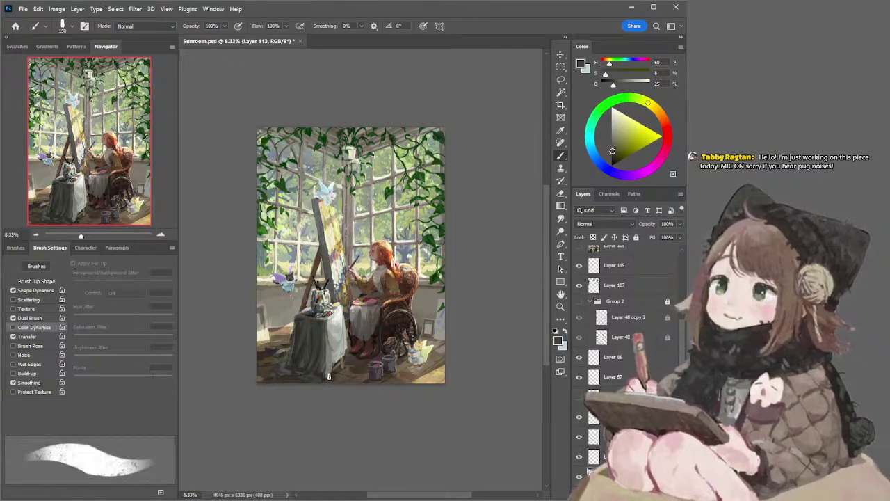
alt+click(288, 363)
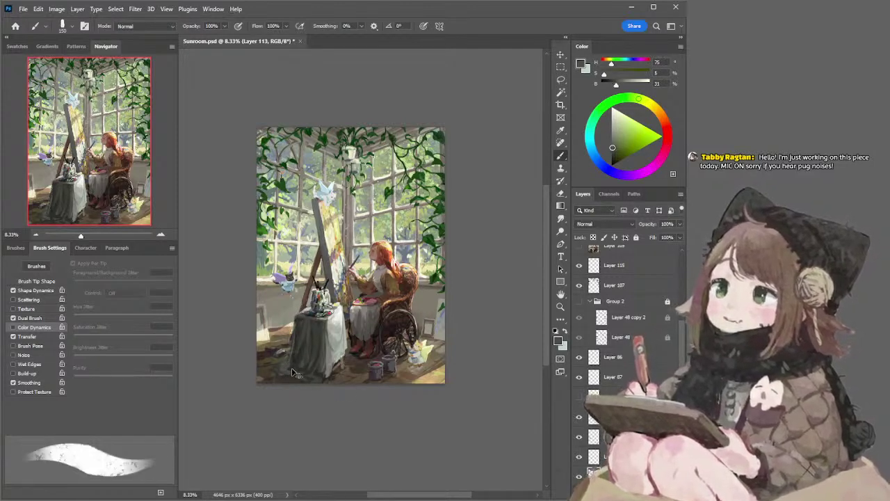
alt+click(288, 368)
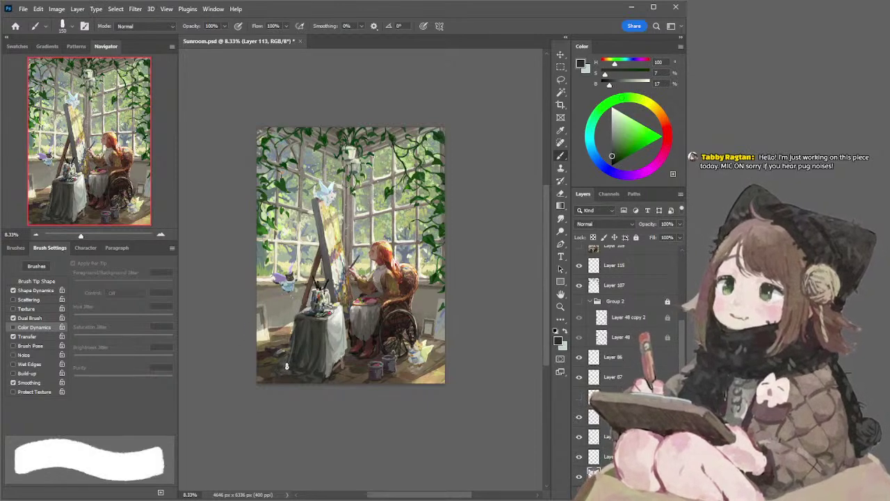
alt+click(268, 370)
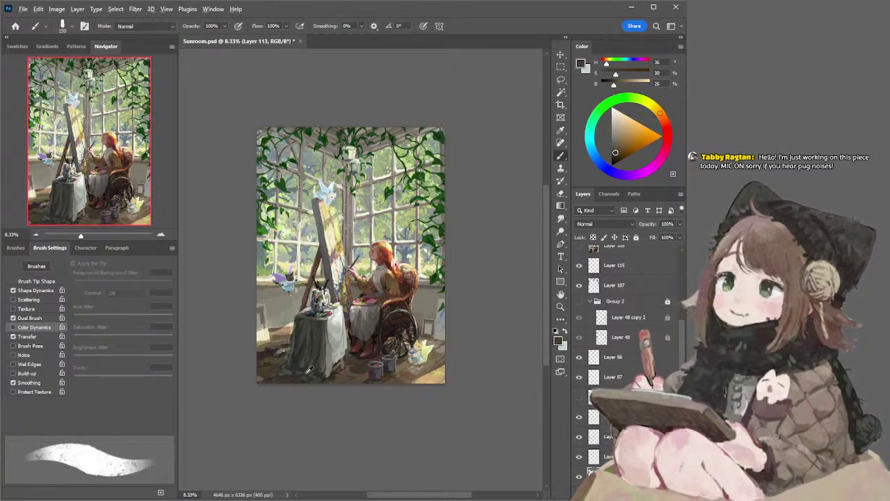
alt+click(289, 375)
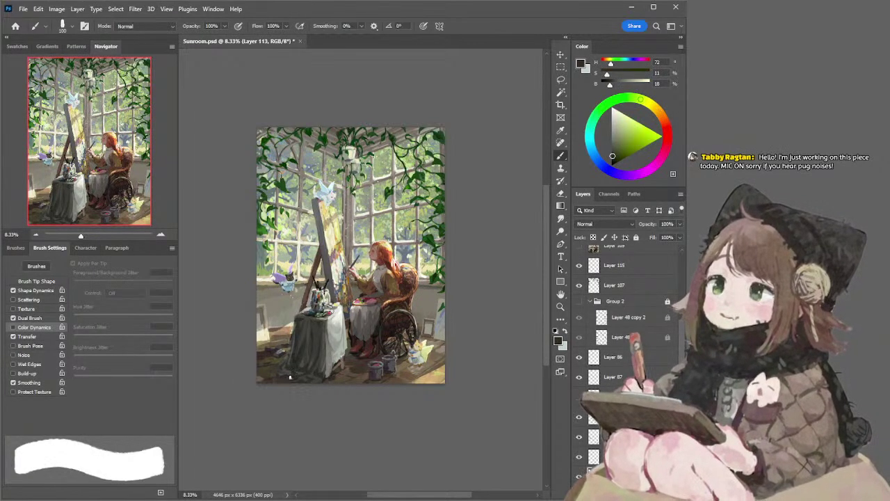
Touch up the tablecloth's shadowed lower folds at up to 200 px in sampled darks (H 72, S 11, B 18; H 48, S 8, B 24)
key(bracketright)
key(bracketright)
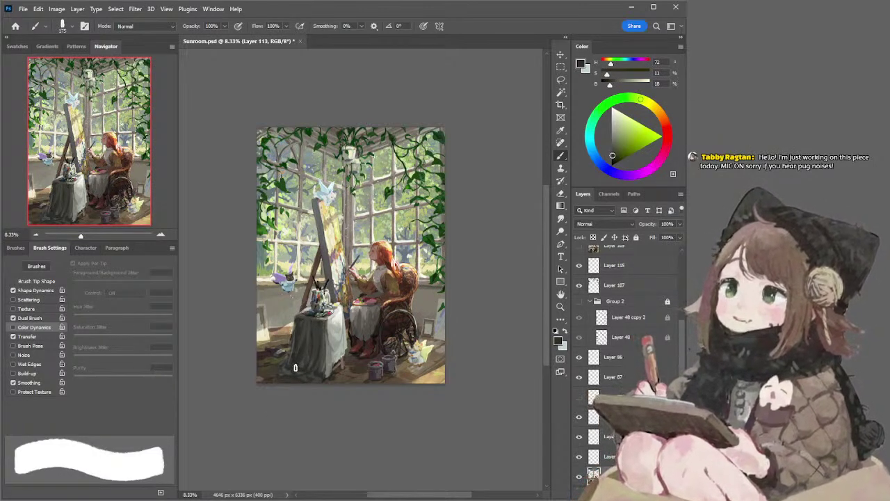
key(bracketright)
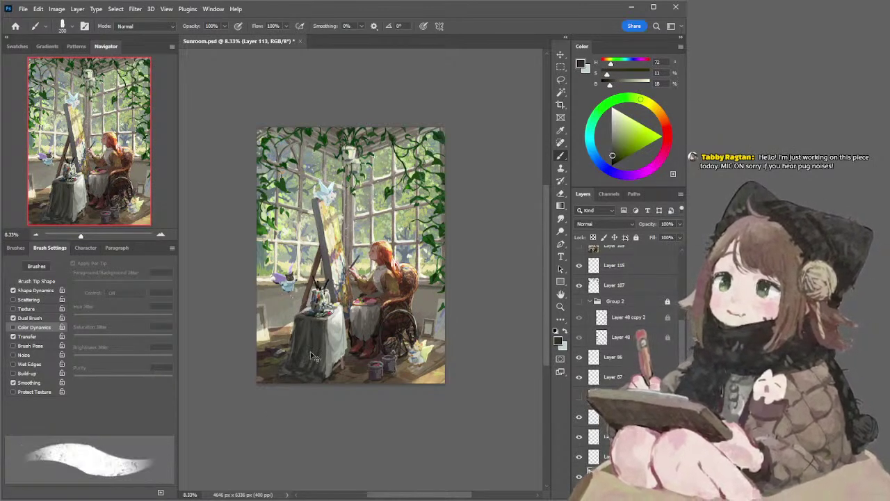
alt+click(300, 341)
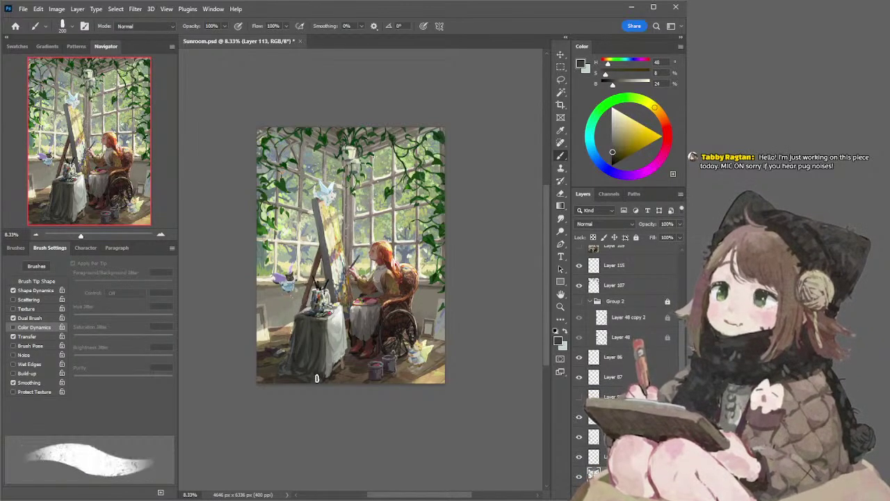
Detail the tablecloth's hem beside its lit side with a 90 px brush in sampled dark and mid grays (H 72, S 11, B 18; H 50, S 5, B 45)
alt+click(315, 374)
key(bracketleft)
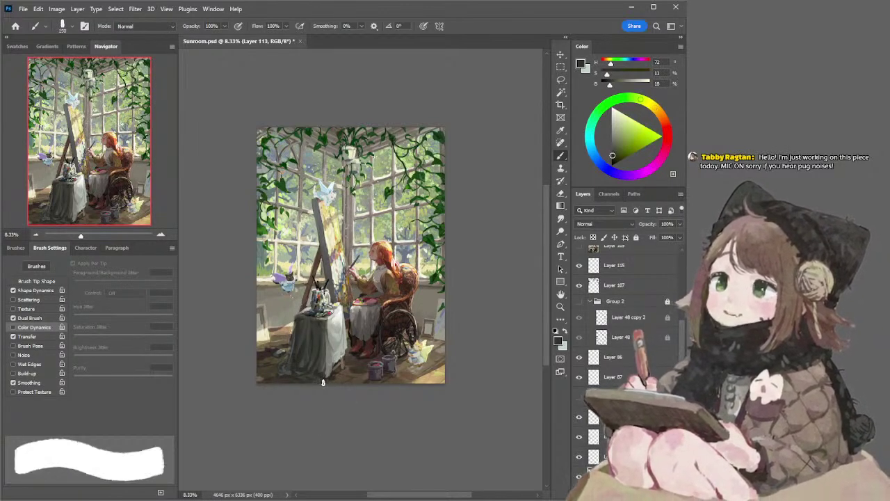
key(bracketleft)
key(bracketleft)
key(bracketleft)
key(bracketleft)
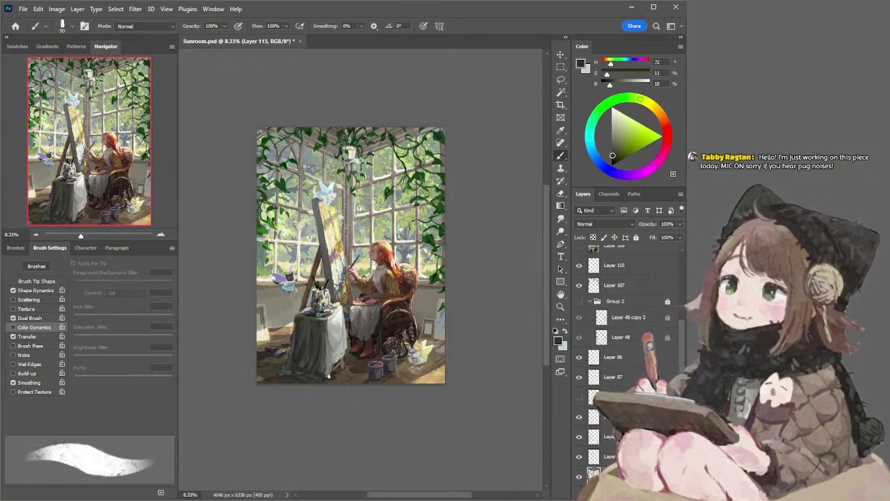
alt+click(325, 377)
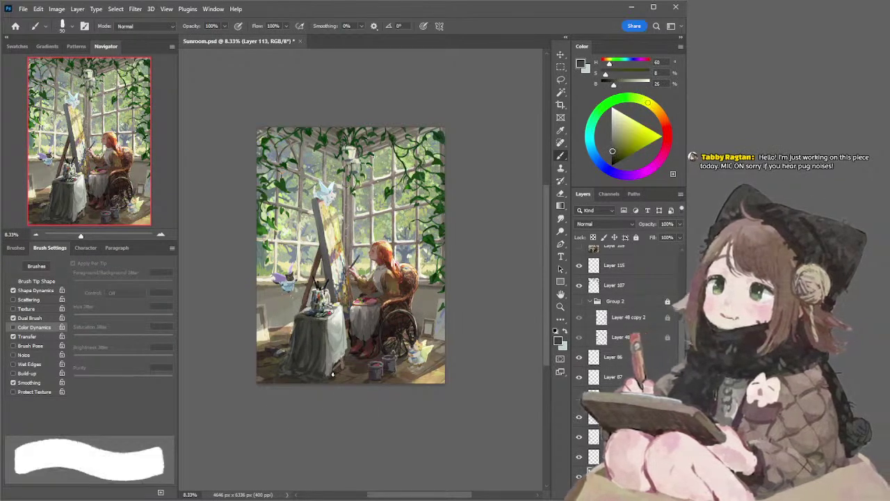
alt+click(334, 369)
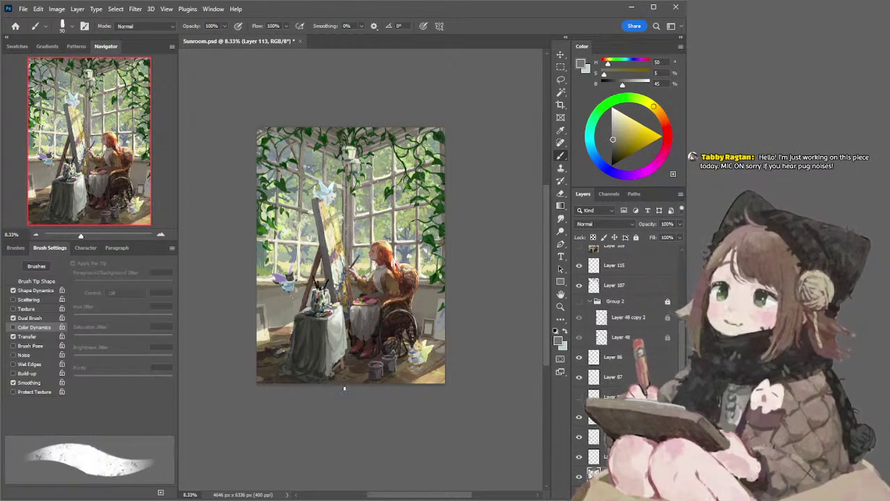
alt+click(292, 374)
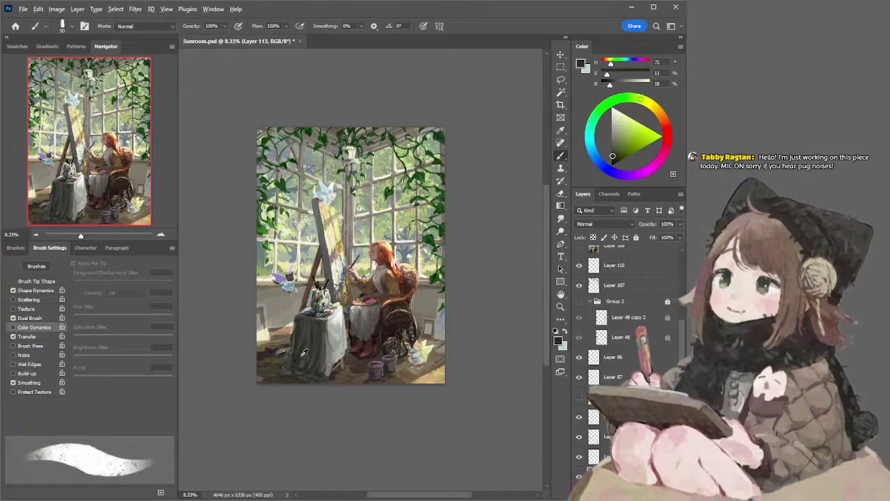
Paint broad strokes down the tablecloth's shadowed left side in gray-brown (H 51, S 11, B 26) with a 400 px brush
alt+click(300, 341)
key(bracketright)
key(bracketright)
key(bracketright)
key(bracketright)
key(bracketright)
key(bracketright)
key(bracketright)
key(bracketright)
drag(297, 327, 290, 362)
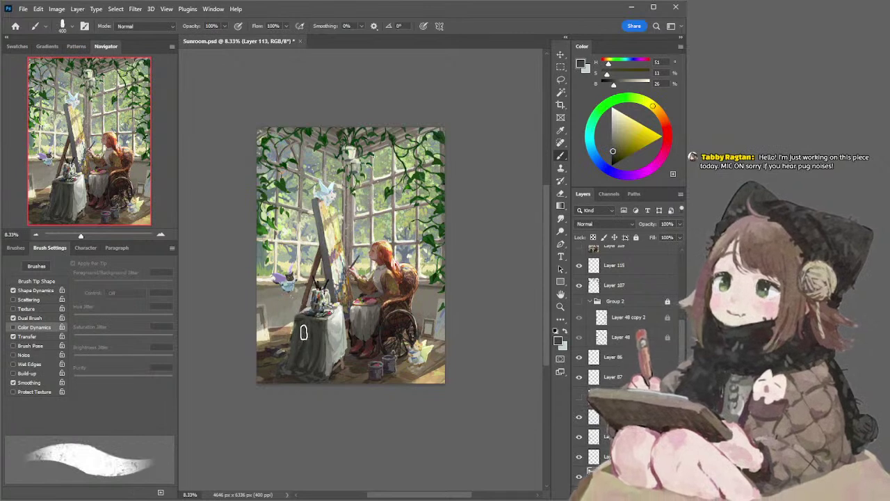
Paint the folds on the cloth's shadowed side at 400 px in alternating sampled tones (H 100, S 13, B 16; H 48, S 12, B 17; H 51, S 11, B 26)
alt+click(301, 355)
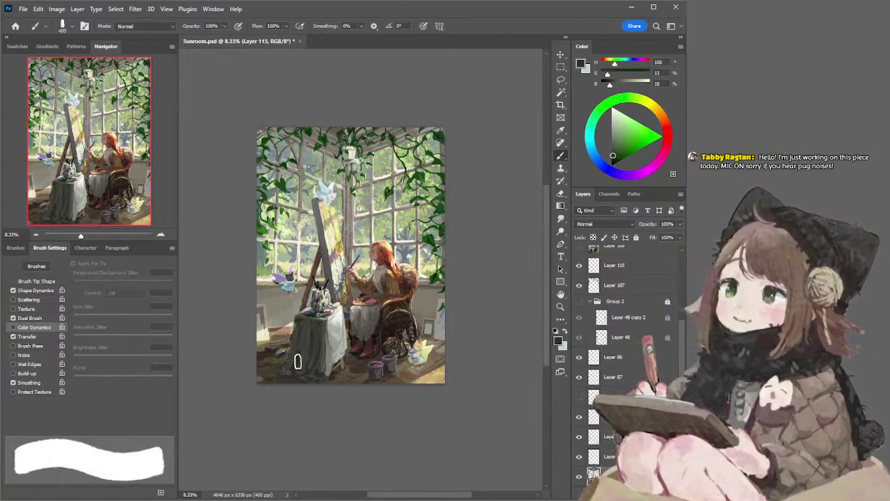
mouse_move(302, 353)
mouse_down()
mouse_move(303, 341)
mouse_move(293, 361)
mouse_up()
alt+click(303, 346)
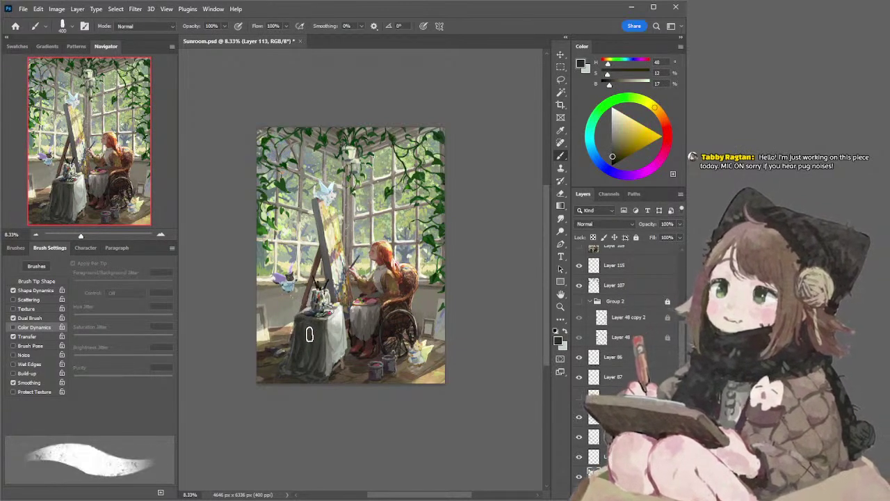
alt+click(307, 338)
drag(305, 340, 305, 366)
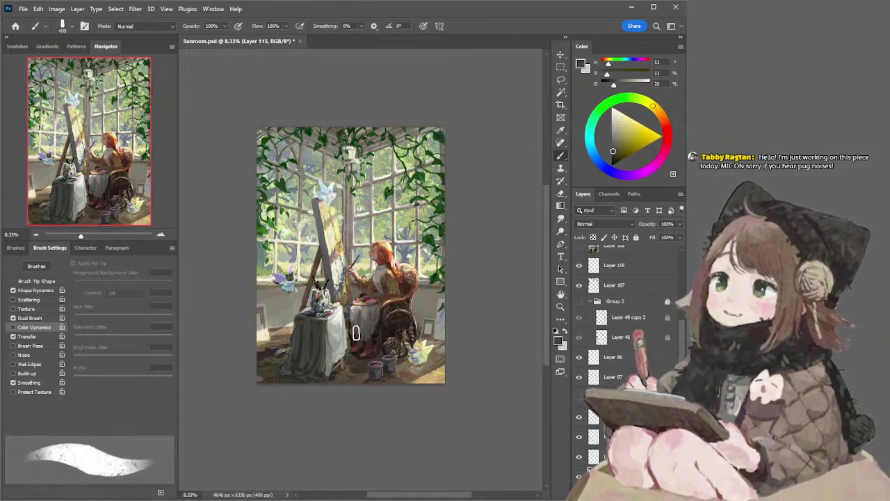
Refine the upper folds of the tablecloth's shadowed side in sampled darks, including H 50, S 10, B 23, reducing the brush from 300 to 200 px
alt+click(303, 341)
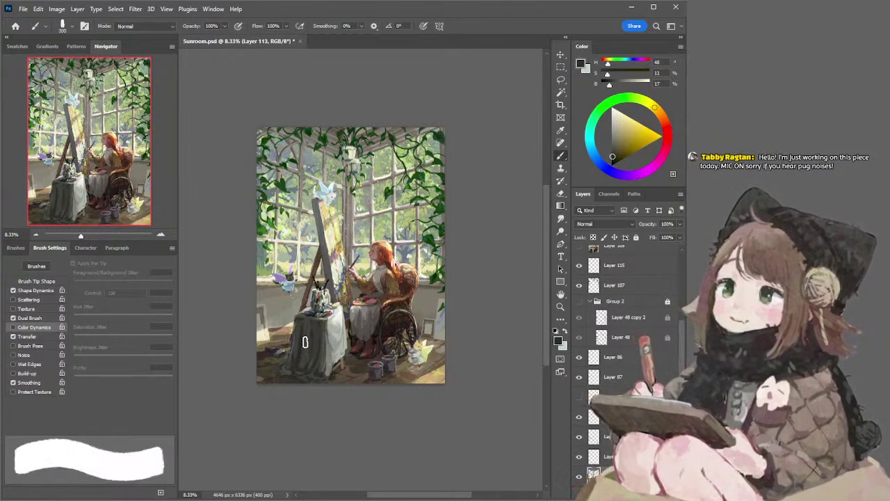
alt+click(300, 323)
alt+click(302, 322)
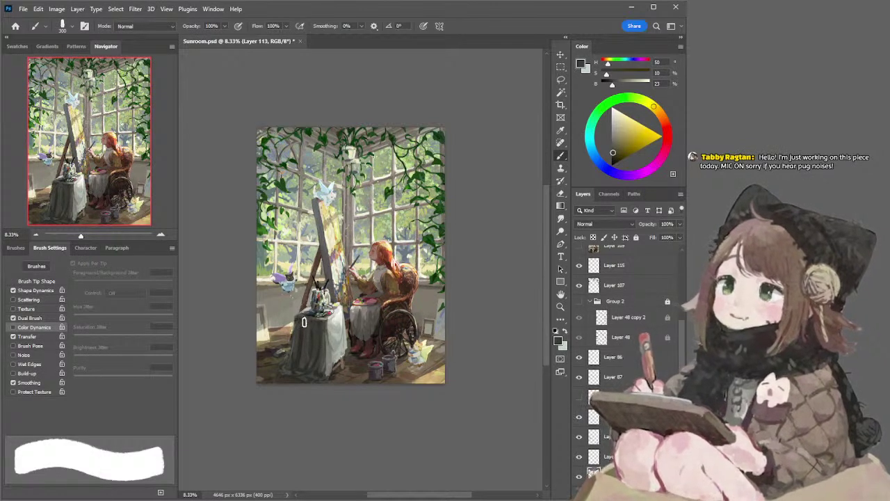
key([)
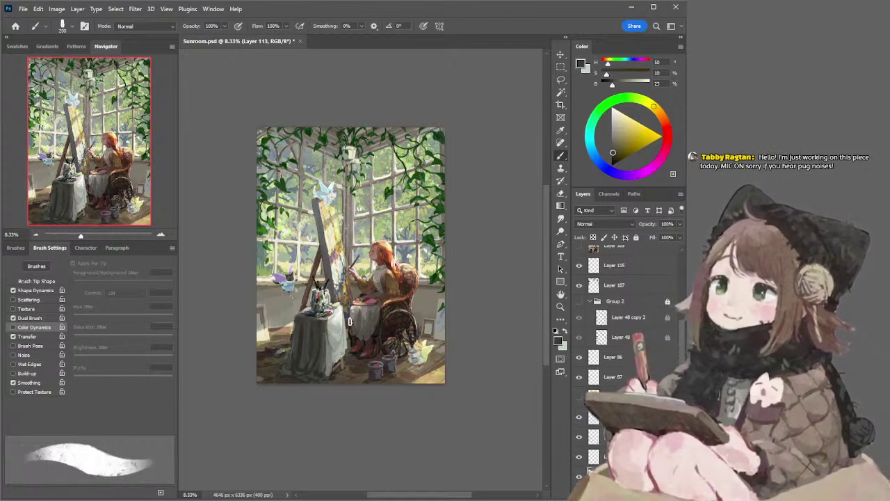
key([)
key(e)
key(b)
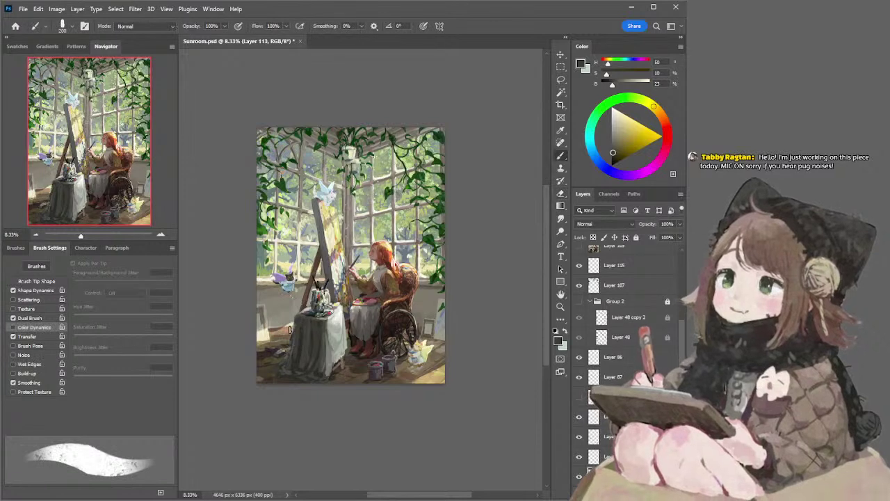
Clean up the tablecloth's left edge at 150 px with sampled floor tones (H 30, S 35, B 67; H 42, S 28, B 42) and cloth gray (H 50, S 10, B 24)
alt+click(292, 328)
key(bracketleft)
key(bracketleft)
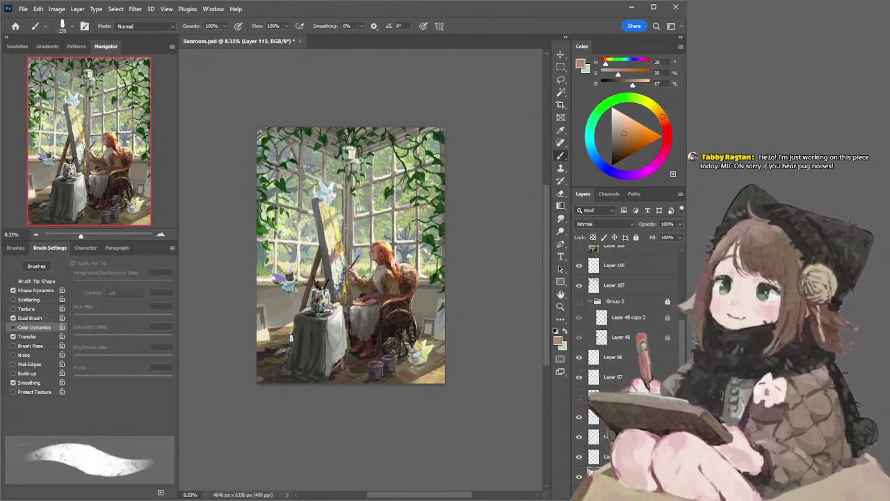
alt+click(290, 335)
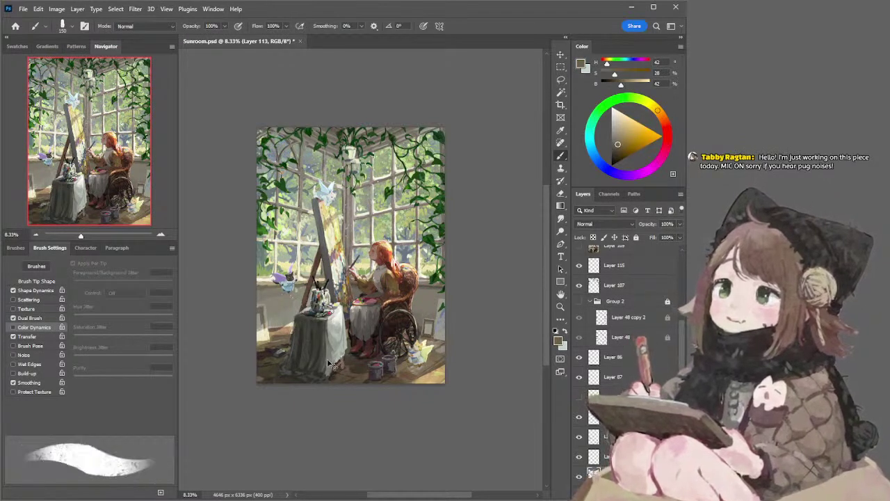
alt+click(299, 325)
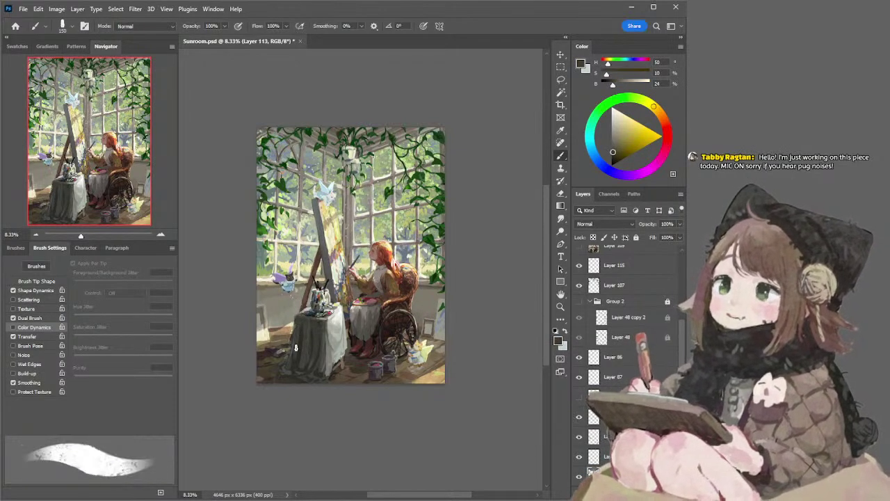
Erase part of Layer 114's overlay on the tablecloth's shaded side, reduce the eraser size, and return to Layer 113
key(alt+bracketright)
key(e)
drag(296, 328, 300, 333)
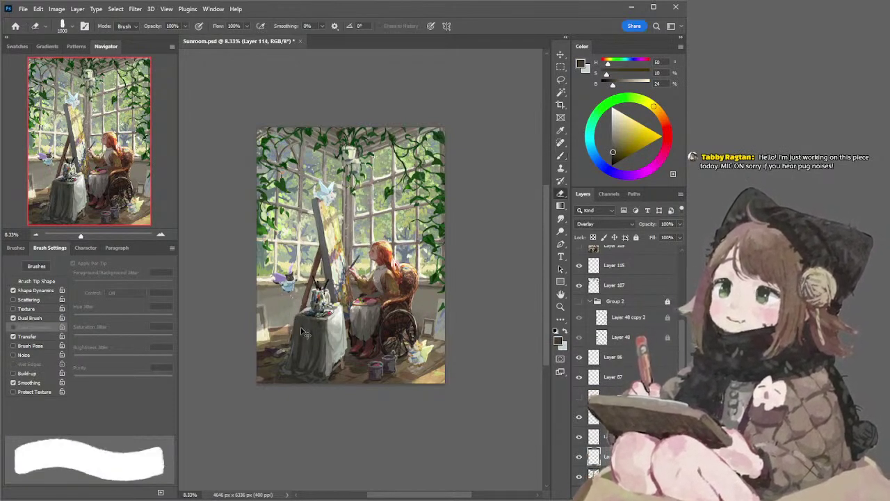
key(bracketleft)
key(bracketleft)
key(bracketleft)
key(bracketleft)
key(bracketleft)
key(bracketleft)
key(bracketleft)
key(alt+bracketleft)
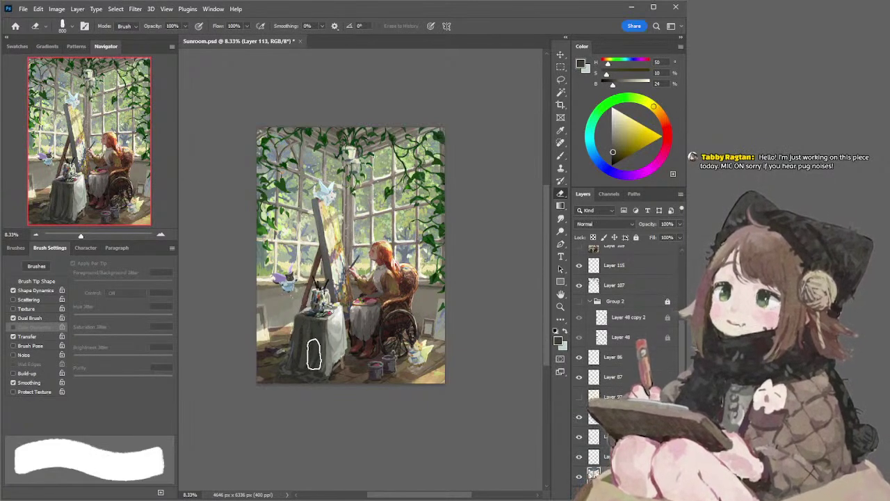
Paint folds along the lower part of the tablecloth with a 150 px brush, using dark and mid greys sampled from the artwork
key(b)
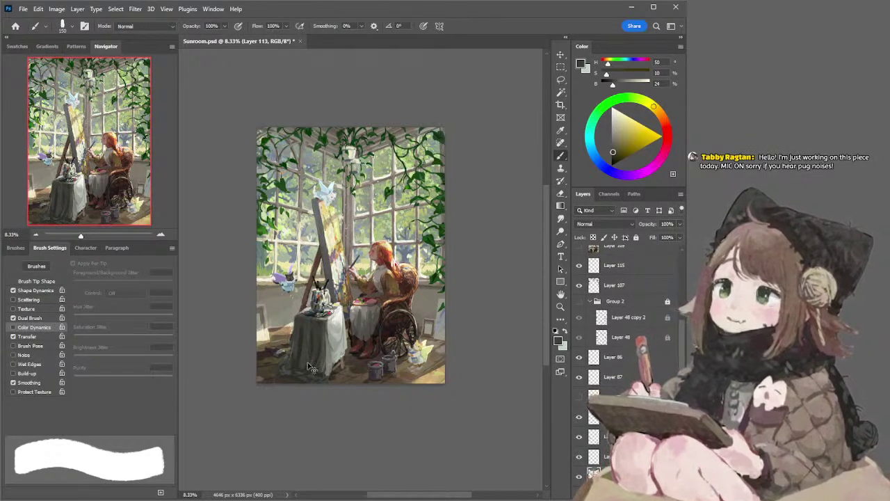
alt+click(296, 357)
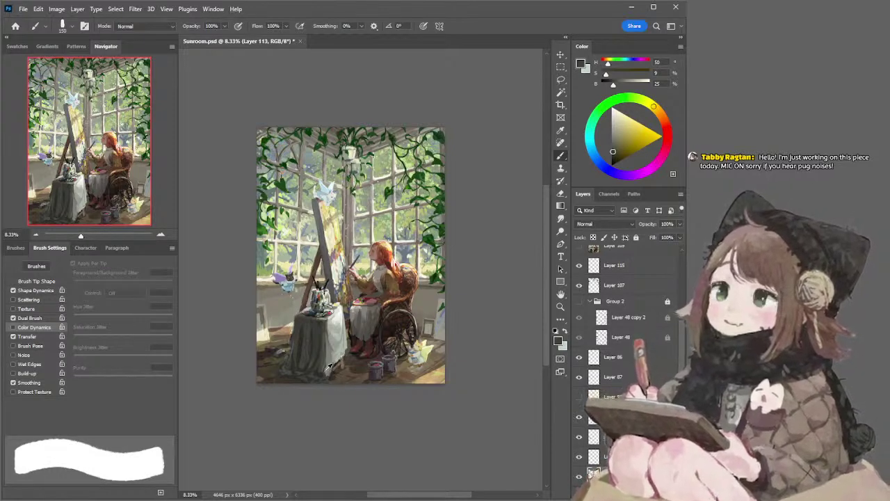
alt+click(327, 370)
alt+click(332, 379)
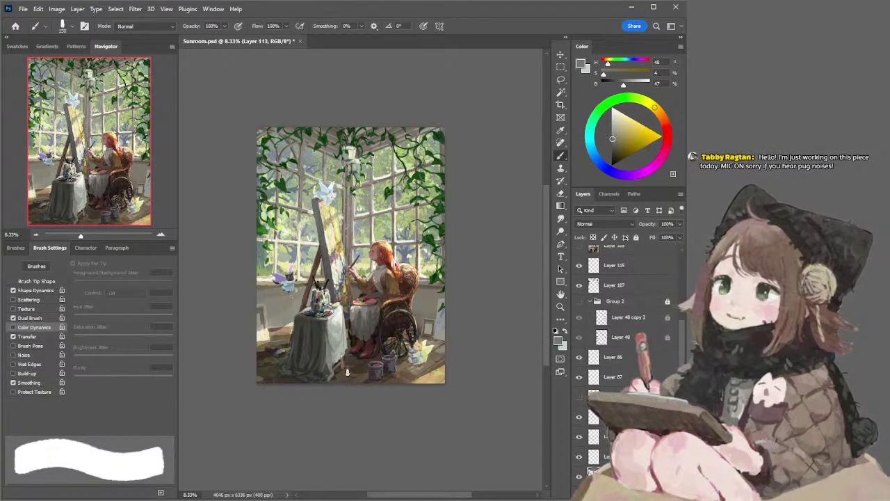
Refine the tablecloth's lower-right folds and hem with a 100 px brush, alternating light and dark greys sampled from the cloth
alt+click(333, 365)
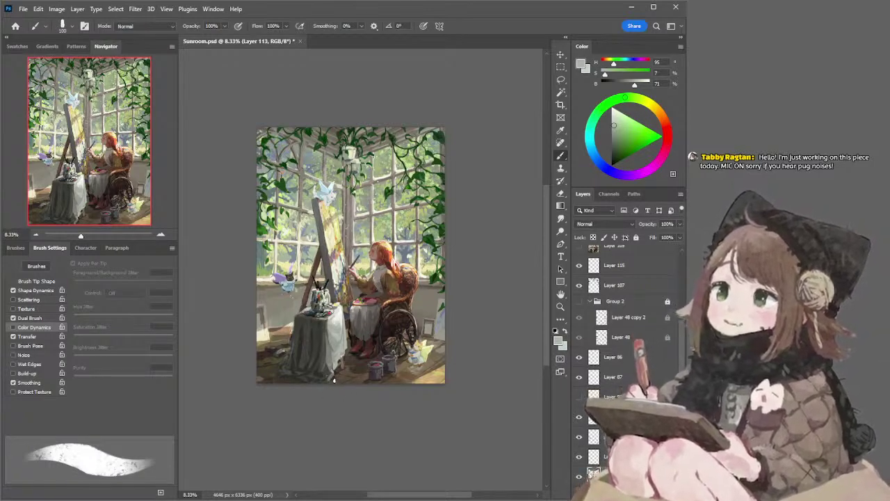
alt+click(332, 368)
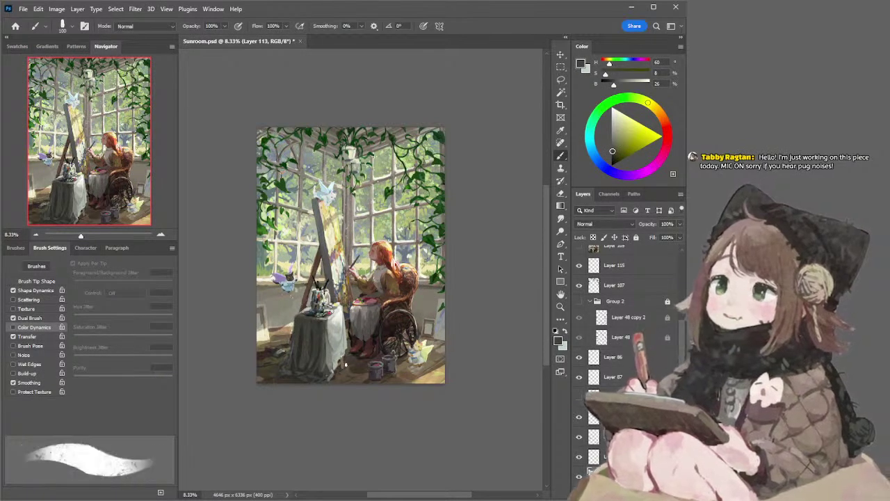
alt+click(335, 369)
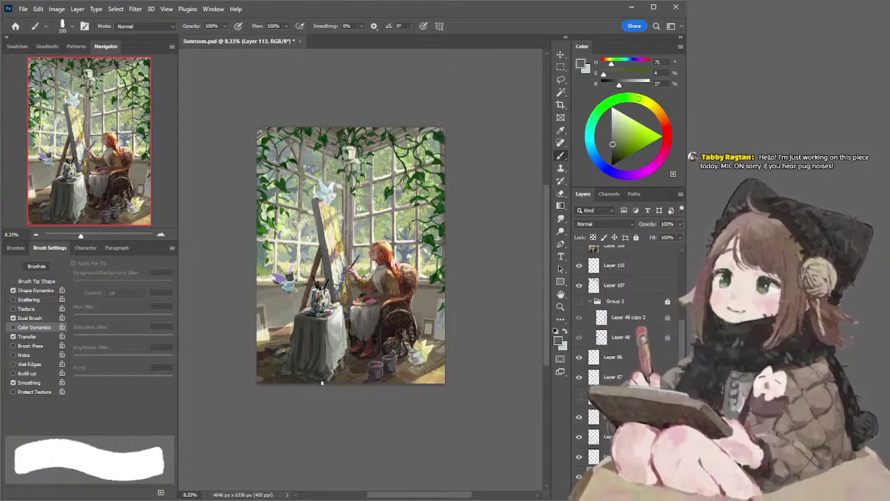
alt+click(328, 378)
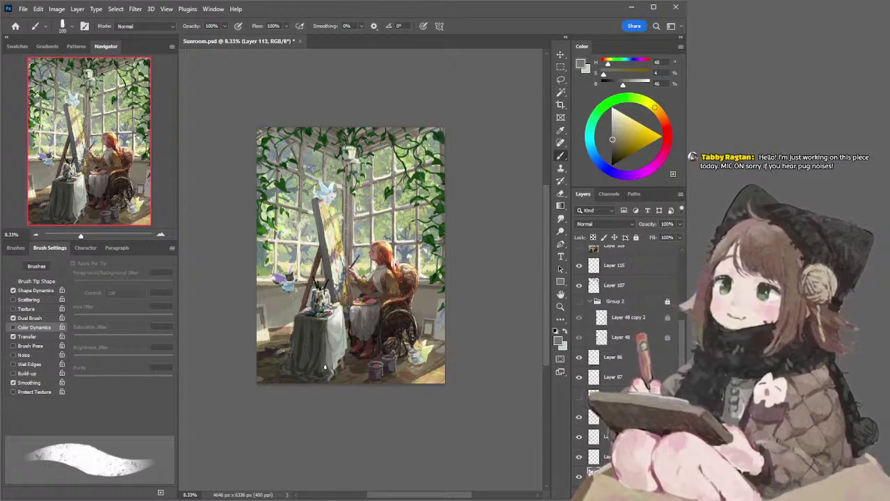
alt+click(322, 363)
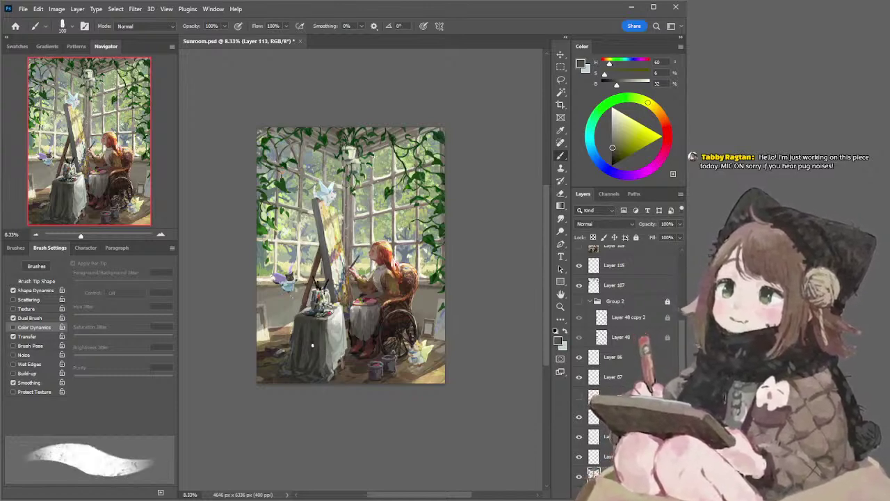
Smudge the folds in the shaded part of the tablecloth downward at 100% strength
key(r)
drag(308, 343, 305, 362)
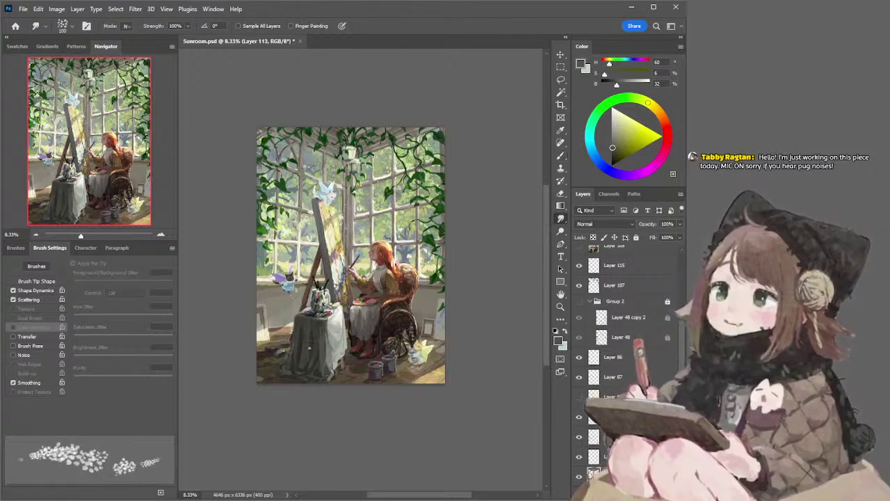
drag(310, 341, 306, 365)
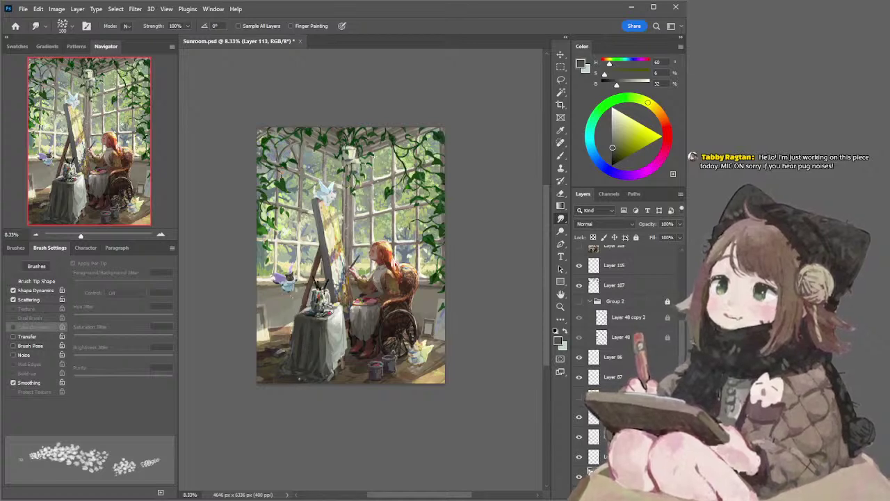
Paint the dark shadow where the tablecloth's lower-left hem meets the floor, using sampled dark tones and an 80 px brush
key(b)
alt+click(305, 377)
key(r)
key(b)
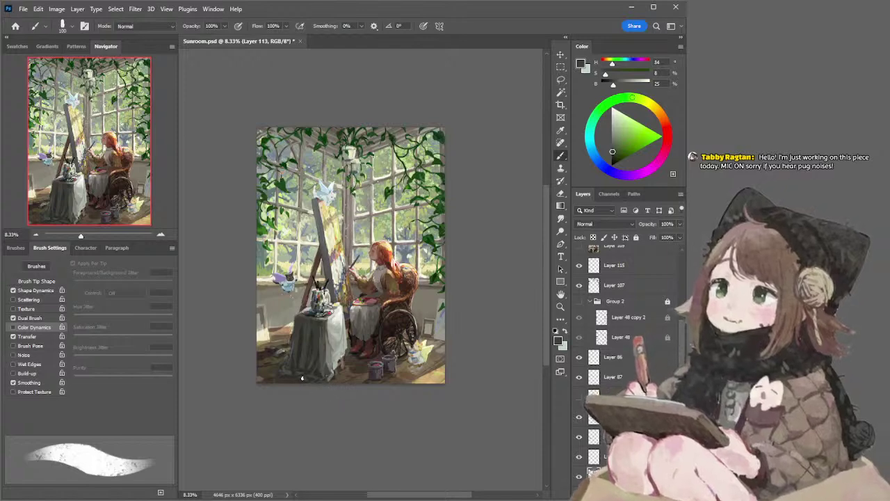
alt+click(285, 374)
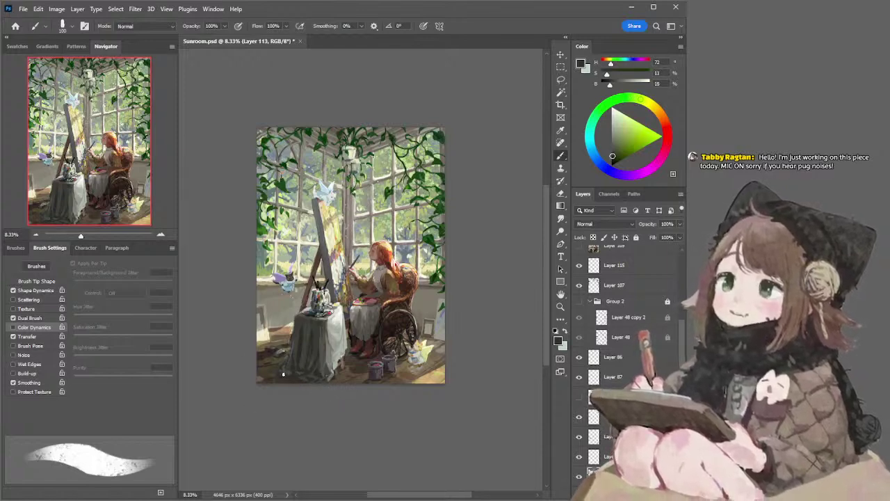
key(bracketleft)
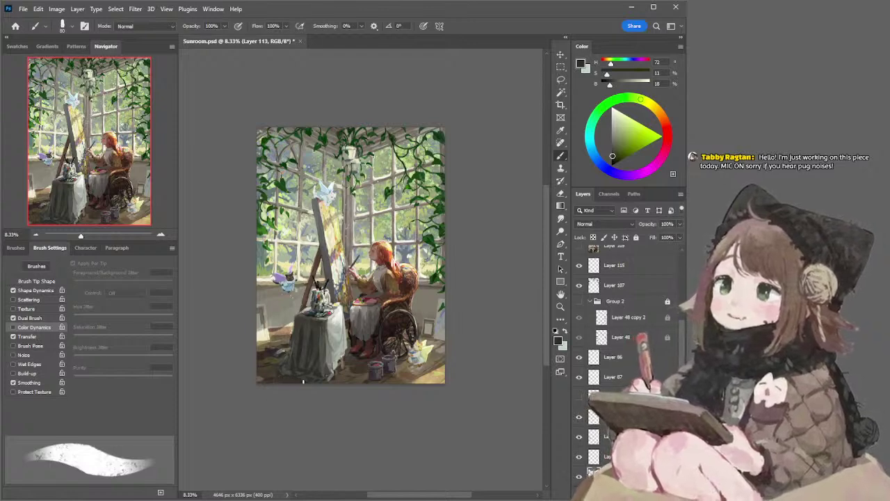
Rework the tablecloth's lower-left folds with dark greys sampled nearby, and blend them with the Smudge tool
alt+click(306, 376)
key(bracketright)
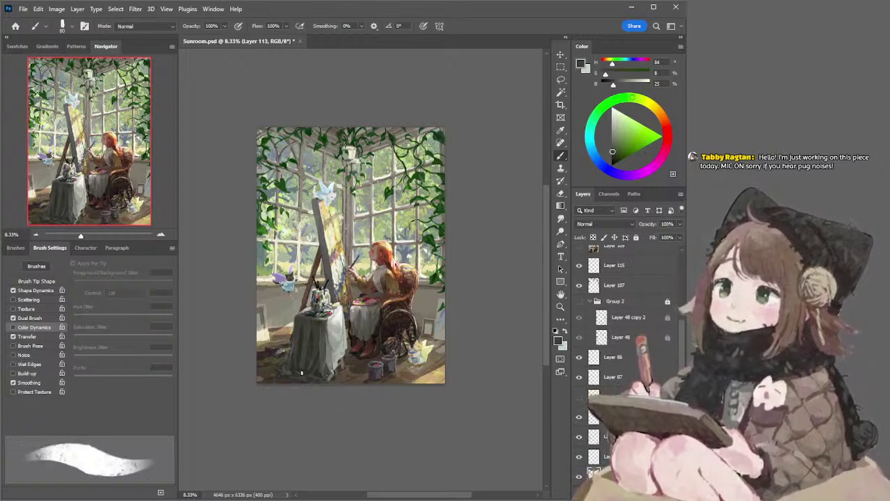
alt+click(300, 373)
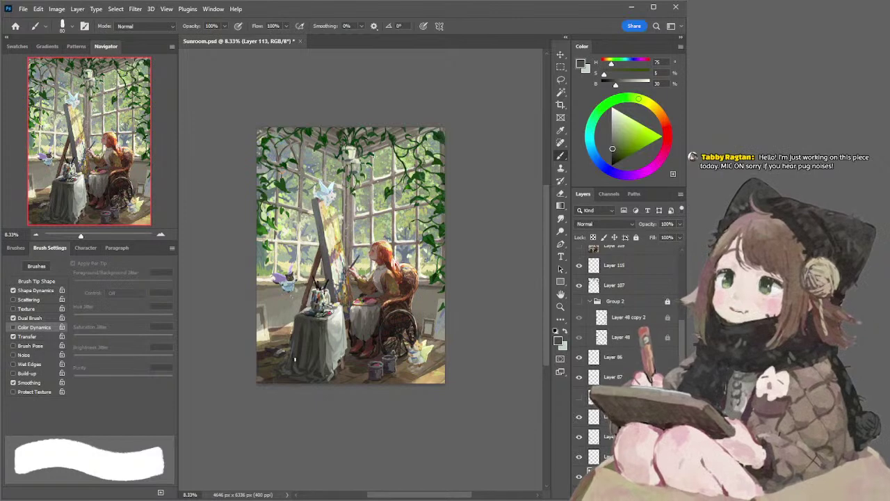
drag(302, 367, 295, 365)
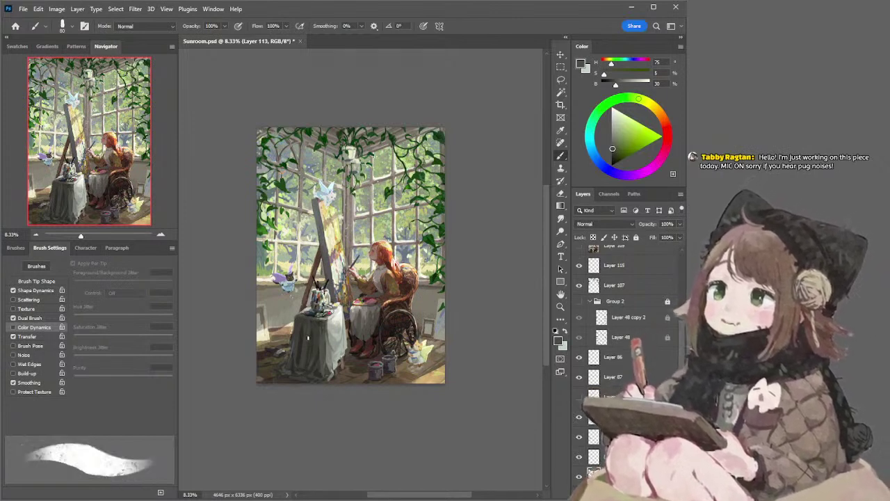
key(r)
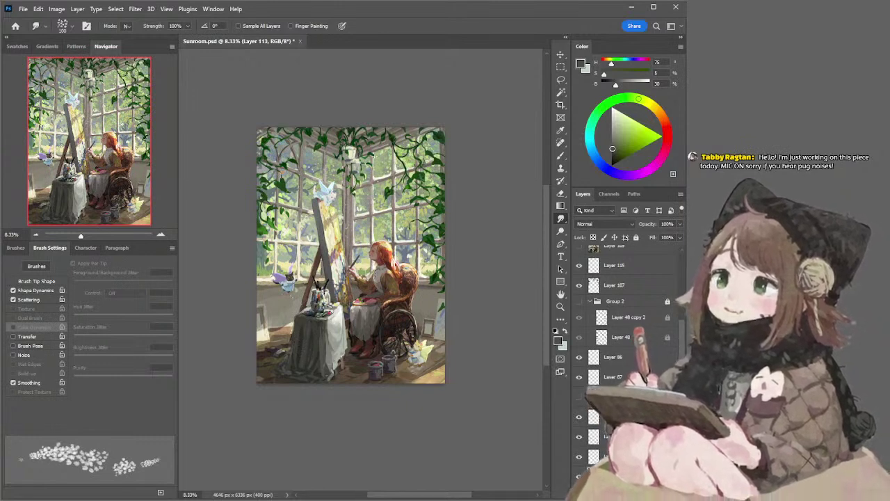
Paint the tablecloth's shaded and sunlit sides with sampled greys, and touch up the tabletop's left corner with a 100 px brush
key(b)
alt+click(295, 334)
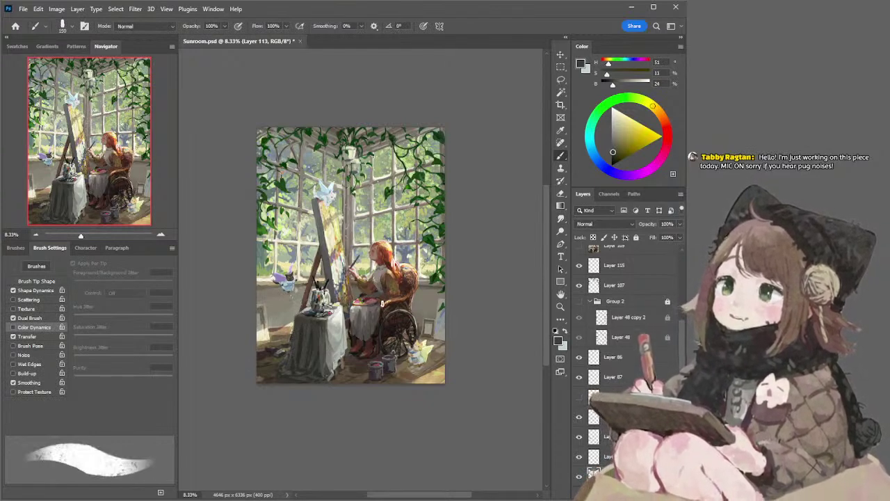
alt+click(337, 331)
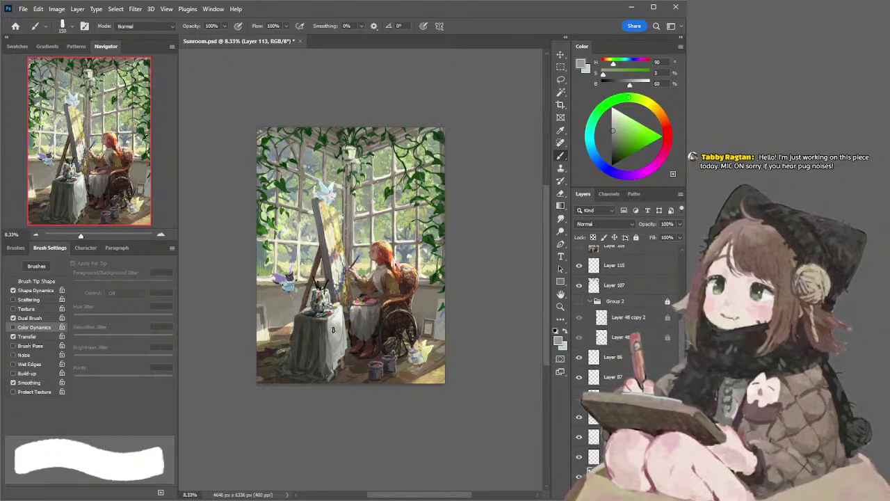
alt+click(337, 338)
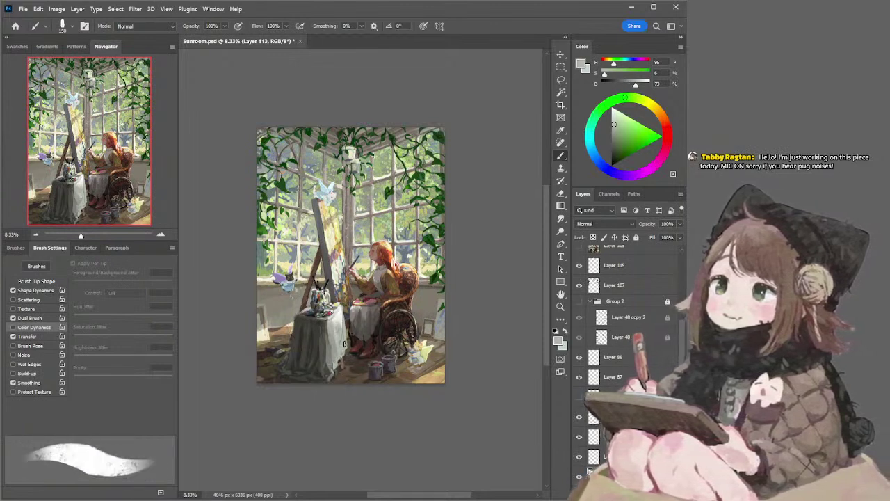
alt+click(340, 338)
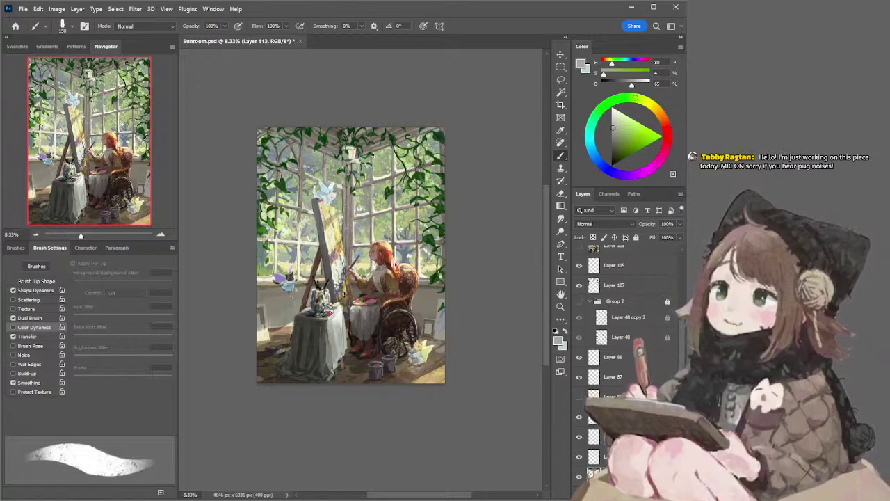
alt+click(305, 310)
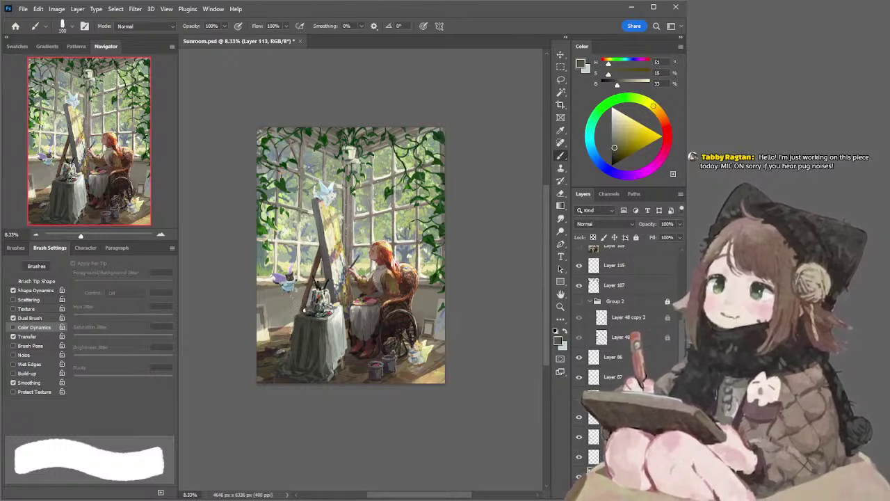
drag(300, 314, 306, 311)
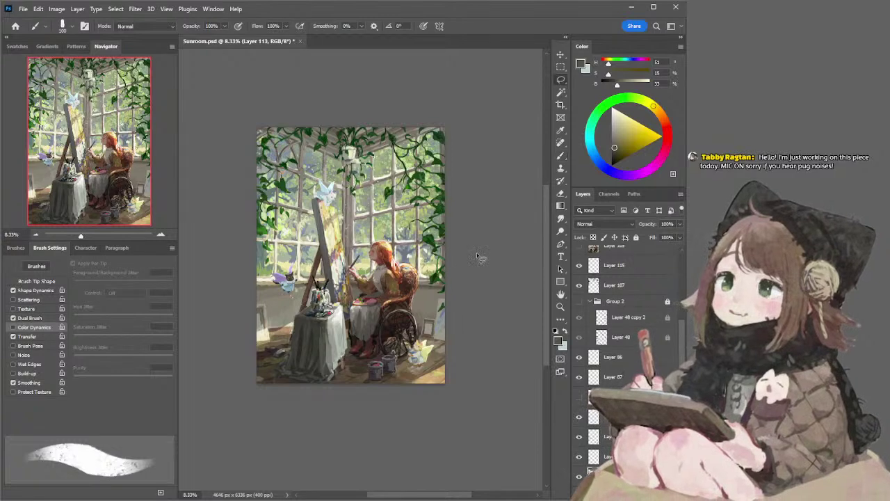
Touch up the yellow creature beside the paint cans on Layer 110 with a pale yellow sampled from it
key(l)
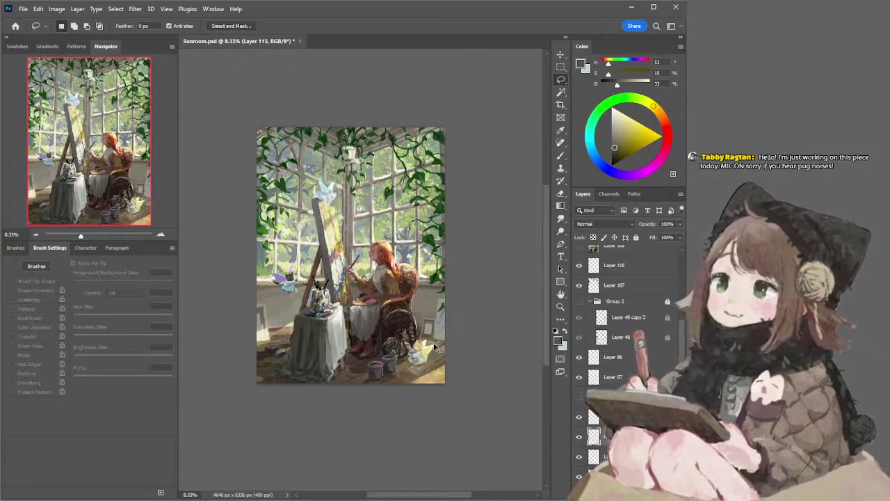
key(b)
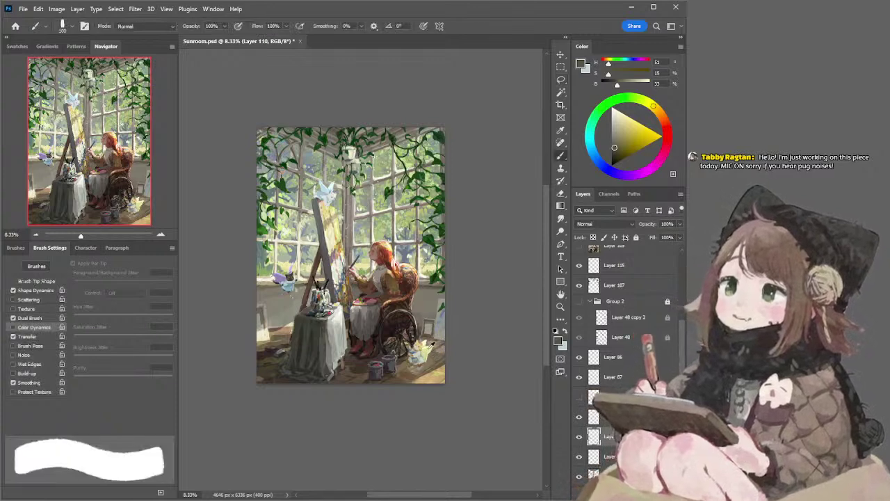
alt+click(432, 344)
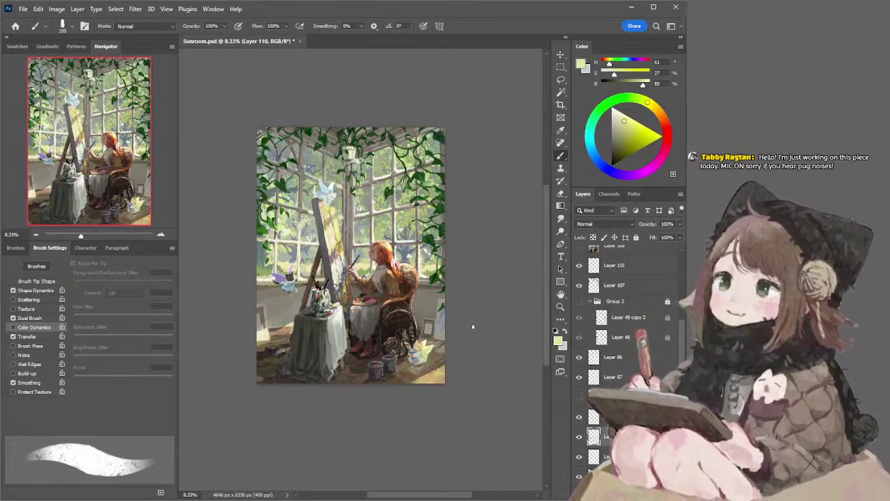
Toggle Layer 97's visibility to compare, leave it shown, and make it the active layer
click(579, 399)
click(579, 400)
click(580, 399)
click(581, 398)
click(597, 397)
key(e)
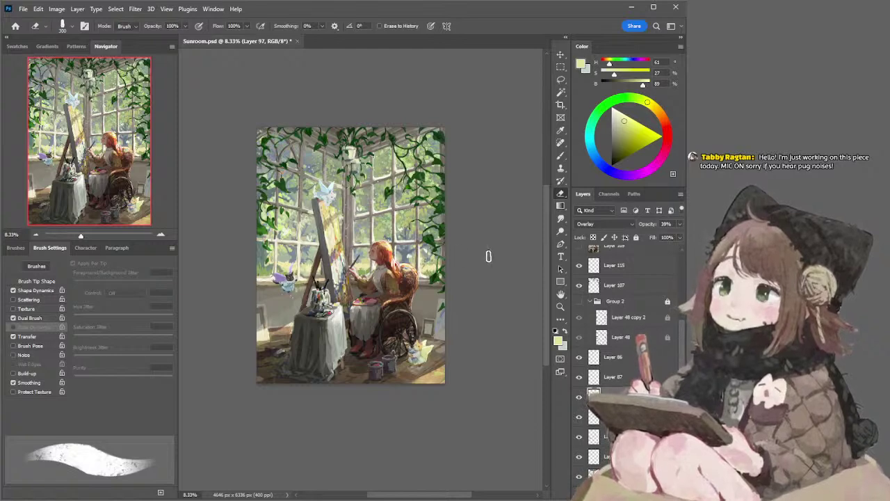
key(l)
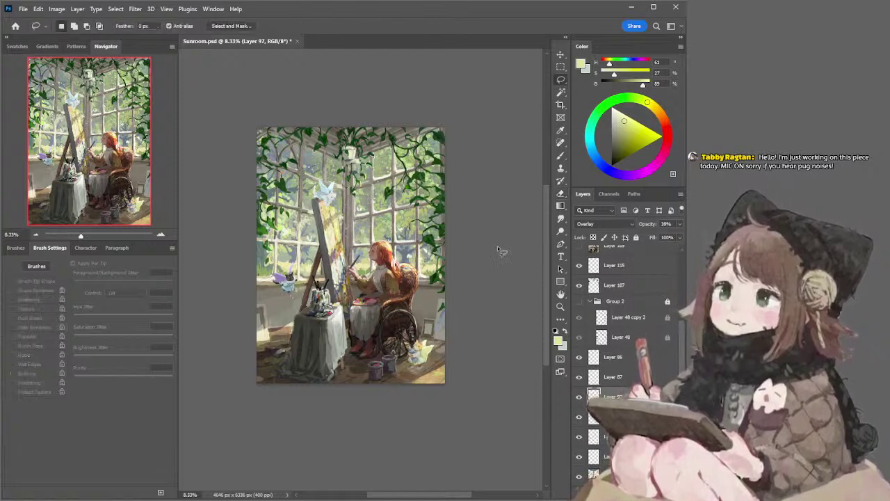
Scatter light grey specks (0% saturation, 87% brightness) on Layer 87 over the wall beside the table with a splatter brush, undoing unwanted strokes
click(591, 379)
key(e)
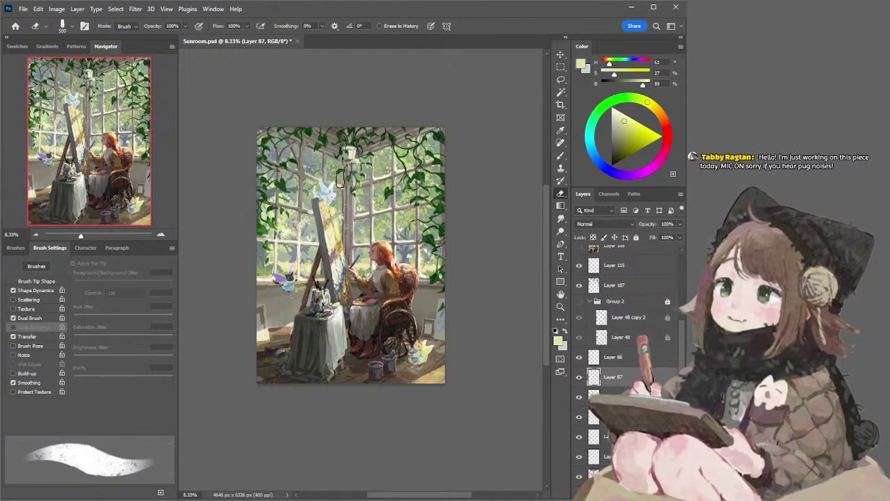
key(b)
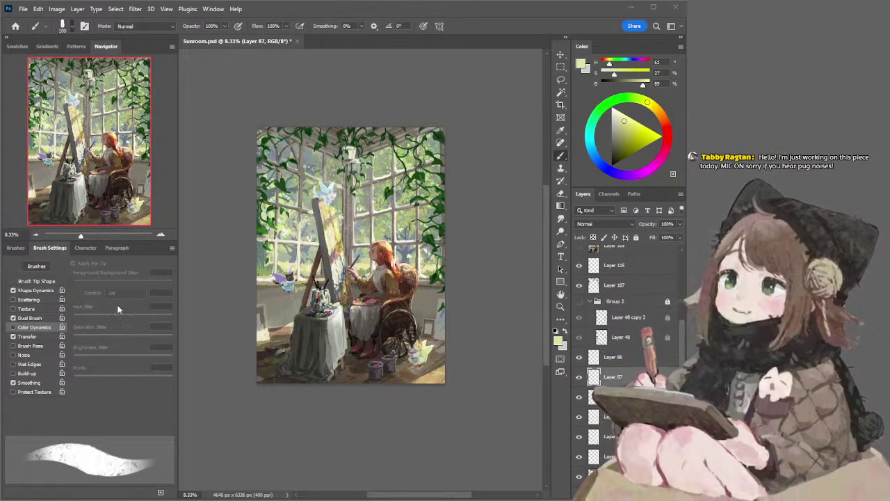
click(108, 269)
drag(610, 114, 610, 113)
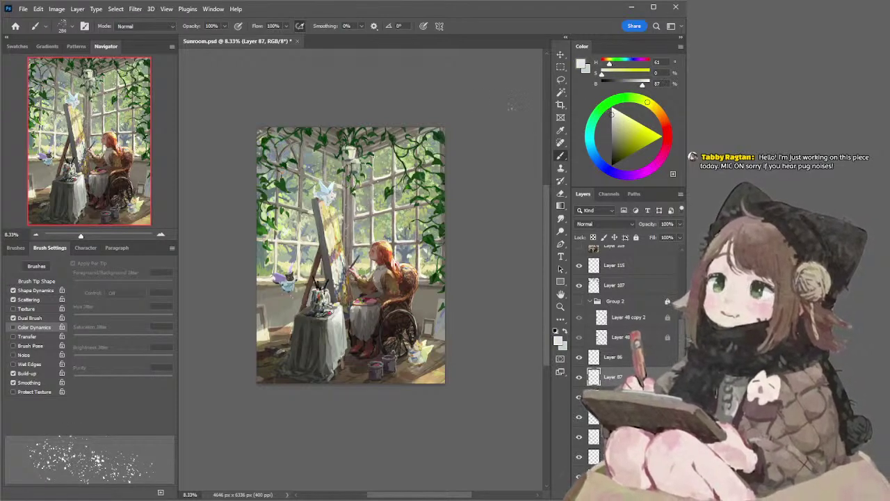
mouse_move(287, 313)
mouse_down()
mouse_move(285, 301)
mouse_move(282, 318)
mouse_move(274, 309)
mouse_move(282, 307)
mouse_up()
key(ctrl+z)
key(ctrl+z)
key(ctrl+z)
key(ctrl+z)
Thin out the light specks on the wall beside the table on Layer 87 with the Eraser, reducing it to 300 px
key(e)
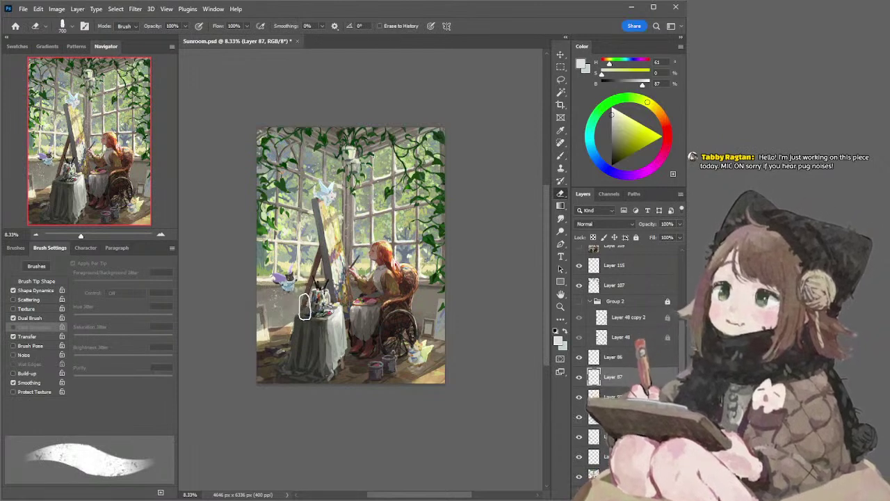
key(bracketleft)
key(bracketleft)
key(bracketleft)
key(bracketleft)
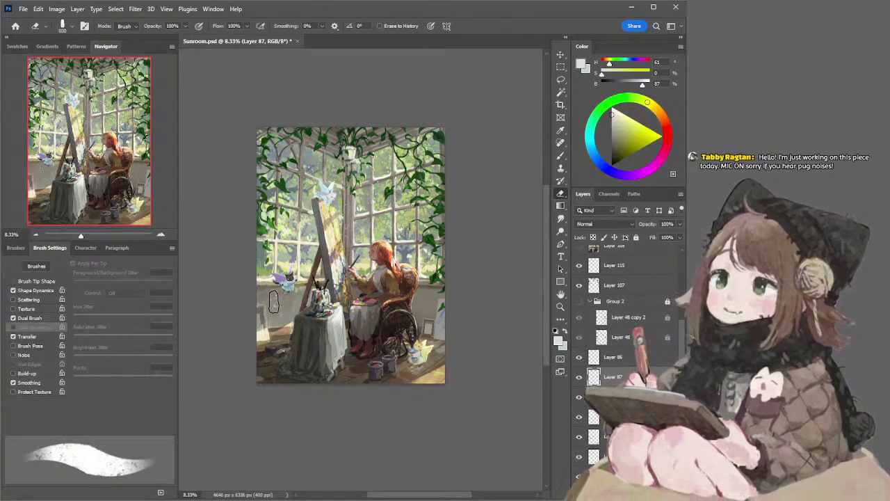
key(bracketleft)
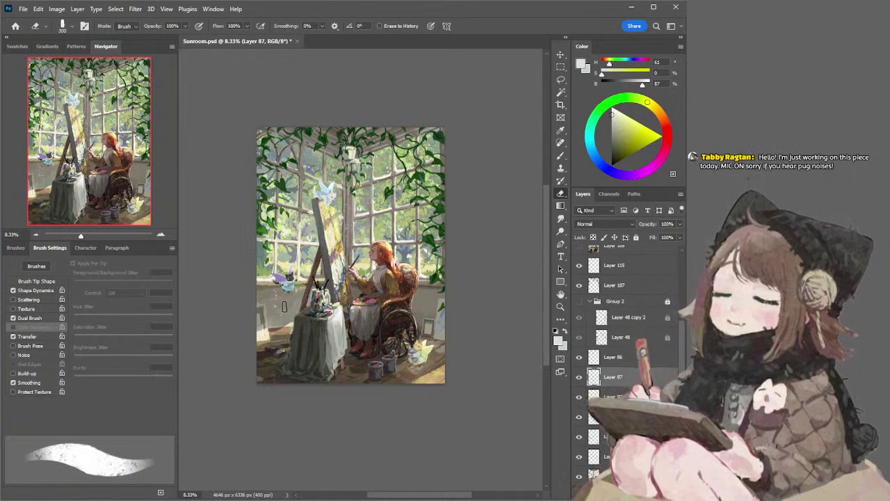
key(l)
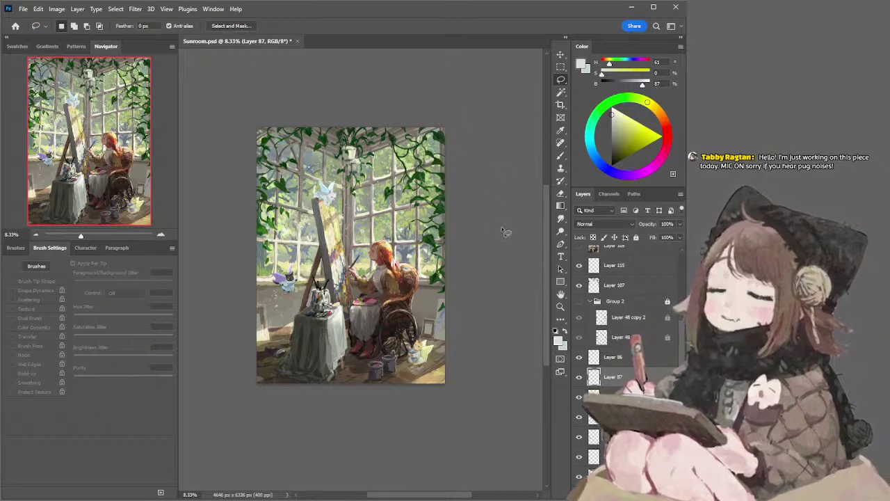
Scatter light grey specks (0% saturation, 89% brightness) near the yellow creature with a 600 px splatter brush, undoing the last stroke
key(b)
key(])
click(431, 320)
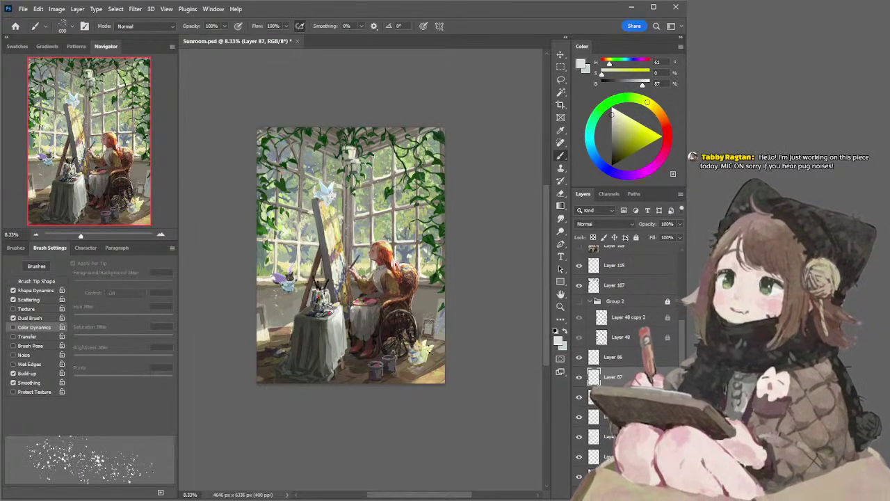
click(615, 108)
click(612, 113)
click(411, 323)
key(ctrl+z)
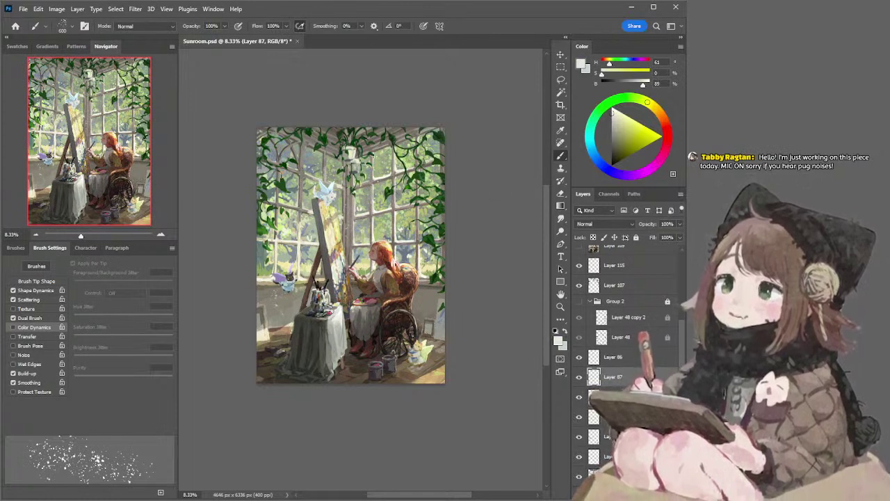
Alternate a 250 px Eraser and the light grey splatter brush to refine the floating specks on Layer 87
key(e)
key(bracketleft)
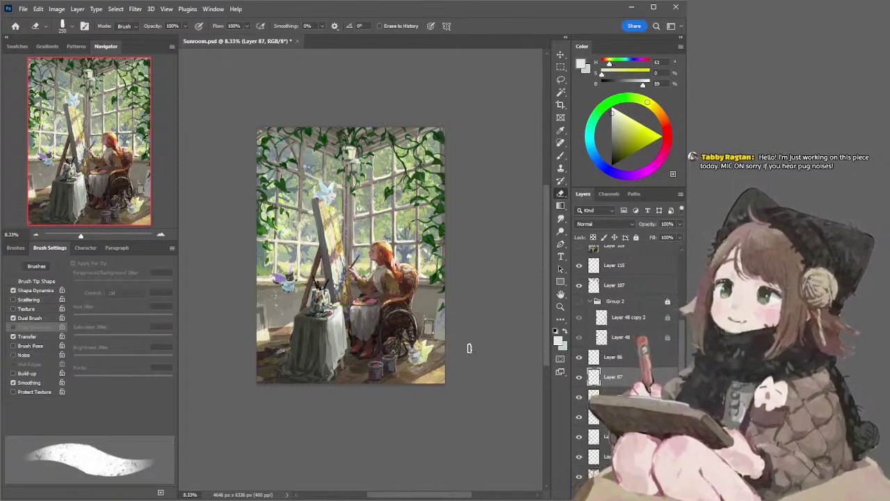
key(b)
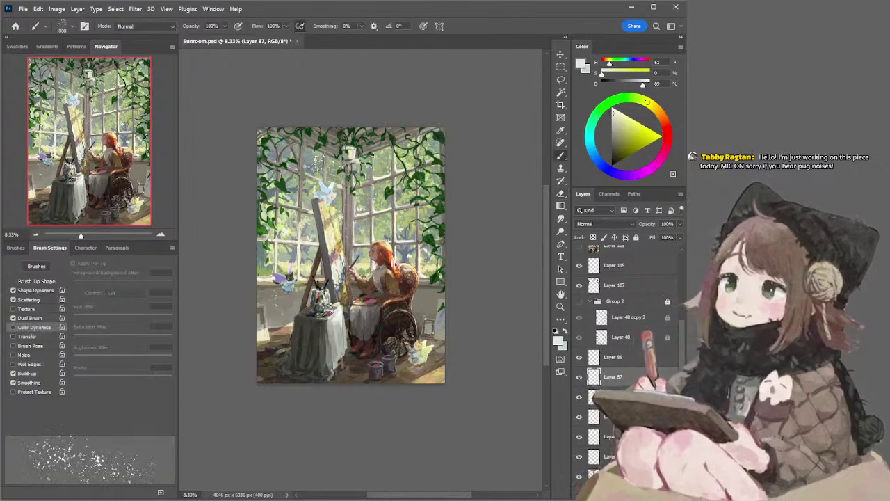
key(e)
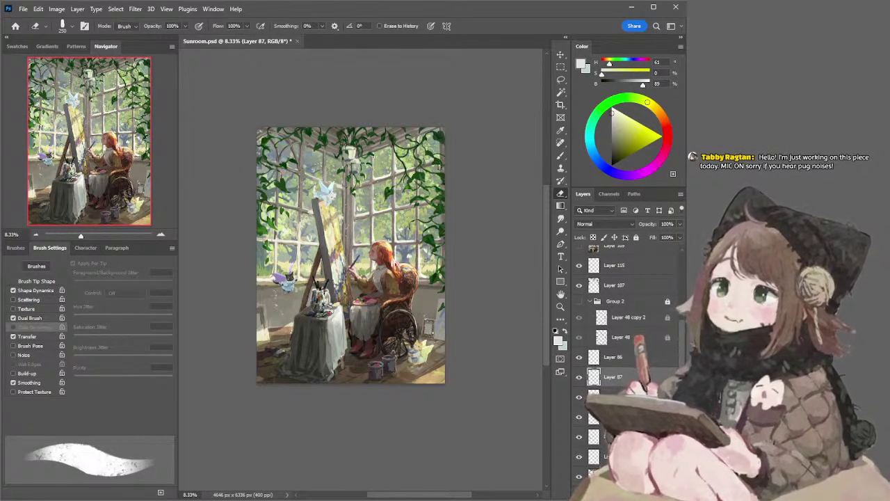
key(l)
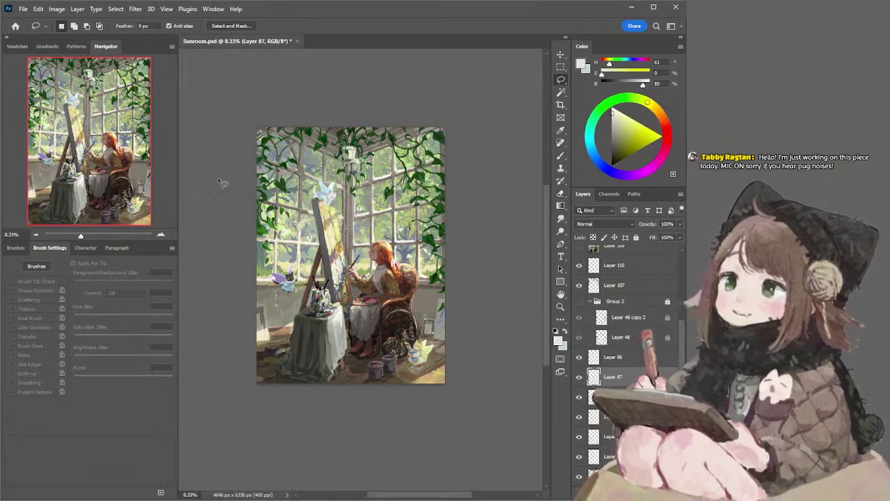
Touch up the small blue creature beside the easel on Layer 110 with a blue sampled from it and a 125 px textured brush
ctrl+click(298, 304)
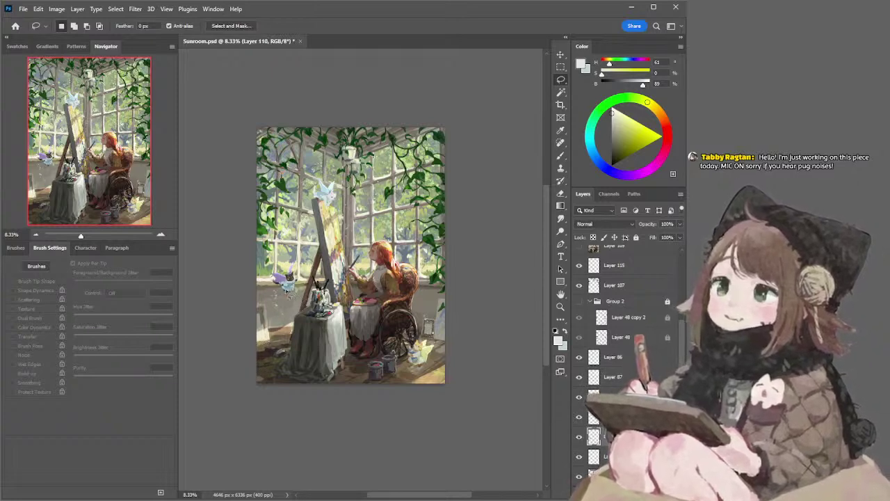
mouse_move(282, 286)
mouse_down()
mouse_move(292, 297)
mouse_move(281, 289)
mouse_up()
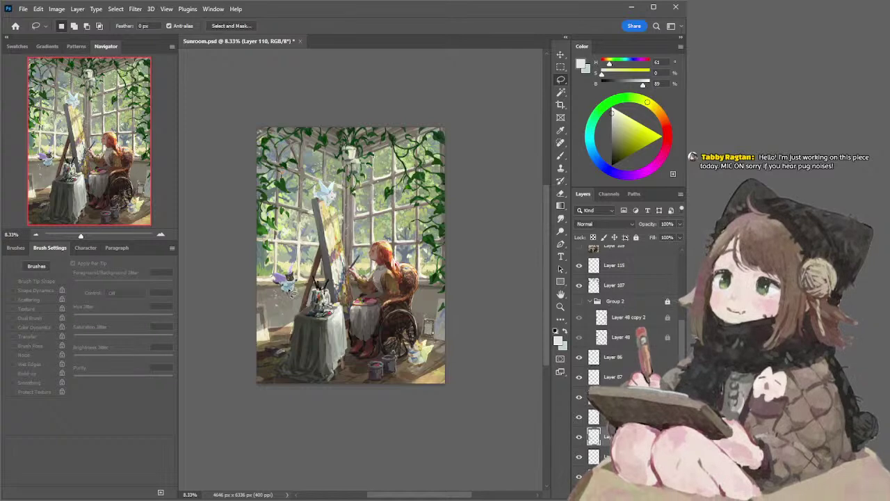
key(b)
alt+click(293, 283)
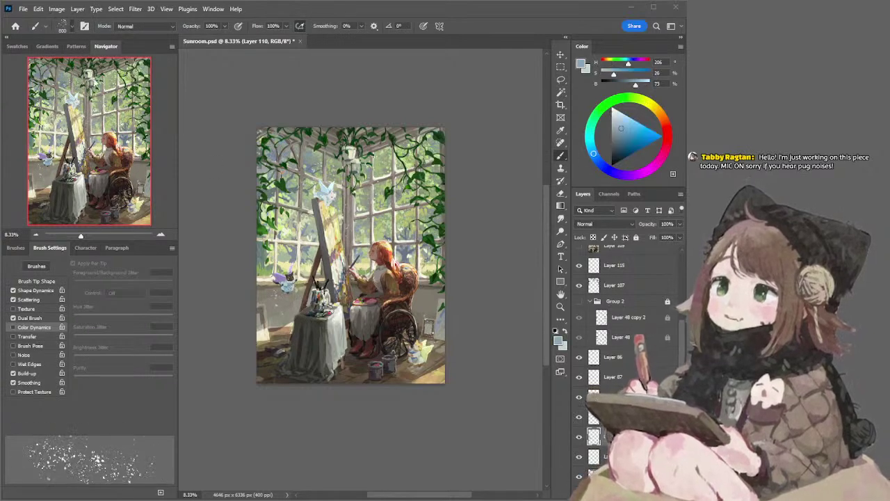
double_click(97, 164)
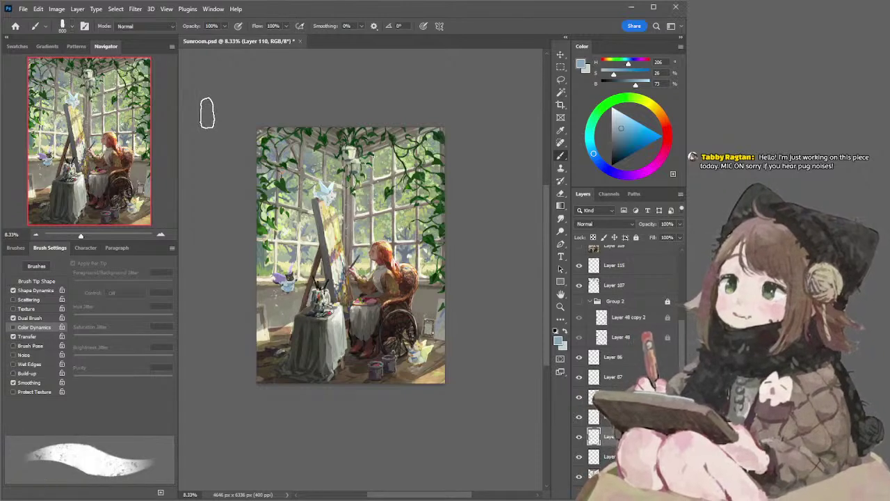
alt+click(290, 292)
key(bracketleft)
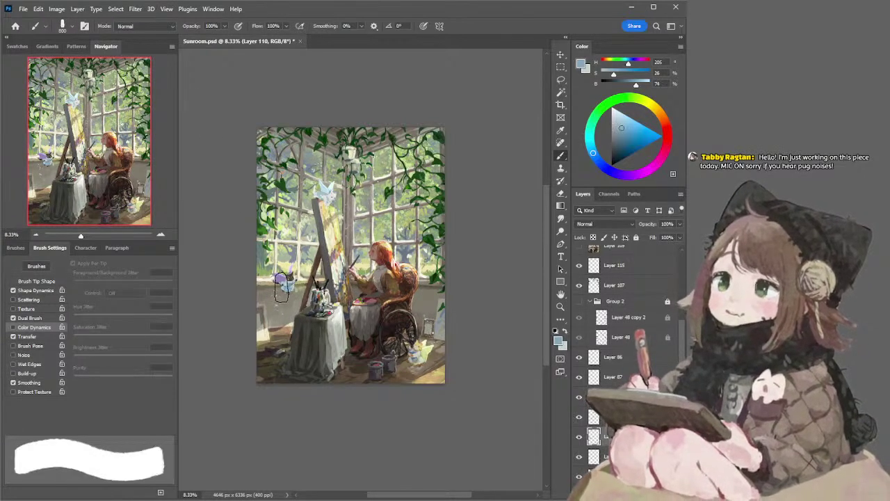
key(bracketleft)
key(bracketleft)
key(bracketleft)
key(bracketleft)
key(bracketleft)
key(bracketleft)
key(bracketleft)
key(bracketleft)
key(bracketleft)
key(period)
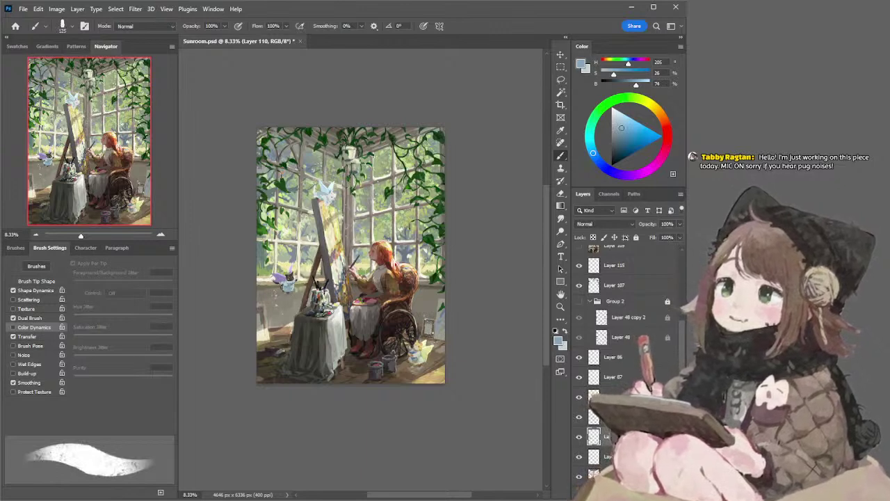
key(l)
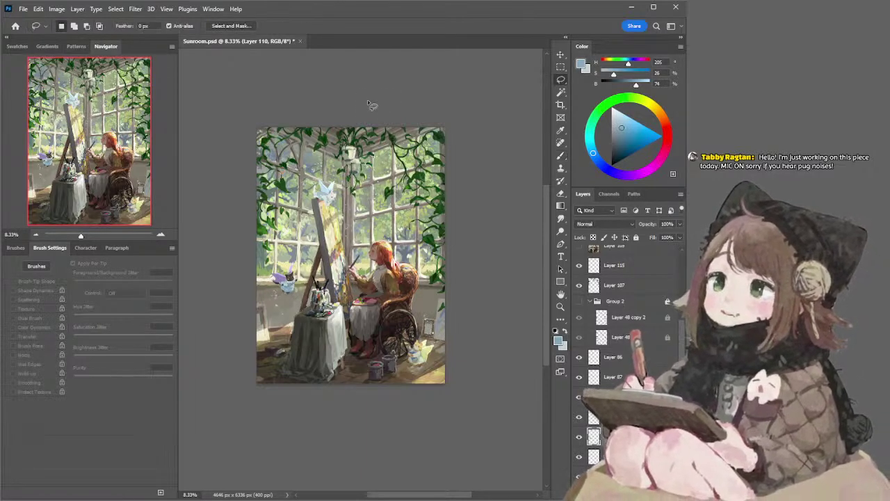
Make Layer 86 active and paint around the creature atop the easel in light grey (0% saturation, 86% brightness), undoing an unwanted stroke
click(160, 233)
key(b)
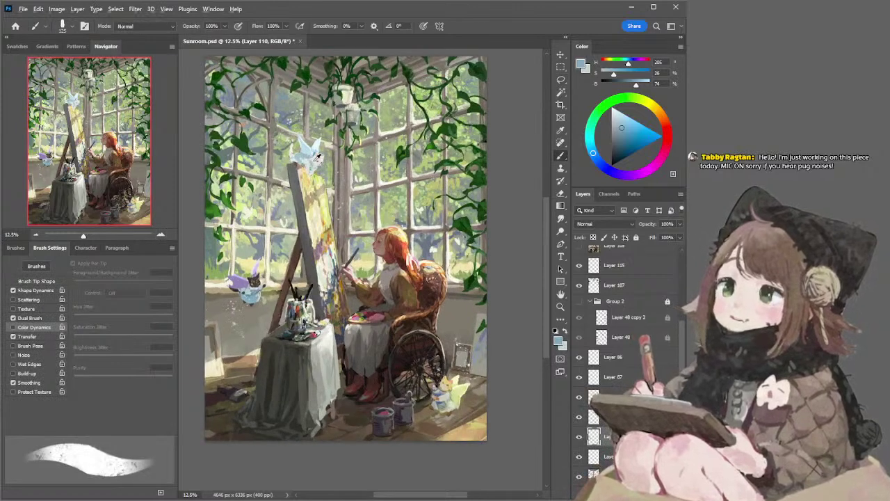
alt+click(299, 156)
click(649, 104)
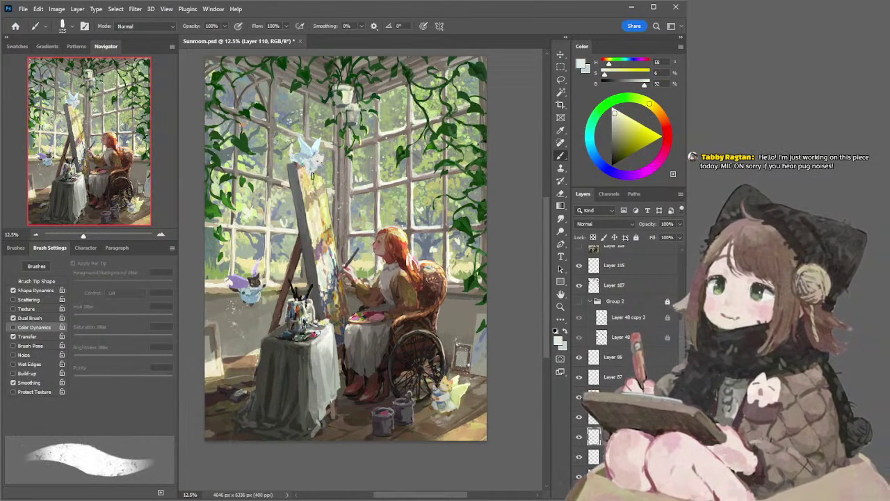
ctrl+click(299, 156)
key(ctrl+z)
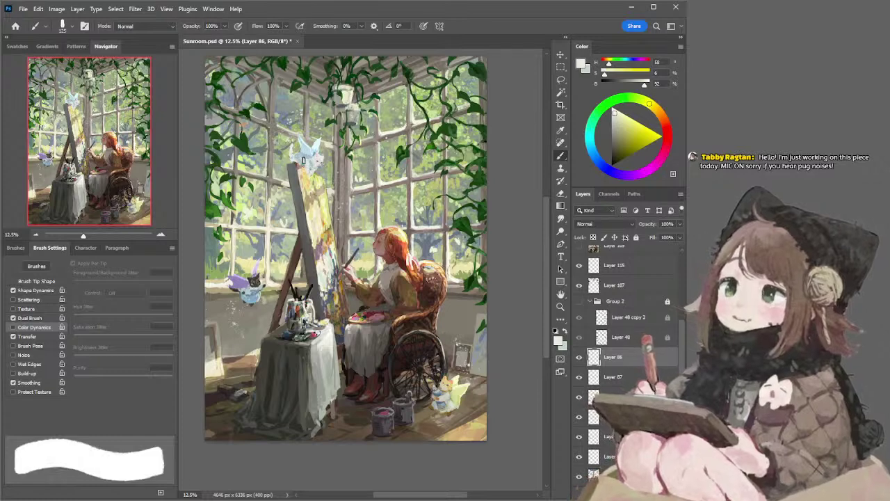
click(612, 114)
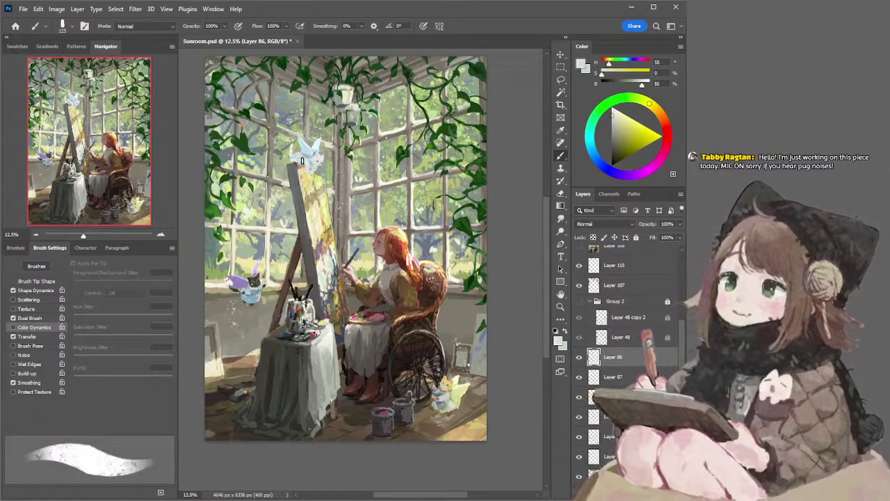
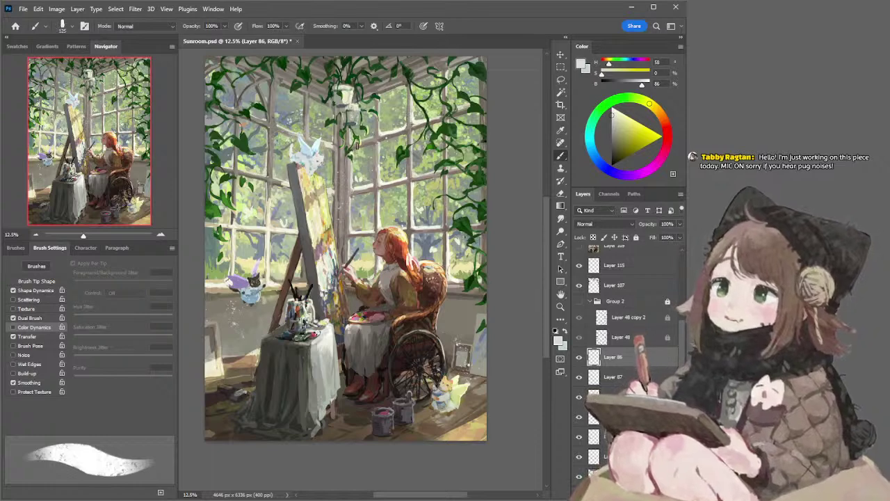
Add small white accents at the creature atop the easel on Layer 86, reducing the brush to 50 px
alt+click(321, 150)
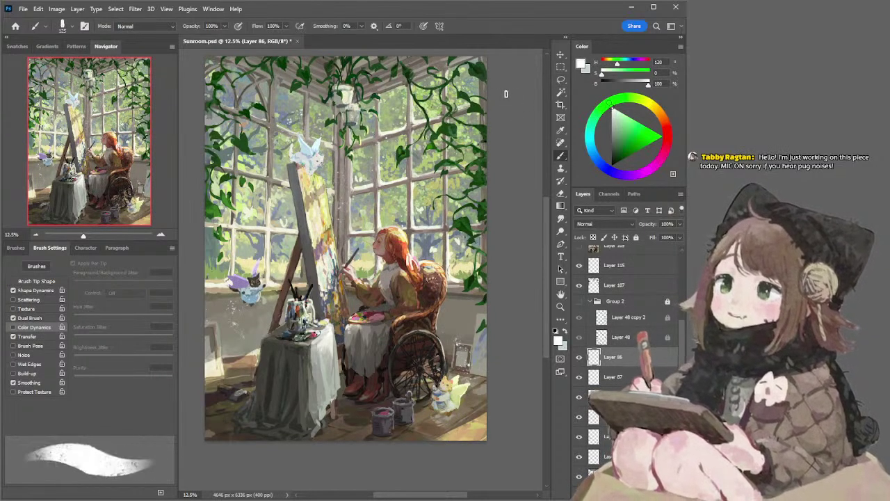
key([)
key([)
key([)
key([)
key([)
key([)
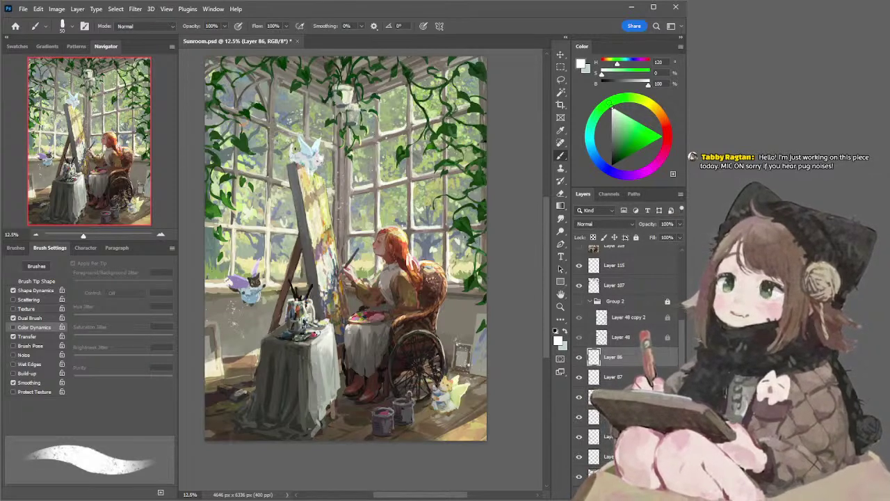
Sample a pale greyish blue from the creature atop the easel and switch to a 175 px textured brush for touch-ups
alt+click(301, 148)
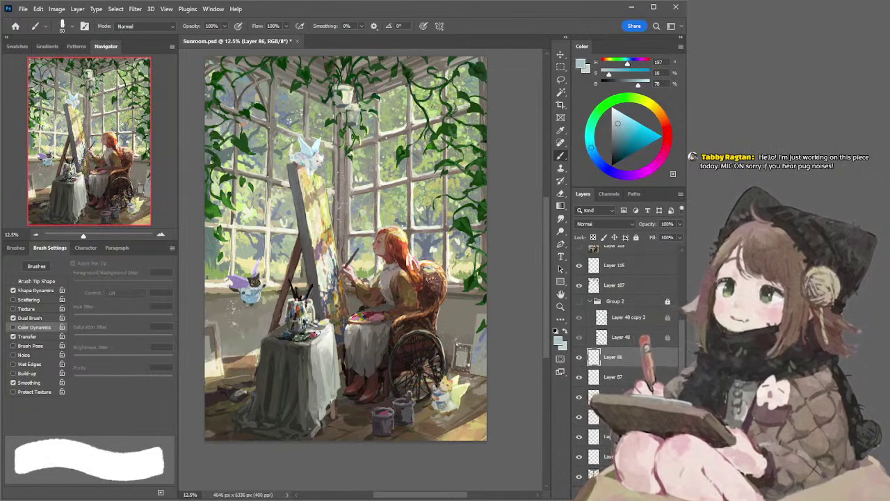
key(.)
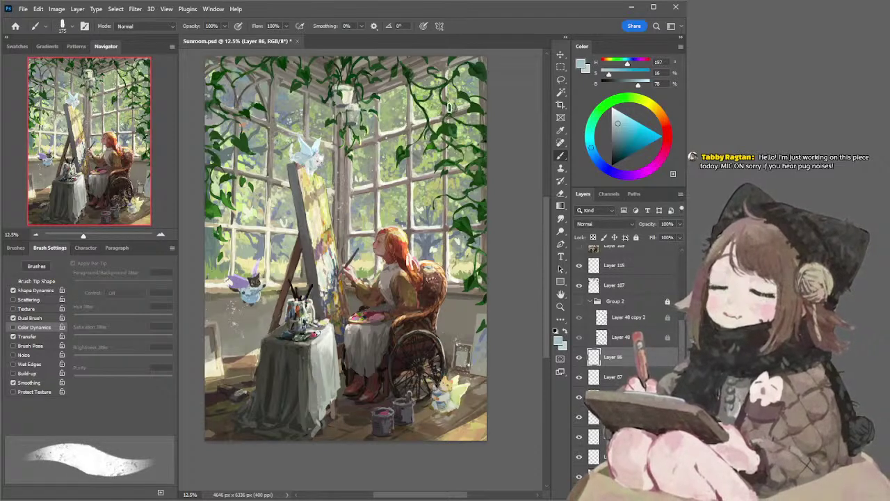
key(l)
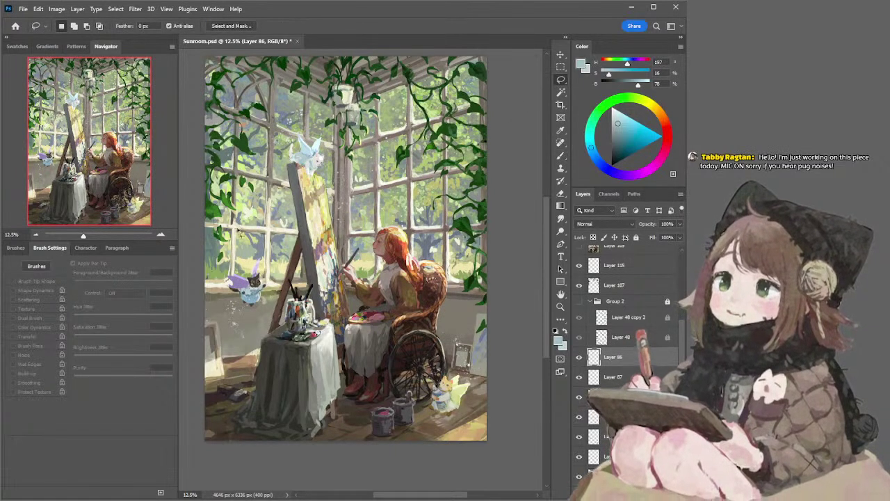
Pick out the layers beneath the purple-winged blue creature beside the easel and make Layer 110 active for painting
click(160, 234)
drag(242, 212, 279, 182)
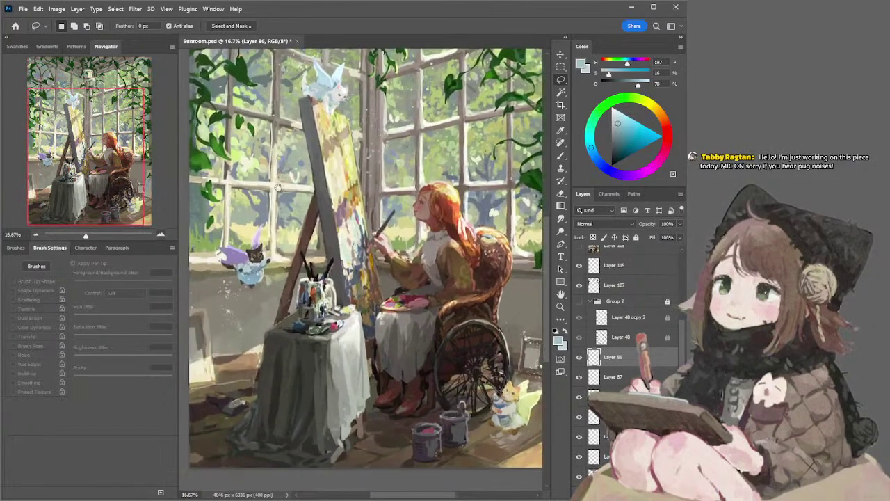
ctrl+click(257, 265)
key(e)
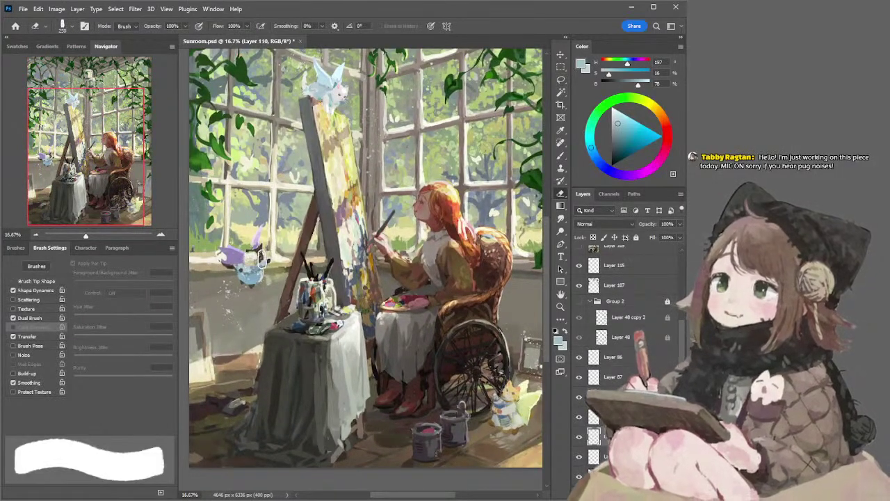
ctrl+click(256, 262)
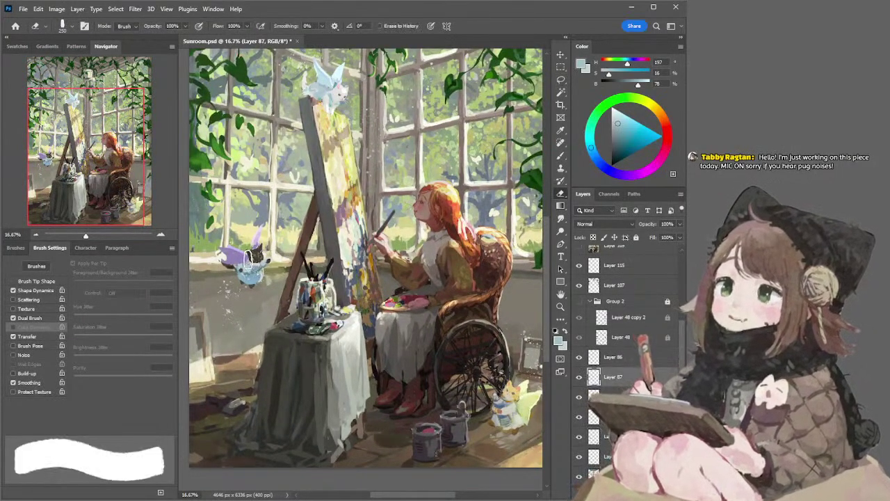
ctrl+click(255, 263)
key(b)
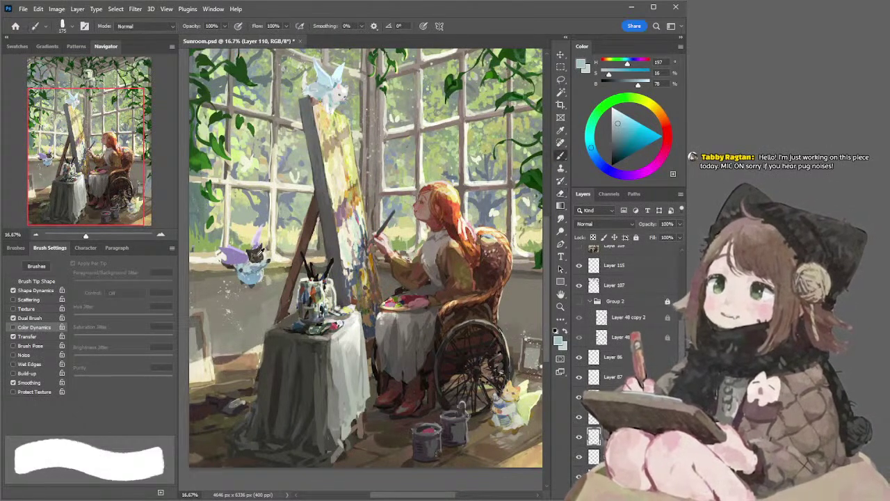
Set the painting colour to black and reduce the brush to 15 px for fine dark details on the purple-winged creature
drag(618, 143, 610, 167)
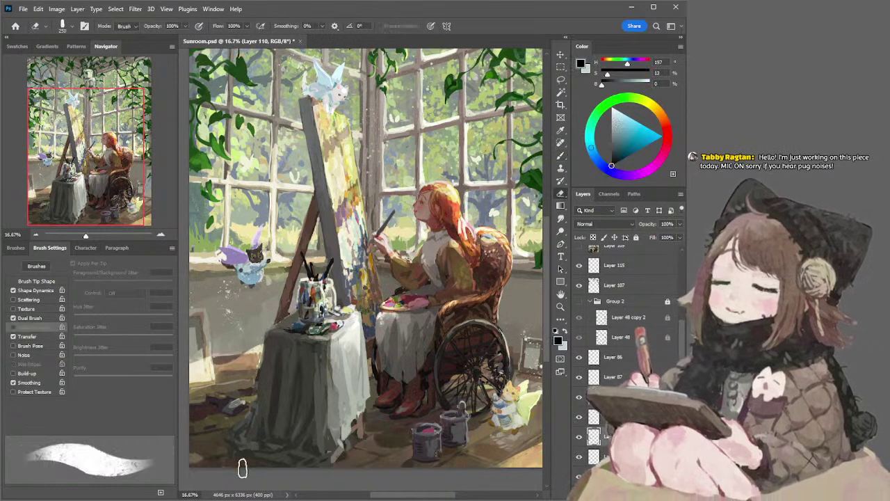
key(bracketleft)
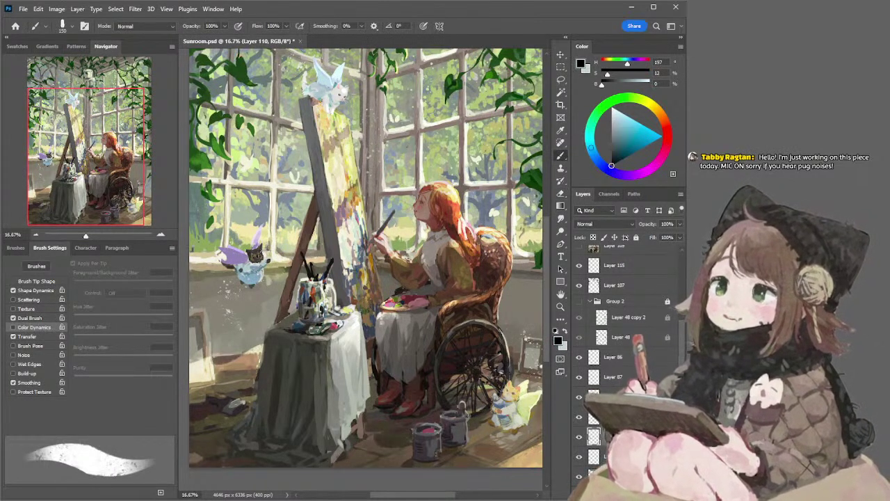
key(bracketleft)
key(bracketleft)
key(bracketleft)
key(bracketleft)
key(bracketleft)
key(bracketleft)
key(bracketleft)
key(bracketleft)
key(bracketleft)
key(bracketleft)
key(bracketleft)
key(bracketleft)
key(bracketleft)
key(bracketleft)
key(bracketleft)
key(bracketright)
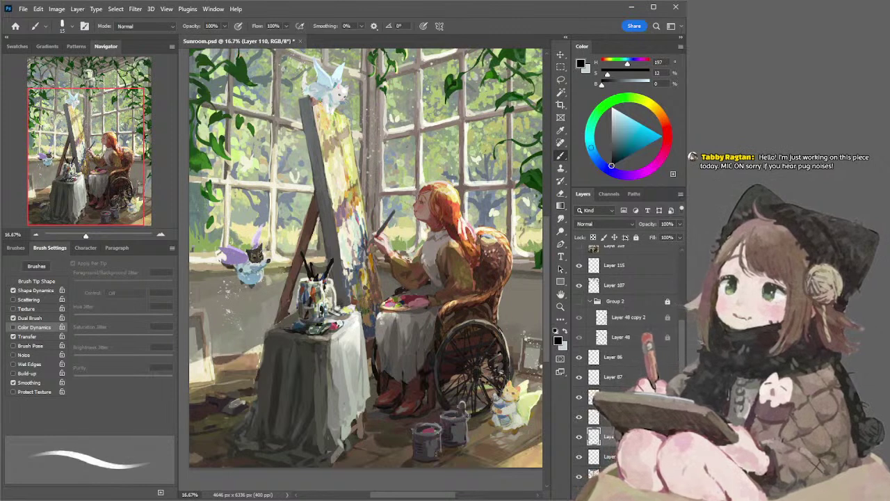
Clean up around the creature's purple wing on Layer 110 with a reduced textured eraser, and save the file
key(e)
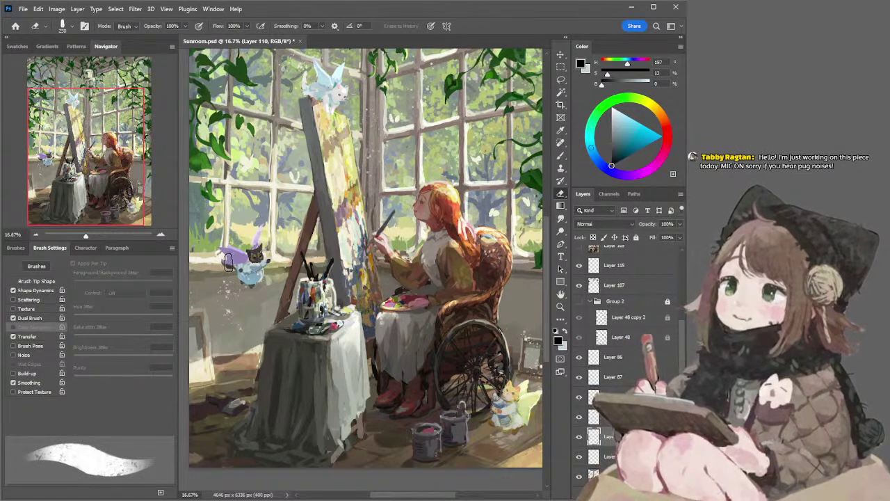
key(bracketleft)
key(bracketleft)
key(bracketleft)
key(bracketleft)
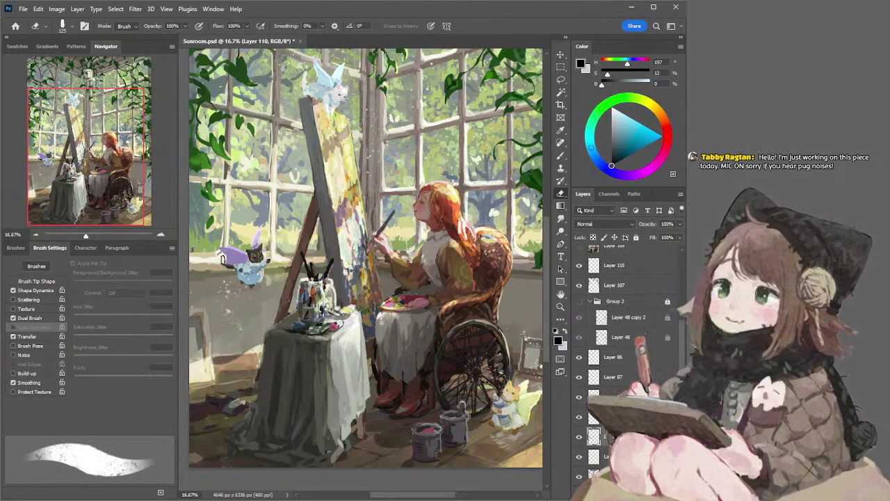
key(bracketleft)
key(bracketleft)
key(l)
key(ctrl+s)
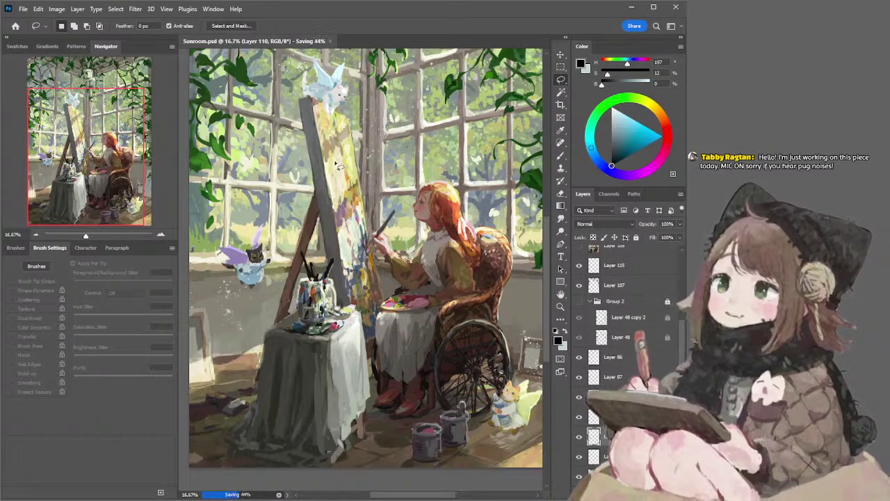
Touch up the painter's brush hand on Layer 113 with sampled off-white and salmon pink, using a 25 px brush
ctrl+click(392, 249)
key(b)
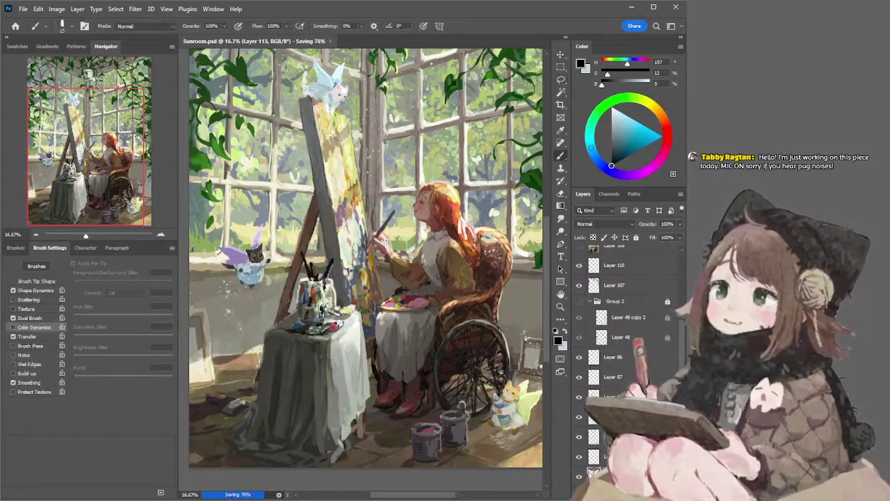
alt+click(387, 239)
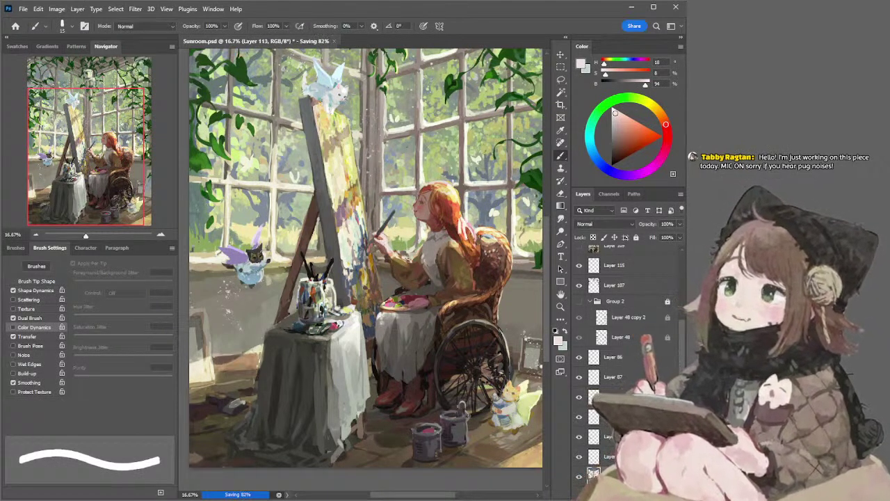
key(])
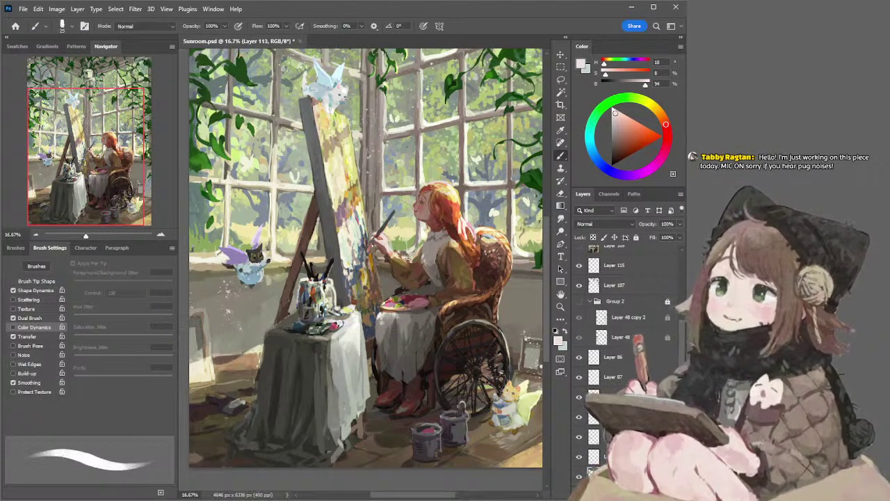
alt+click(379, 238)
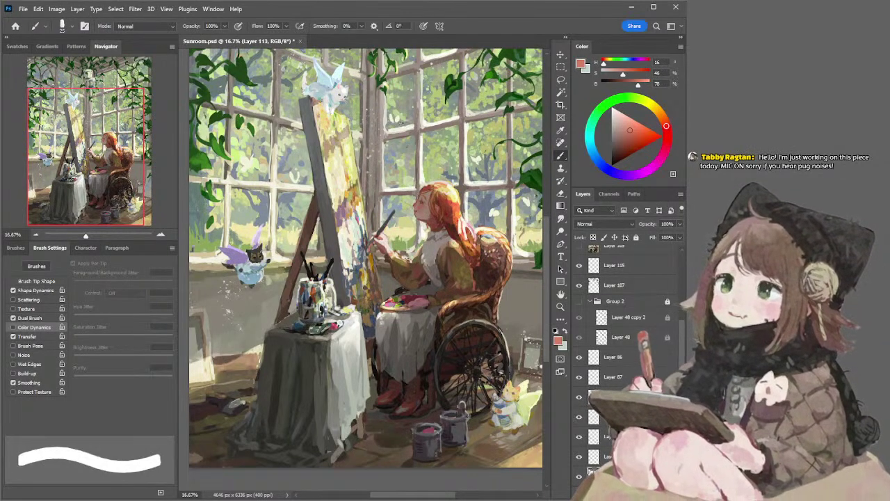
Make Layer 115 active at the hanging lantern, compare the picture with it hidden and shown, and lasso the lantern area for adjustment
click(35, 235)
click(35, 234)
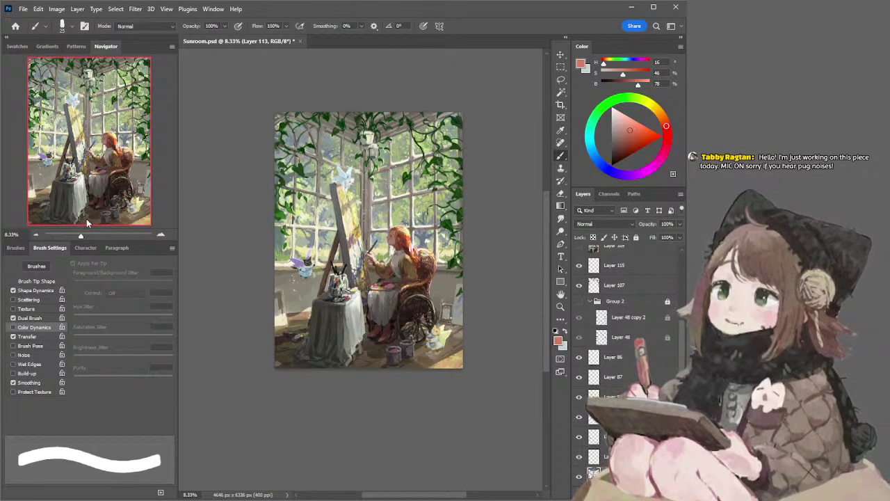
key(l)
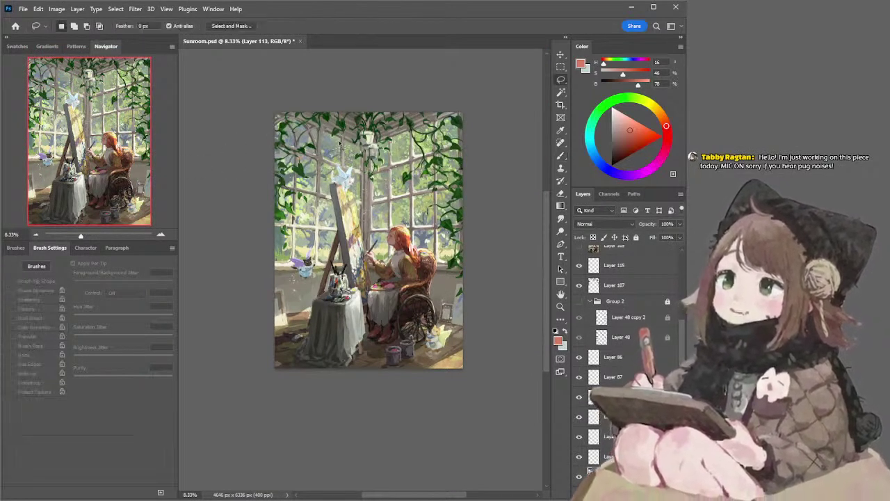
ctrl+click(370, 141)
click(580, 267)
click(580, 267)
drag(351, 126, 395, 132)
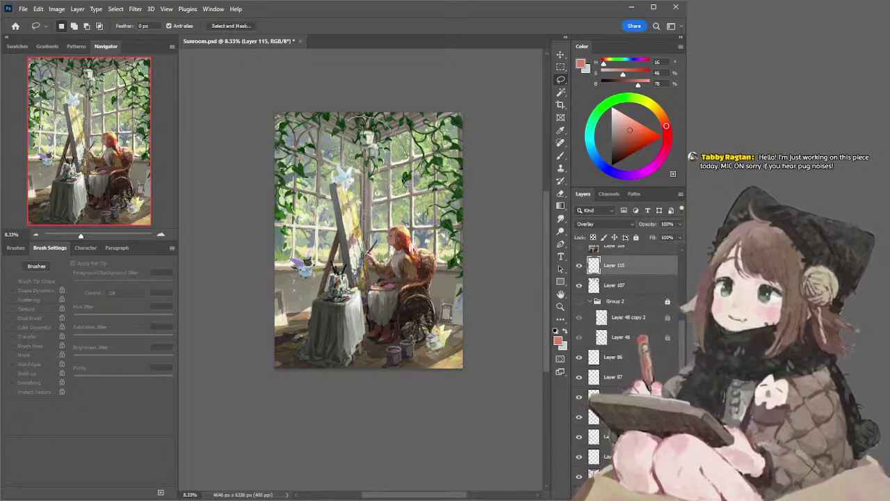
key(i)
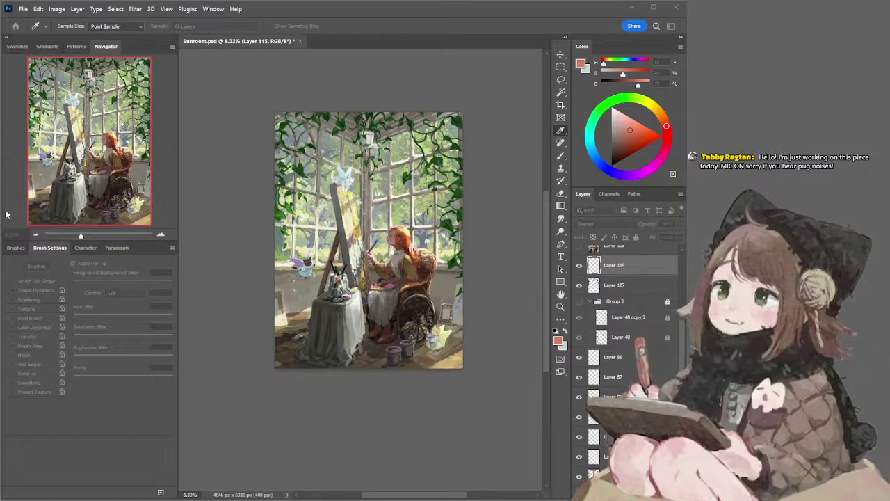
key(Return)
Soften the overlay around the hanging lantern on Layer 115 with a 250 px textured eraser, and save the file
key(e)
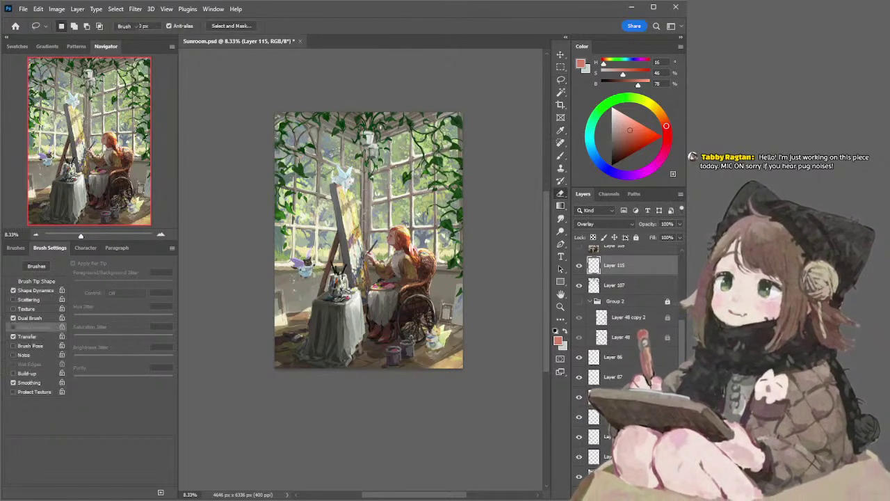
key(e)
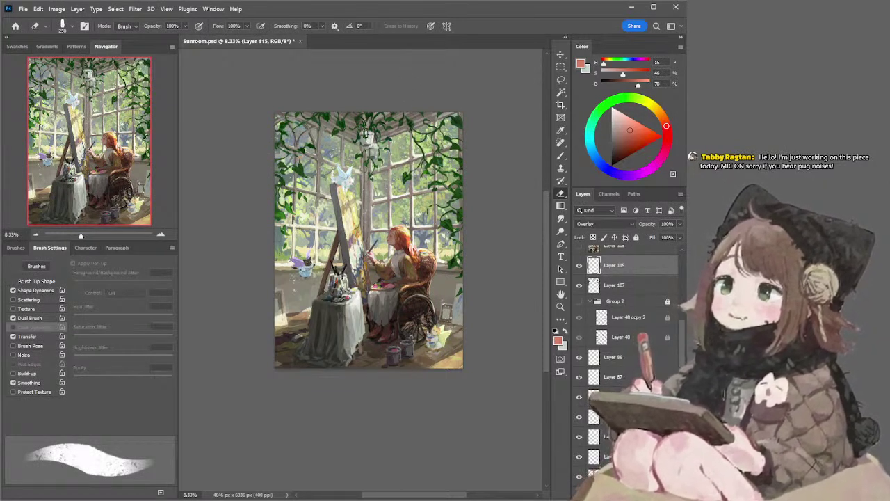
drag(376, 138, 366, 139)
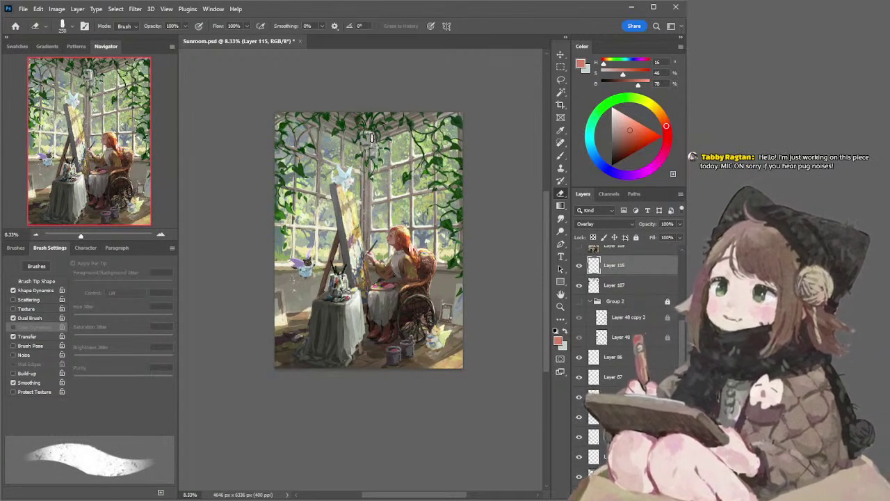
key(ctrl+s)
Repaint the easel's rear leg on Layer 113 with sampled dark brown and olive grey, using an enlarged brush and undoing misplaced strokes
key(l)
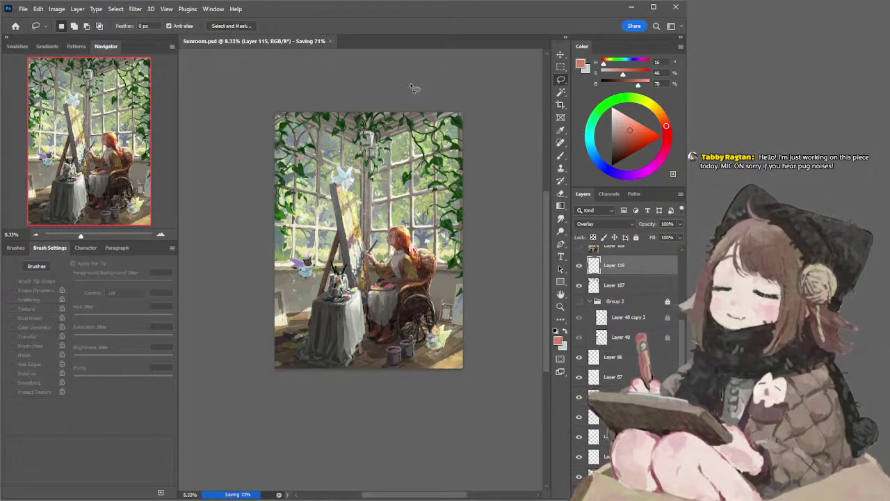
key(b)
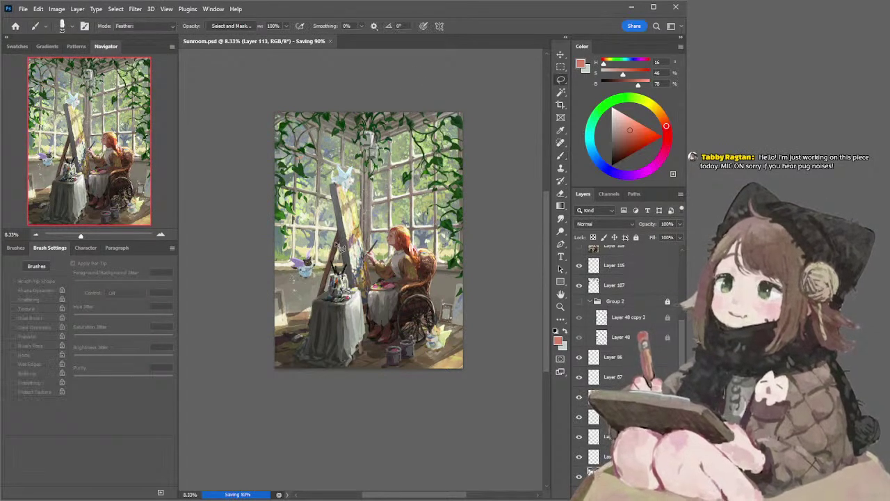
alt+click(336, 241)
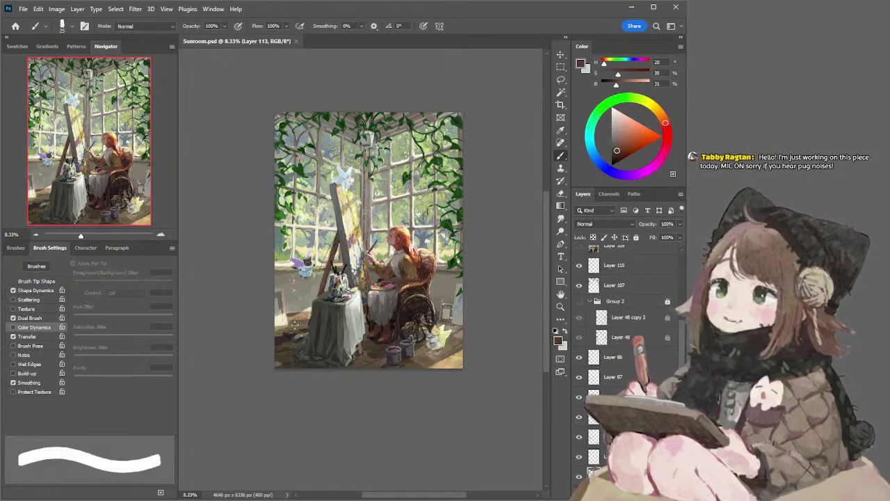
key(bracketright)
key(bracketright)
key(bracketright)
key(bracketright)
key(bracketright)
key(bracketright)
key(bracketright)
key(bracketright)
key(bracketright)
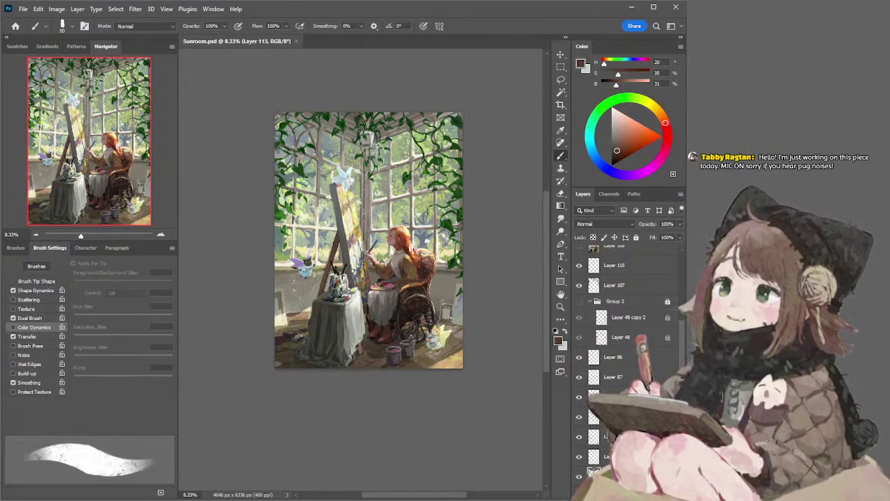
mouse_move(303, 307)
mouse_down()
mouse_move(318, 274)
mouse_move(302, 316)
mouse_up()
key(ctrl+z)
key(ctrl+z)
drag(327, 257, 303, 322)
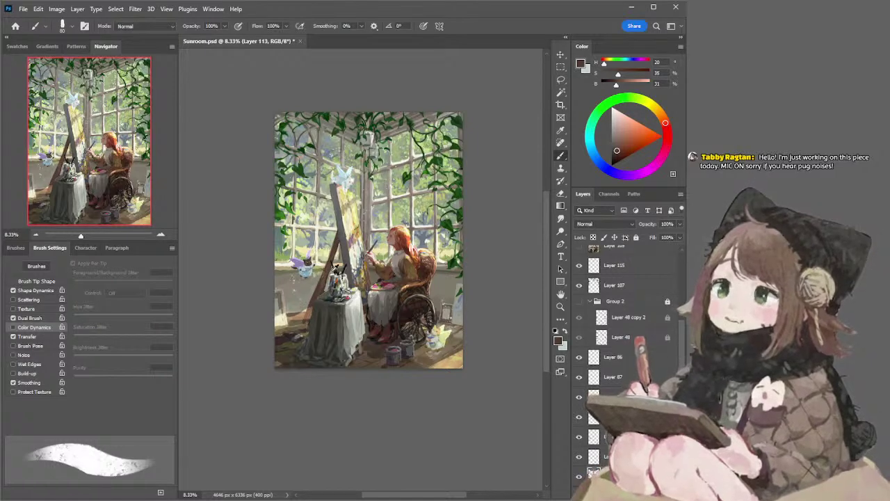
alt+click(335, 269)
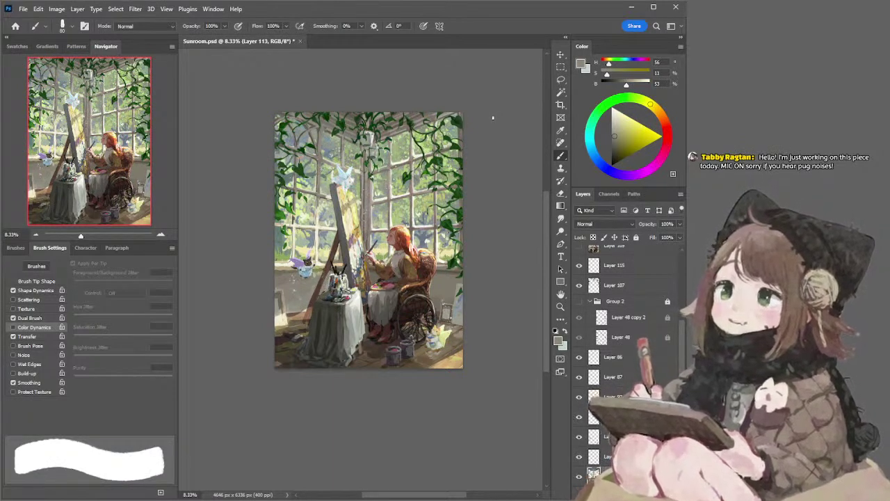
drag(326, 272, 305, 322)
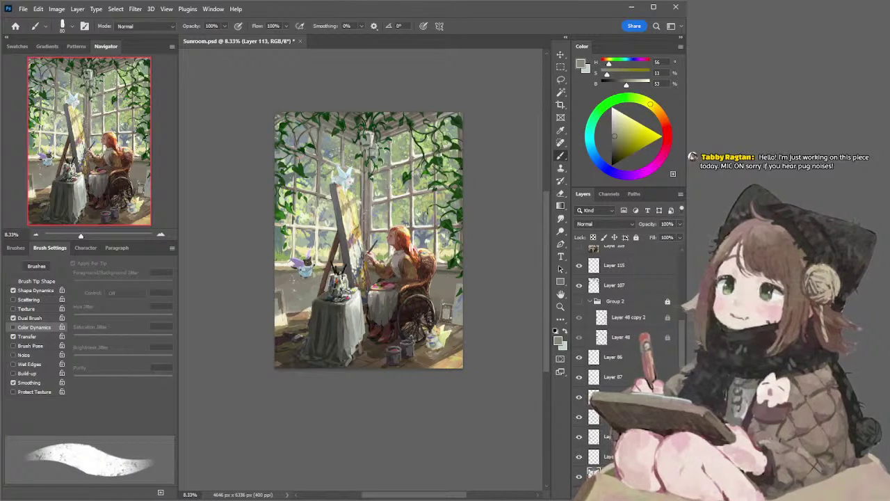
Make Layer 87 active at the small frame leaning by the wheelchair, erase lightly there with a 400 px textured eraser, and save
key(l)
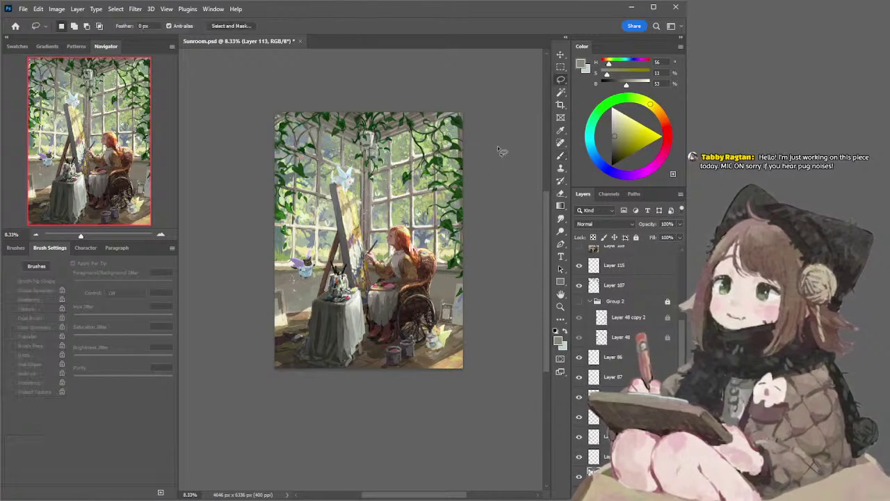
ctrl+click(454, 324)
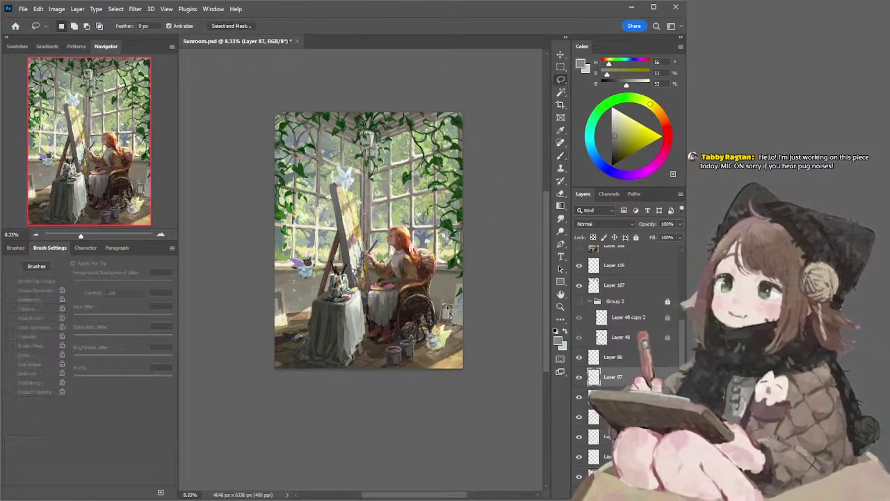
key(e)
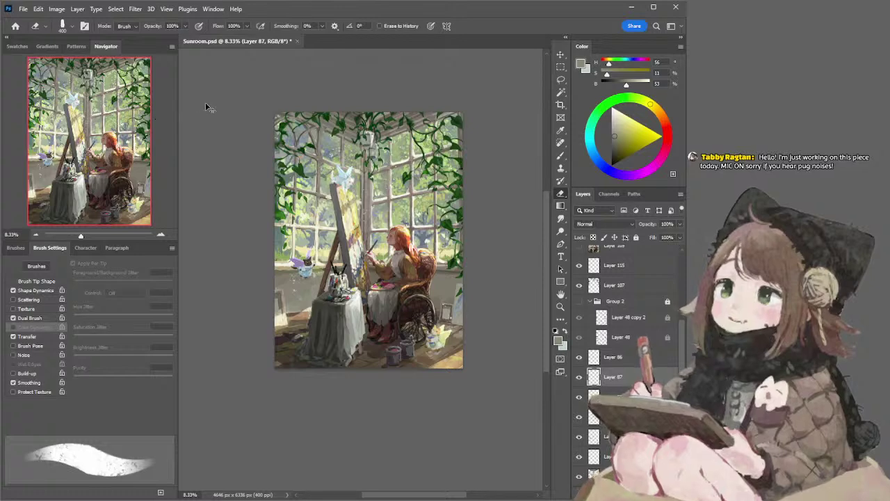
key(ctrl+s)
Paint near-black brown shadows around the painter's boots and skirt hem on Layer 113, reducing the brush to 40 px
key(l)
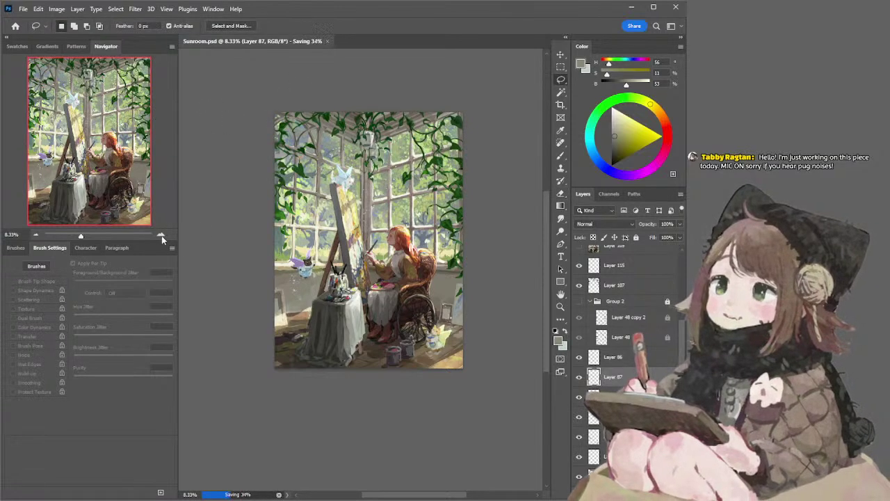
click(161, 234)
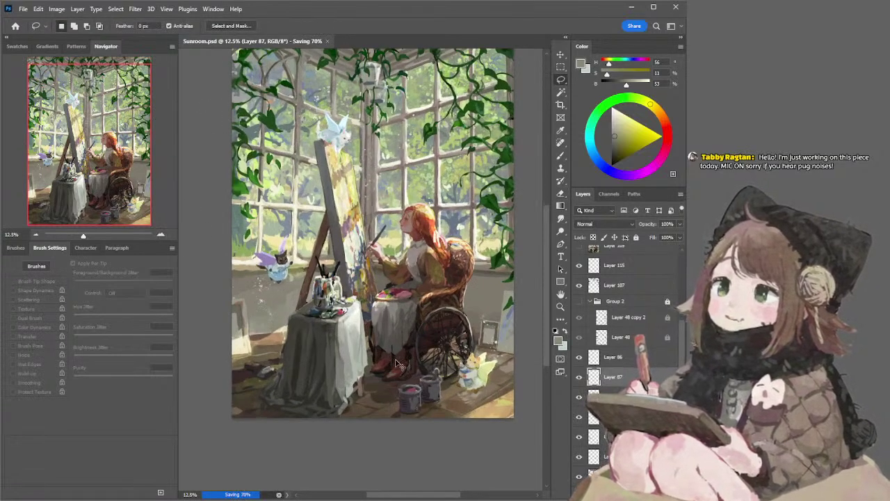
key(b)
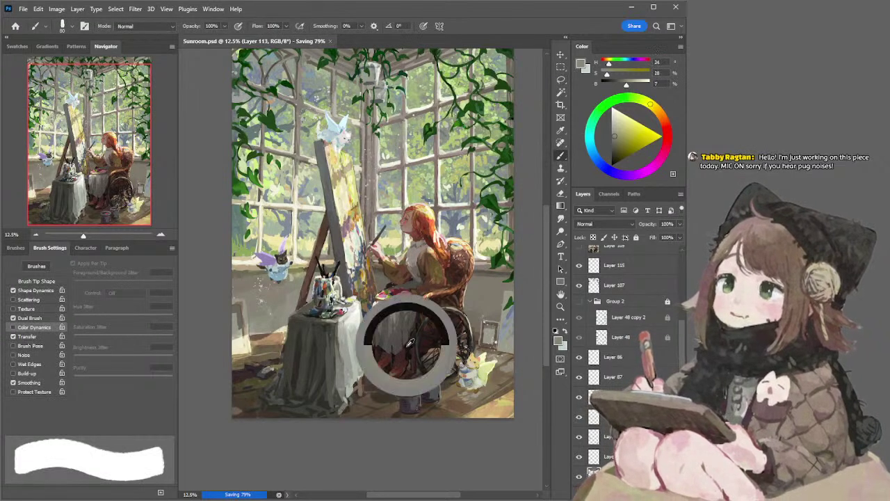
alt+click(410, 343)
key(l)
key(b)
key(bracketleft)
click(395, 356)
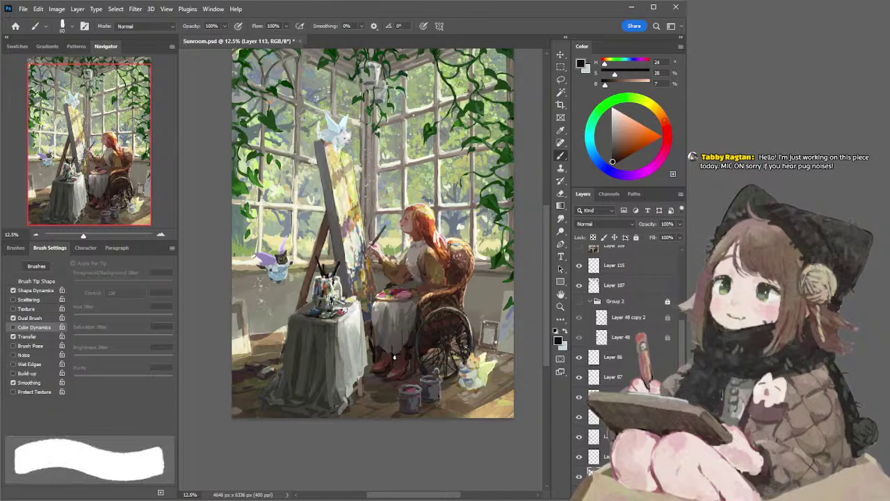
key(bracketleft)
key(bracketleft)
key(bracketleft)
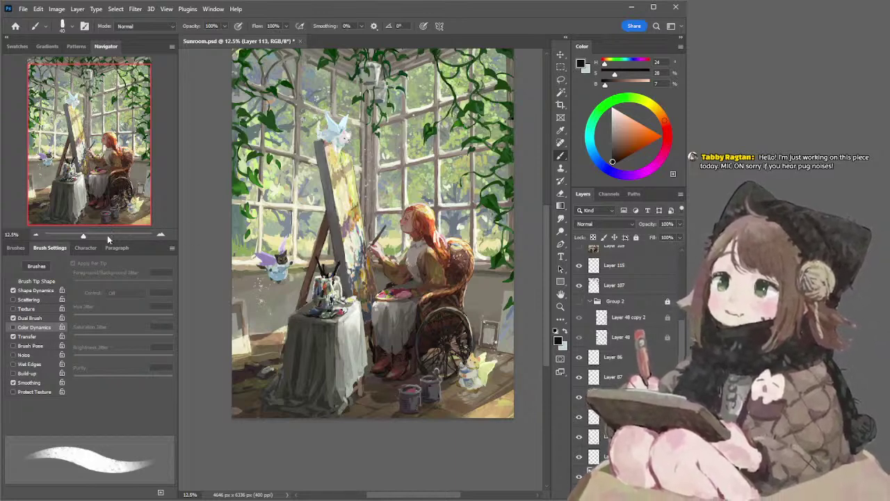
click(37, 235)
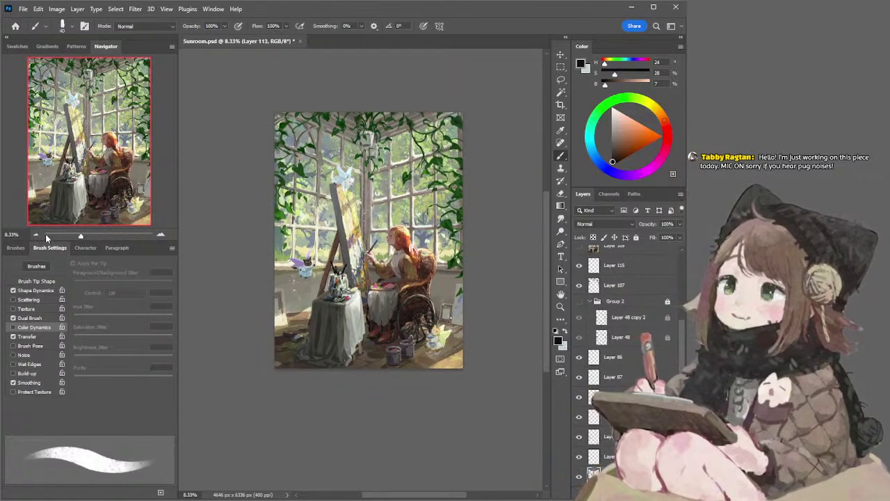
click(160, 235)
click(160, 235)
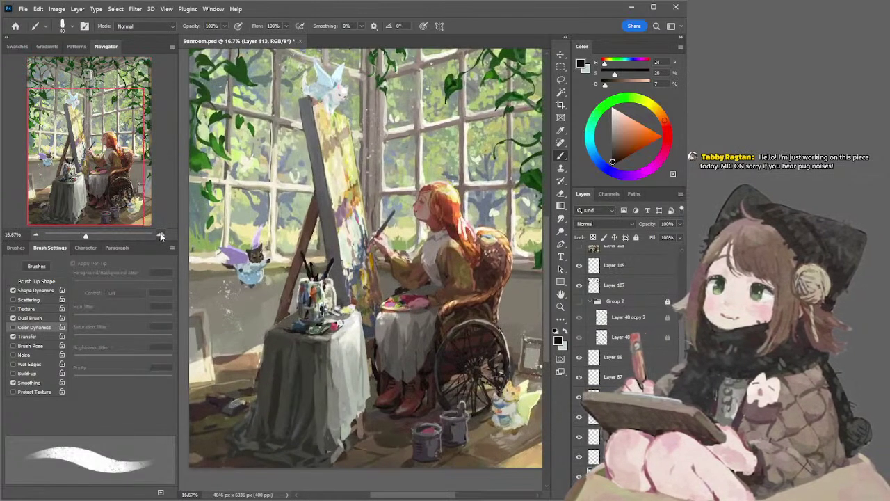
click(35, 236)
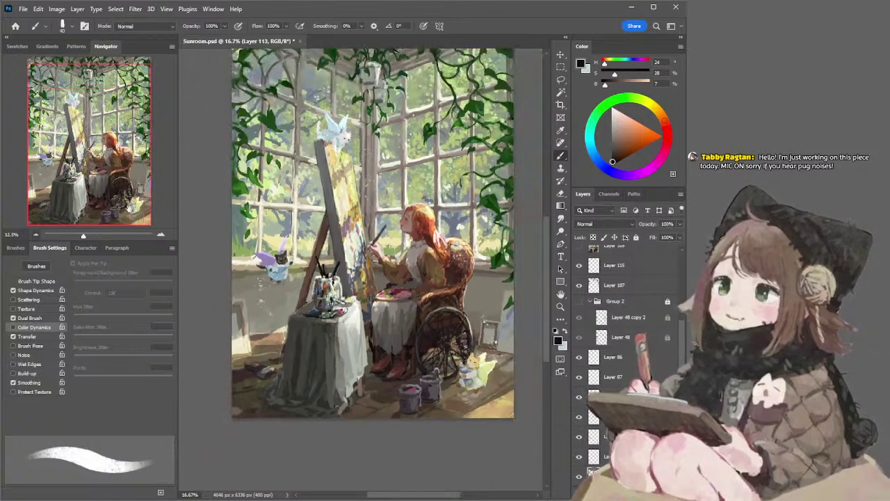
Erase lightly with a 600 px eraser on Layer 87, and on overlay Layer 114 around the wall below the purple-winged creature
ctrl+click(367, 188)
key(e)
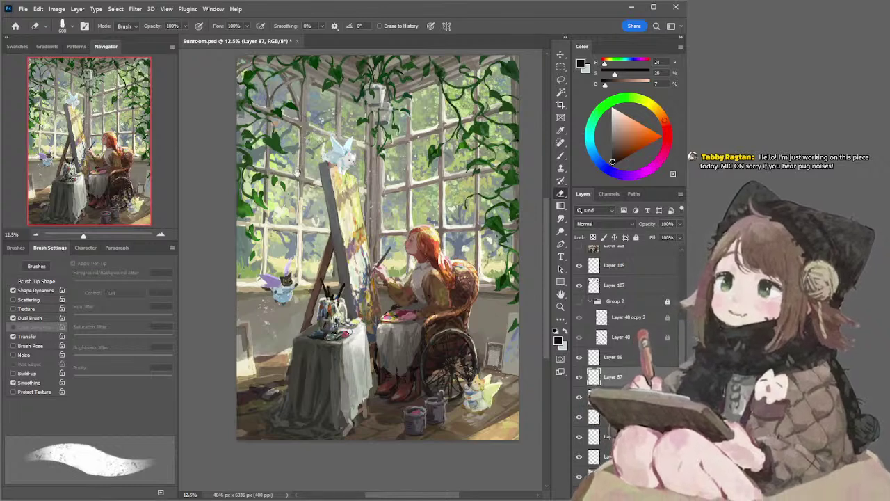
ctrl+click(246, 372)
key(ctrl+shift+alt+n)
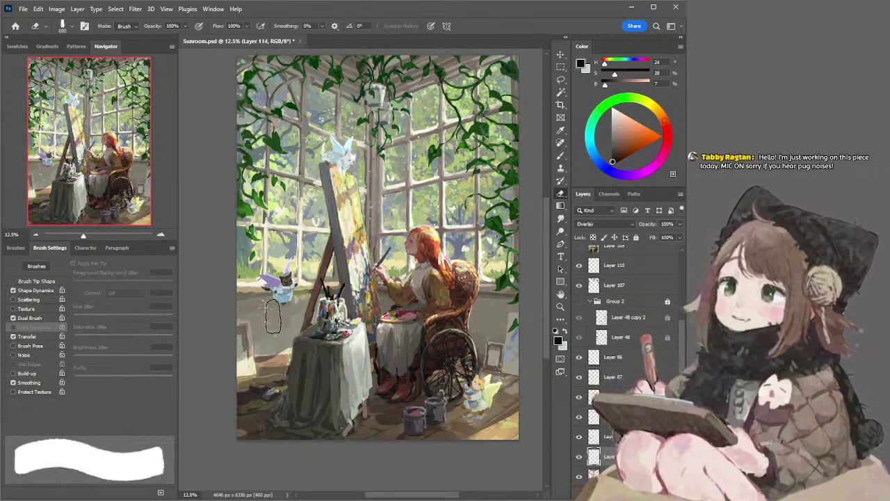
Touch up the wall at the leaning frame by the picture's left edge on Layer 113 with a sampled warm grey
key(b)
ctrl+click(246, 343)
alt+click(243, 344)
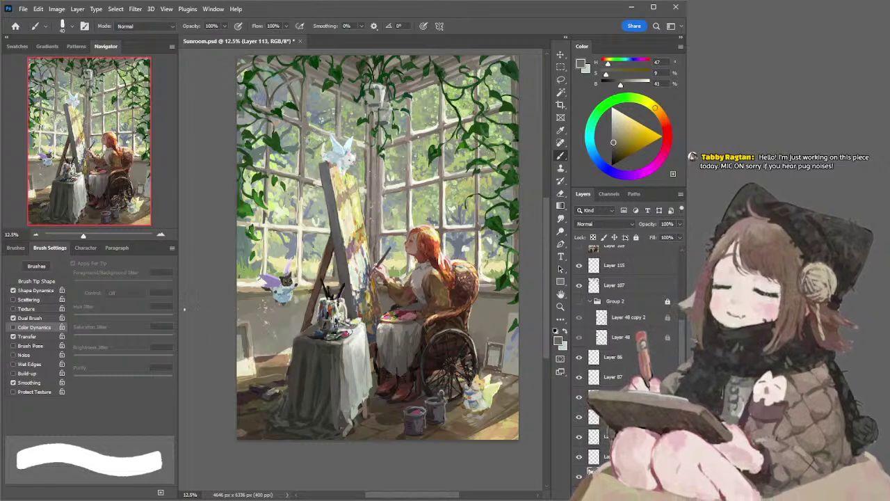
click(35, 234)
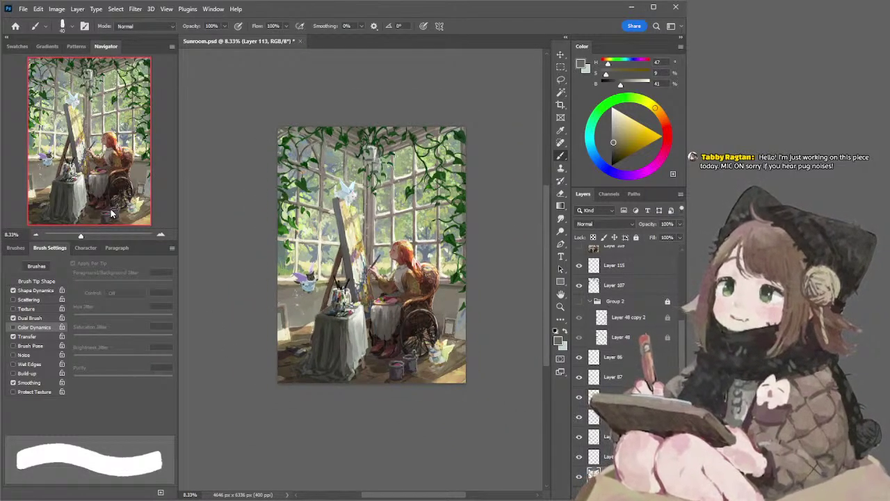
Touch up the upper window bars beneath the vines on Layer 113 with sampled light and dark warm greys and a 40 px brush
double_click(161, 236)
drag(300, 116, 306, 186)
alt+click(309, 177)
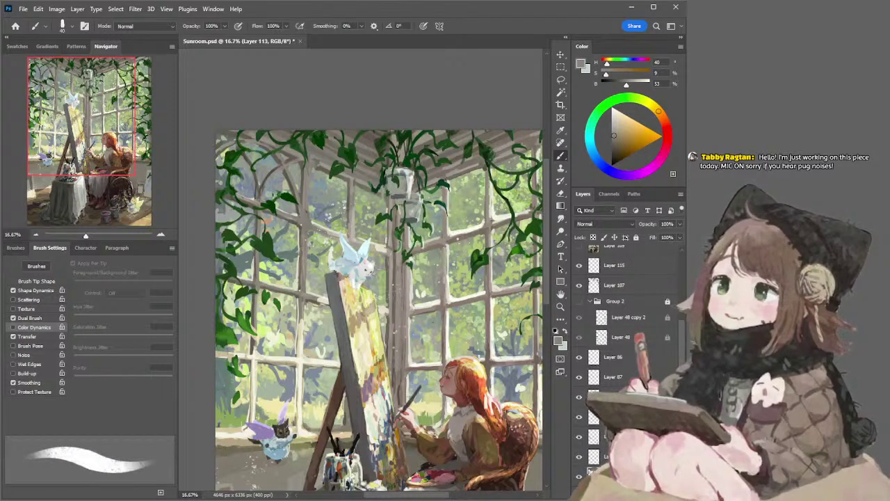
alt+click(317, 163)
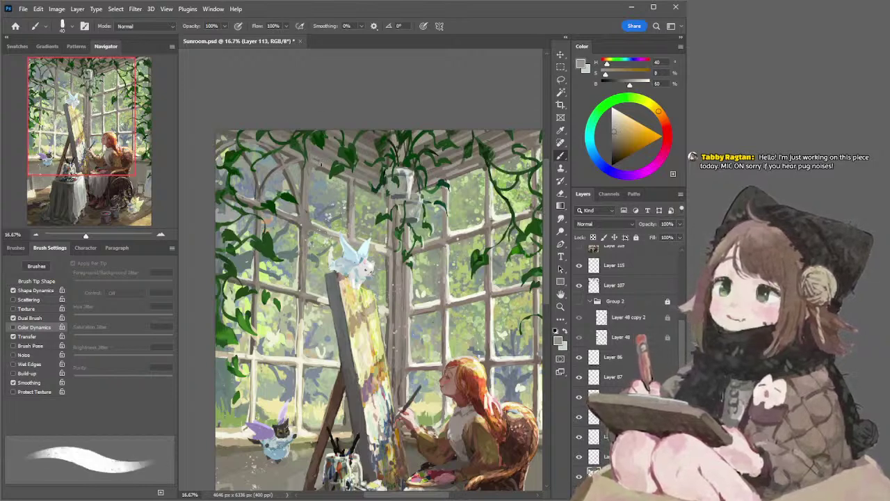
alt+click(322, 163)
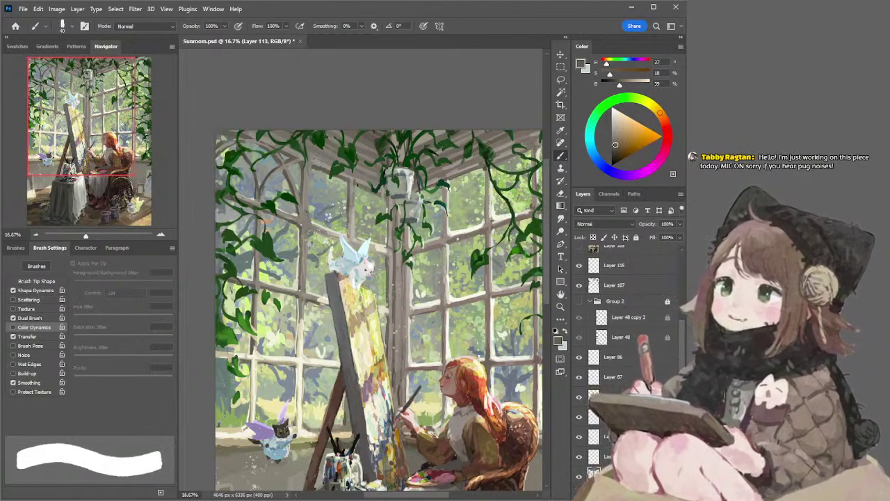
alt+click(361, 179)
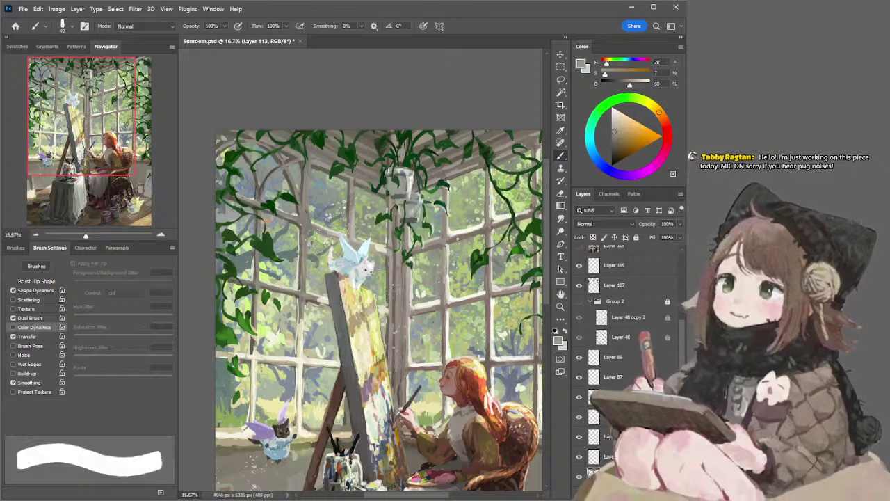
click(36, 235)
drag(416, 109, 445, 101)
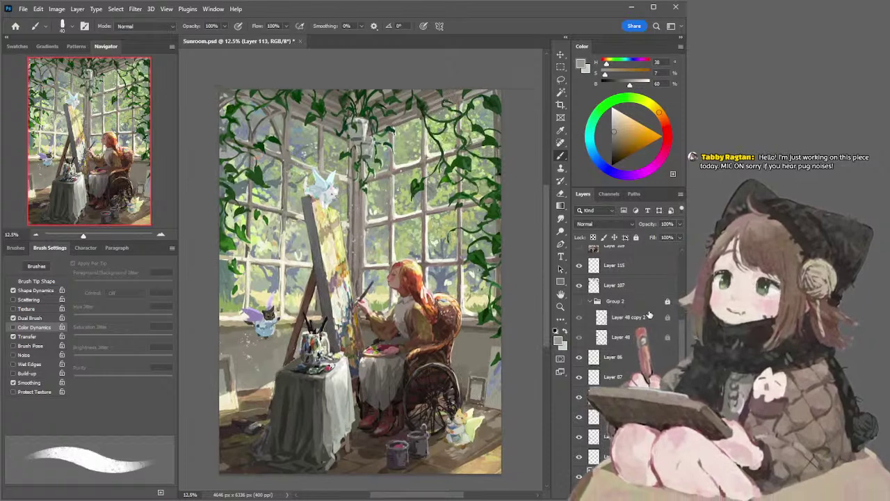
Check the painting's values in greyscale by toggling the Hue/Saturation 1 adjustment layer, with the texture layer shown
scroll(680, 329, up, 3)
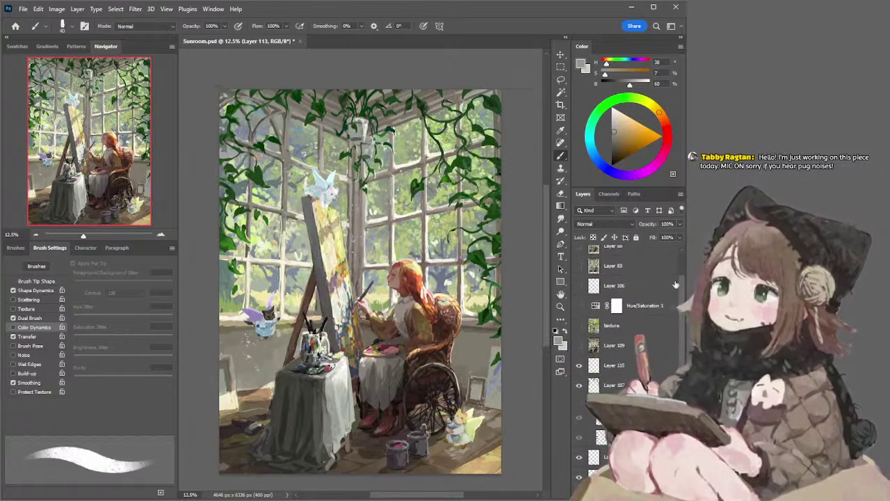
click(578, 306)
click(578, 306)
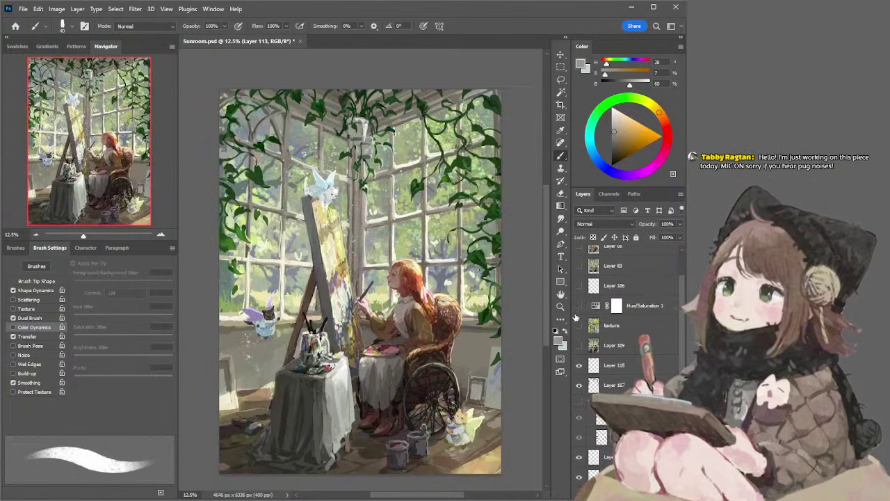
click(578, 306)
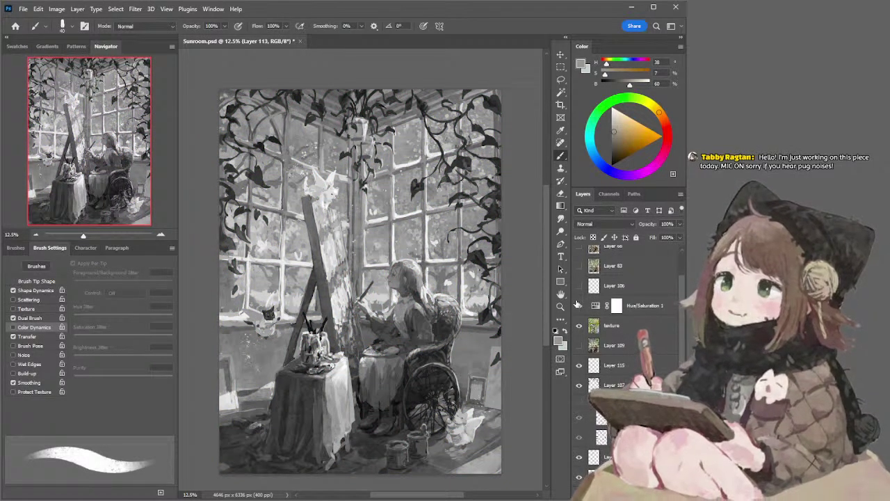
click(38, 232)
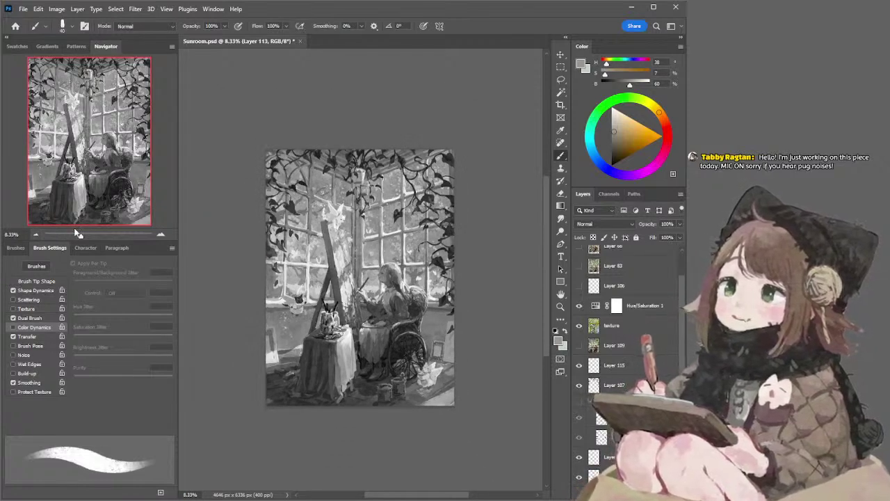
click(578, 305)
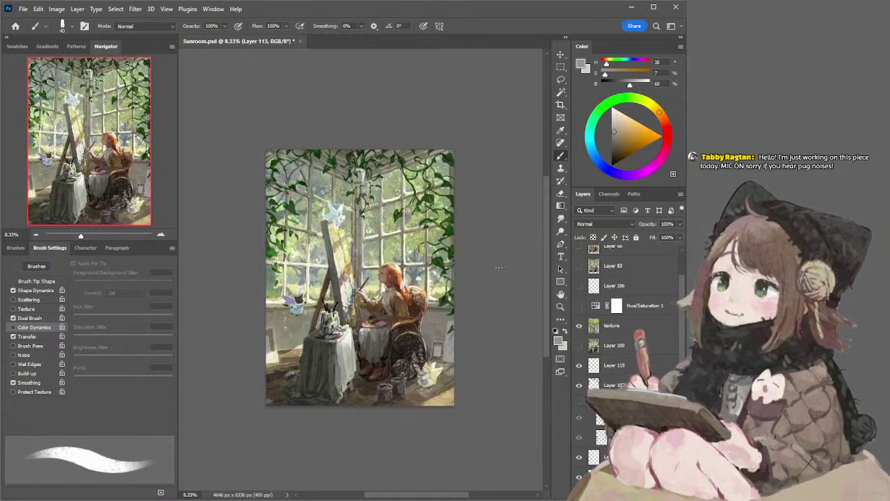
click(162, 235)
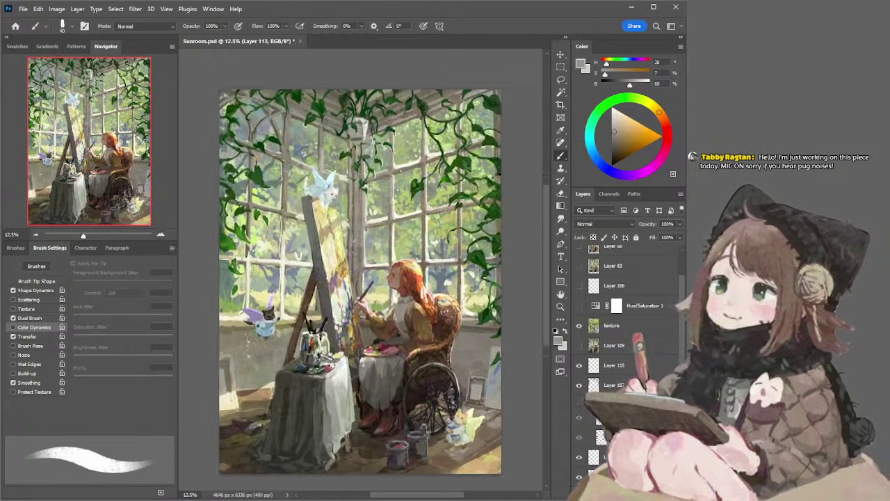
scroll(306, 393, down, 2)
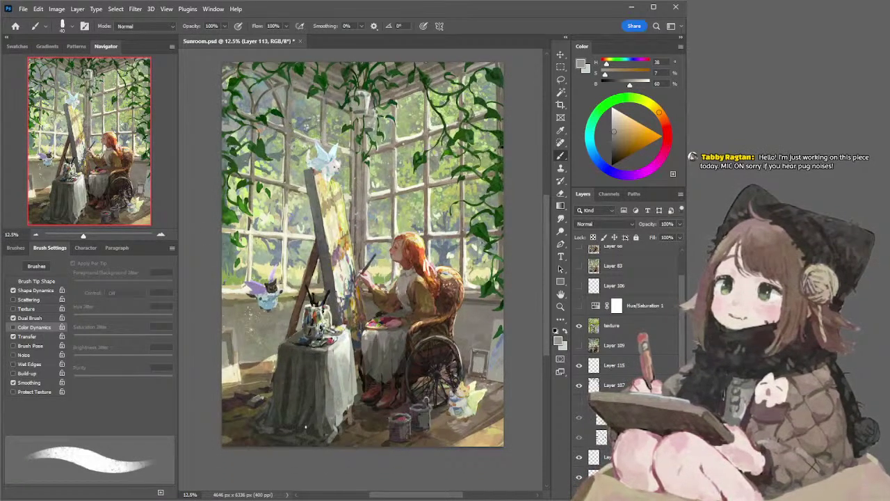
Paint the shadowed lower folds of the tablecloth on Layer 113 with sampled dark olive greys, enlarging the brush from 45 to 80 px
ctrl+click(288, 429)
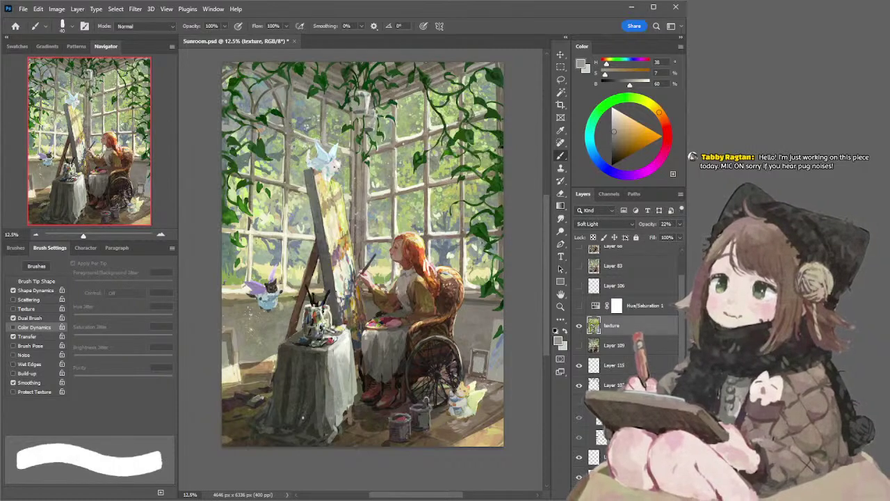
ctrl+click(286, 429)
alt+click(286, 429)
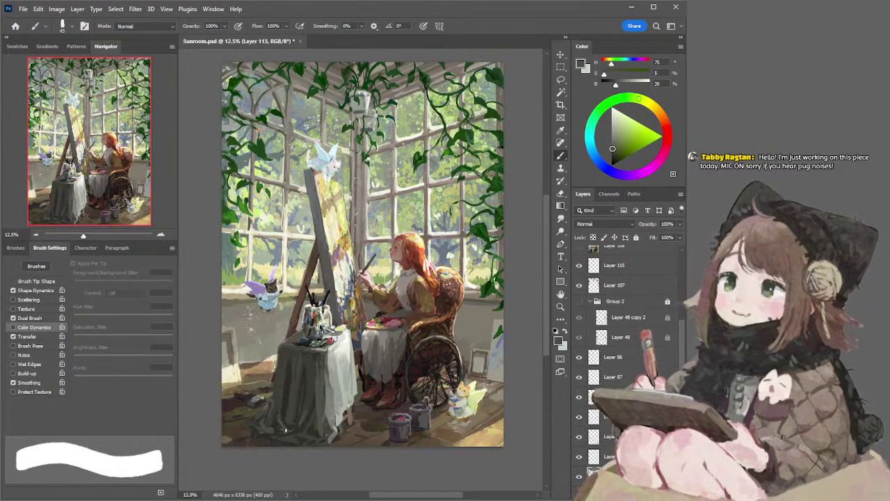
drag(287, 419, 278, 418)
alt+click(290, 426)
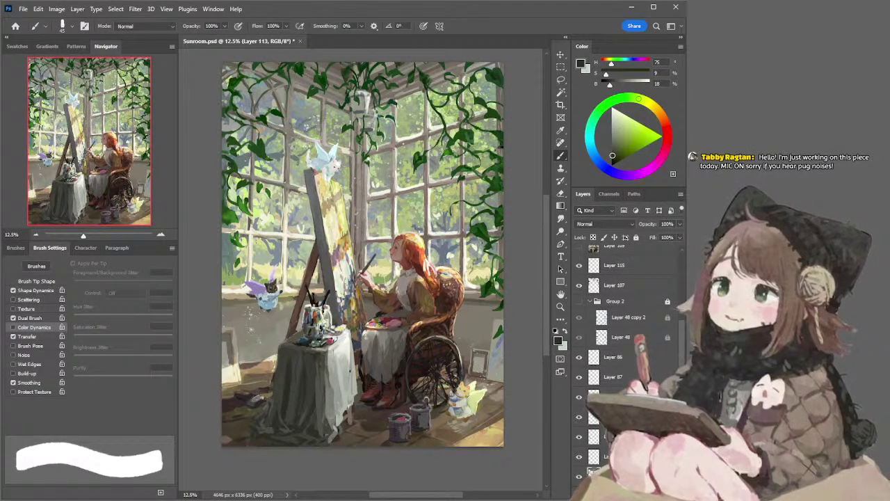
key(bracketright)
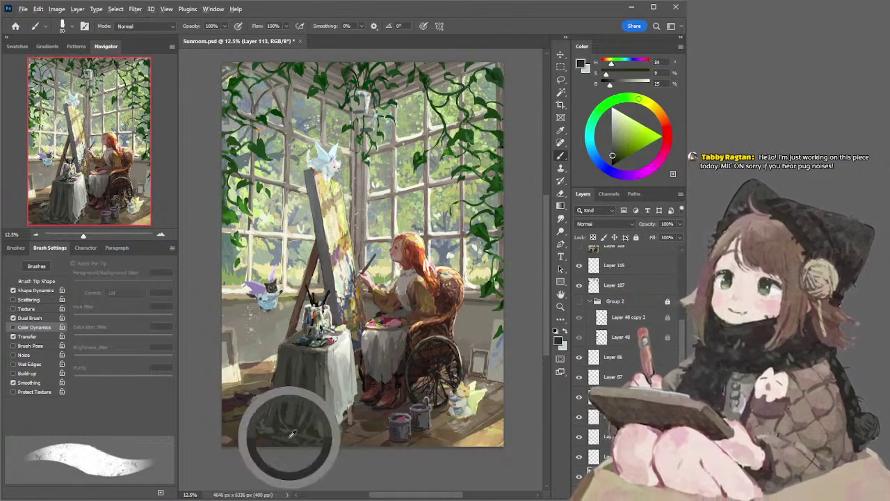
alt+click(277, 434)
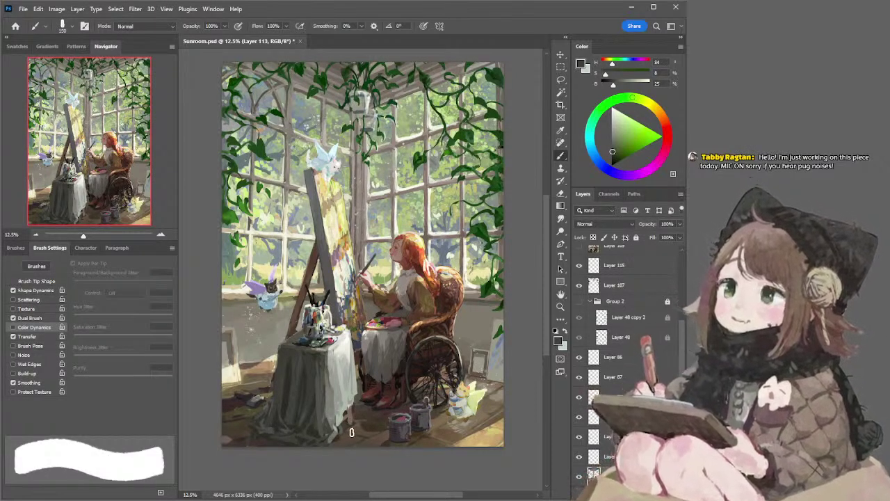
Rework the tablecloth's hem and the floor beside it with sampled dark greys and browns, settling on a 150 px brush
key(bracketright)
key(bracketright)
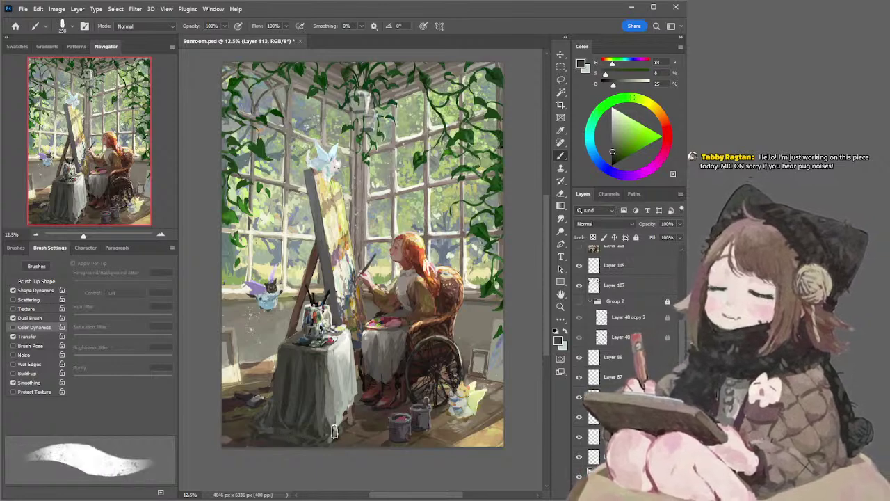
key(bracketright)
key(bracketleft)
key(bracketleft)
key(bracketleft)
alt+click(251, 429)
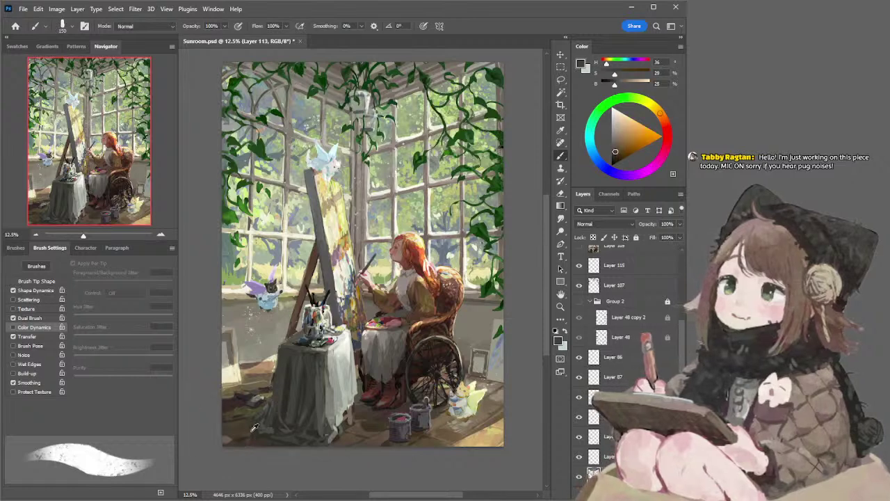
alt+click(266, 437)
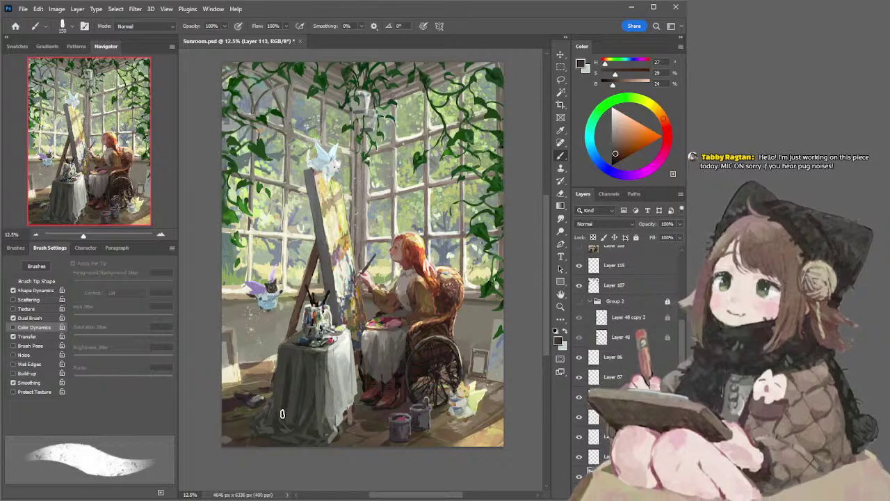
click(35, 235)
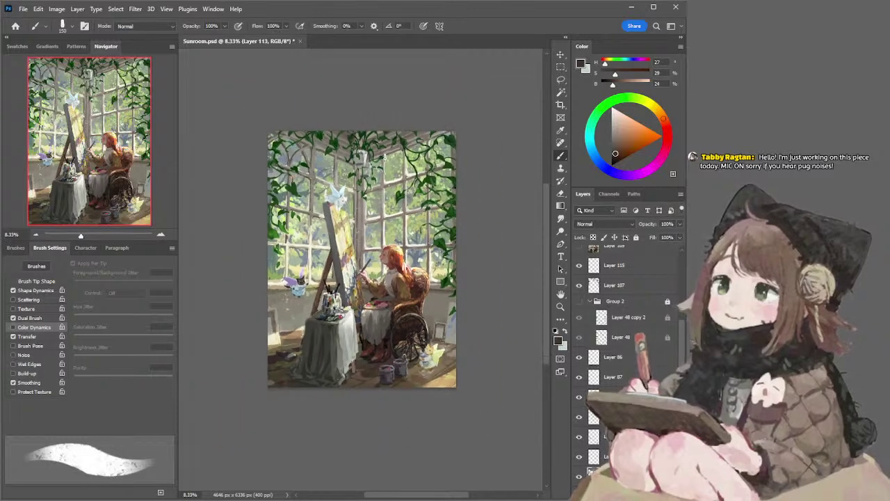
Hide the texture layer
key(l)
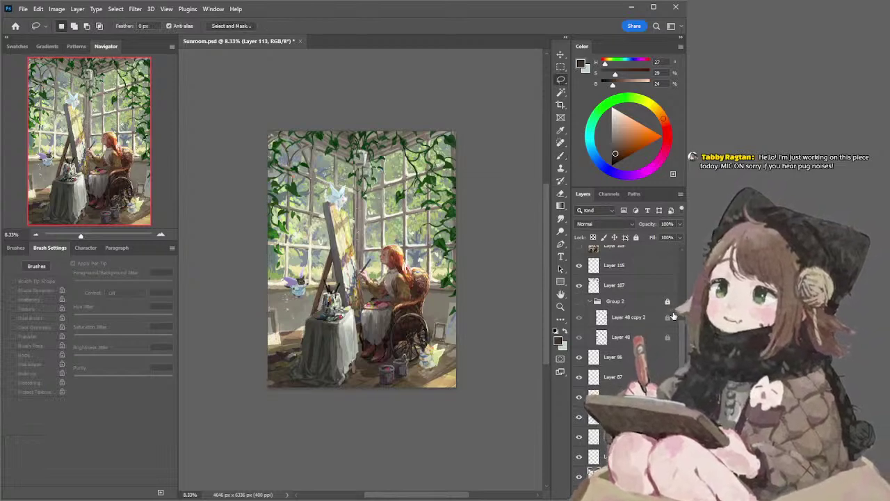
scroll(682, 323, up, 3)
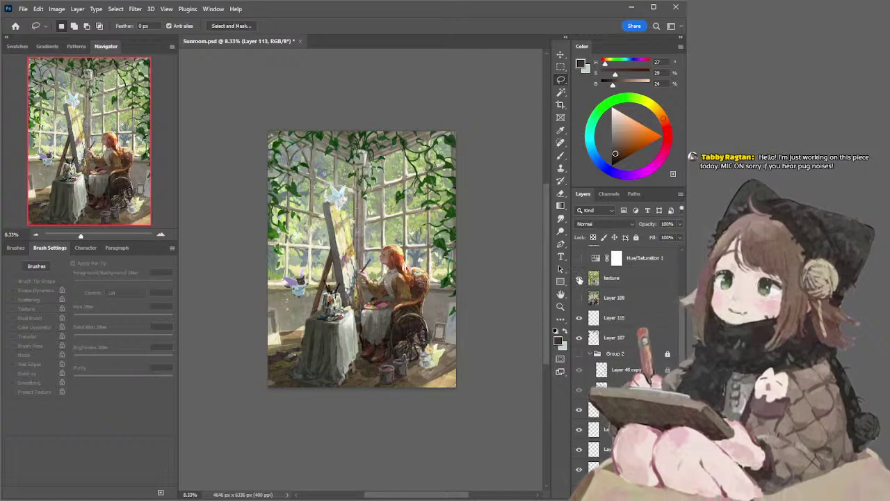
click(161, 234)
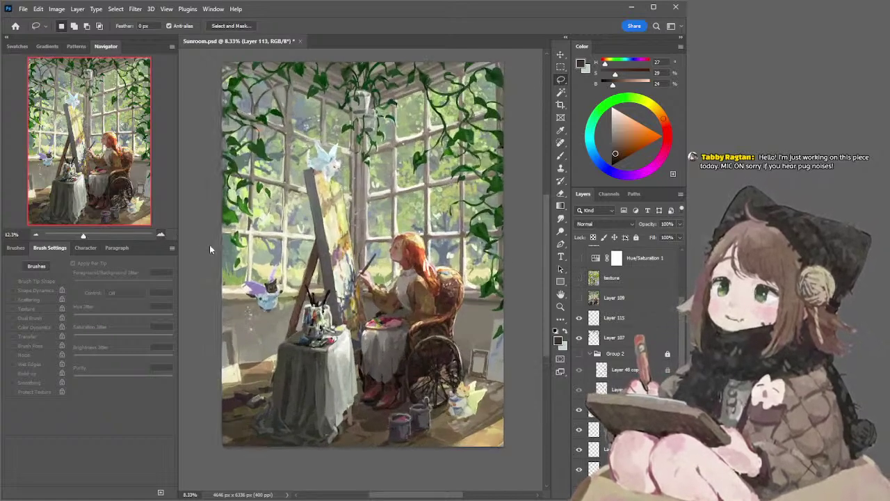
Paint pale lavender sampled from the flying creature onto its wing on Layer 110, reducing the brush to 40 px
key(b)
alt+click(259, 289)
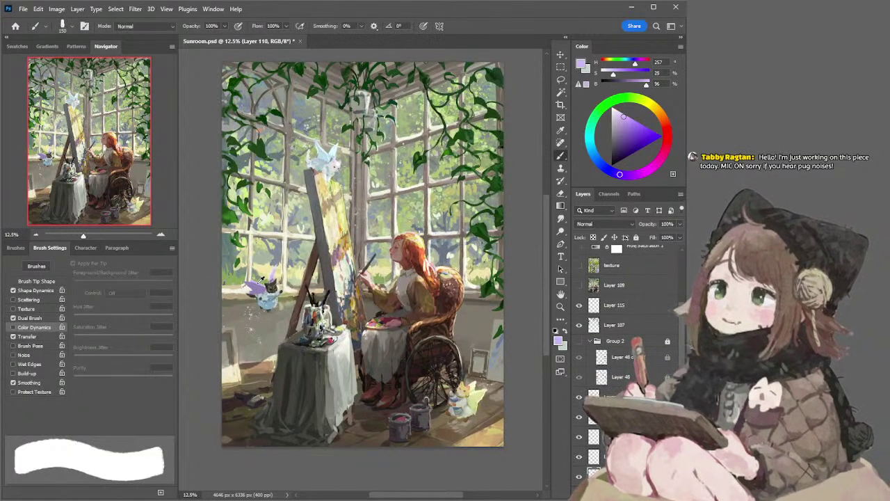
key(b)
key(bracketleft)
key(bracketleft)
key(bracketleft)
key(bracketleft)
key(bracketleft)
key(bracketleft)
key(bracketleft)
key(bracketleft)
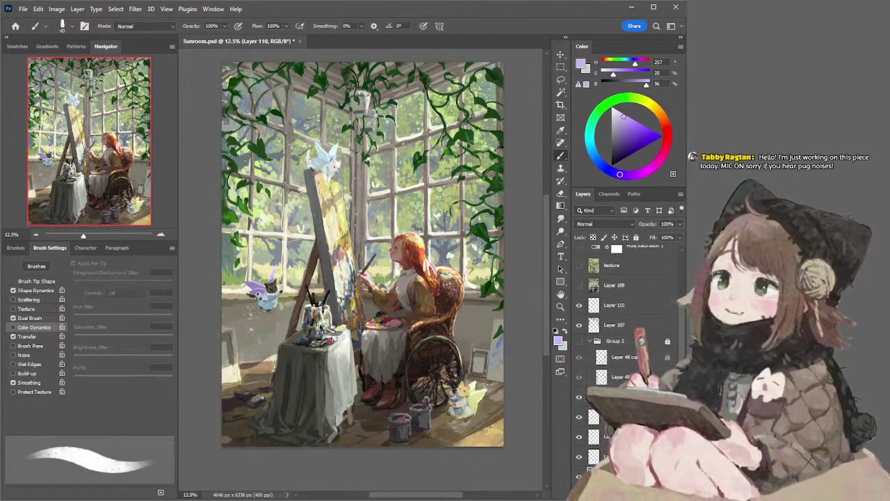
Build up the purple-winged creature's wing with sampled and adjusted mid violets, enlarging the brush to 80 px, and switch to a 70 px eraser
alt+click(260, 287)
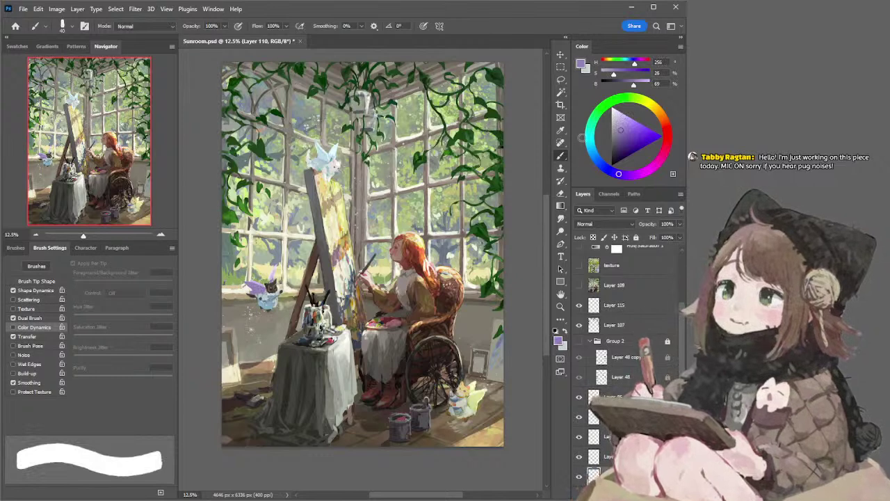
click(624, 120)
key(bracketright)
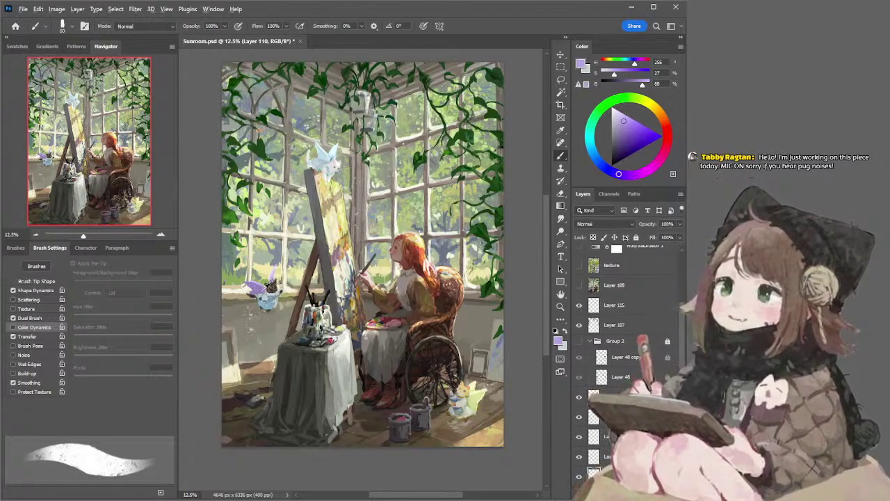
alt+click(262, 288)
click(625, 130)
key(bracketright)
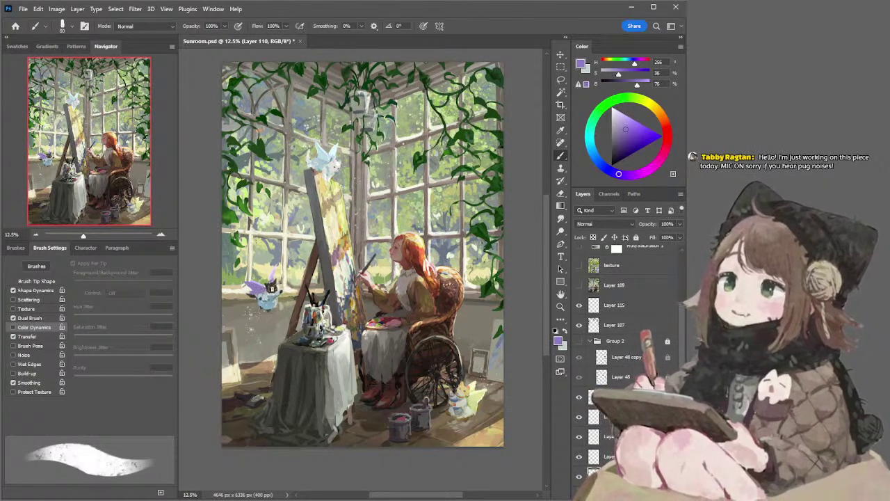
click(623, 124)
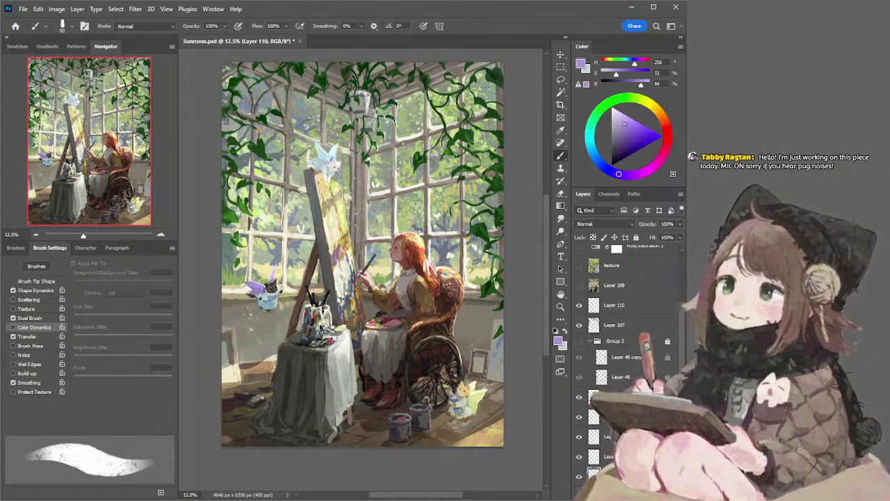
drag(266, 284, 250, 287)
key(e)
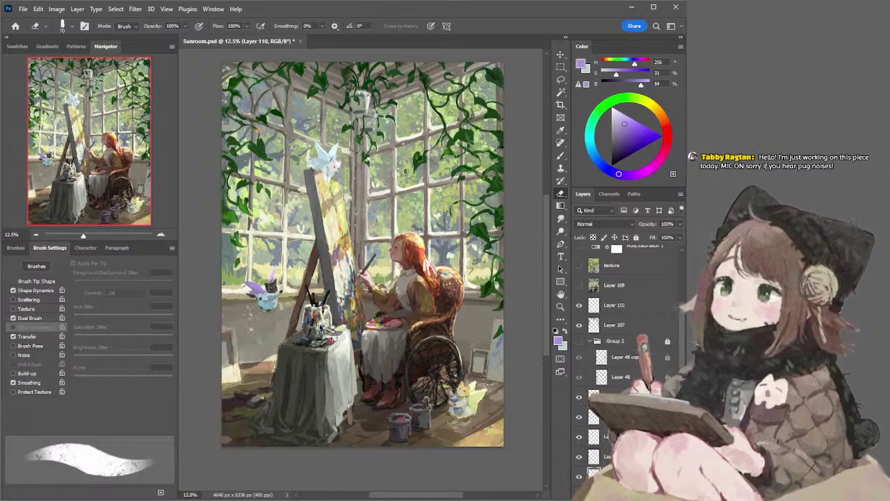
Activate the vine layer, Layer 107, sample a dark green from the leaves for the textured brush, and save the document
ctrl+click(500, 120)
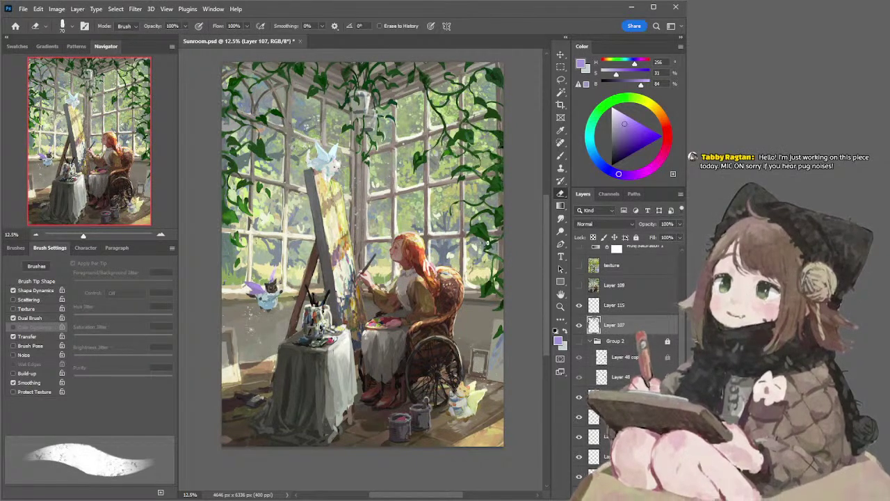
key(period)
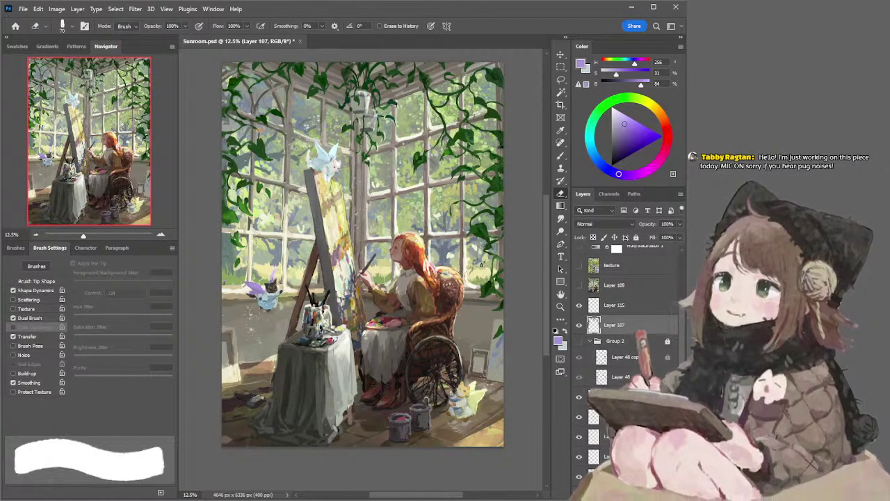
key(period)
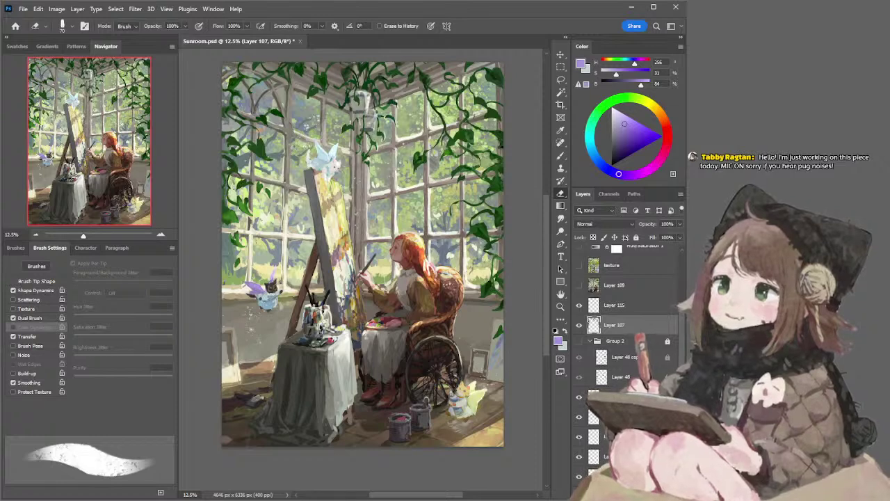
click(37, 234)
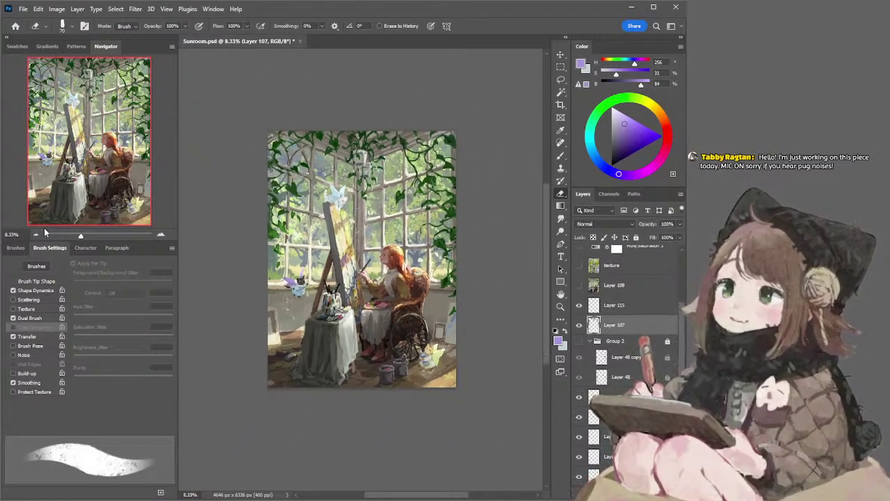
click(161, 234)
key(b)
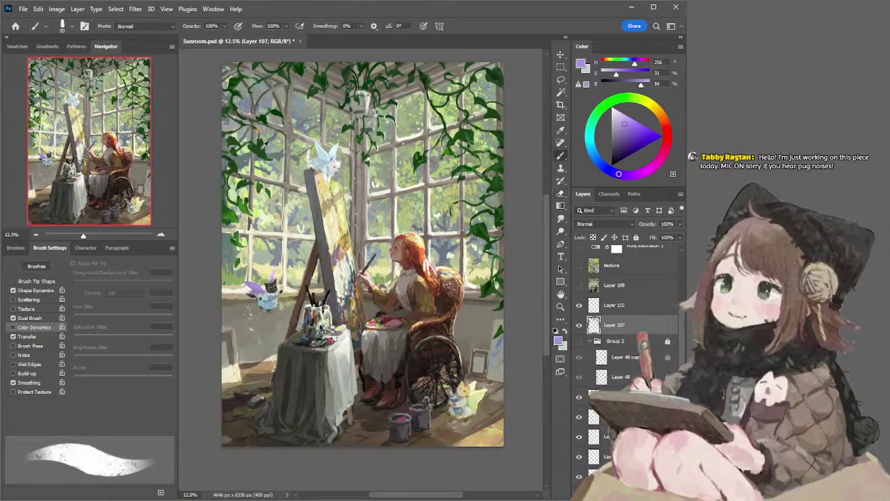
alt+click(270, 125)
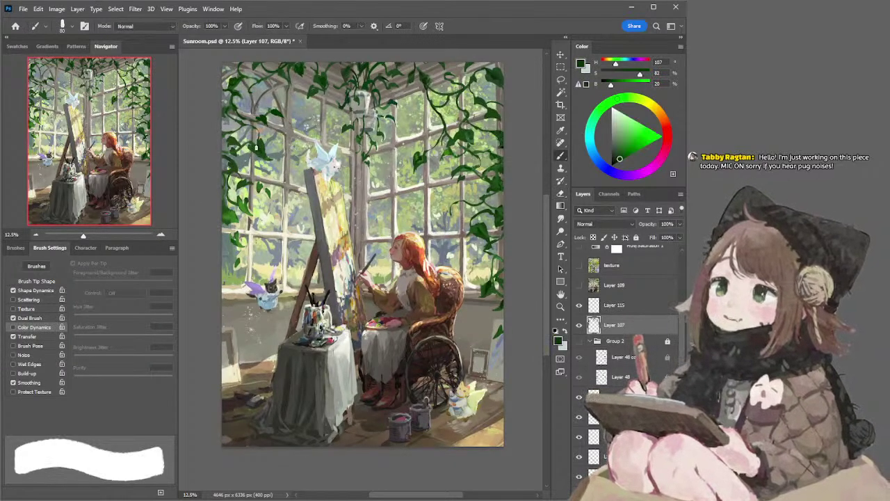
key(period)
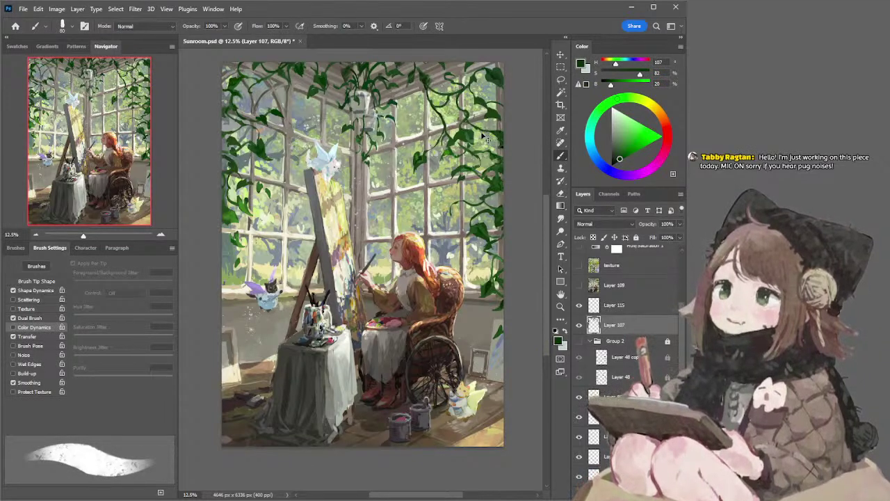
key(ctrl+s)
key(l)
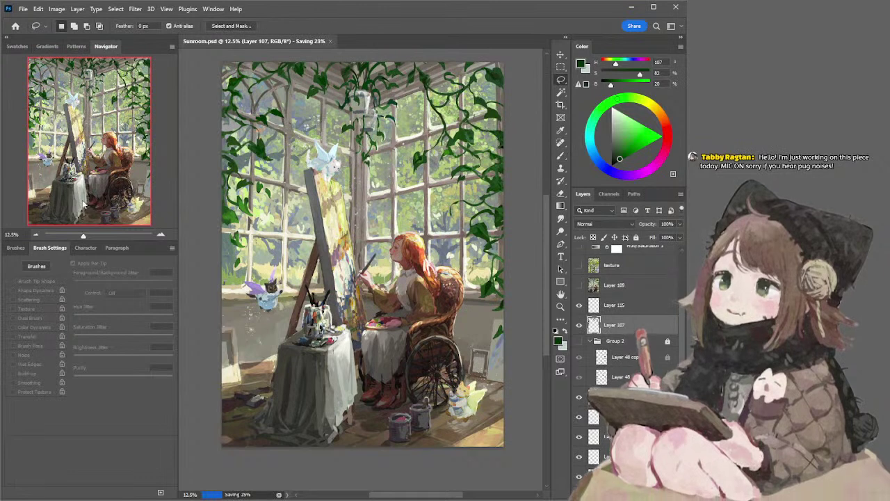
key(e)
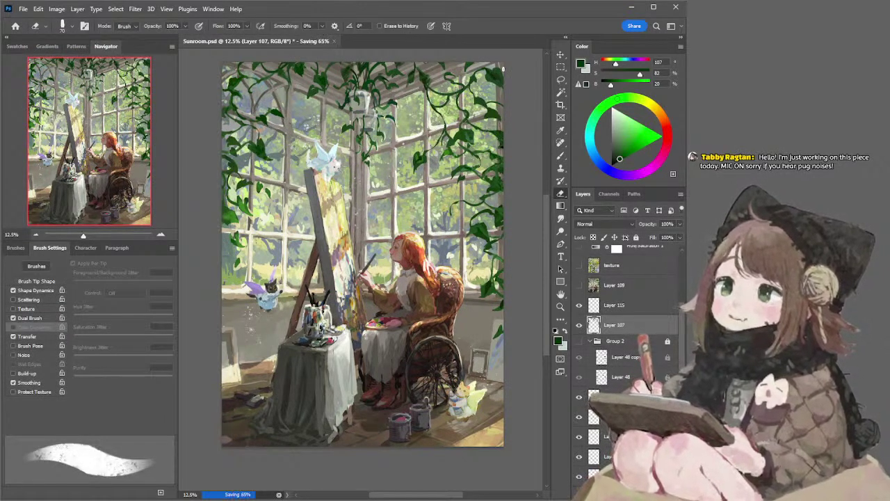
Lasso the vine leaves around the hanging planter on Layer 107, reposition them over the pot, and clear the selection
click(36, 234)
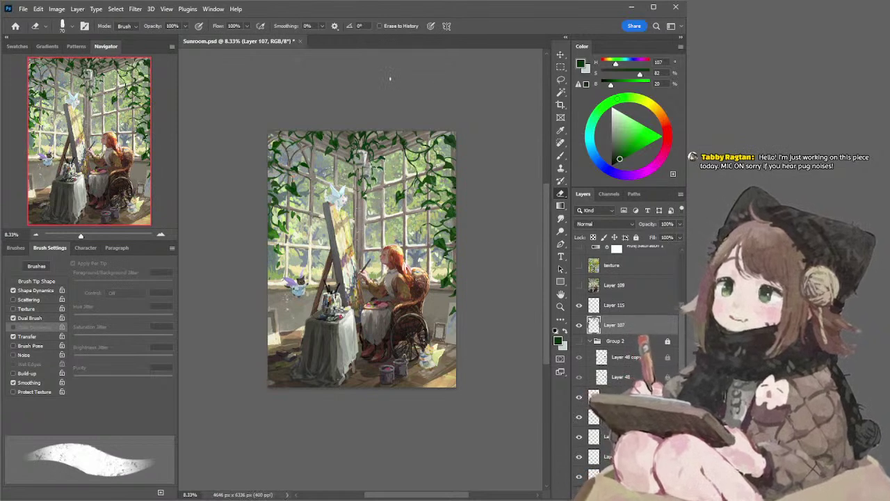
key(l)
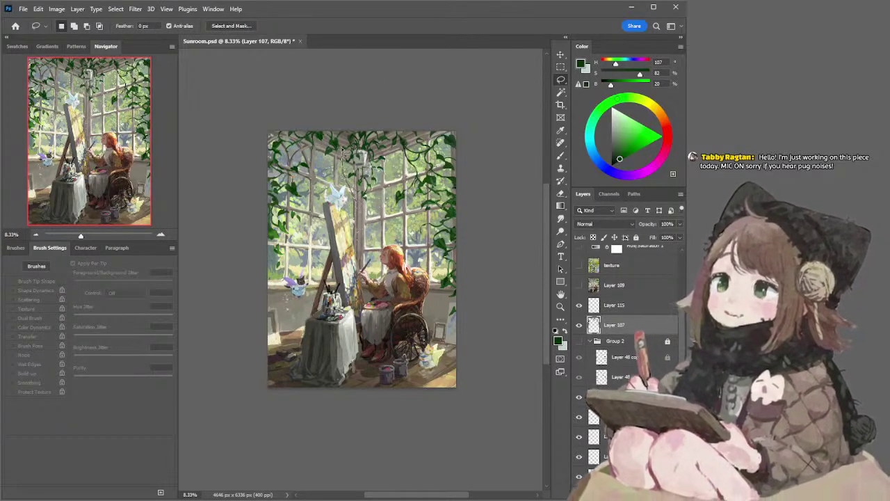
mouse_move(390, 117)
mouse_down()
mouse_move(388, 182)
mouse_move(355, 186)
mouse_up()
mouse_move(345, 132)
mouse_down()
mouse_move(365, 150)
mouse_move(374, 141)
mouse_up()
key(ctrl+d)
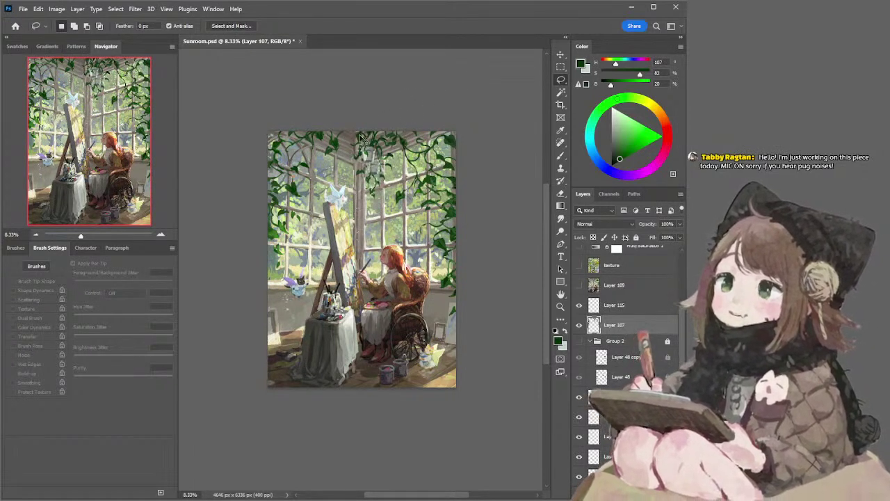
mouse_move(346, 128)
mouse_down()
mouse_move(348, 137)
mouse_move(321, 158)
mouse_move(331, 122)
mouse_move(345, 128)
mouse_up()
drag(342, 141, 345, 142)
key(ctrl+d)
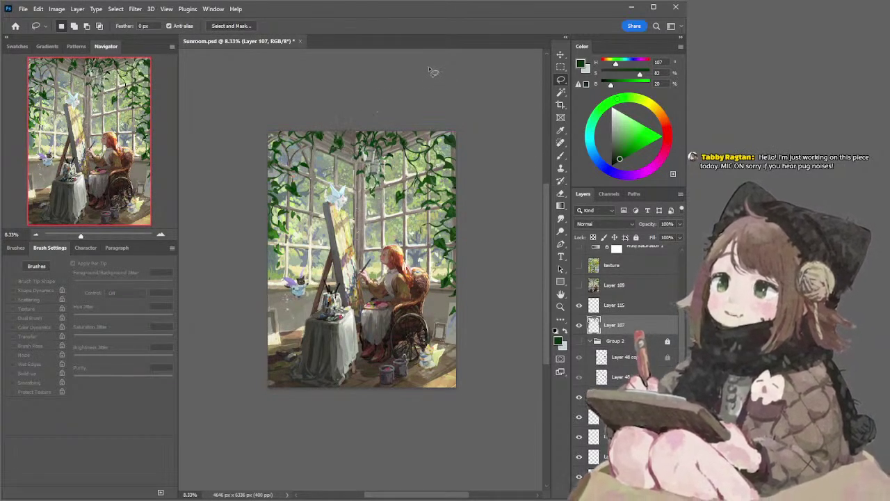
Step back through the vine repositioning around the hanging planter to compare the ceiling corner's versions
key(ctrl+z)
key(ctrl+z)
key(ctrl+z)
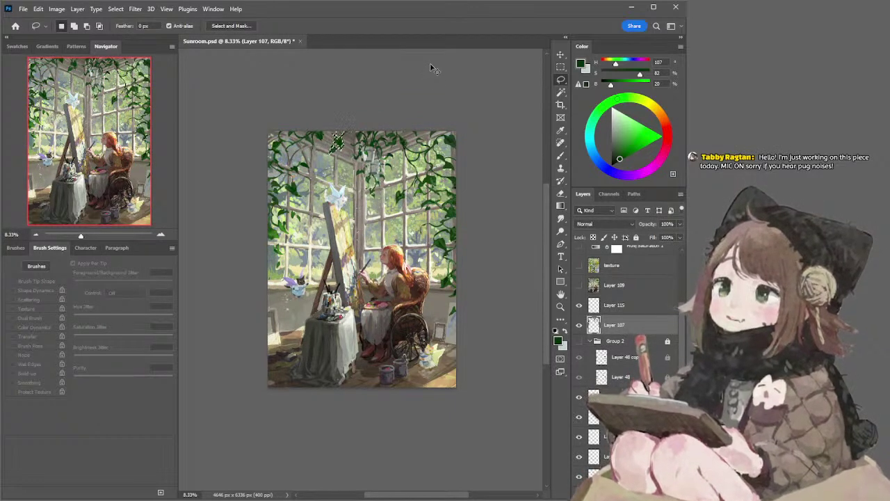
key(ctrl+z)
key(ctrl+z)
key(ctrl+z)
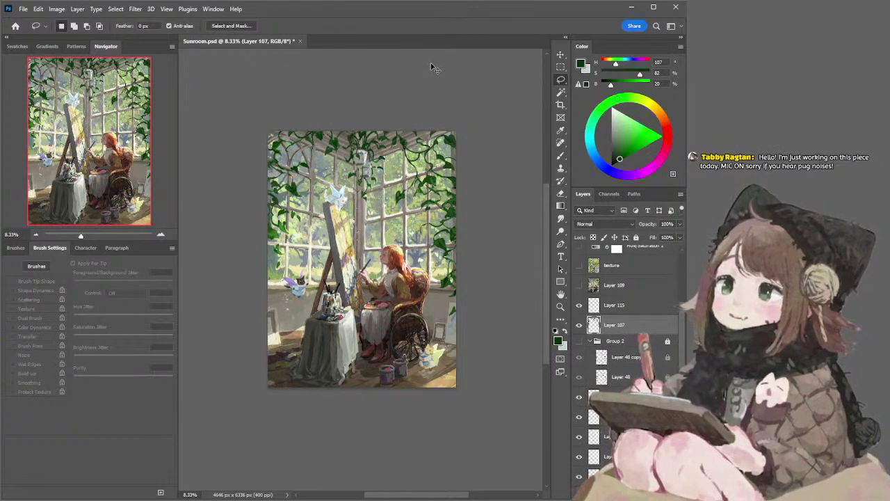
key(ctrl+z)
key(ctrl+z)
key(ctrl+z)
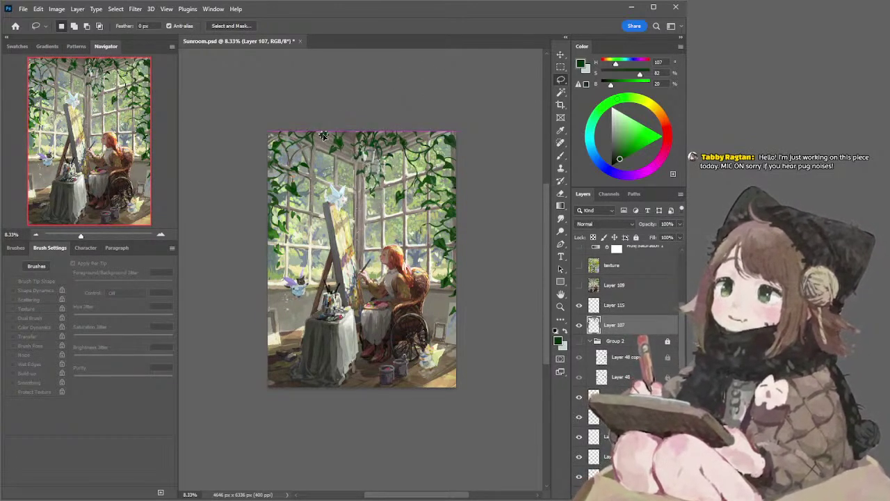
Sample a muted dark green from the ceiling vines with the brush and save the document
key(b)
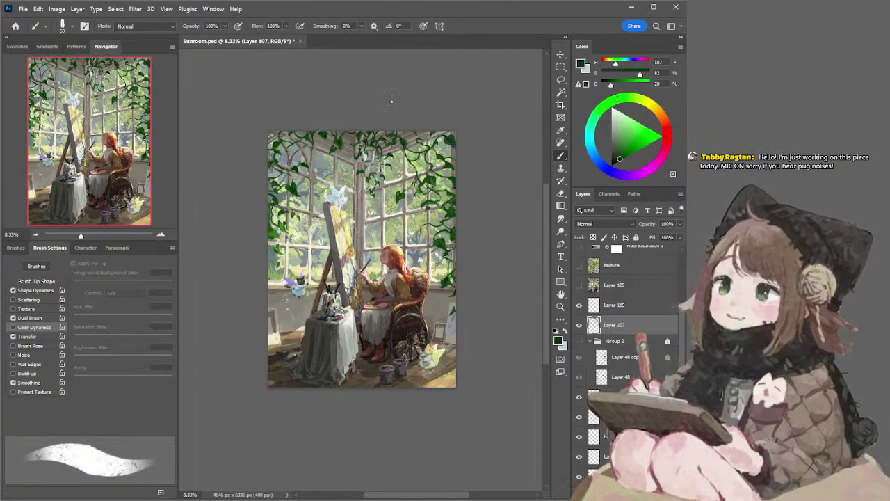
alt+click(348, 132)
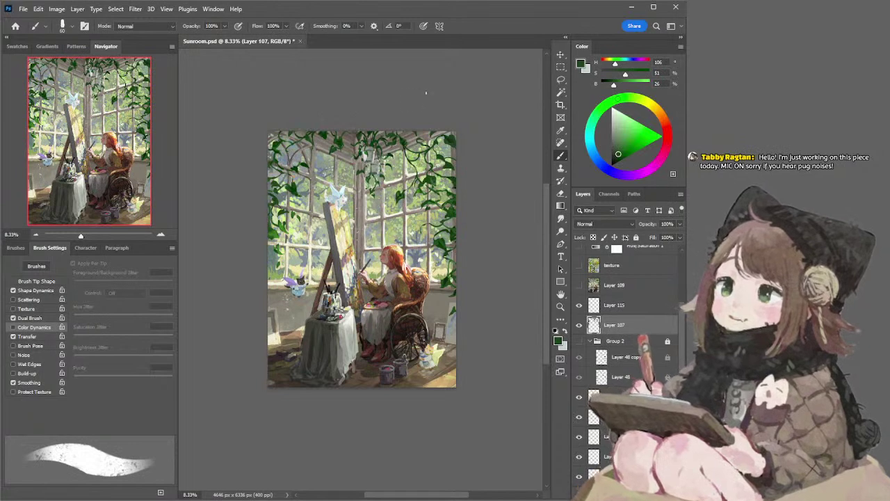
key(ctrl+s)
Activate the Overlay layer, Layer 114, and erase the light on the floor's lower-right corner with a soft eraser enlarged to 1100 px
key(l)
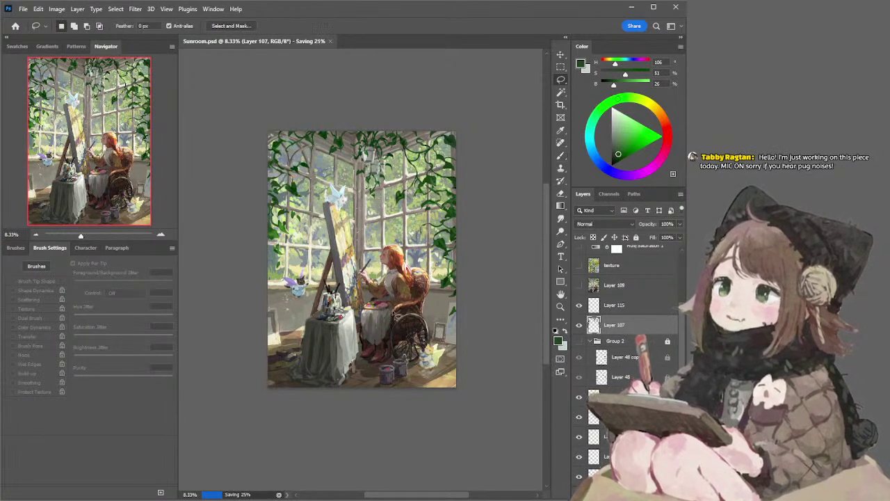
ctrl+click(408, 371)
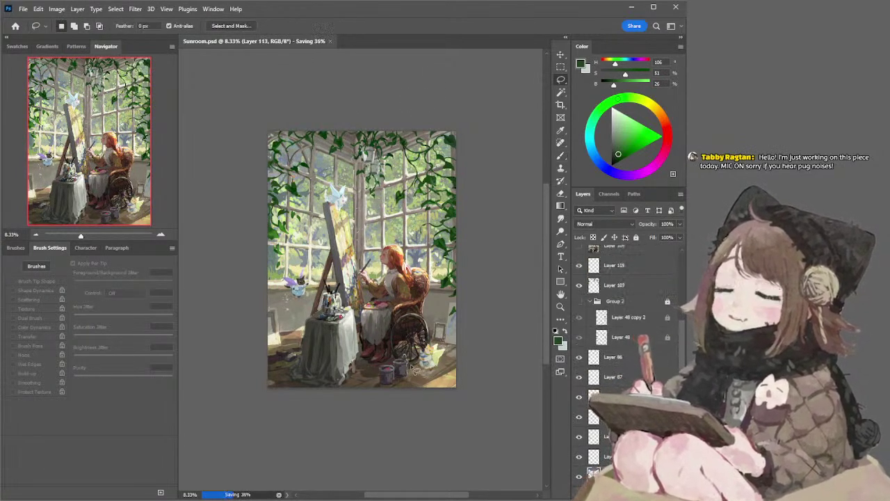
key(b)
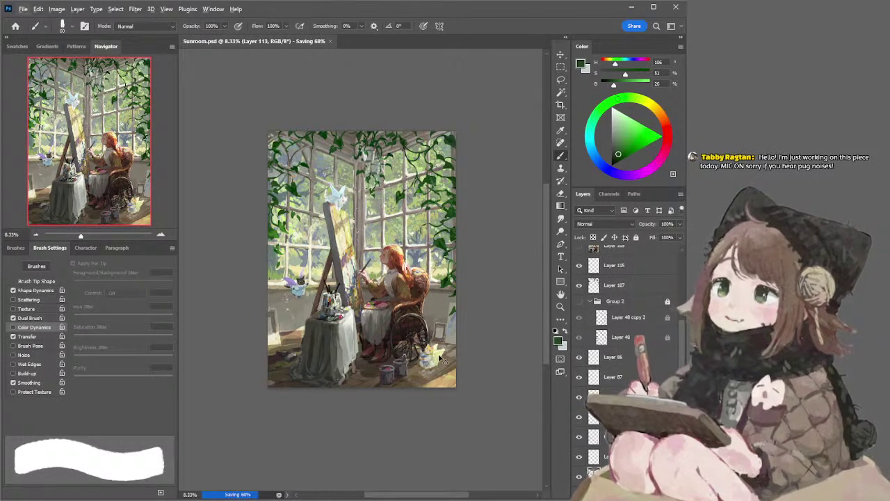
ctrl+click(445, 384)
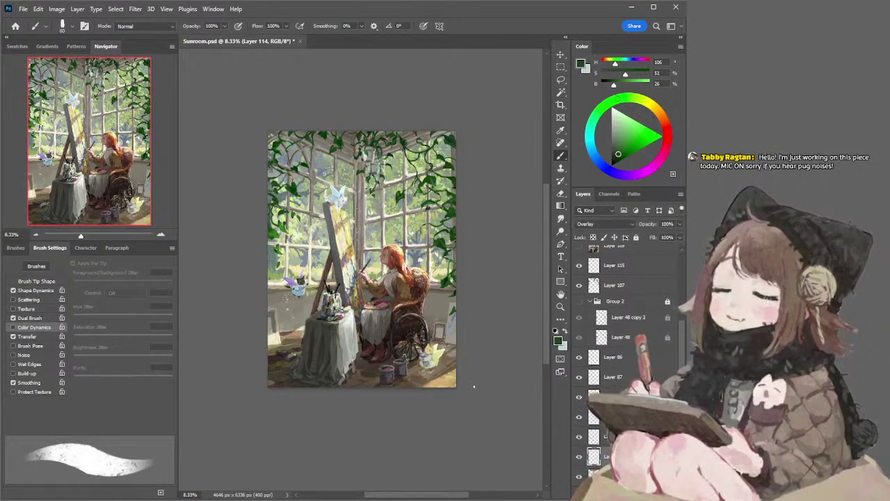
key(l)
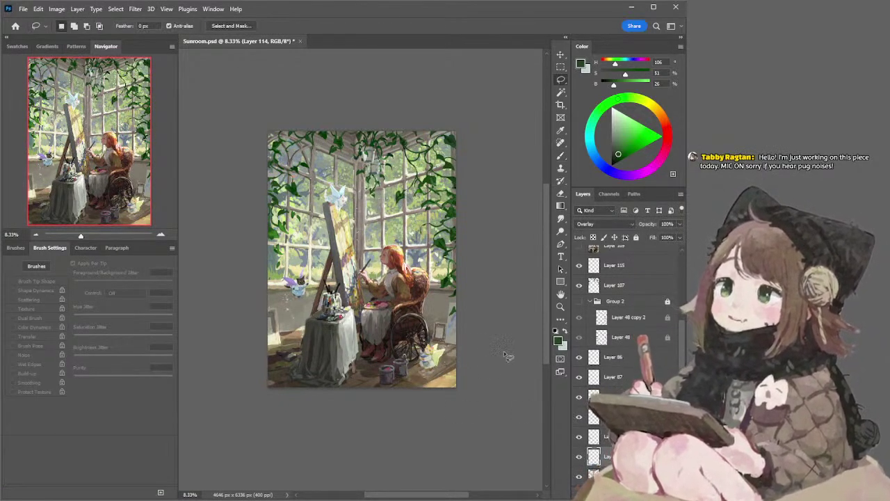
key(e)
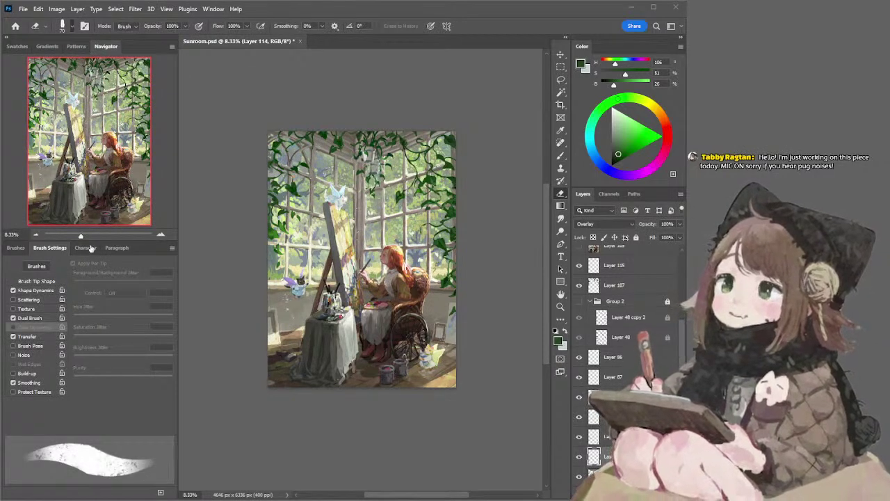
key(bracketright)
key(bracketright)
key(bracketright)
key(bracketright)
key(bracketright)
key(bracketright)
key(bracketright)
key(bracketright)
key(bracketright)
key(bracketright)
key(bracketright)
key(bracketright)
key(bracketright)
key(bracketright)
key(bracketright)
key(bracketright)
key(bracketright)
key(bracketright)
key(bracketright)
key(bracketright)
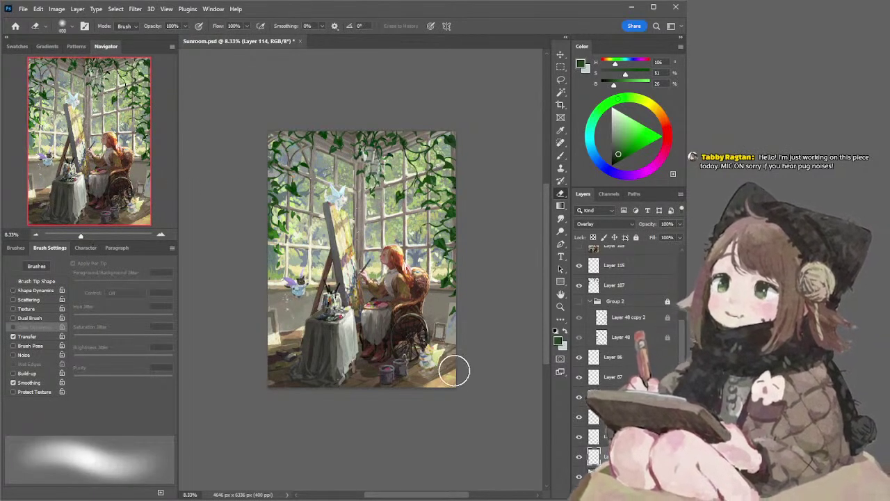
drag(410, 409, 449, 386)
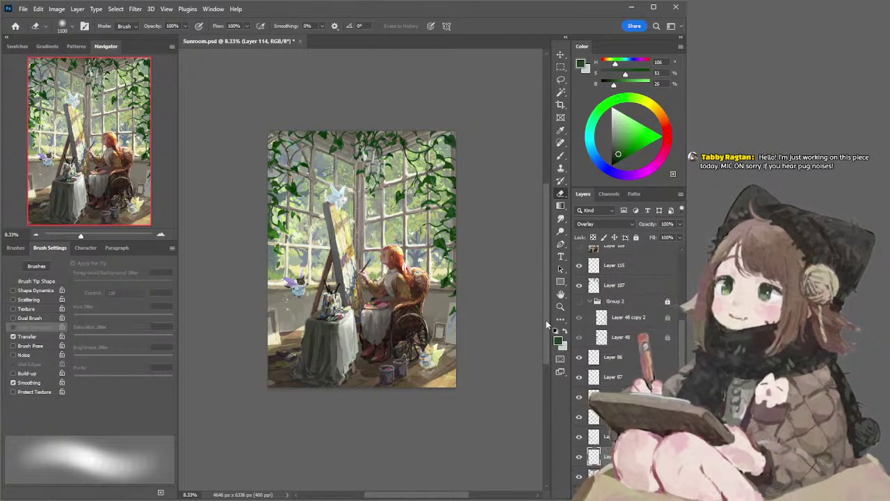
drag(449, 383, 444, 375)
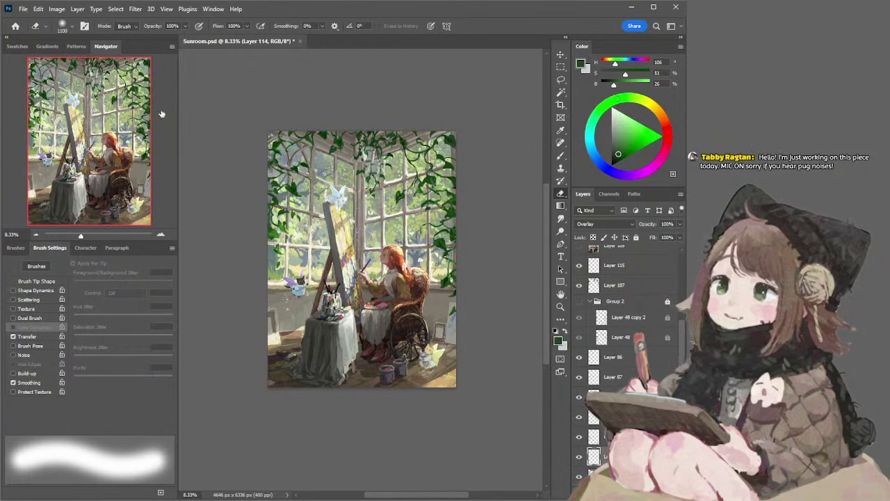
Return the eraser to the textured tip, then choose a pale yellow-green brush colour of hue 72, saturation 14, brightness 100
key(shift+bracketleft)
key(shift+bracketleft)
key(shift+bracketleft)
key(shift+bracketleft)
key(shift+bracketright)
key(bracketleft)
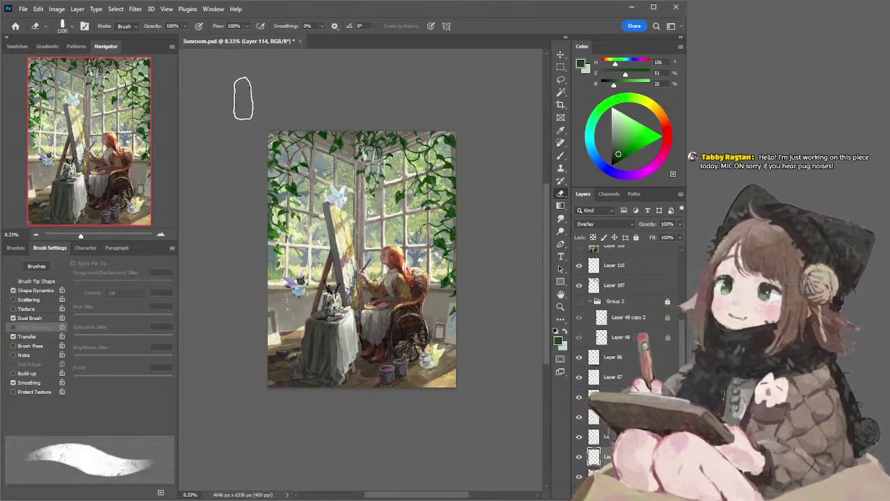
key(bracketleft)
key(b)
mouse_move(617, 121)
mouse_down()
mouse_move(619, 103)
mouse_move(640, 101)
mouse_up()
click(646, 98)
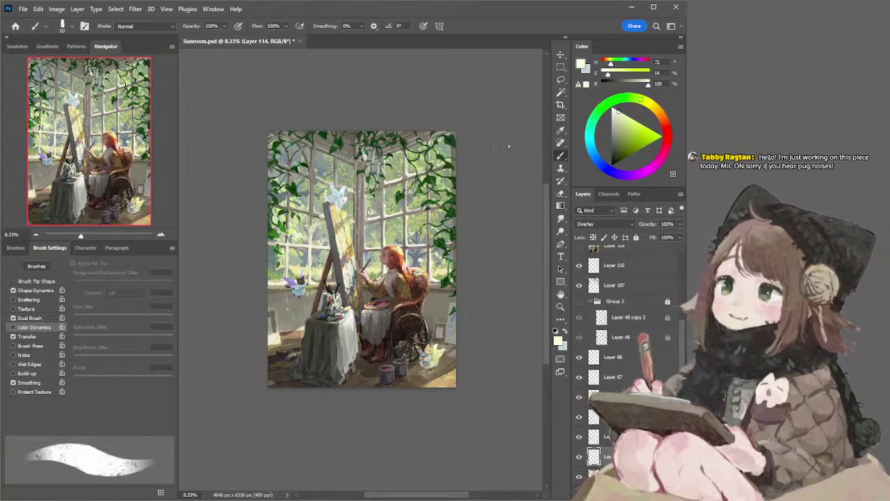
Enlarge the brush to 600 px and try a pale light stroke across the foreground floor on Layer 114, undoing the stroke
key(bracketright)
key(bracketright)
key(bracketright)
key(bracketright)
key(bracketright)
key(bracketright)
key(bracketright)
key(bracketright)
key(bracketright)
key(bracketright)
key(bracketright)
key(bracketright)
drag(457, 374, 388, 399)
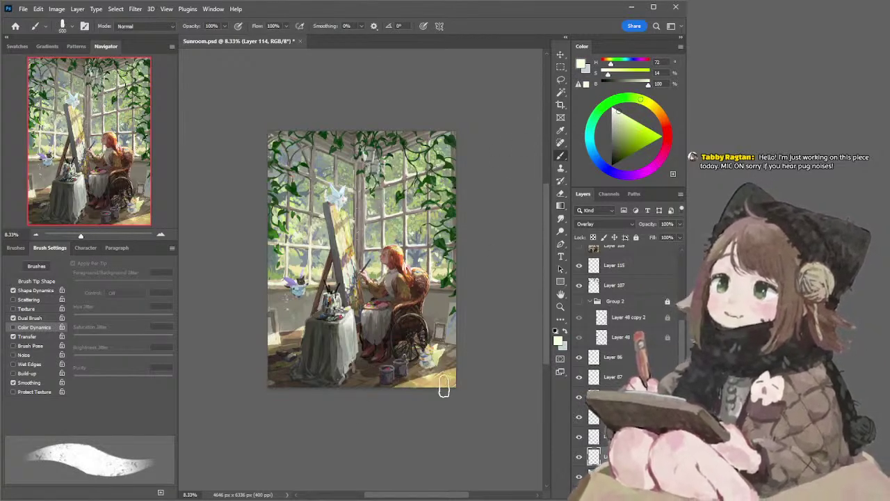
key(ctrl+z)
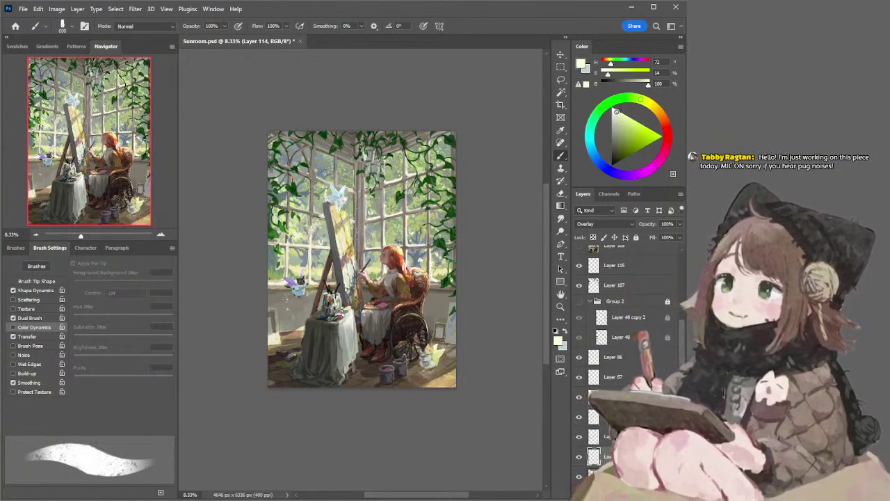
Soften the colour to saturation 9, brightness 97, repaint the light across the foreground floor, and reduce the brush to 250 px
drag(617, 110, 615, 112)
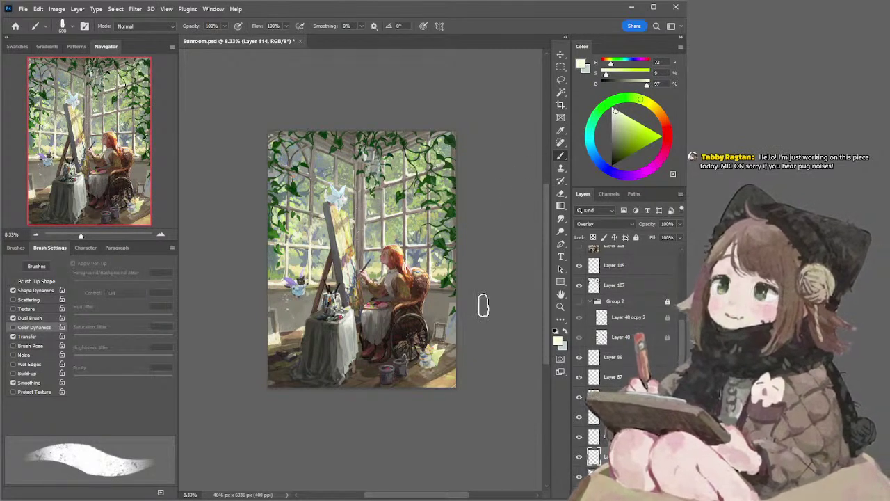
drag(464, 376, 384, 391)
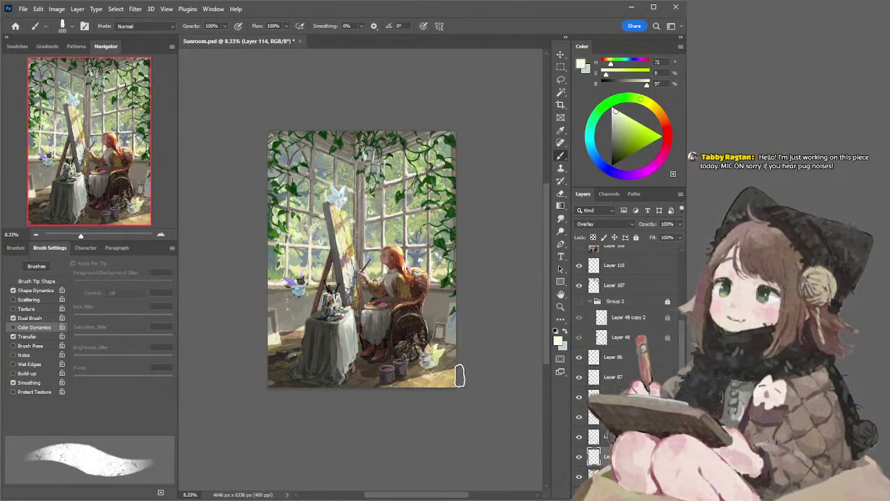
key(ctrl+z)
drag(469, 374, 331, 398)
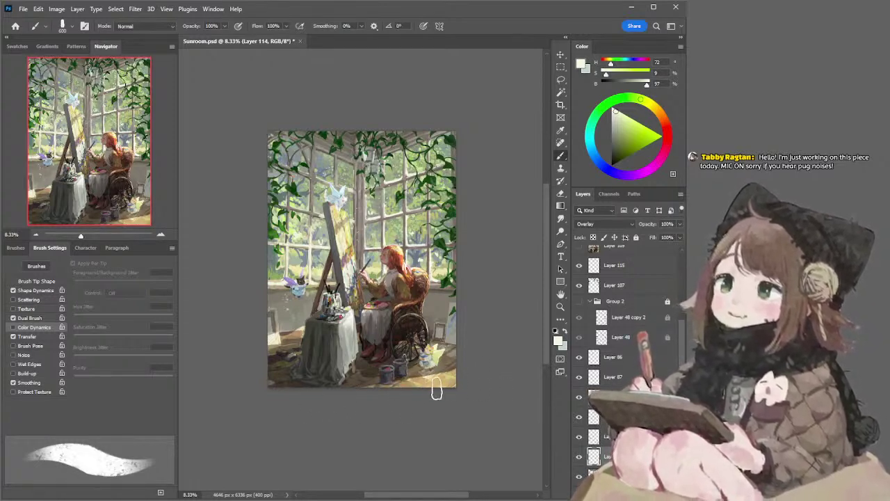
key(bracketleft)
key(bracketleft)
key(bracketleft)
key(bracketleft)
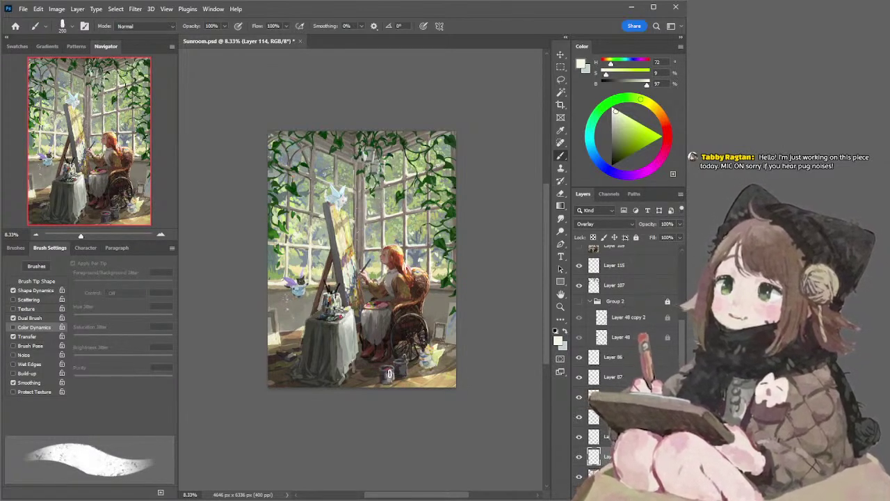
Dab pale light onto the floor by the paint cans on Layer 114, then switch to a smaller eraser and back to the brush
click(393, 370)
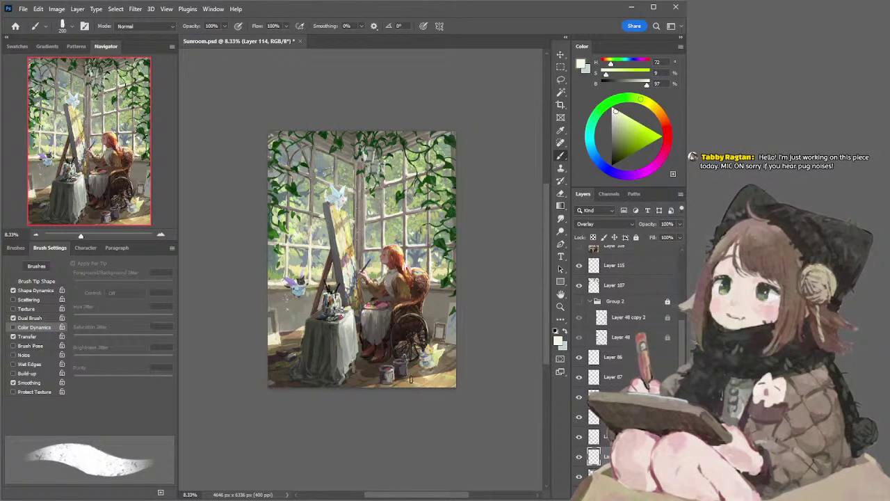
key(e)
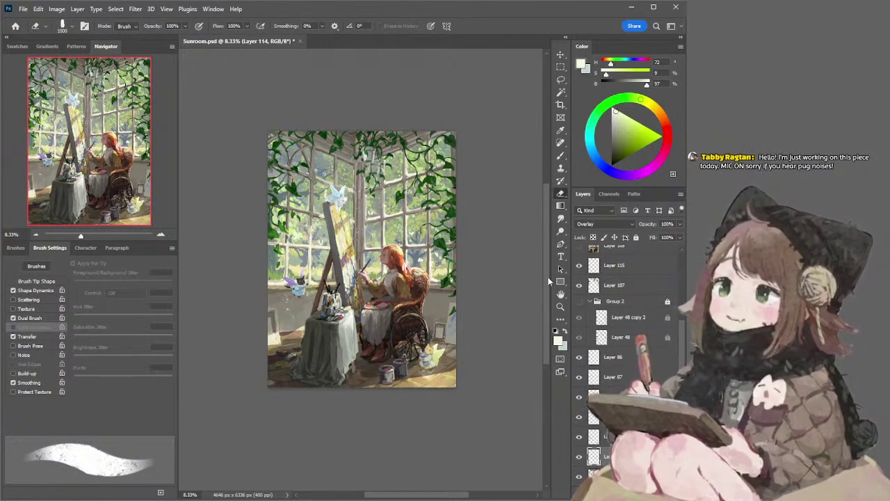
key(bracketleft)
key(bracketleft)
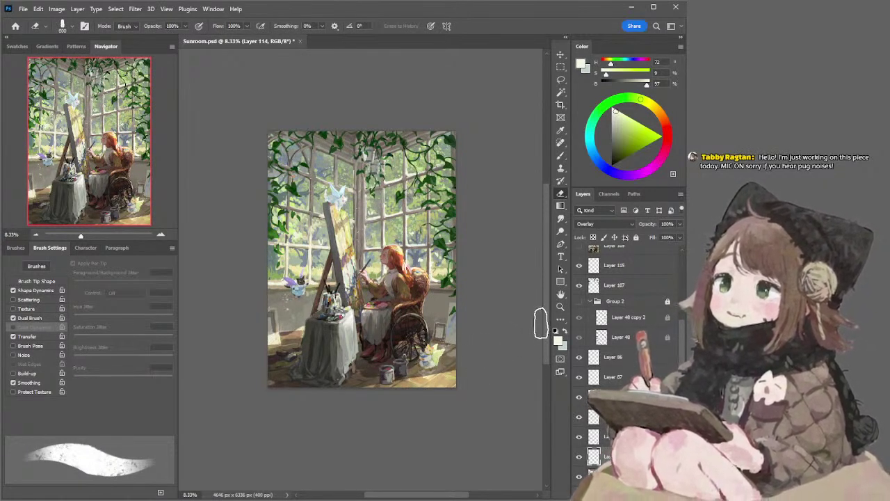
key(l)
key(b)
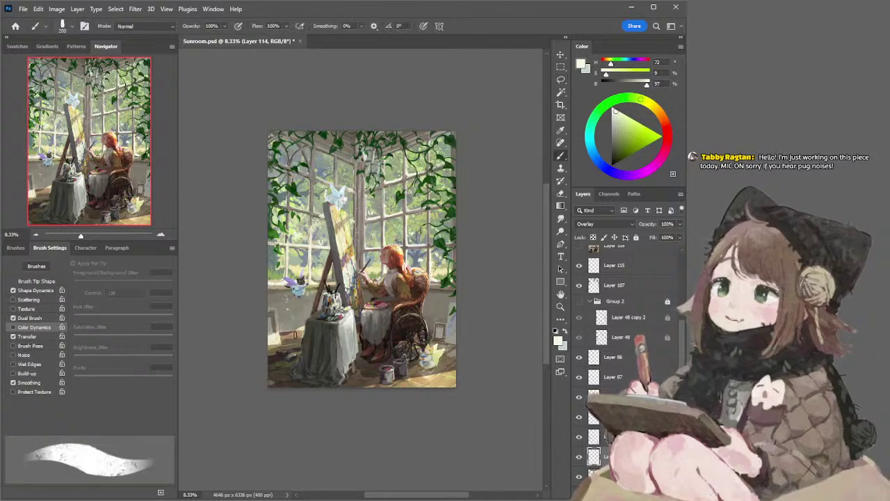
Try pale light strokes near the leaning frame at the painting's left edge on Layer 114, undoing each stroke
mouse_move(278, 337)
mouse_down()
mouse_move(304, 328)
mouse_move(263, 337)
mouse_up()
key(ctrl+z)
key(ctrl+z)
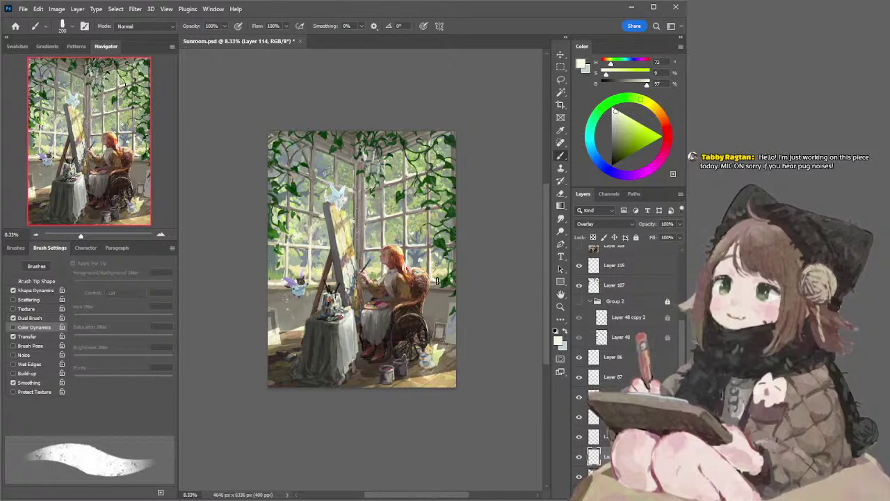
key(ctrl+z)
drag(279, 333, 257, 339)
key(ctrl+z)
key(ctrl+z)
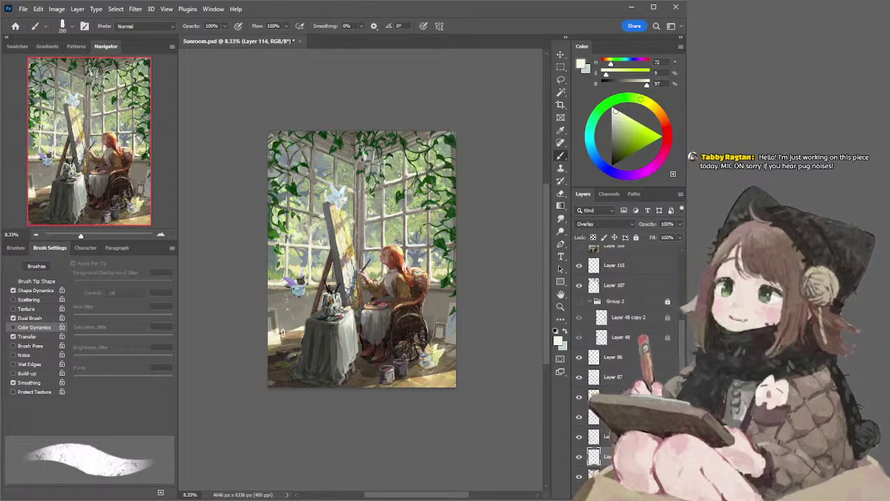
Switch the eraser to a soft round tip and enlarge it to 1400 px
key(e)
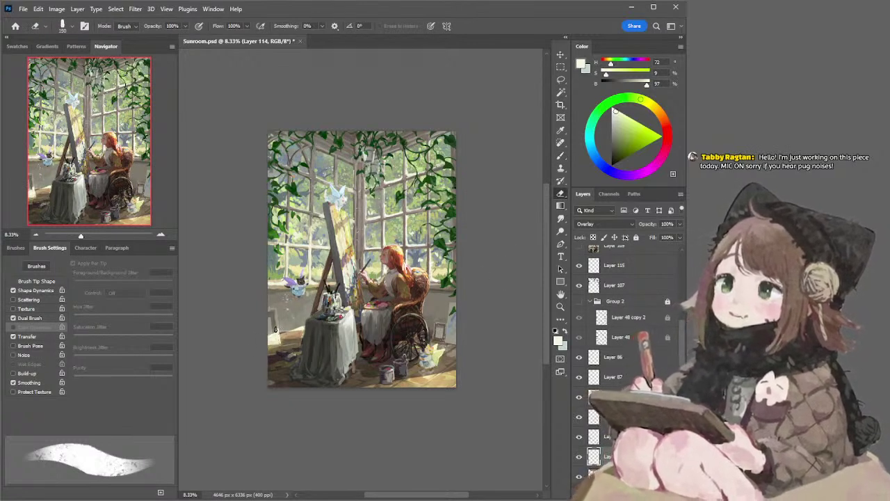
key(l)
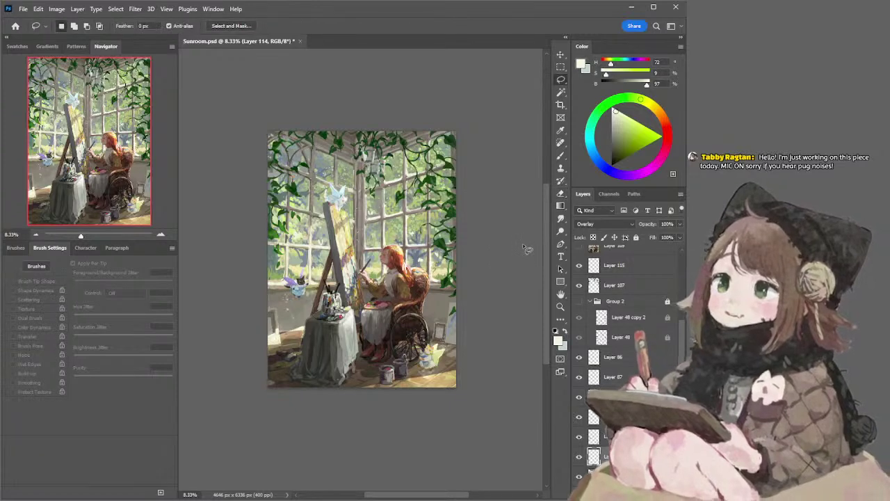
key(b)
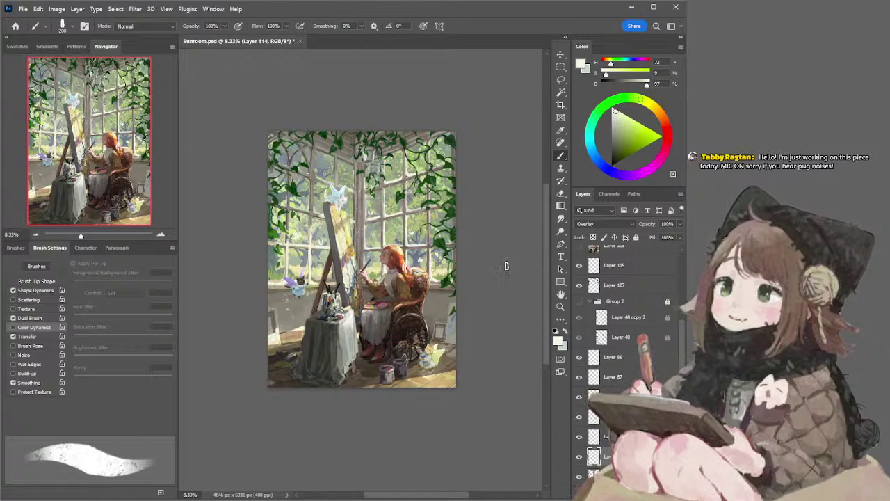
key(e)
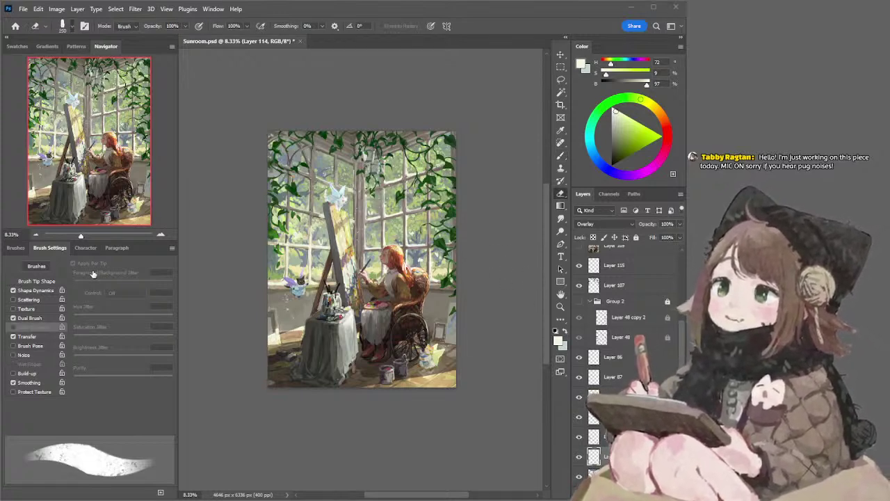
click(87, 248)
click(233, 138)
key(bracketright)
key(bracketright)
key(bracketright)
key(bracketright)
key(bracketright)
key(bracketright)
key(bracketright)
key(bracketright)
key(bracketright)
key(bracketright)
key(bracketright)
key(bracketright)
key(bracketright)
key(bracketright)
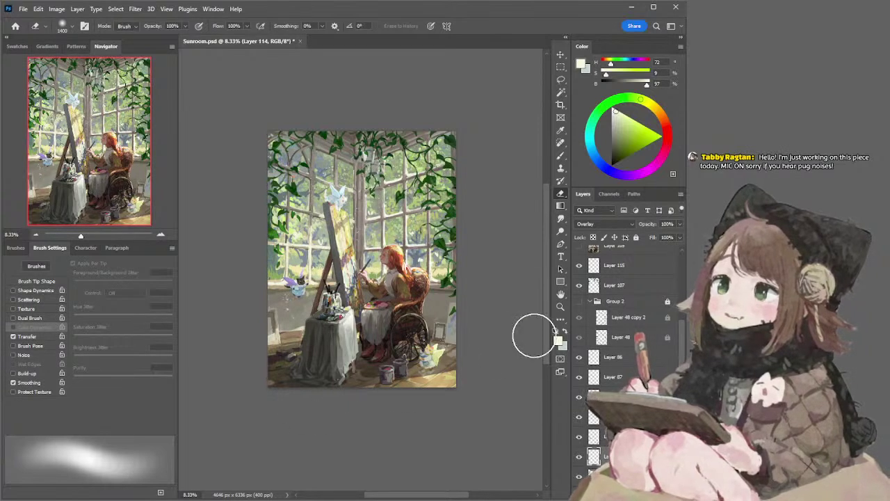
Outline the foreground floor around the paint cans with the Lasso and clear the selection
key(l)
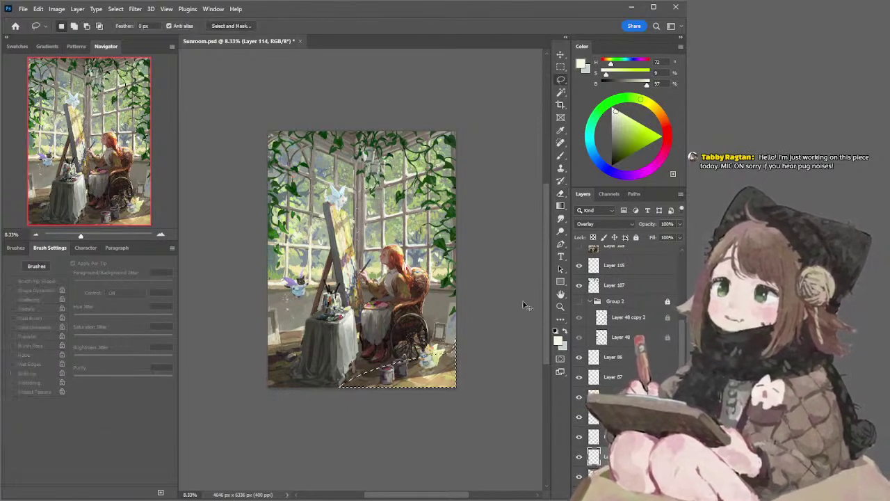
key(i)
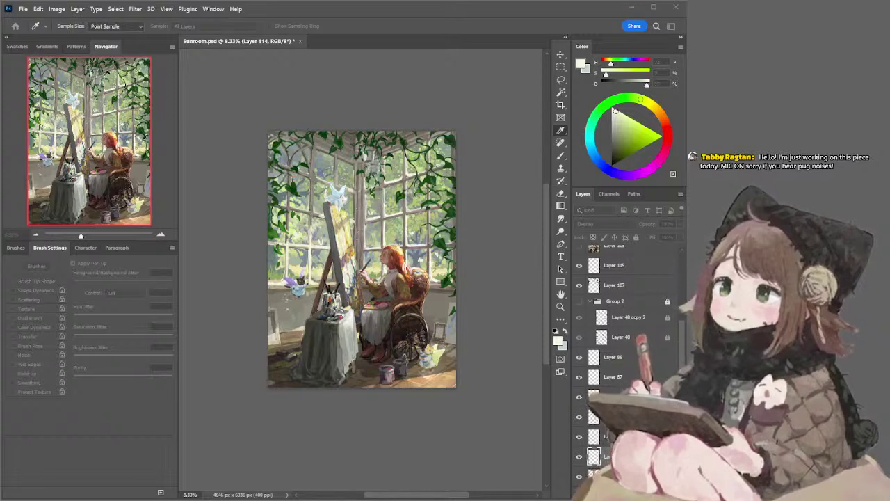
key(l)
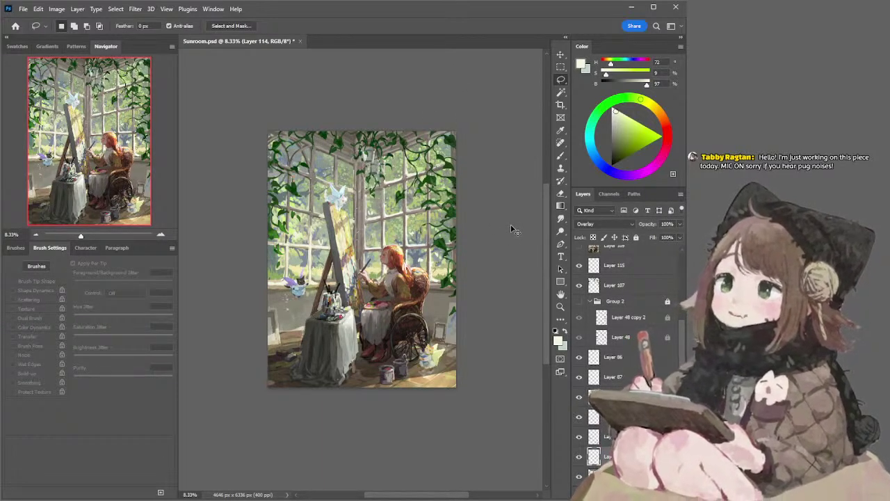
key(i)
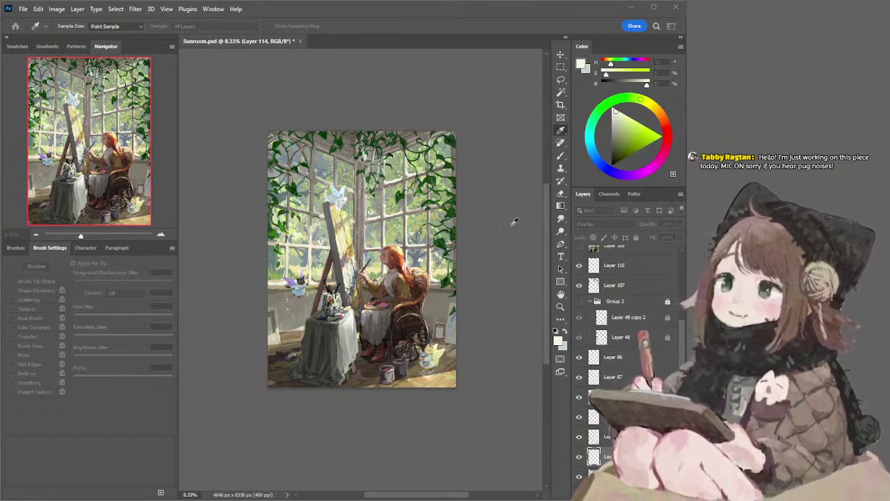
key(l)
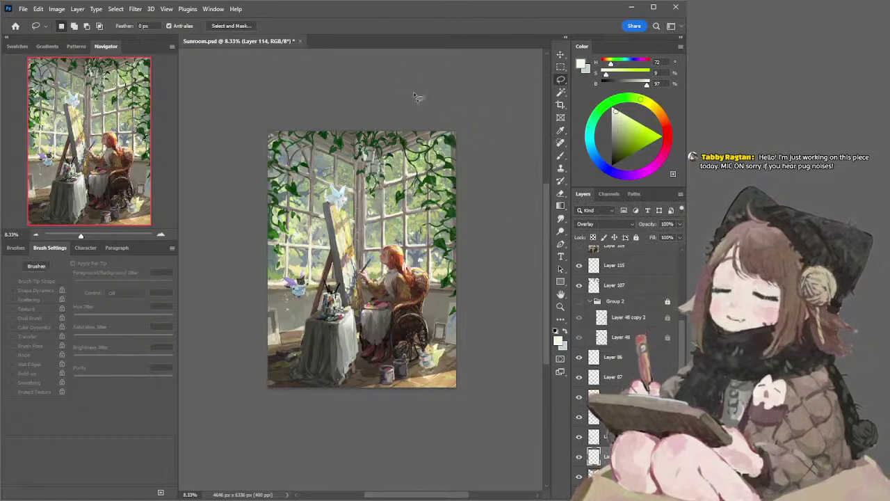
Activate Layer 113, sample the ceiling corner's dark tone, and try a brush stroke above the central window post, undoing it
ctrl+click(352, 142)
key(b)
alt+click(356, 139)
drag(356, 137, 358, 149)
key(ctrl+z)
key(bracketleft)
key(ctrl+z)
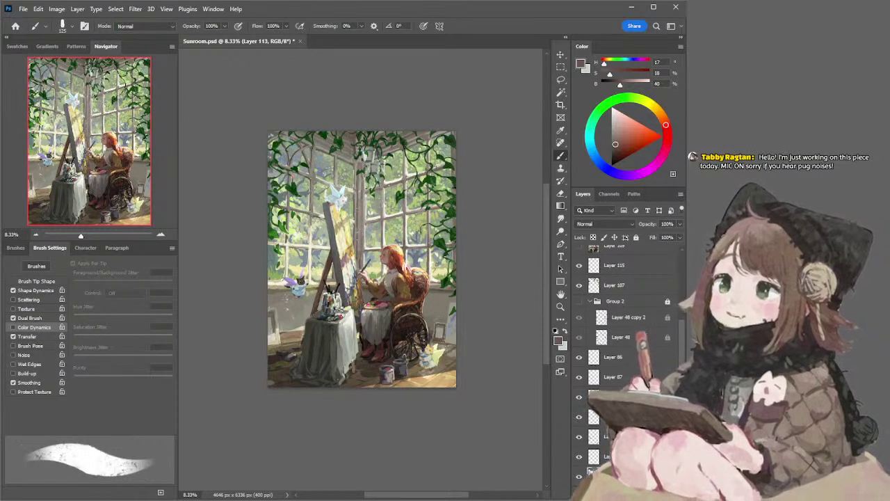
Touch up the ceiling edge on Layer 113 with a greyed brown and sampled ceiling browns, and save the document
click(613, 143)
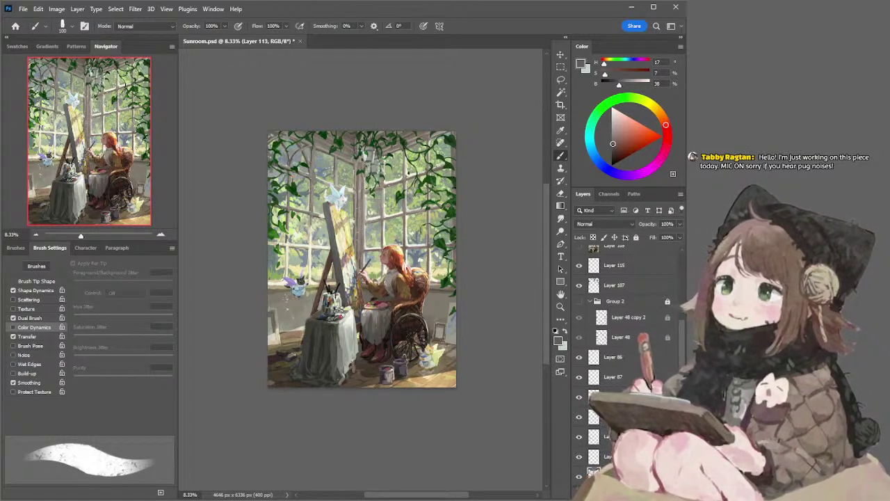
alt+click(412, 133)
key(bracketright)
key(bracketright)
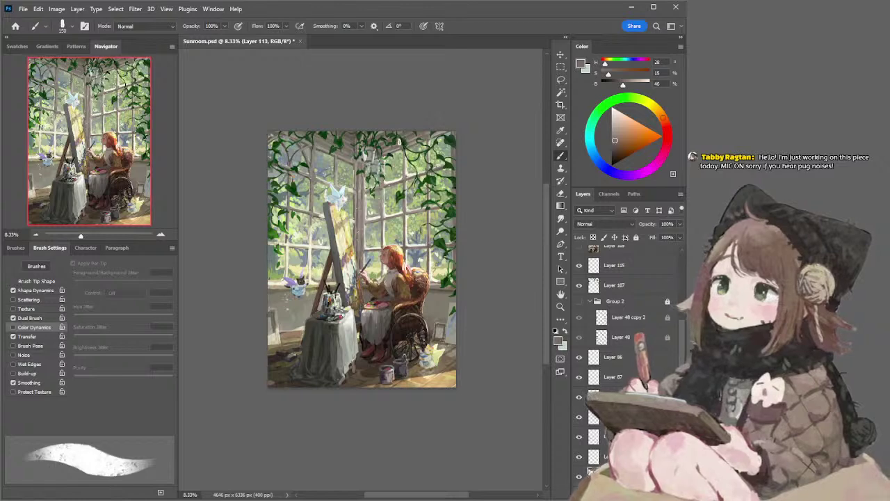
alt+click(413, 132)
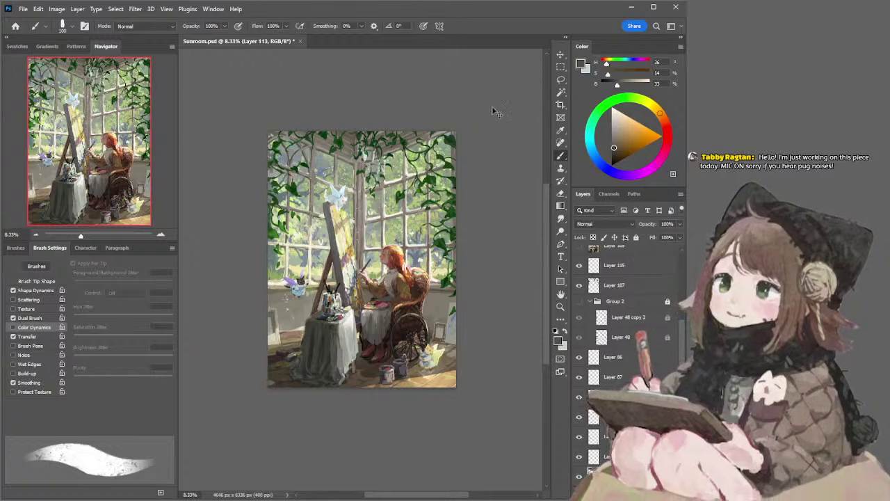
key(l)
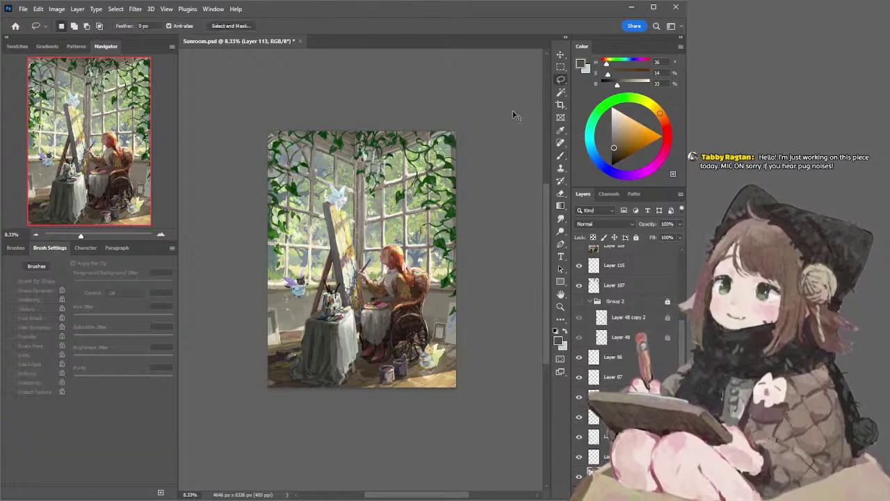
key(ctrl+s)
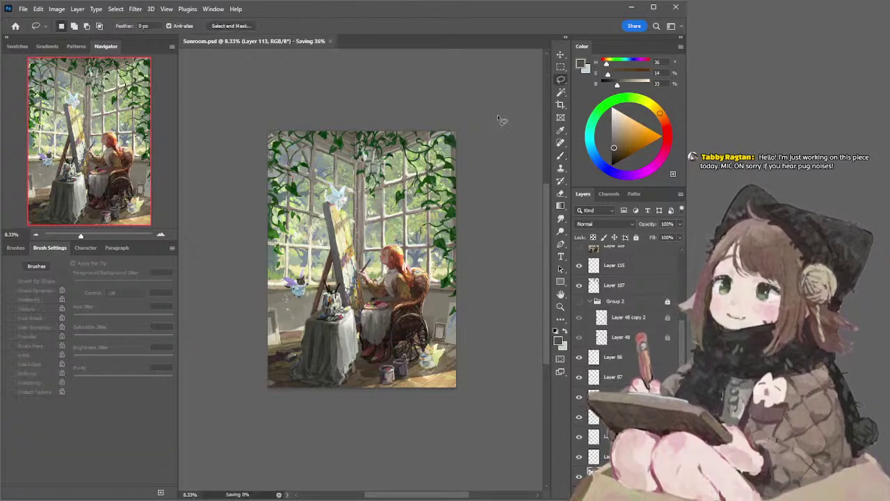
Activate Layer 72, sample a pale green of hue 83, paint over the upper-left window panes at 125 px, and reduce the brush to 90 px
ctrl+click(343, 169)
key(b)
alt+click(330, 149)
key(bracketright)
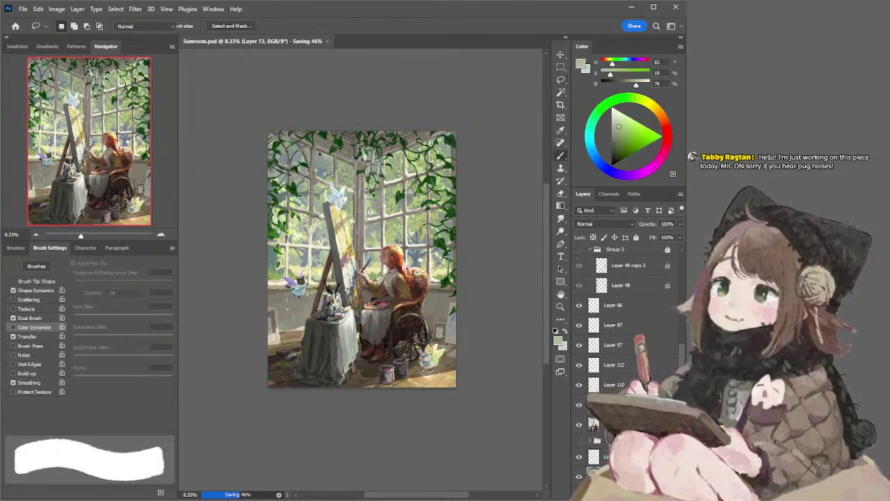
drag(328, 147, 317, 152)
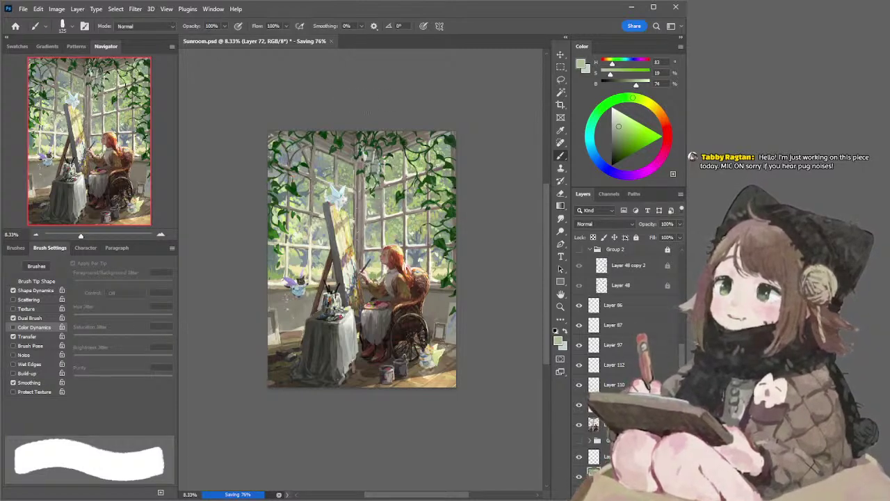
key(bracketleft)
key(bracketleft)
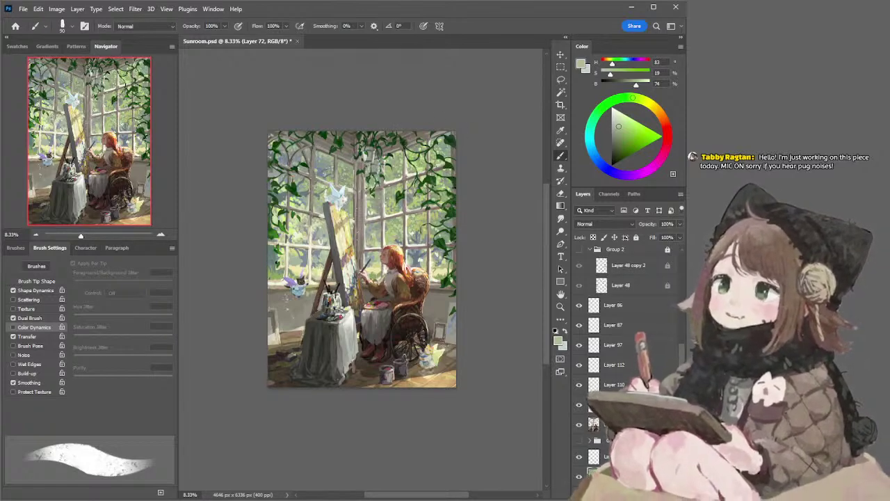
Sample the lower-left window's grey-green and shift the brush colour to a muted blue of hue 206, saturation 20, brightness 43
key(.)
alt+click(281, 268)
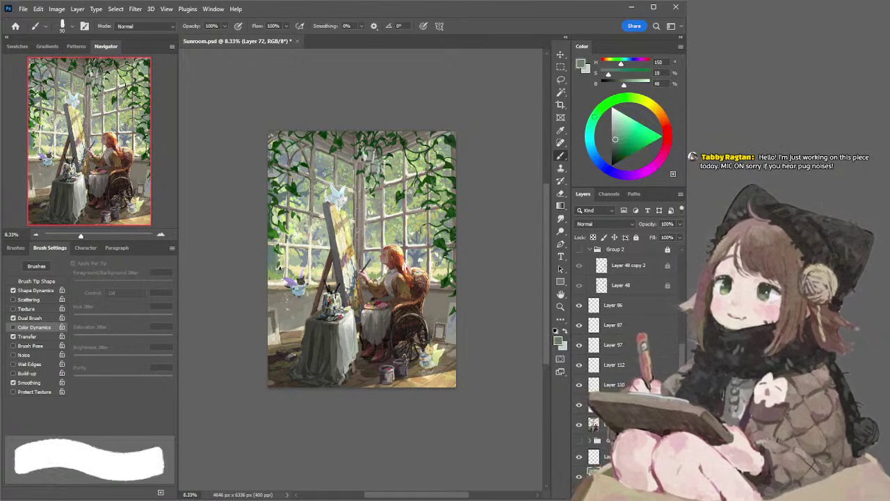
key(l)
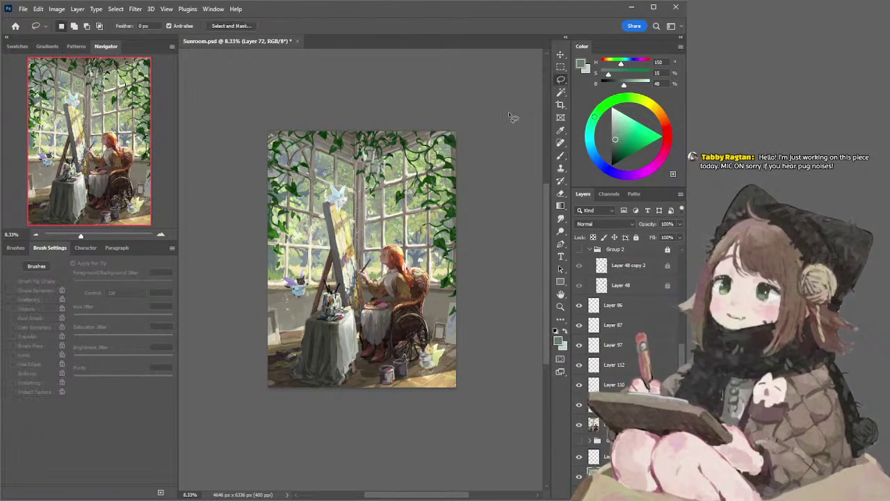
key(b)
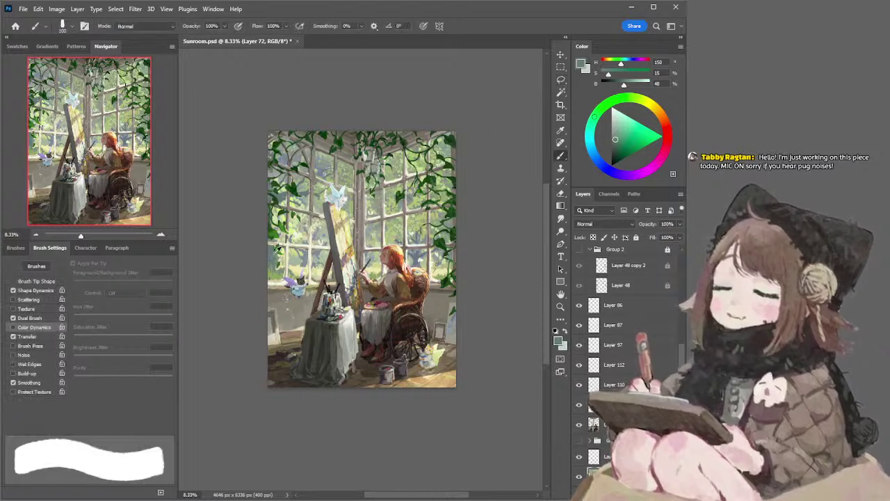
click(615, 142)
click(591, 130)
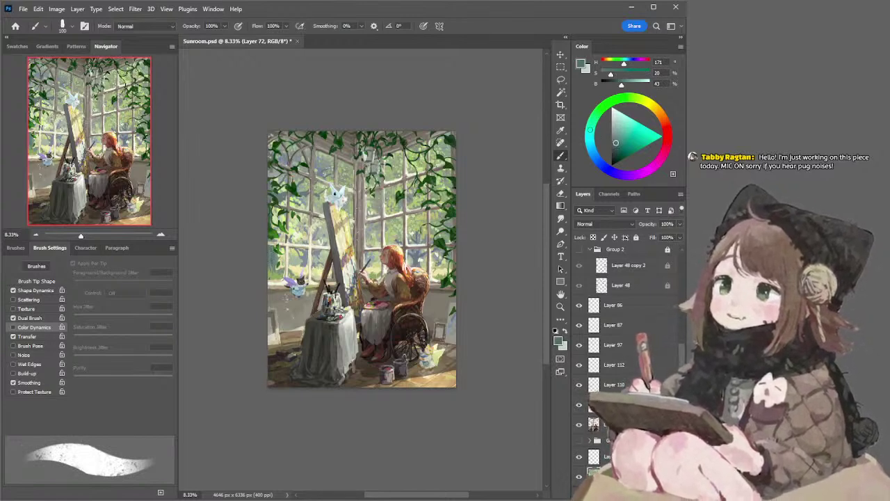
click(592, 153)
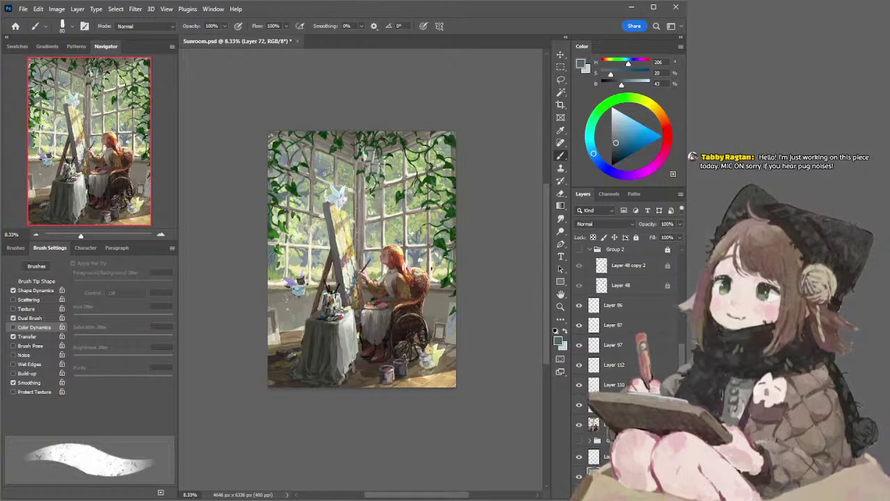
Touch up the scenery behind the windows on Layer 72 with sampled blue-grey and grey-green at 70 px, and save the document
alt+click(416, 258)
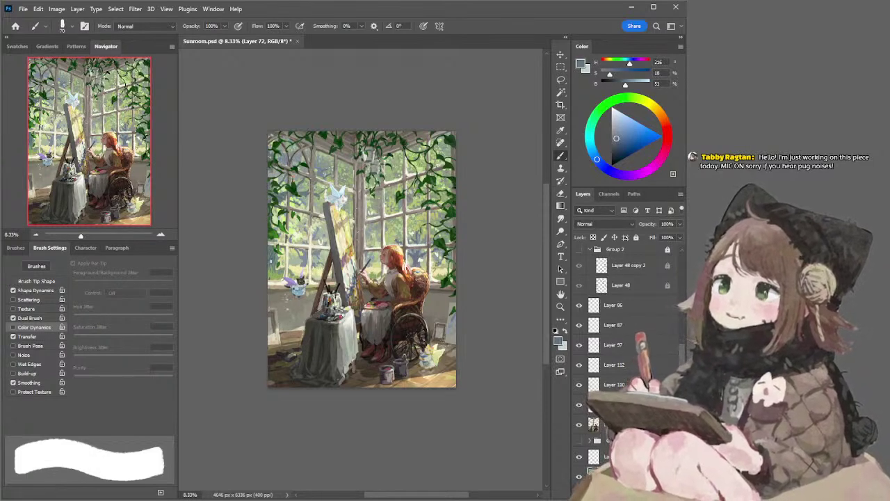
alt+click(276, 252)
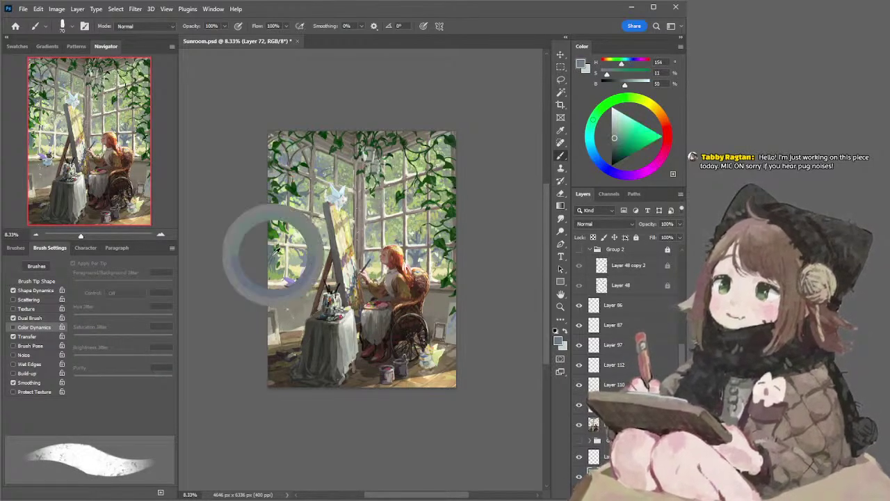
alt+click(279, 258)
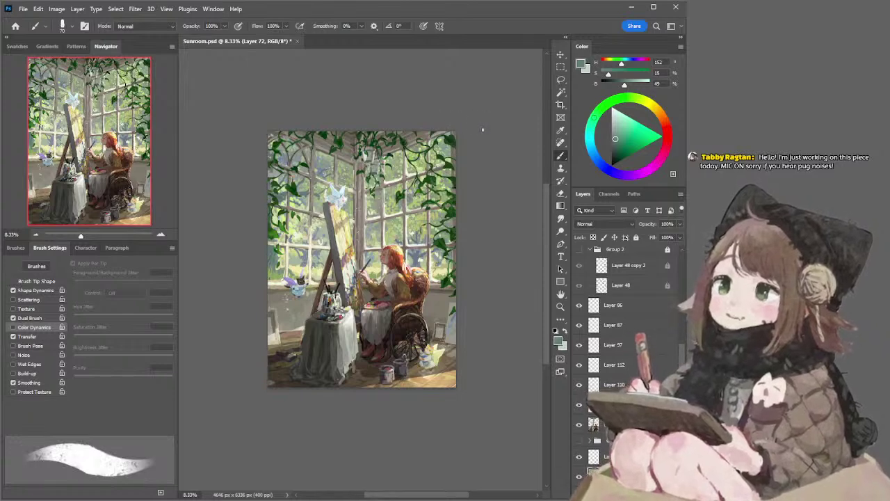
key(ctrl+s)
key(l)
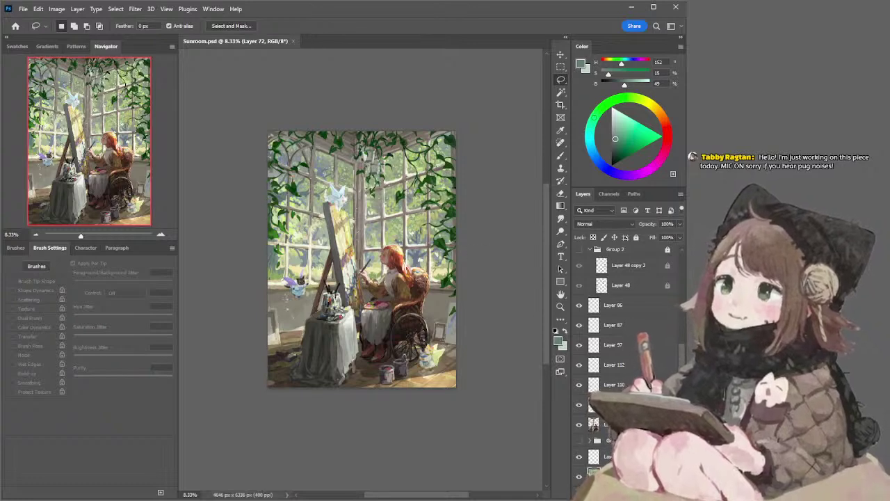
Add a new layer above Layer 72 and set its blend mode to Overlay
key(ctrl+shift+alt+n)
click(589, 224)
click(595, 354)
key(shift+minus)
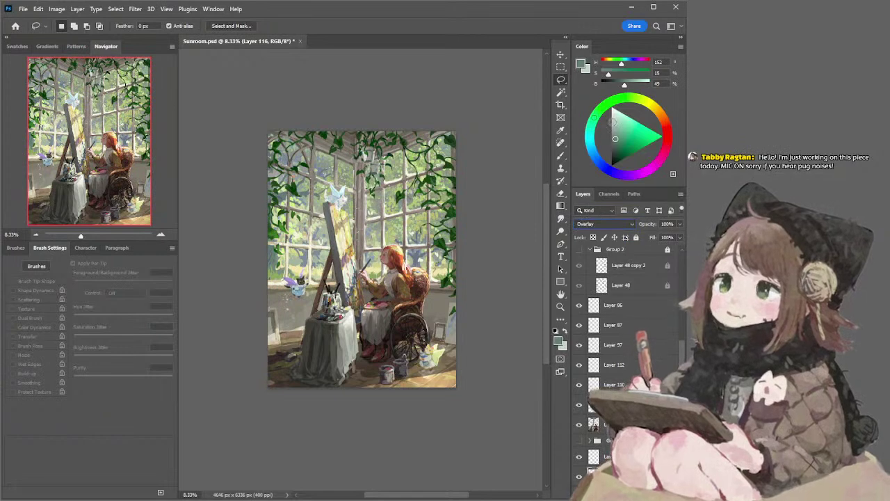
Set the brush colour to a pale yellow-green of hue 72, saturation 13, brightness 91, and make the Overlay Layer 116 active
click(616, 115)
click(641, 98)
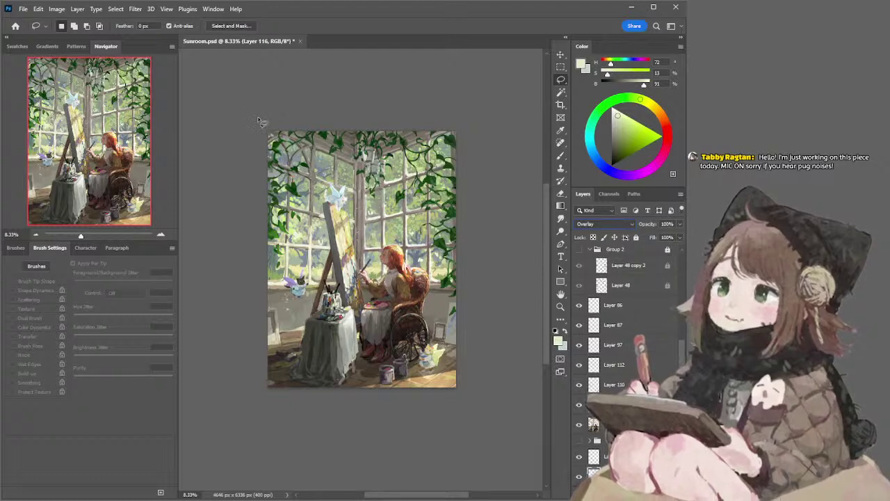
click(604, 452)
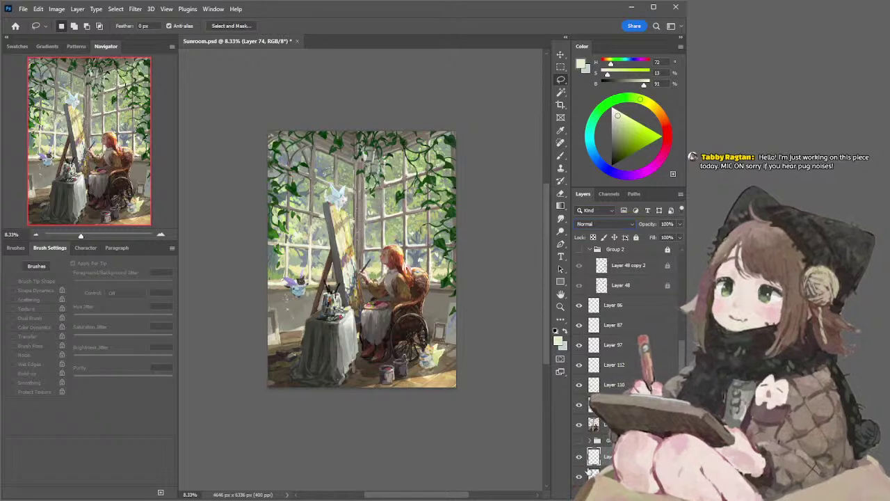
click(604, 474)
key(b)
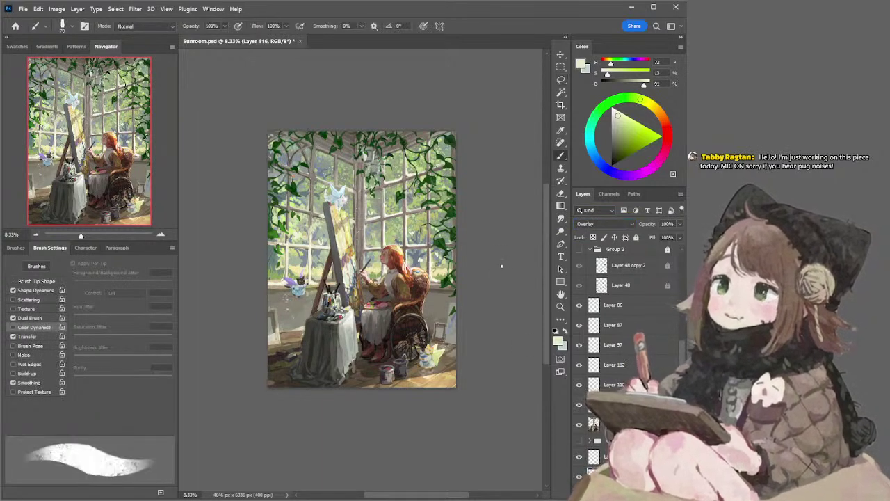
Try a pale overlay stroke across the lower windows with the brush at 400 px, and undo it
key(bracketright)
key(bracketright)
key(bracketright)
key(bracketright)
key(bracketright)
key(bracketright)
key(bracketright)
key(bracketright)
key(bracketright)
mouse_move(297, 271)
mouse_down()
mouse_move(374, 265)
mouse_move(404, 277)
mouse_up()
key(ctrl+z)
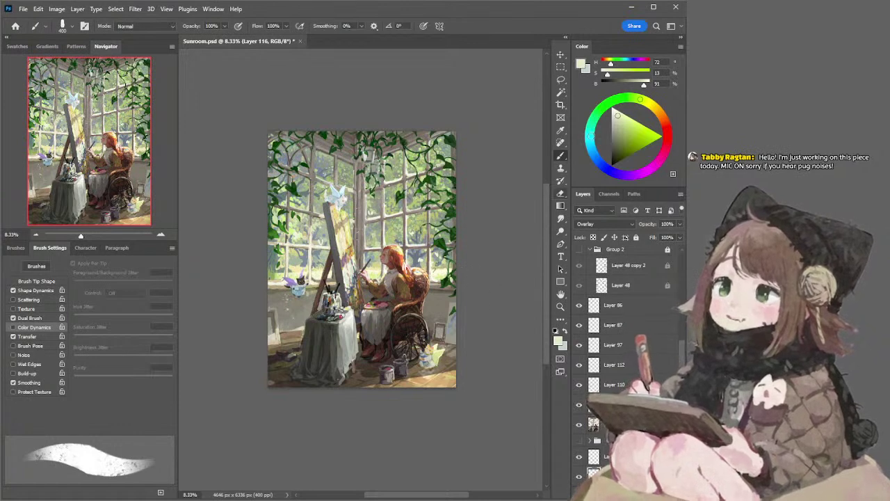
Raise the brush colour's brightness to 96 and paint the lower-left window area on Layer 116 at 500 px
click(617, 112)
key(bracketright)
drag(265, 268, 339, 277)
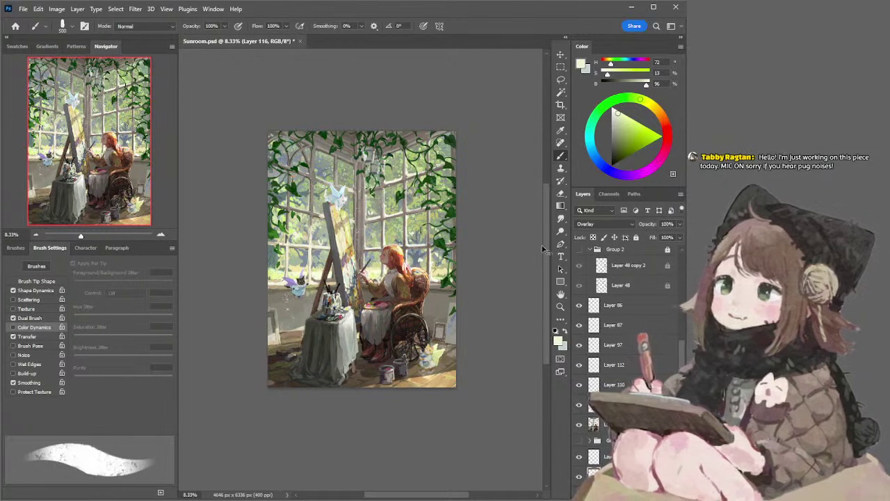
Try a brightness-100 overlay stroke over the upper-right window panes at 800 px, and undo it
click(618, 108)
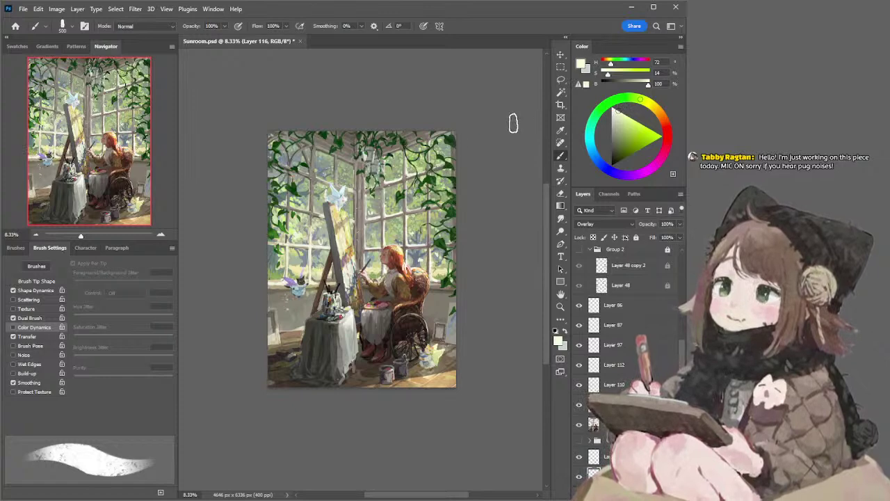
key(bracketright)
key(bracketright)
key(bracketright)
mouse_move(423, 148)
mouse_down()
mouse_move(434, 166)
mouse_move(449, 145)
mouse_up()
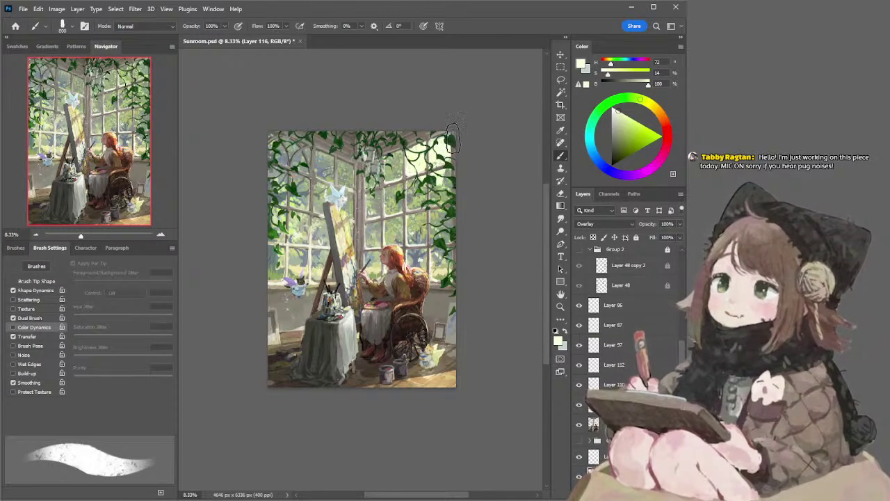
key(ctrl+z)
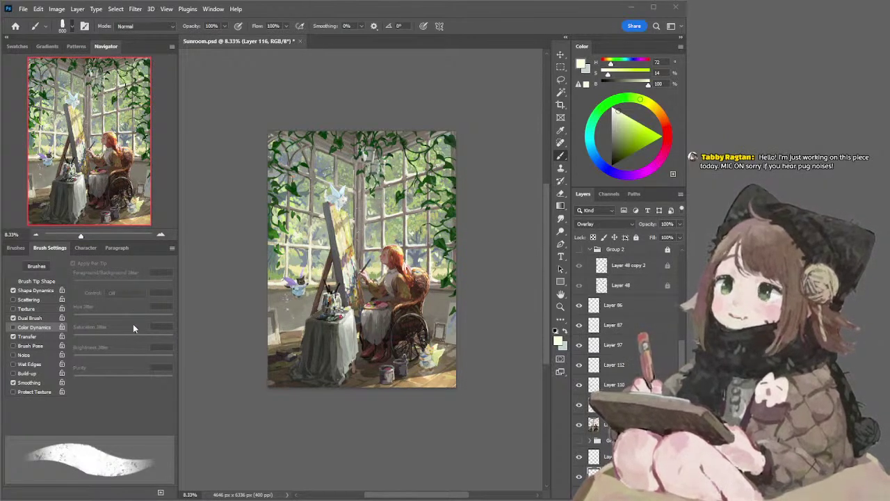
Switch to the scattered splatter brush, set its colour to hue 72, saturation 15, brightness 89, and enlarge it to 1600 px
key(period)
key(period)
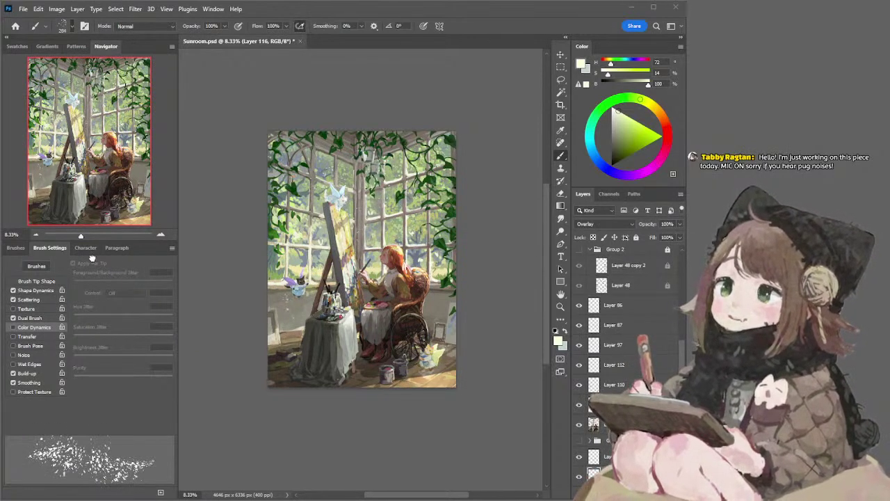
key(period)
click(617, 117)
key(bracketright)
key(bracketright)
key(bracketright)
key(bracketright)
key(bracketright)
key(bracketright)
key(bracketright)
key(bracketright)
key(bracketright)
key(bracketright)
key(bracketright)
key(bracketright)
key(bracketright)
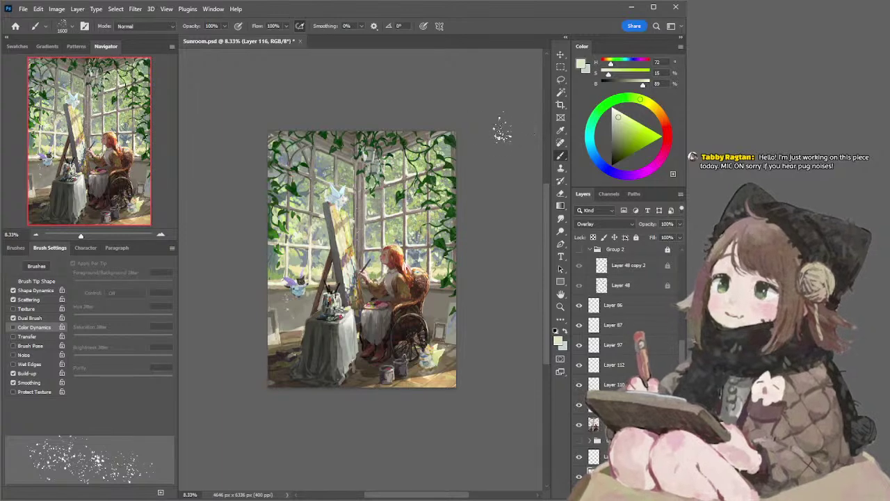
Enlarge the splatter brush to 2300 px and shift its colour to a stronger yellow-green of saturation 44, brightness 71
click(620, 115)
click(621, 113)
key(bracketright)
key(bracketright)
key(bracketright)
key(bracketright)
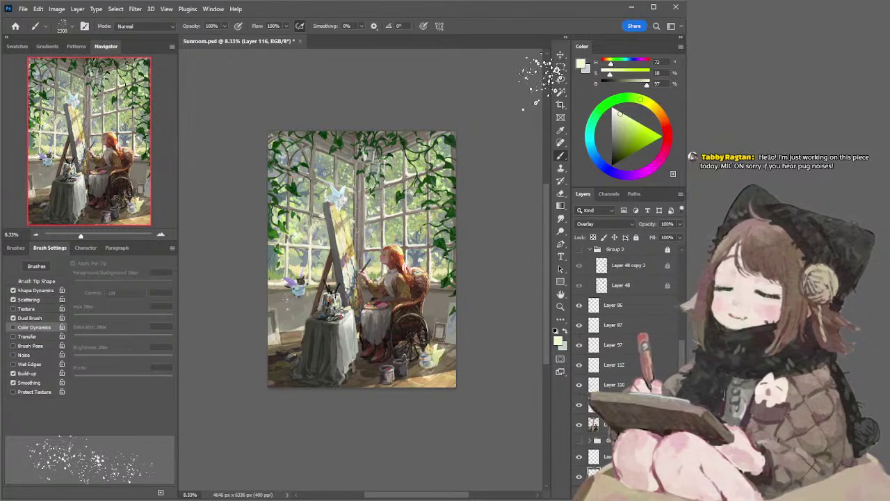
drag(626, 117, 624, 118)
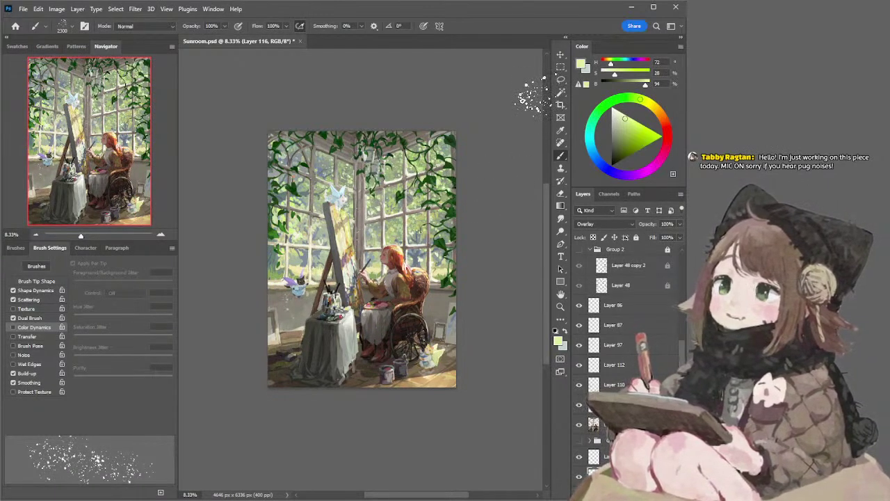
click(627, 132)
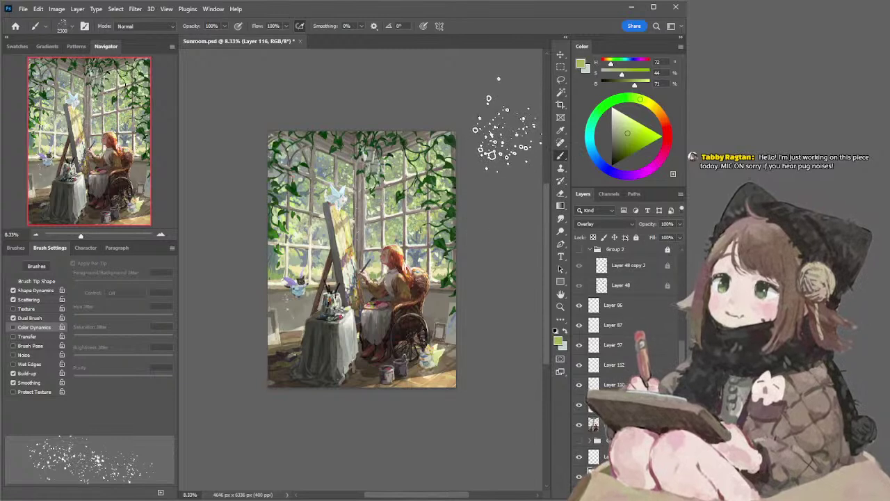
Save the document and activate Layer 114 for painting with the textured dual brush
key(l)
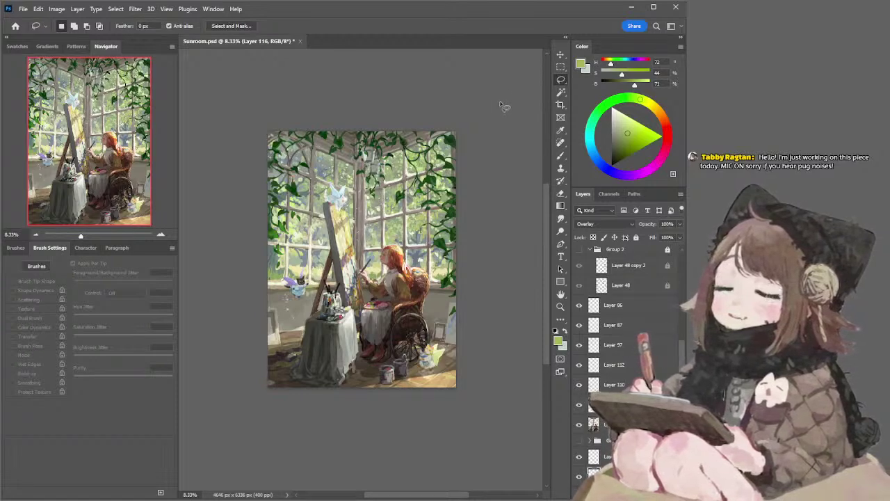
key(ctrl+s)
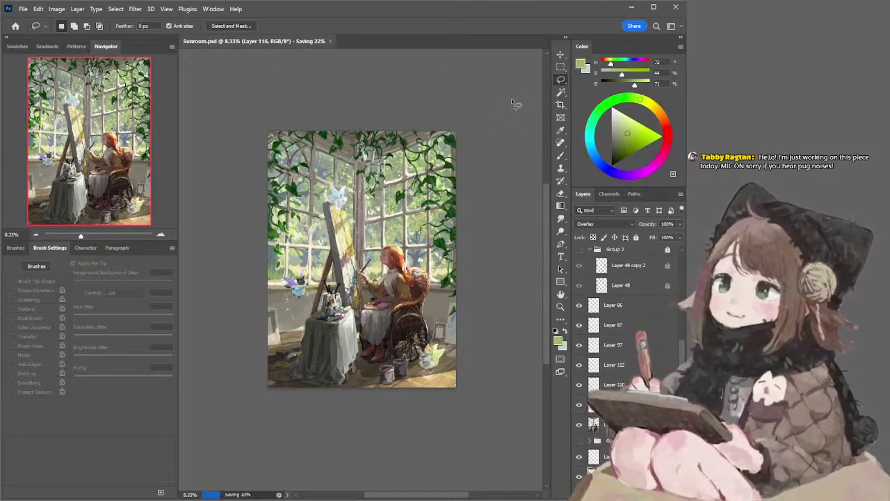
ctrl+click(438, 339)
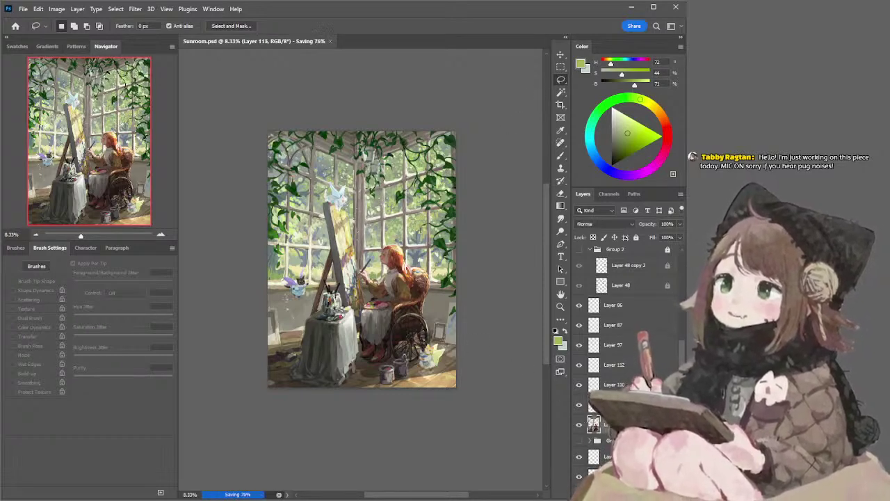
click(591, 405)
click(578, 408)
key(b)
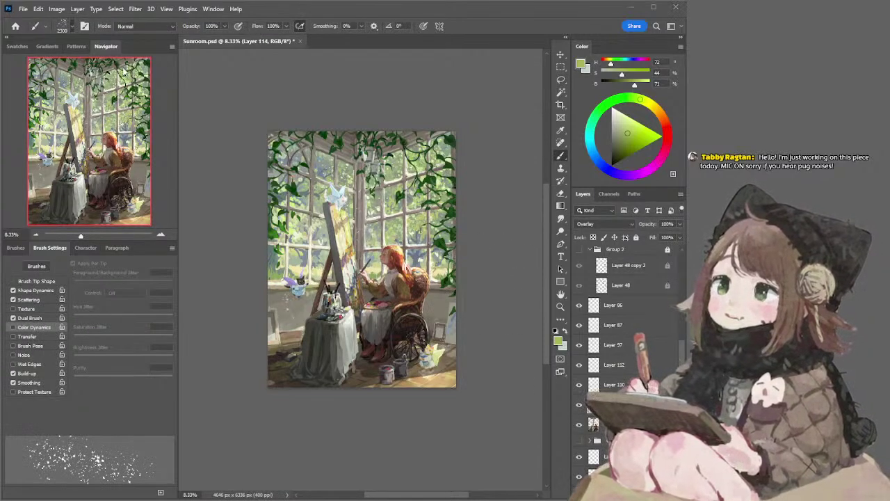
key(period)
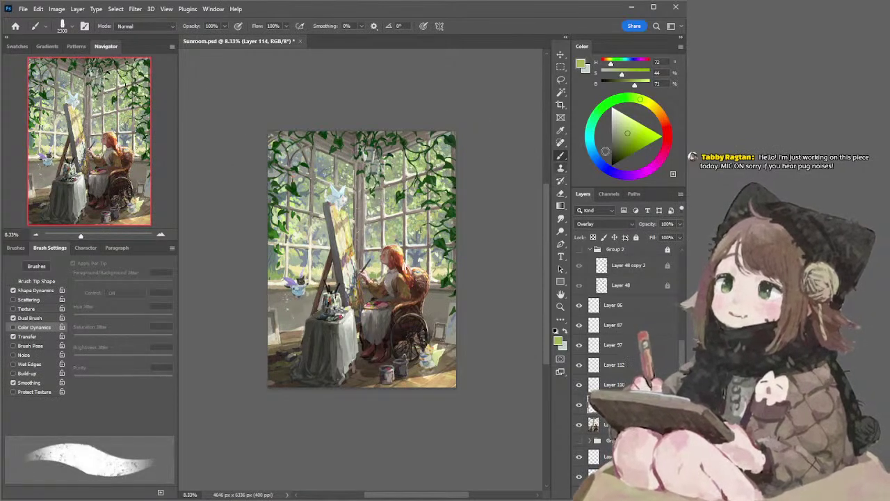
Try an olive overlay stroke of saturation 26, brightness 62 on the tablecloth at 2000 px, and undo it
click(619, 134)
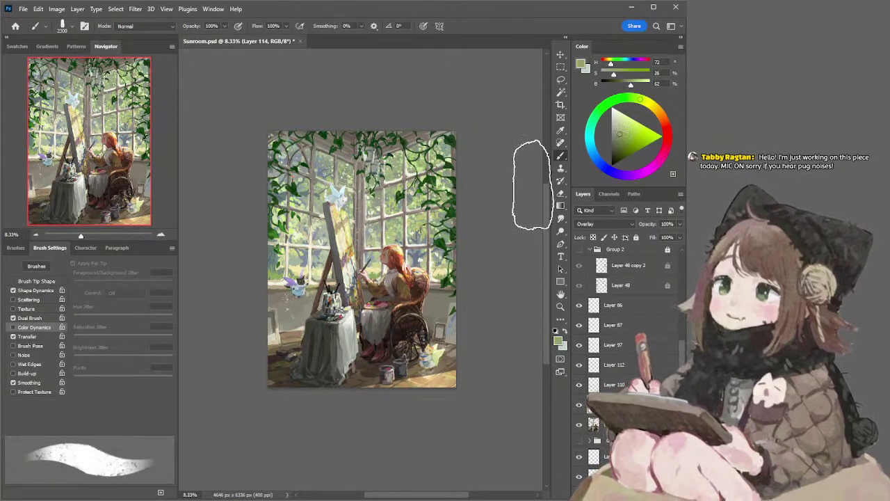
key(bracketleft)
drag(319, 344, 310, 376)
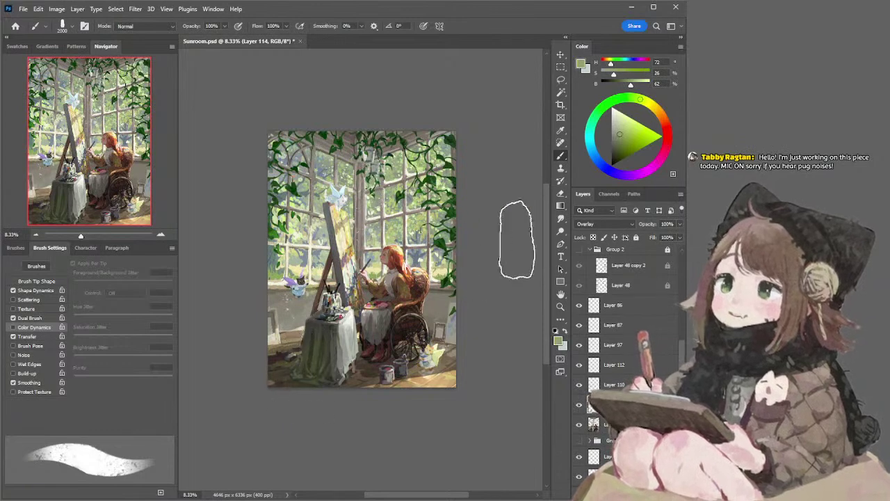
key(ctrl+z)
Tint the tablecloth's shaded folds on Layer 114 with hues 137 and 199 at saturation 11, brightness 57, reducing the brush to 1800 px
click(614, 135)
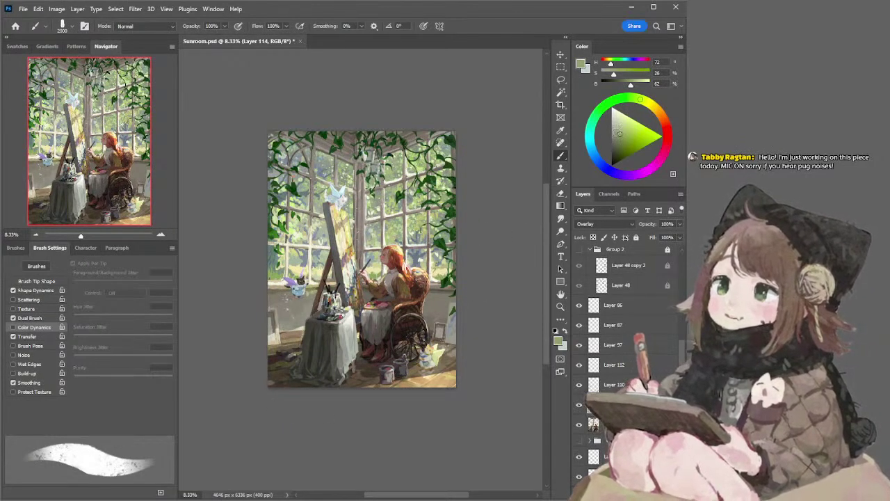
click(600, 109)
mouse_move(334, 331)
mouse_down()
mouse_move(320, 361)
mouse_move(312, 358)
mouse_up()
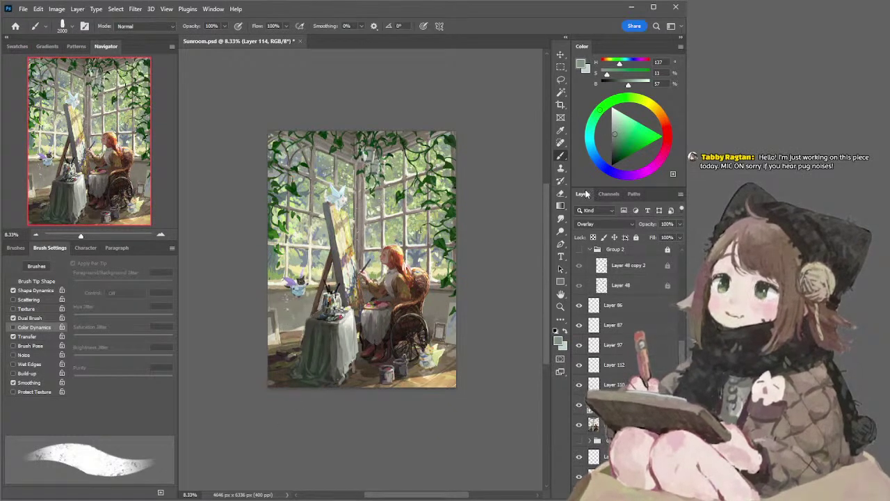
click(591, 148)
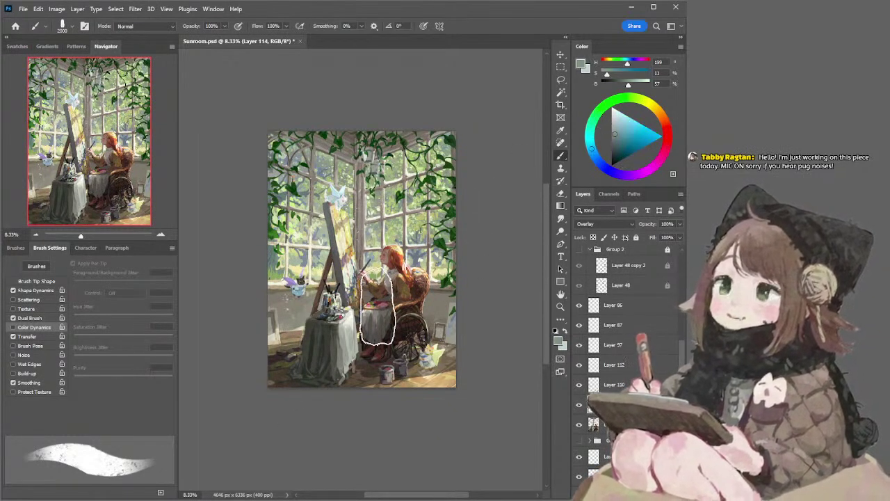
key(bracketleft)
drag(316, 356, 311, 373)
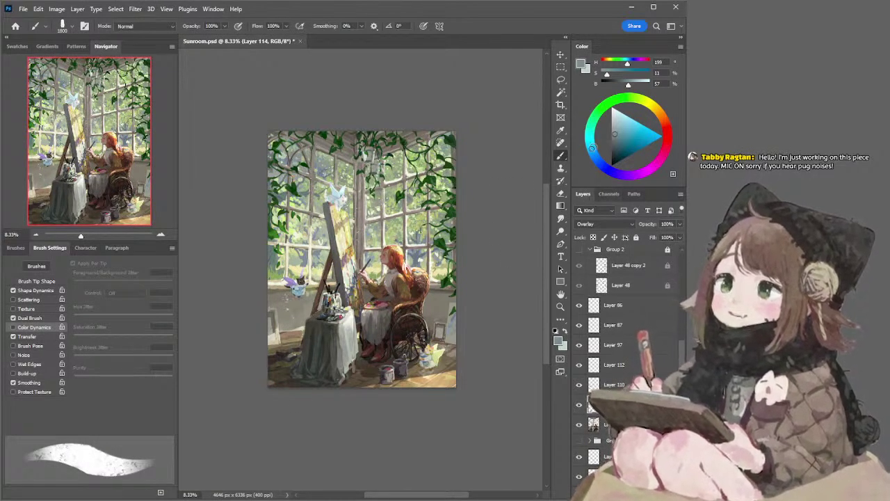
Shift the brush colour to a greyish blue of hue 216 and reduce the brush to 1200 px
click(596, 159)
key(bracketleft)
key(bracketleft)
key(bracketleft)
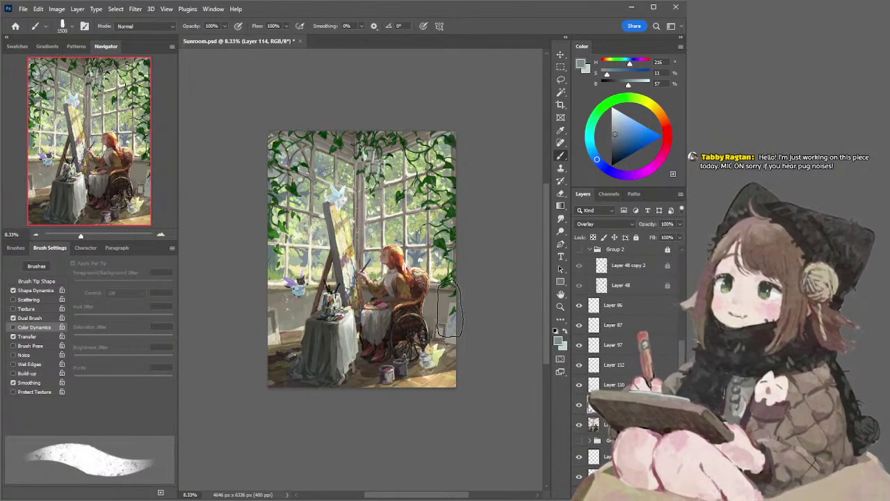
key(bracketleft)
key(bracketleft)
key(bracketleft)
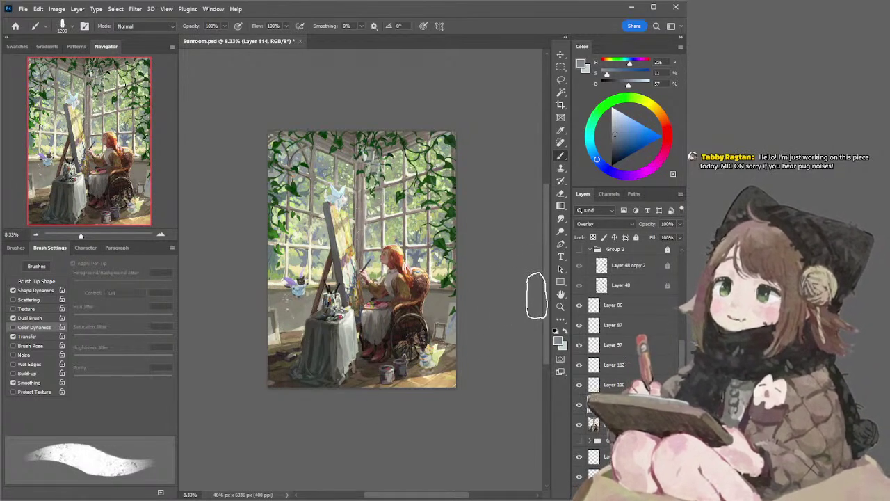
Desaturate the brush colour to saturation 3, brightness 56, and reduce the brush to 600 px for the tablecloth folds
click(614, 133)
click(613, 134)
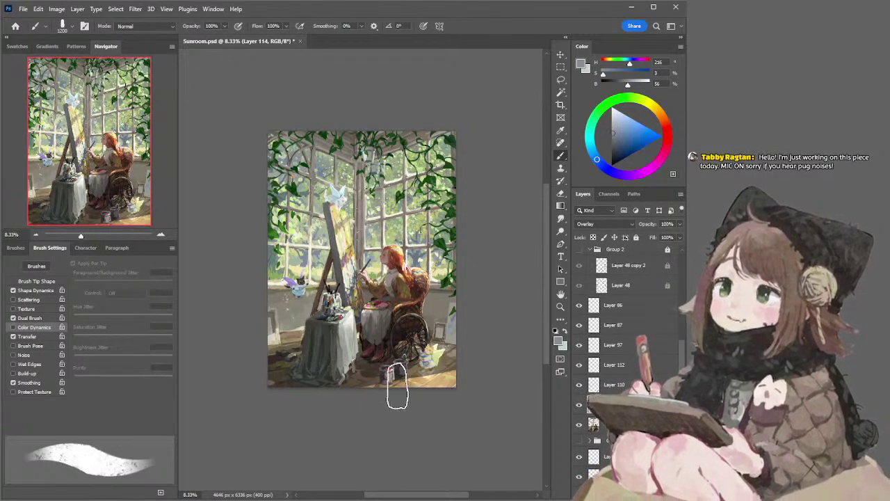
key(bracketleft)
key(bracketleft)
key(bracketleft)
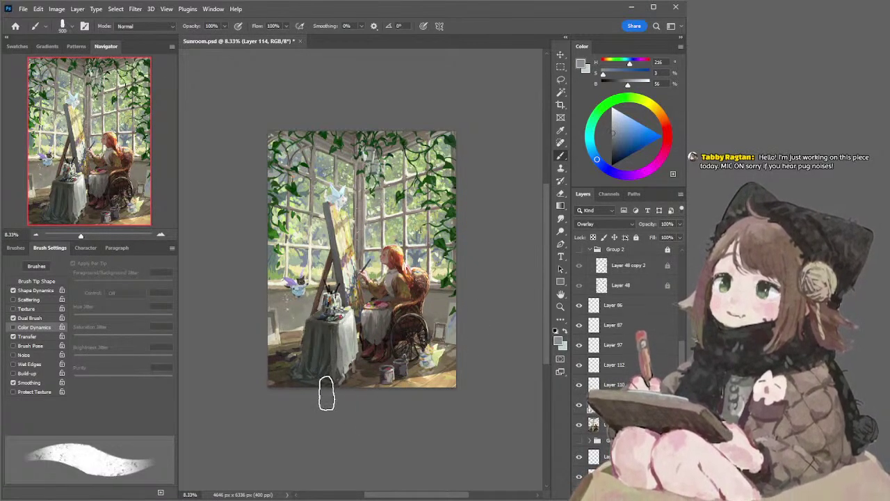
key(bracketleft)
key(bracketleft)
key(bracketleft)
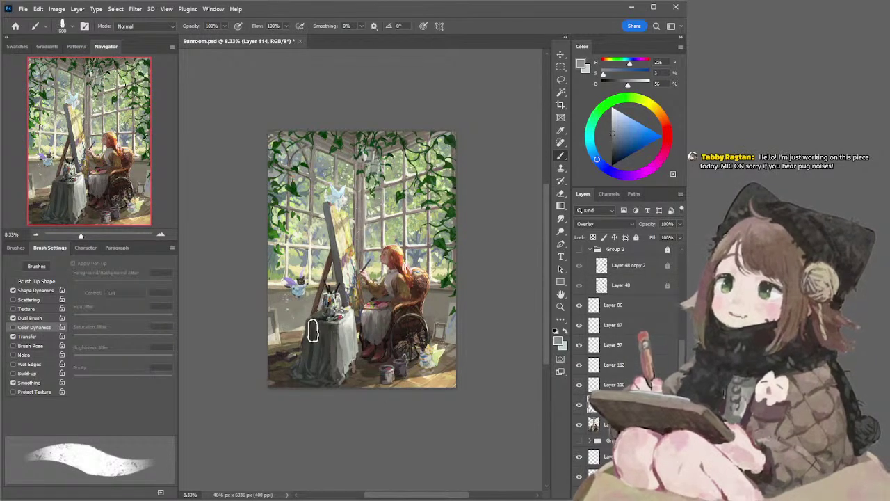
Lighten the brush colour to saturation 10, brightness 65, and reduce the brush to 400 px
click(615, 129)
key(bracketleft)
key(bracketleft)
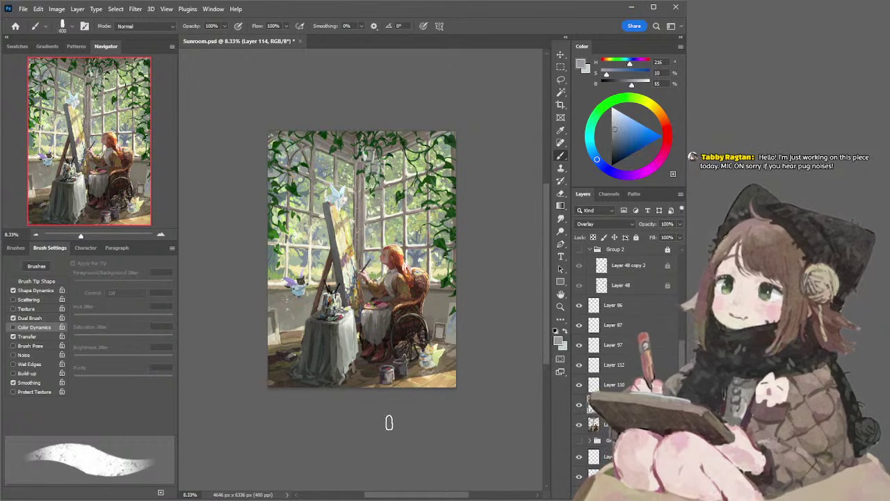
key(bracketleft)
key(bracketleft)
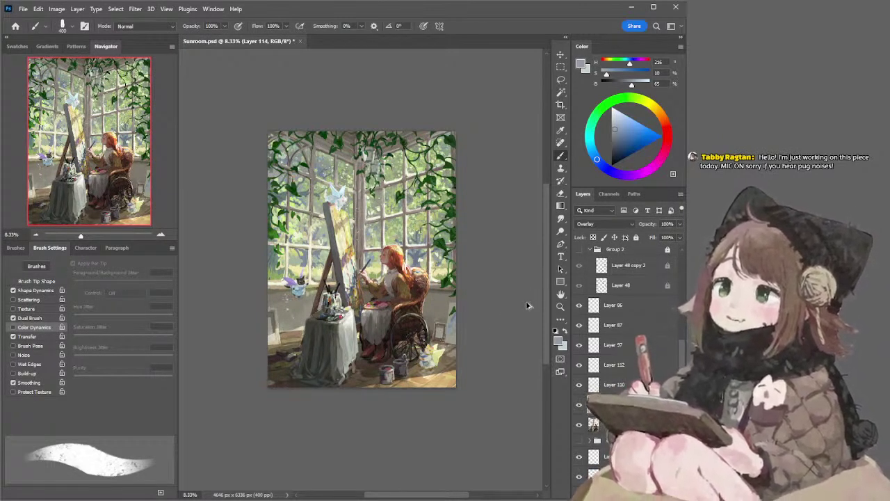
Set the brush colour to a neutral grey of saturation 0, brightness 65, and enlarge the brush to 1000 px
key(bracketright)
key(bracketright)
key(bracketright)
click(607, 125)
key(bracketright)
key(bracketright)
key(bracketright)
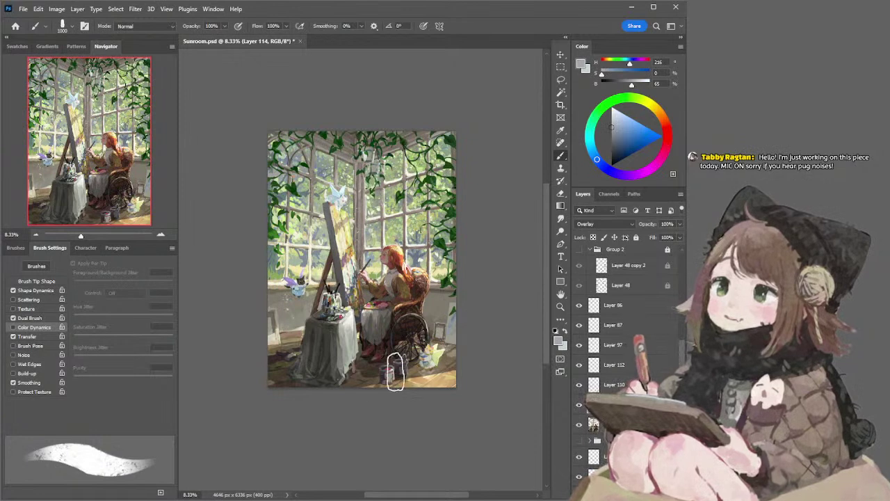
Return to the textured brush on Layer 114 and reduce its size to 150 px
key(e)
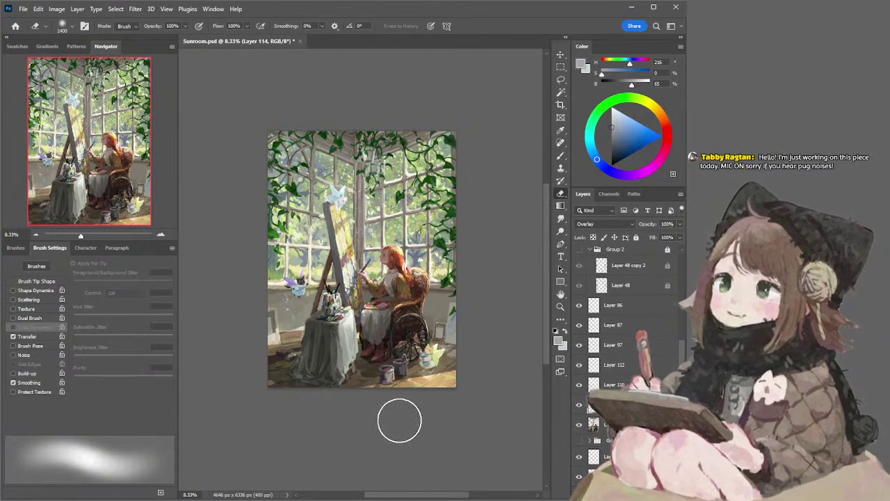
key(b)
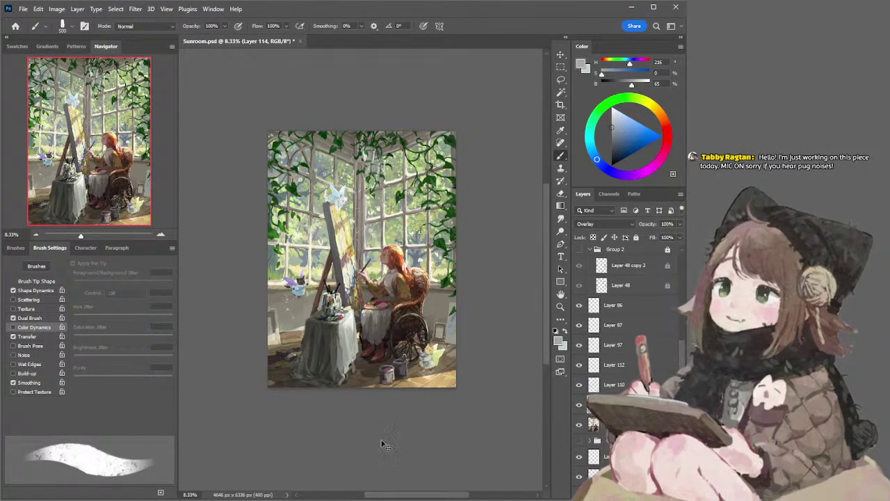
key(bracketleft)
key(bracketleft)
key(bracketleft)
key(bracketleft)
key(bracketleft)
key(bracketleft)
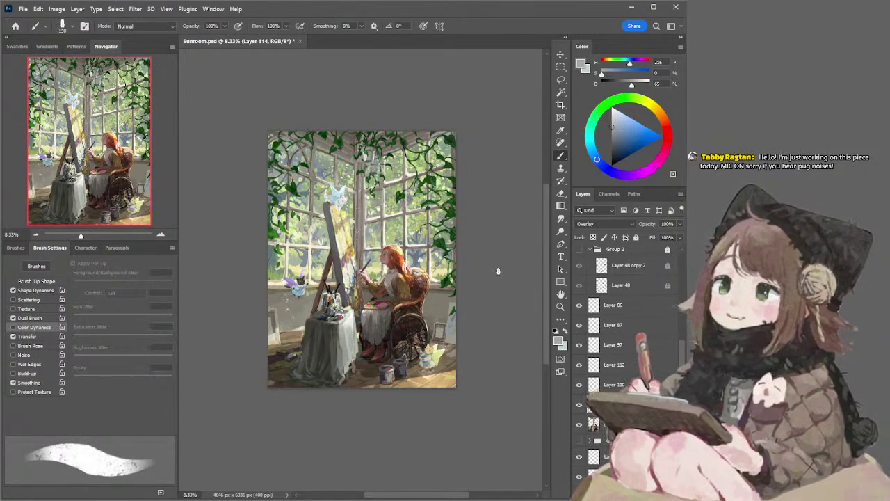
Save the document and add a new empty layer near the top of the layer stack
key(l)
key(ctrl+s)
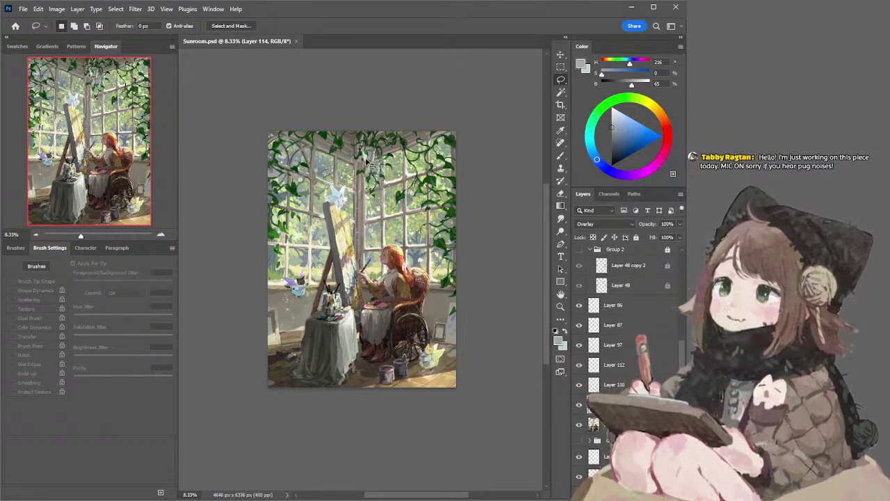
key(ctrl+shift+alt+n)
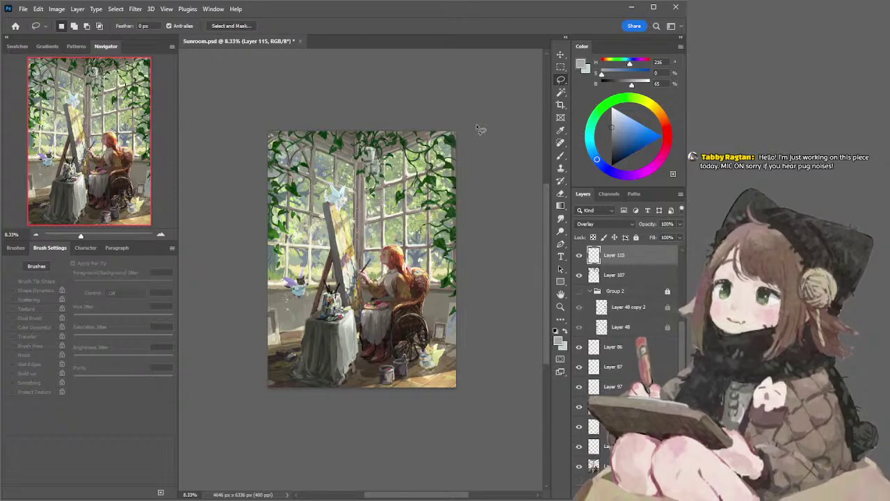
Soften the overlay lighting along the tablecloth on Layer 114 with a soft 1400 px eraser
ctrl+click(348, 325)
key(e)
drag(349, 316, 358, 397)
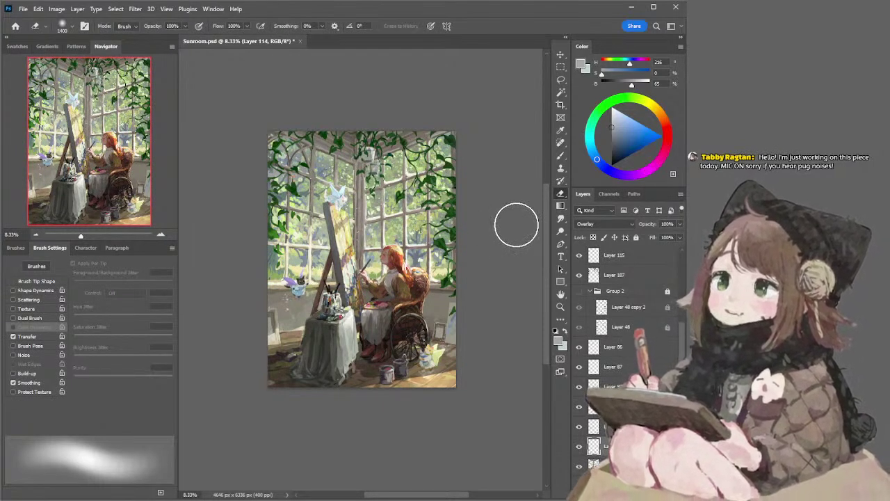
key(l)
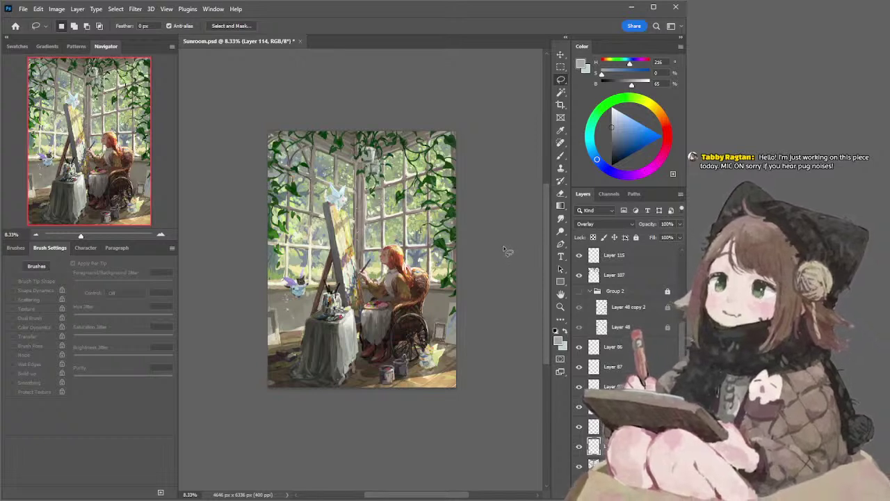
Touch up the floor beside the tablecloth on Layer 113 with sampled dark colours and a 125 px textured brush, and save the document
key(b)
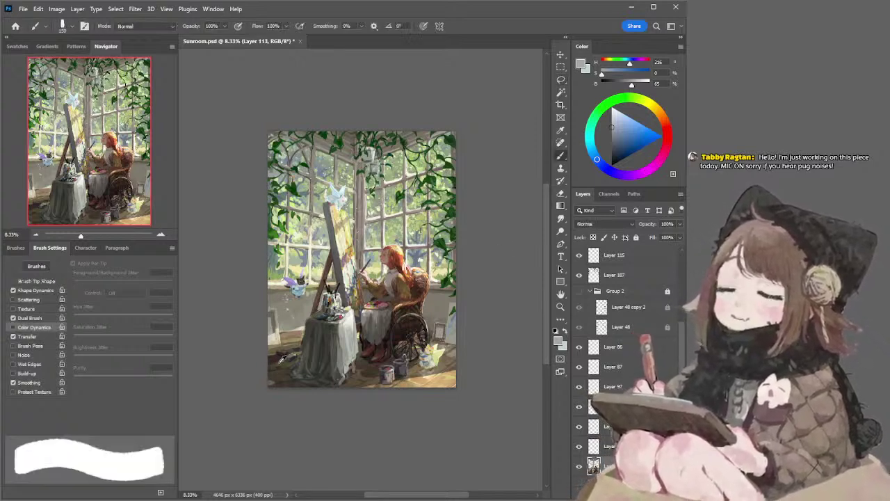
alt+click(279, 357)
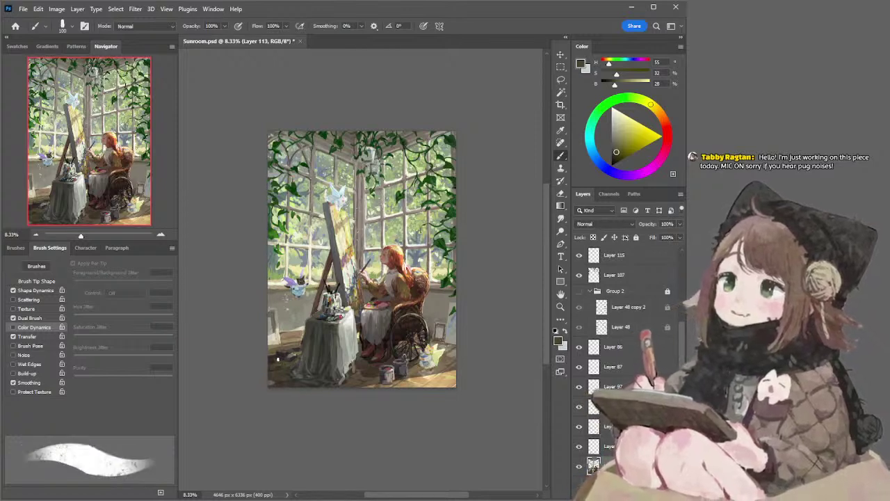
alt+click(278, 360)
key(bracketright)
key(bracketright)
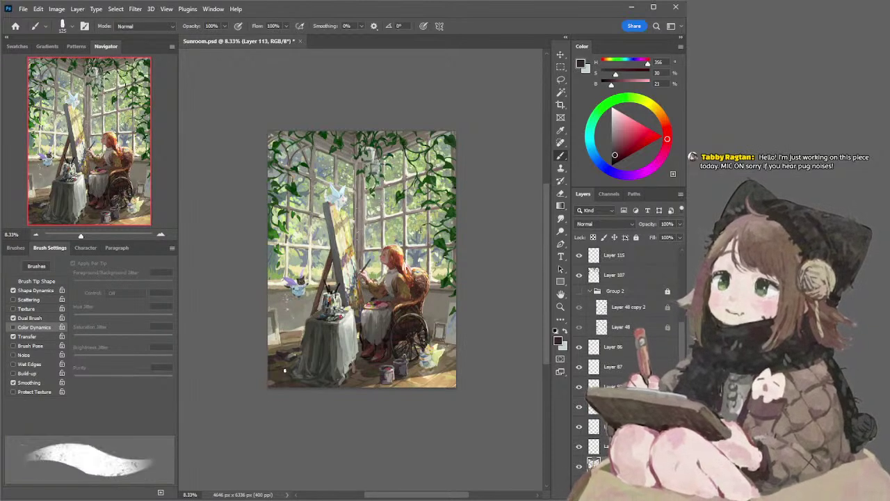
ctrl+click(526, 260)
key(l)
key(ctrl+s)
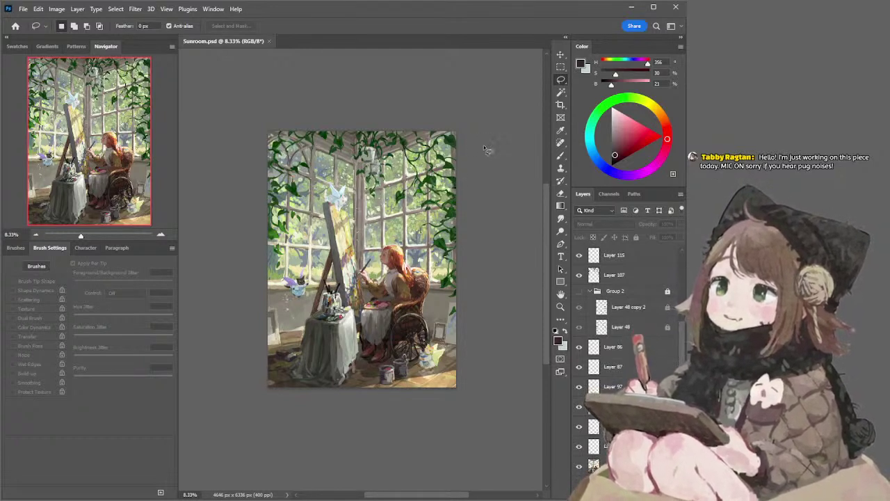
Select the small winged creature by the windowsill on Layer 110 and try rotating it by -9.87 degrees
drag(497, 147, 478, 142)
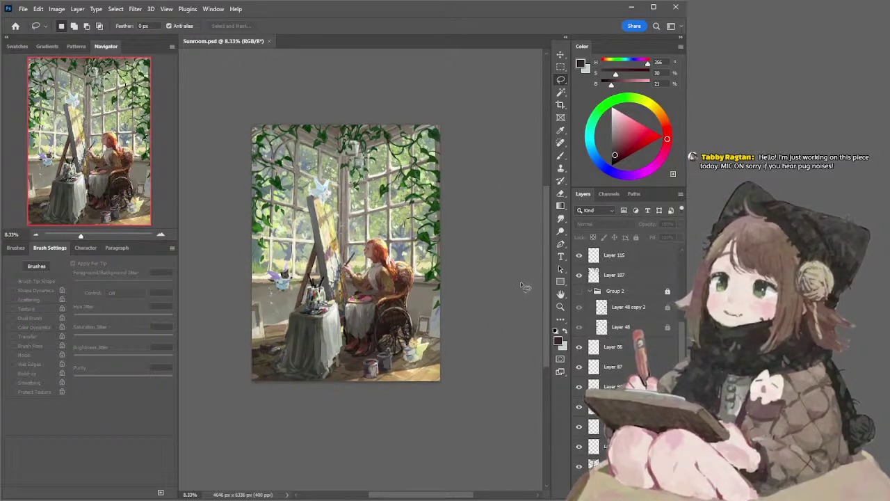
ctrl+click(290, 282)
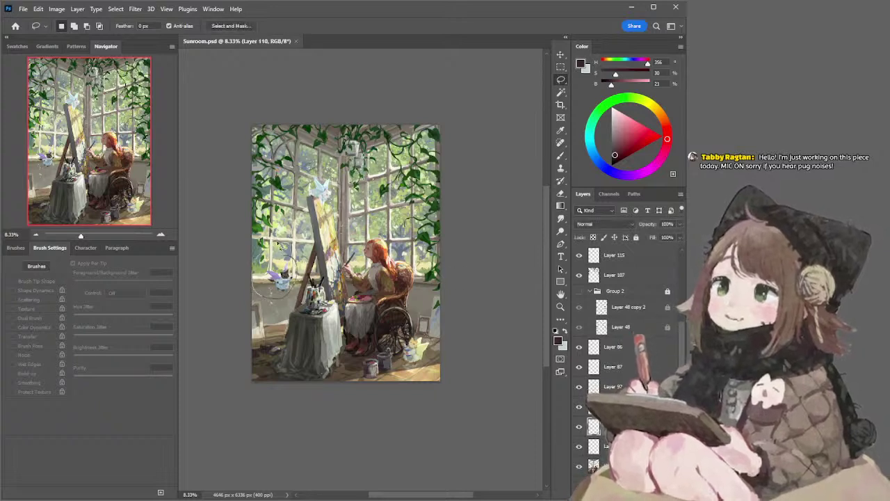
click(560, 55)
drag(305, 236, 301, 229)
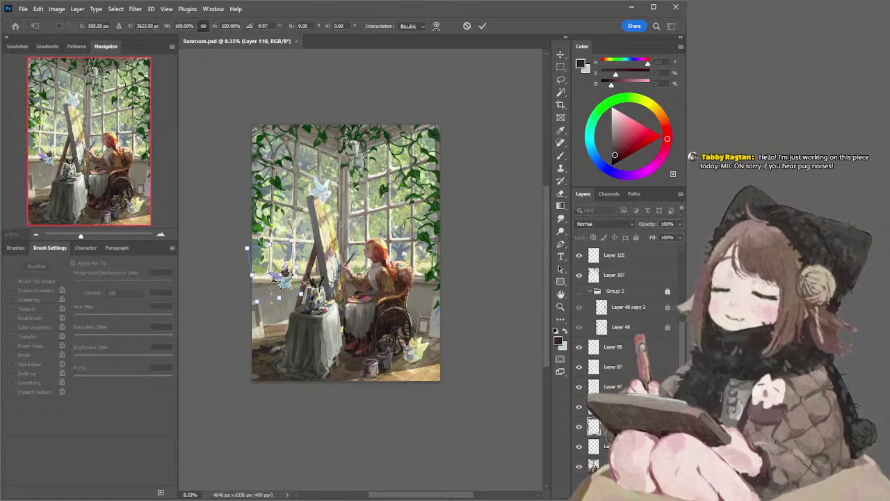
key(Return)
Try placing a copy of the winged creature over the window above the seated woman, and undo it
key(l)
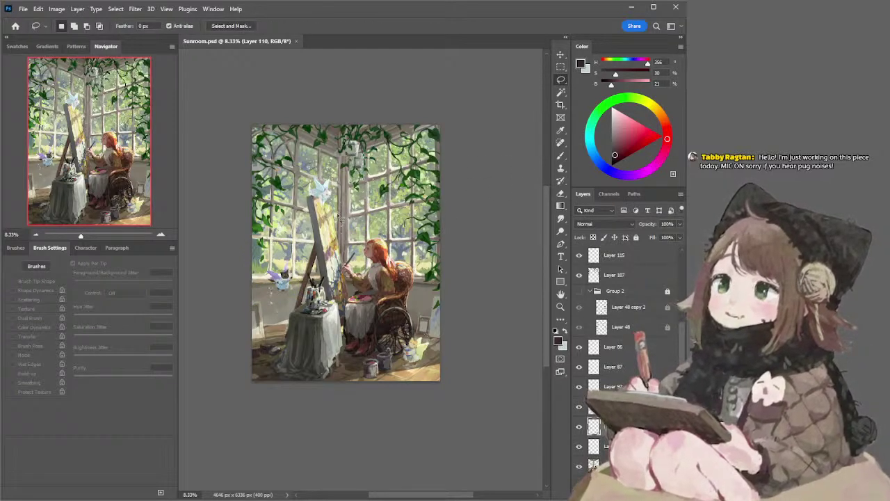
drag(287, 257, 393, 214)
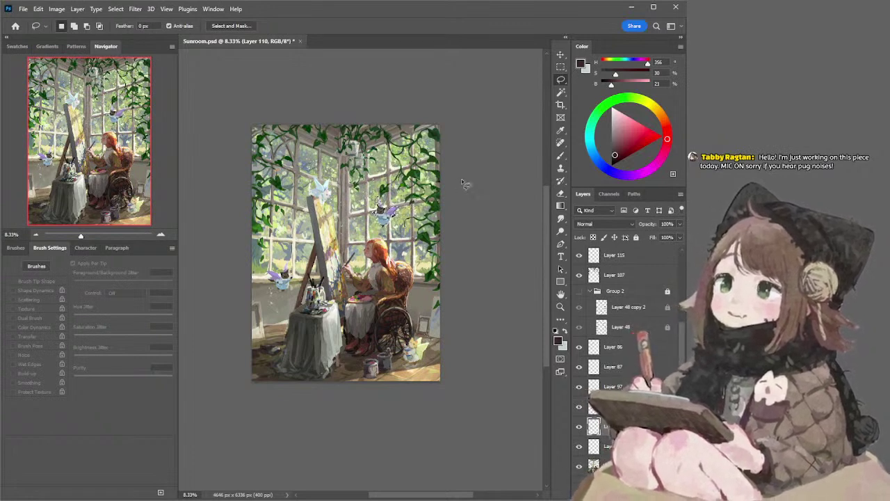
key(ctrl+z)
key(ctrl+z)
key(ctrl+z)
key(ctrl+z)
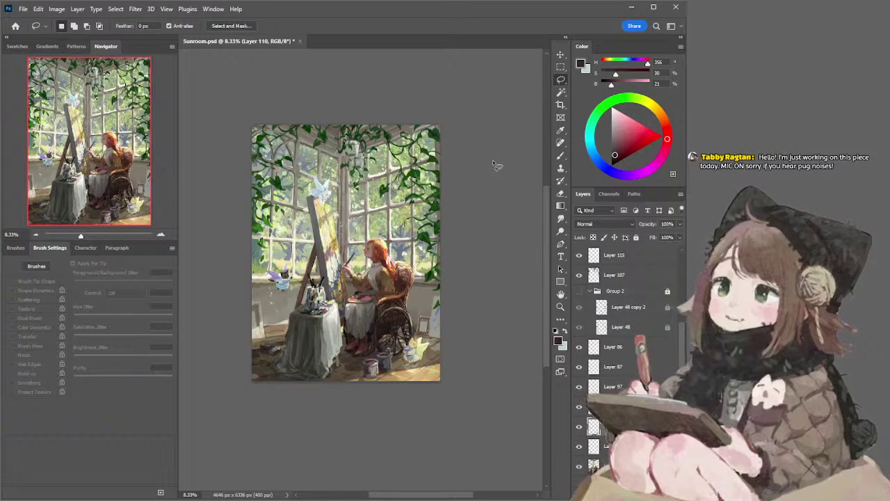
Save the document and erase along the tablecloth's lower edge on Layer 113 with the textured brush tip at 600 px
key(ctrl+s)
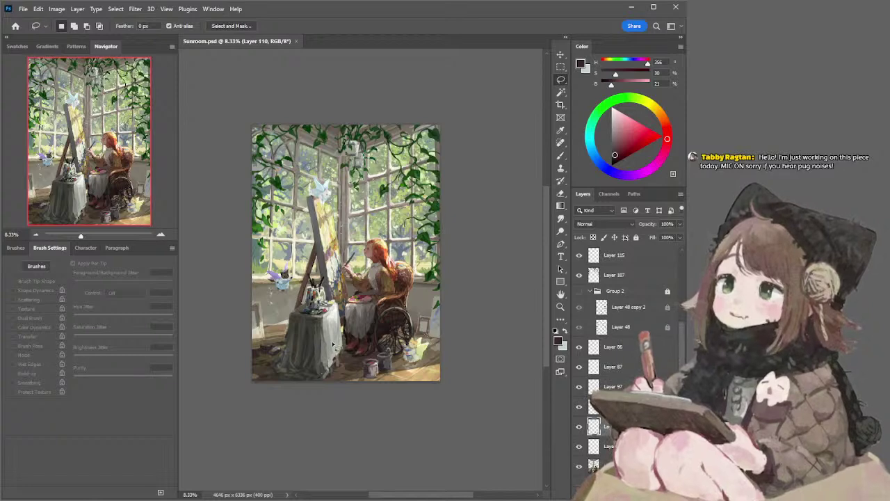
key(e)
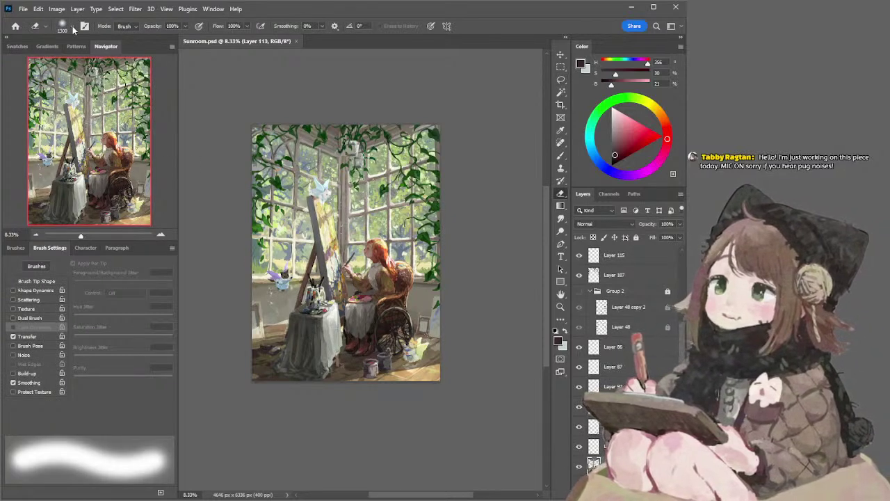
click(99, 163)
key([)
key([)
key([)
key([)
key([)
key([)
key([)
mouse_move(334, 353)
mouse_down()
mouse_move(345, 357)
mouse_move(334, 349)
mouse_up()
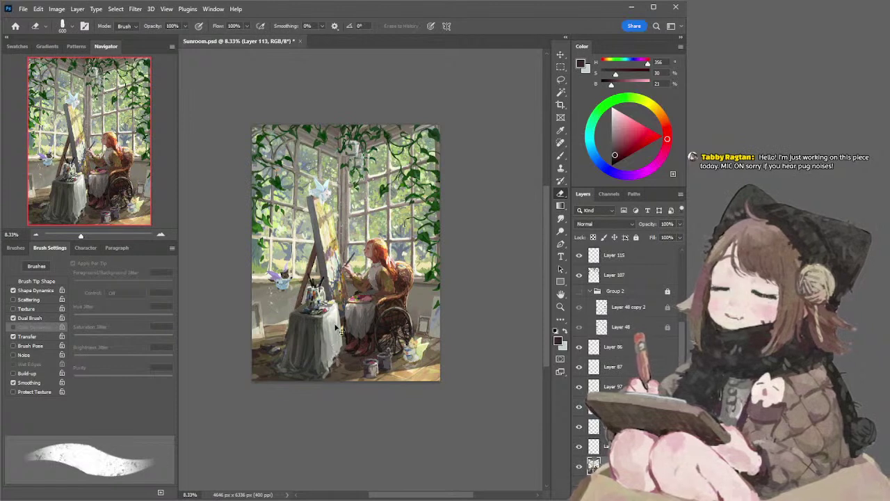
Select Layer 114 and add a new layer above it with the blend mode set to Multiply
ctrl+click(335, 333)
key(period)
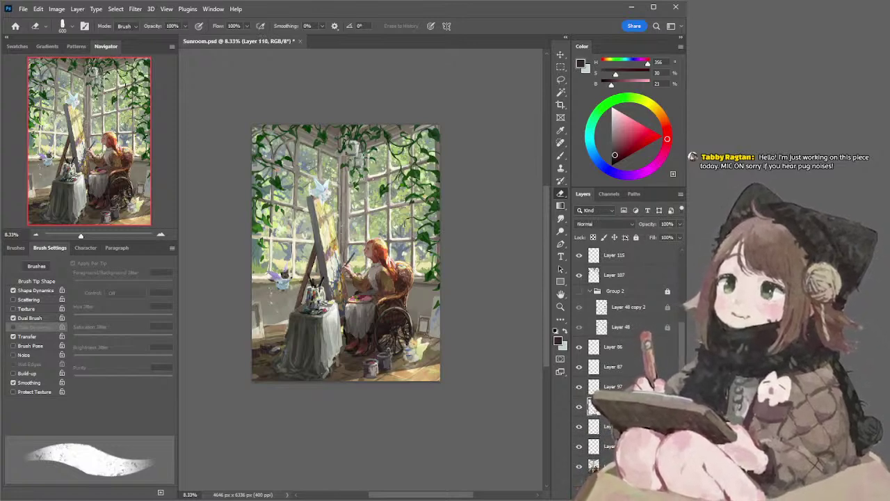
click(600, 382)
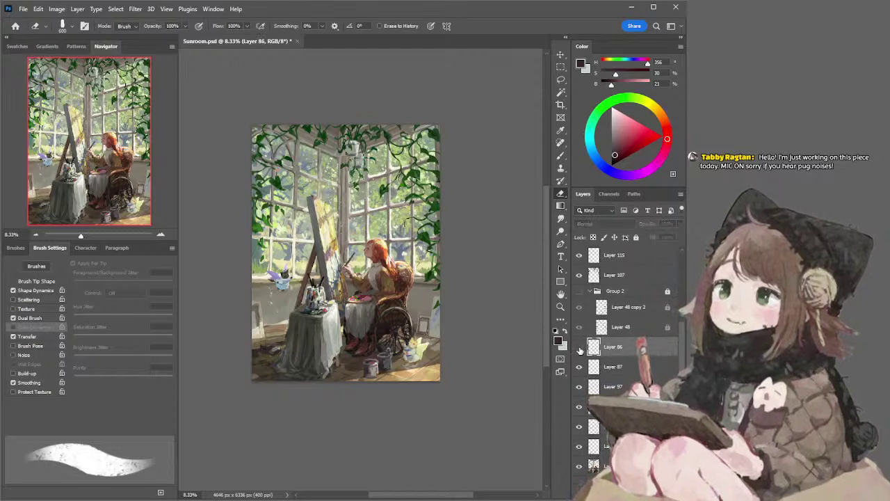
click(593, 368)
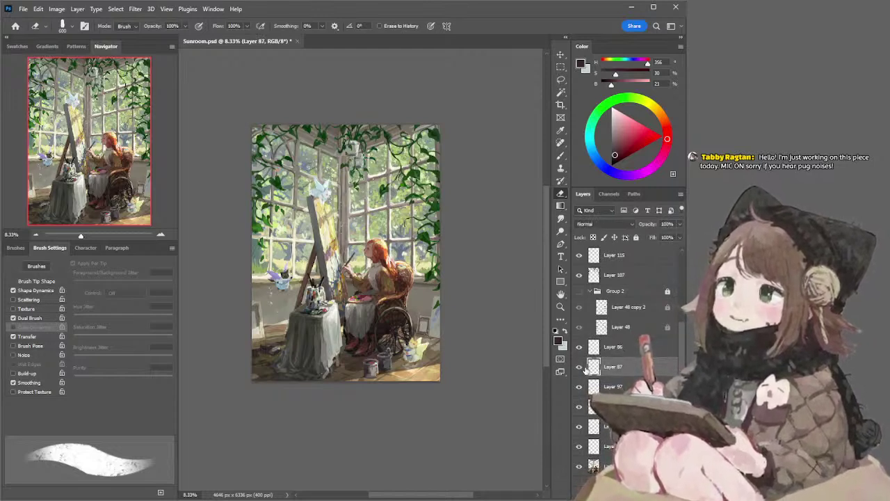
click(604, 450)
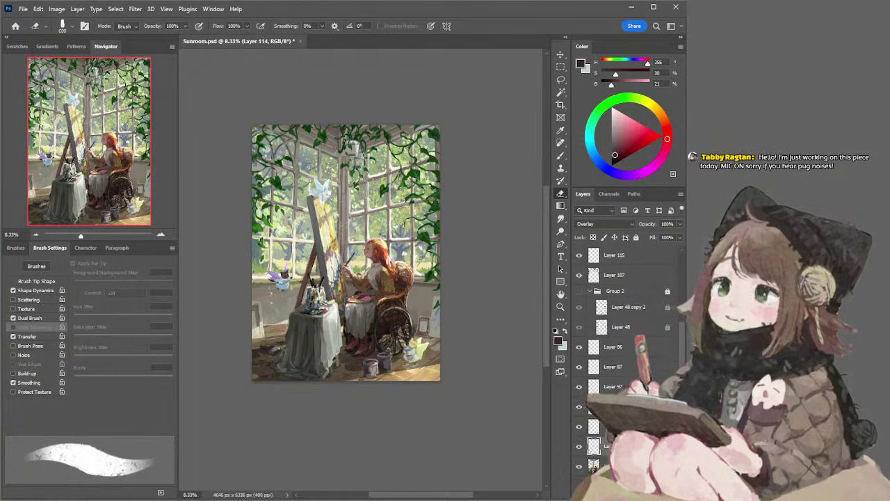
click(592, 226)
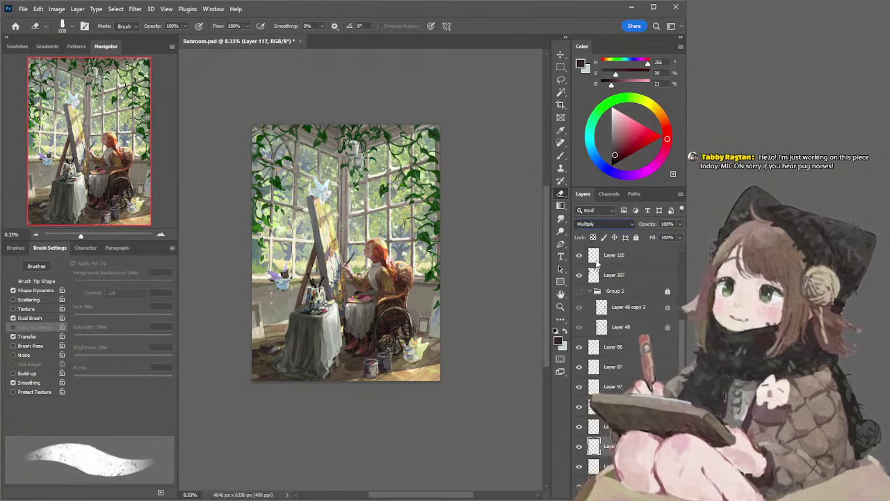
key(Down)
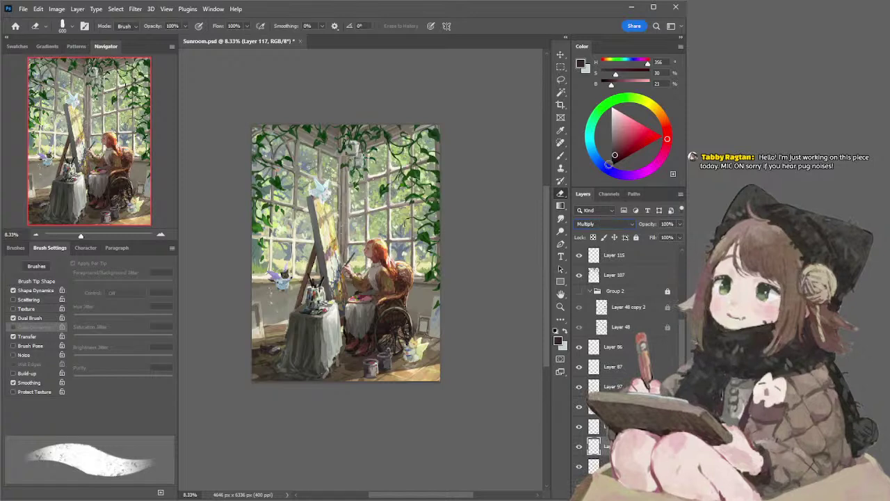
Try shading the tablecloth's lower folds on the Multiply layer in blue-grey of hue 205, saturation 9, brightness 53 with a 500 px brush
drag(614, 127, 613, 135)
click(593, 152)
key(b)
key(e)
key(b)
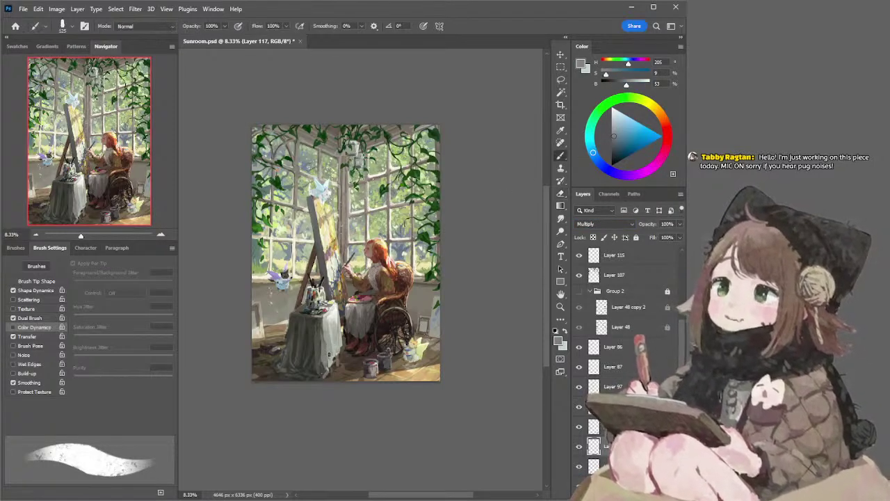
mouse_move(335, 351)
mouse_down()
mouse_move(399, 353)
mouse_move(399, 364)
mouse_move(377, 371)
mouse_move(326, 355)
mouse_move(341, 346)
mouse_move(324, 356)
mouse_move(367, 350)
mouse_move(392, 370)
mouse_move(347, 371)
mouse_move(328, 361)
mouse_up()
key(ctrl+z)
key(ctrl+z)
key(ctrl+z)
key(ctrl+z)
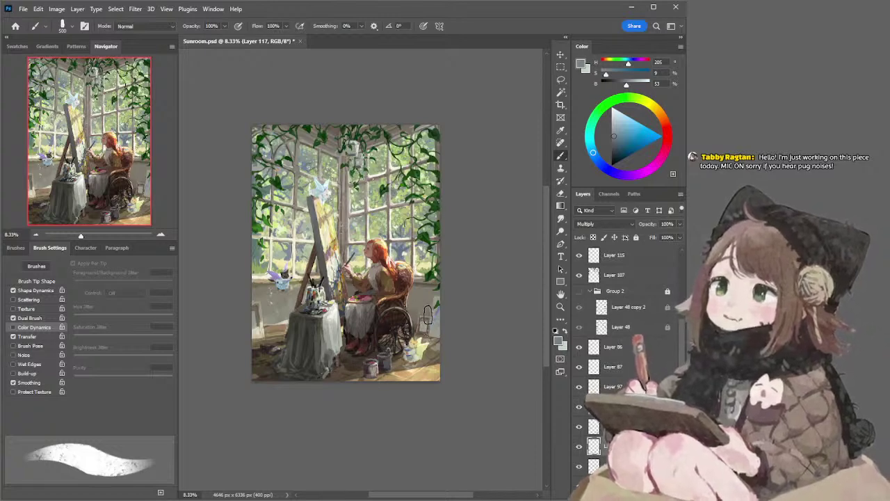
drag(329, 351, 333, 358)
key(ctrl+z)
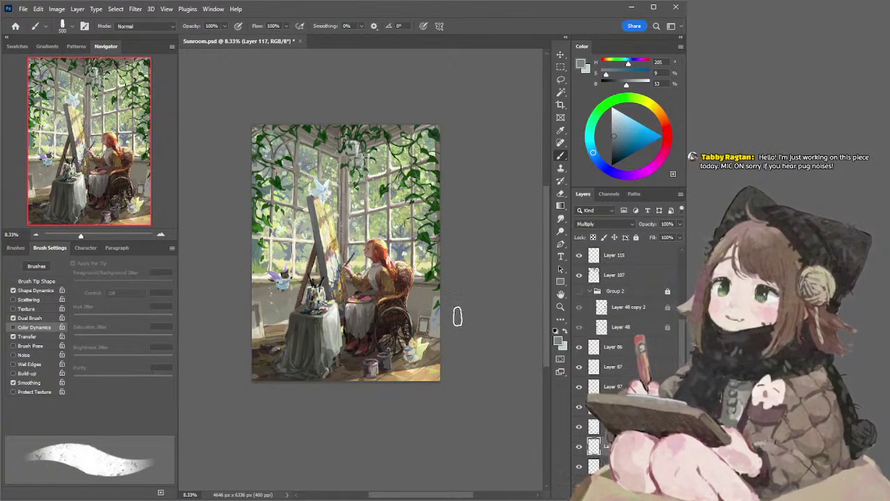
Return to Layer 114 and set a pale yellow-green brush colour of hue 69, saturation 6, brightness 91 with a 700 px brush
ctrl+click(286, 324)
click(614, 113)
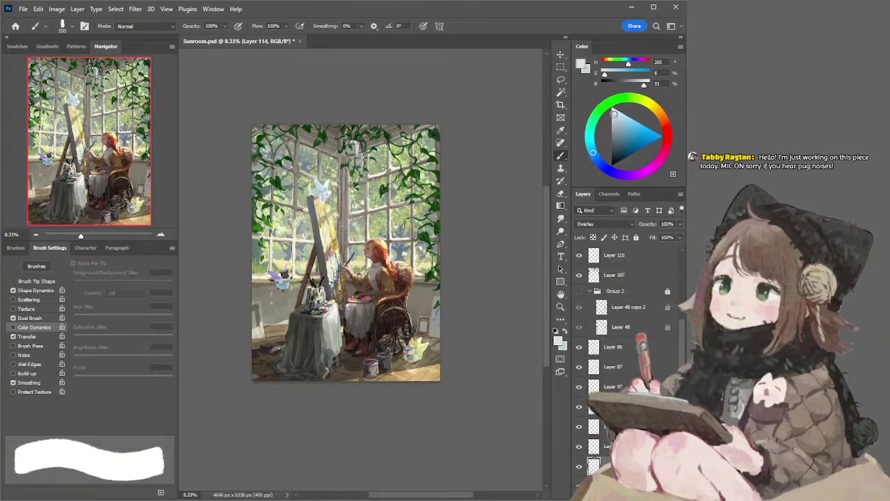
key(bracketright)
key(bracketright)
click(642, 100)
Brighten the wall below the windows behind the table with overlay strokes, enlarging the brush to 900 px
mouse_move(298, 289)
mouse_down()
mouse_move(258, 318)
mouse_move(277, 317)
mouse_move(248, 310)
mouse_move(274, 294)
mouse_up()
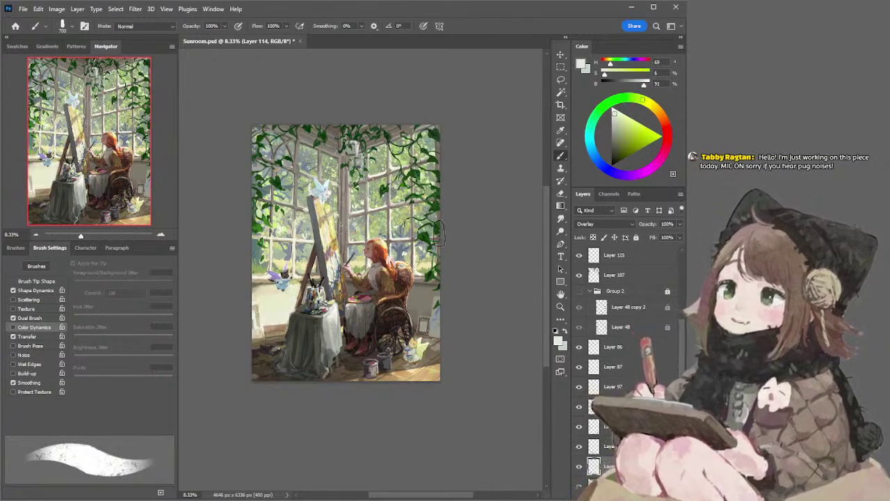
key(ctrl+z)
key(bracketright)
key(bracketright)
mouse_move(282, 287)
mouse_down()
mouse_move(256, 295)
mouse_move(290, 301)
mouse_move(249, 314)
mouse_move(280, 312)
mouse_move(258, 319)
mouse_move(269, 319)
mouse_move(326, 289)
mouse_up()
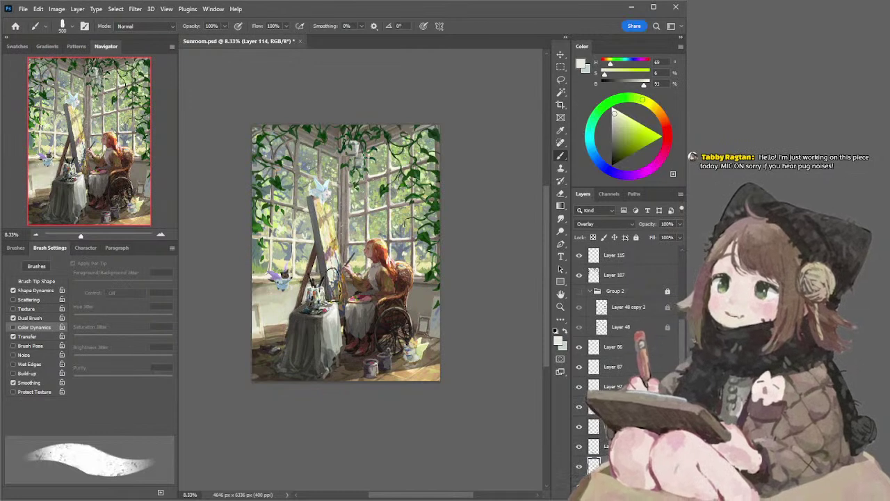
drag(248, 287, 308, 283)
drag(255, 285, 313, 282)
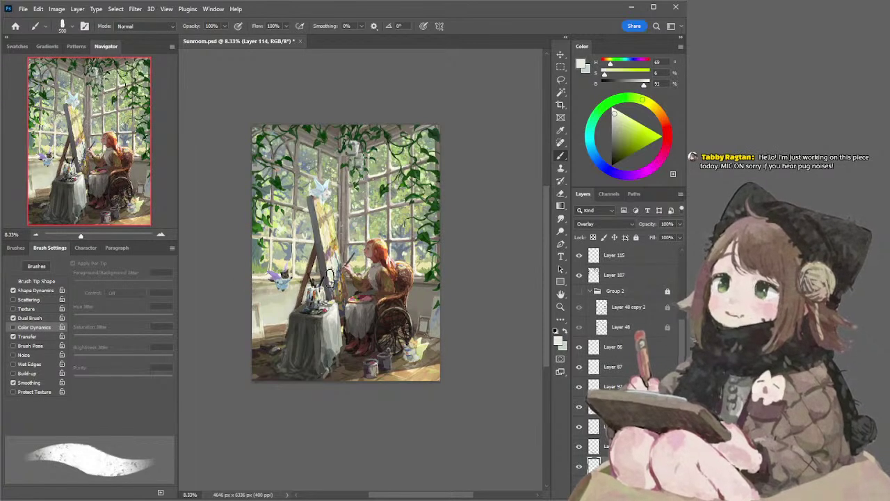
Refine the overlay light around the seated painter and table with alternating brush and eraser strokes at 175 to 250 px
key(e)
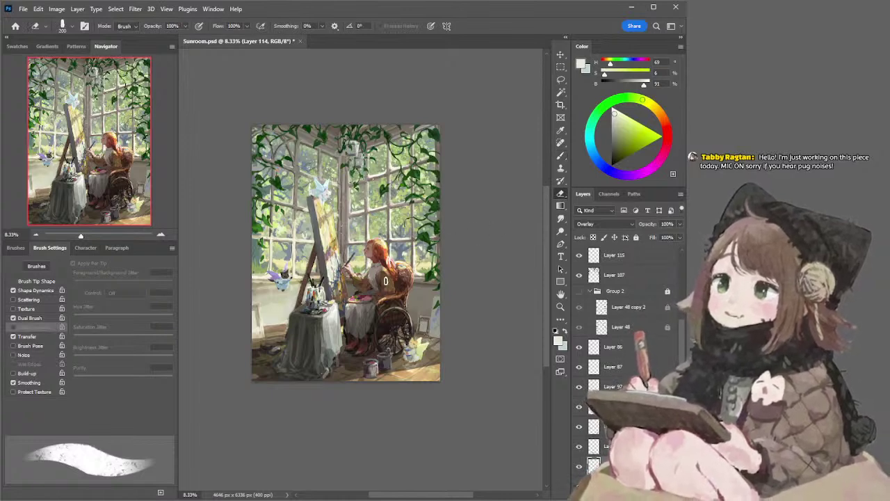
key(b)
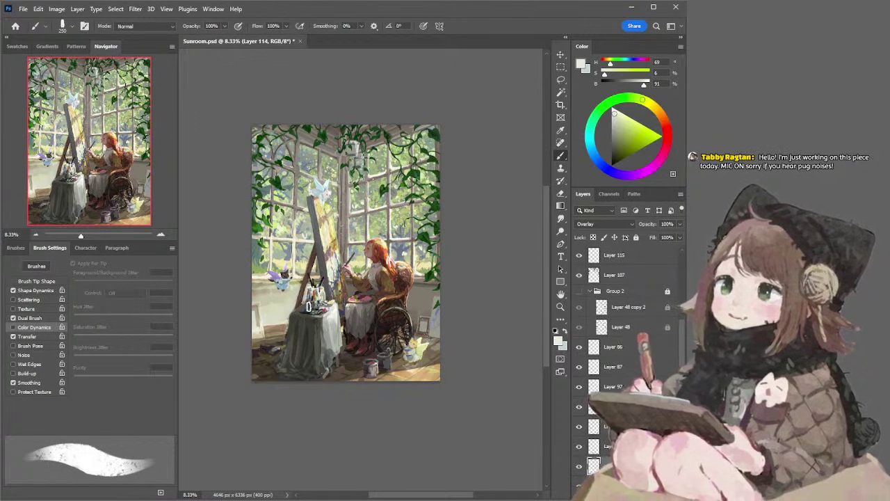
key(e)
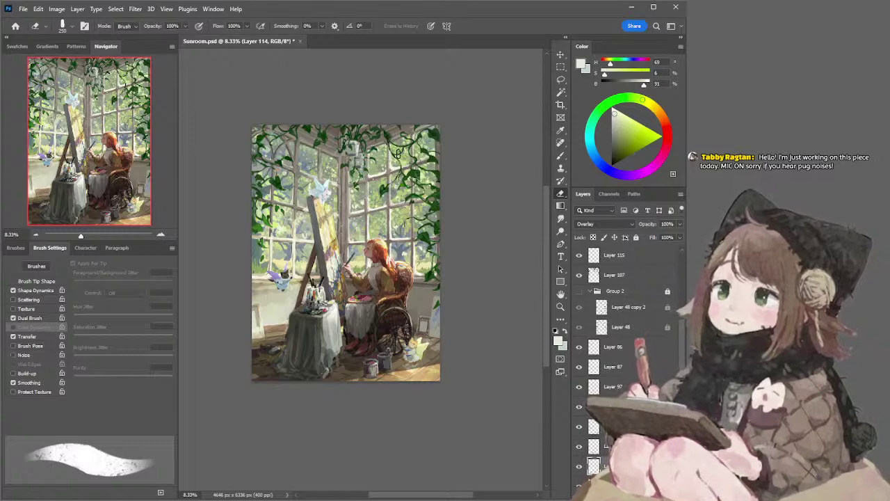
key(b)
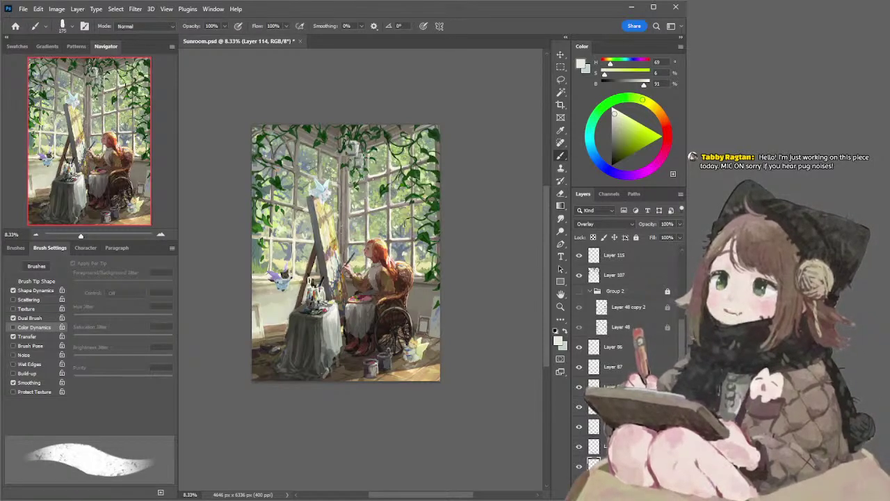
key(e)
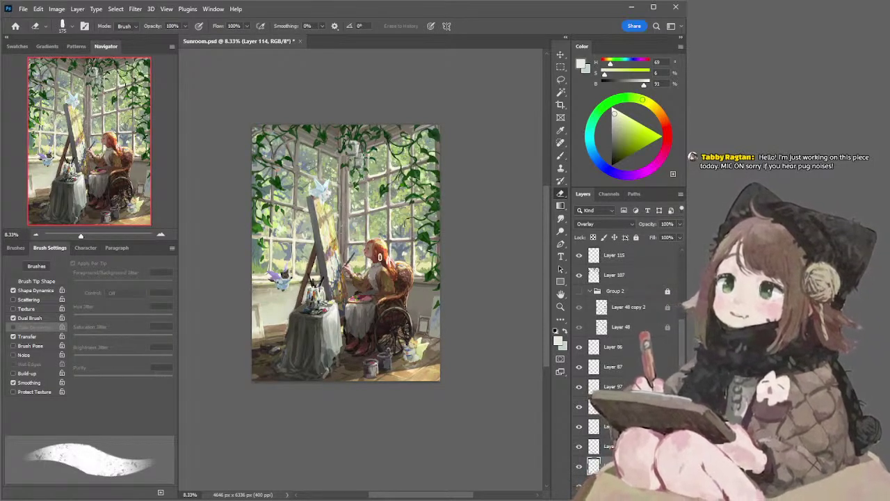
click(36, 235)
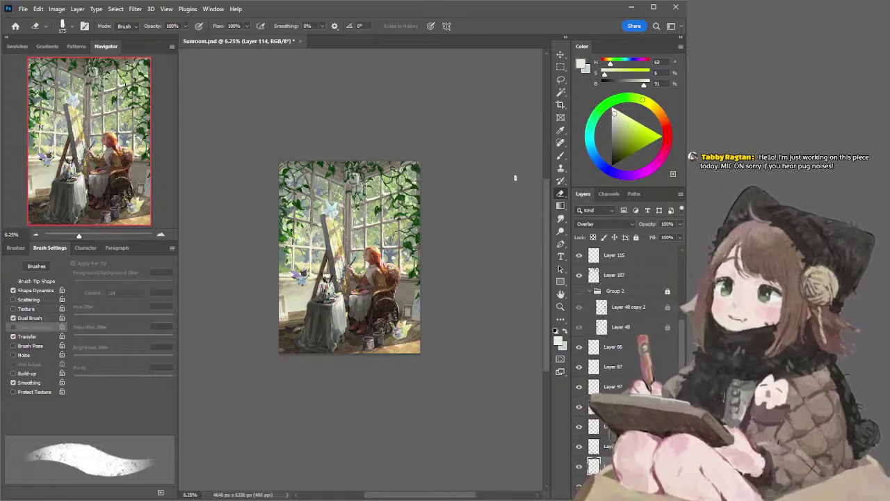
Brighten the right side of the tablecloth and the painter's skirt with overlay strokes of a 700 px brush
key(b)
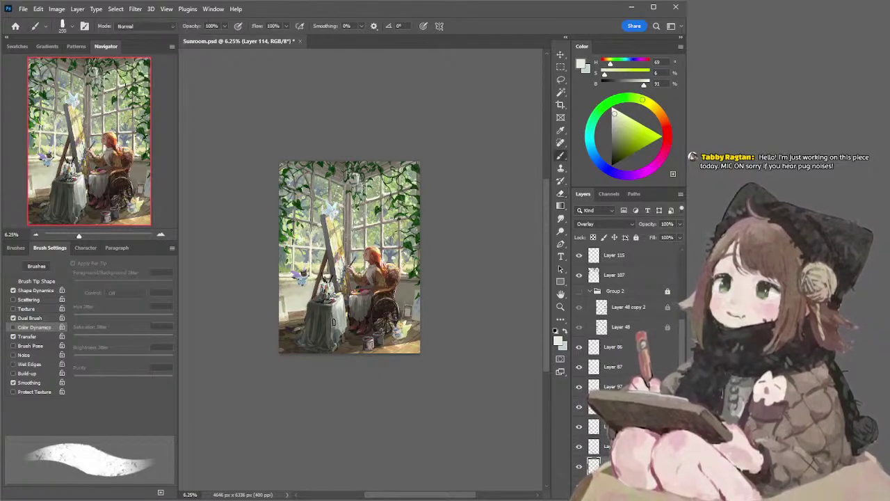
drag(335, 315, 344, 354)
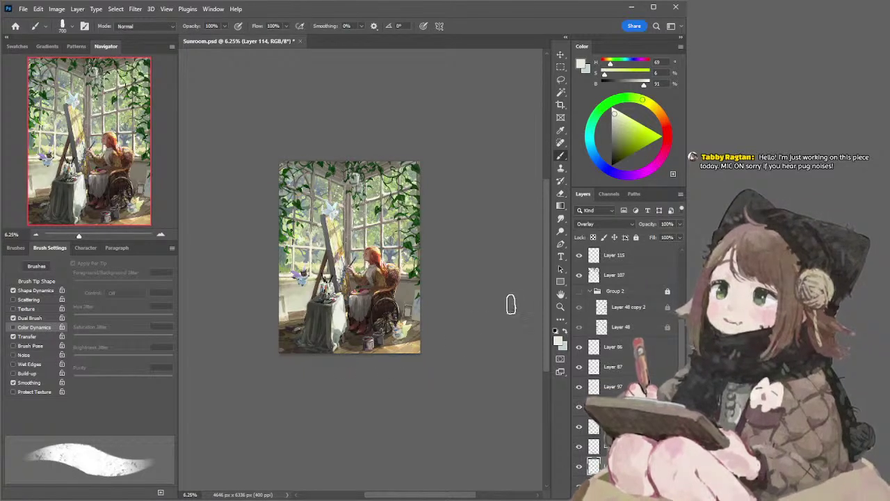
mouse_move(343, 323)
mouse_down()
mouse_move(351, 353)
mouse_move(425, 340)
mouse_up()
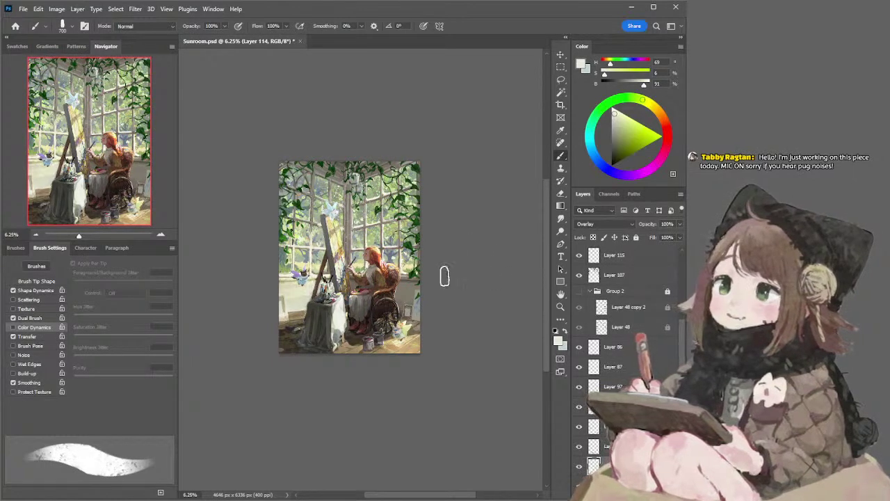
mouse_move(394, 310)
mouse_down()
mouse_move(385, 333)
mouse_move(387, 309)
mouse_up()
key(ctrl+z)
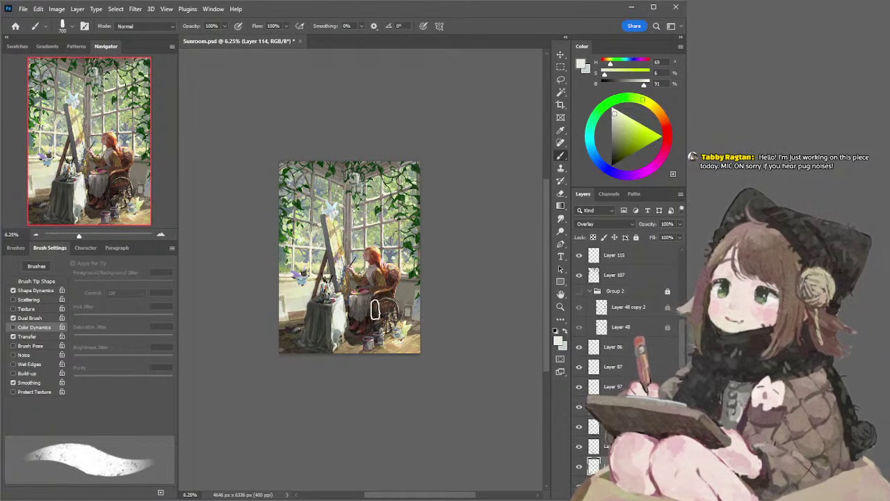
mouse_move(362, 314)
mouse_down()
mouse_move(364, 324)
mouse_move(372, 299)
mouse_move(356, 301)
mouse_move(357, 312)
mouse_move(358, 302)
mouse_up()
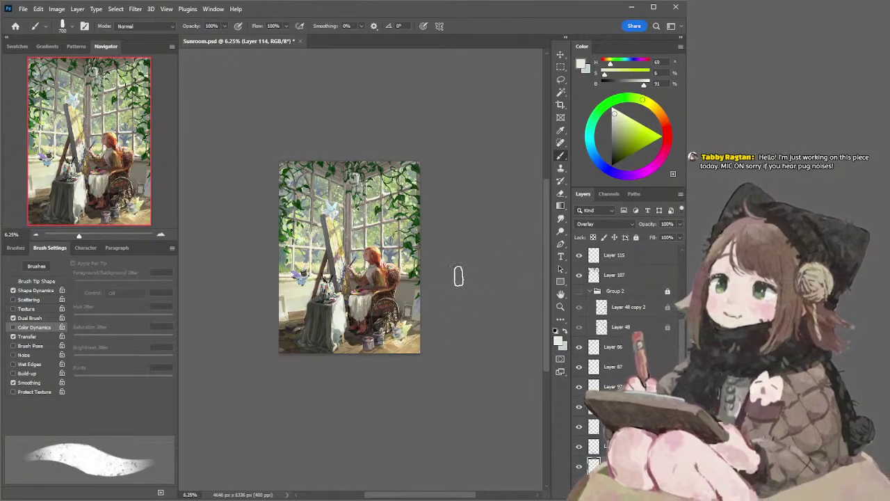
Hide the Multiply layer, Layer 117, and make Layer 114 the active layer again
click(162, 234)
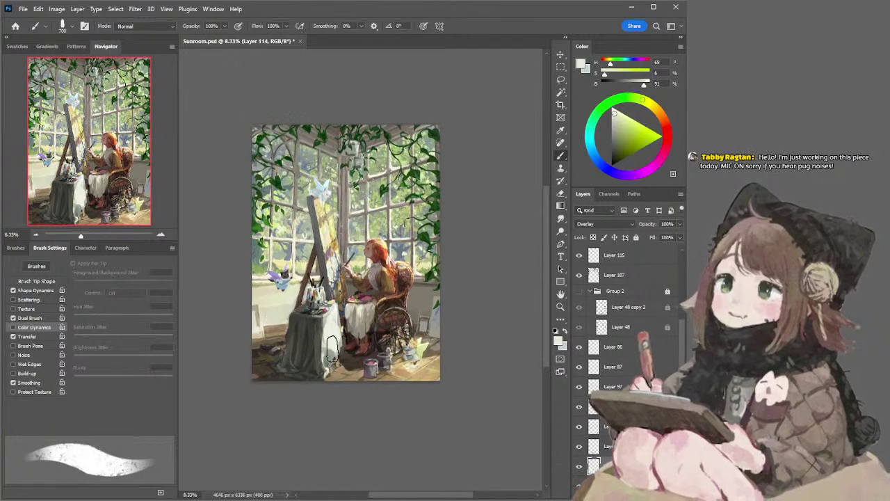
click(610, 446)
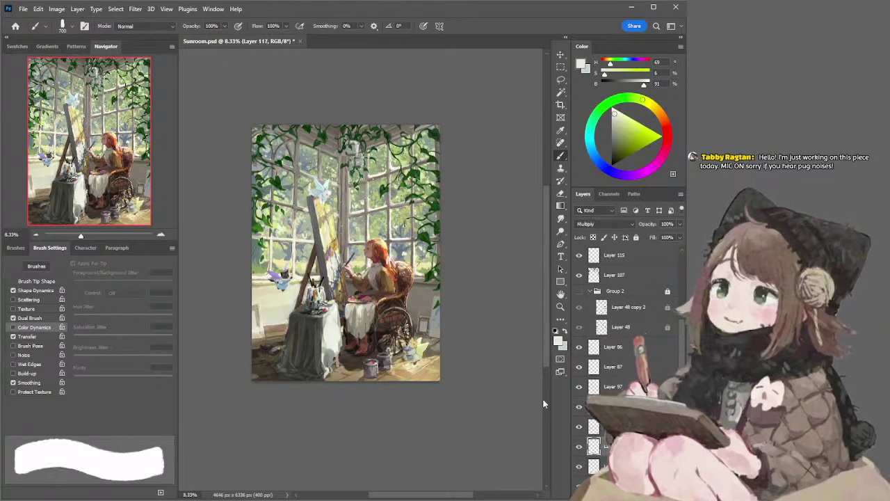
click(579, 446)
key(period)
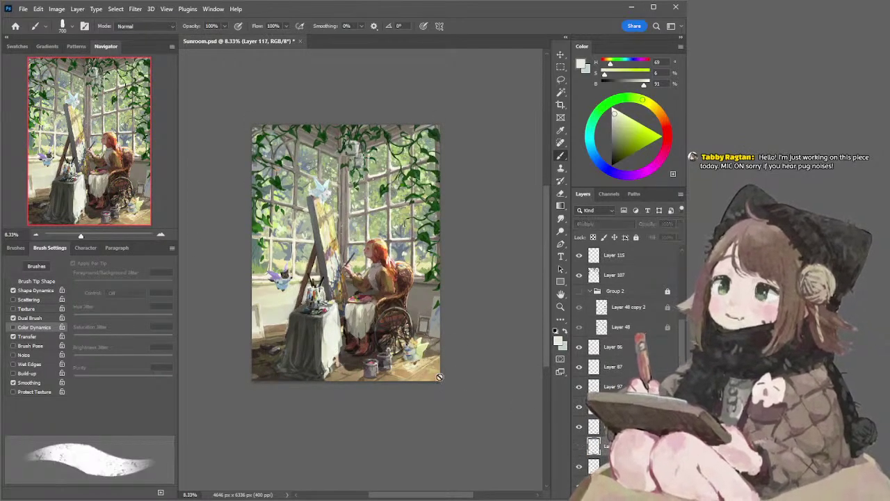
ctrl+click(330, 349)
Add small overlay highlights around the wheelchair and the wall behind it with the brush reduced to between 300 and 150 px
key(bracketleft)
key(bracketleft)
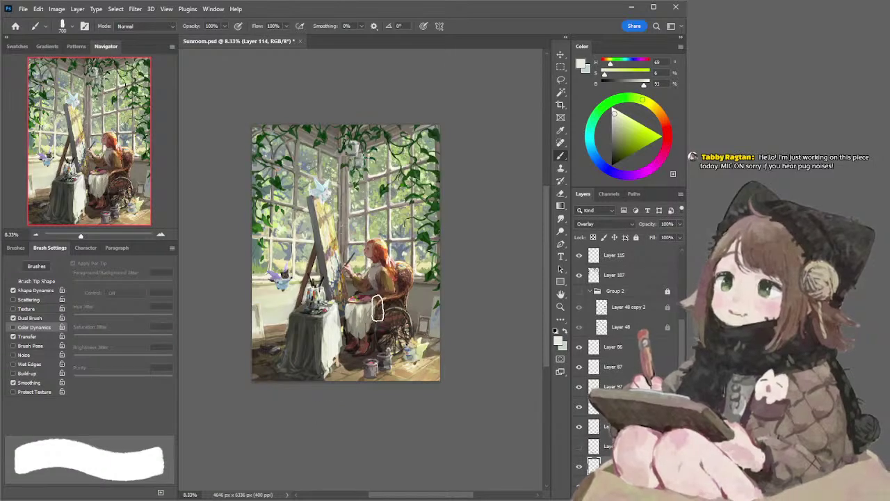
key(comma)
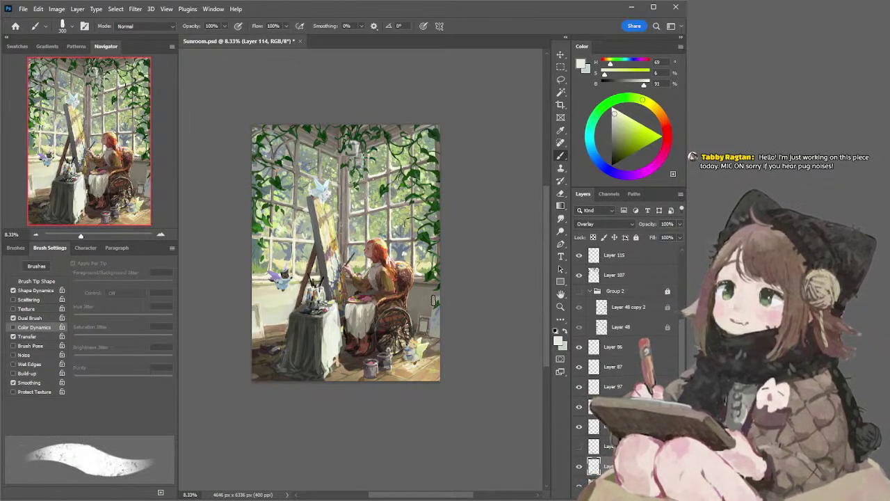
key(bracketleft)
drag(382, 308, 397, 299)
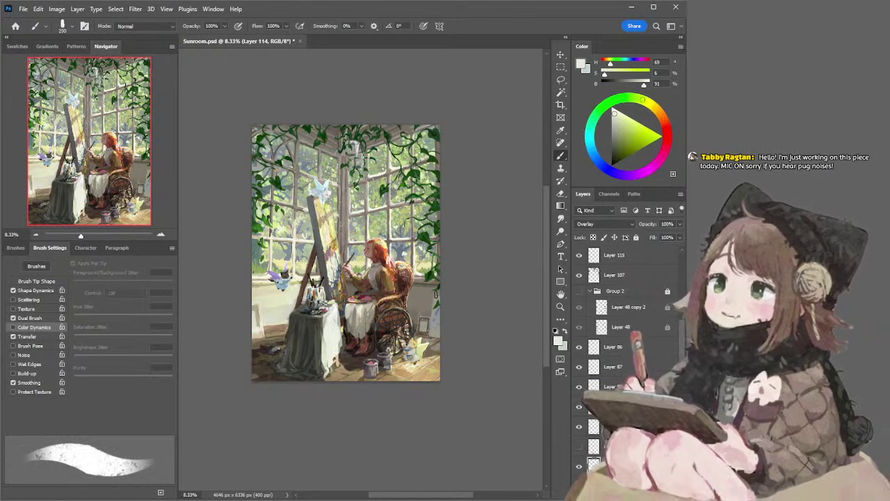
key(bracketleft)
key(bracketleft)
key(bracketleft)
key(bracketleft)
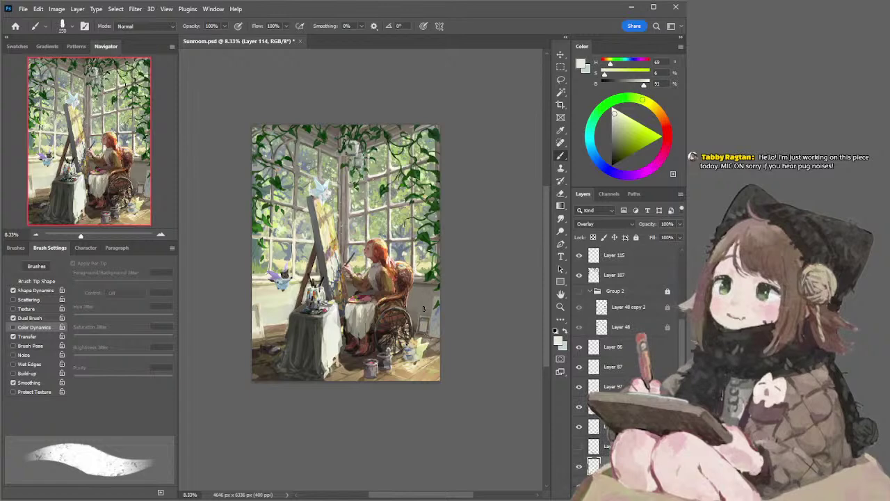
key(bracketright)
key(bracketright)
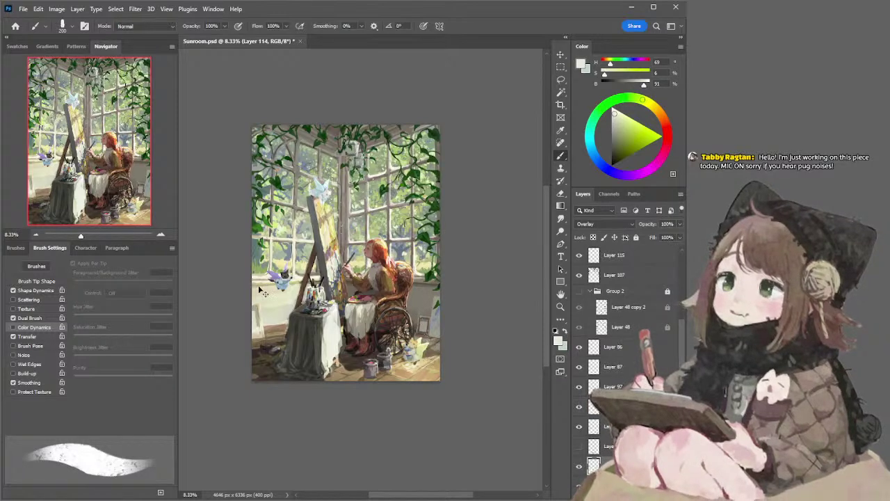
Touch up the floor light around the paint buckets with a large brush of 1100 and 900 px, reducing it to 200 px
key(bracketright)
key(bracketright)
key(bracketright)
key(bracketright)
key(bracketright)
key(bracketright)
key(bracketright)
key(bracketright)
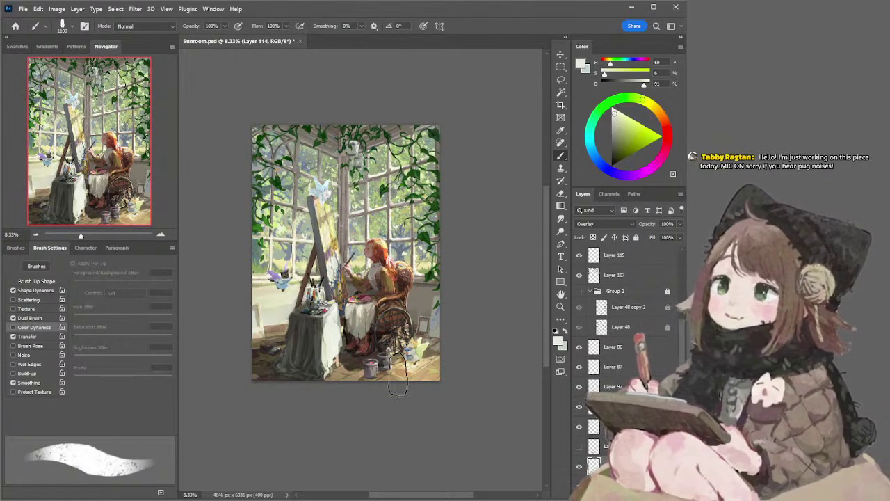
key(bracketleft)
key(bracketleft)
key(bracketleft)
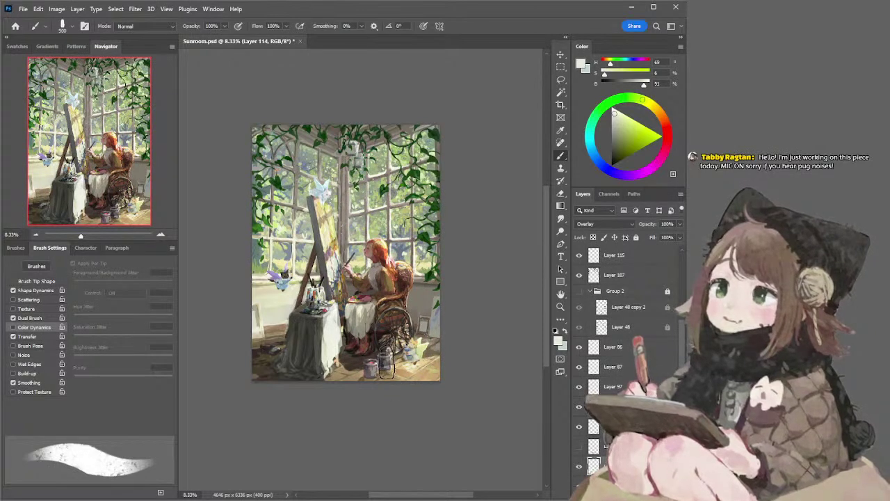
key(bracketleft)
key(bracketleft)
key(bracketleft)
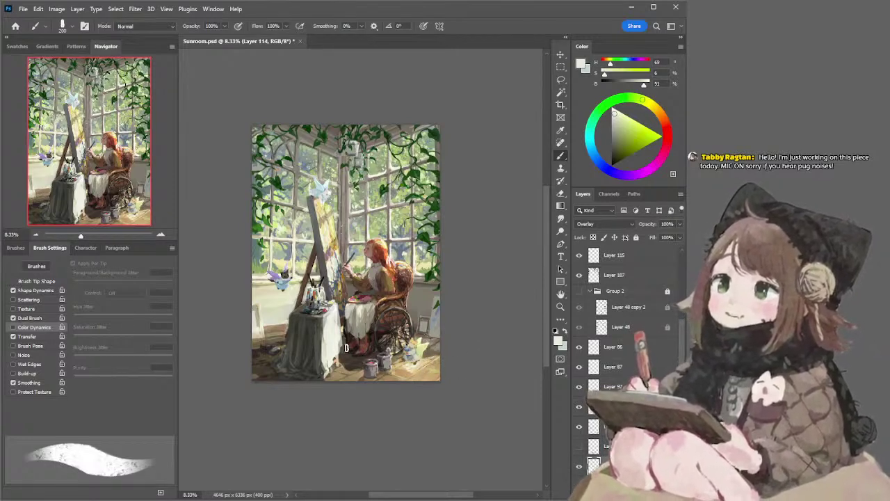
Soften the overlay light on the tablecloth with a 1400 px eraser, and on the floor with the eraser reduced to 900 and 700 px
key(e)
key(bracketright)
key(bracketright)
key(bracketright)
key(bracketright)
key(bracketright)
key(bracketright)
mouse_move(331, 324)
mouse_down()
mouse_move(325, 373)
mouse_move(330, 295)
mouse_up()
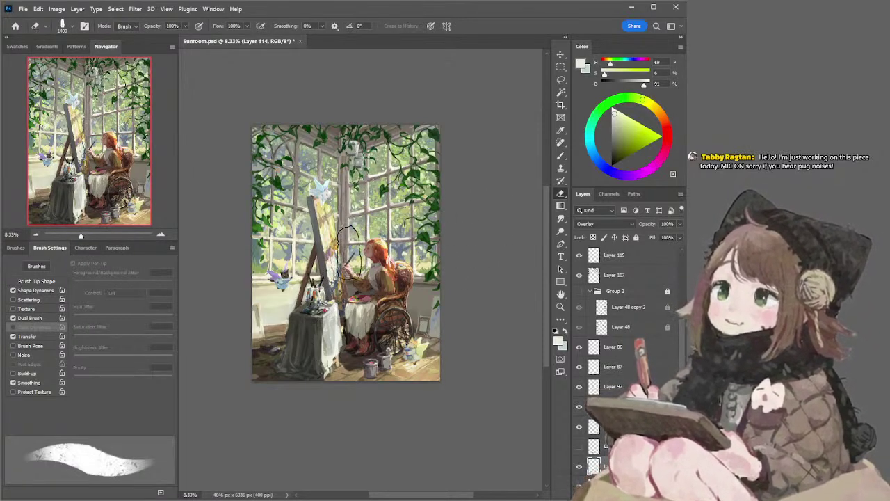
key(bracketleft)
key(bracketleft)
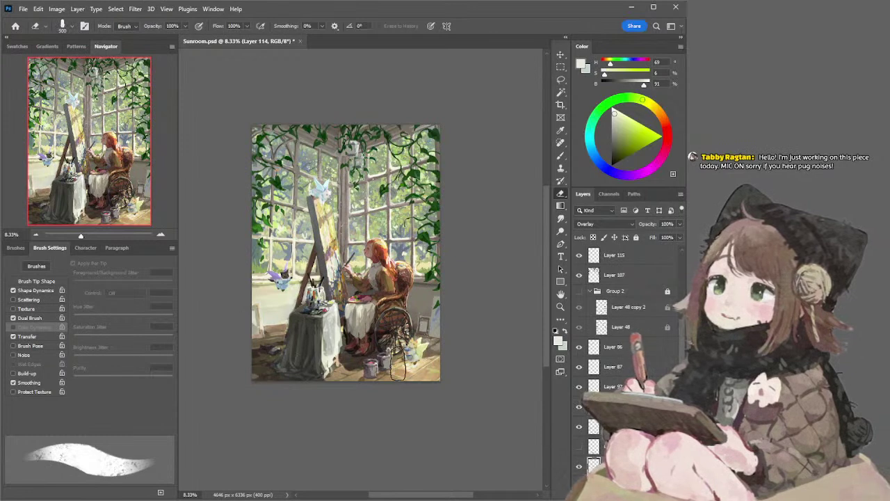
key(bracketleft)
key(bracketleft)
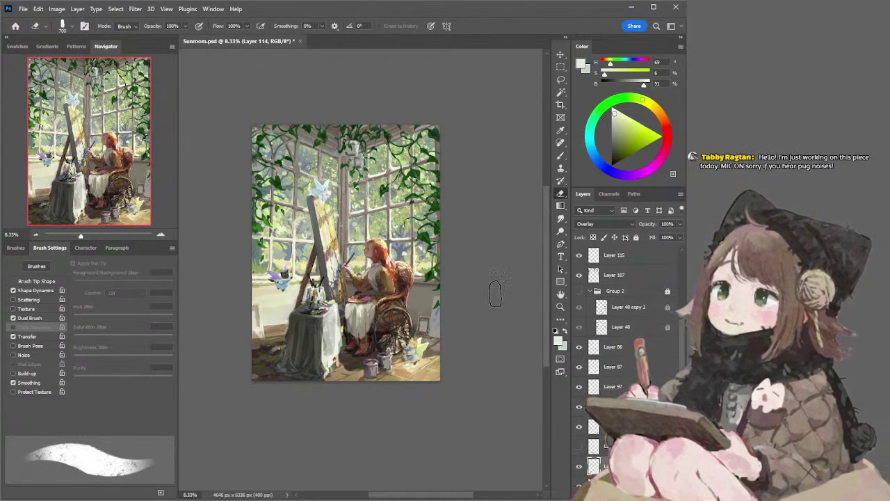
Blend the wall light below the left windows with a 250 px Smudge tool and a 1500 to 1200 px eraser, undoing the last stroke
key(r)
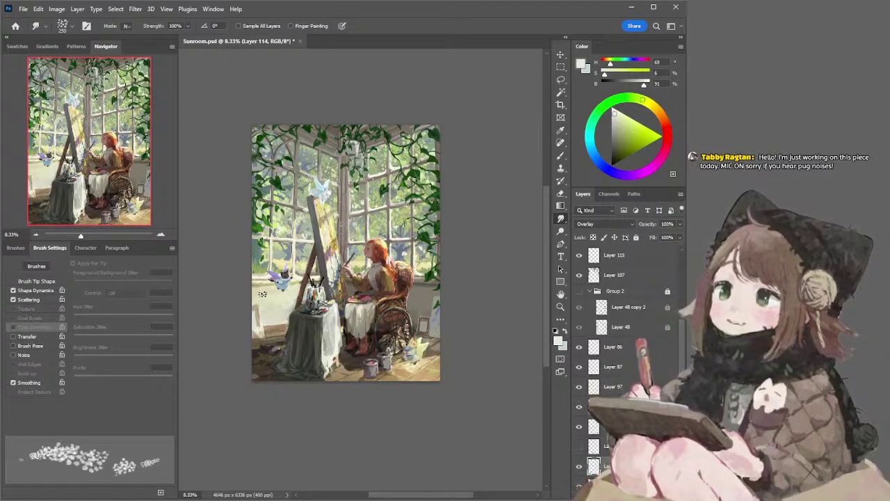
key(e)
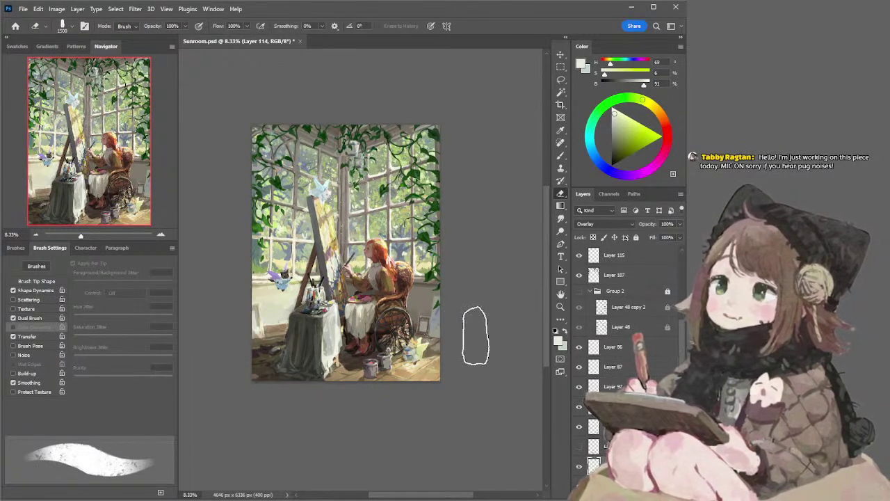
key(bracketleft)
key(bracketleft)
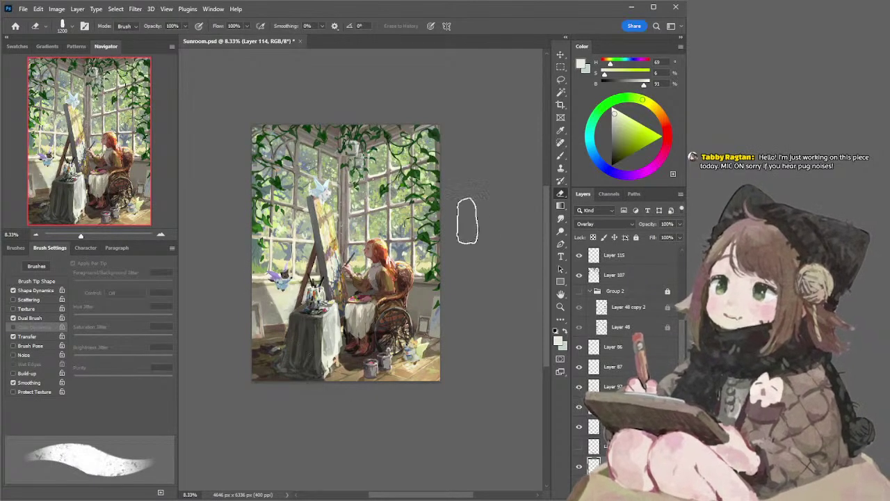
key(ctrl+z)
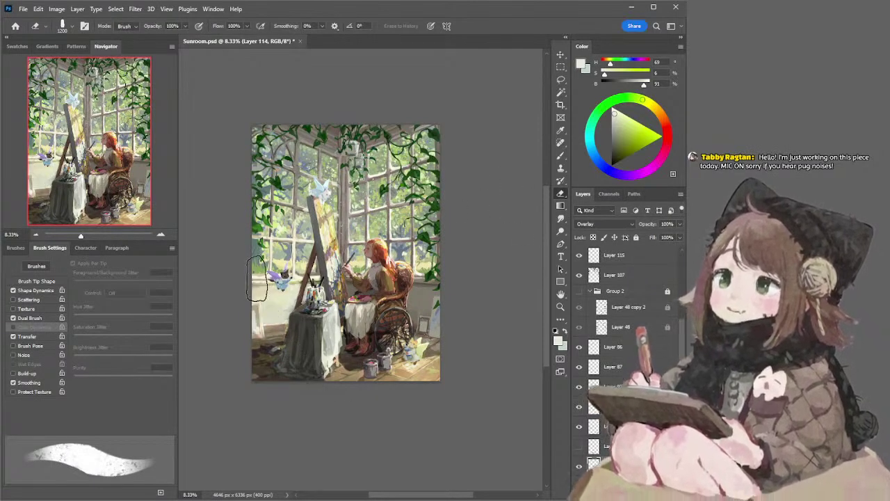
Fade the overlay light on the wall and leaning canvas below the left windows with diagonal 1200 and 1100 px eraser strokes, undoing unwanted ones
mouse_move(258, 278)
mouse_down()
mouse_move(280, 318)
mouse_move(250, 285)
mouse_move(270, 342)
mouse_up()
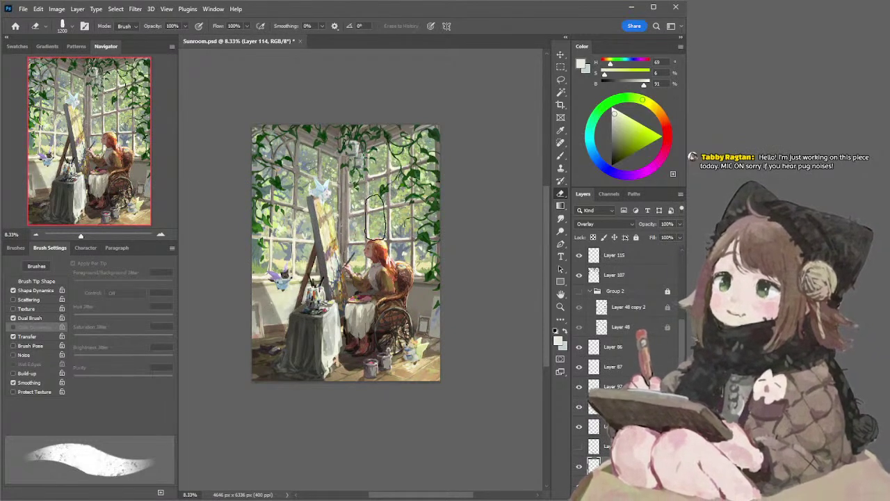
mouse_move(268, 306)
mouse_down()
mouse_move(272, 335)
mouse_move(249, 269)
mouse_up()
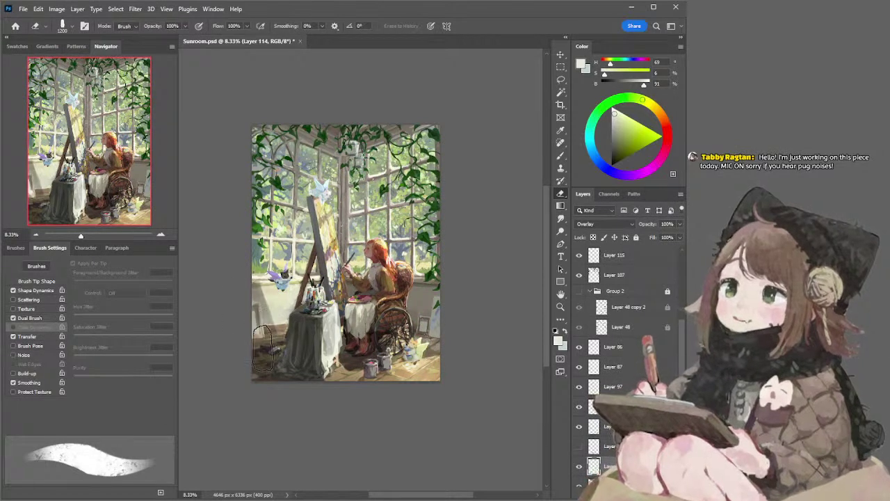
key(ctrl+z)
mouse_move(257, 283)
mouse_down()
mouse_move(249, 275)
mouse_move(278, 340)
mouse_move(249, 268)
mouse_move(276, 338)
mouse_move(247, 271)
mouse_move(257, 334)
mouse_up()
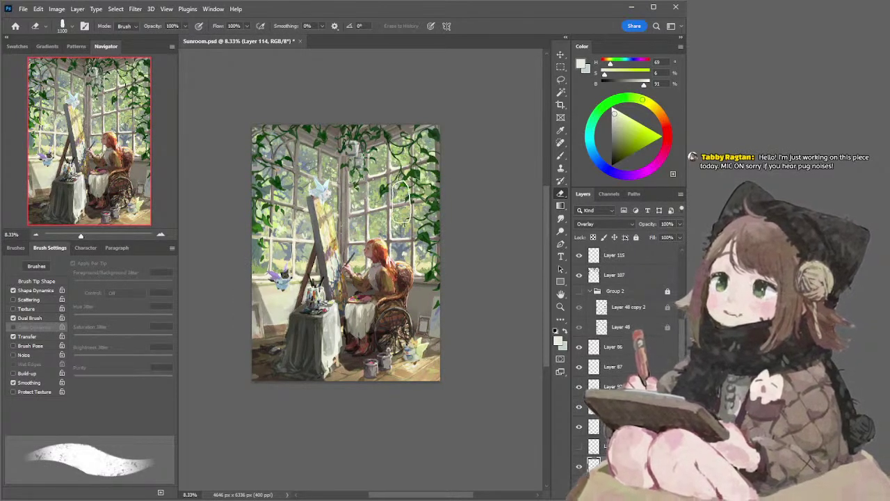
mouse_move(279, 336)
mouse_down()
mouse_move(254, 275)
mouse_move(274, 340)
mouse_up()
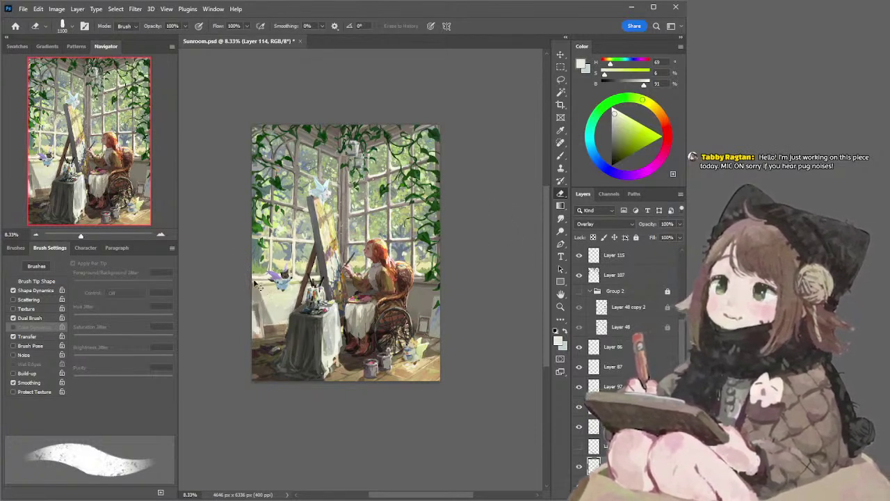
key(ctrl+z)
mouse_move(252, 278)
mouse_down()
mouse_move(278, 341)
mouse_move(248, 280)
mouse_up()
drag(271, 337, 244, 293)
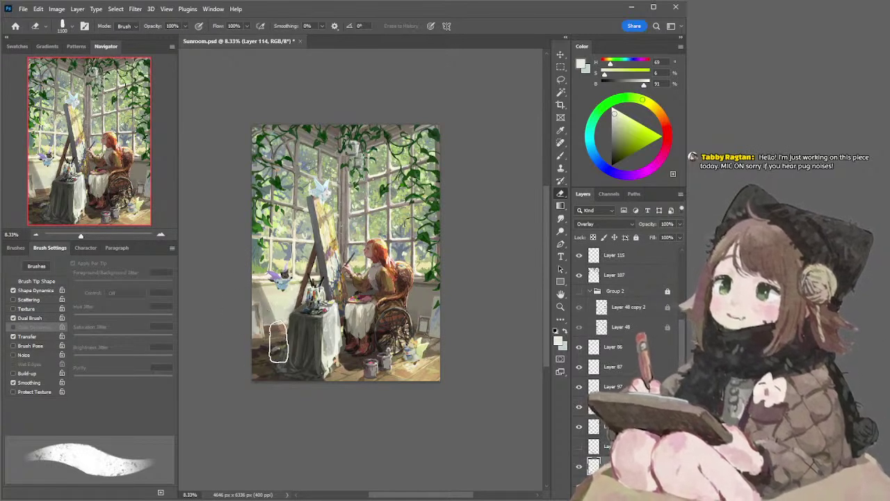
drag(256, 287, 284, 344)
drag(254, 266, 276, 328)
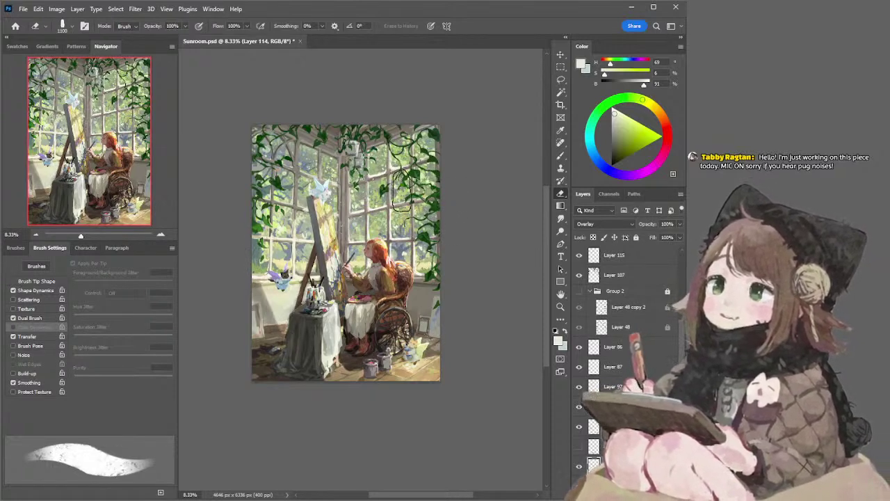
Undo the last eraser strokes and try diagonal 1300 px strokes over the wall below the left windows
key(ctrl+z)
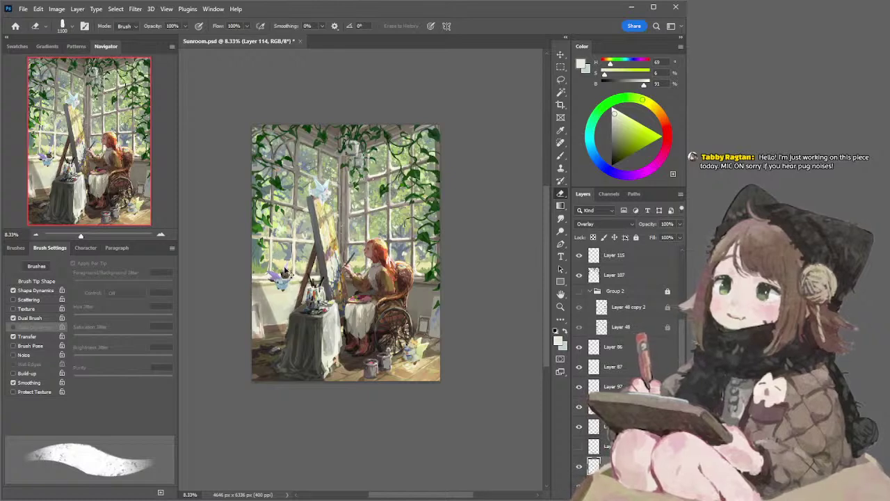
key(ctrl+z)
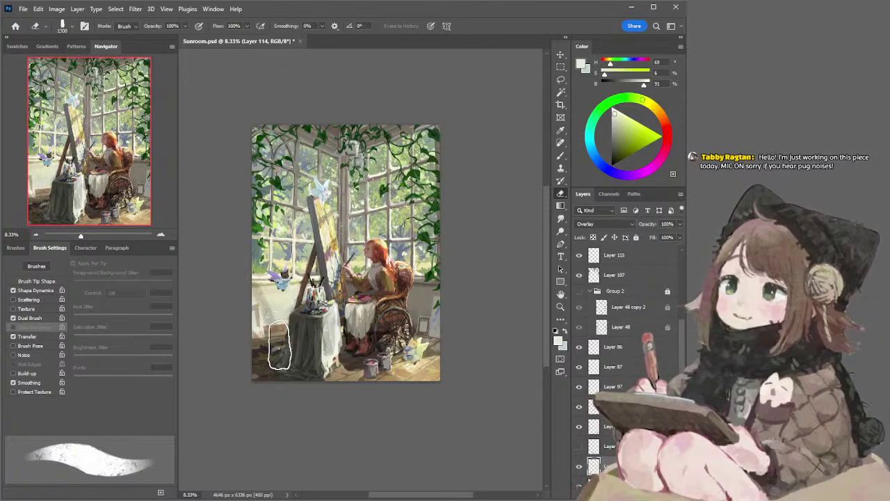
drag(241, 292, 262, 349)
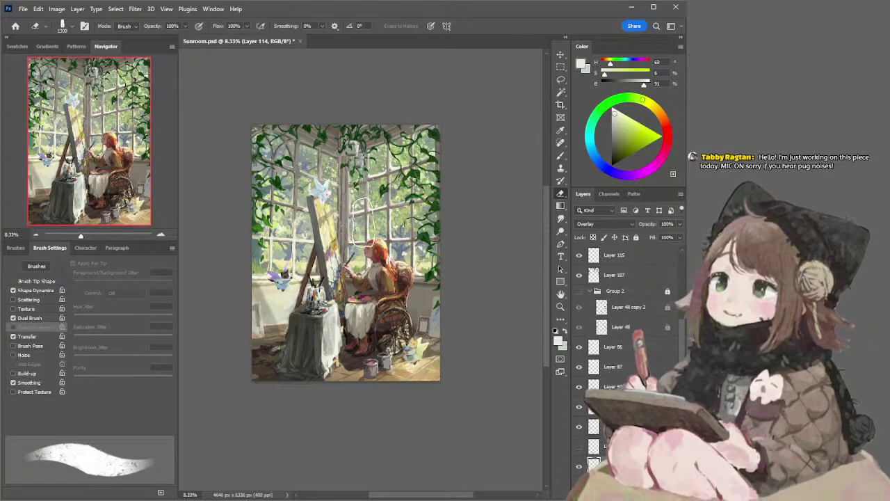
key(ctrl+z)
drag(248, 283, 269, 337)
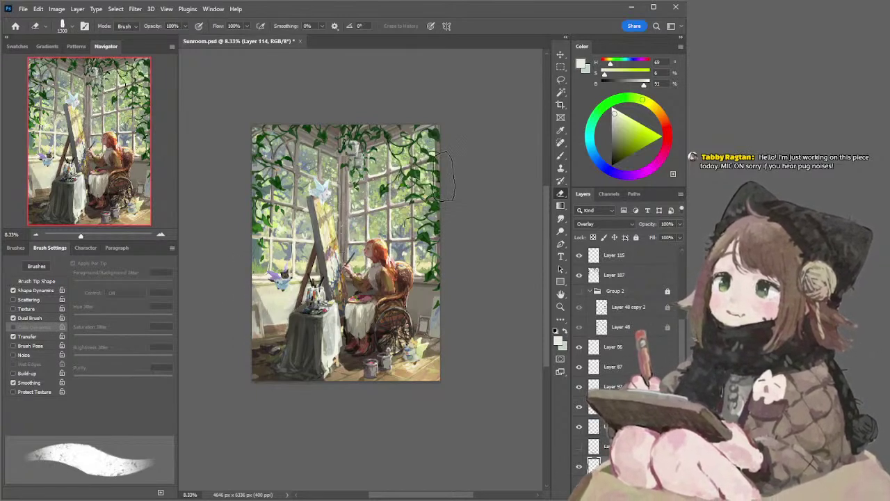
key(ctrl+z)
key(ctrl+z)
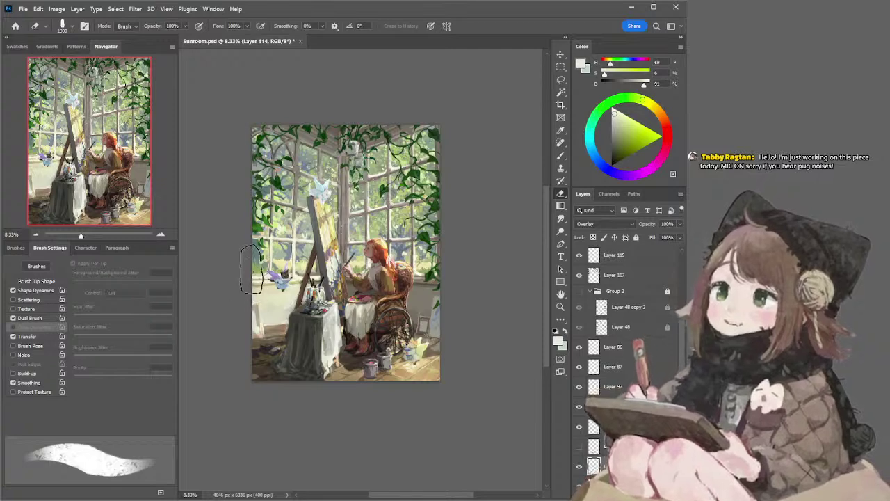
Fade the overlay light on the wall and leaning canvas below the left windows with 1300 to 1200 px eraser strokes, and save the file
drag(268, 322, 273, 332)
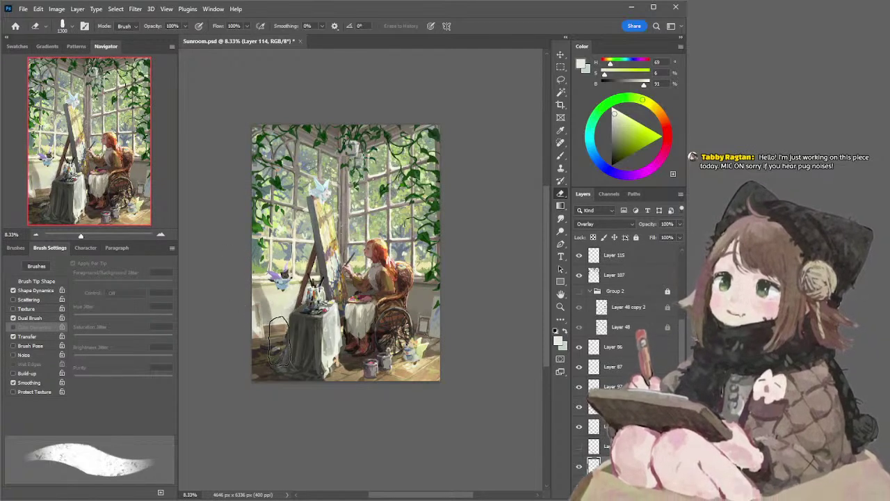
drag(250, 297, 260, 321)
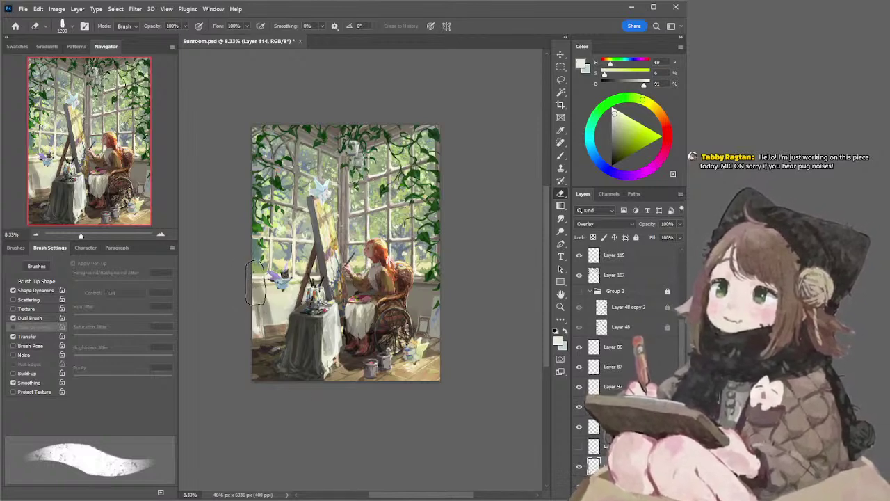
key(ctrl+z)
drag(252, 275, 272, 328)
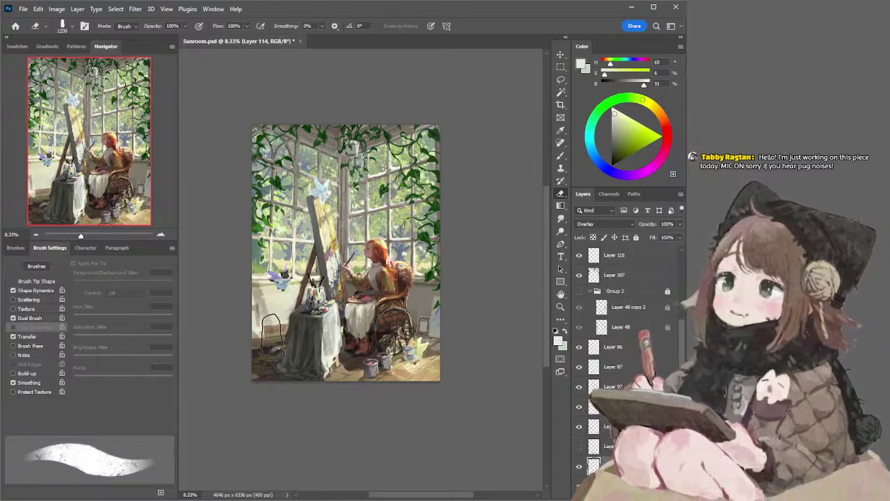
drag(250, 296, 260, 331)
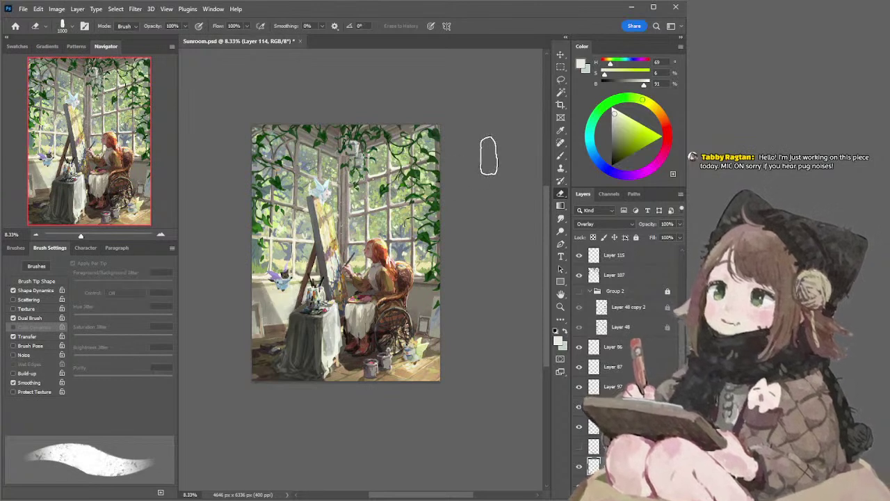
key(l)
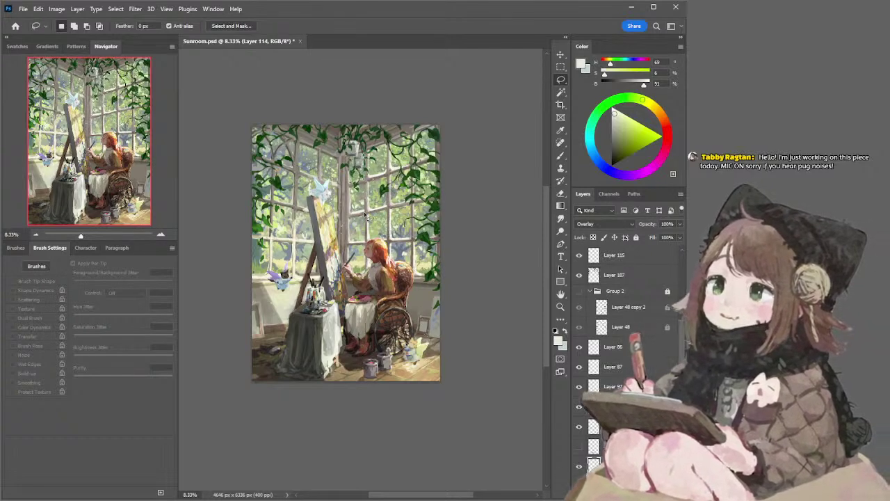
key(e)
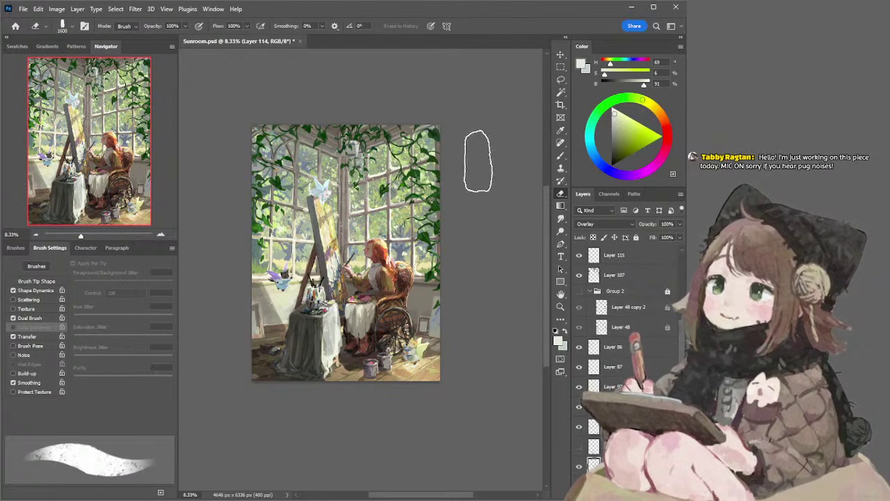
key(l)
key(ctrl+s)
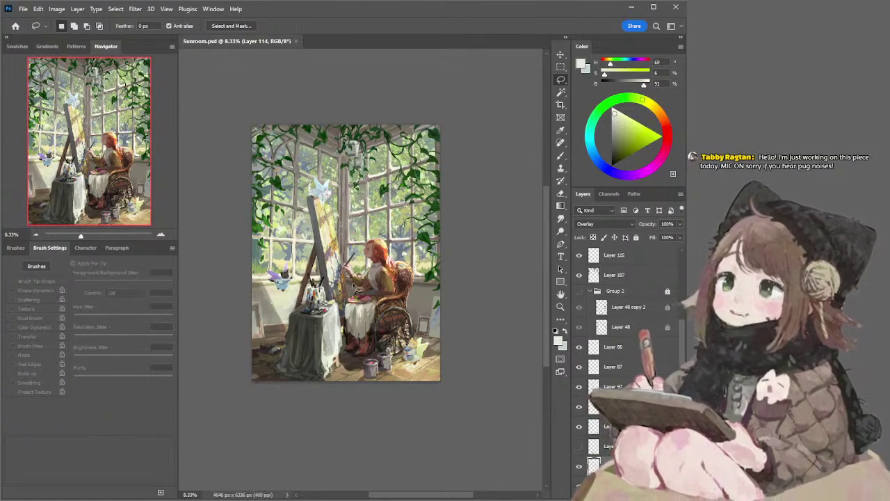
Touch up the easel painting on Layer 113 with a sampled pale yellow (H 53, S 18, B 91) and save the file
ctrl+click(325, 230)
key(b)
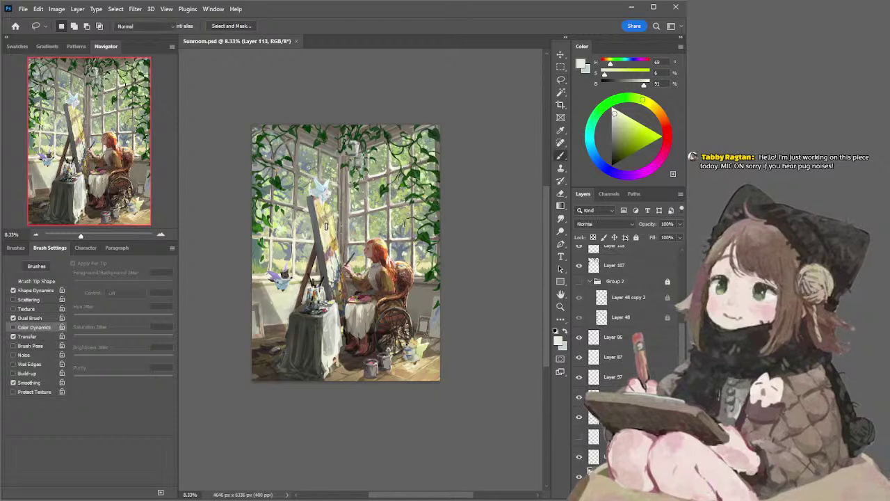
alt+click(323, 220)
key(l)
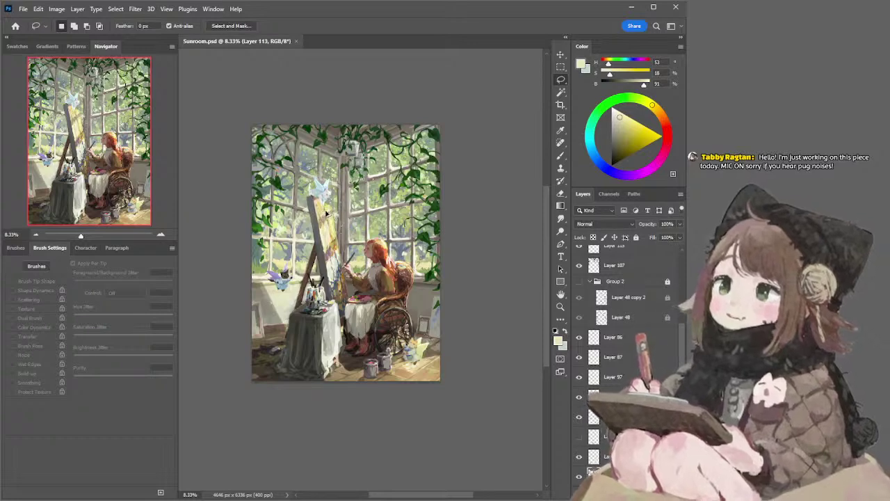
mouse_move(335, 237)
mouse_down()
mouse_move(326, 244)
mouse_move(334, 243)
mouse_up()
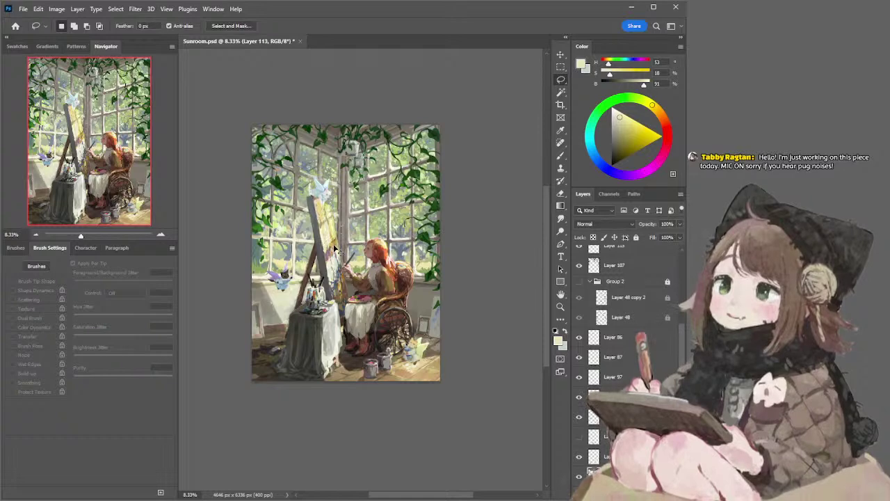
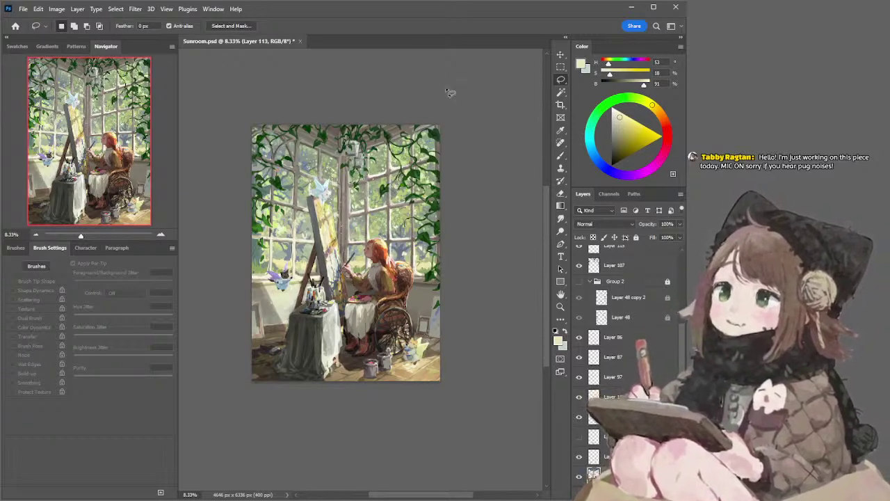
key(r)
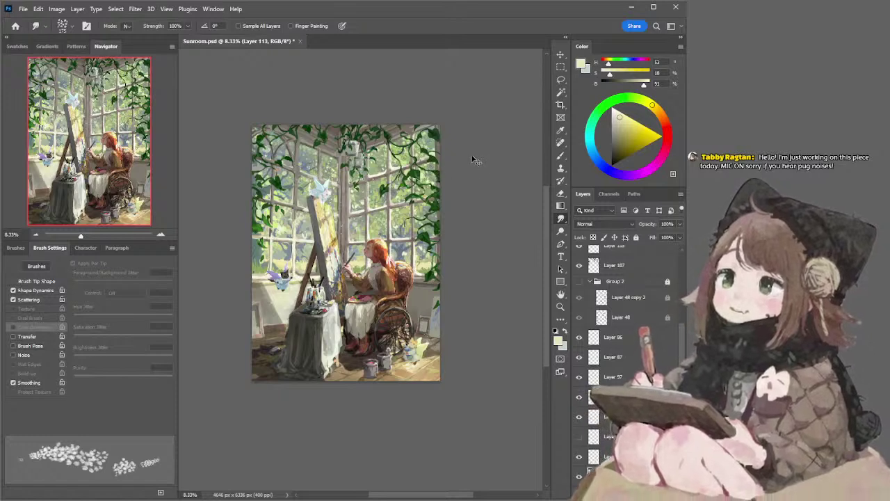
key(ctrl+s)
key(l)
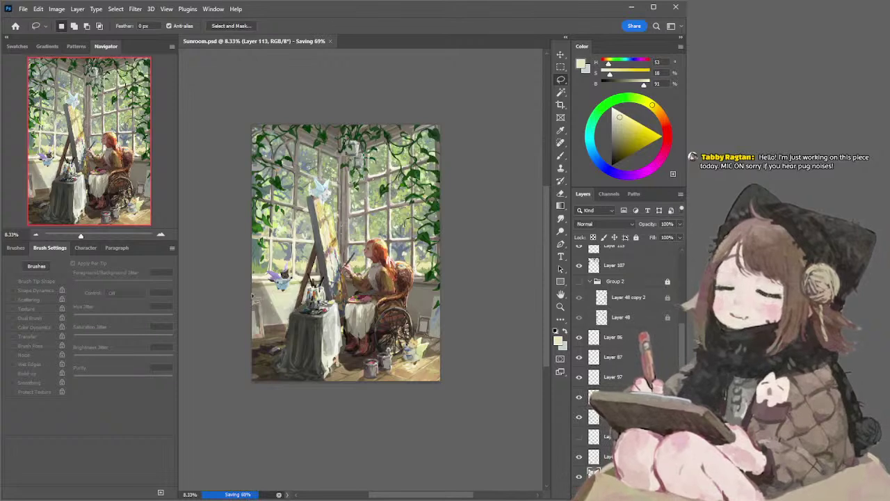
Paint sampled warm grey (H 55, S 8, B 60) on the canvas leaning behind the wheelchair with a 400 px brush, and save the file
key(b)
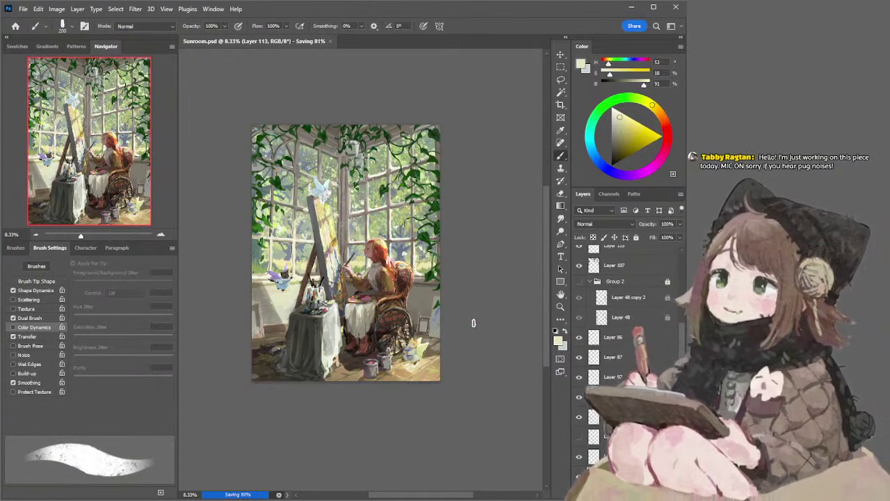
key(r)
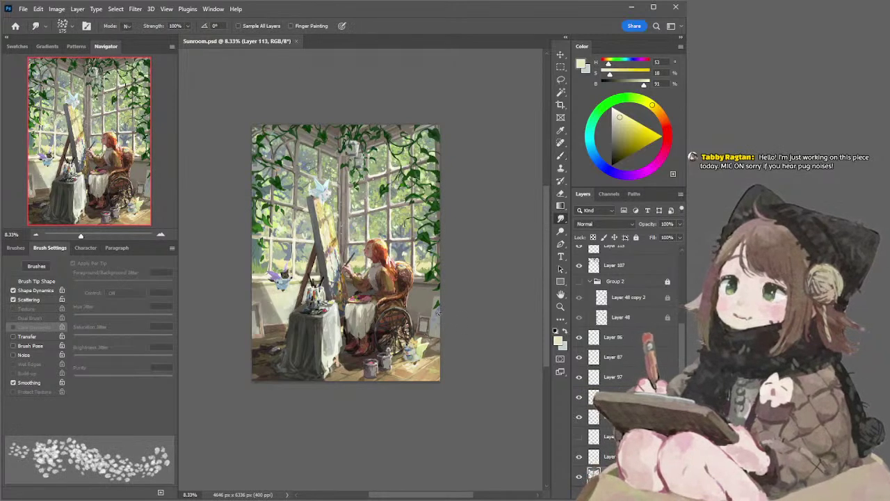
key(b)
alt+click(433, 311)
key(r)
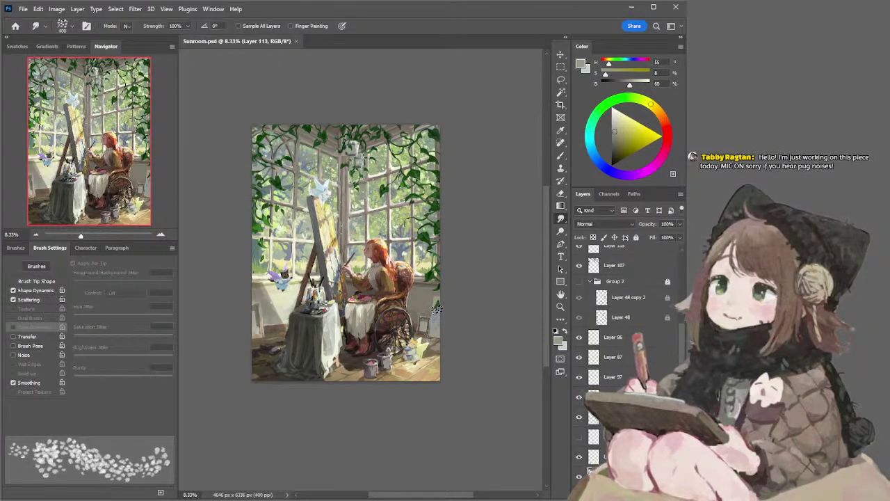
key(b)
drag(438, 325, 440, 329)
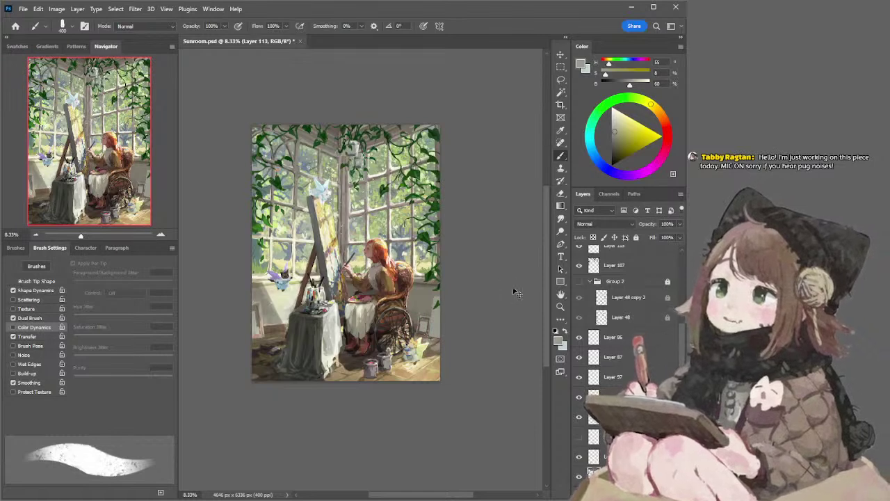
key(l)
key(ctrl+s)
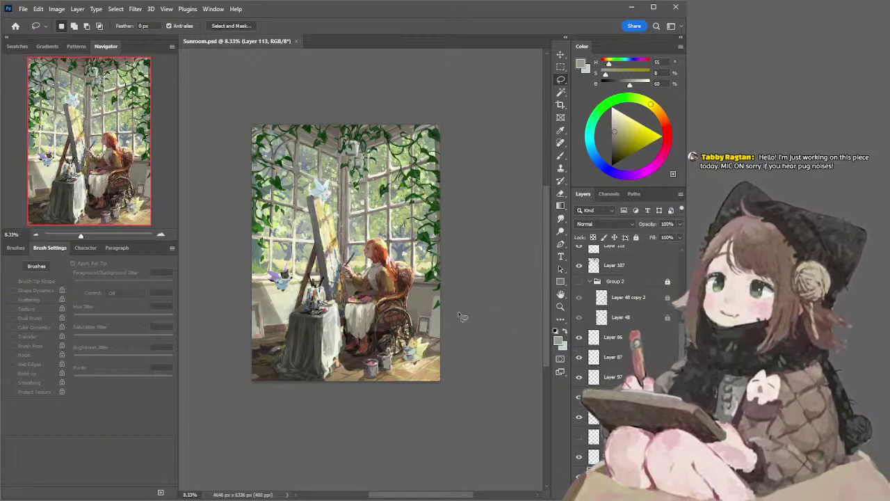
Paint near-white highlights (H 56, S 7, B 96) on the small yellow creature beside the wheelchair on Layer 110 with a 70 px brush
click(160, 234)
click(161, 234)
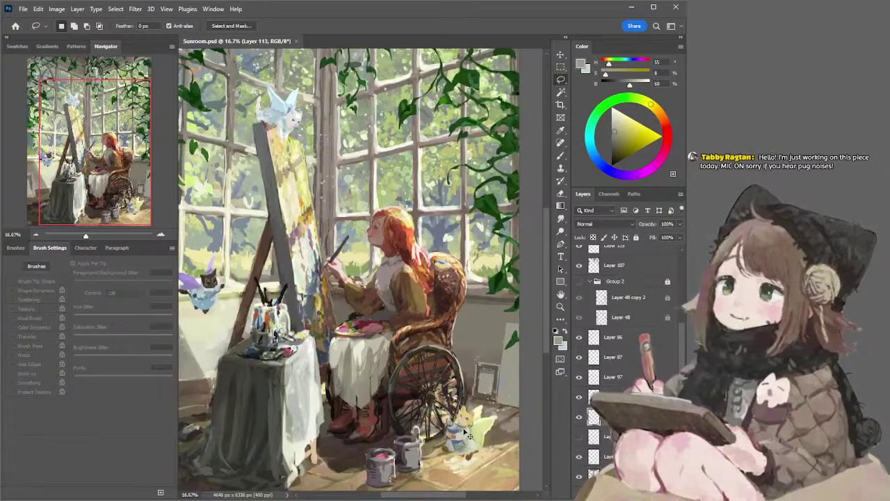
key(b)
alt+click(467, 427)
click(615, 111)
drag(429, 325, 402, 257)
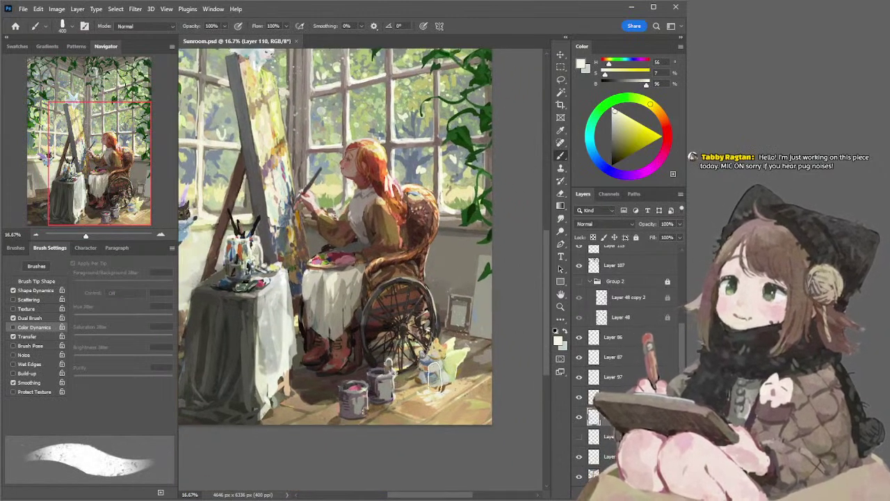
key(bracketleft)
key(bracketleft)
key(bracketleft)
key(bracketleft)
key(bracketleft)
key(bracketleft)
drag(441, 377, 447, 380)
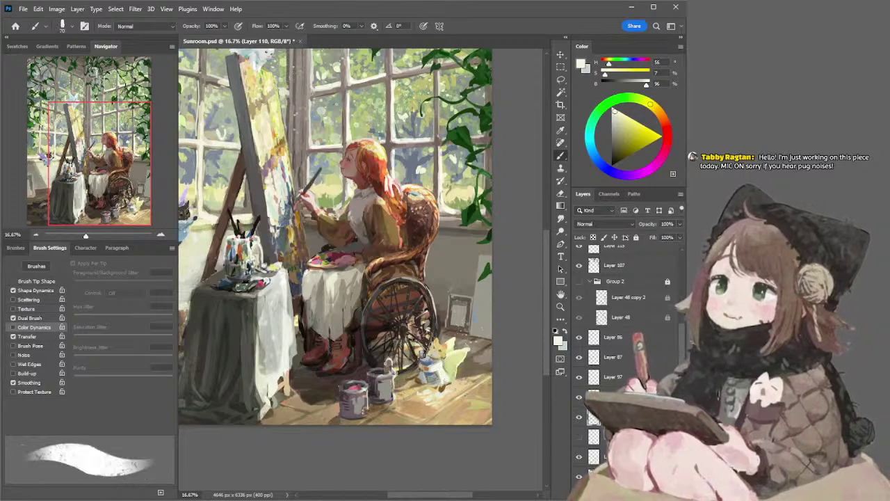
Refine the yellow creature's highlights with the brush reduced to 50 and 40 px
key(bracketleft)
key(bracketleft)
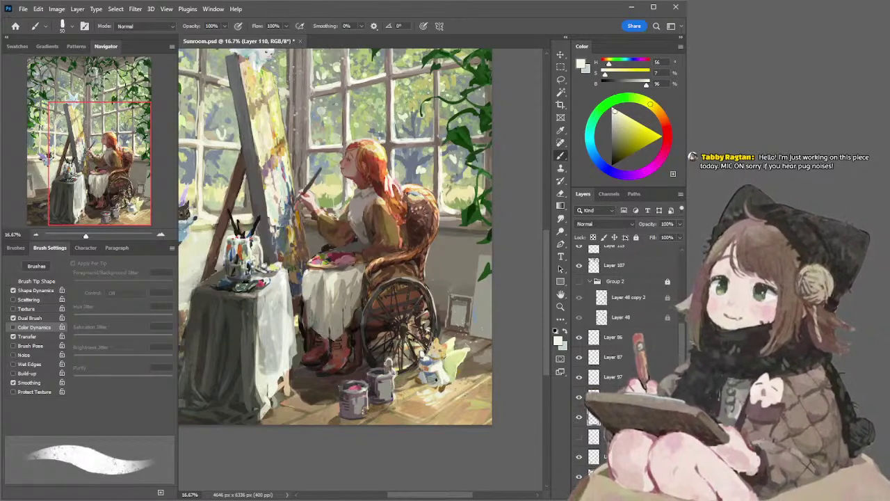
key(bracketleft)
key(bracketleft)
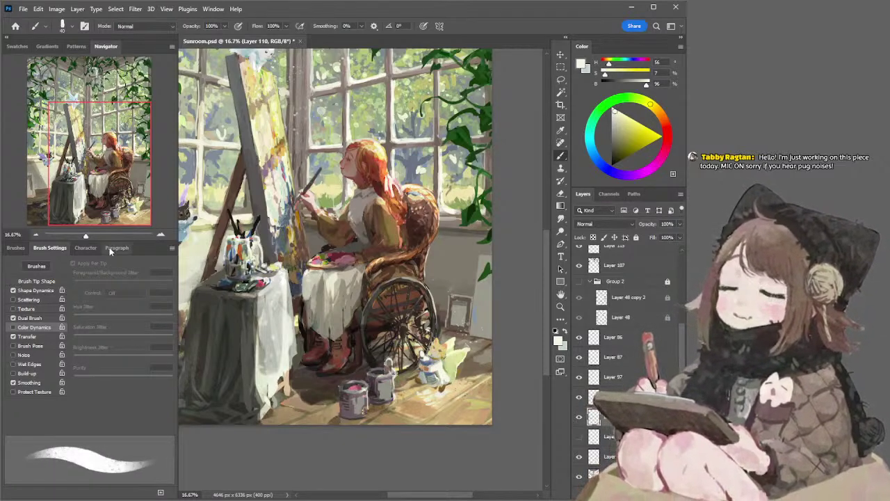
Touch up the blue winged creature on top of the easel on Layer 86 with sampled pale blues and a 30 to 20 px brush
click(36, 235)
mouse_move(476, 142)
mouse_down()
mouse_move(525, 228)
mouse_move(516, 218)
mouse_up()
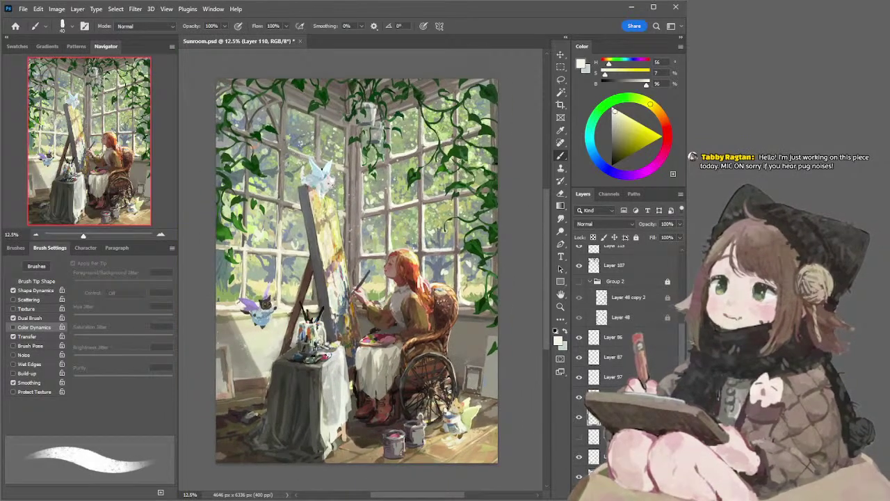
ctrl+click(320, 175)
alt+click(318, 170)
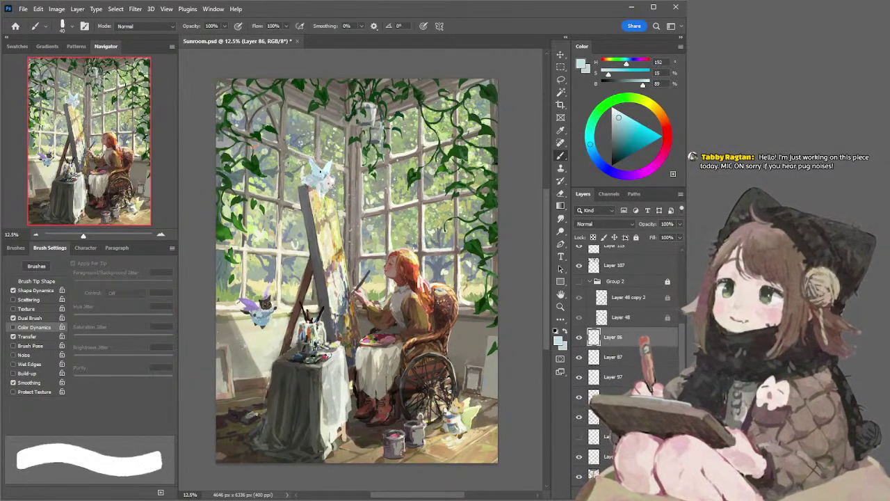
alt+click(324, 162)
key(bracketleft)
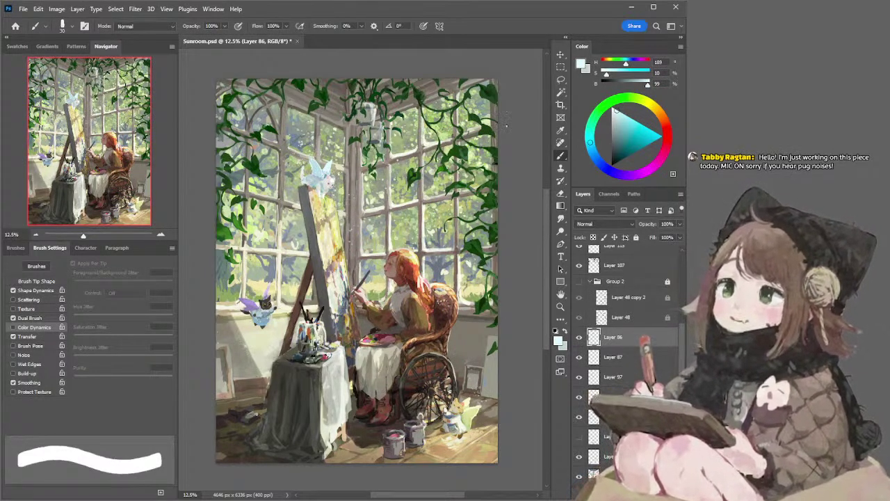
alt+click(321, 164)
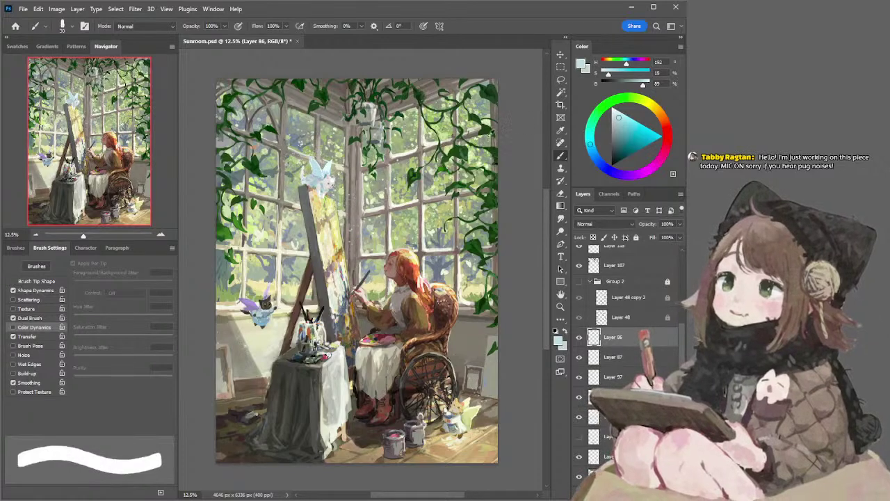
alt+click(321, 167)
key(l)
key(b)
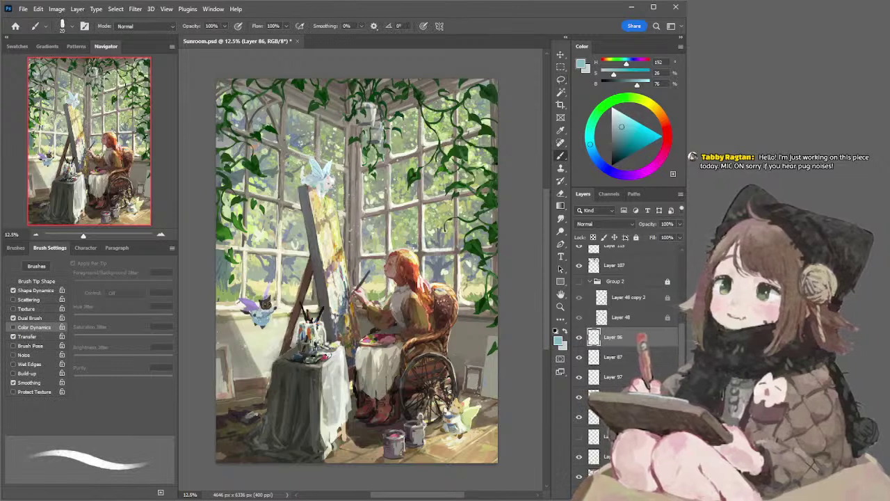
Paint purple (H 256, S 42, B 67) on the winged creature by the window sill on Layer 86 with a 20 px brush
alt+click(250, 307)
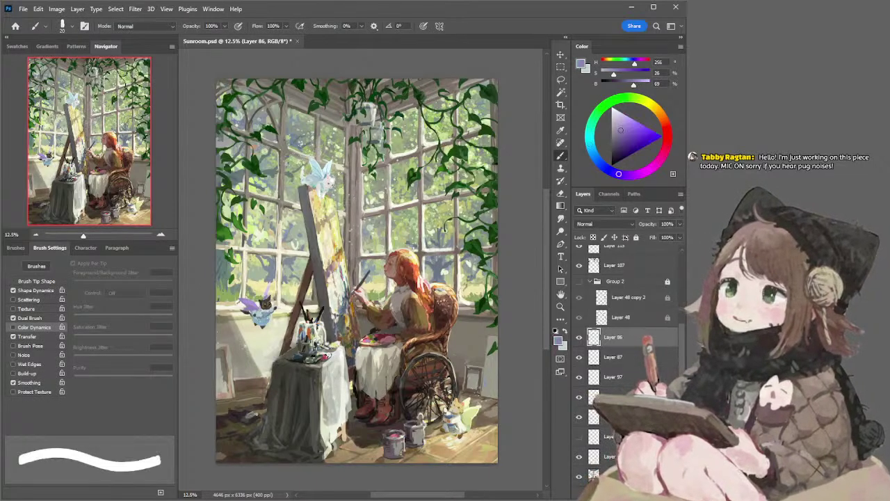
click(620, 138)
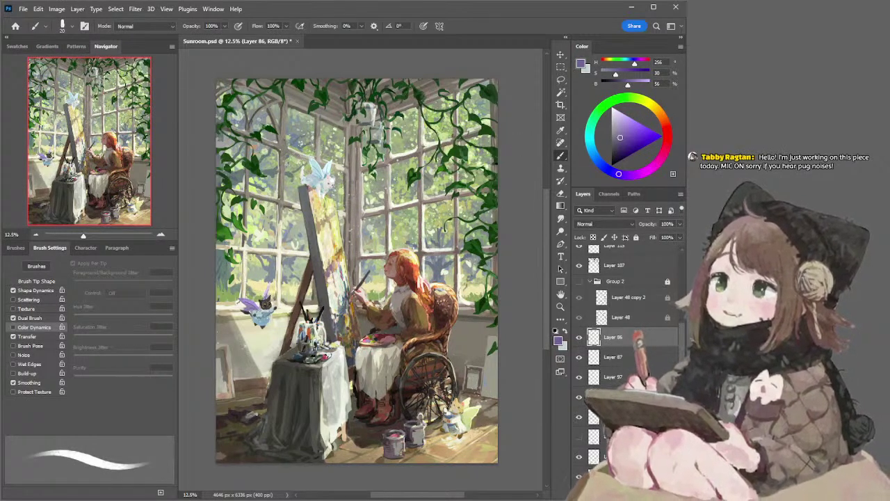
click(625, 134)
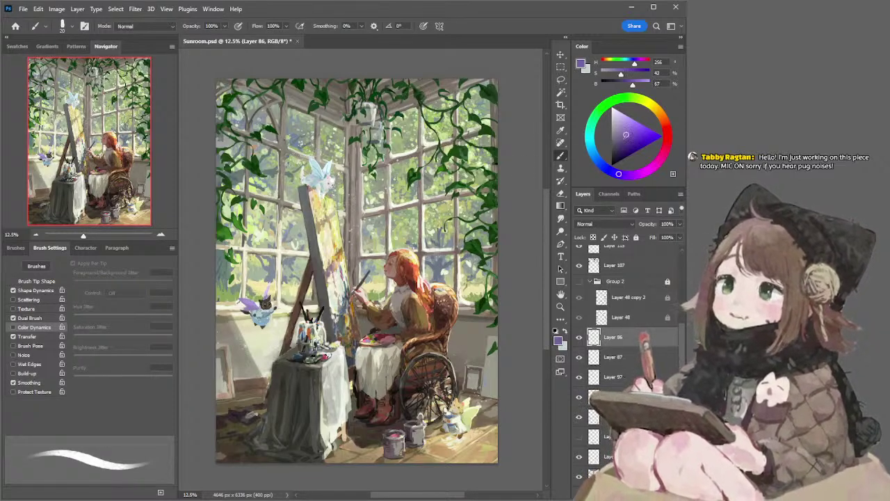
drag(254, 309, 248, 303)
Touch up the yellow creature's wing on Layer 86 with yellow-greens down to H 62, S 36, B 79, and save the file
alt+click(471, 408)
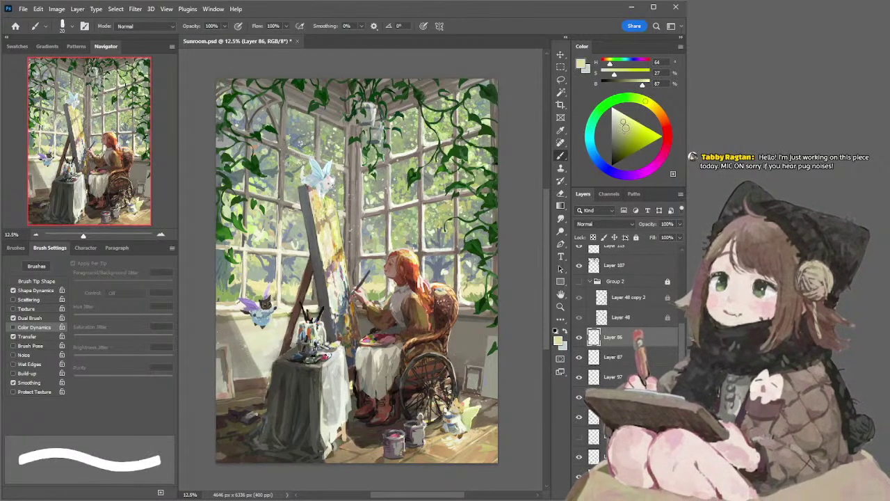
click(625, 128)
click(650, 105)
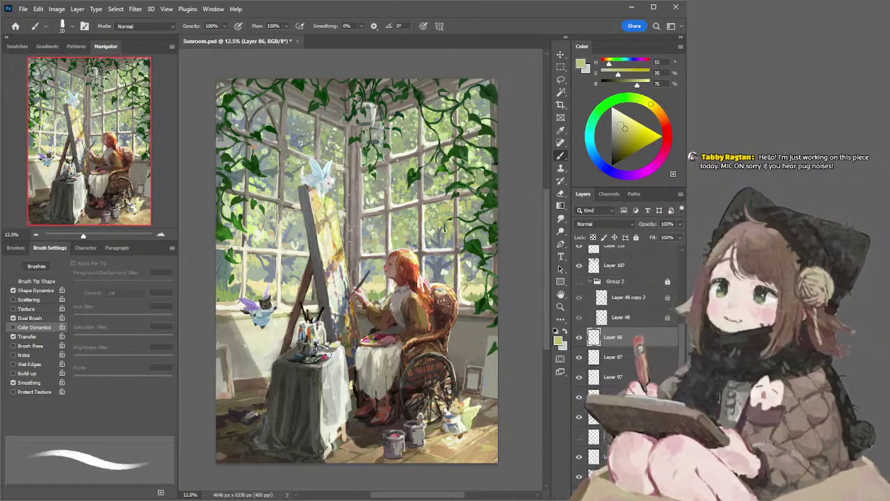
click(627, 124)
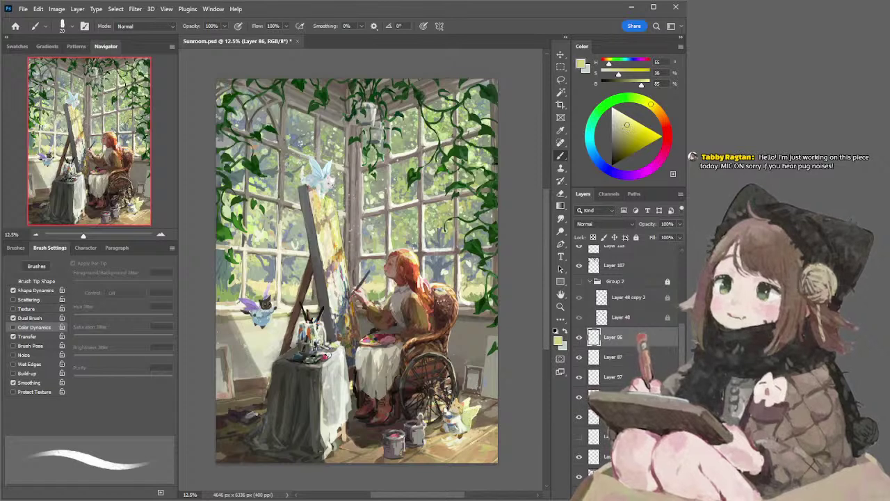
alt+click(472, 417)
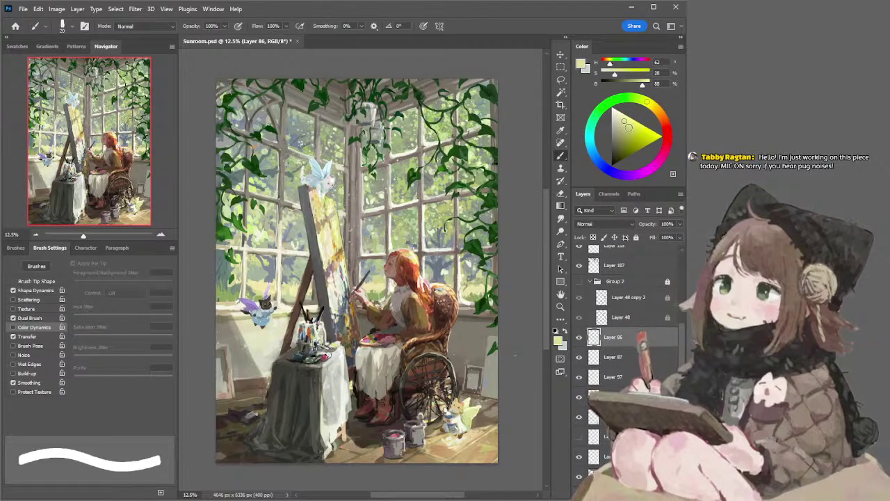
click(626, 128)
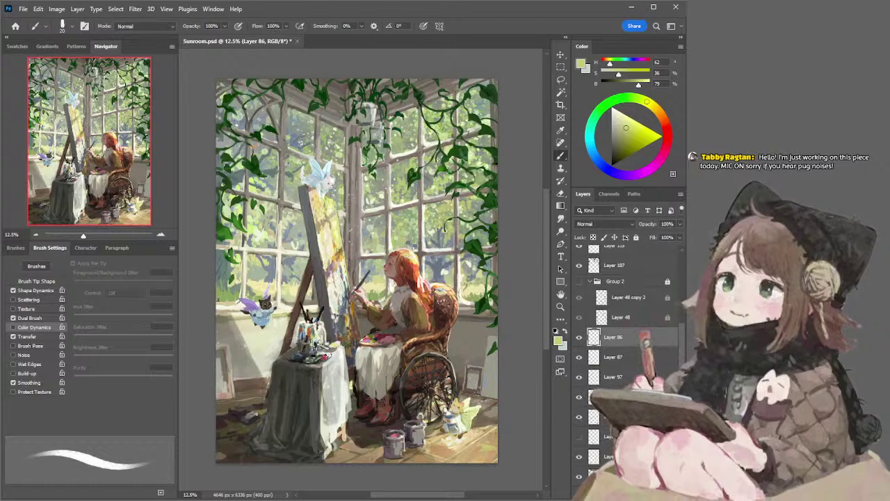
key(l)
key(ctrl+s)
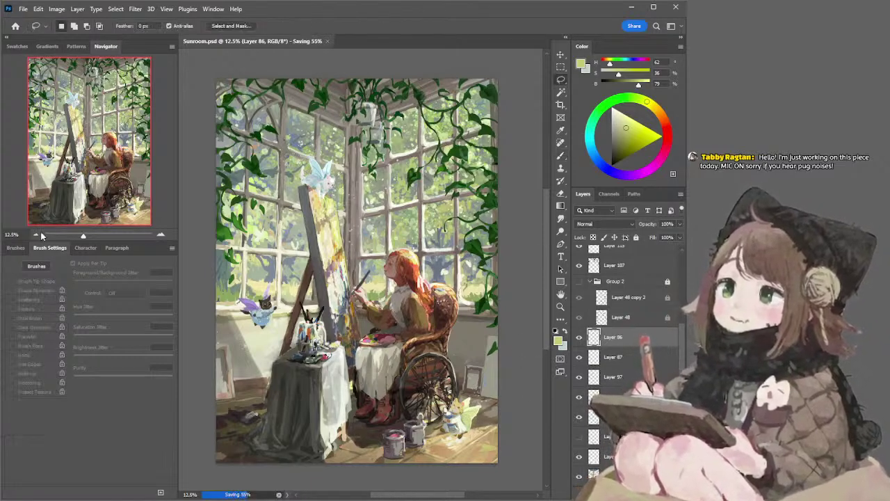
Paint sampled near-white highlights (H 55, S 5, B 94) on the table's brush jar on overlay Layer 114 with a 15 to 25 px brush
key(ctrl+minus)
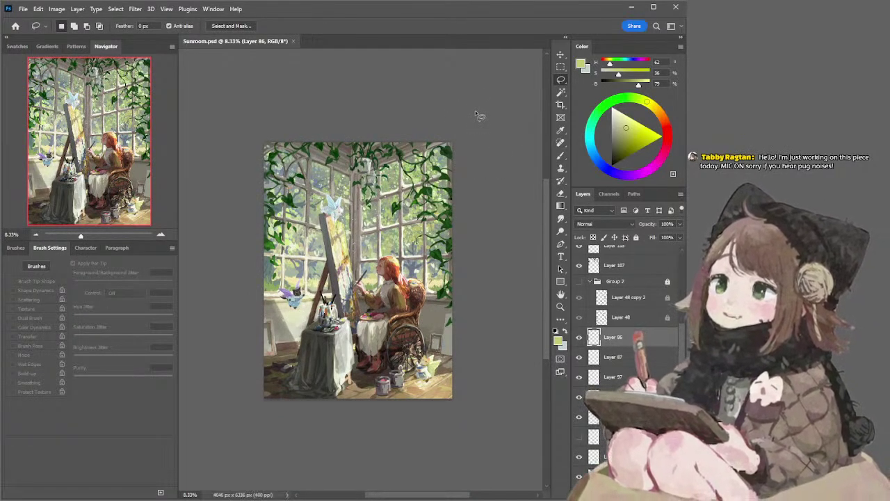
click(161, 233)
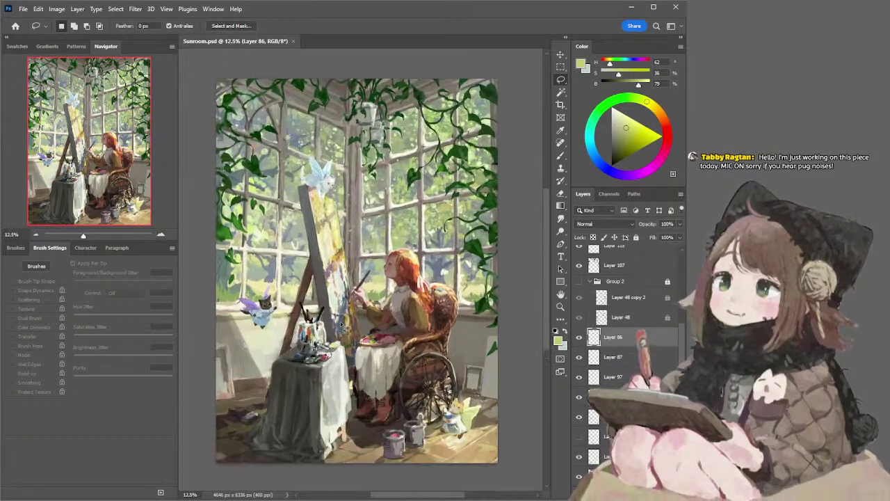
ctrl+click(322, 327)
key(b)
alt+click(326, 320)
key(l)
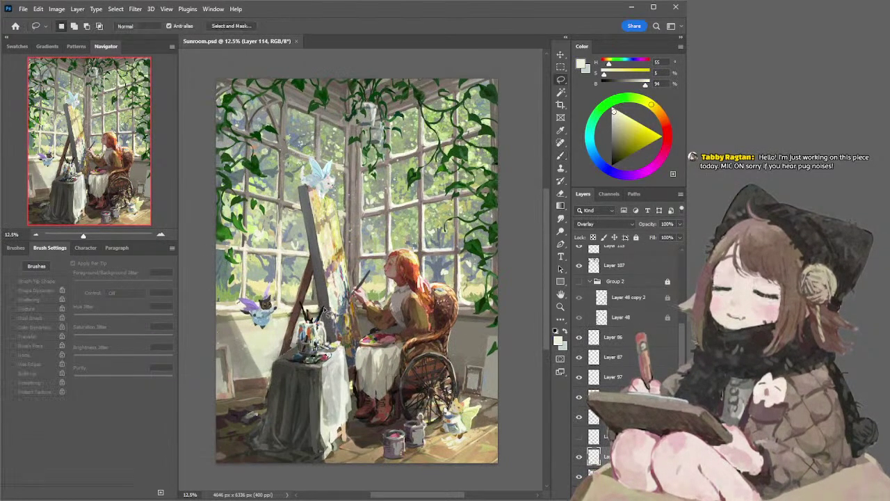
key(b)
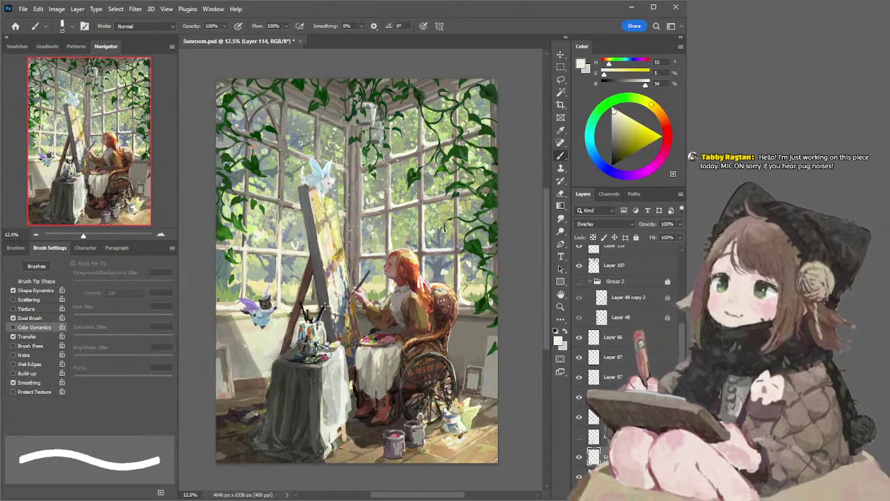
key(bracketright)
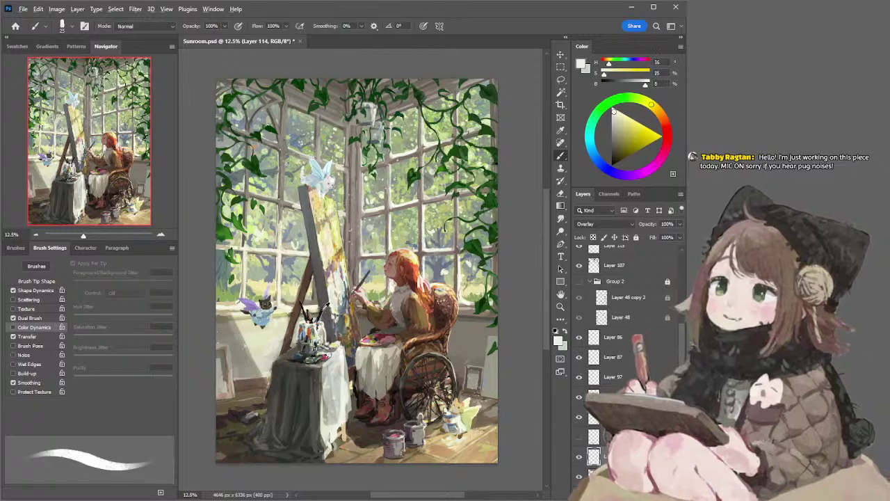
Paint sampled near-black (H 36, S 25, B 8) on the paintbrushes in the table jar on Layer 113, enlarging the brush to 70 px
alt+click(322, 308)
key(alt+bracketleft)
key(bracketright)
key(bracketright)
key(bracketright)
key(bracketright)
key(bracketright)
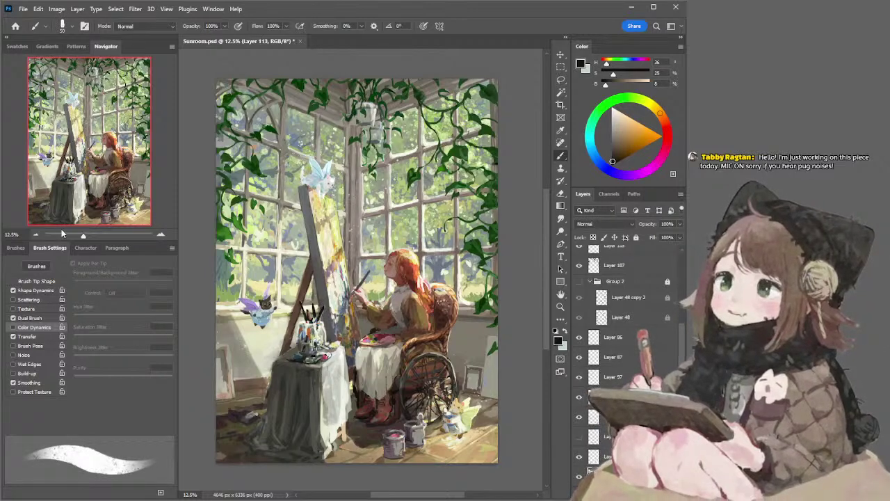
click(36, 234)
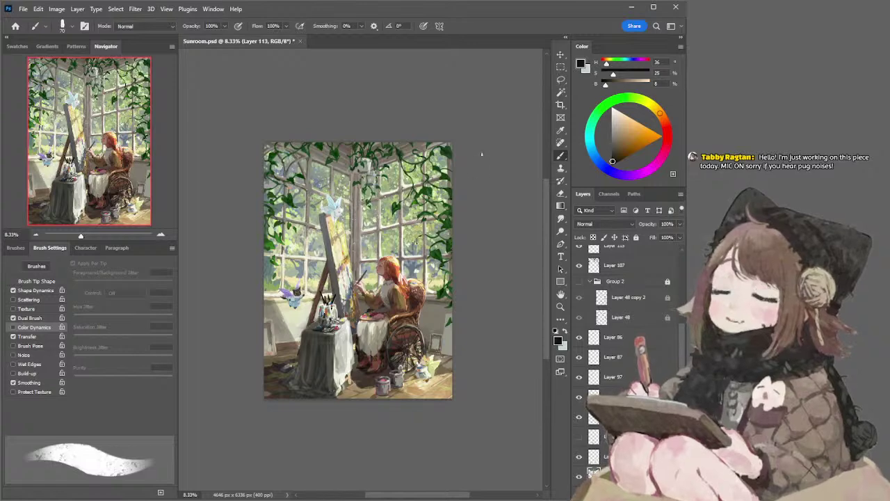
Touch up the yellow creature on Layer 110 with sampled yellow (H 47, S 47, B 87) and a 70 px brush, and save the file
key(l)
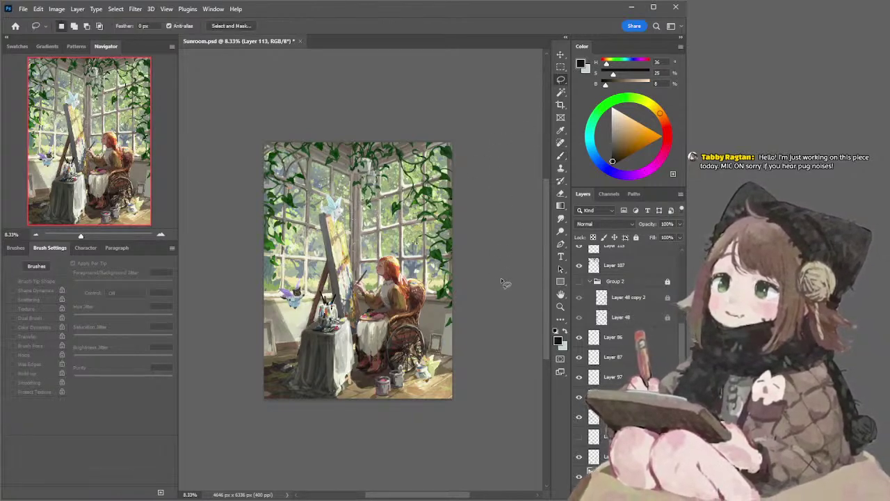
ctrl+click(430, 382)
key(b)
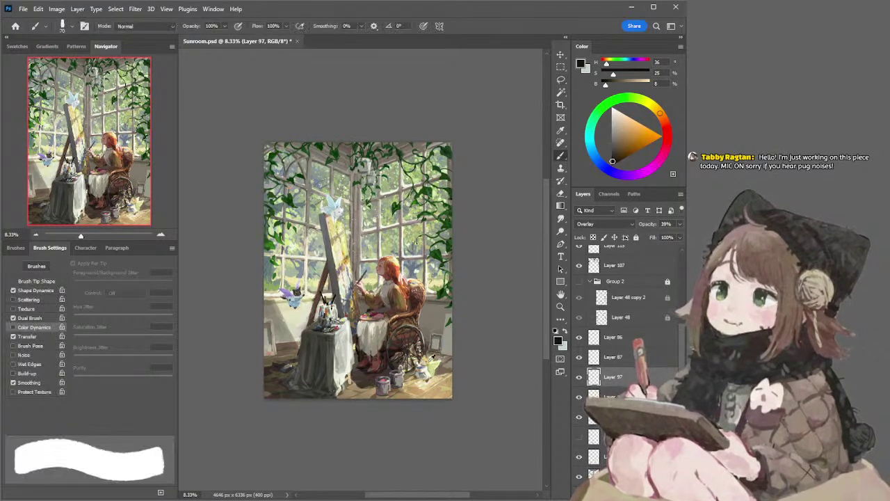
alt+click(432, 357)
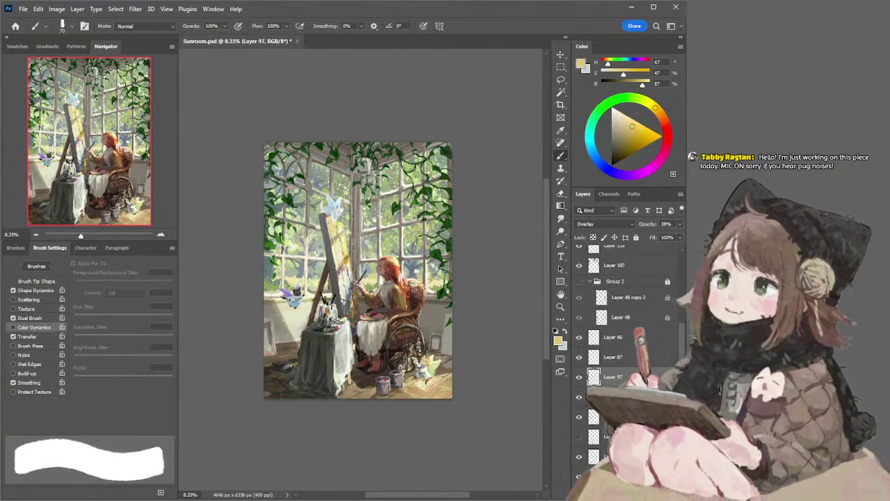
ctrl+click(428, 383)
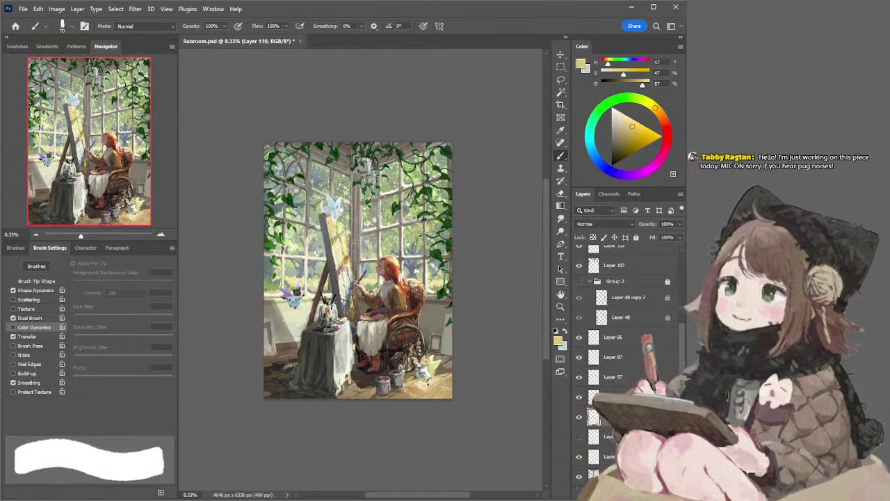
key(period)
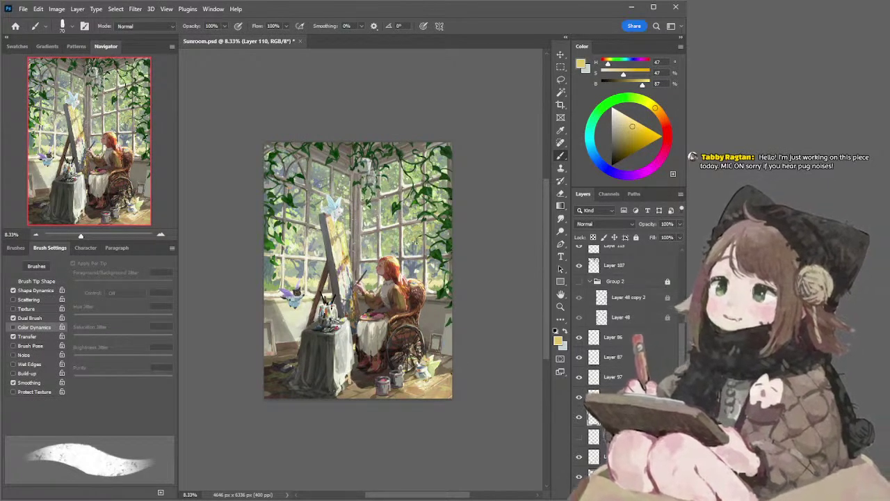
key(l)
key(ctrl+s)
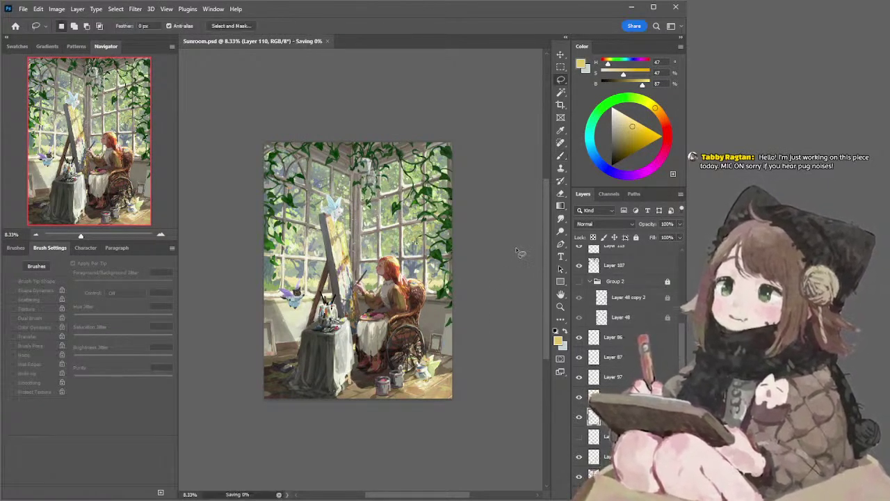
Smudge the overlay on Layer 114 beside the woman's skirt with the smudge brush reduced to 175 px
ctrl+click(361, 334)
key(r)
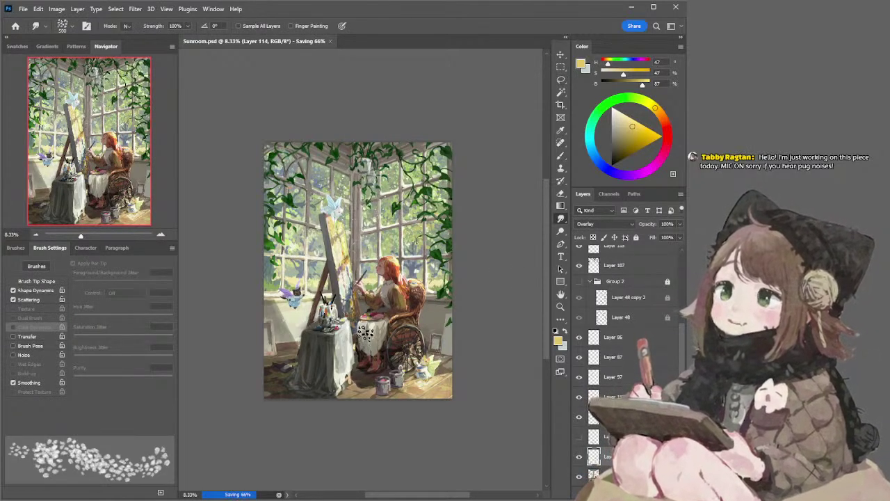
key(bracketleft)
key(bracketleft)
key(bracketleft)
key(bracketleft)
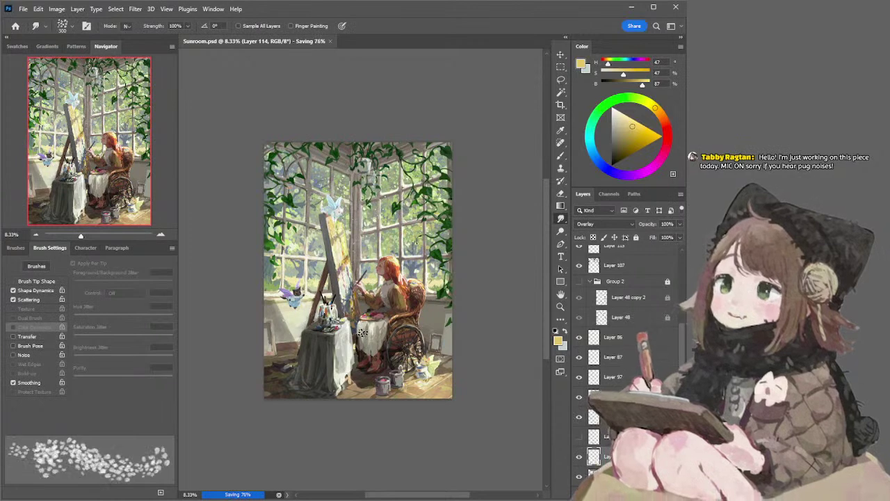
key(bracketleft)
key(bracketleft)
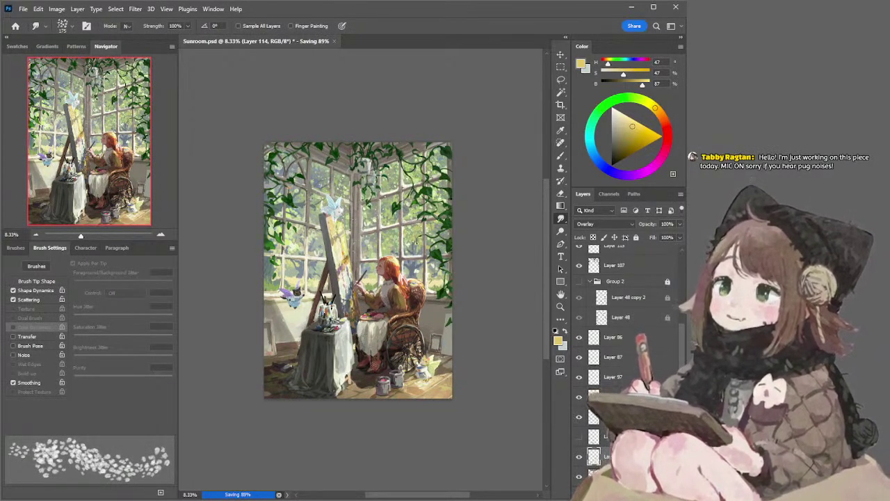
Paint sampled dark blue (H 221, S 25, B 29) beside the skirt on Layer 113 with a 70 px brush, and save the file
key(e)
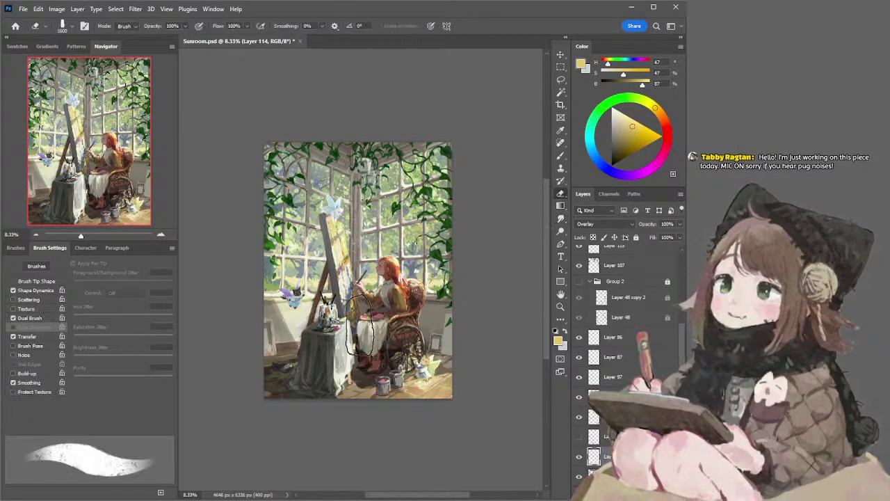
click(588, 471)
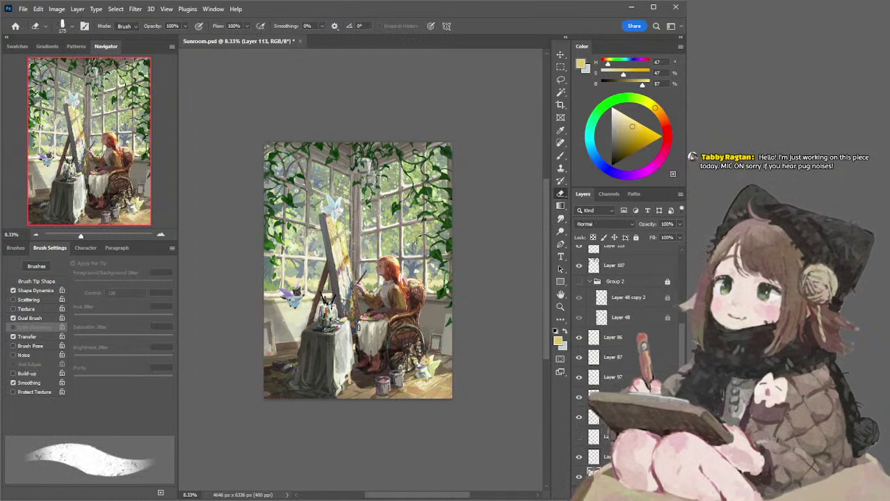
key(b)
alt+click(357, 327)
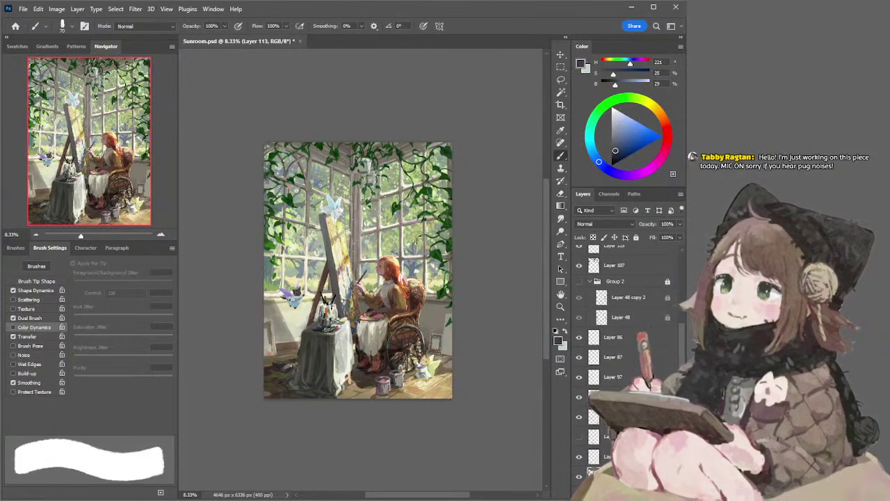
key(period)
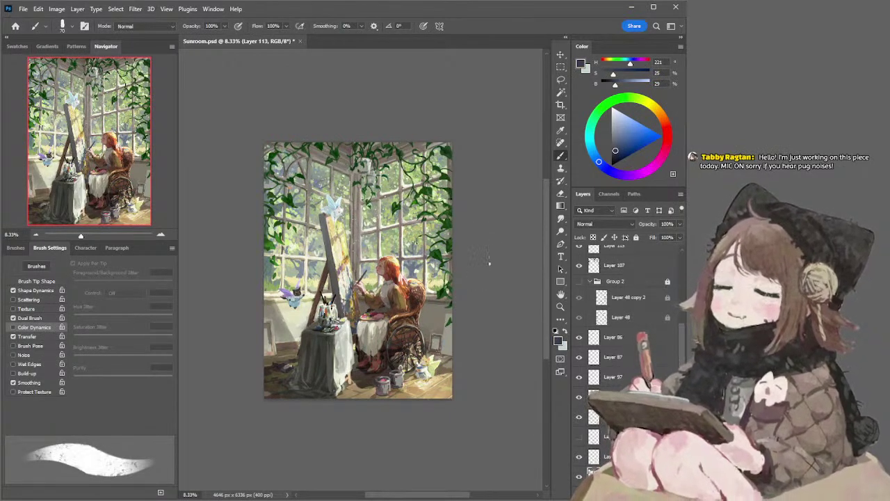
key(l)
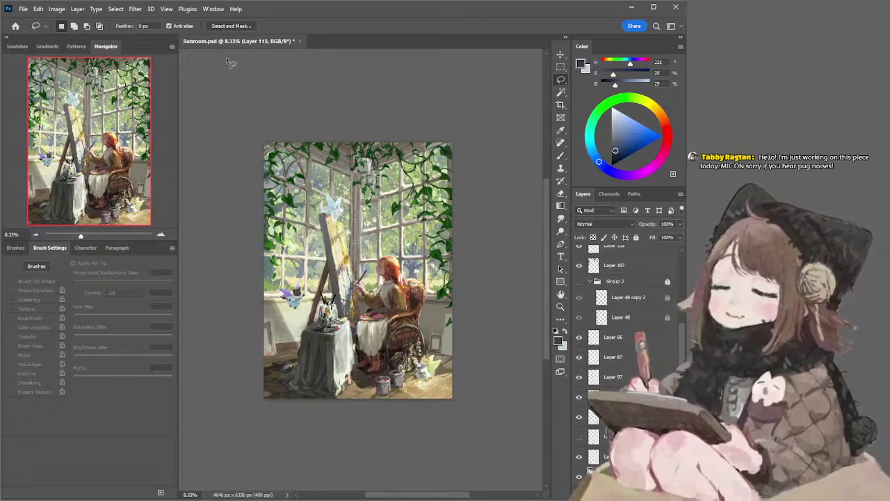
key(ctrl+s)
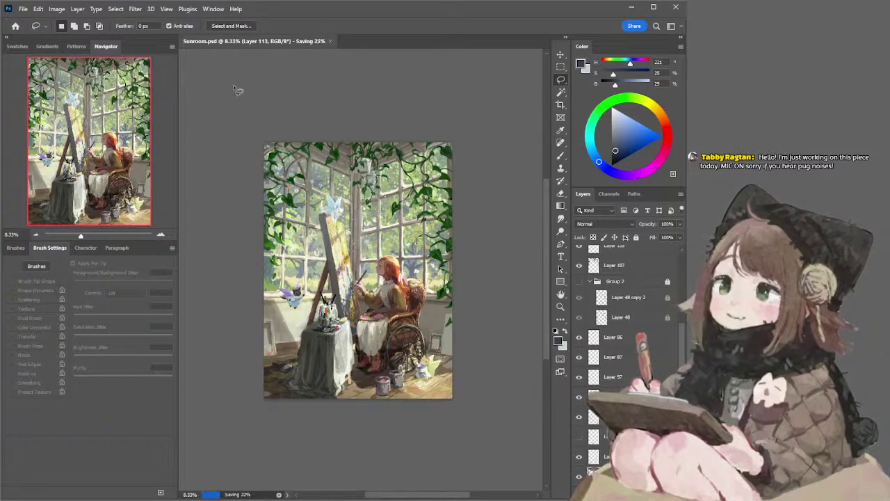